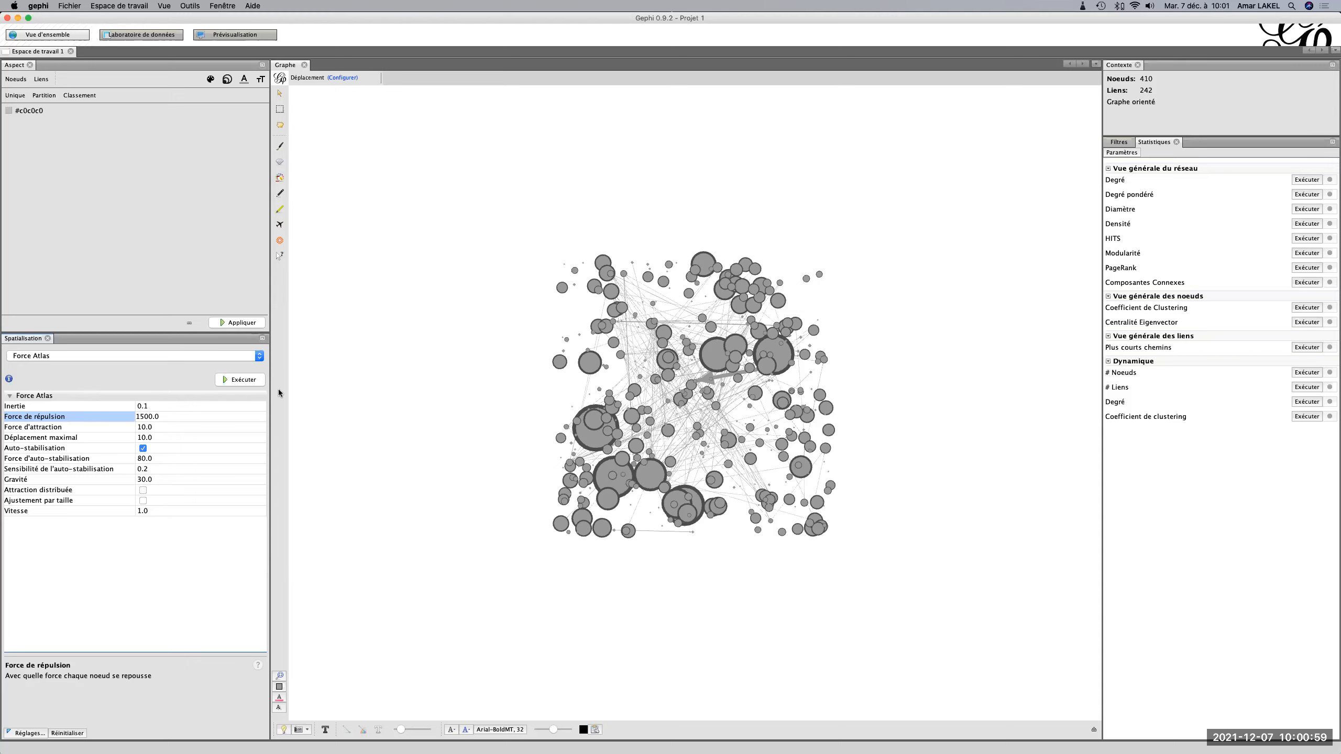
# Run the Force Atlas layout to spread out the graph's nodes.
pyautogui.click(243, 380)
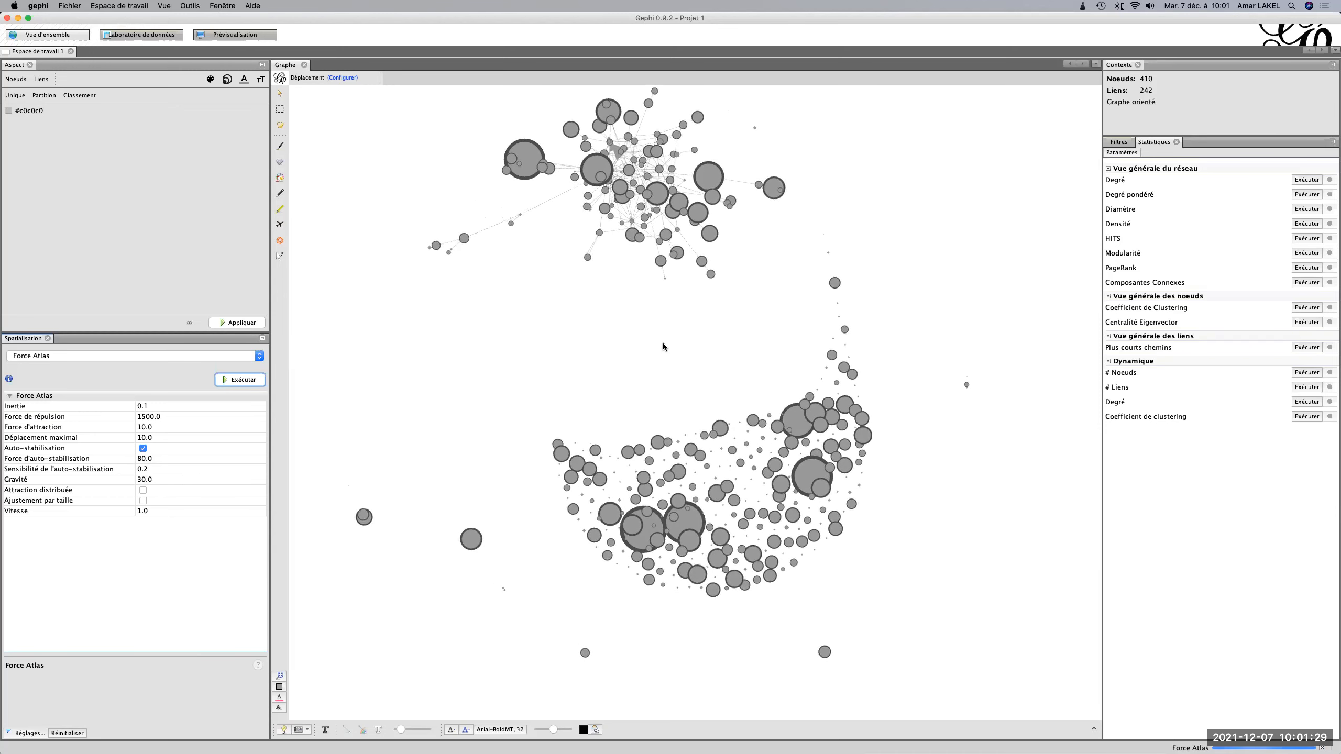
pyautogui.scroll(-5, 655, 343)
pyautogui.scroll(3, 655, 343)
pyautogui.scroll(-3, 654, 342)
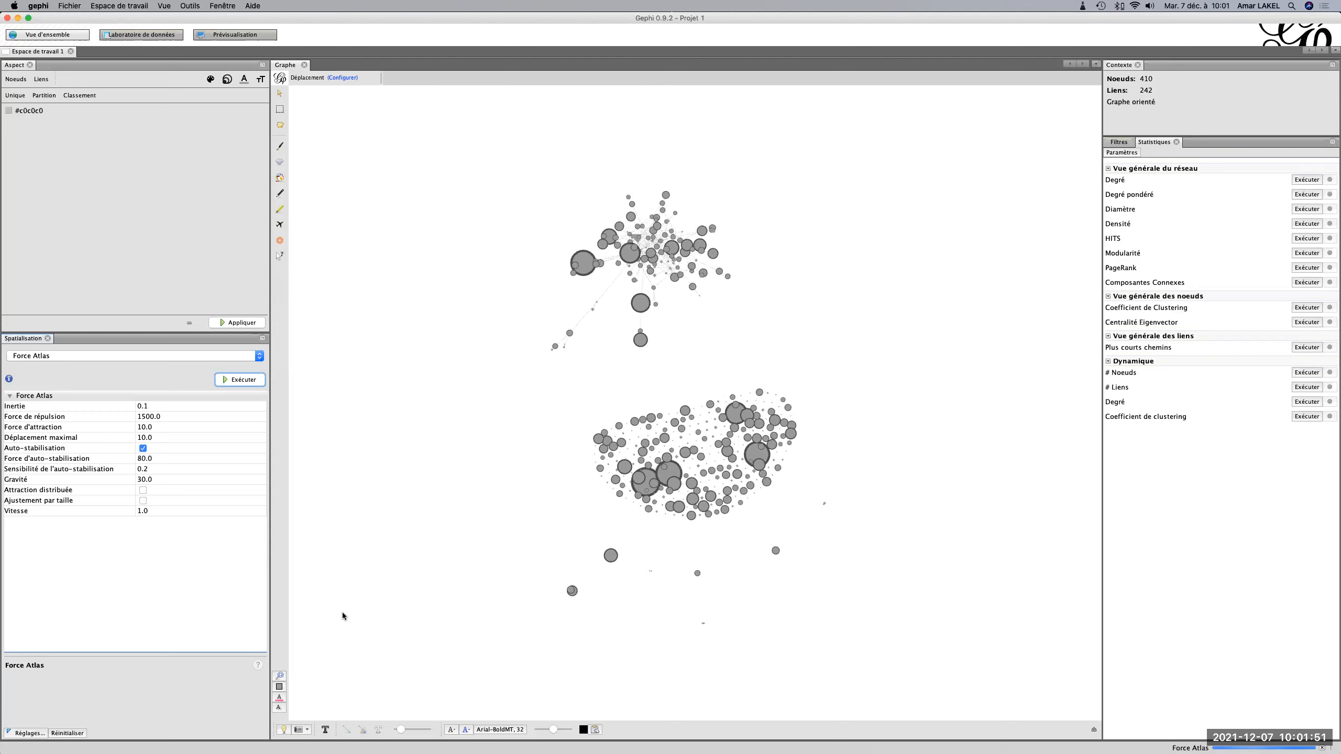
# Display the node labels with a reduced font scale and the size mode set to Taille du nœud.
pyautogui.moveTo(553, 730); pyautogui.dragTo(542, 733)
pyautogui.click(452, 730)
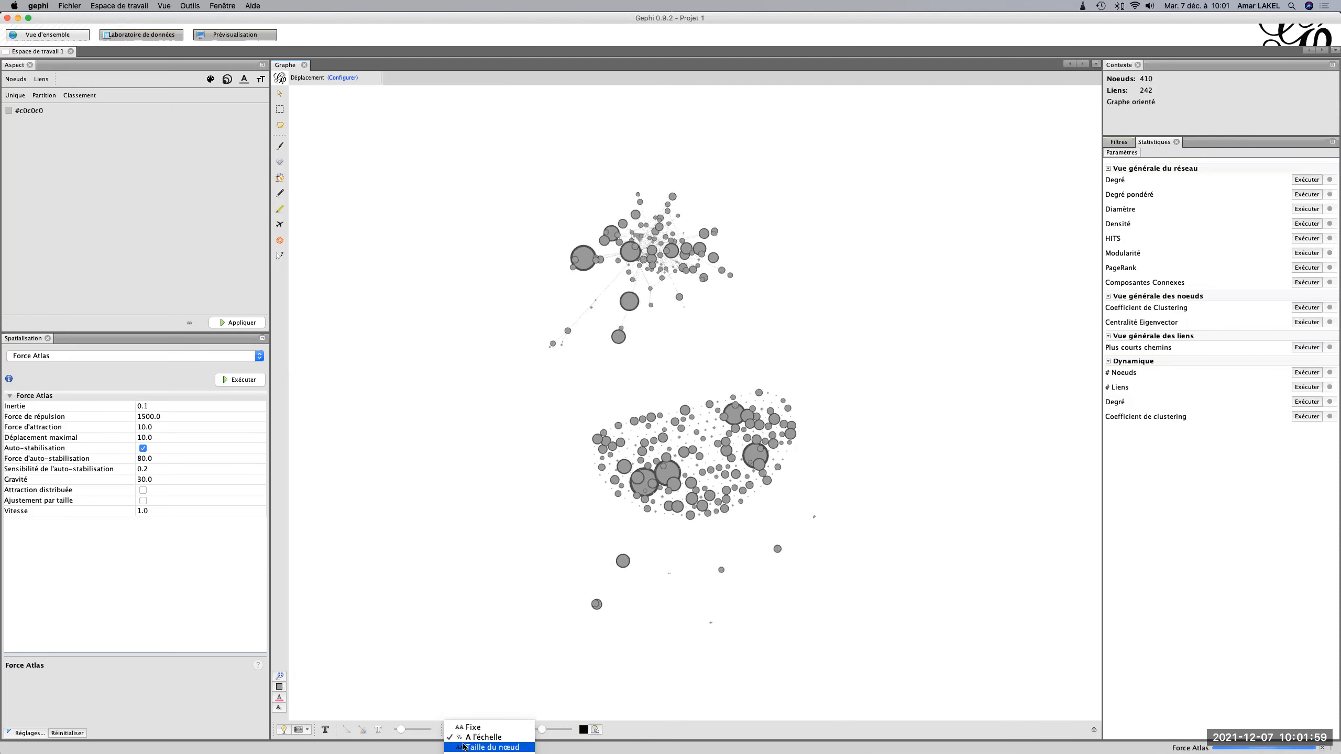
pyautogui.click(464, 747)
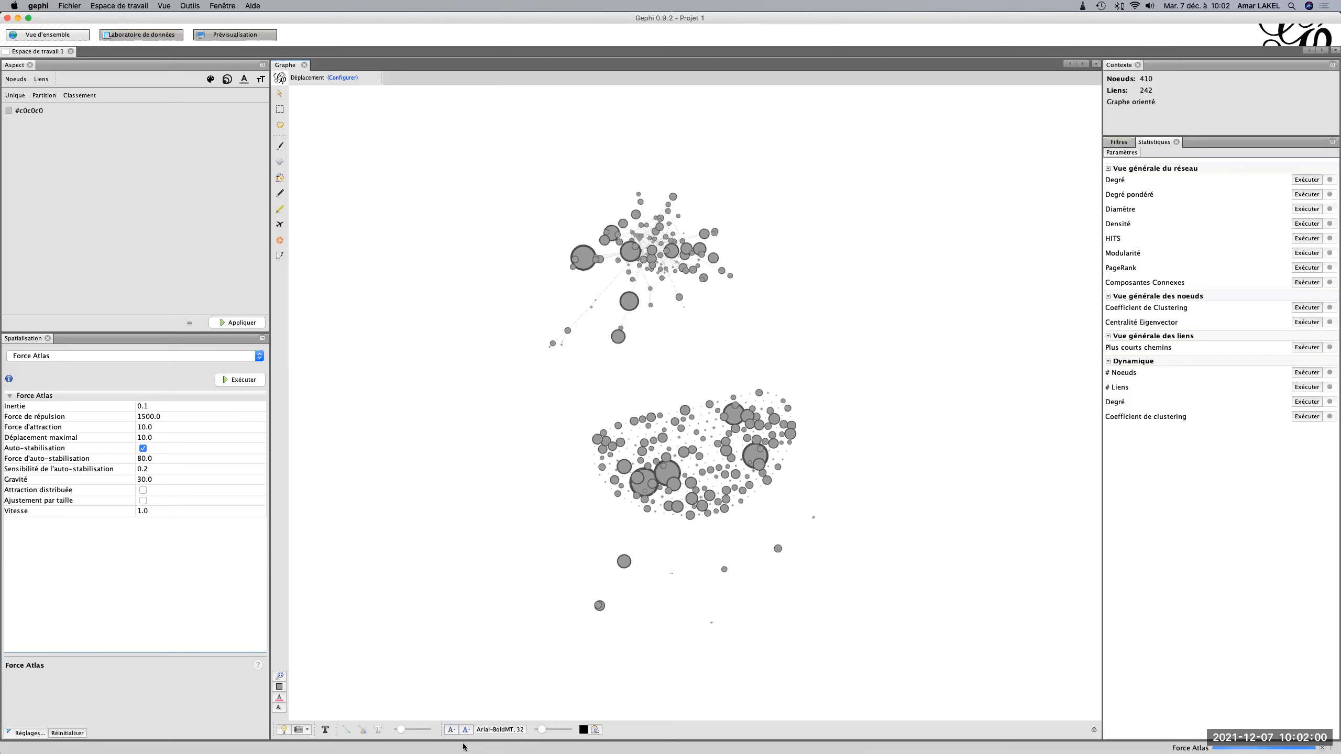
pyautogui.click(324, 731)
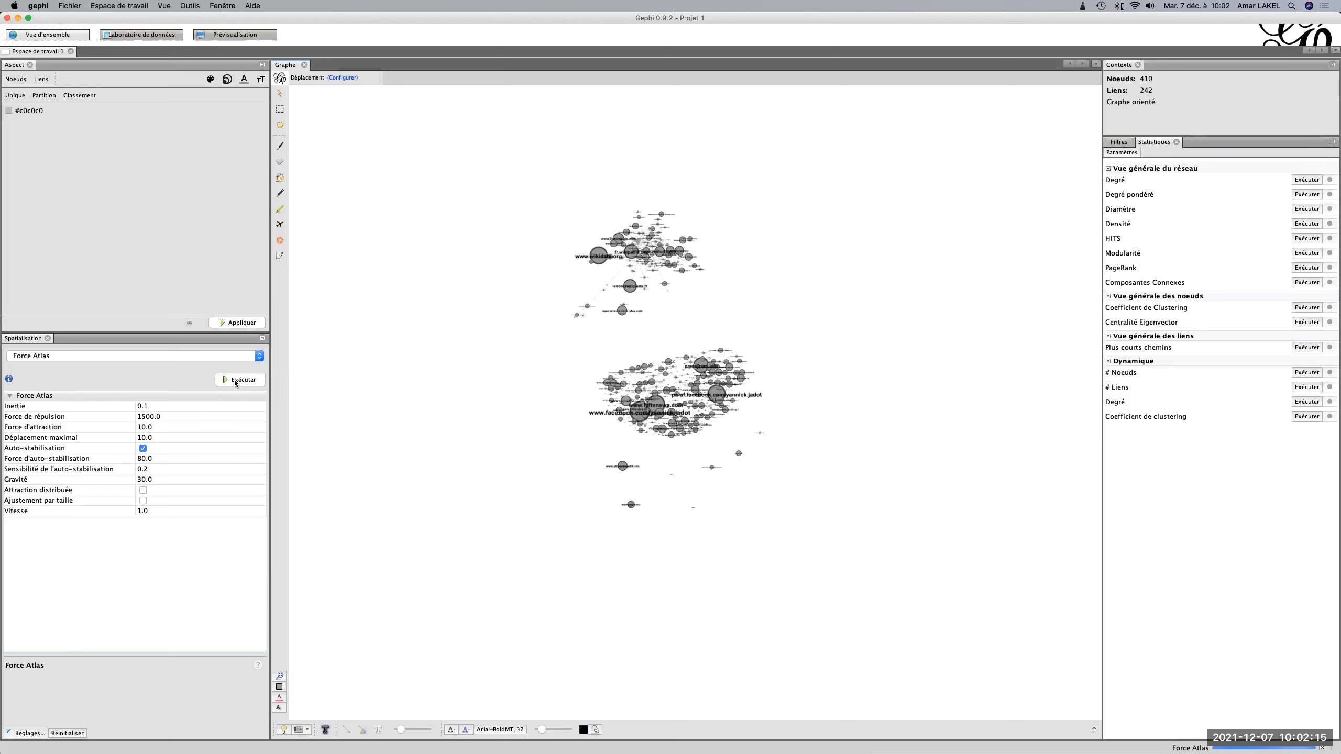
# Switch the layout from Force Atlas to Déchevauchement and run it to separate overlapping nodes.
pyautogui.click(216, 356)
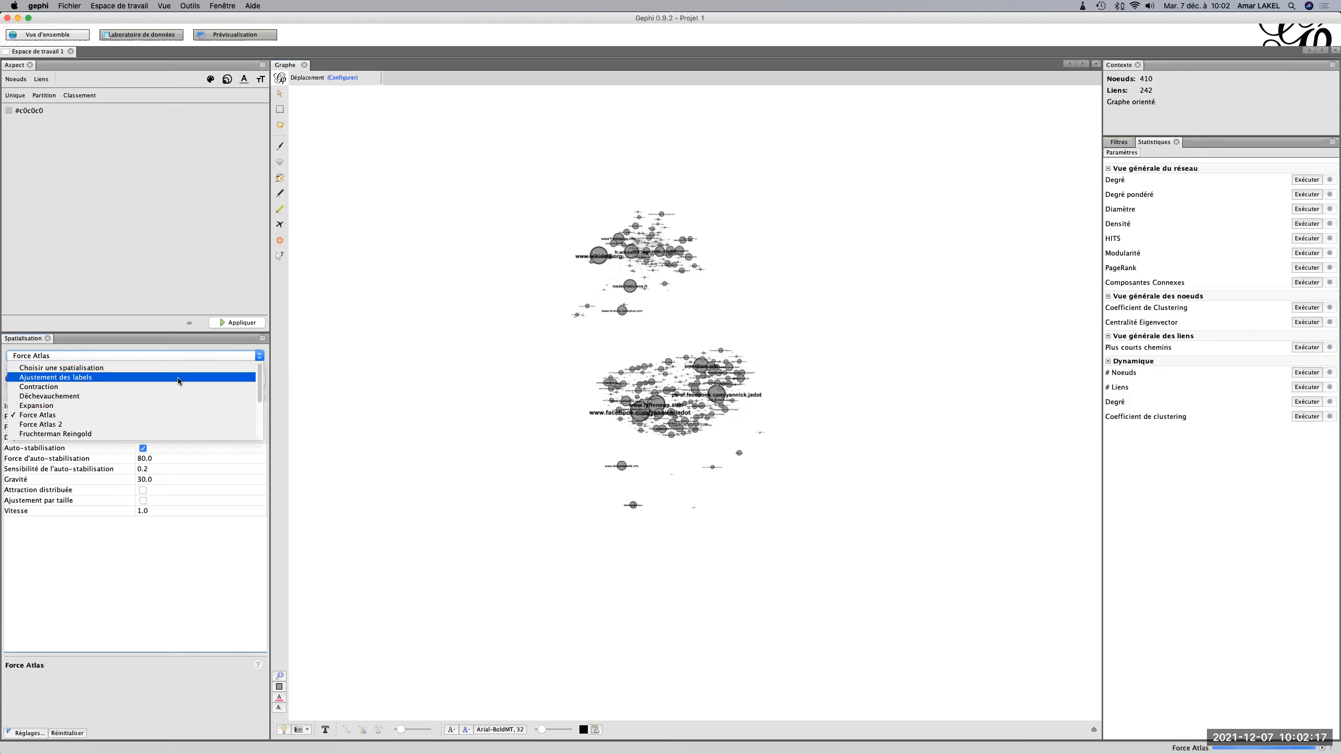
pyautogui.click(170, 392)
pyautogui.click(241, 380)
pyautogui.click(242, 380)
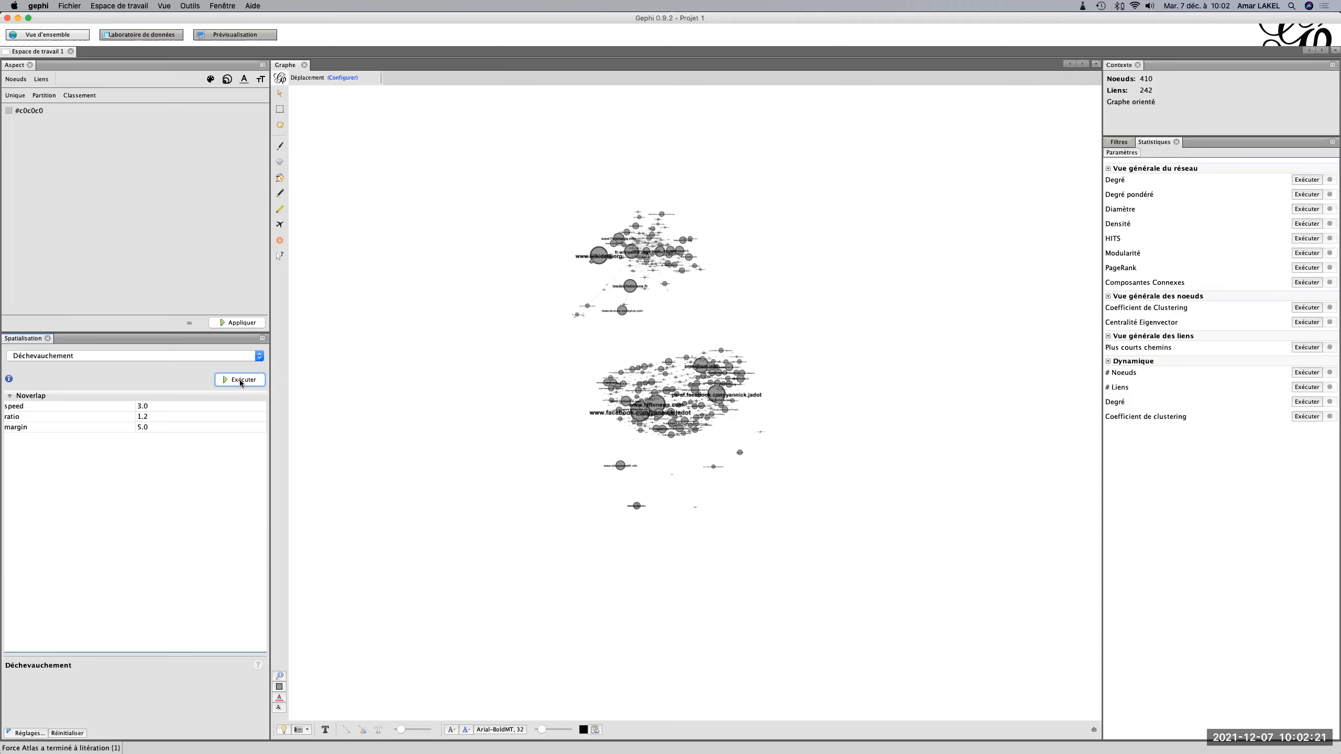
pyautogui.click(241, 381)
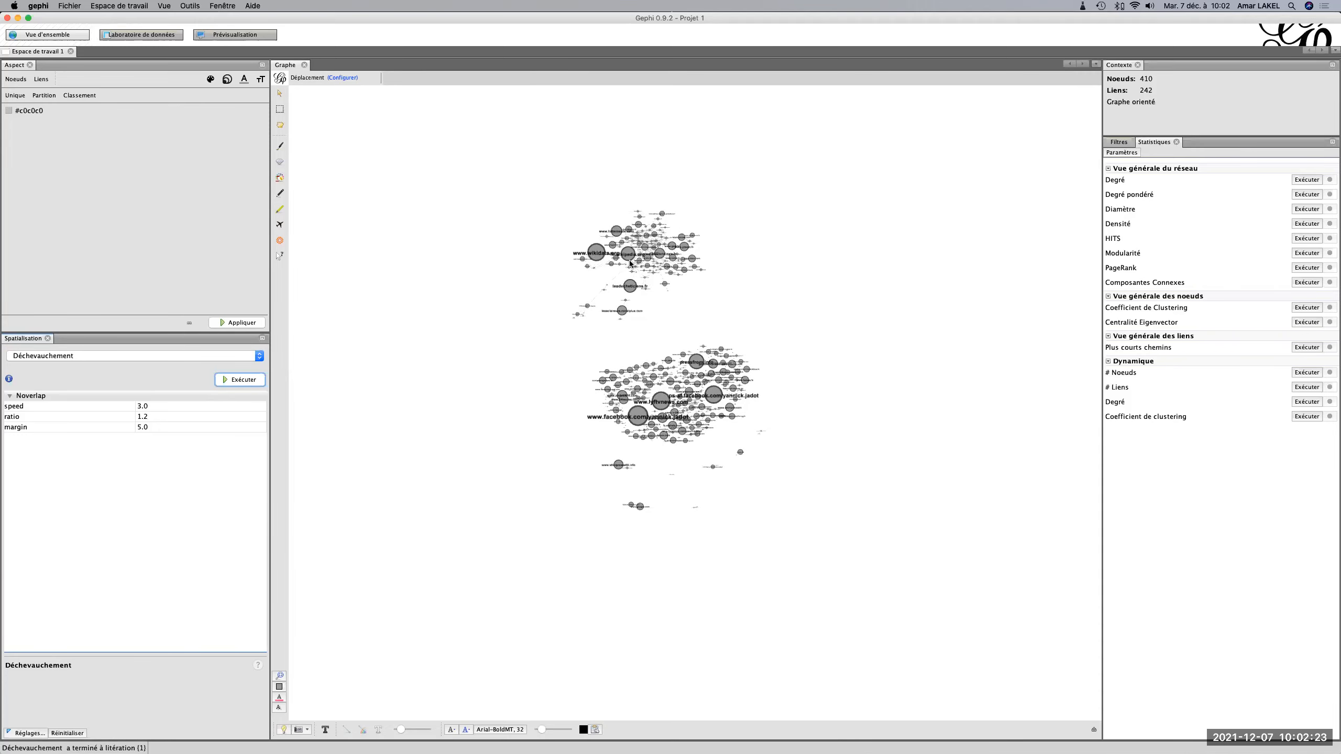
# Run the Ajustement des labels layout with node size included to separate overlapping labels.
pyautogui.scroll(10, 629, 264)
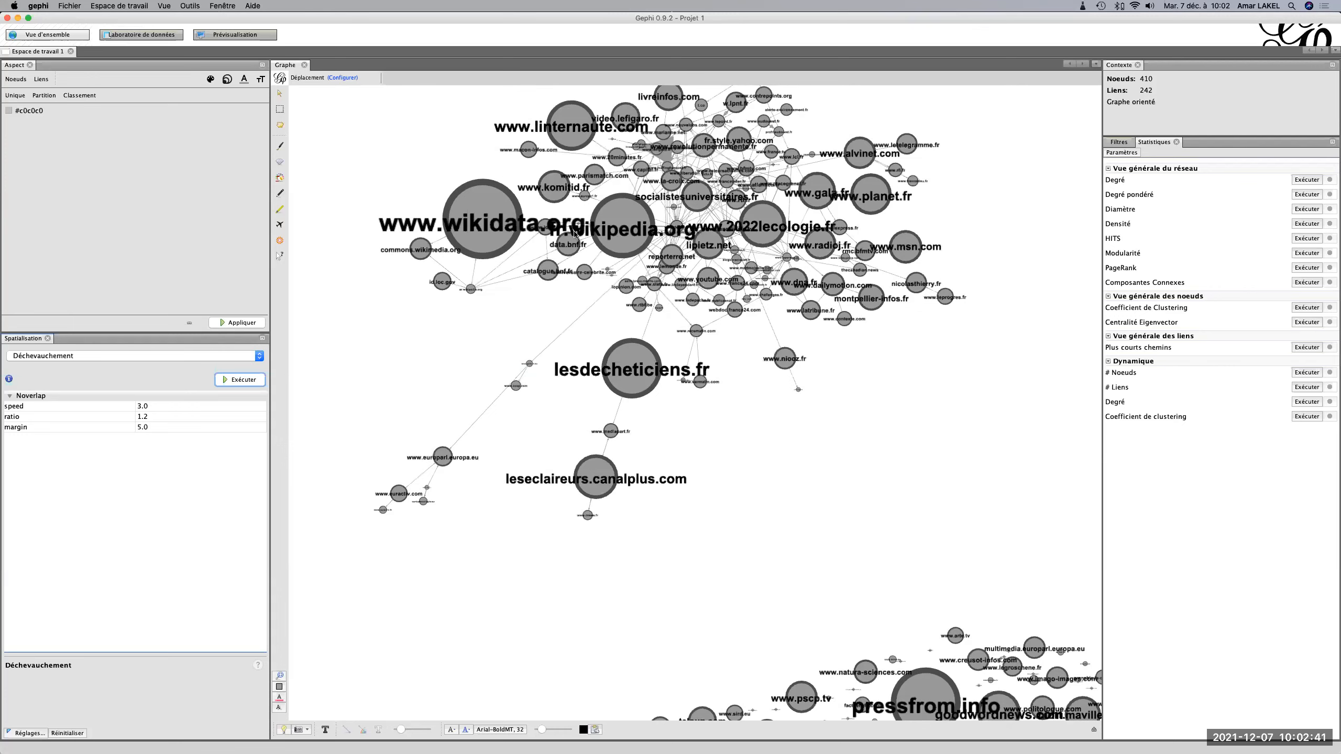
pyautogui.click(232, 357)
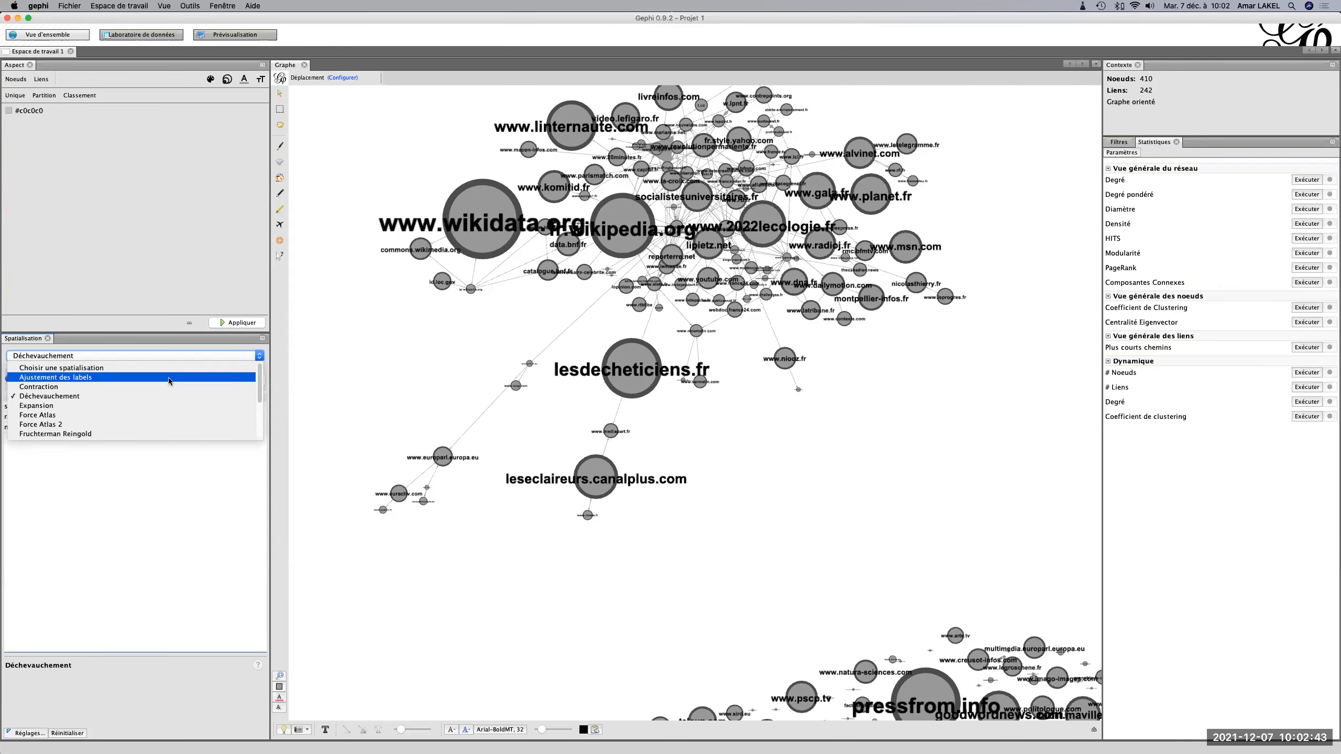
pyautogui.click(170, 379)
pyautogui.click(230, 381)
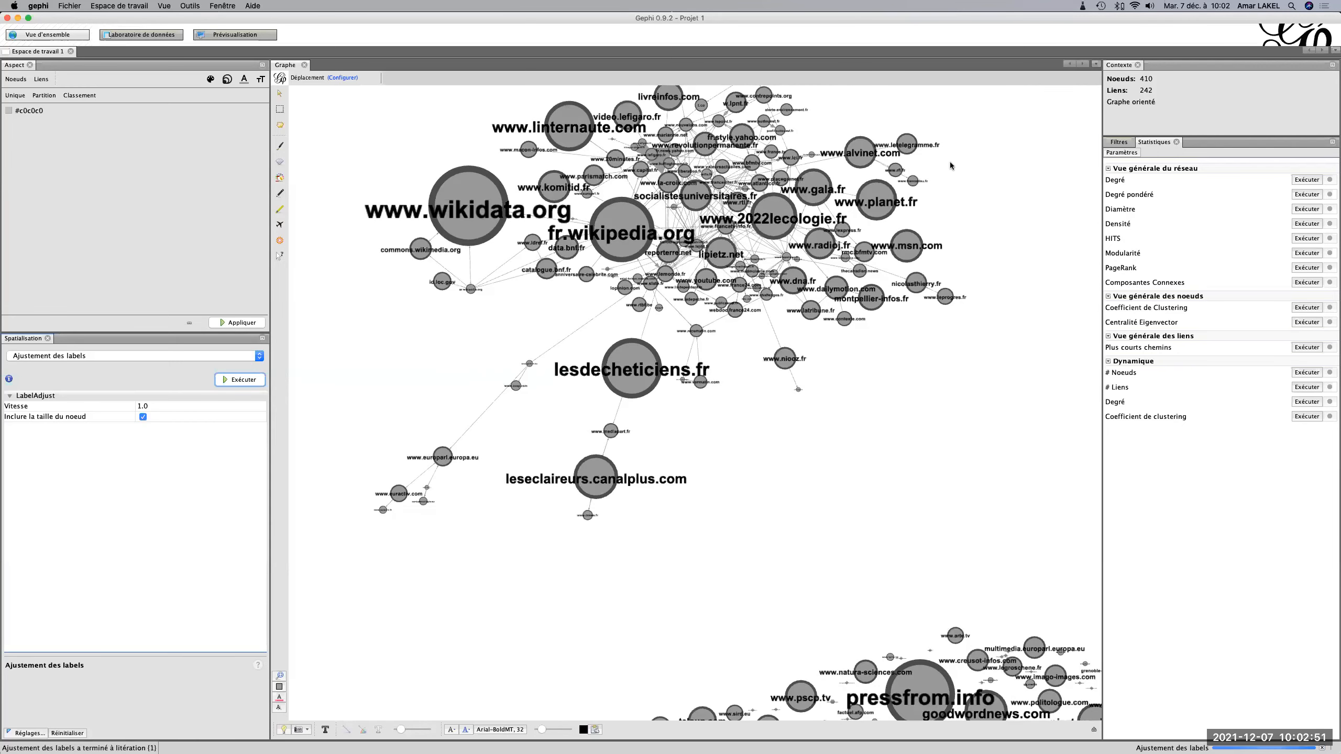
# Compute the Degré and Degré pondéré network statistics, closing each report.
pyautogui.click(1307, 179)
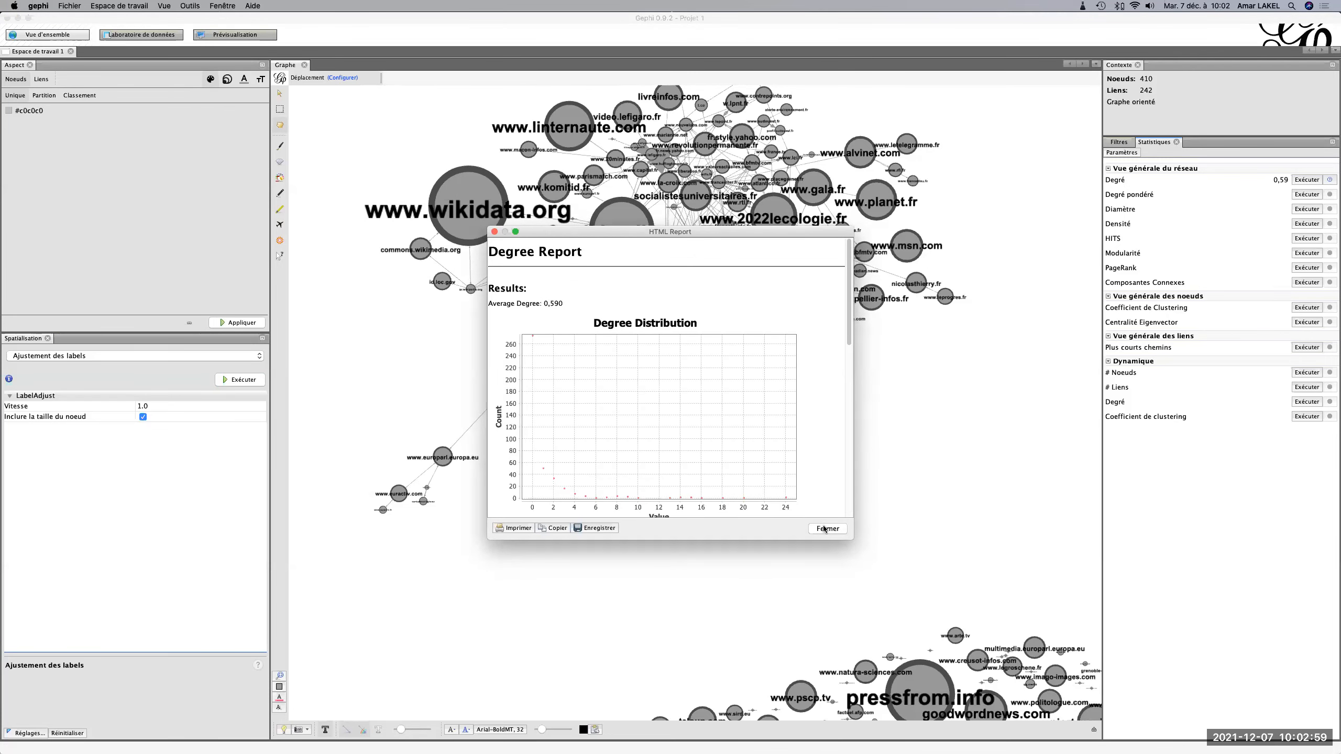
pyautogui.click(825, 529)
pyautogui.click(1308, 195)
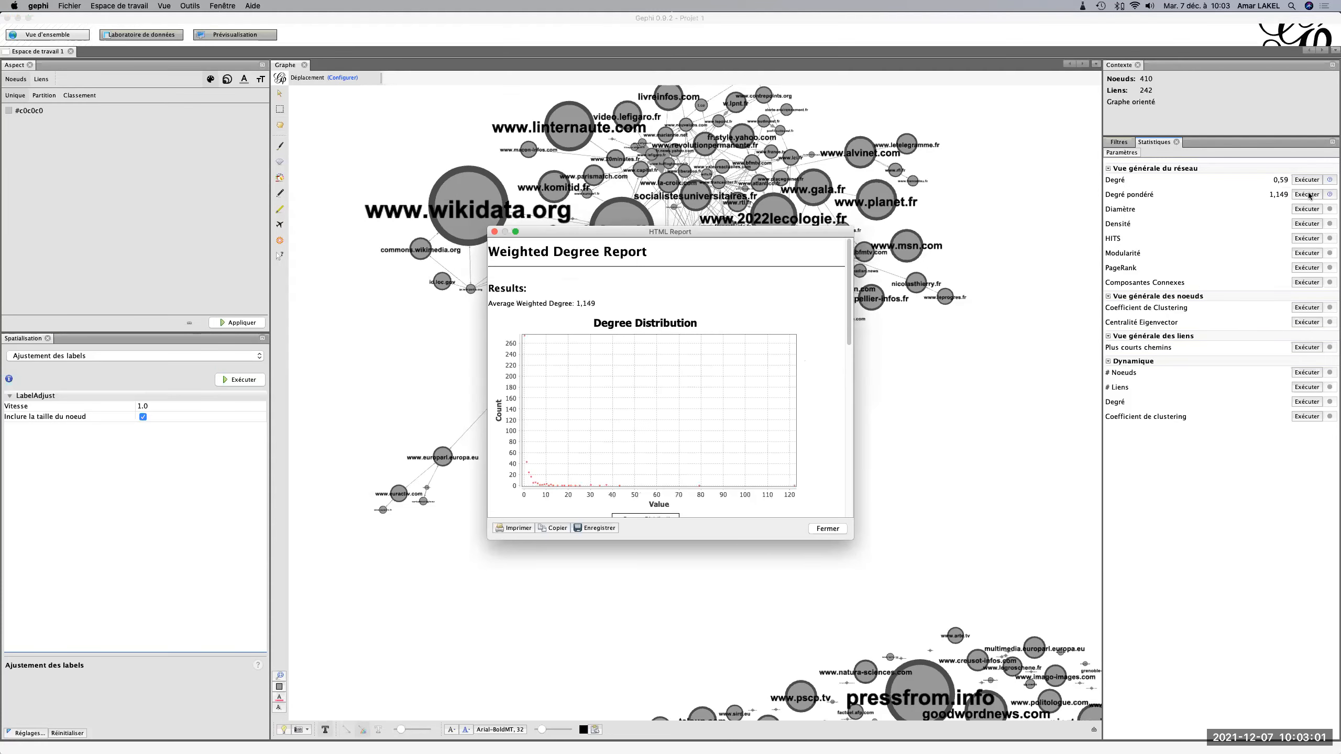
pyautogui.click(827, 529)
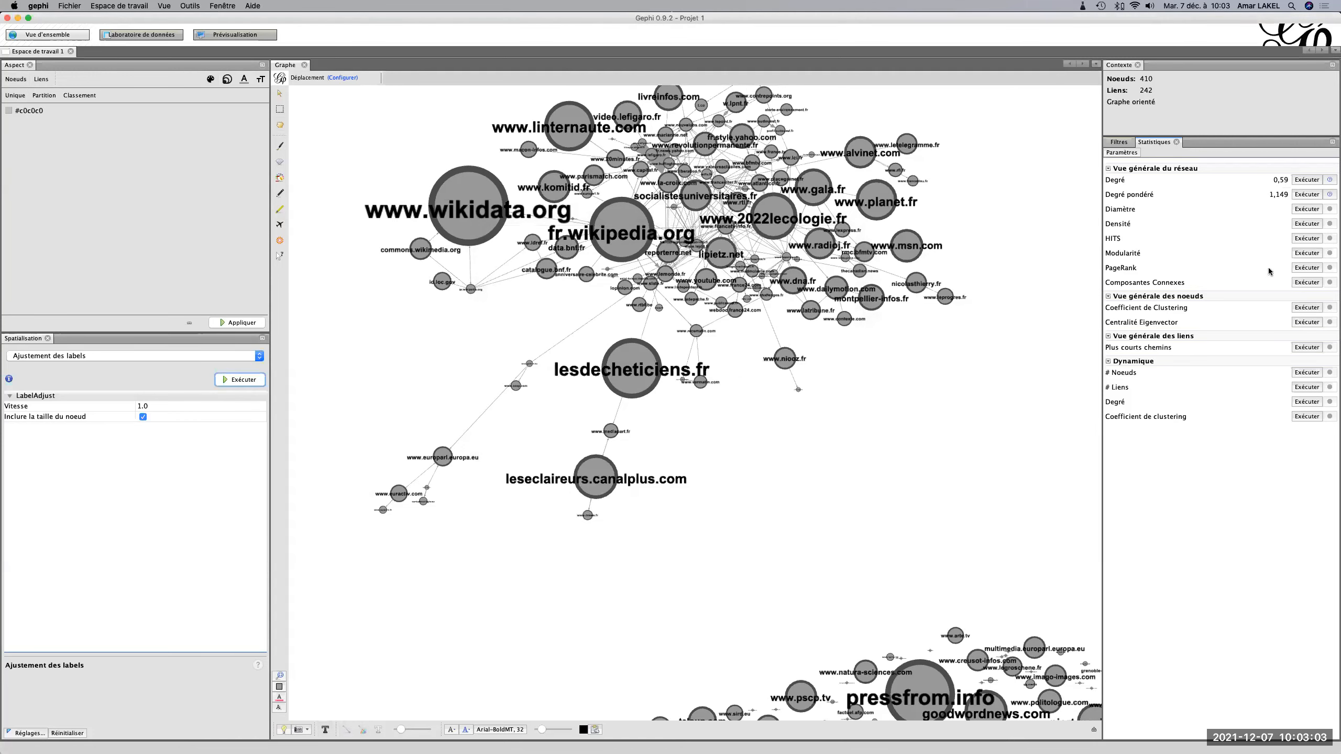
# Compute the HITS statistic as Orienté with Epsilon 1.0E-4, review the hub and authority distributions, and close the report.
pyautogui.click(1302, 239)
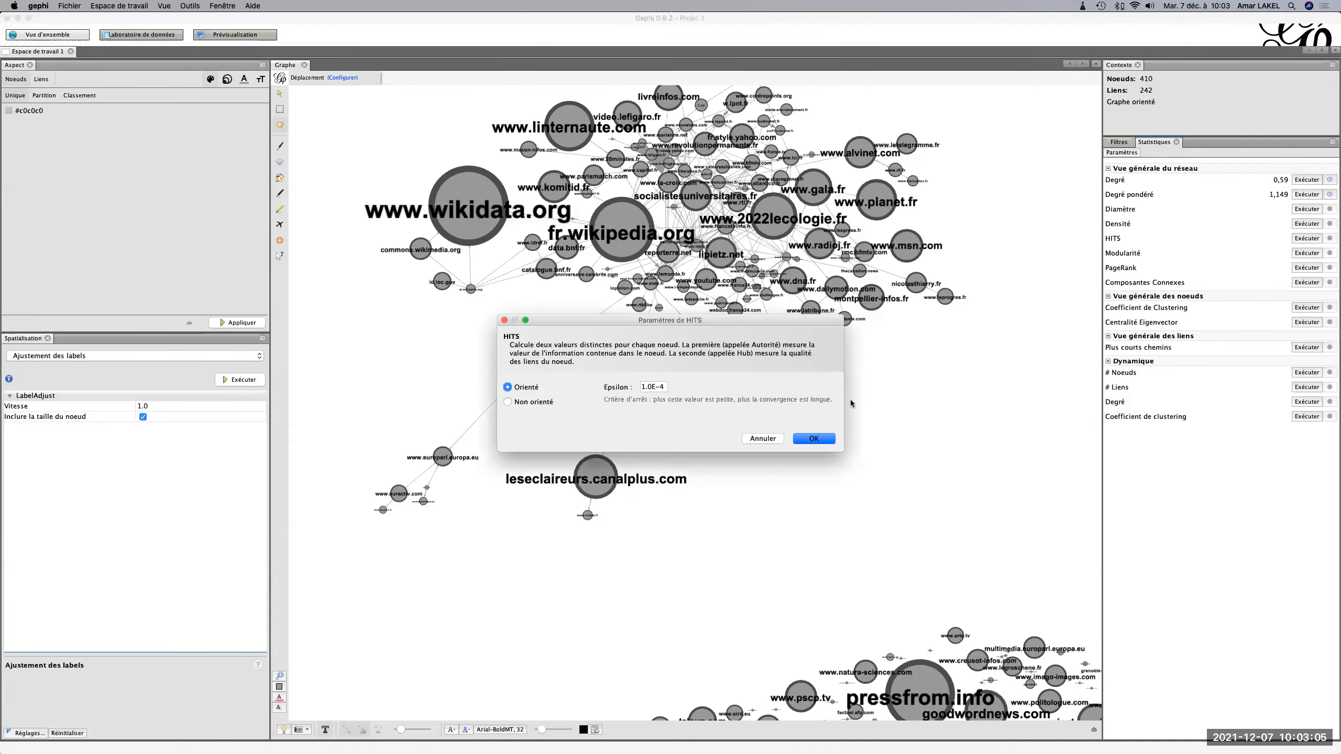
pyautogui.click(814, 439)
pyautogui.scroll(-10, 817, 440)
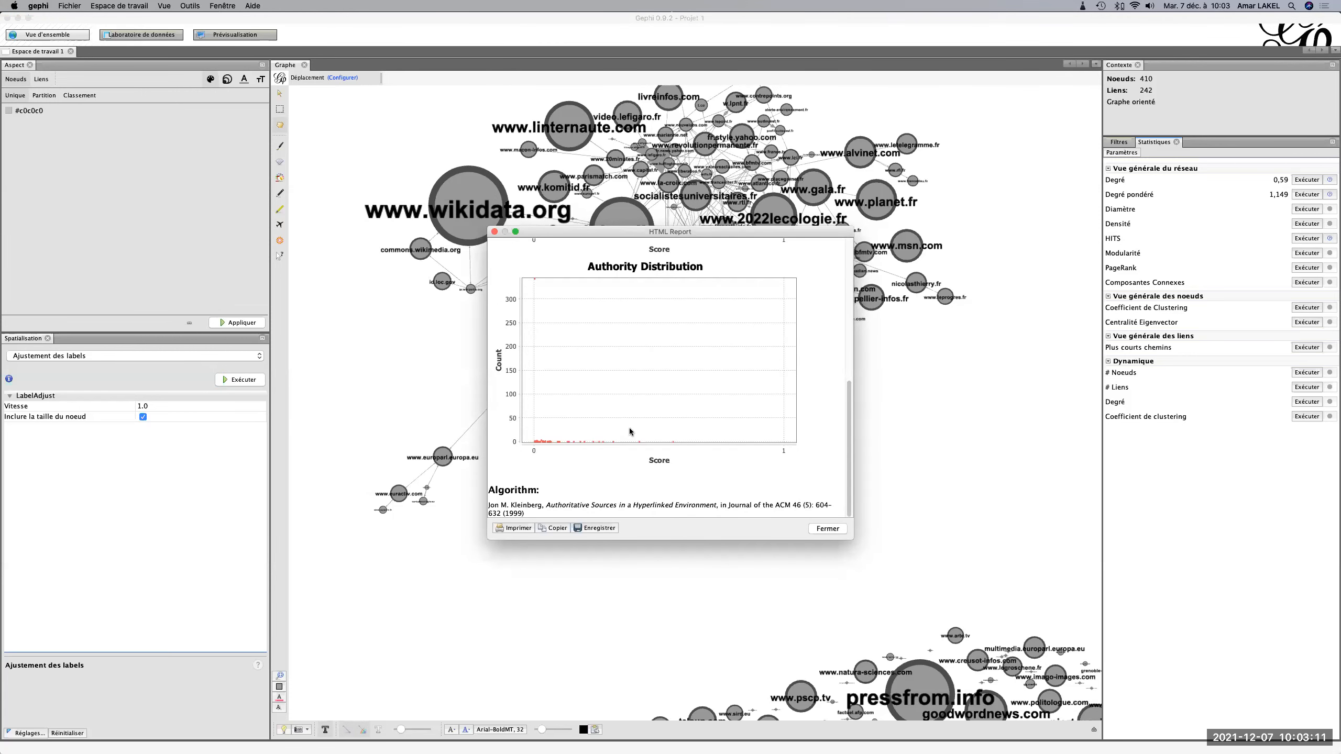
pyautogui.scroll(10, 630, 430)
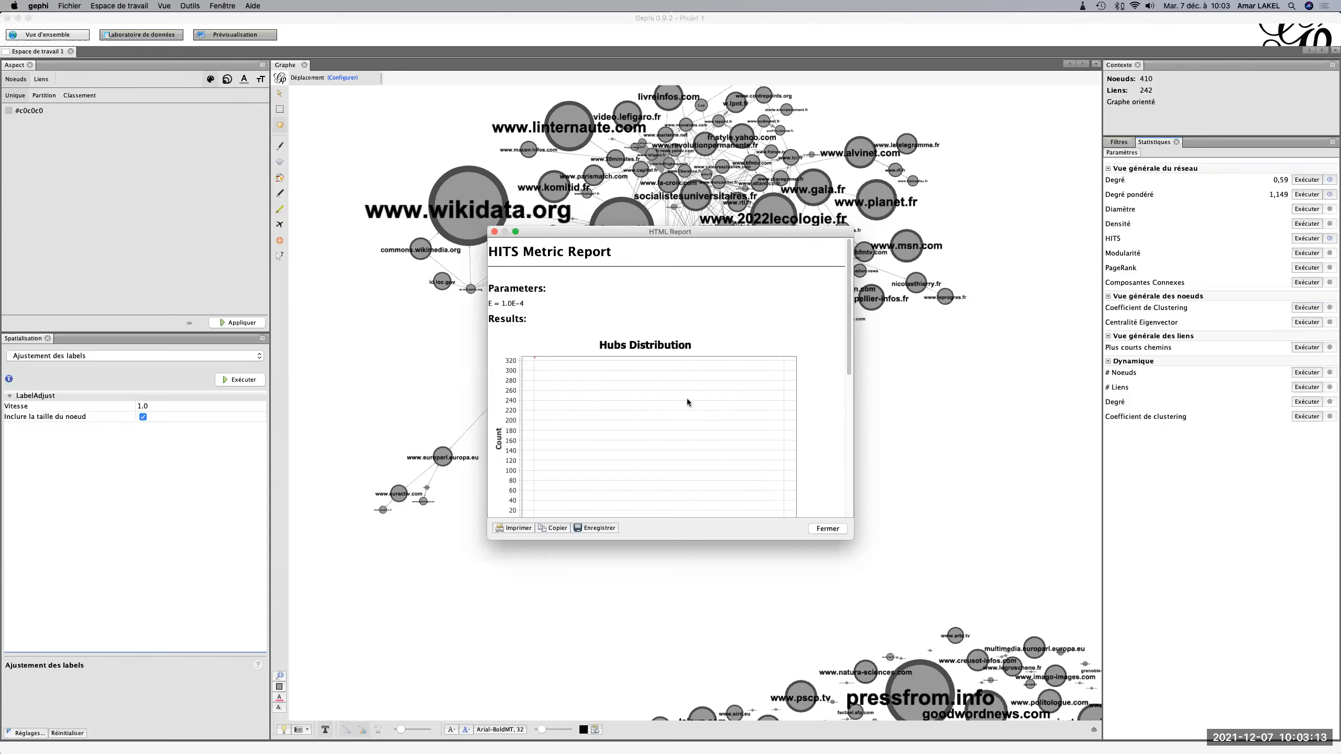
pyautogui.scroll(-3, 688, 398)
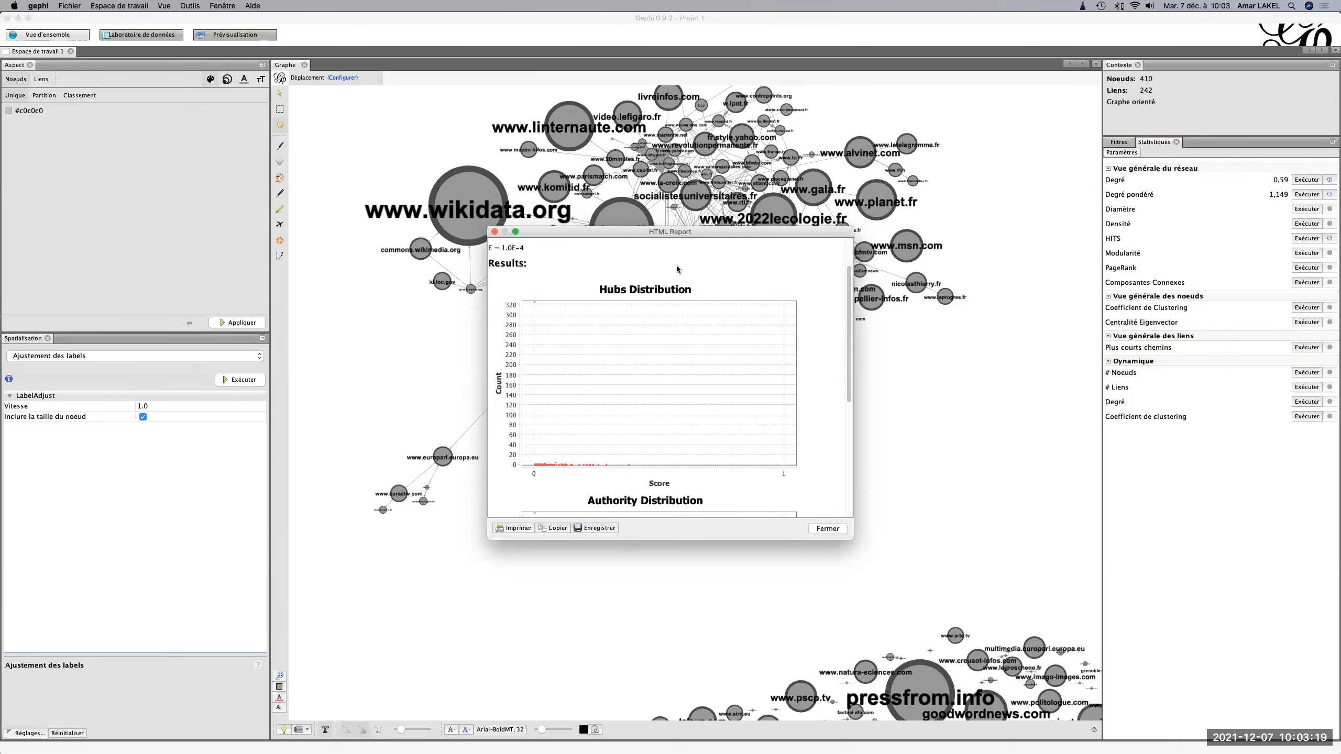
pyautogui.click(840, 529)
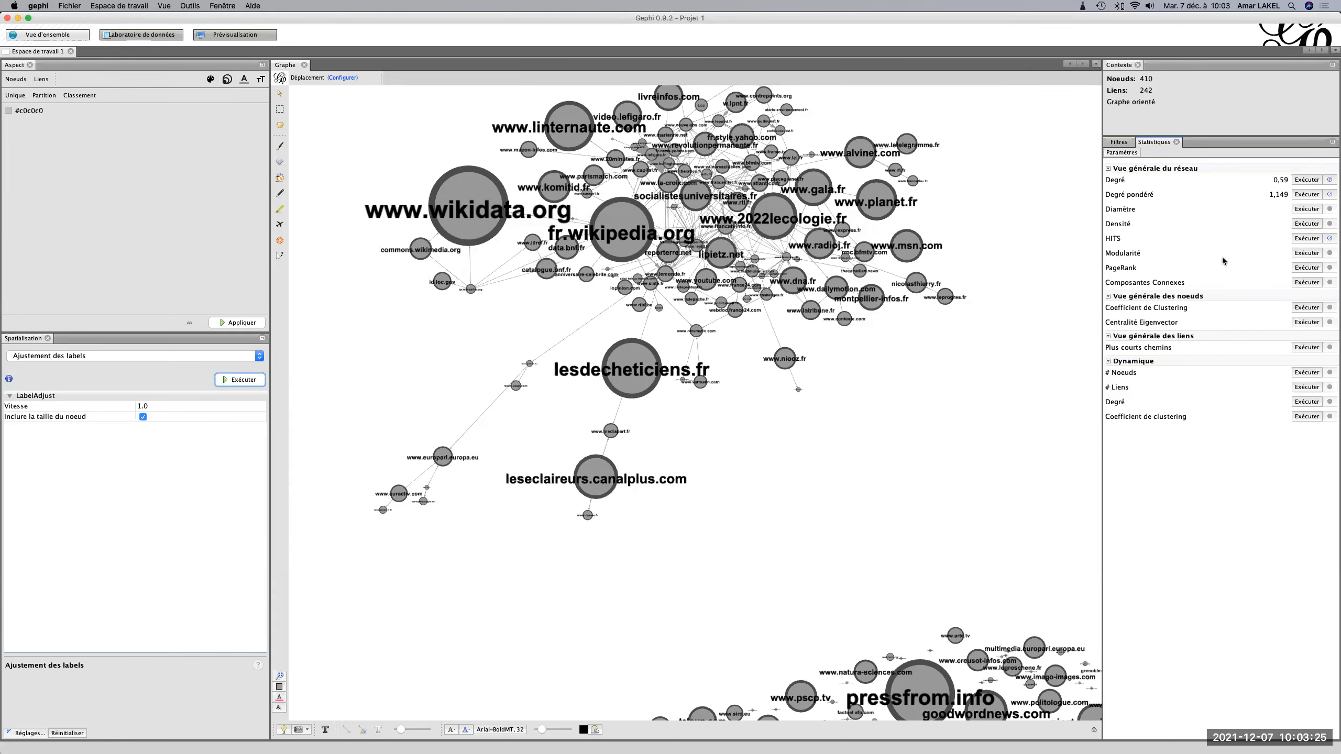
# Compute Modularité with Aléatoire and Utiliser le poids enabled at resolution 1.0, and close the report.
pyautogui.click(1309, 255)
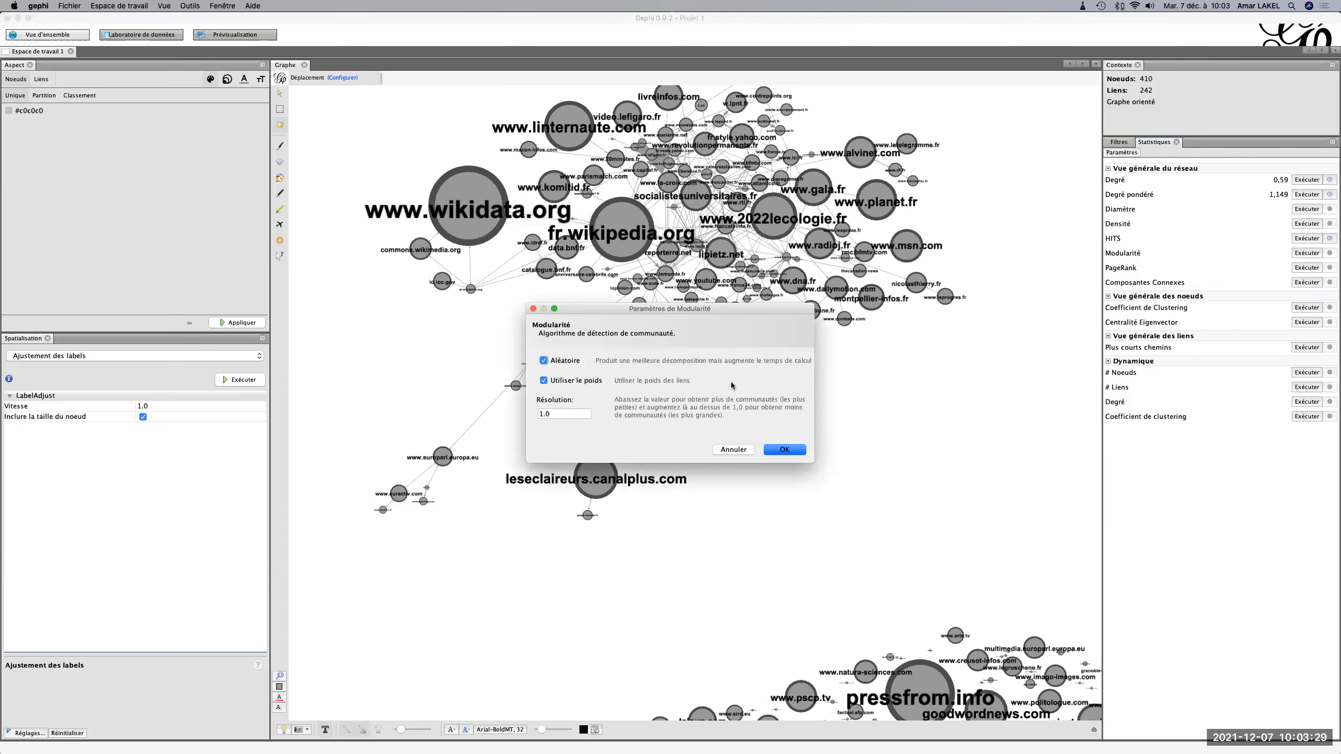
pyautogui.click(781, 450)
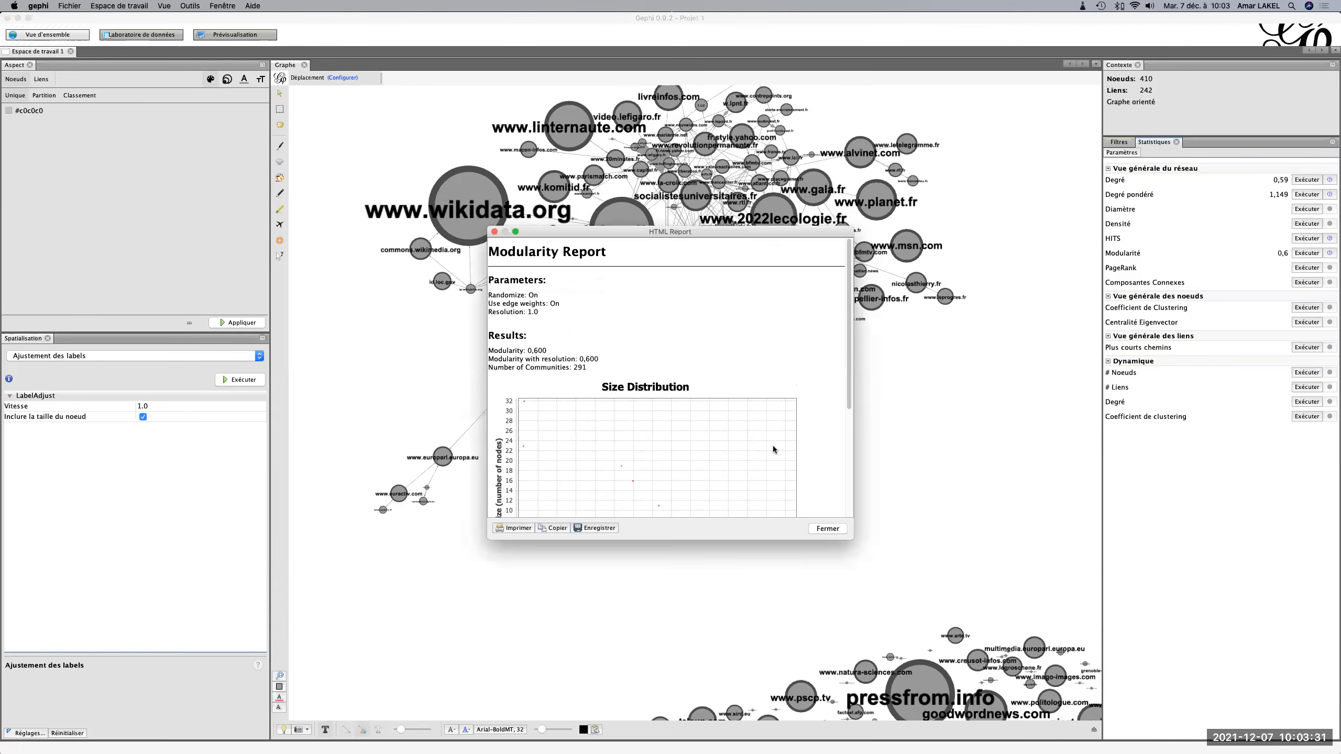
pyautogui.click(494, 232)
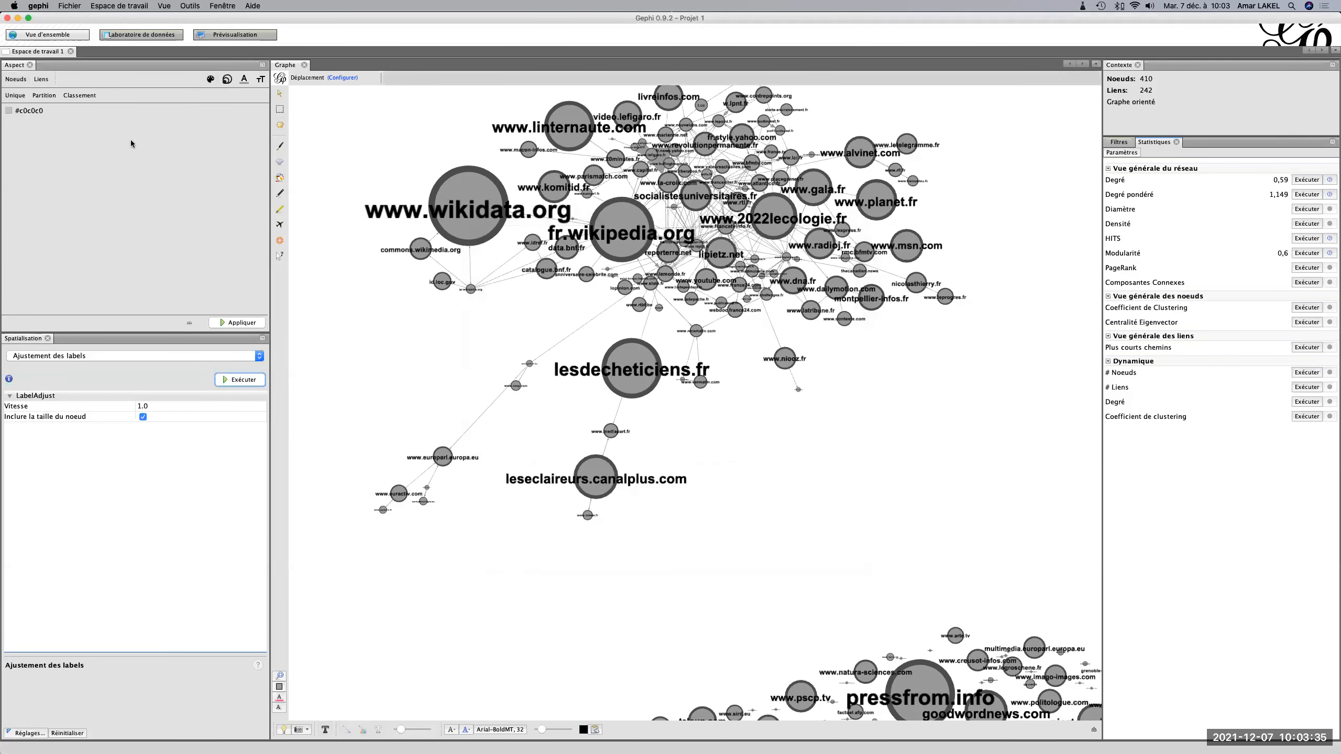
# Size the nodes by their Authority score, with a minimum size of 5 and a maximum of 120.
pyautogui.click(228, 81)
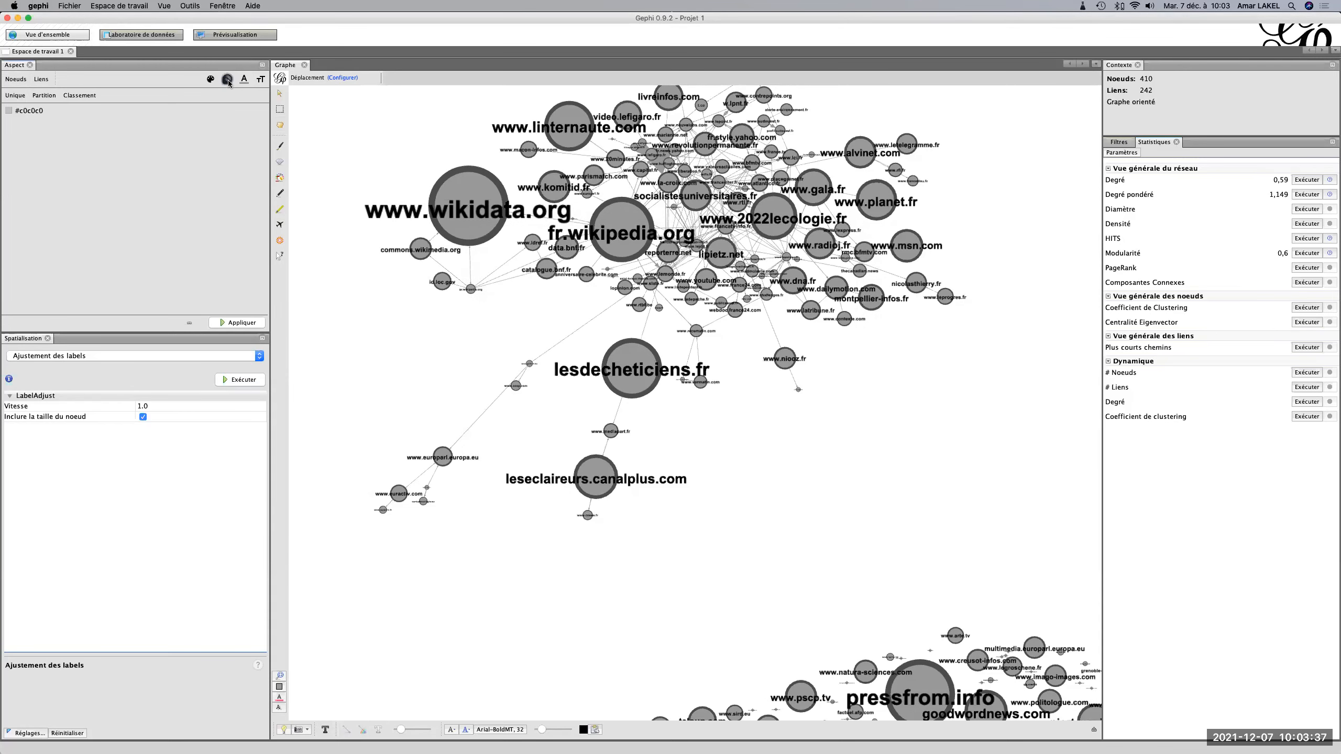
pyautogui.click(49, 96)
pyautogui.click(67, 114)
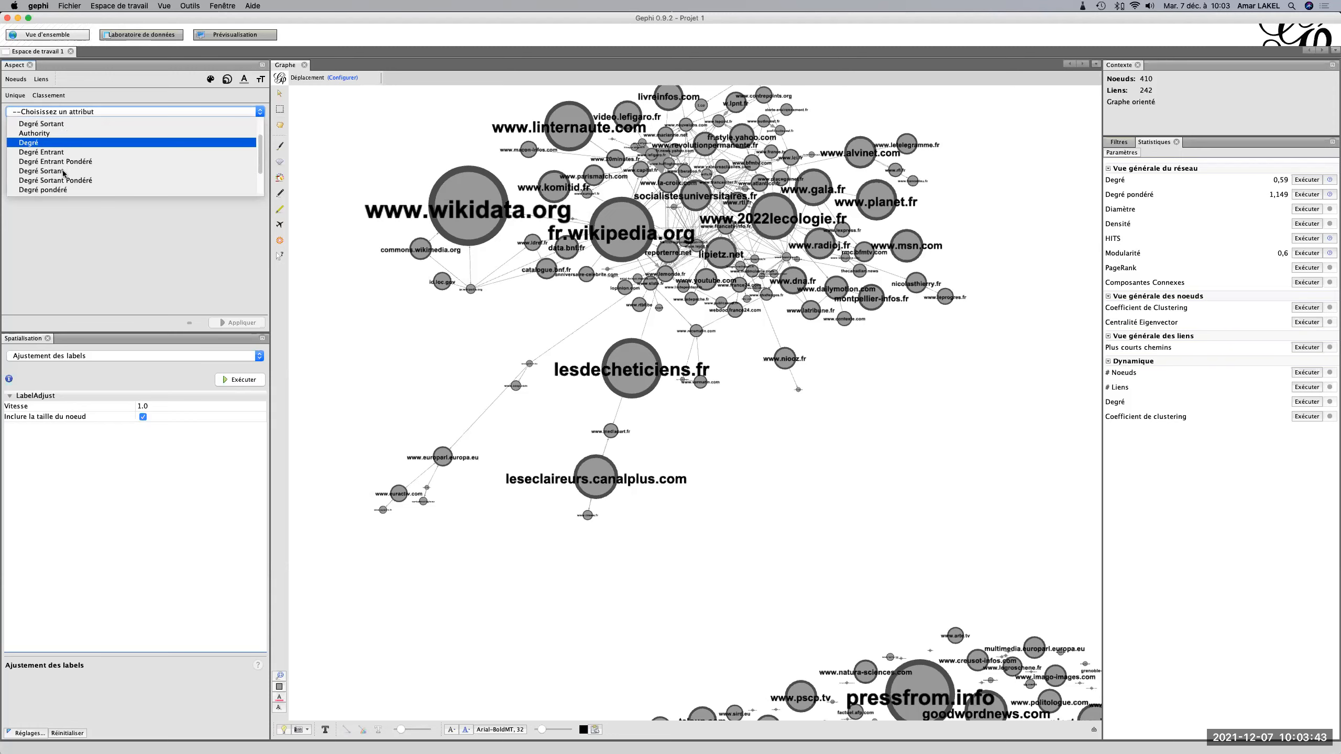
pyautogui.click(52, 161)
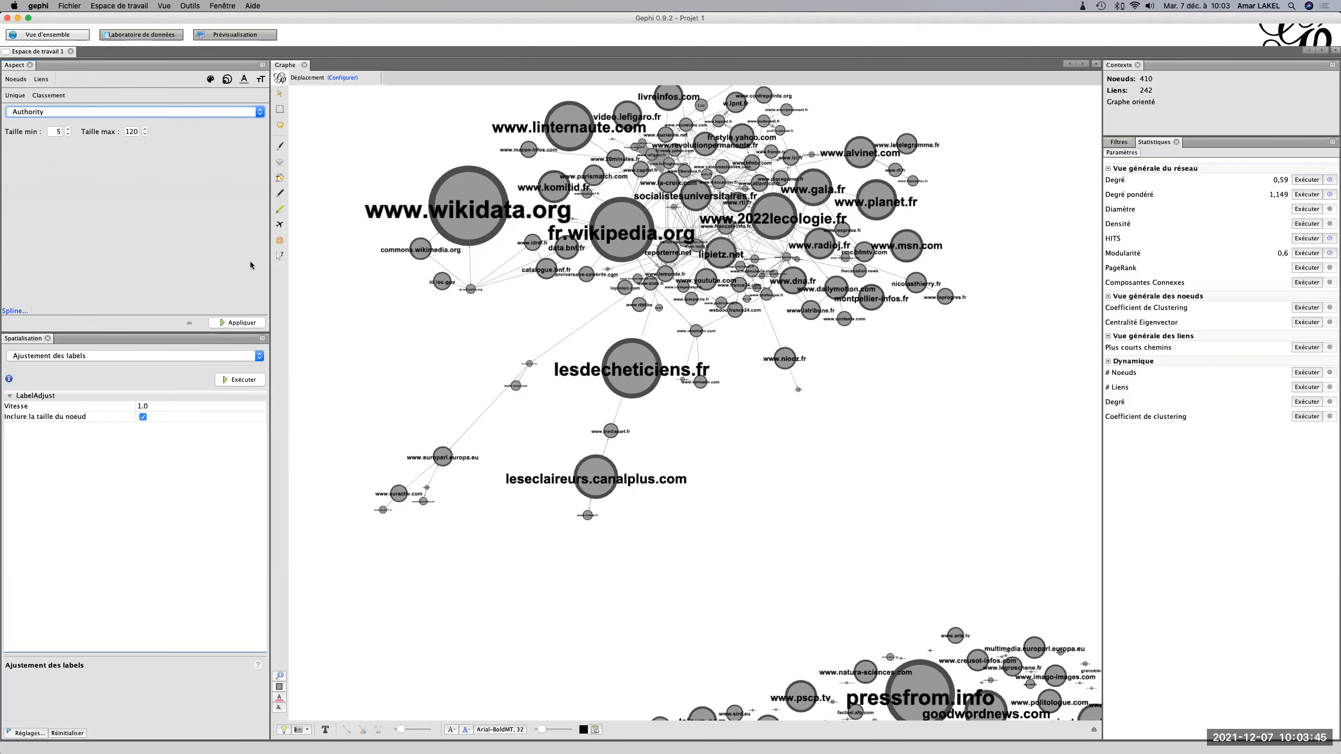
pyautogui.click(239, 323)
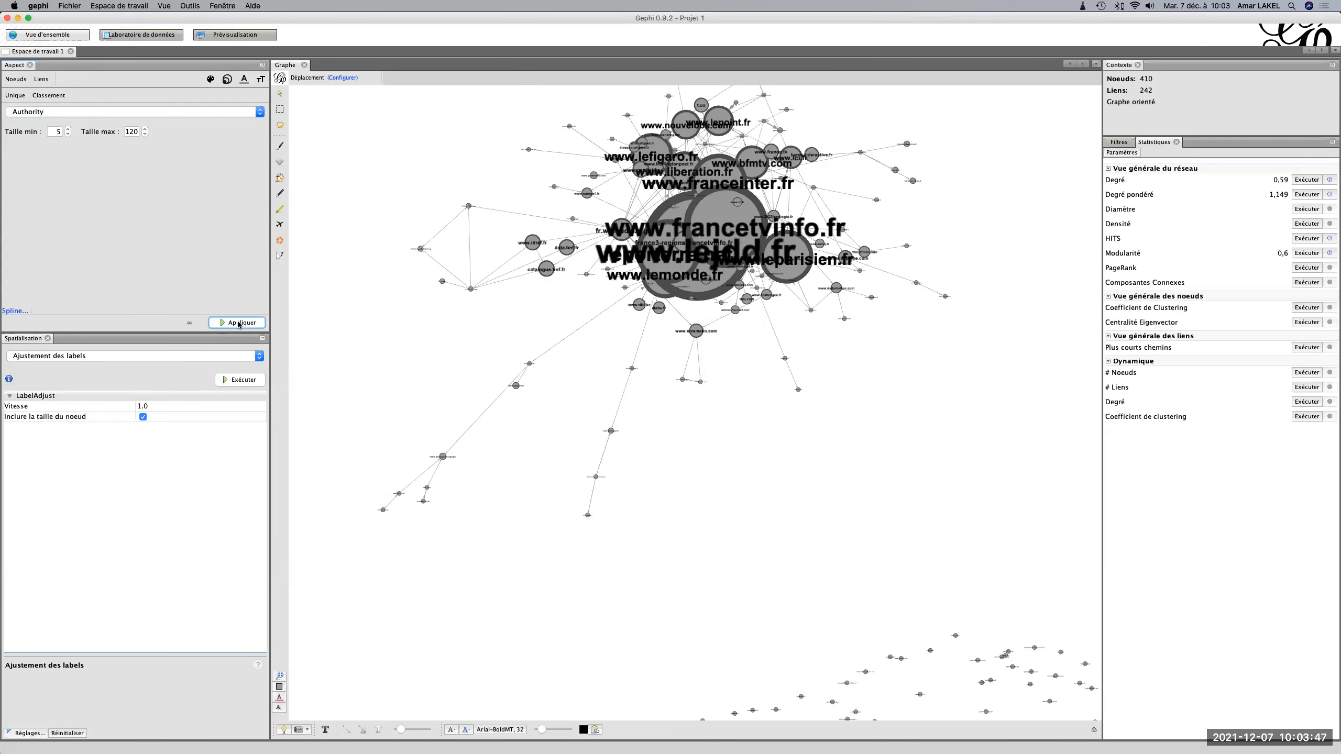
# Rerun the Déchevauchement layout followed by Ajustement des labels to separate the resized nodes and their labels.
pyautogui.click(210, 359)
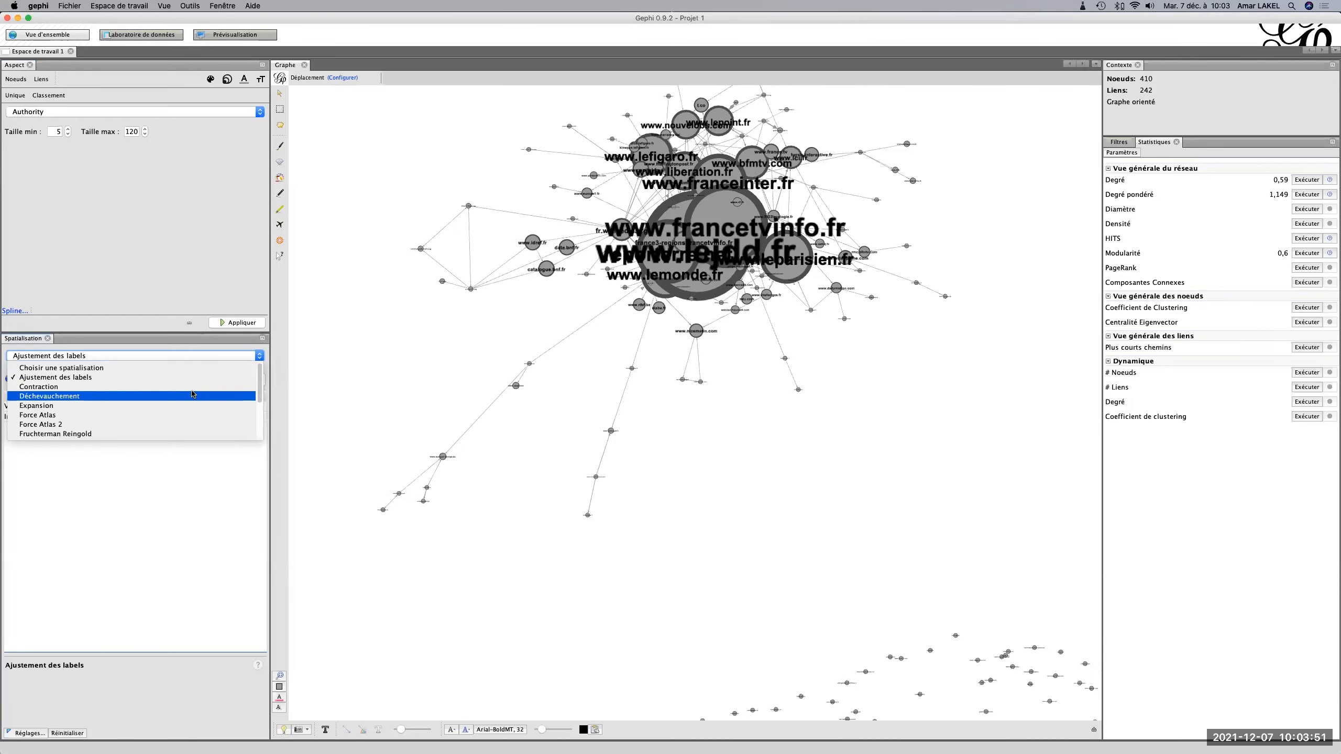
pyautogui.click(193, 396)
pyautogui.click(254, 378)
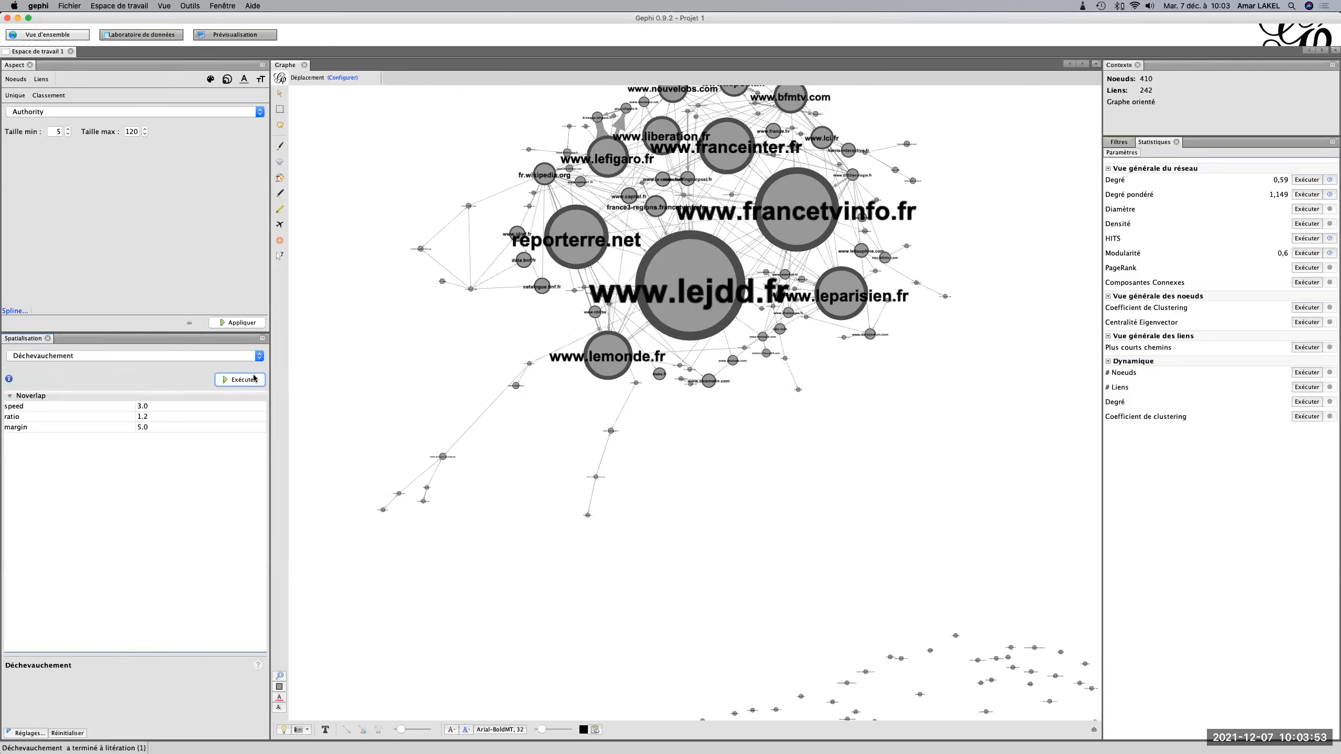
pyautogui.click(230, 353)
pyautogui.click(174, 378)
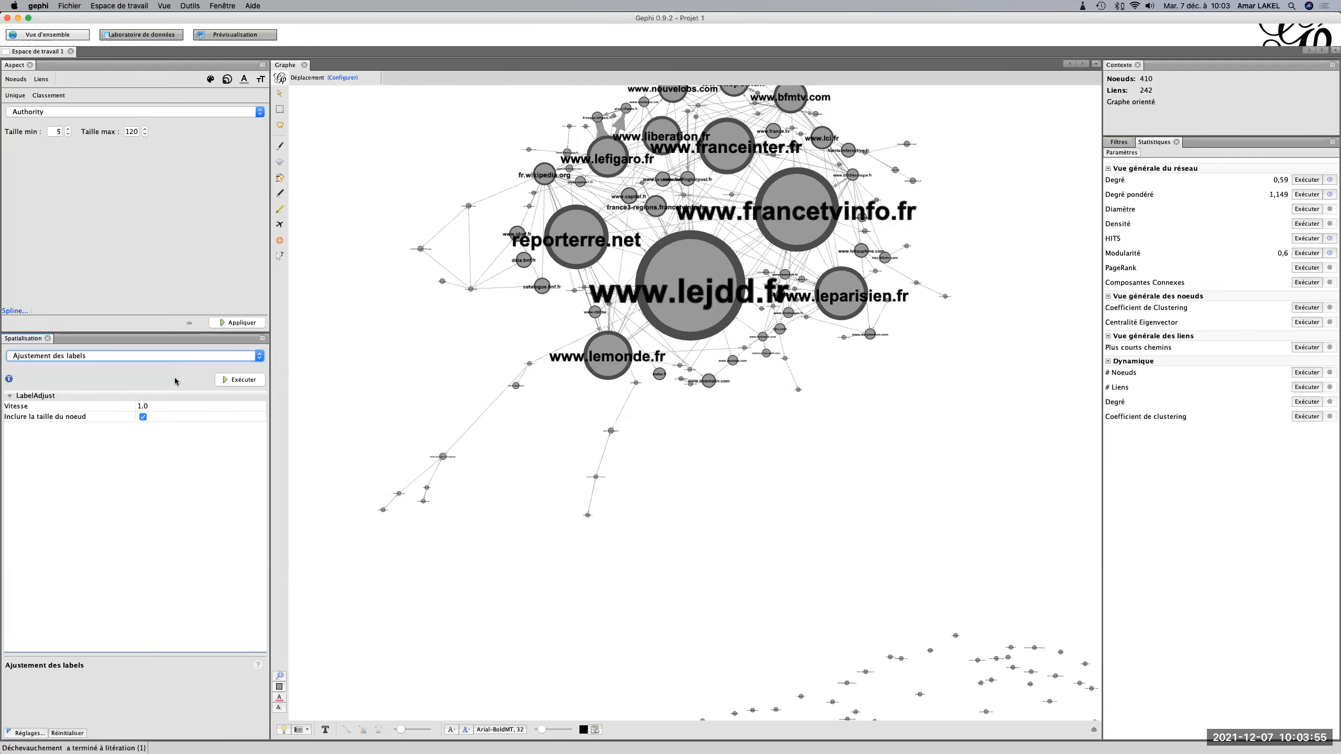
pyautogui.click(245, 381)
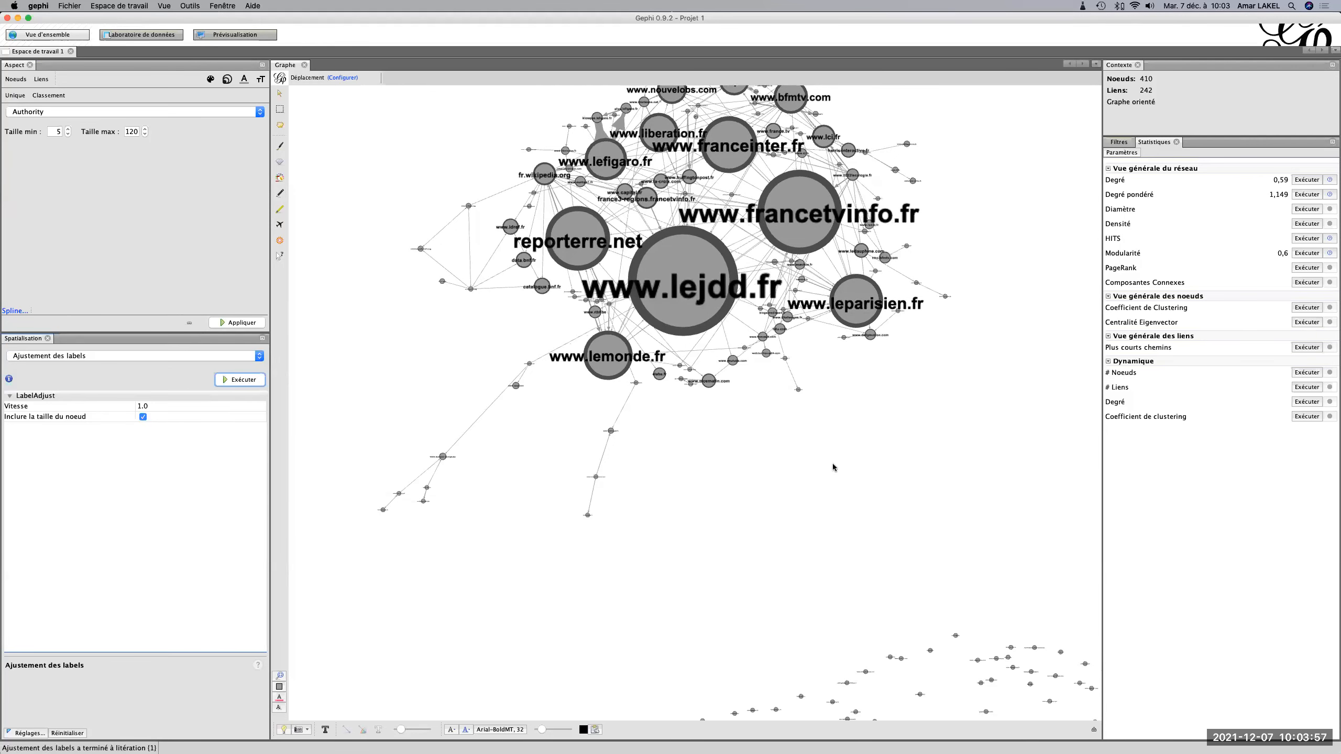
pyautogui.moveTo(832, 466)
pyautogui.mouseDown()
pyautogui.moveTo(815, 500)
pyautogui.moveTo(826, 488)
pyautogui.mouseUp()
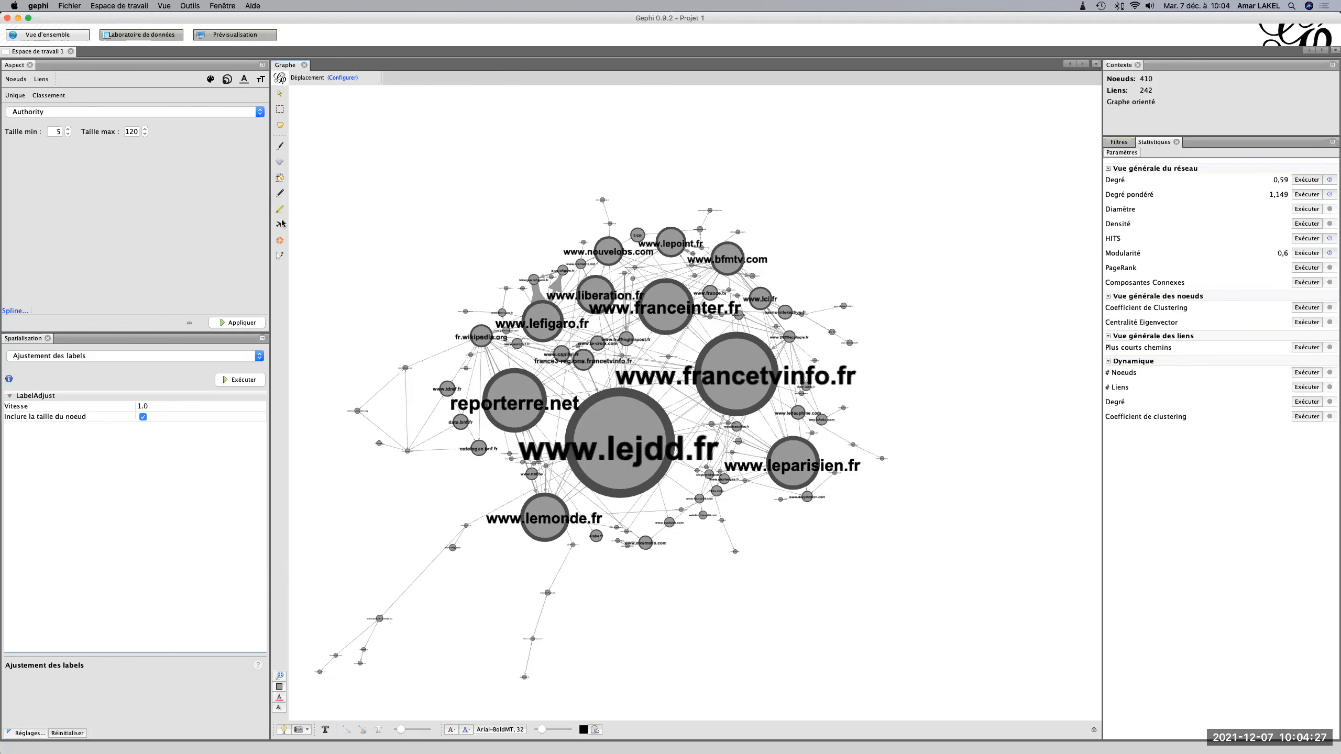
# Color the nodes with a partition on the Modularity Class attribute.
pyautogui.click(210, 79)
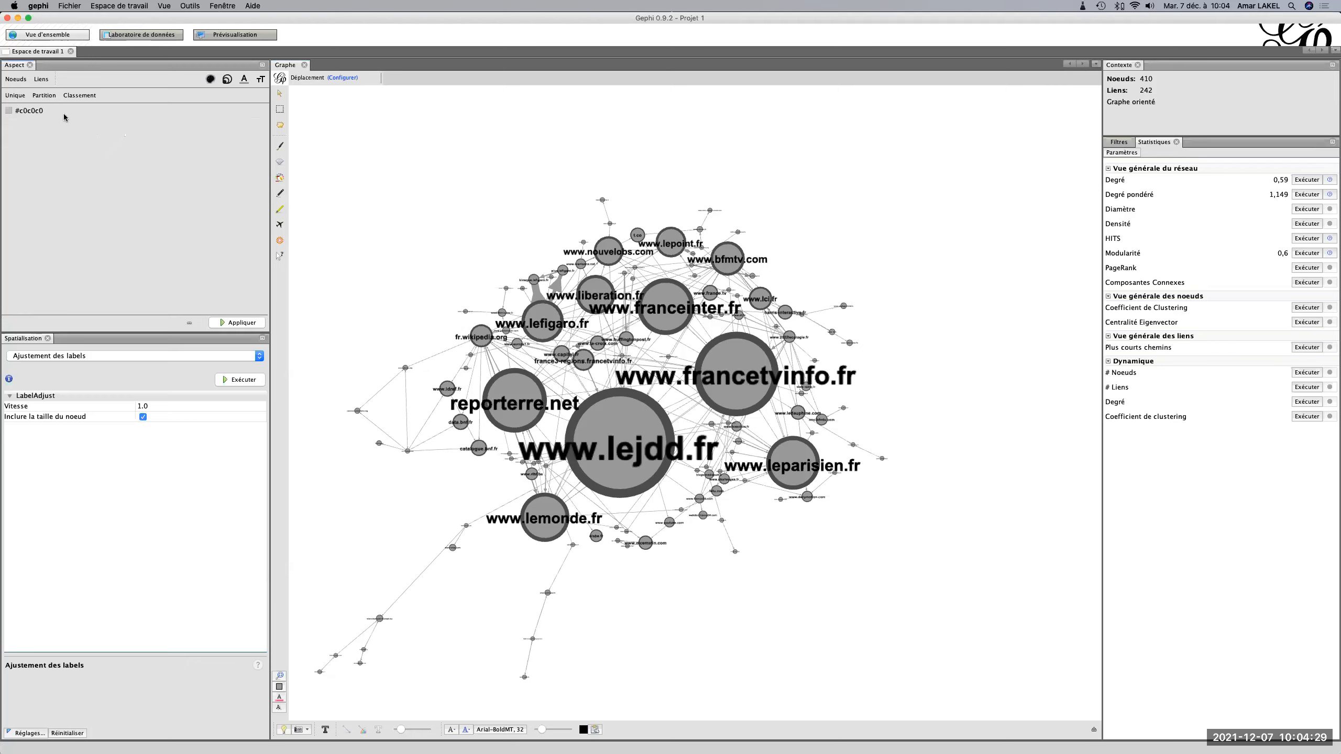
pyautogui.click(41, 96)
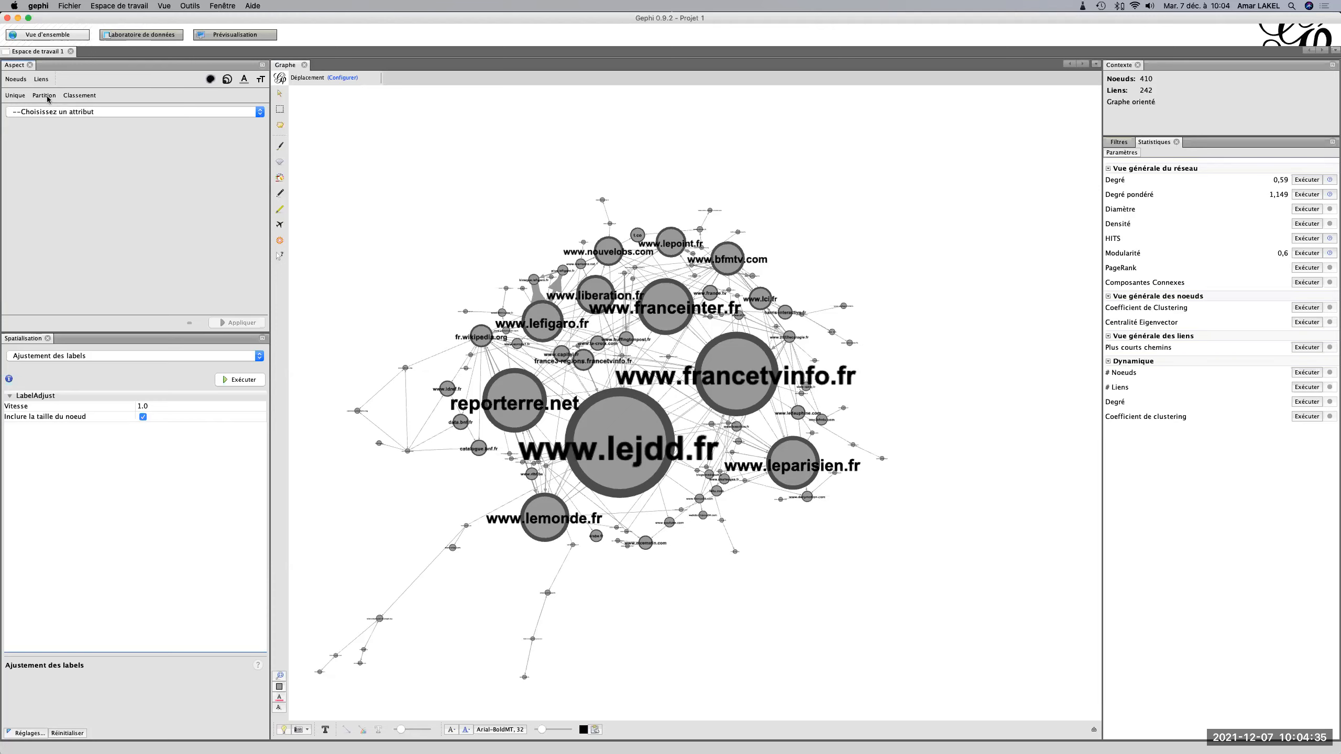
pyautogui.click(53, 113)
pyautogui.scroll(-3, 57, 155)
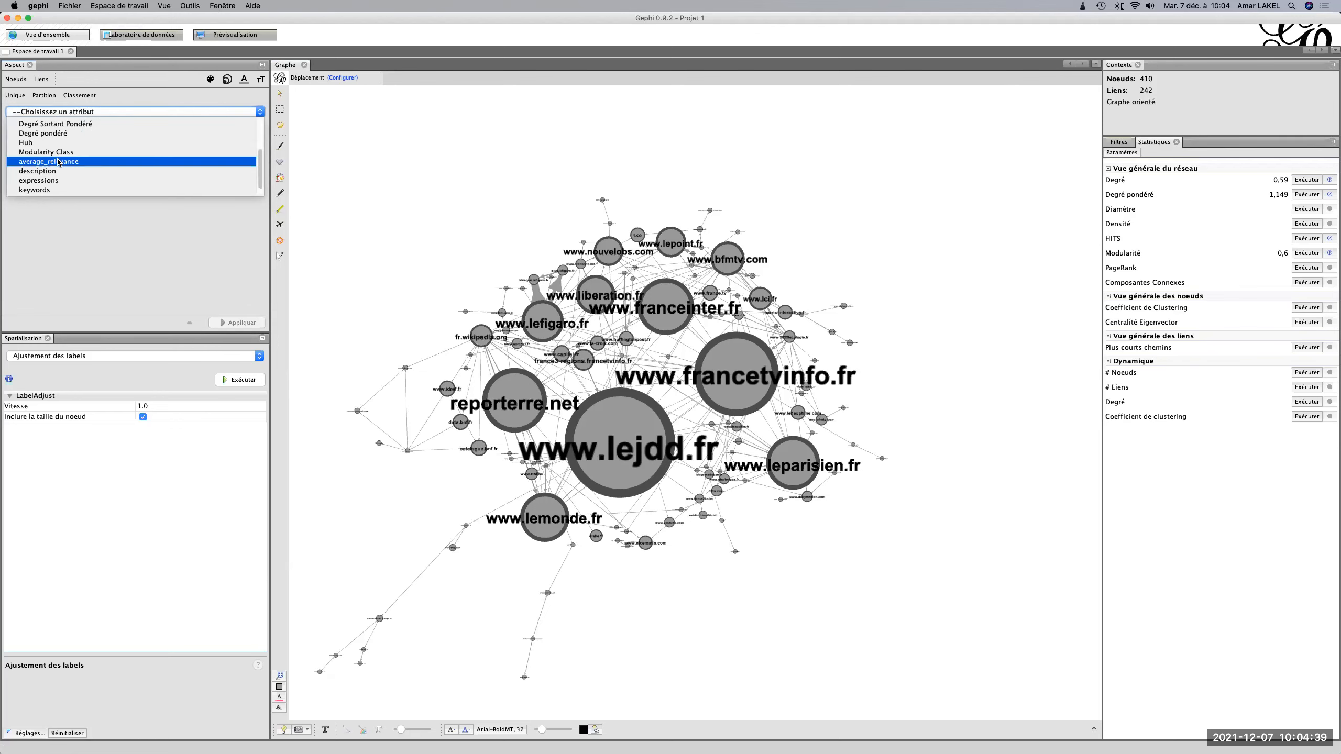
pyautogui.click(53, 161)
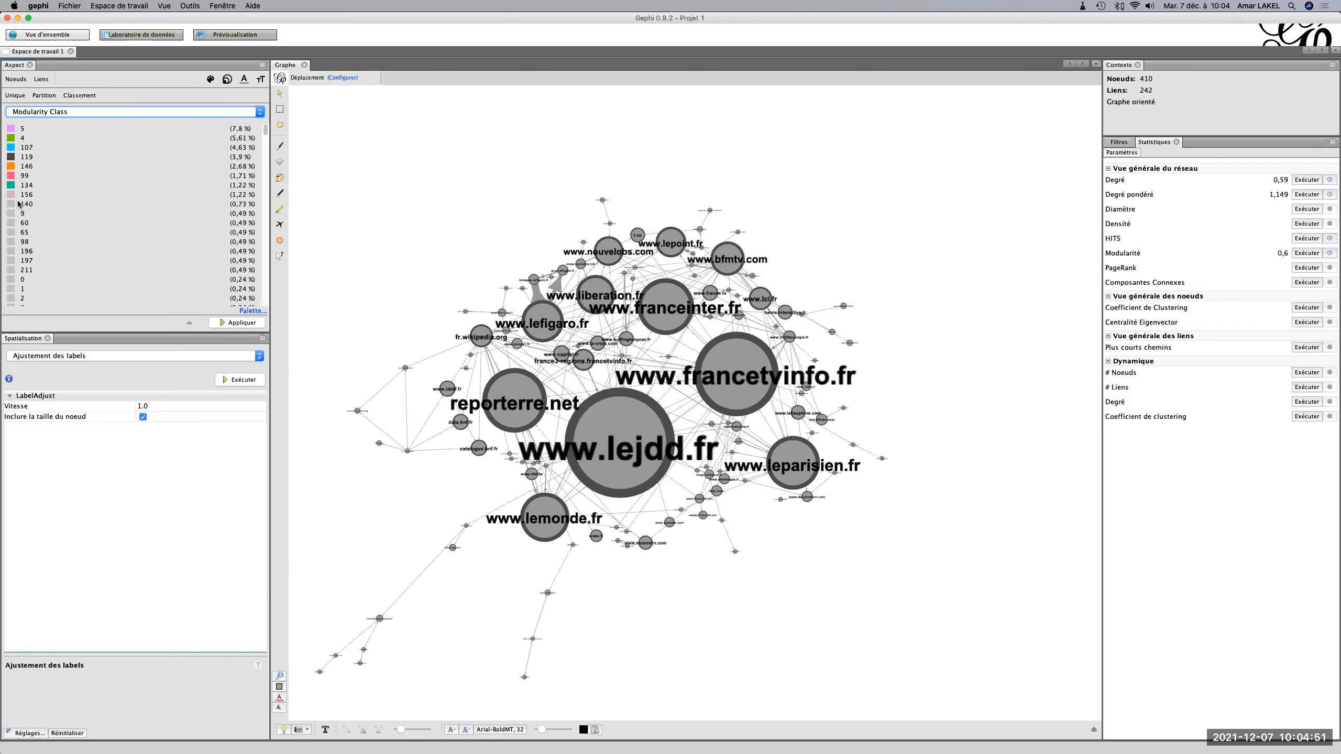
pyautogui.click(237, 323)
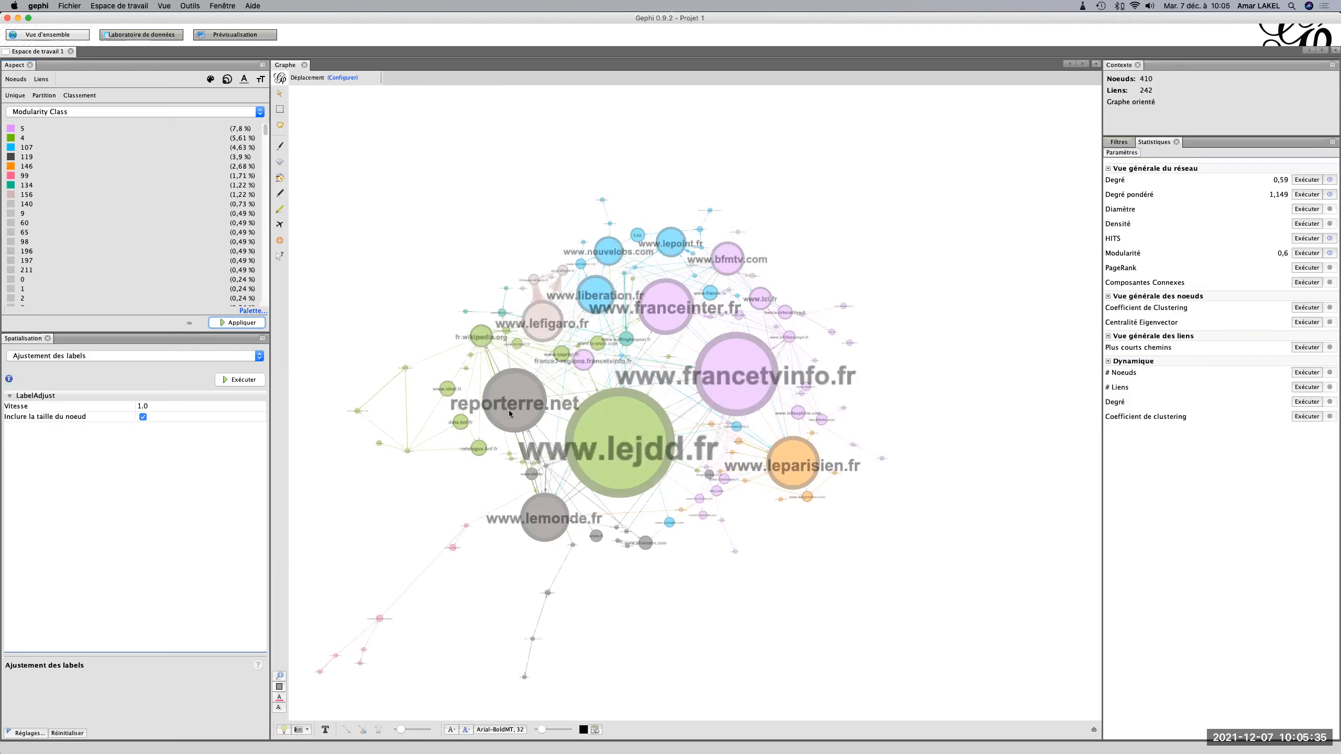
pyautogui.scroll(10, 635, 557)
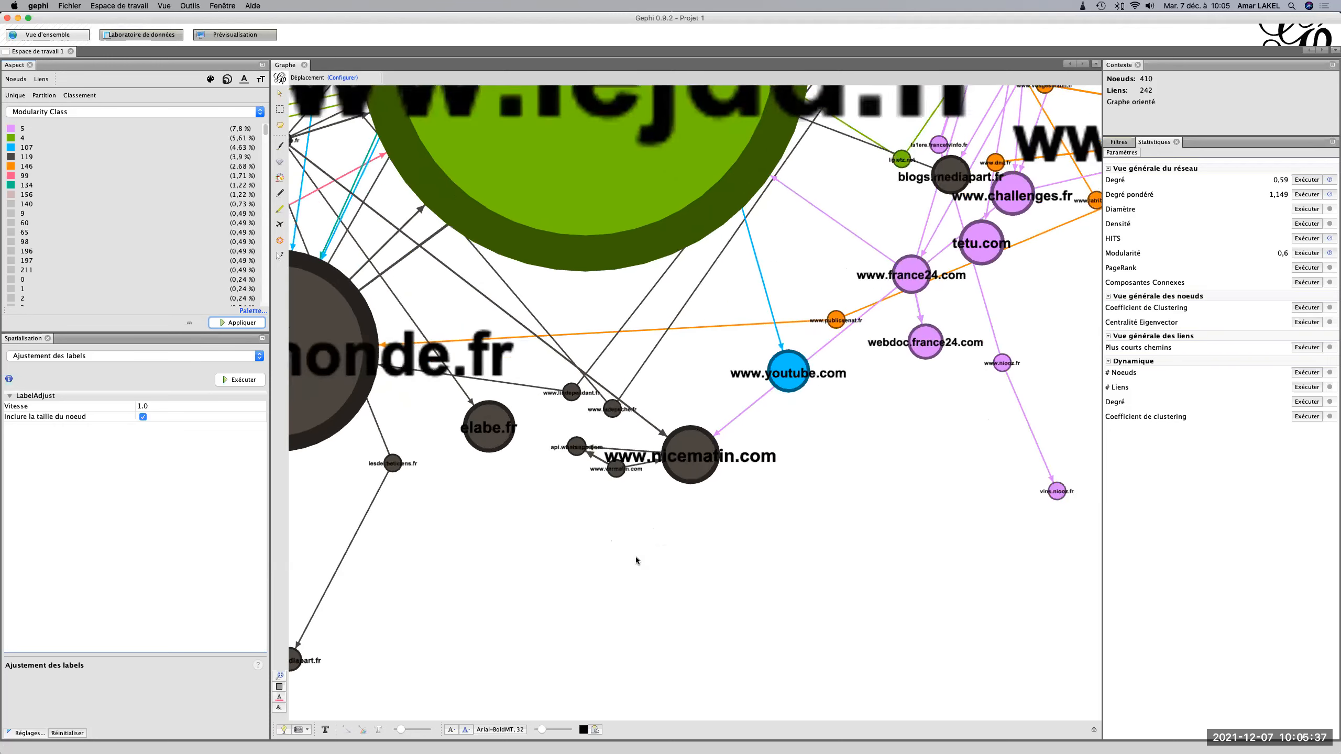
pyautogui.scroll(4, 635, 557)
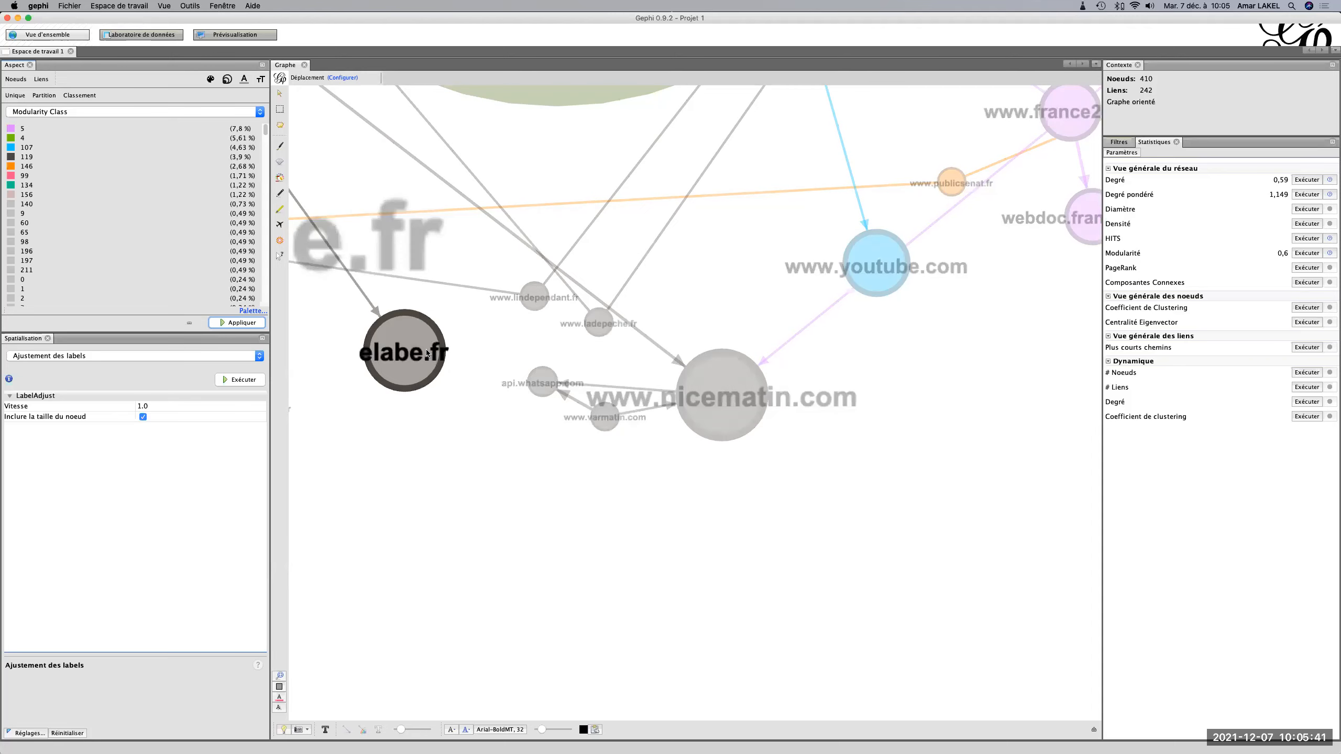
pyautogui.scroll(-5, 639, 477)
pyautogui.scroll(-3, 639, 478)
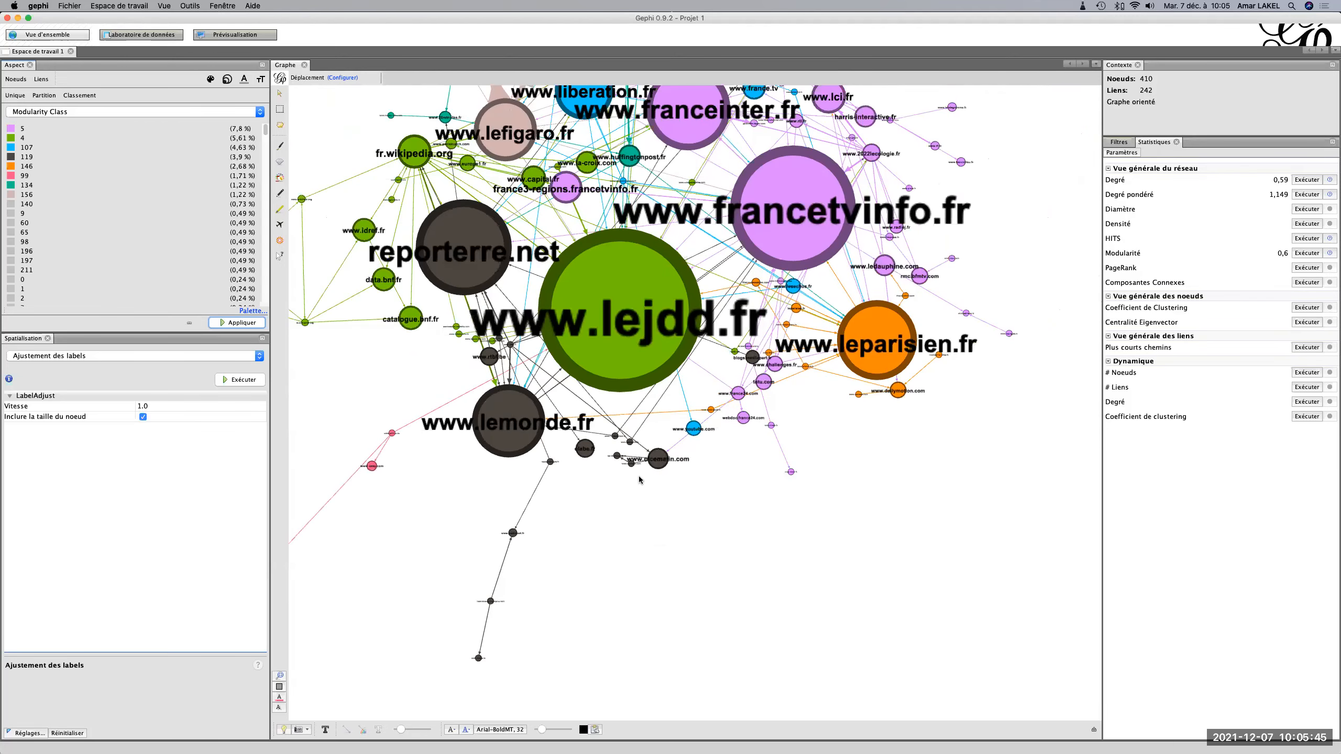
pyautogui.scroll(5, 741, 387)
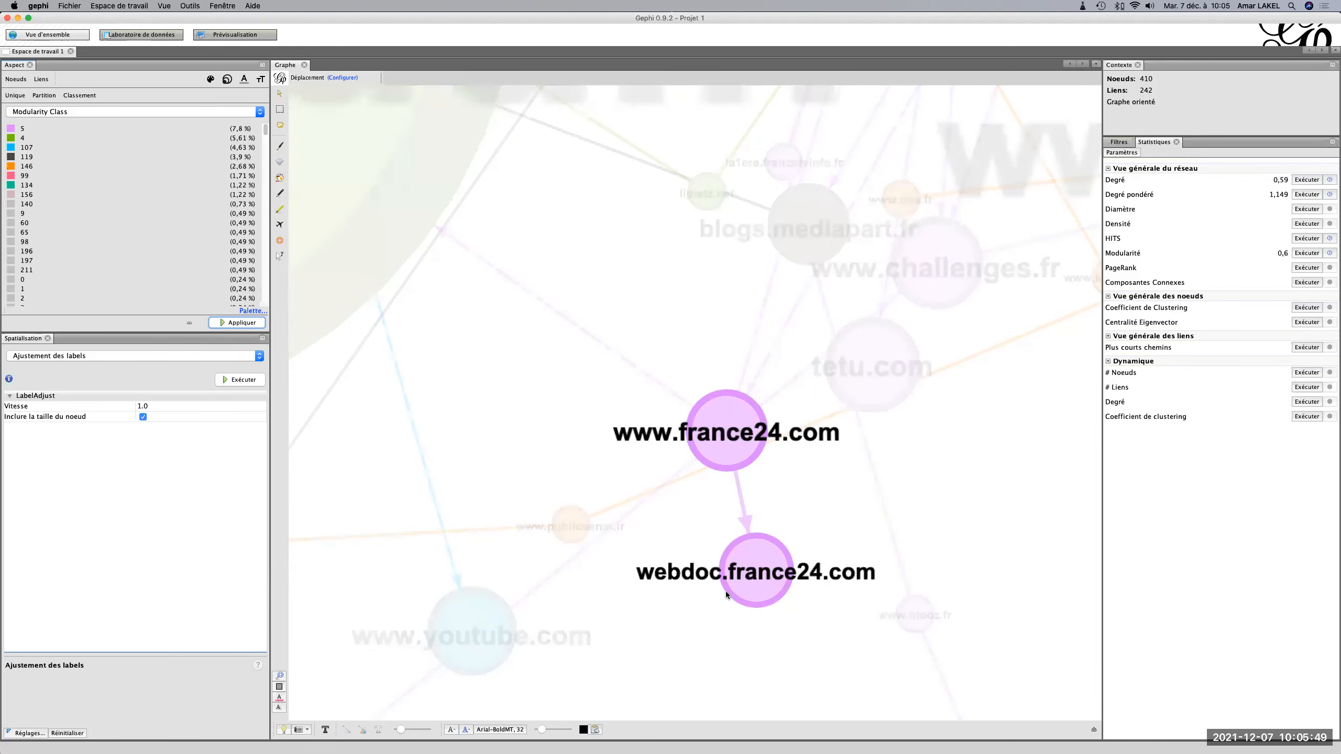
pyautogui.scroll(-5, 725, 591)
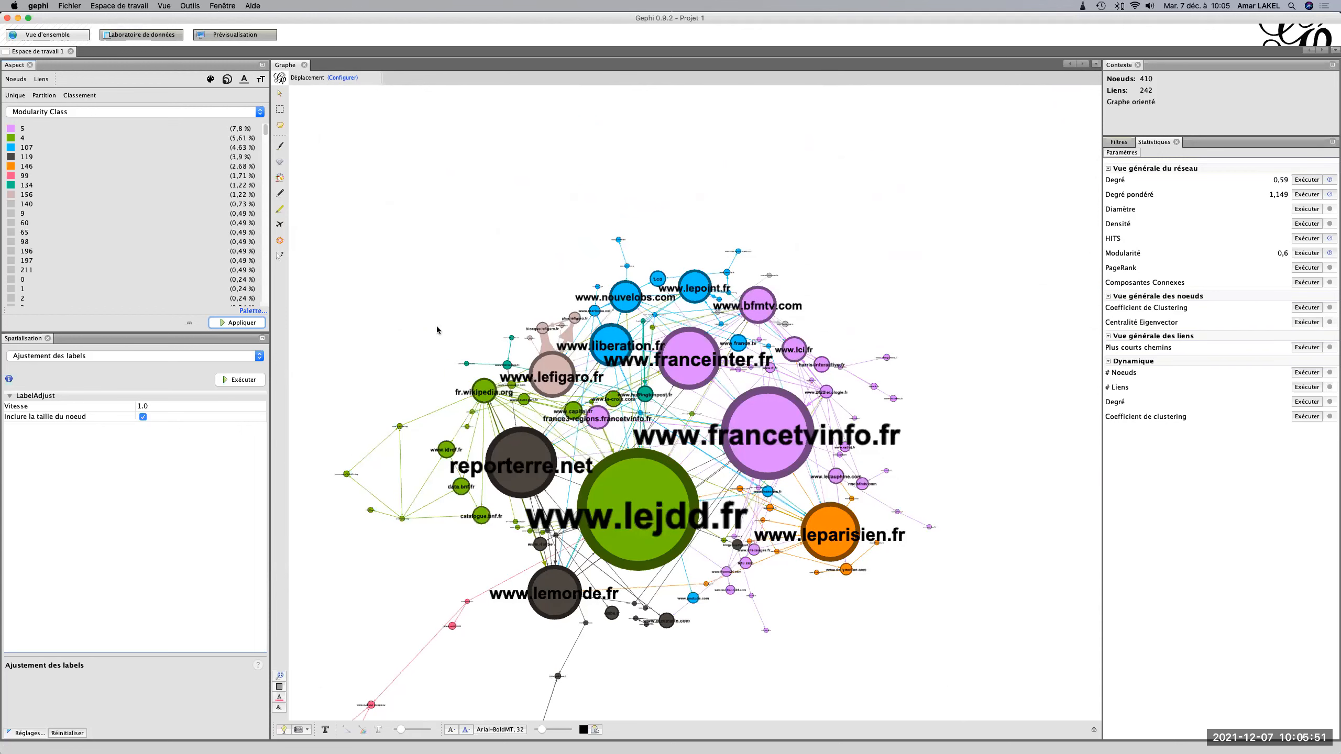
pyautogui.moveTo(437, 330); pyautogui.dragTo(441, 317)
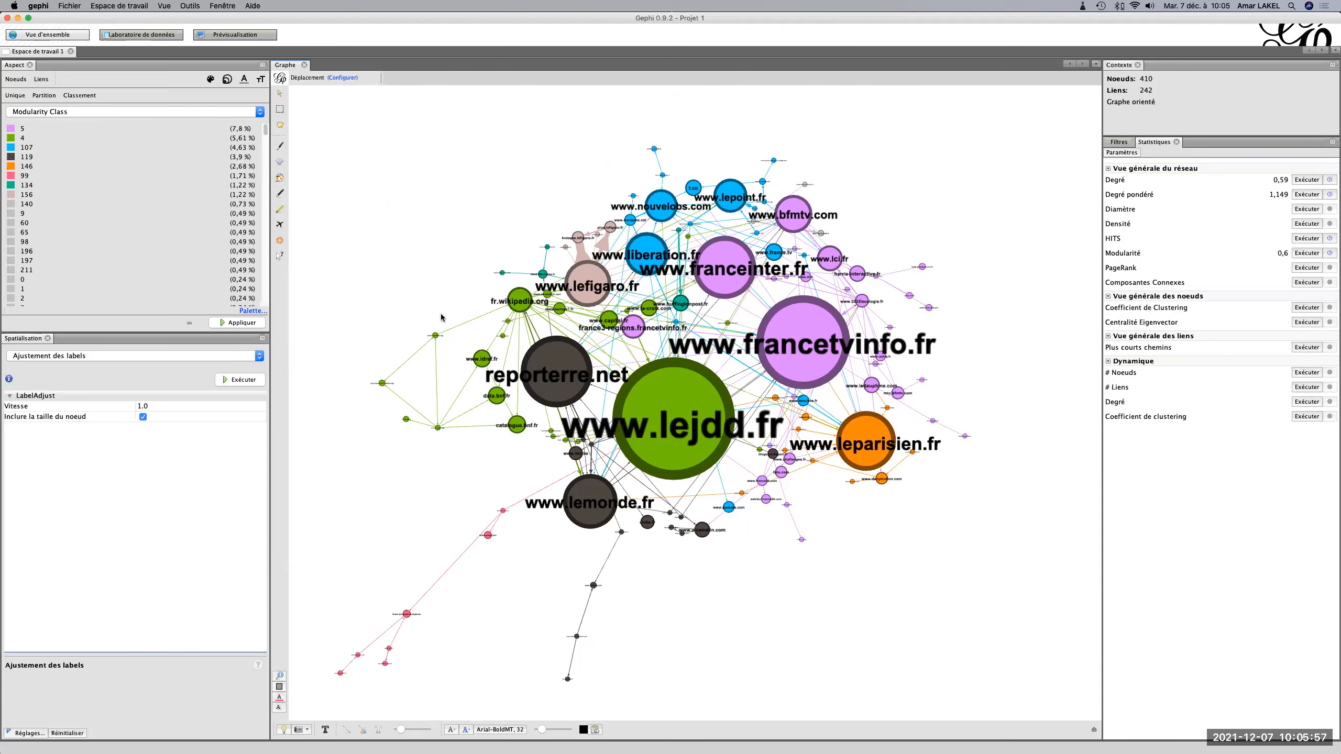
pyautogui.moveTo(849, 567)
pyautogui.mouseDown()
pyautogui.moveTo(830, 458)
pyautogui.moveTo(852, 488)
pyautogui.moveTo(797, 497)
pyautogui.moveTo(808, 470)
pyautogui.moveTo(834, 467)
pyautogui.moveTo(845, 485)
pyautogui.moveTo(817, 497)
pyautogui.moveTo(839, 578)
pyautogui.mouseUp()
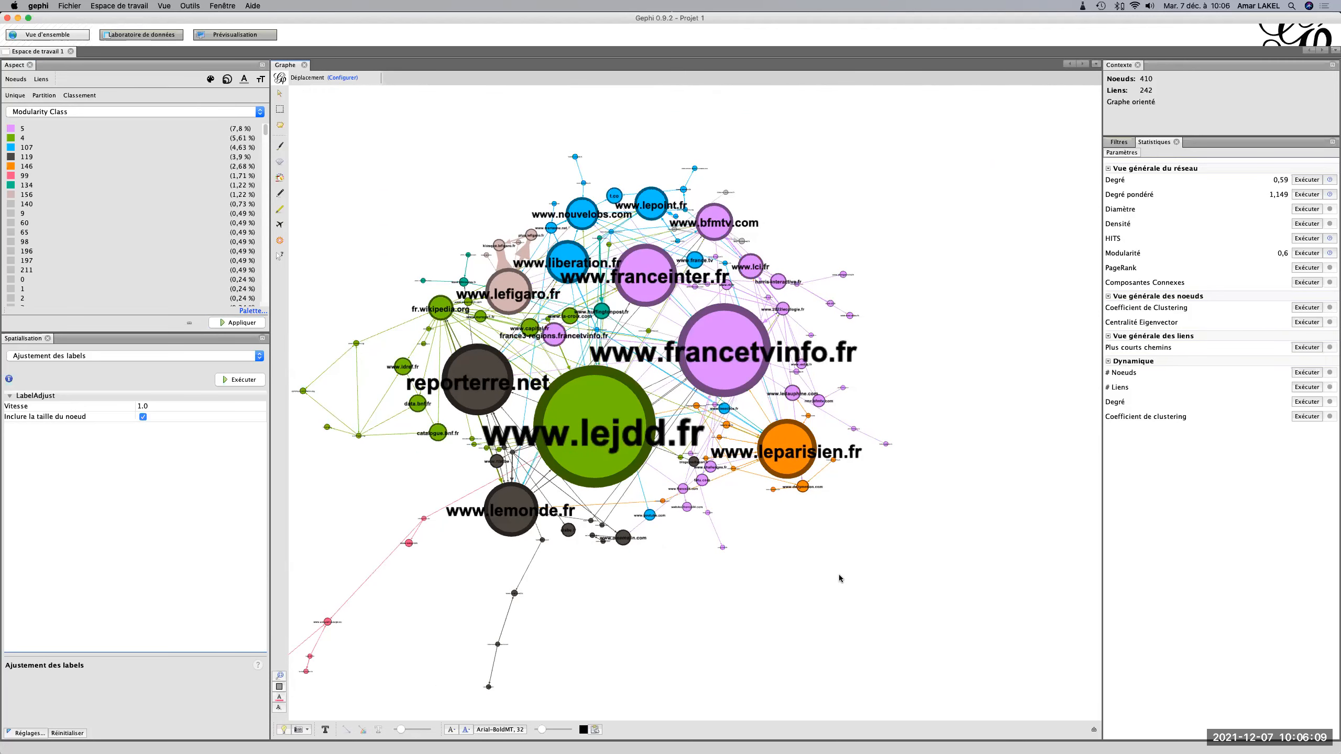
# Start exporting the data laboratory's node table in the Feuille de calcul (*.csv *.tsv) format.
pyautogui.click(148, 41)
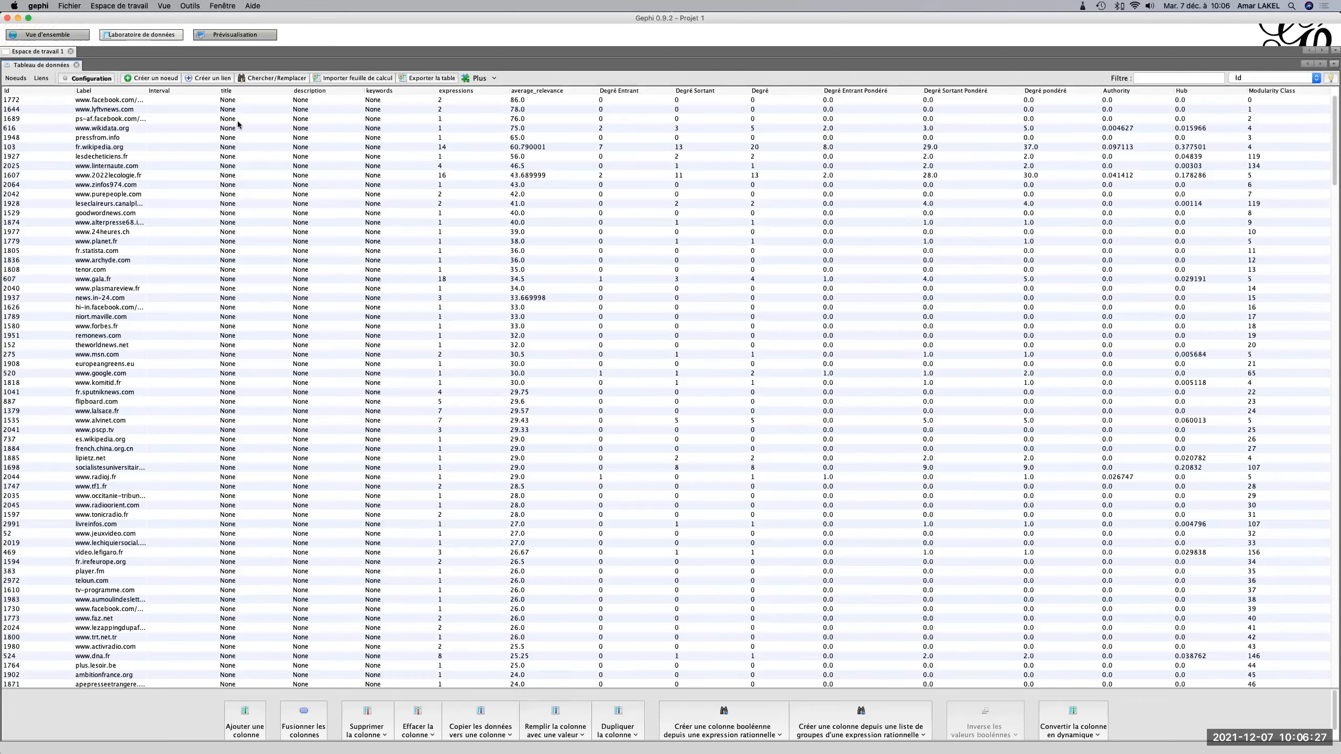
pyautogui.click(417, 79)
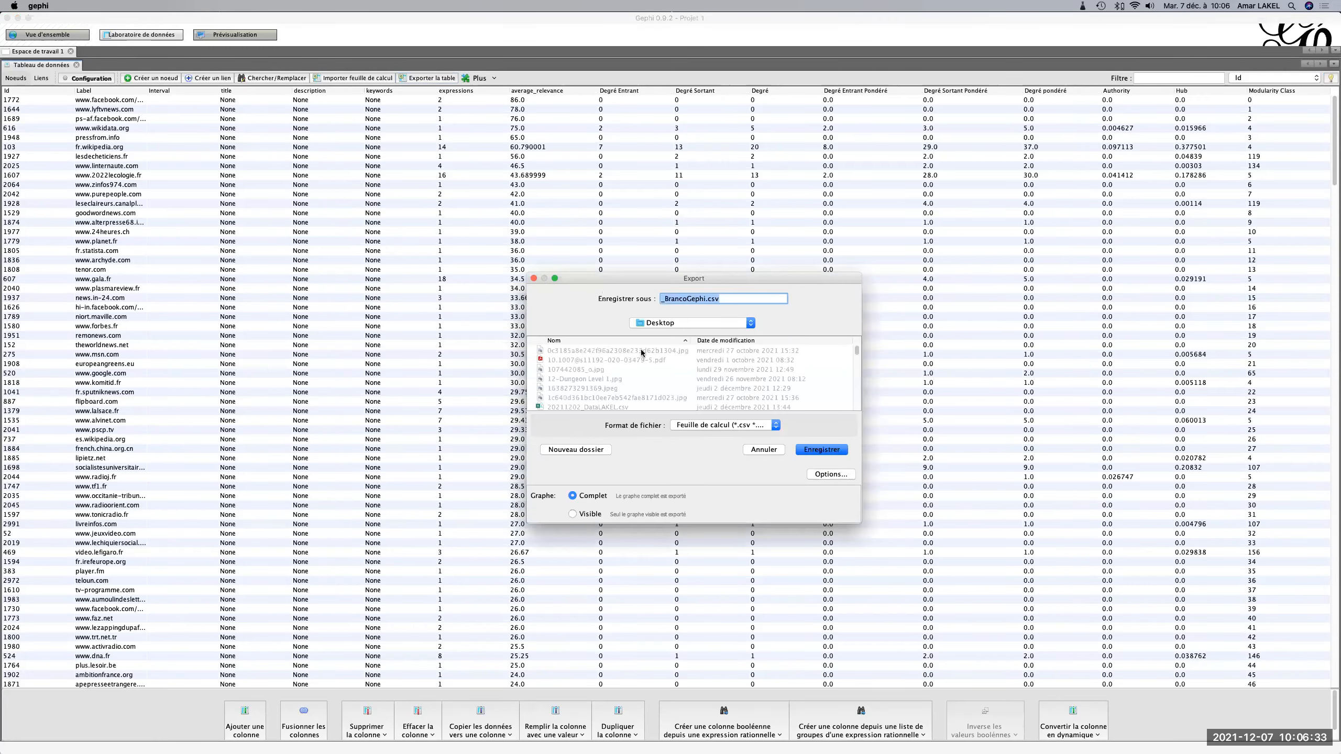
pyautogui.click(707, 427)
pyautogui.click(707, 428)
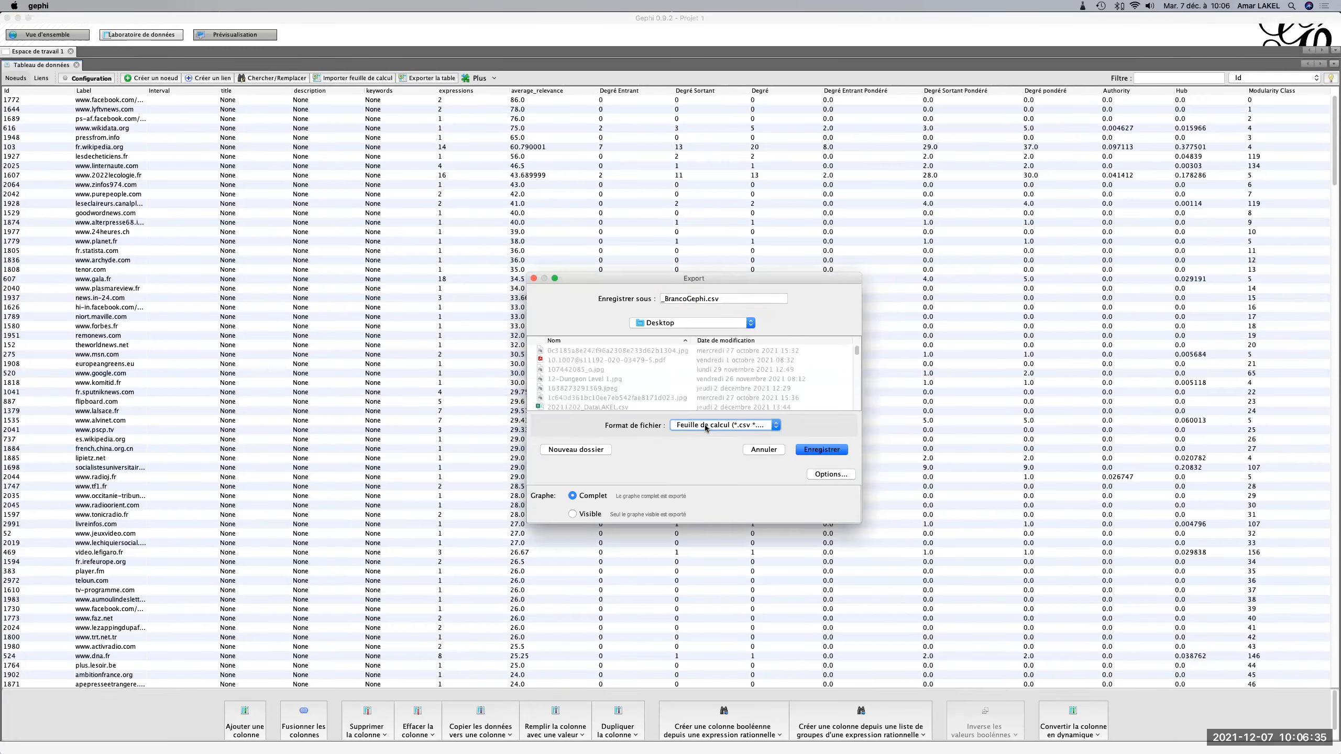
# Set the export destination to the presidential project folder in Google Drive, inside _Cours and M2_IntelligenceStratégique.
pyautogui.click(691, 323)
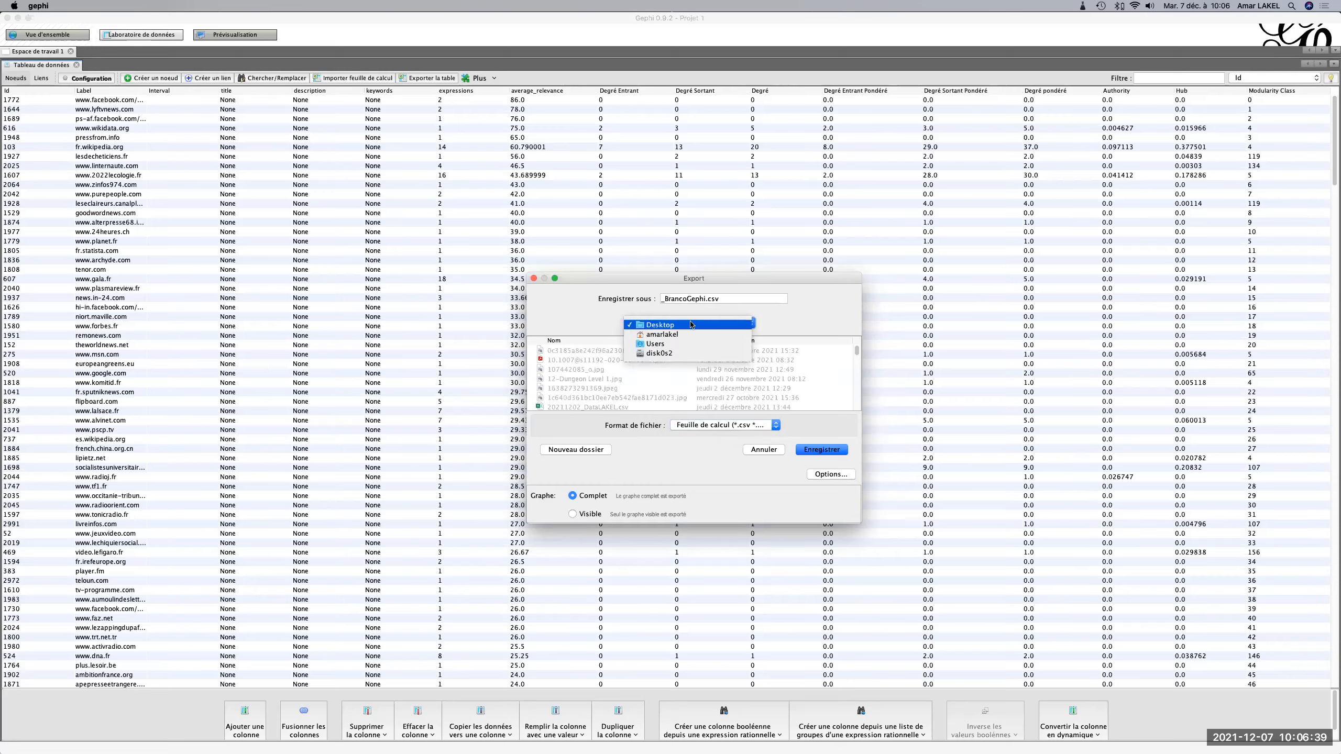
pyautogui.click(657, 335)
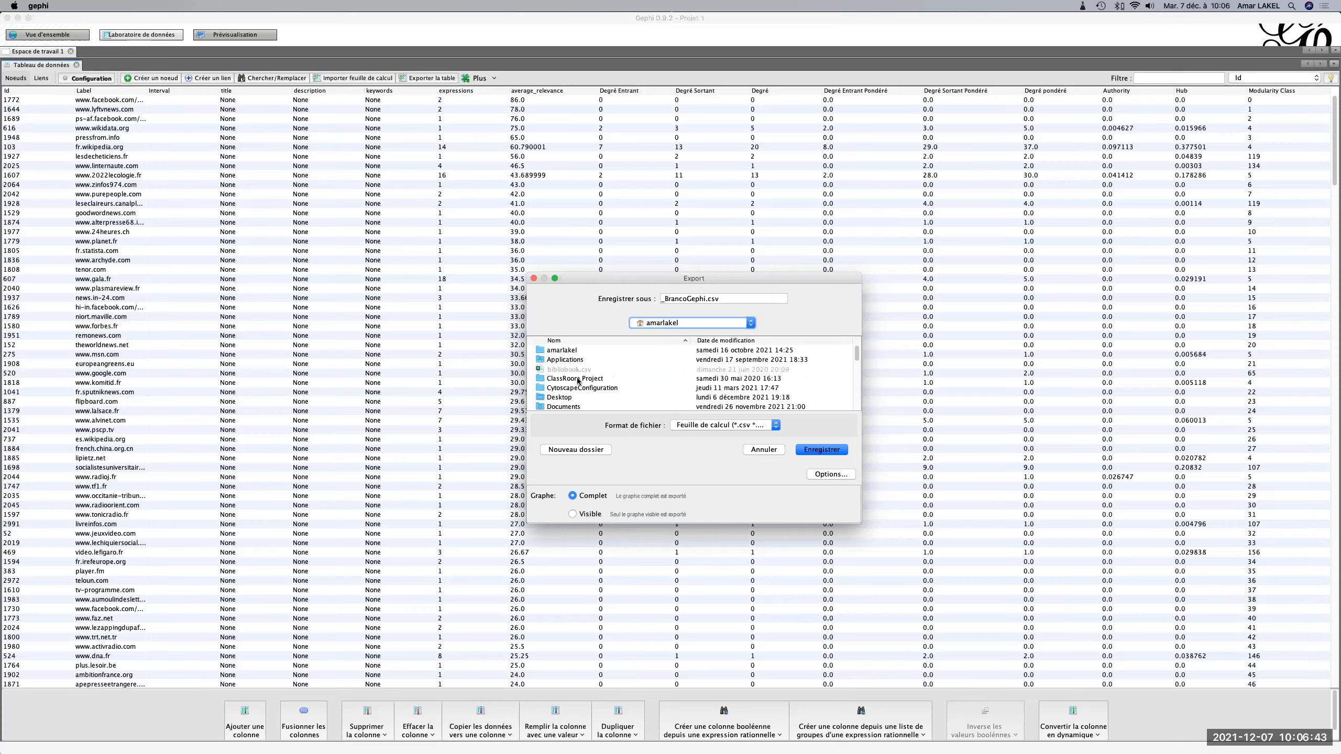
pyautogui.scroll(-1, 578, 380)
pyautogui.scroll(2, 578, 381)
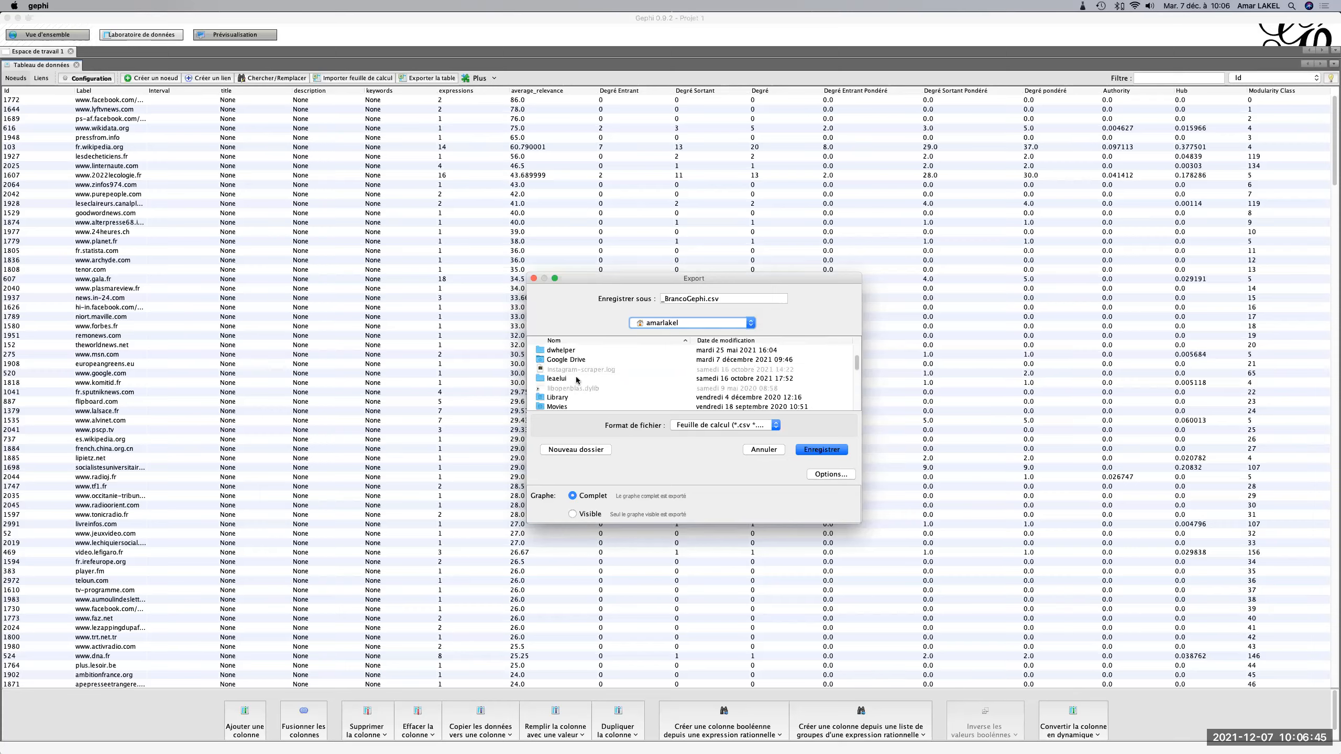
pyautogui.scroll(-1, 577, 380)
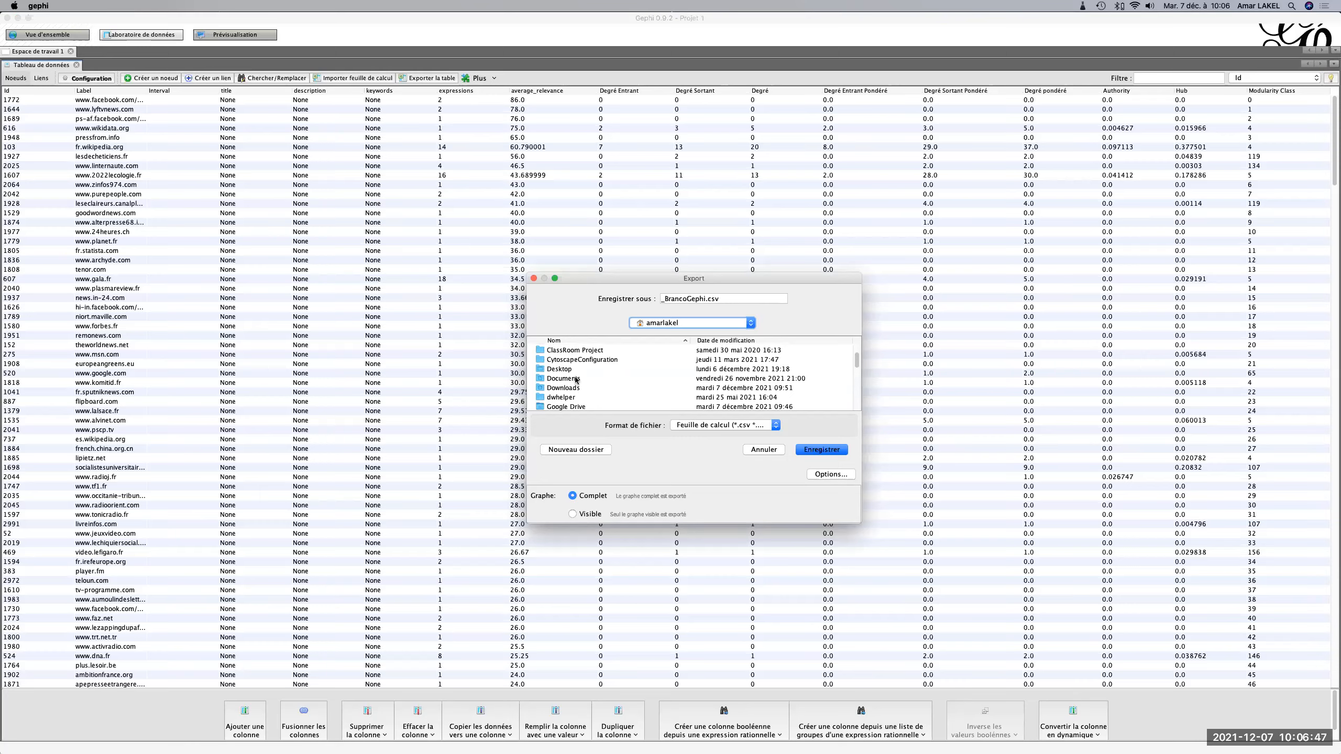
pyautogui.scroll(-1, 577, 380)
pyautogui.doubleClick(566, 397)
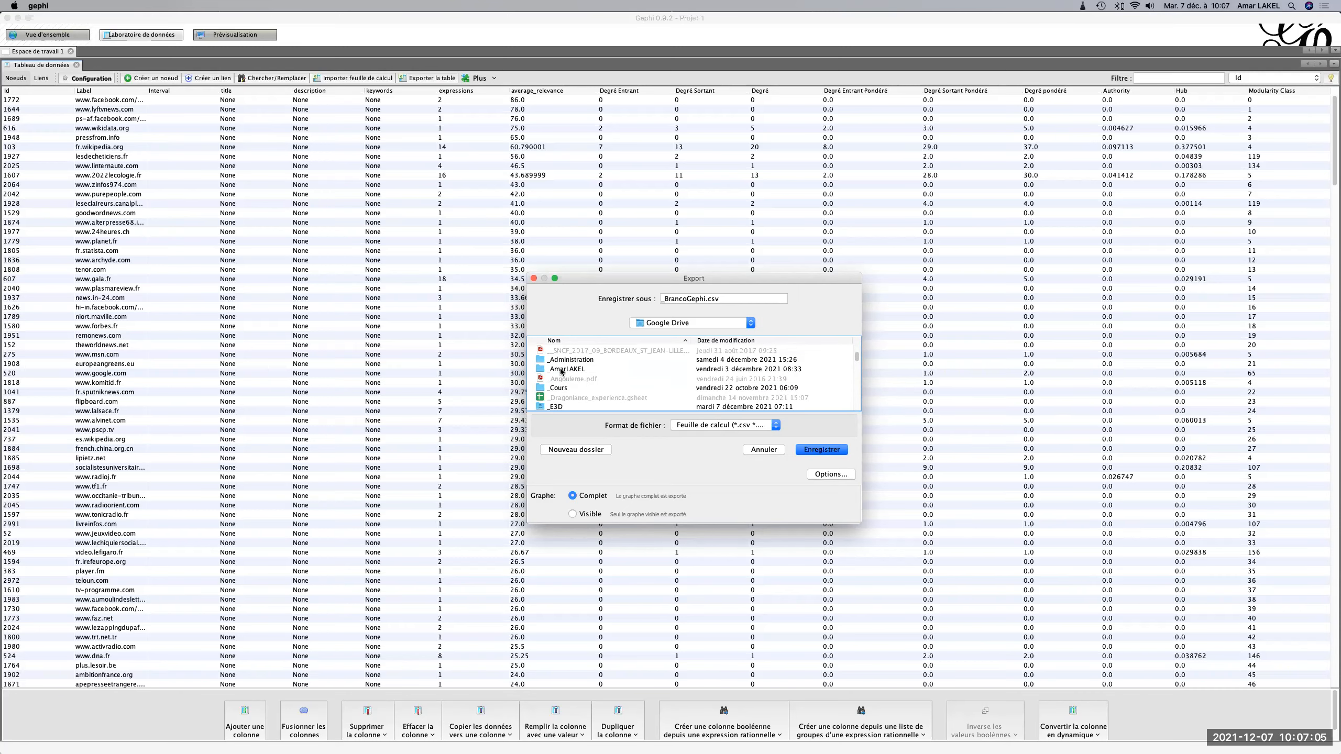
pyautogui.doubleClick(561, 389)
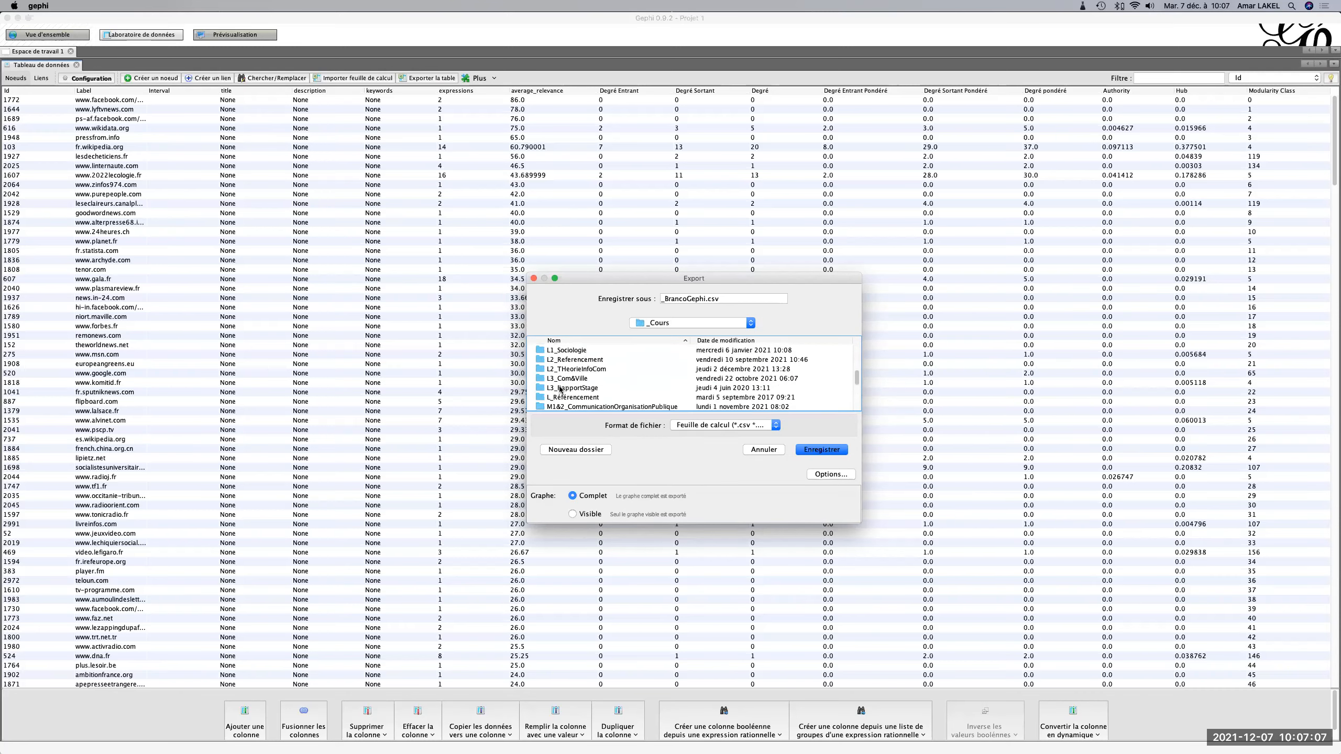
pyautogui.scroll(-3, 561, 389)
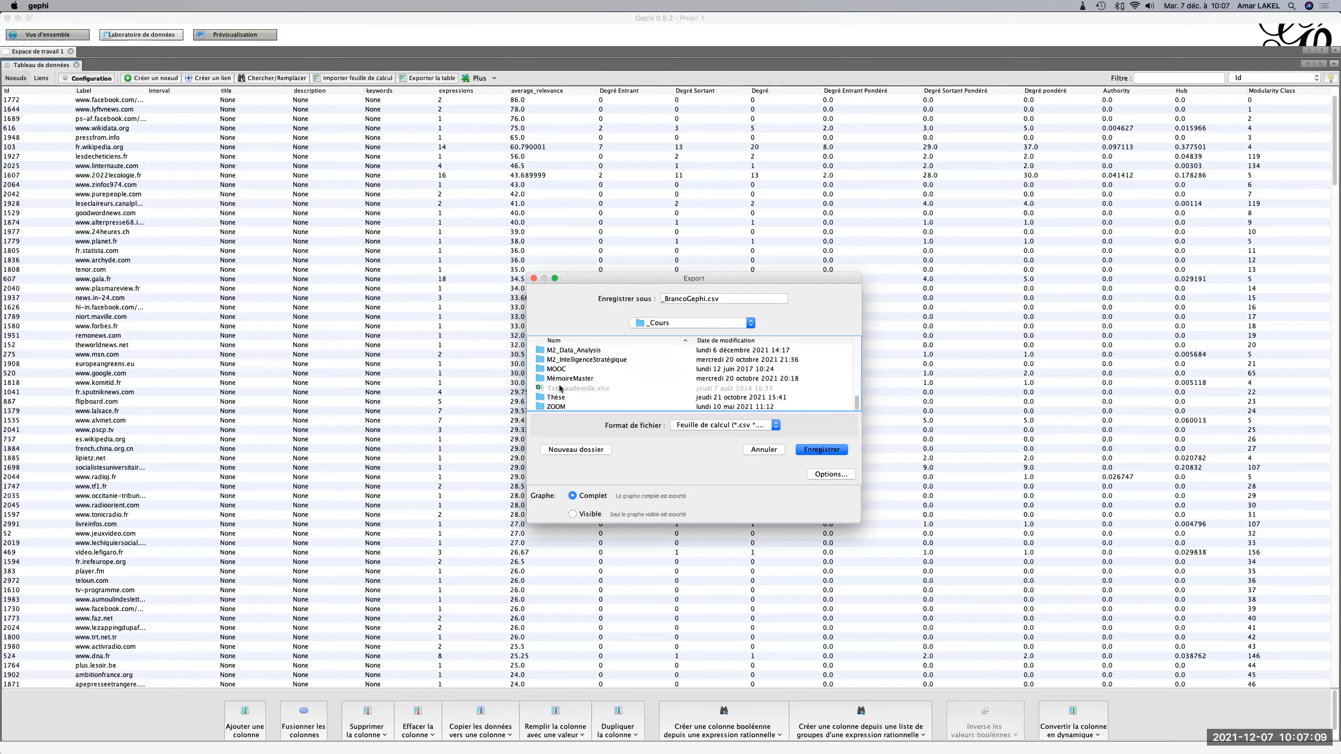
pyautogui.doubleClick(568, 360)
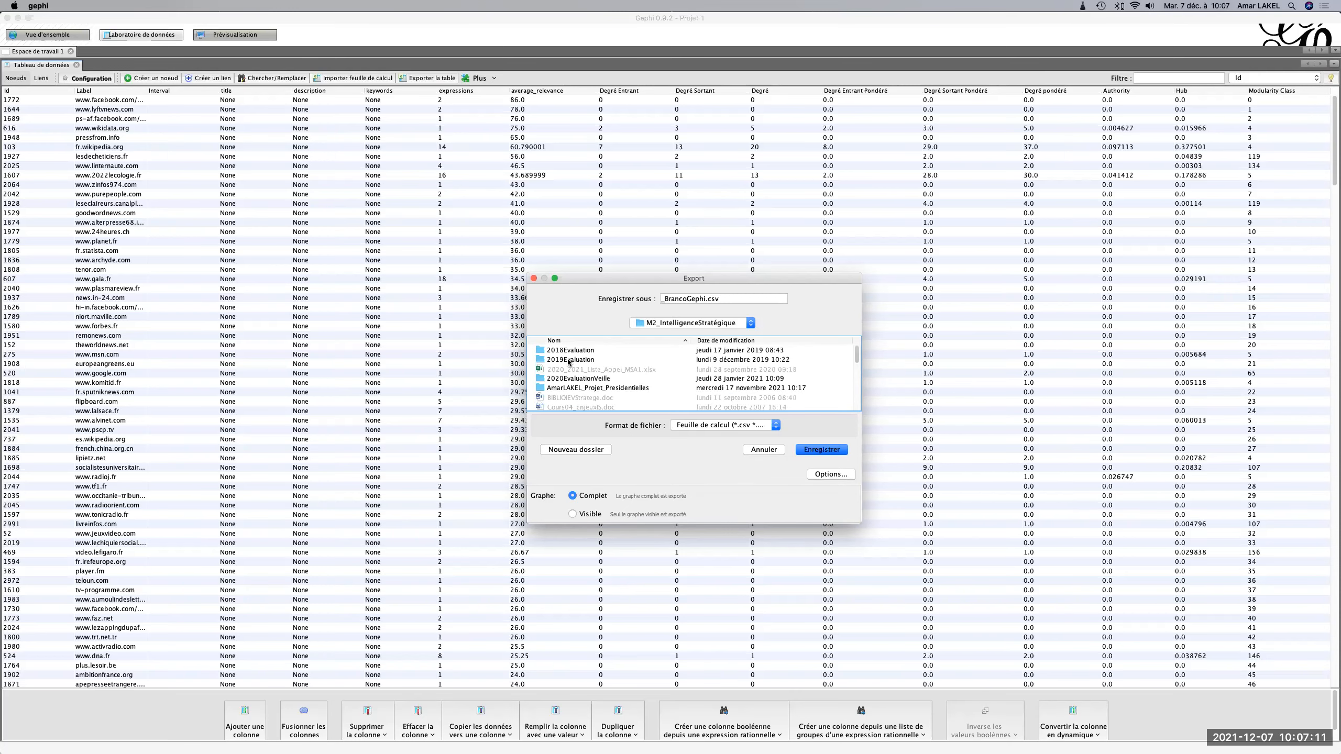
pyautogui.scroll(-1, 621, 366)
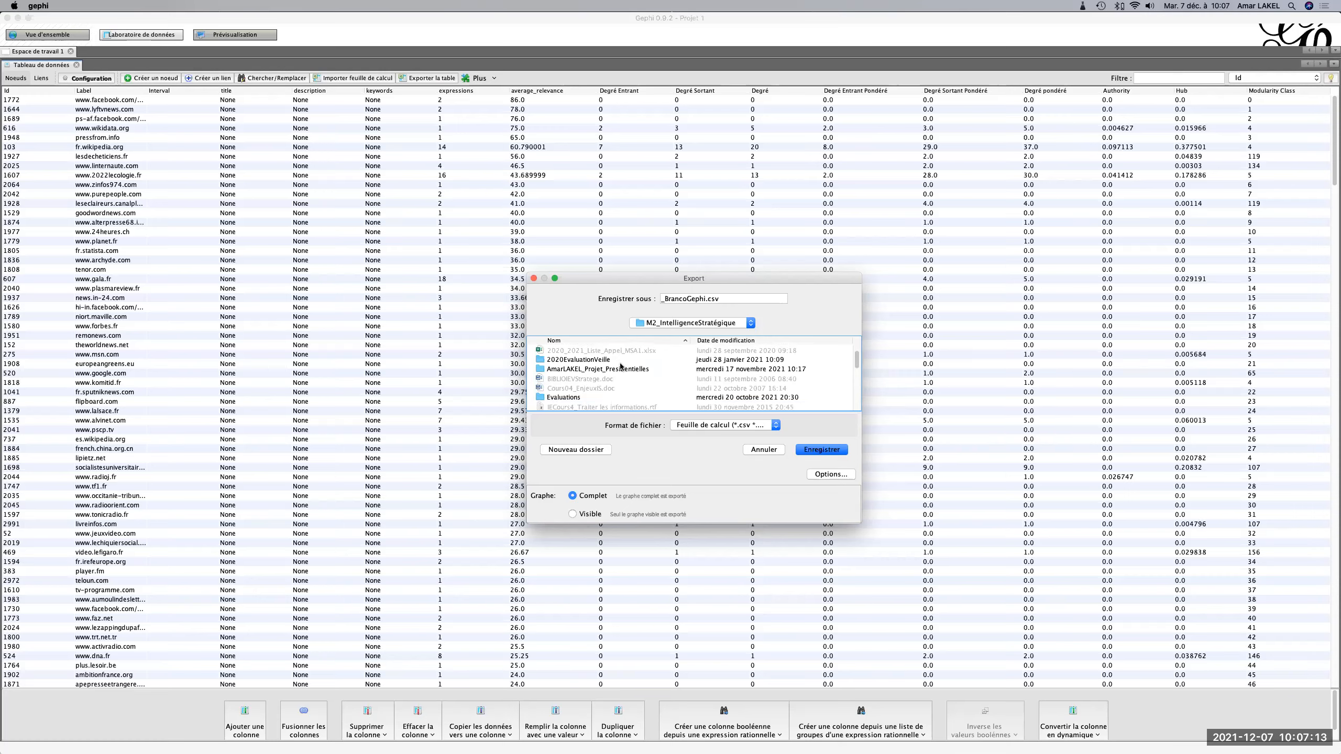
pyautogui.doubleClick(621, 367)
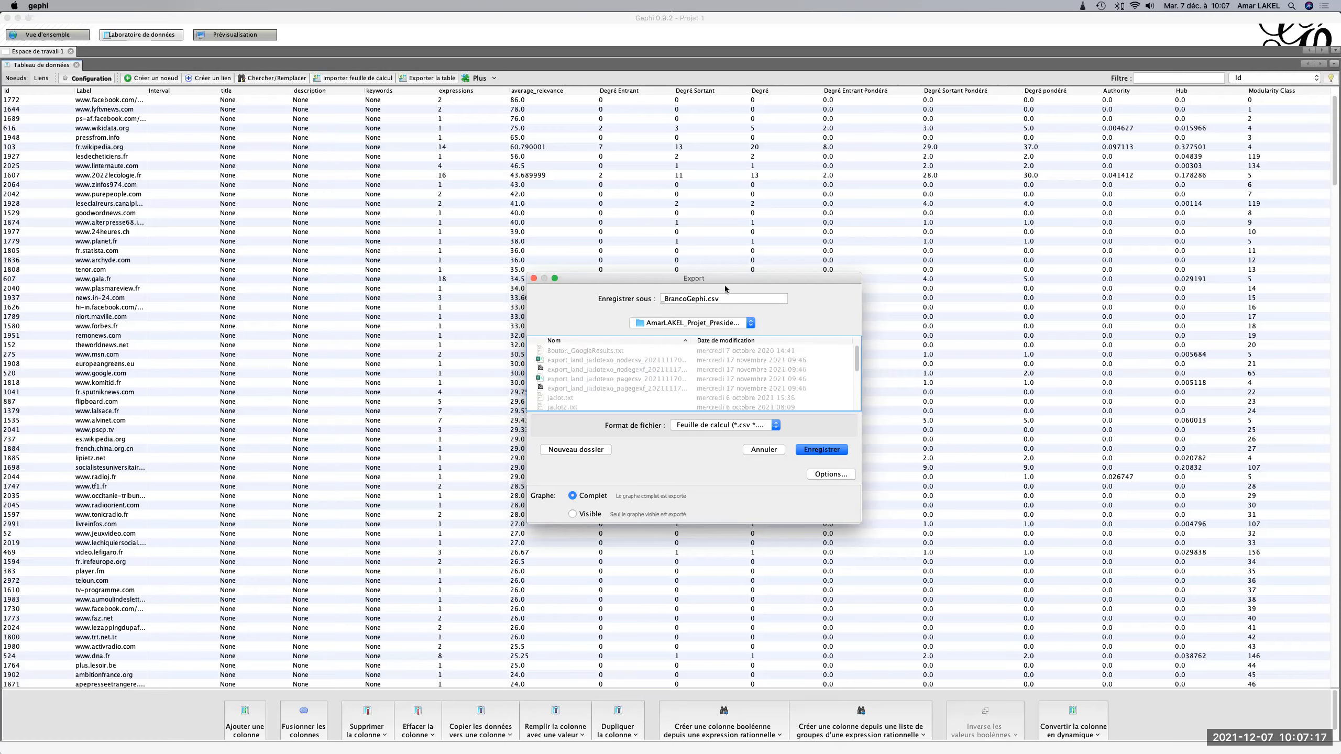
# Name the export file JadotGephi.csv.
pyautogui.click(688, 296)
pyautogui.press('BackSpace')
pyautogui.press('BackSpace')
pyautogui.press('BackSpace')
pyautogui.press('BackSpace')
pyautogui.press('BackSpace')
pyautogui.press('BackSpace')
pyautogui.press('BackSpace')
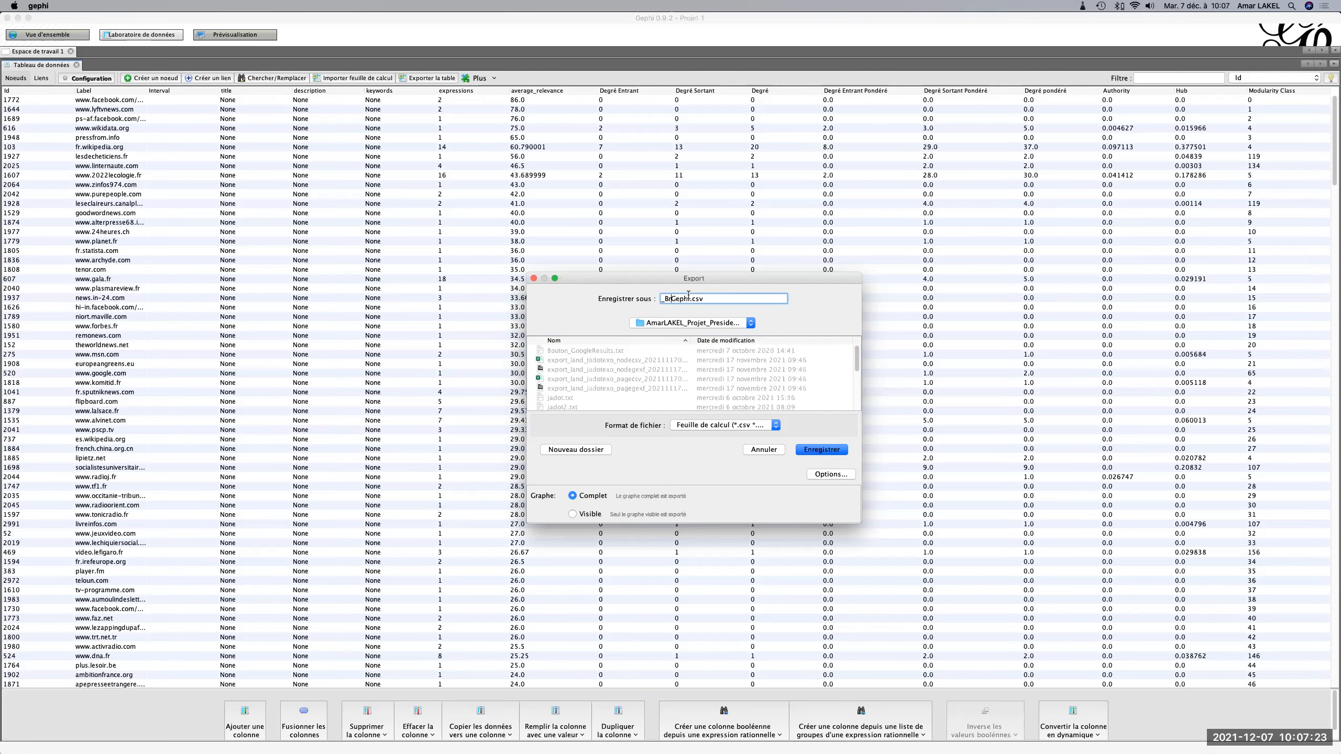
pyautogui.write('Jadot')
# Keep the Nœuds table, the Virgule separator and all columns in the export options, and save the file.
pyautogui.click(819, 475)
pyautogui.scroll(-5, 668, 412)
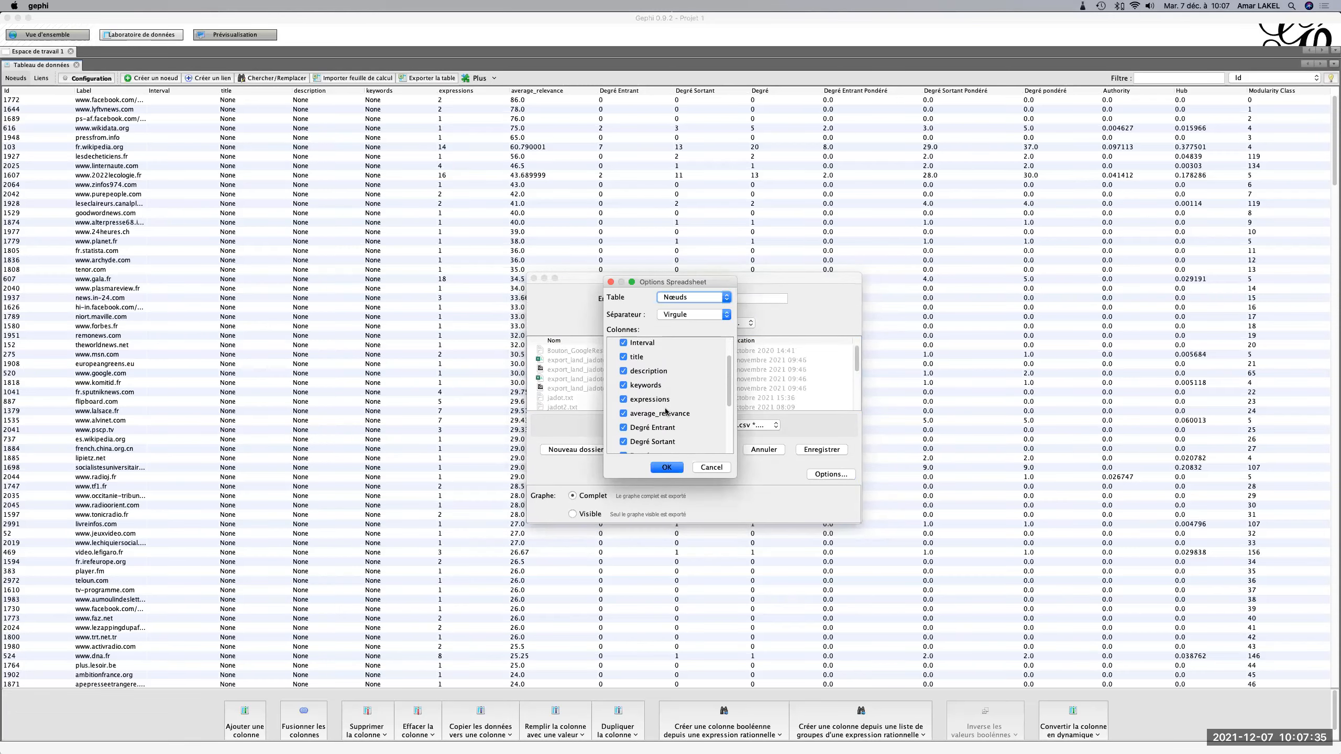
pyautogui.scroll(-1, 667, 412)
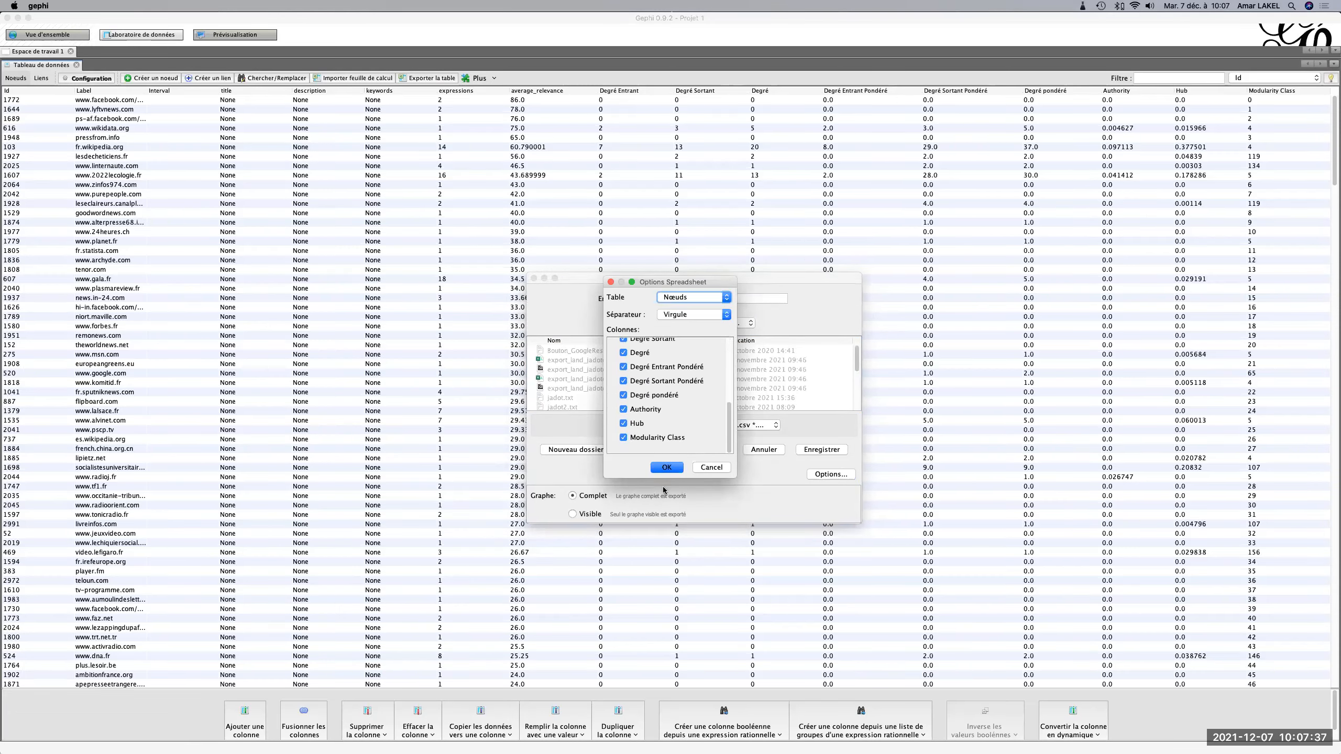
pyautogui.click(667, 469)
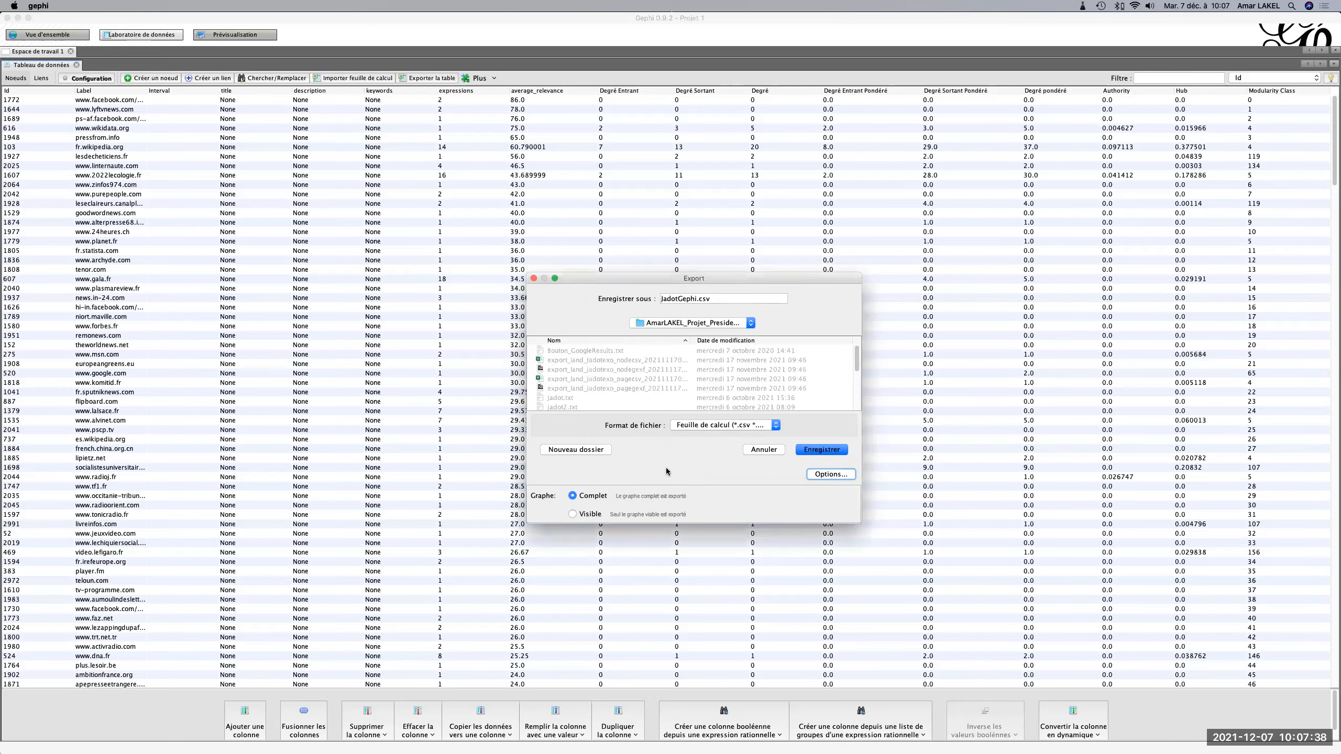
pyautogui.click(818, 450)
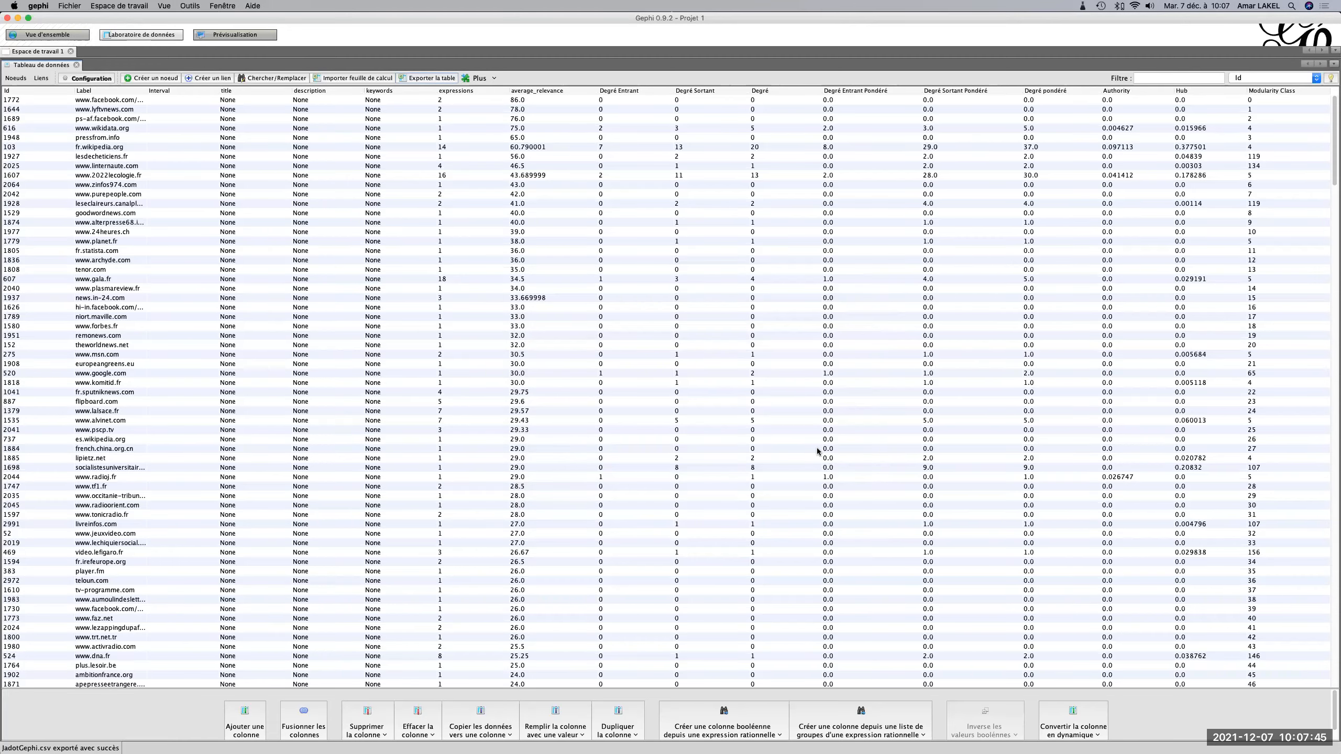
# Render the network in the preview with the Défaut preset, inspect the whole graph, and return to the overview.
pyautogui.click(54, 34)
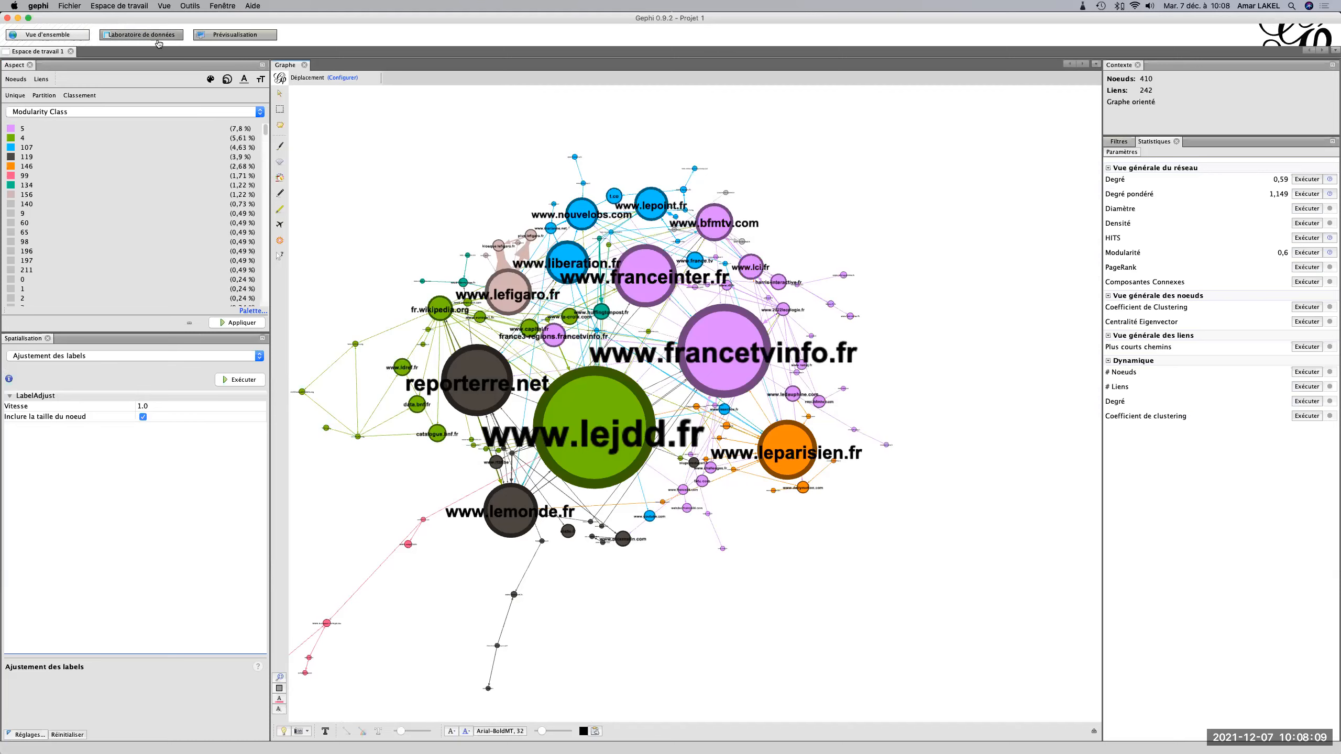
pyautogui.click(219, 35)
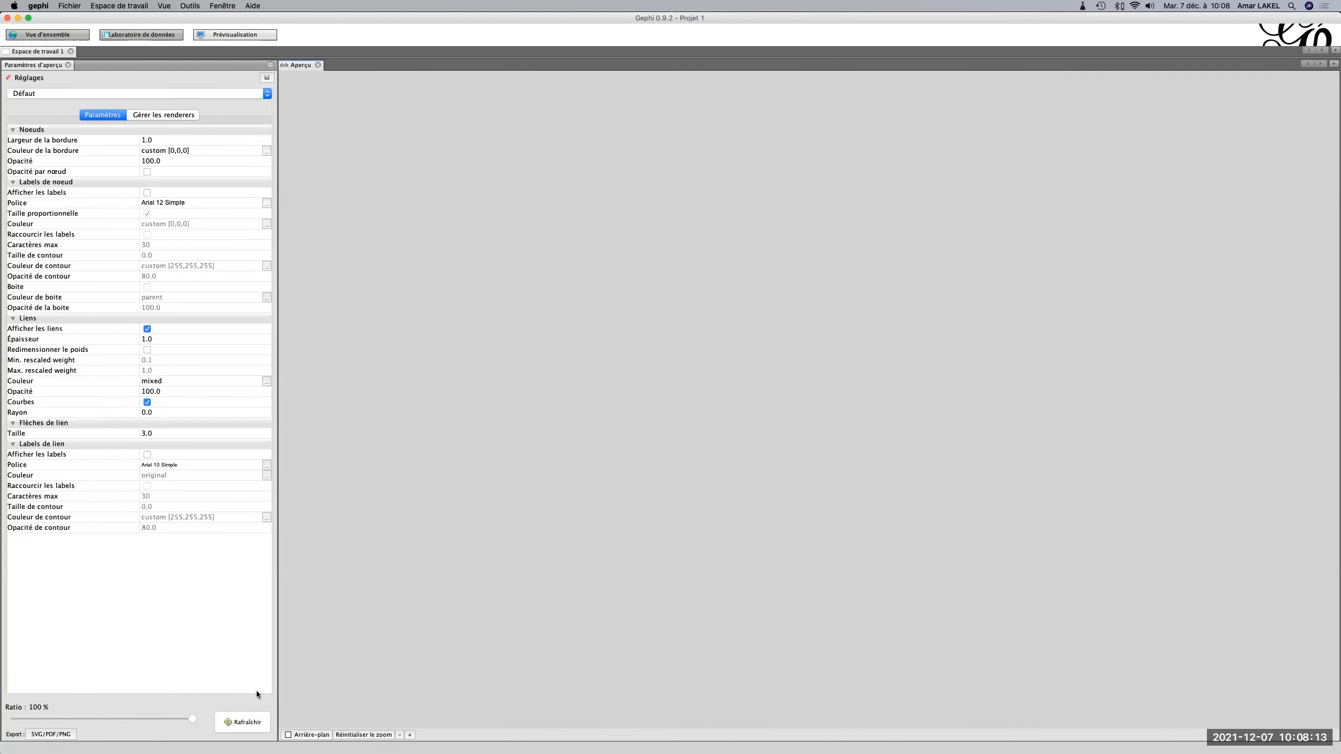
pyautogui.click(239, 724)
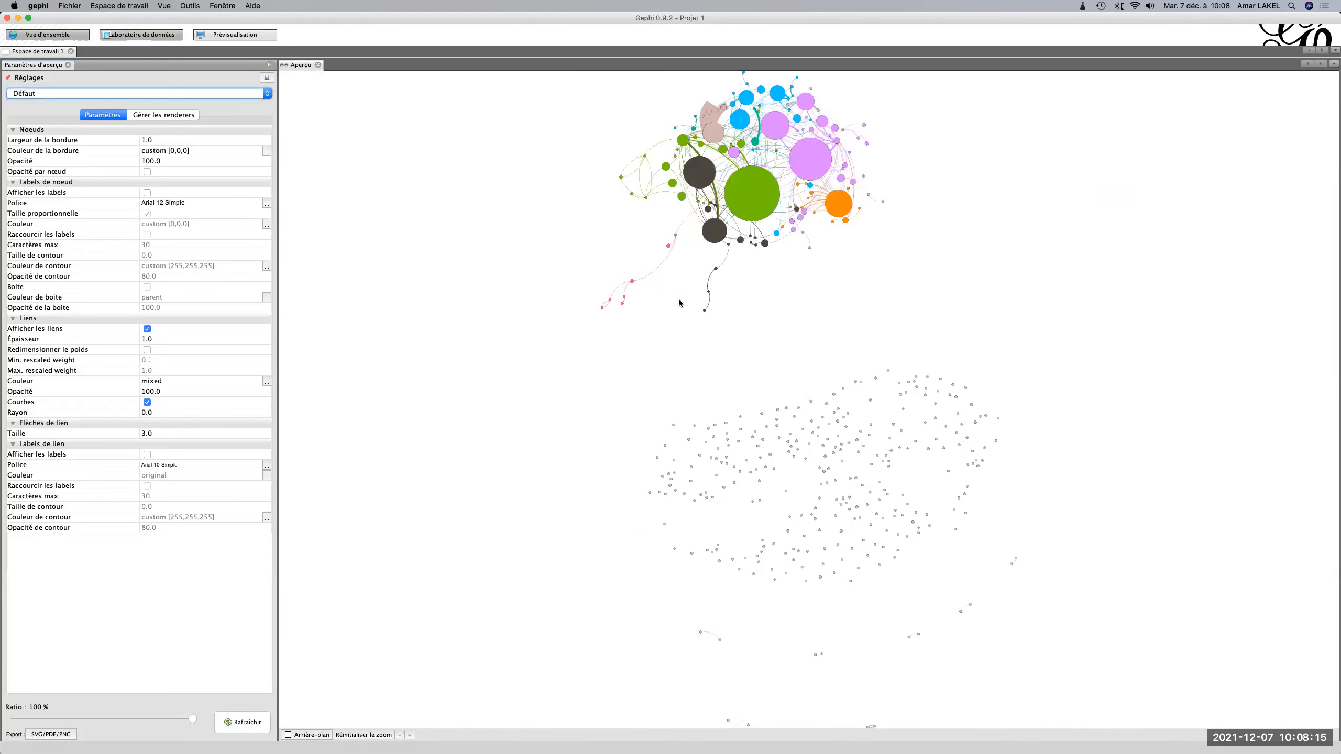
pyautogui.moveTo(840, 288); pyautogui.dragTo(828, 390)
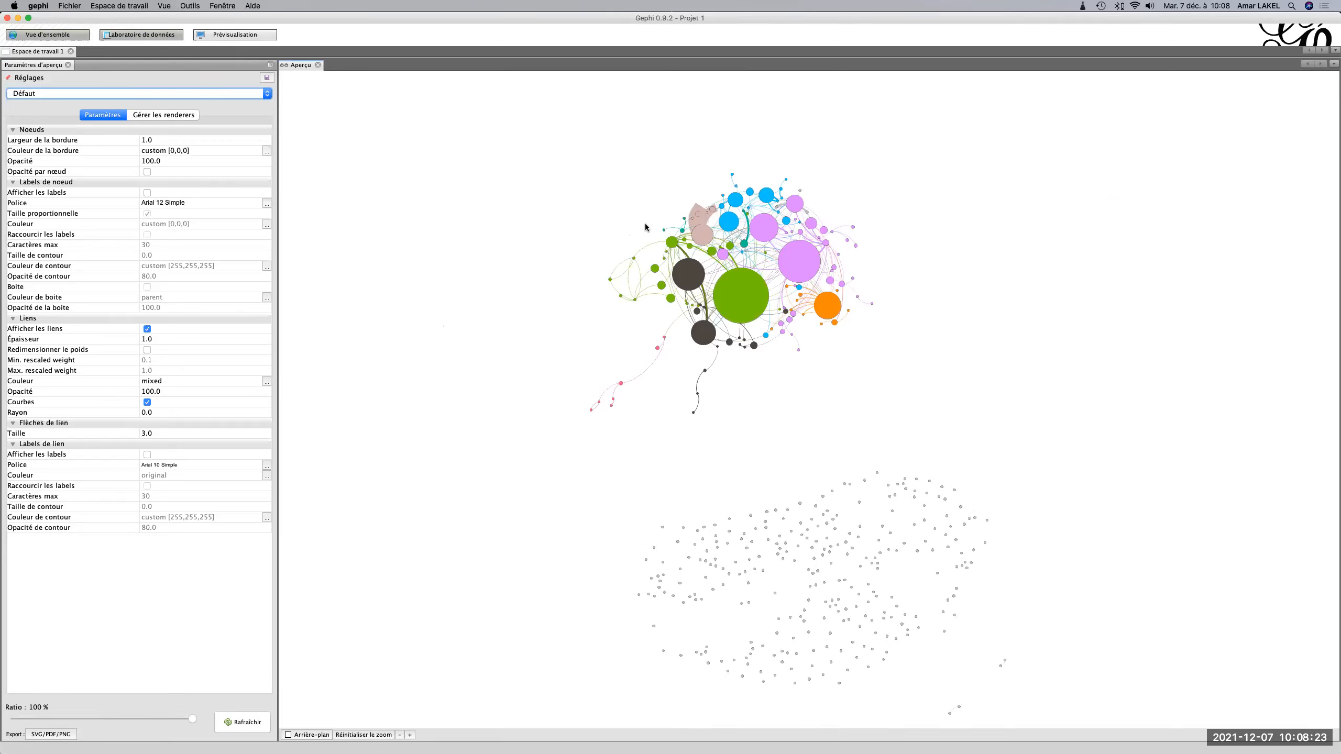
pyautogui.click(42, 35)
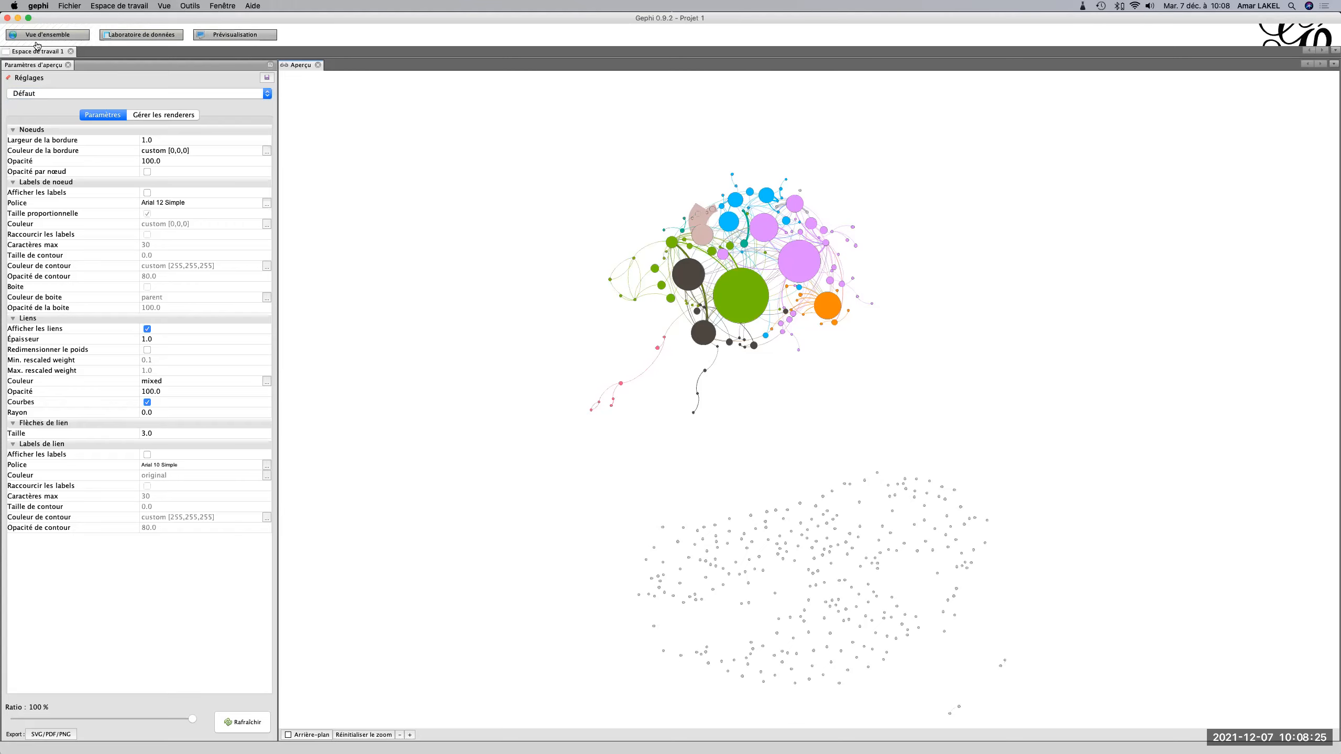
# Switch to the JadotPresidentielles spreadsheet in Google Sheets and add a new sheet directly after the domains sheet.
pyautogui.press('super+Tab')
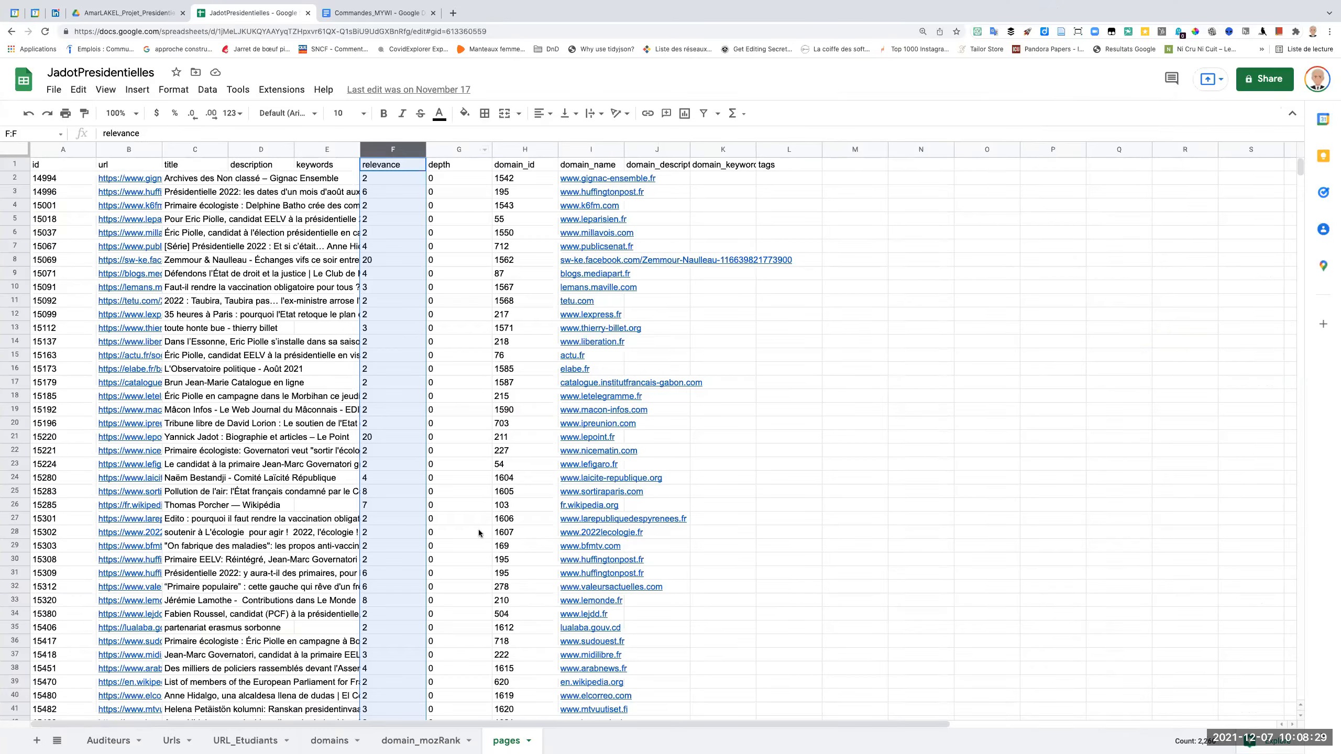
pyautogui.click(329, 742)
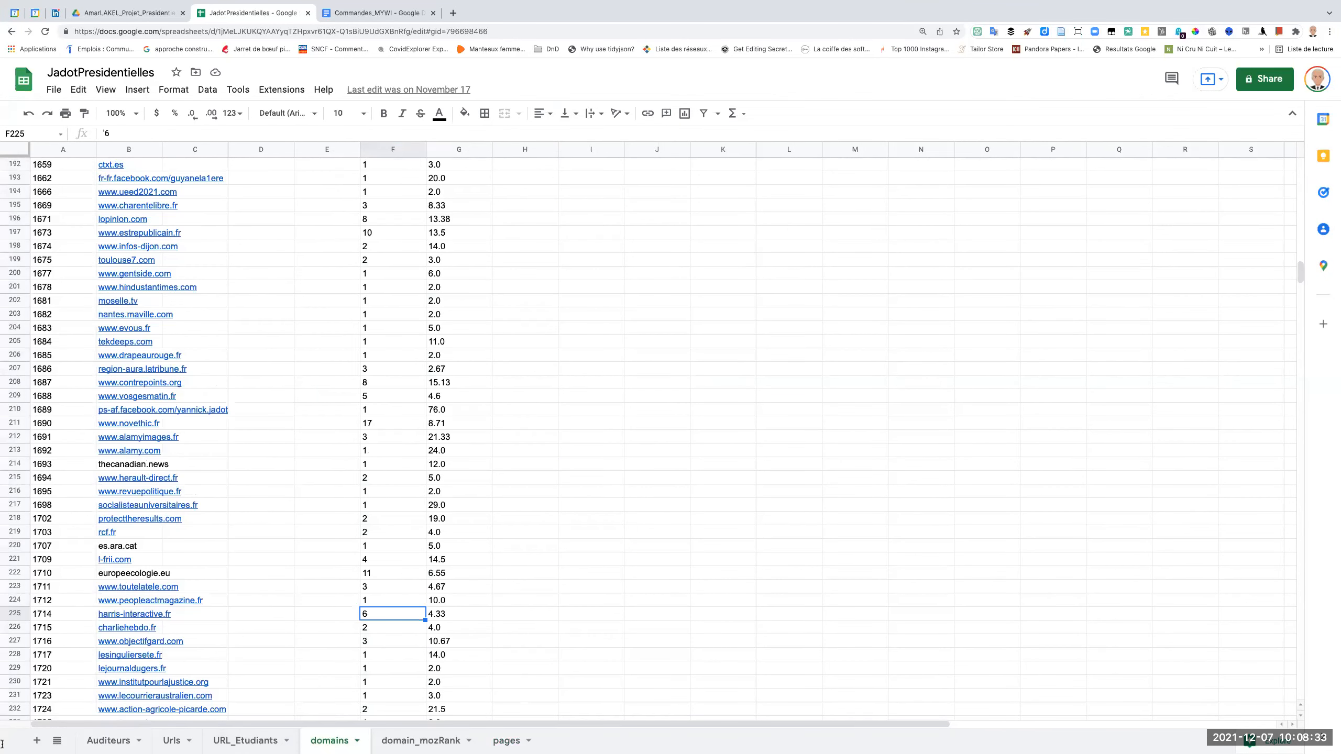
pyautogui.click(36, 742)
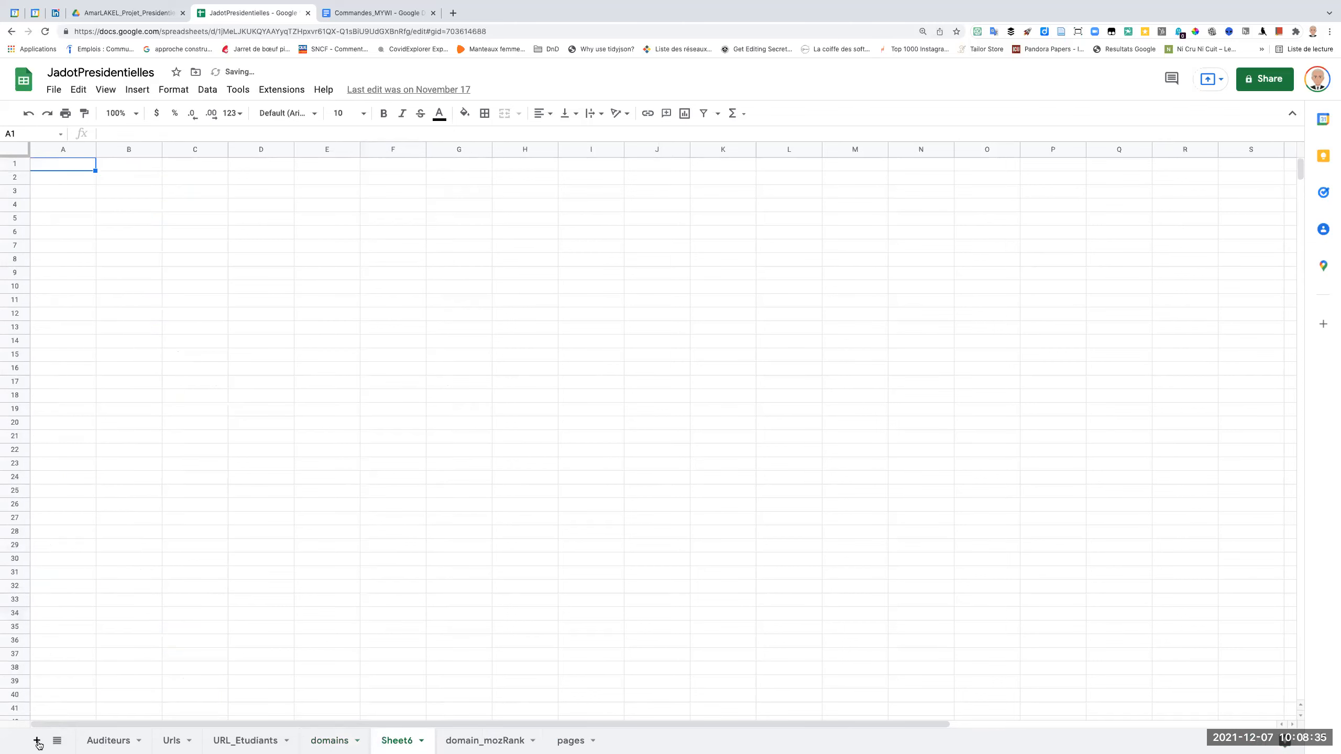
# Rename the new empty sheet as DomainGEPHI.
pyautogui.doubleClick(392, 741)
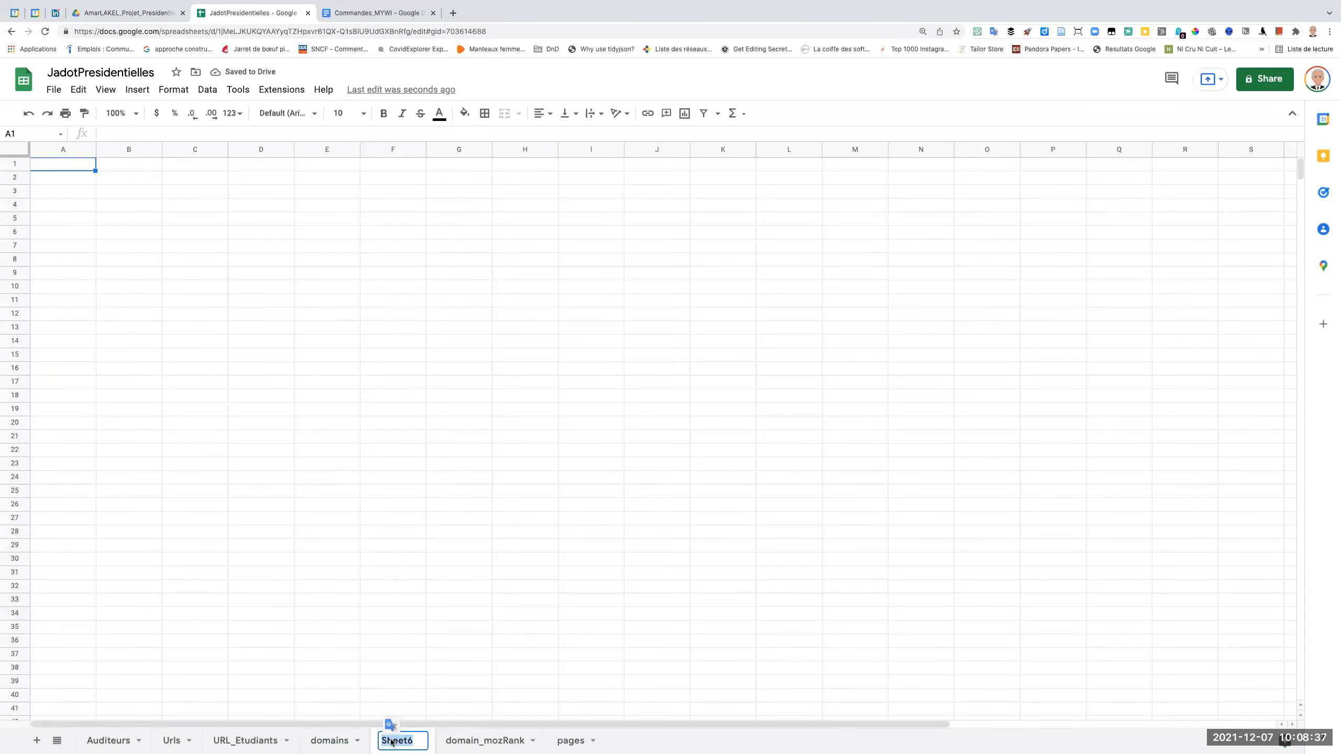
pyautogui.write('Doma')
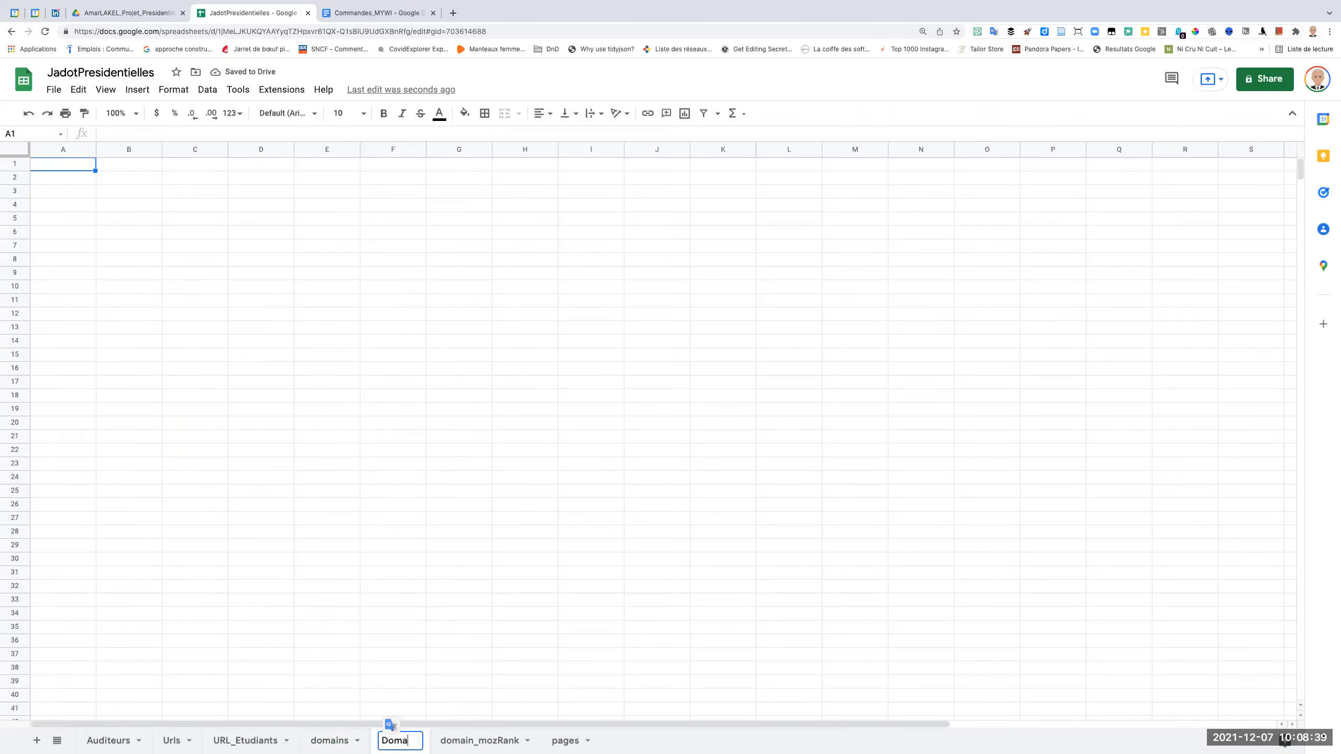
pyautogui.write('inGEPGI')
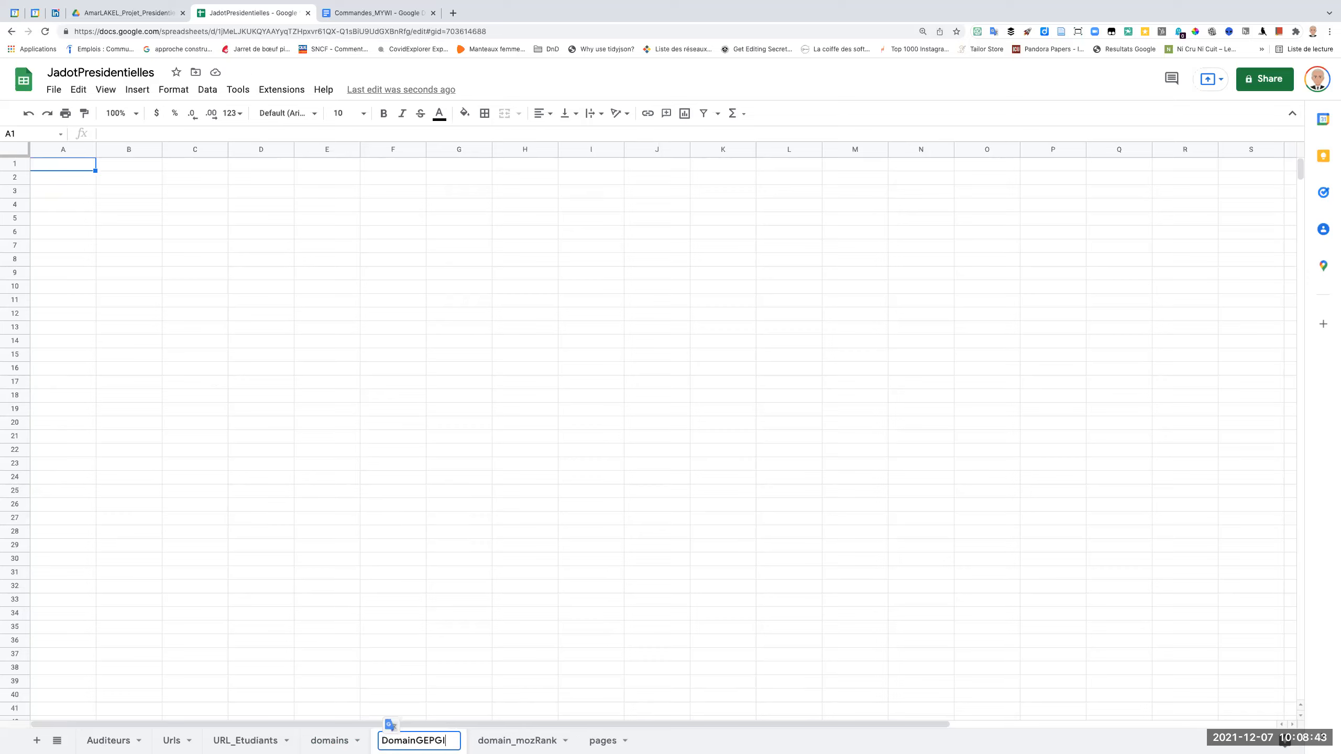
pyautogui.press('BackSpace')
pyautogui.press('BackSpace')
pyautogui.write('HI')
pyautogui.press('Return')
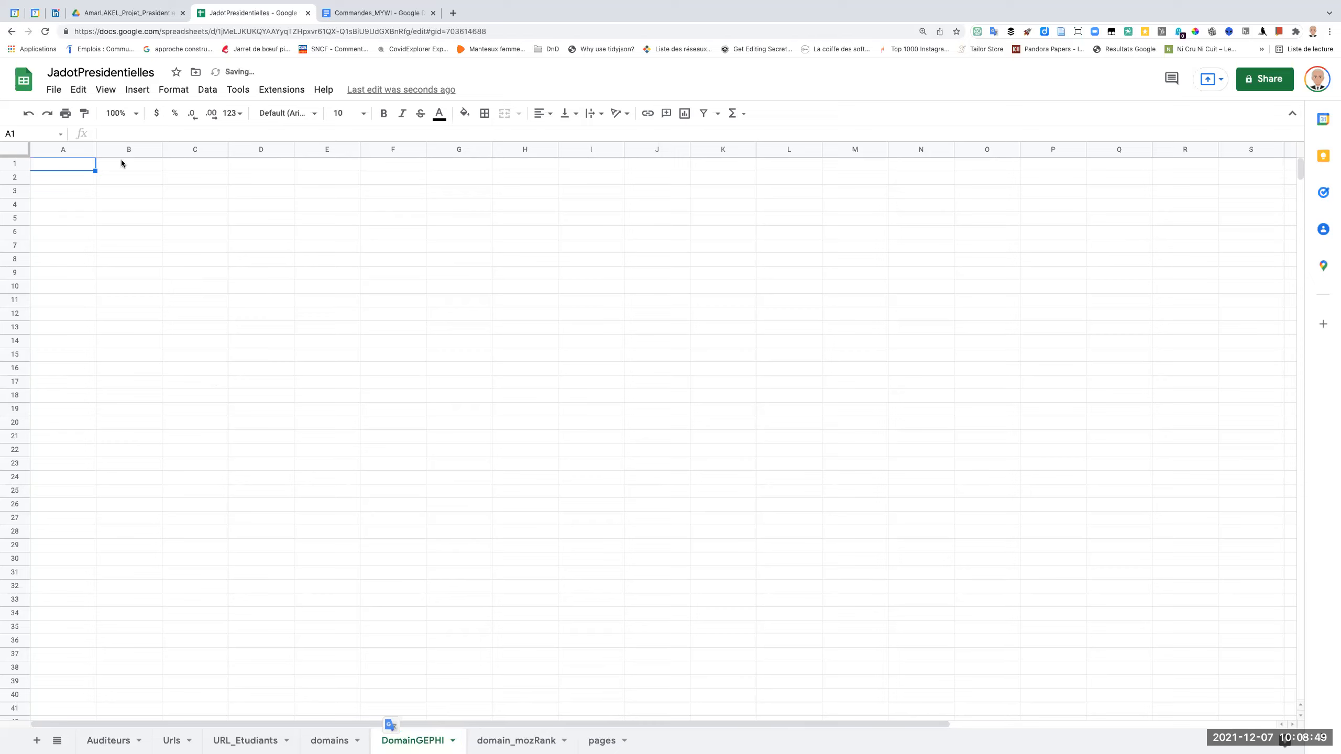
# Start a file import into the spreadsheet and choose uploading a file from the computer as the source.
pyautogui.click(55, 91)
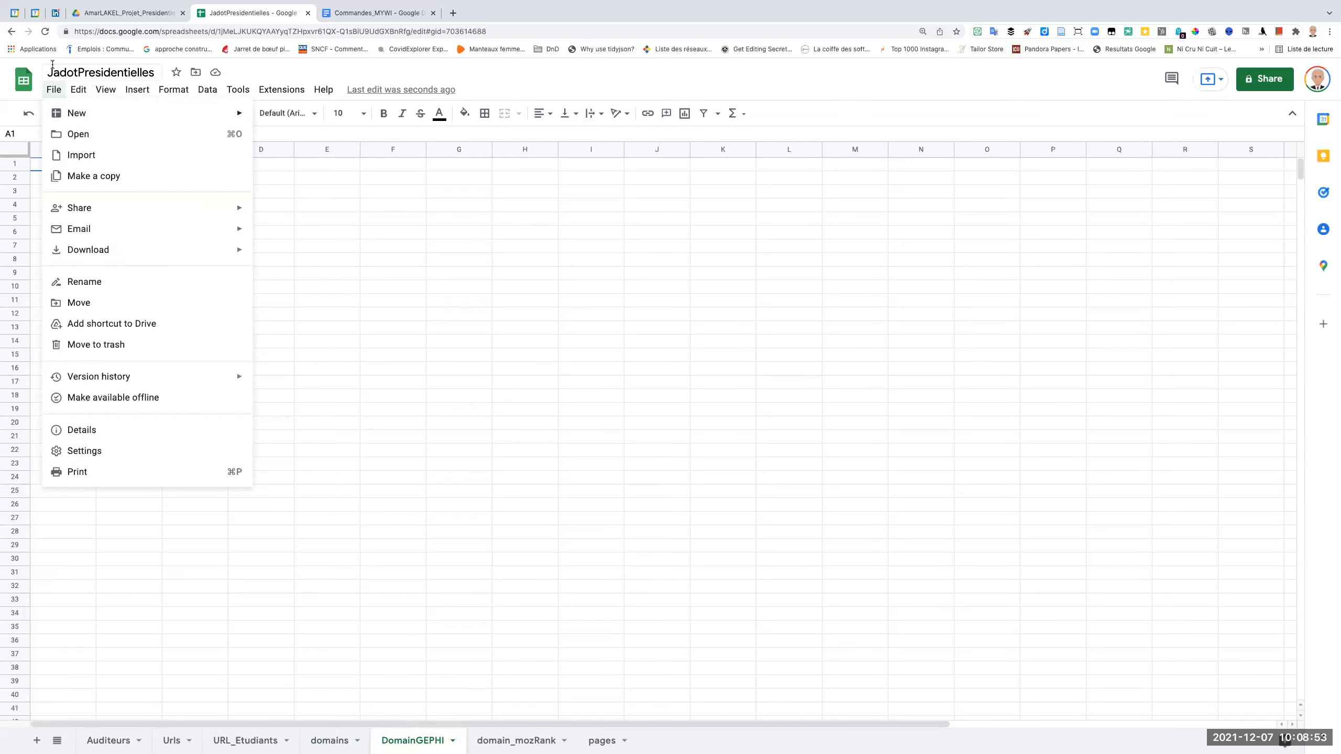
pyautogui.click(84, 157)
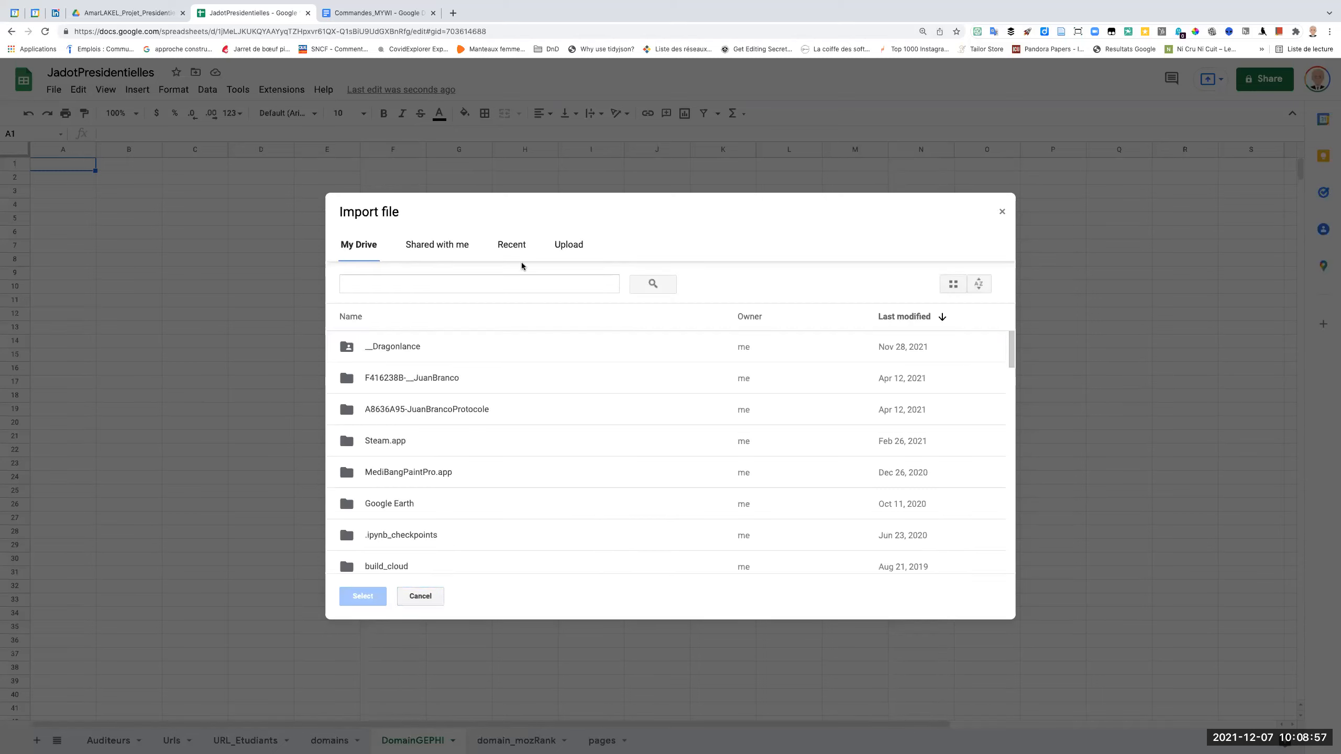
pyautogui.click(569, 245)
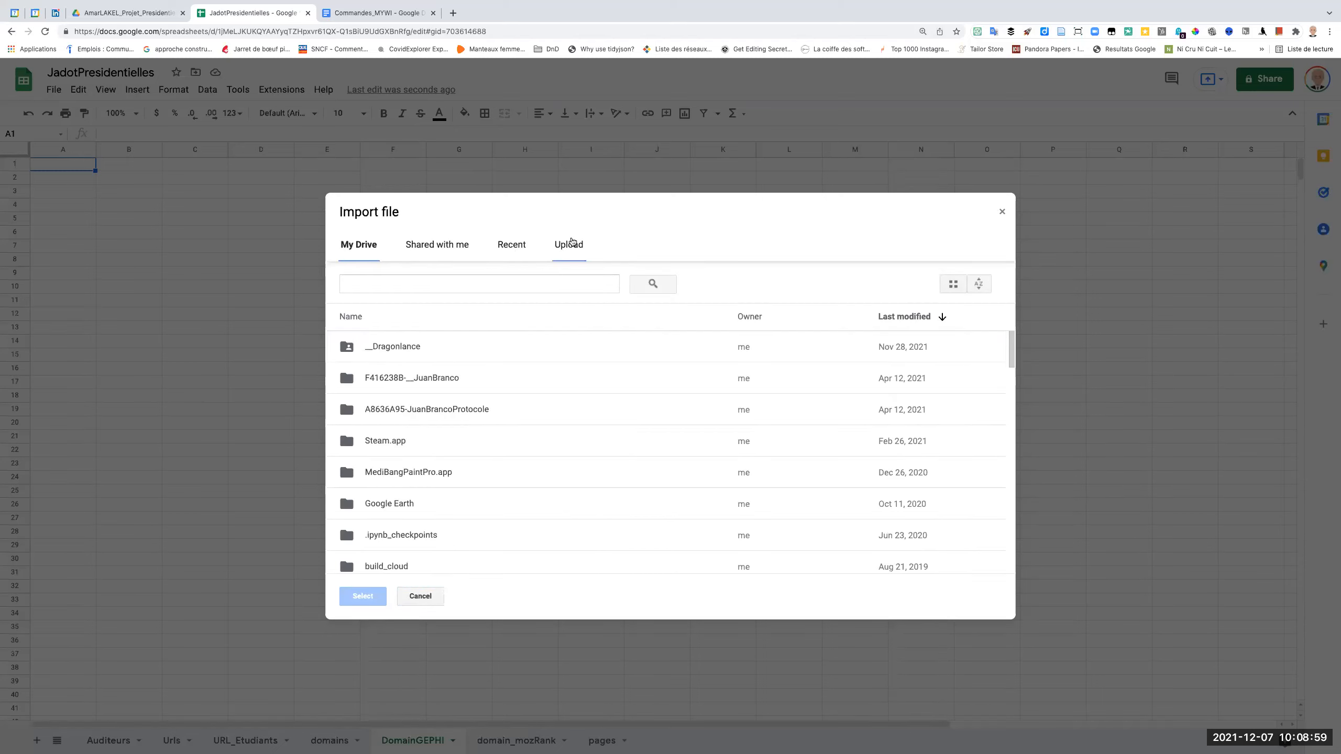
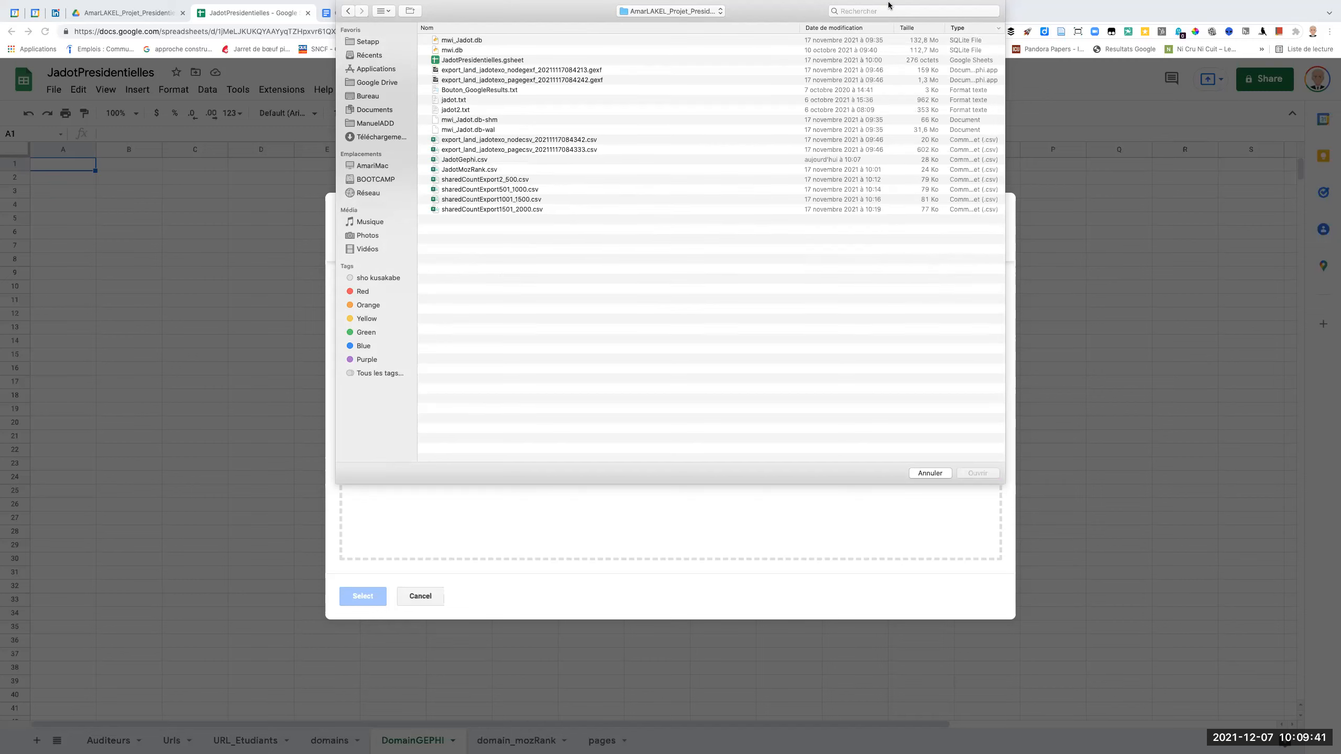
# Sort the upload folder's files by modification date and open JadotGephi.csv for the import.
pyautogui.click(862, 29)
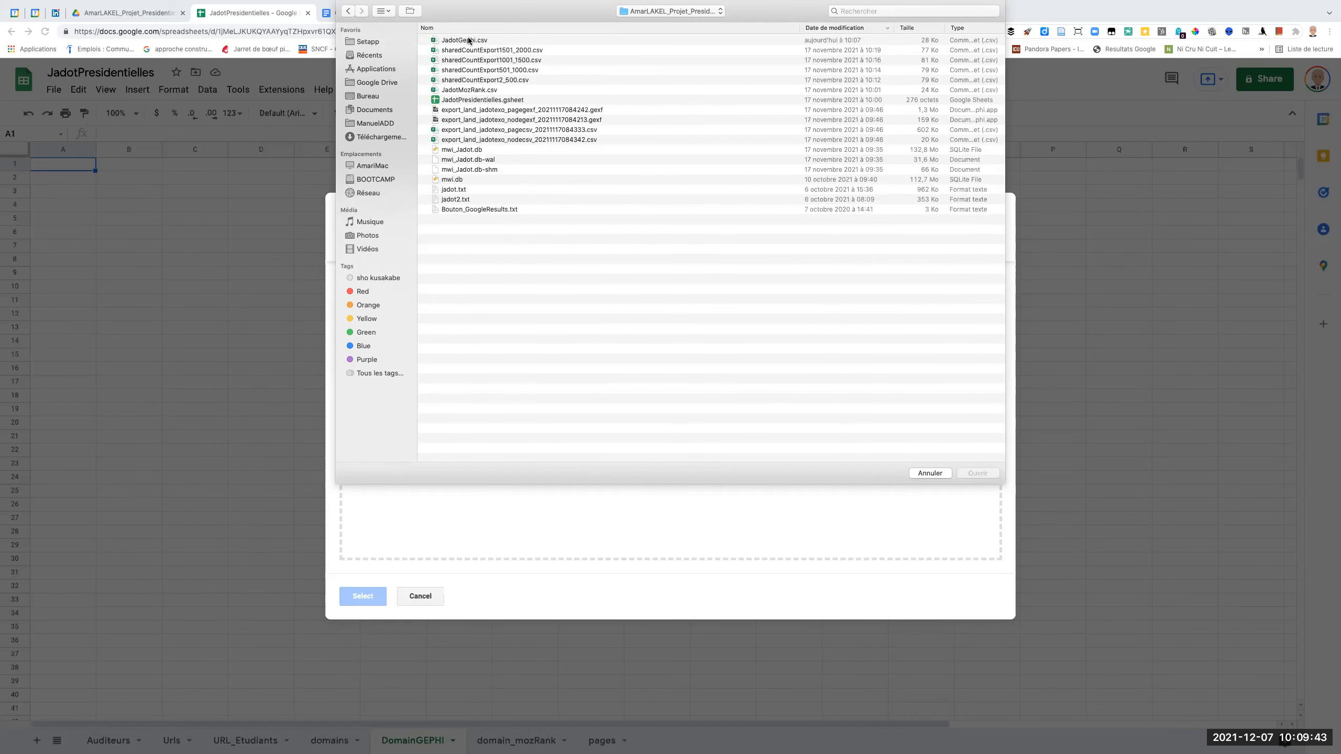
pyautogui.click(464, 180)
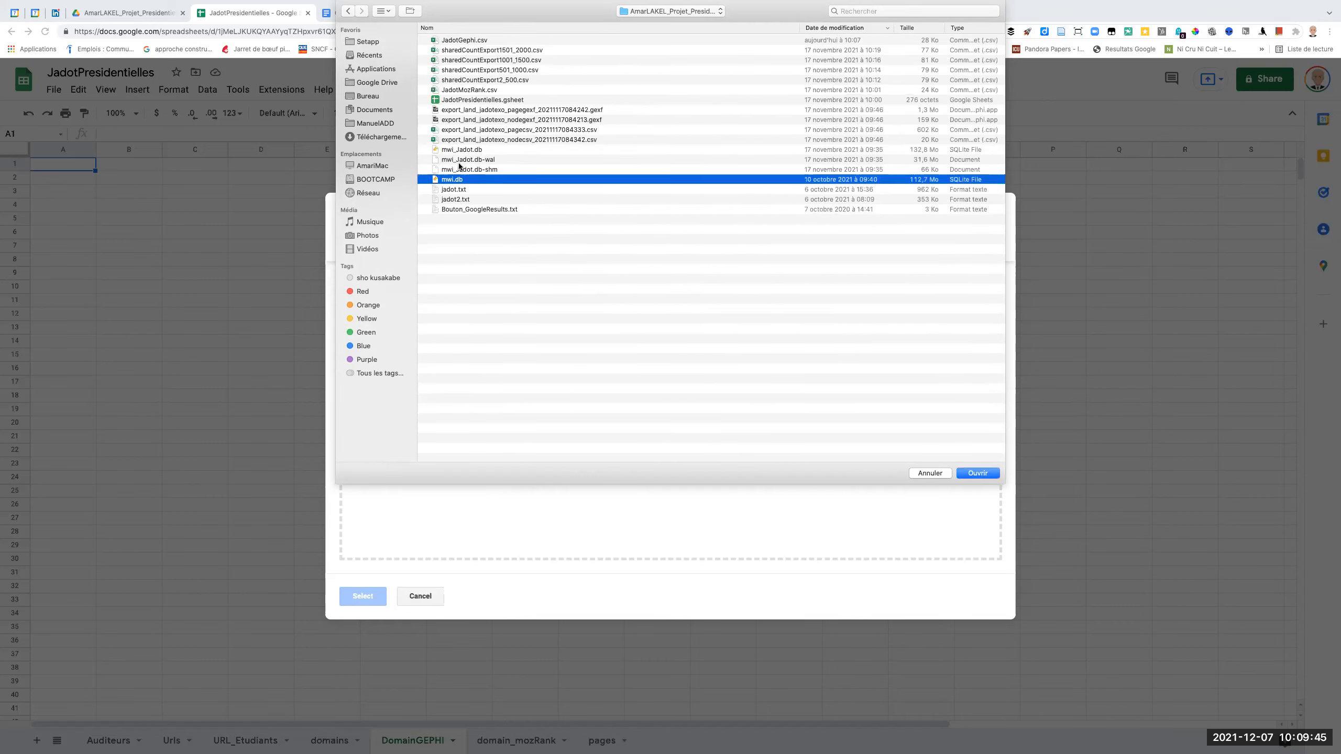
pyautogui.click(459, 151)
pyautogui.click(460, 160)
pyautogui.click(460, 170)
pyautogui.click(461, 180)
pyautogui.click(457, 42)
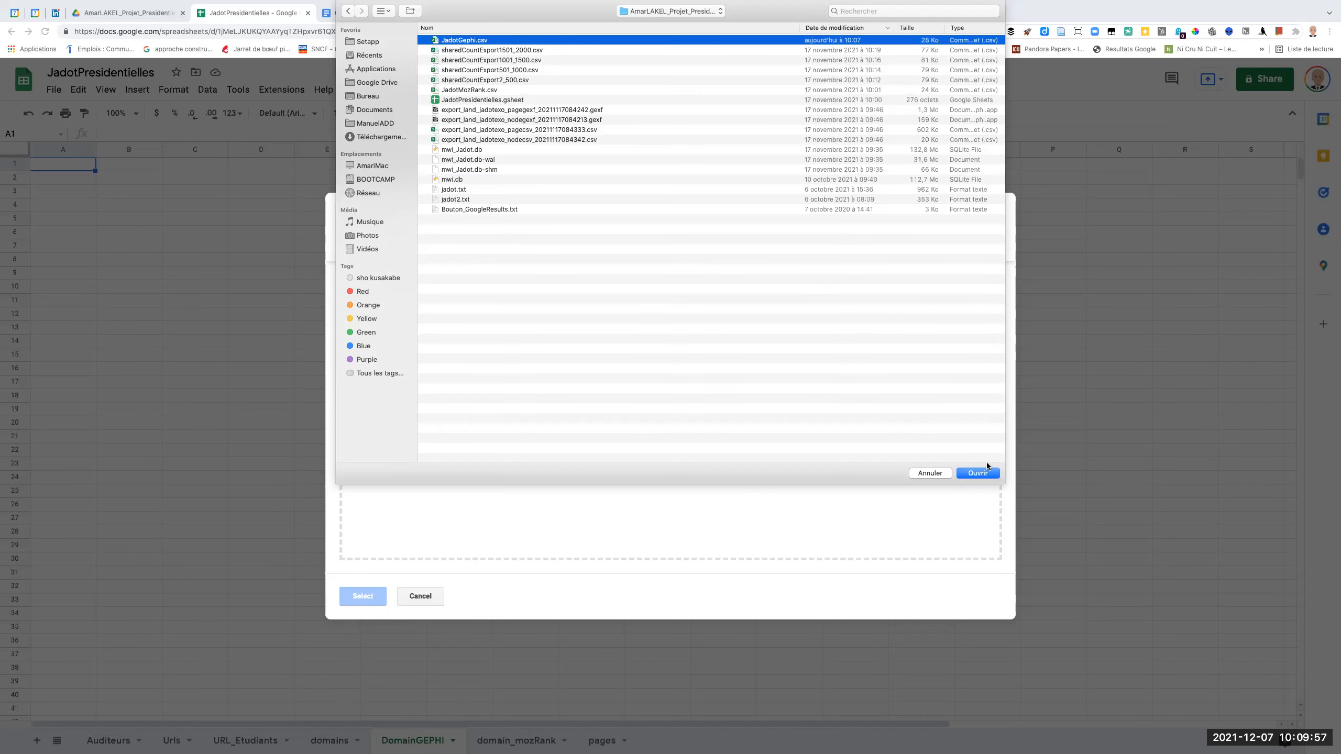
pyautogui.click(979, 474)
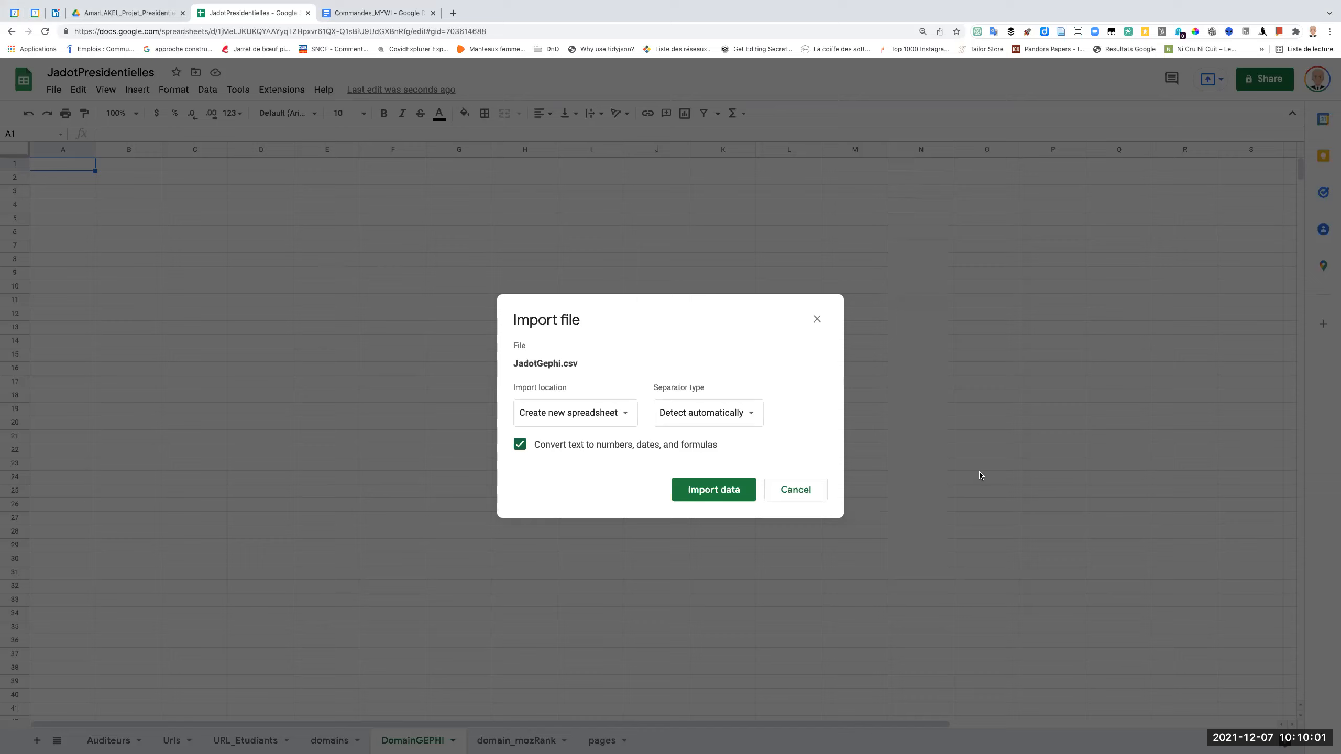
# Import the JadotGephi.csv data by appending it to the current sheet, with comma as the separator type.
pyautogui.click(600, 414)
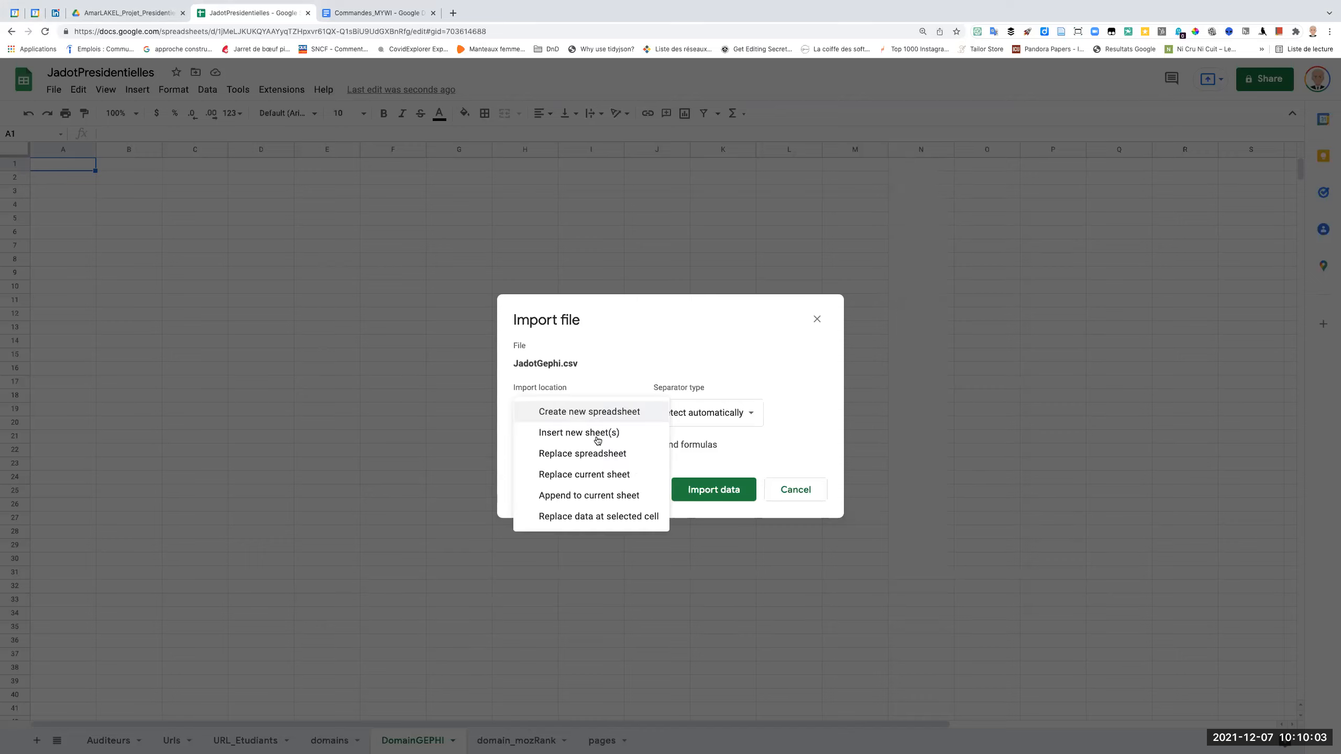
pyautogui.click(601, 497)
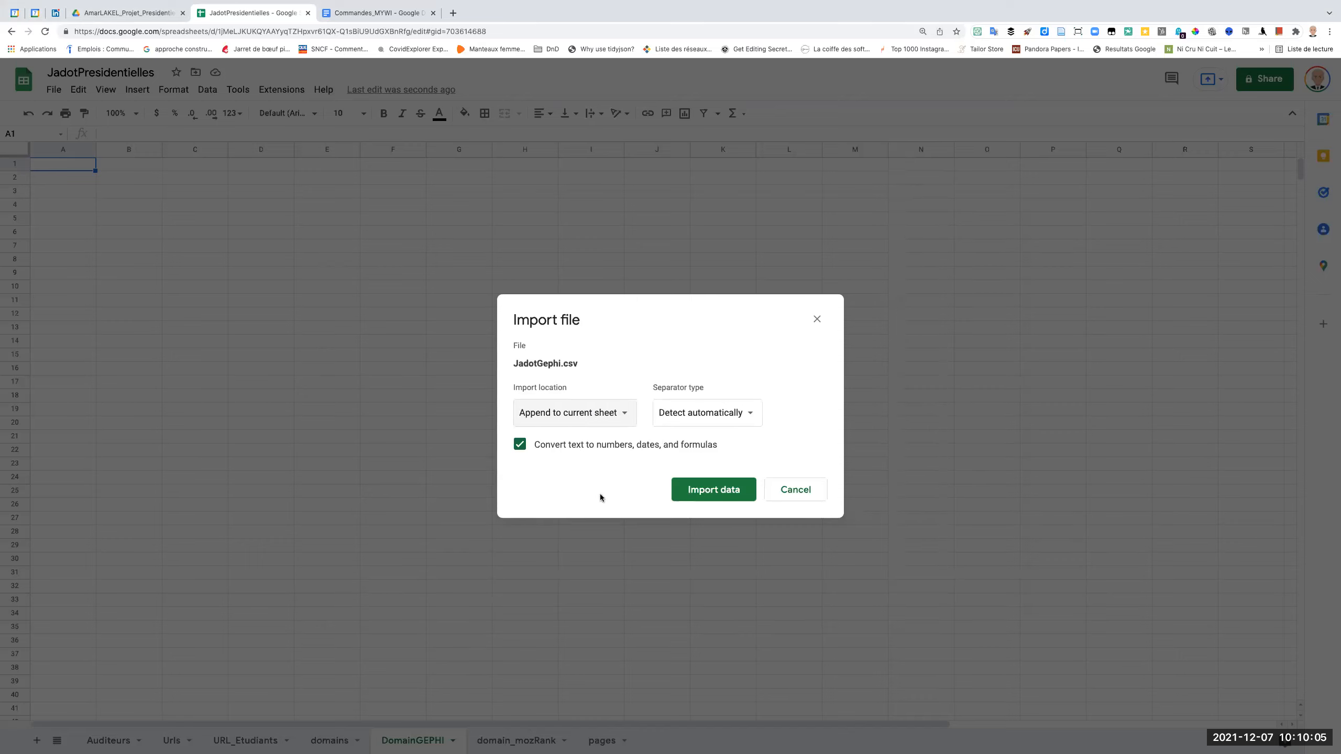
pyautogui.click(686, 403)
pyautogui.click(695, 456)
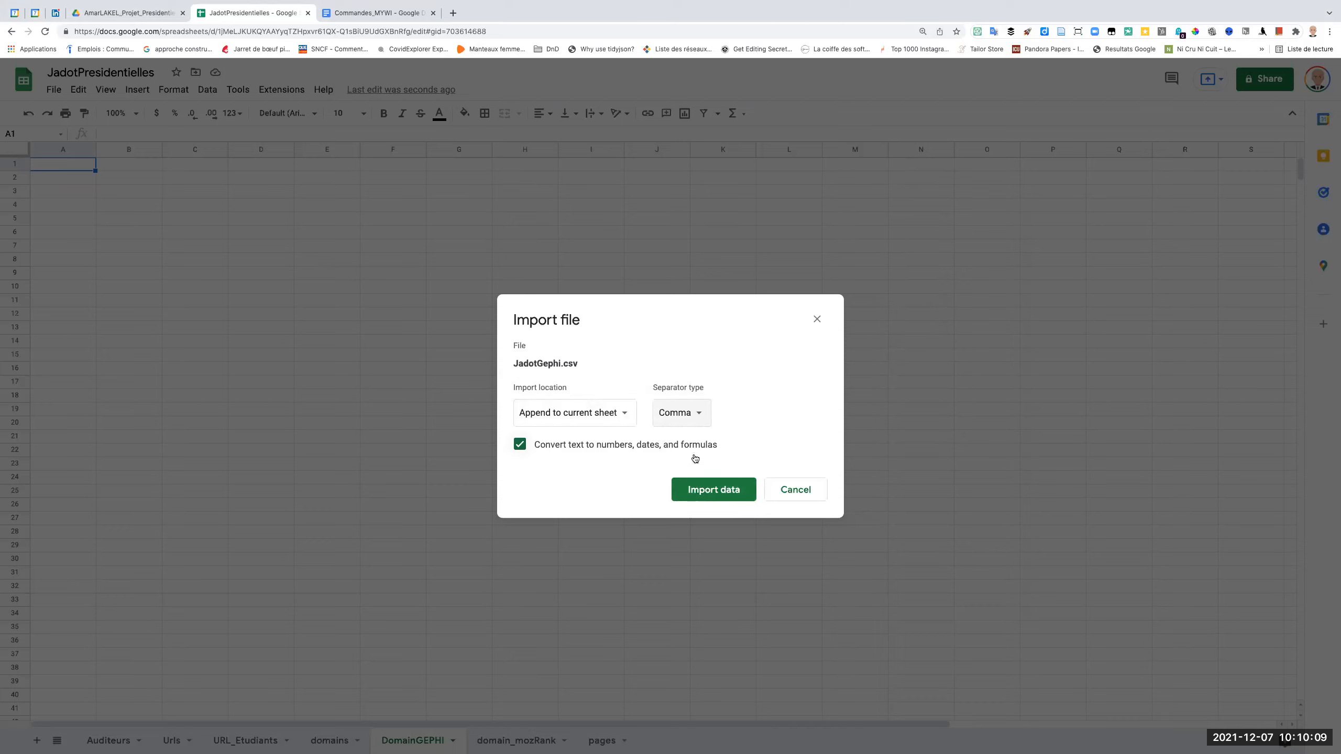
pyautogui.click(712, 491)
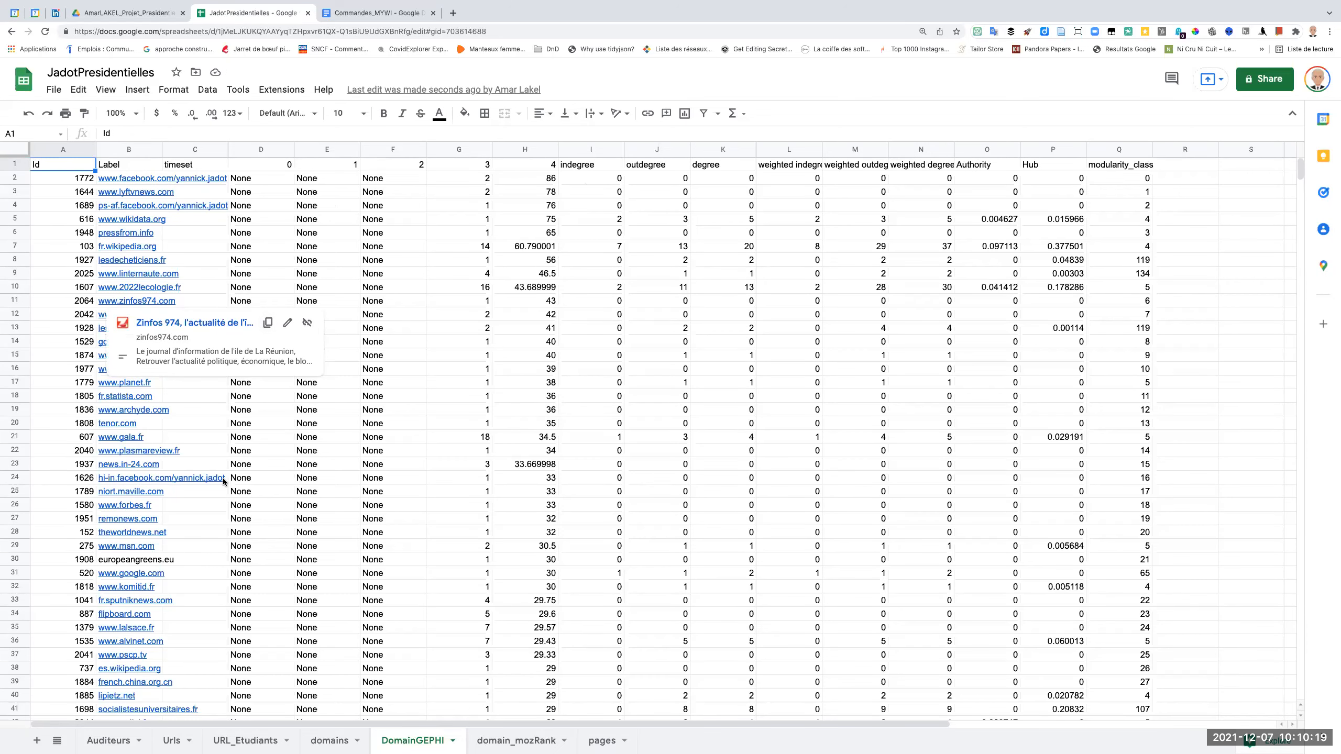
# Widen the Domain Authority, Page Authority and Back Links columns in the domain_mozRank sheet to show their full headers.
pyautogui.click(324, 745)
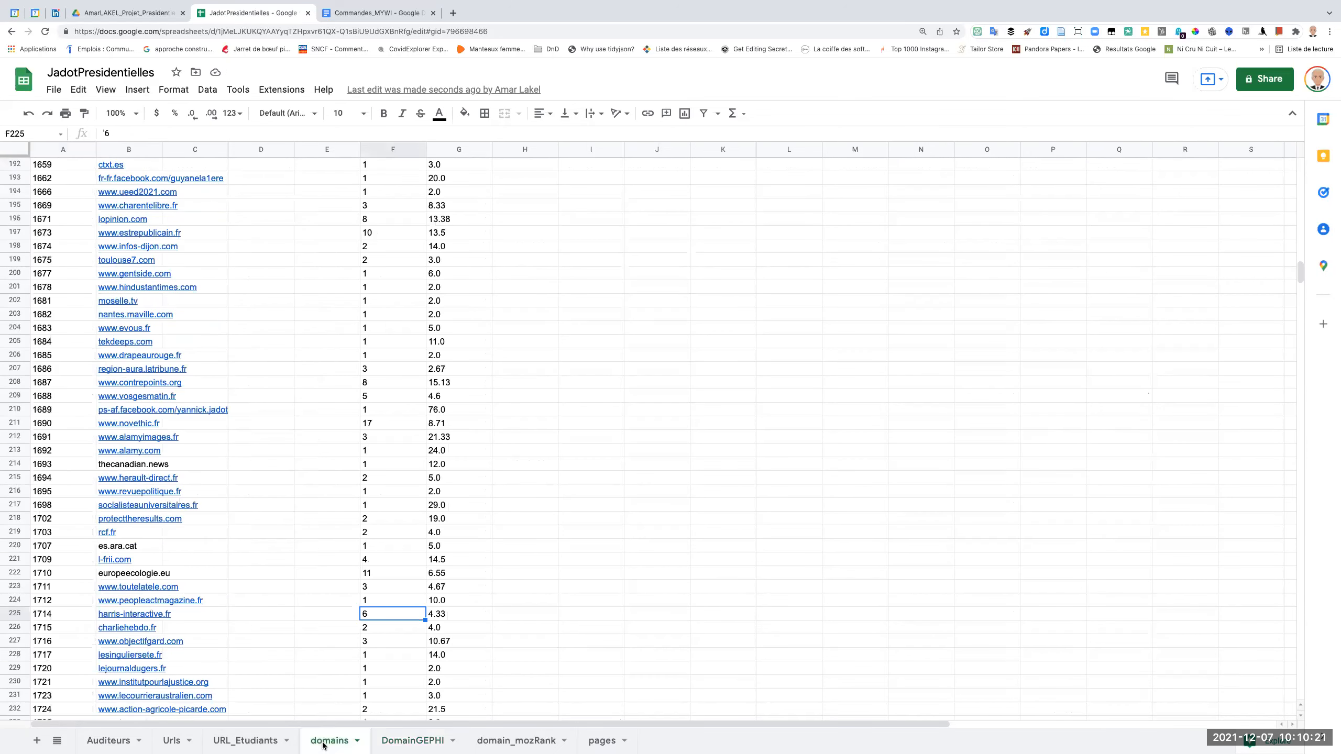
pyautogui.click(404, 742)
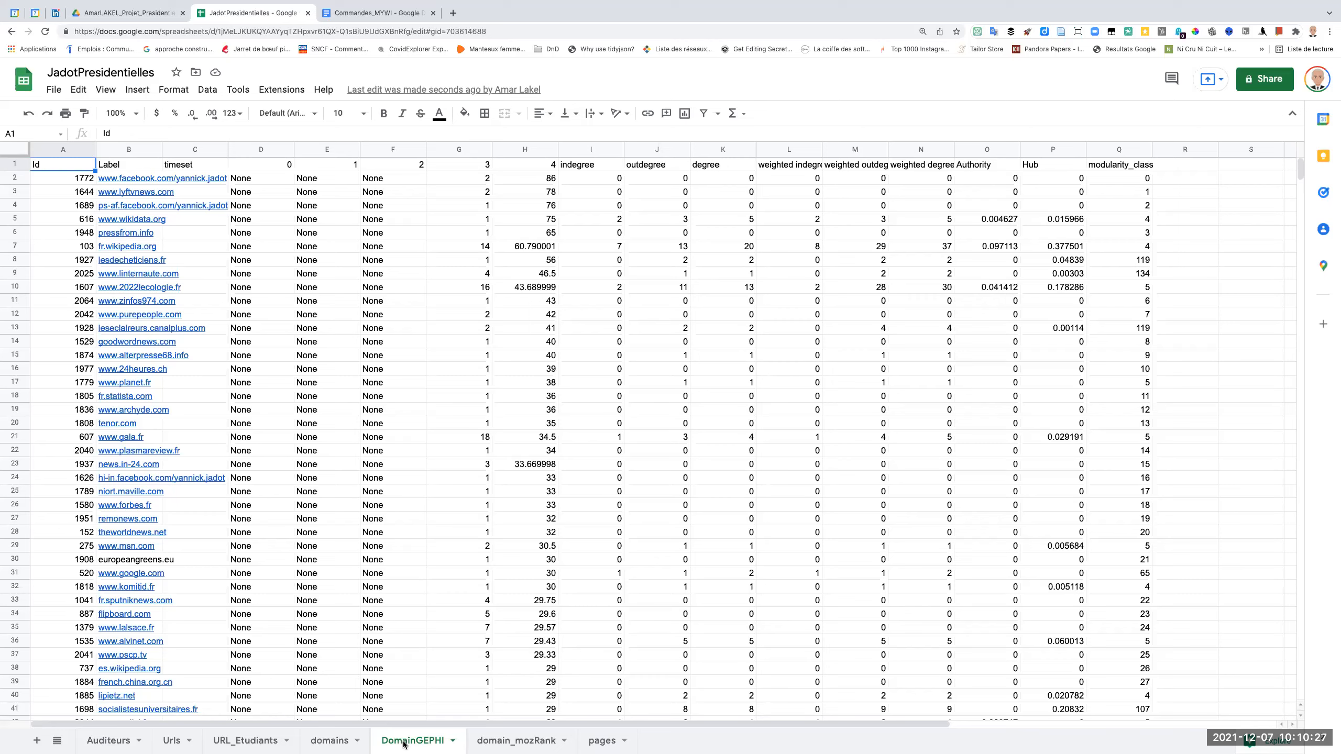
pyautogui.click(346, 743)
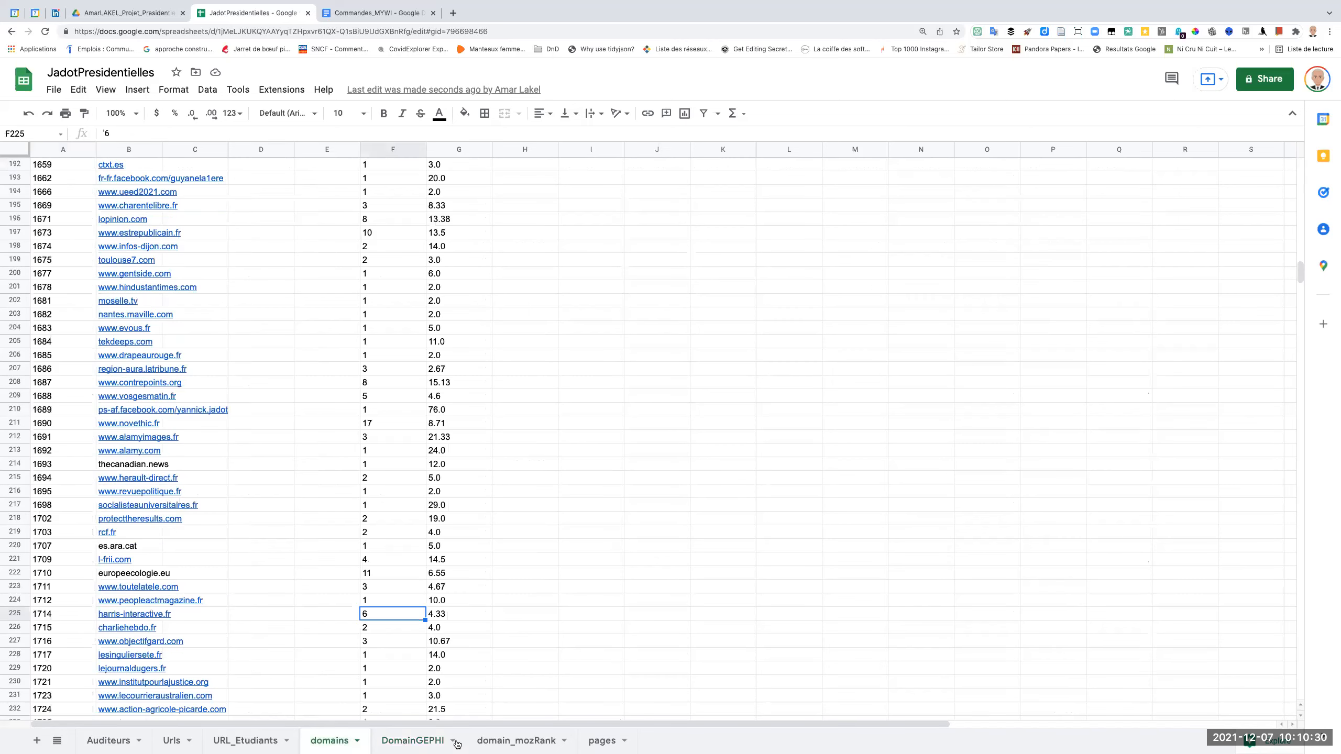
pyautogui.click(503, 742)
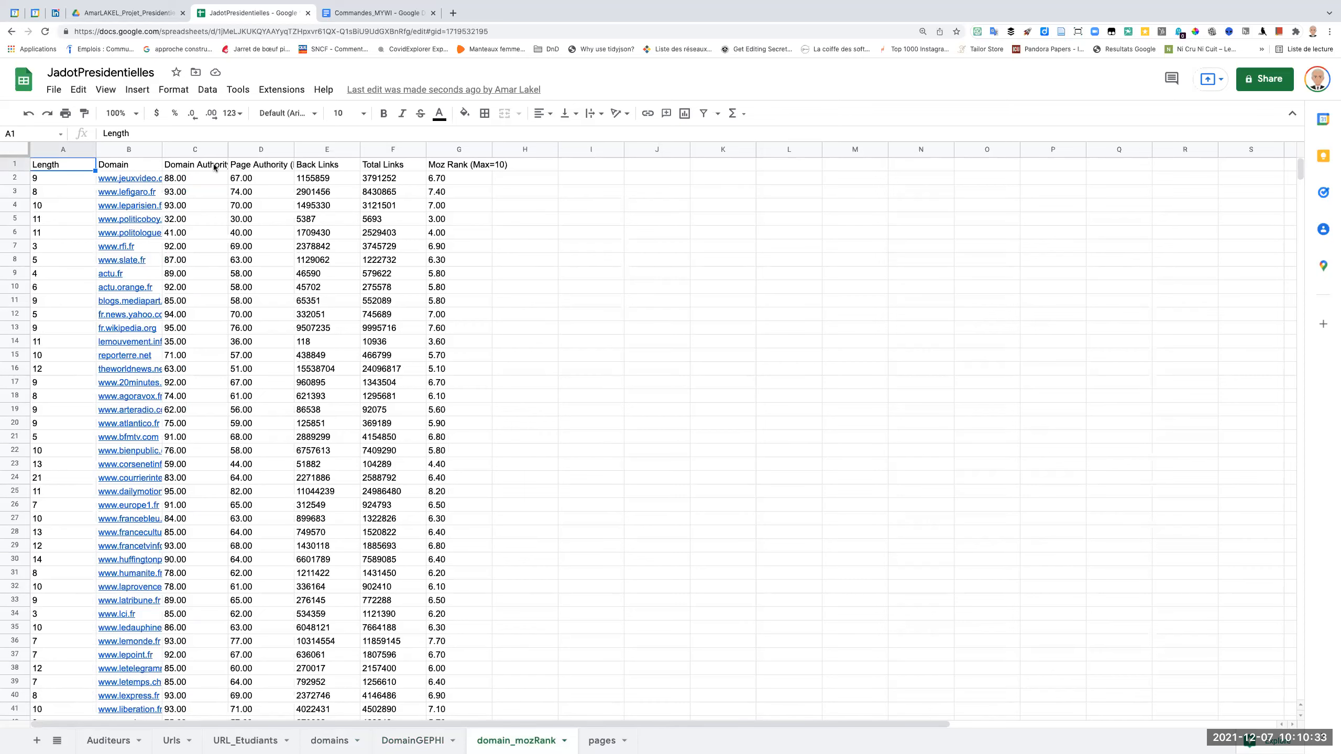
pyautogui.moveTo(227, 149); pyautogui.dragTo(493, 150)
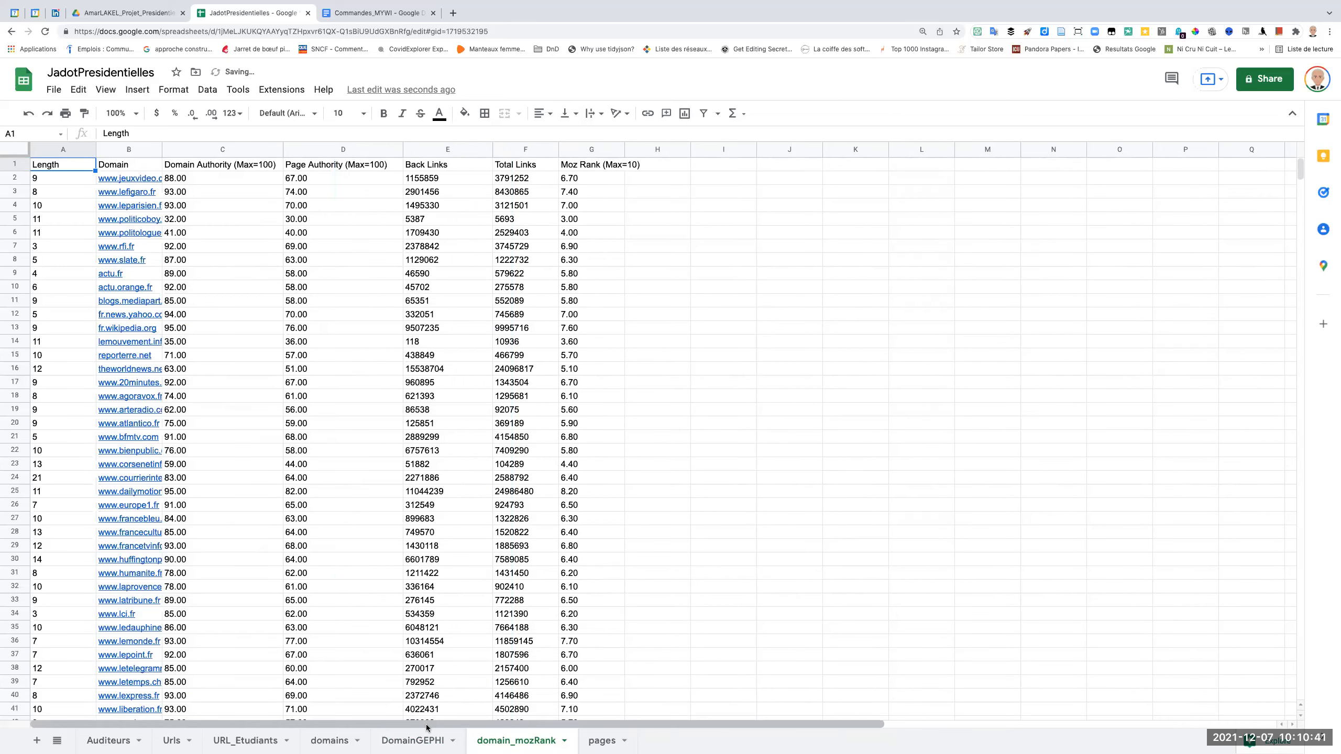
# Compare the authority and link metrics in domain_mozRank with the Authority column in the DomainGEPHI sheet.
pyautogui.click(427, 740)
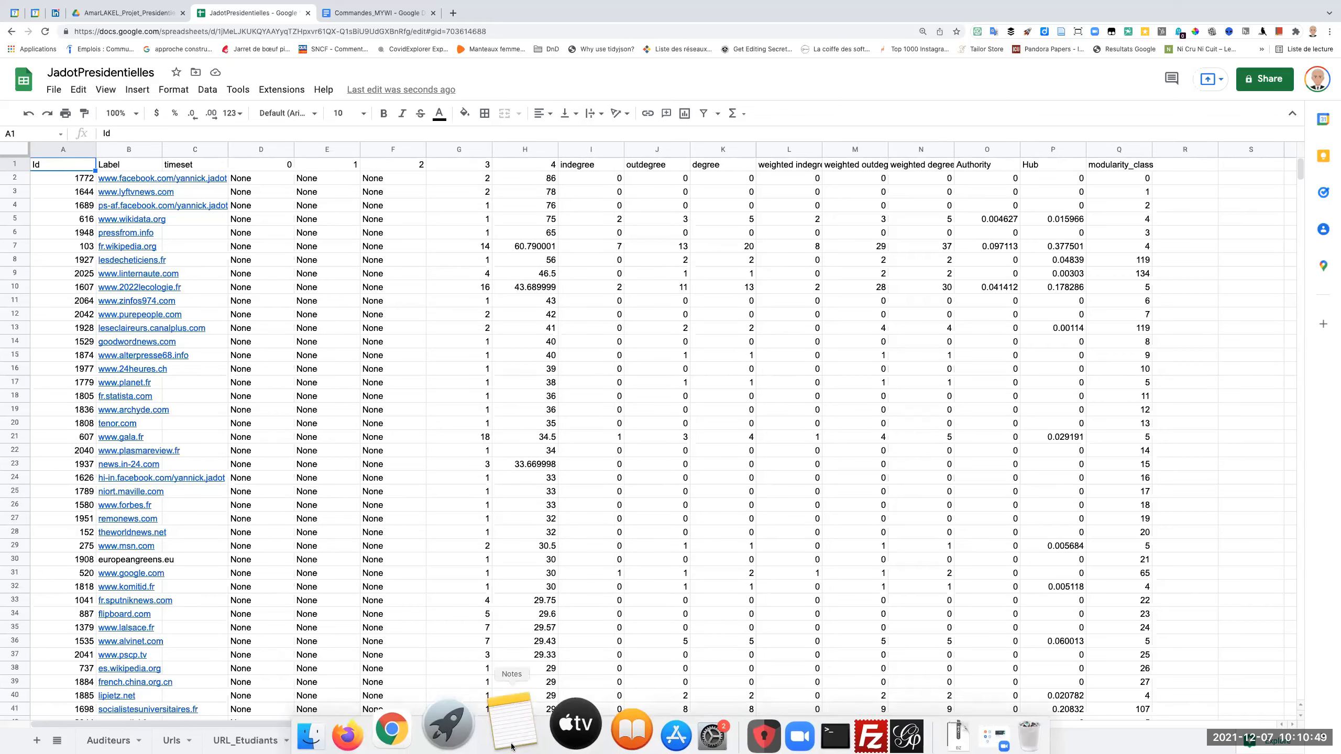
pyautogui.click(510, 741)
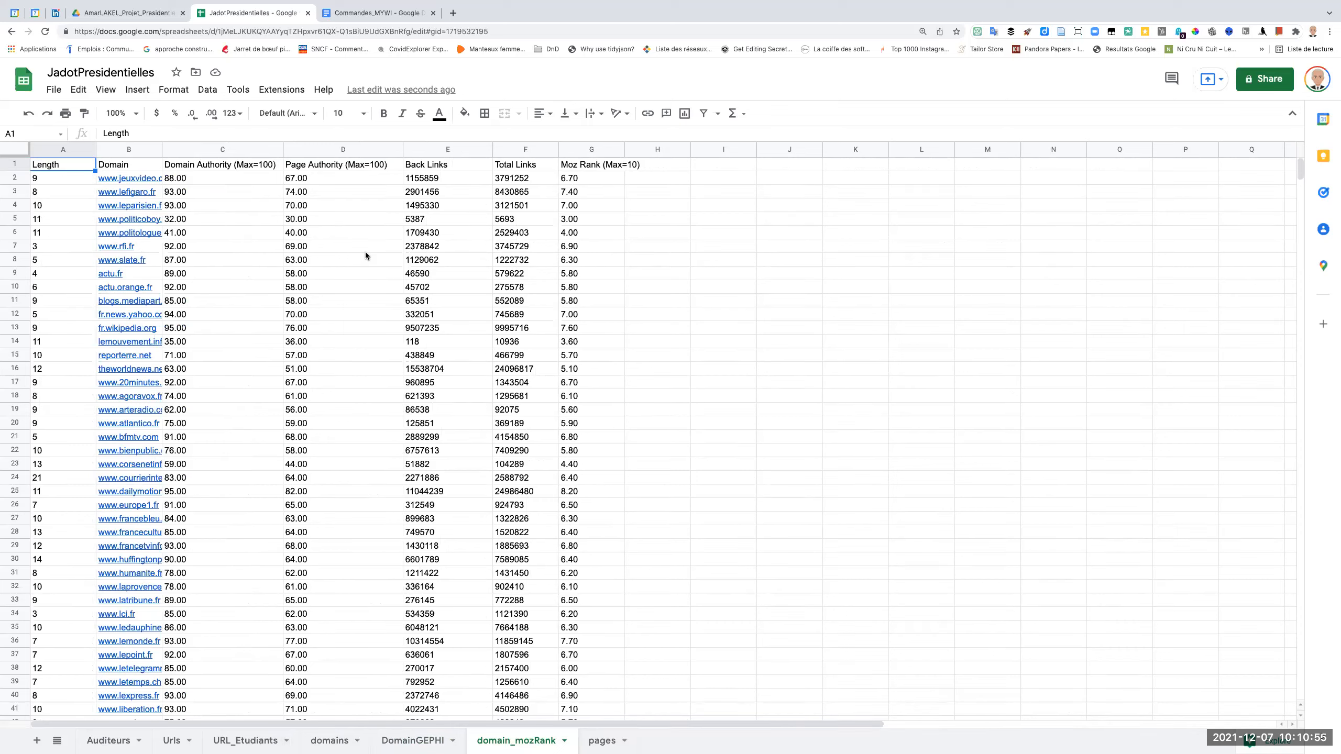
pyautogui.click(230, 169)
pyautogui.click(349, 167)
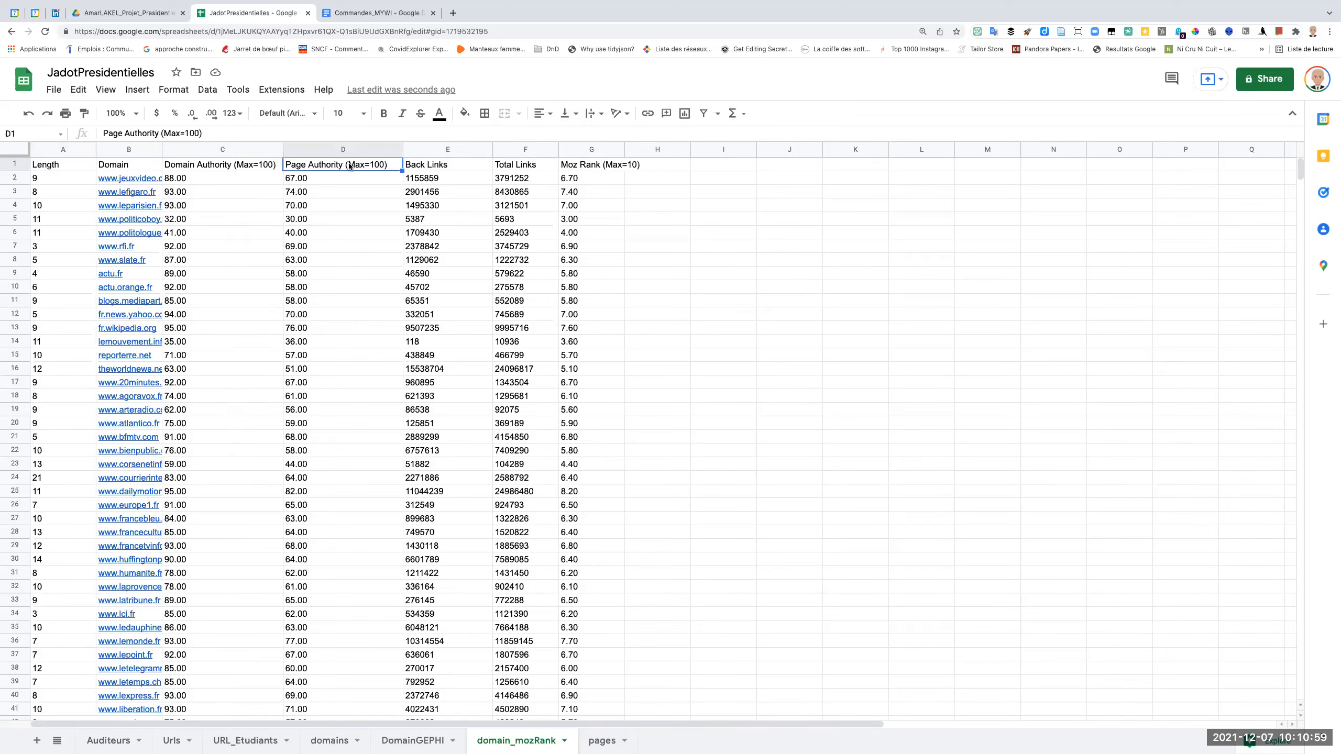
pyautogui.click(442, 166)
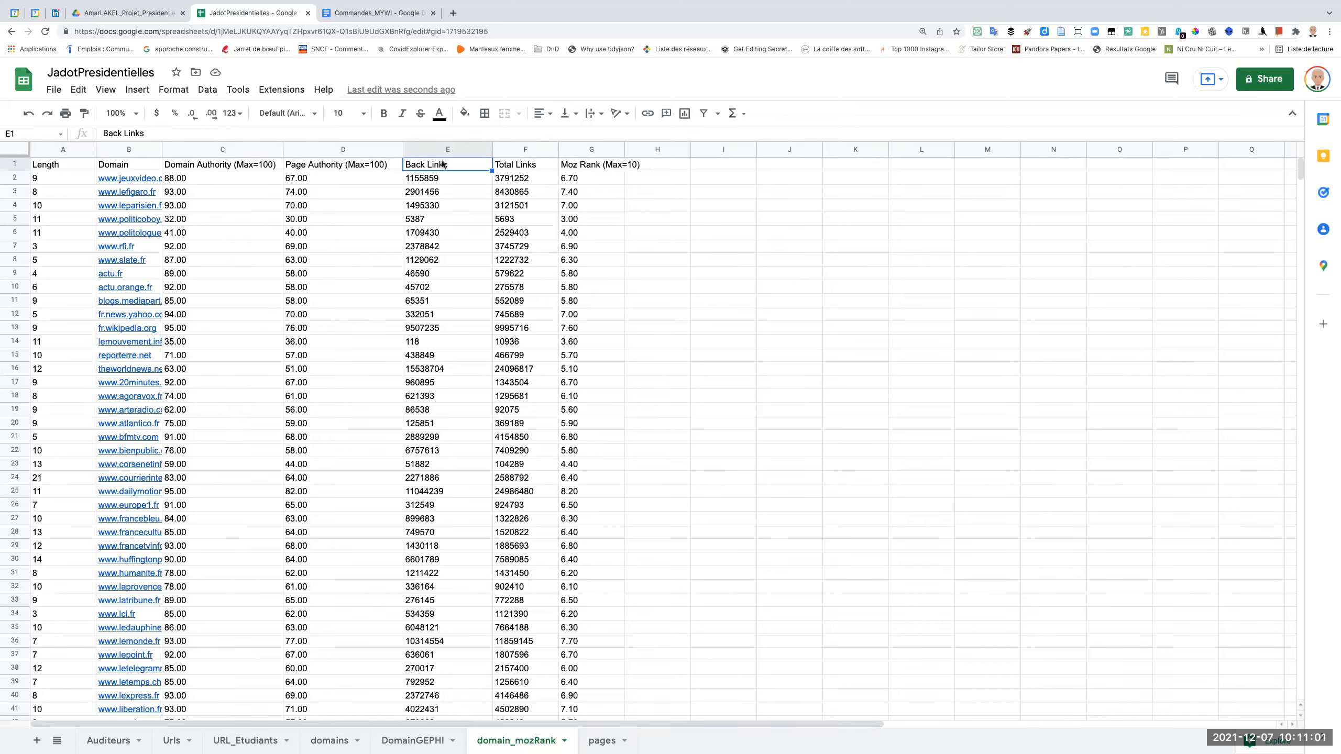
pyautogui.click(516, 165)
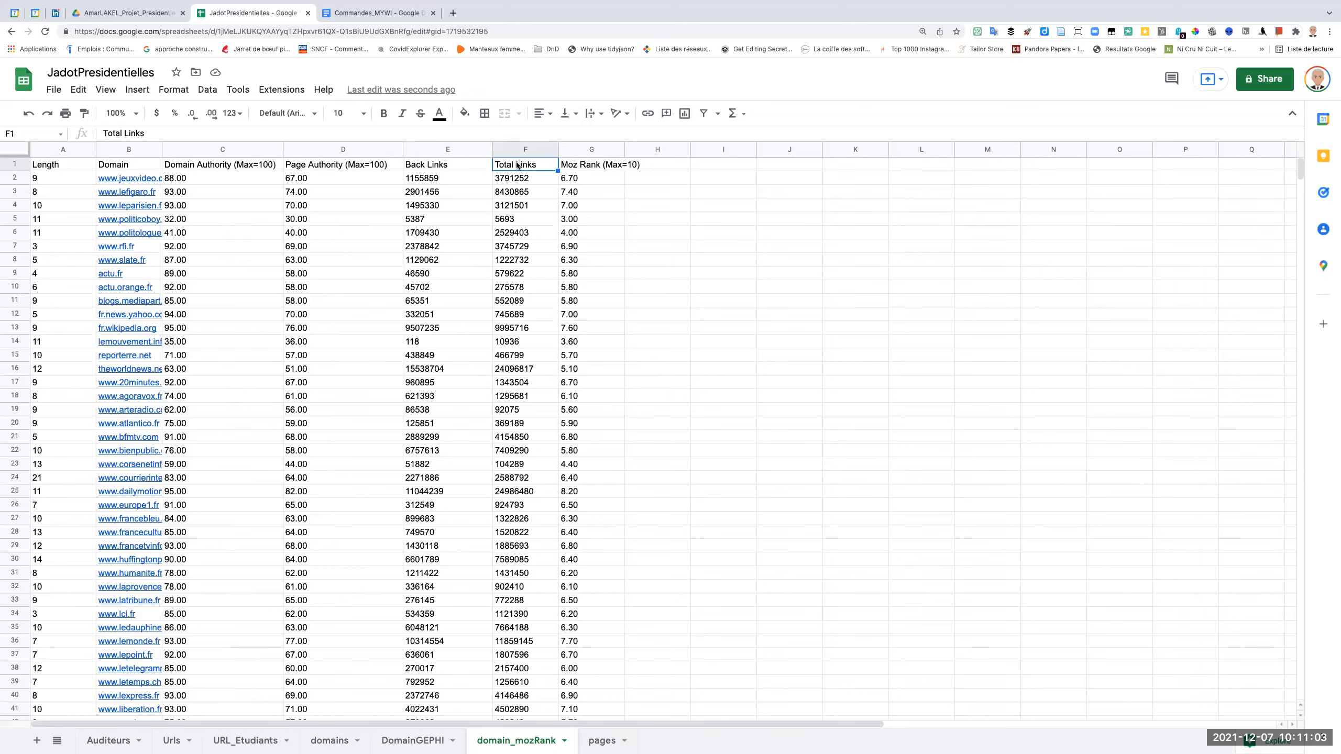
pyautogui.click(452, 165)
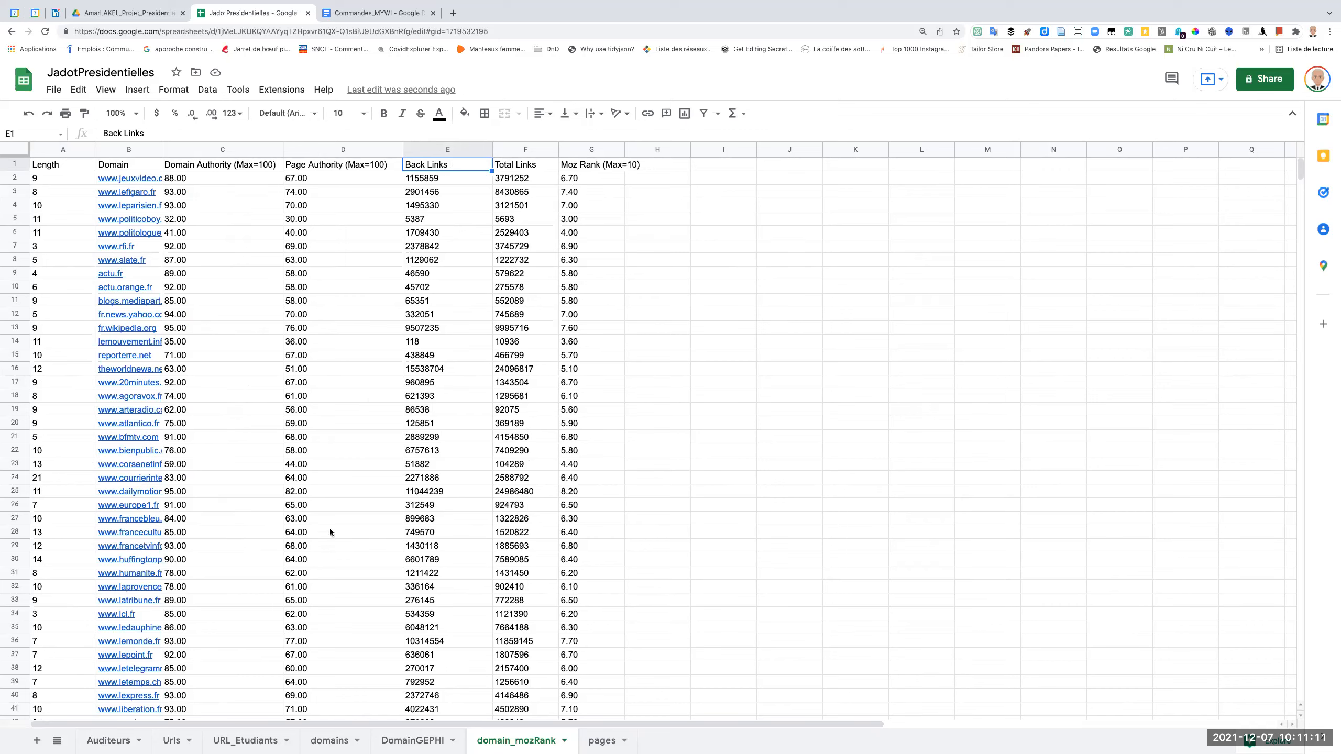
pyautogui.click(403, 744)
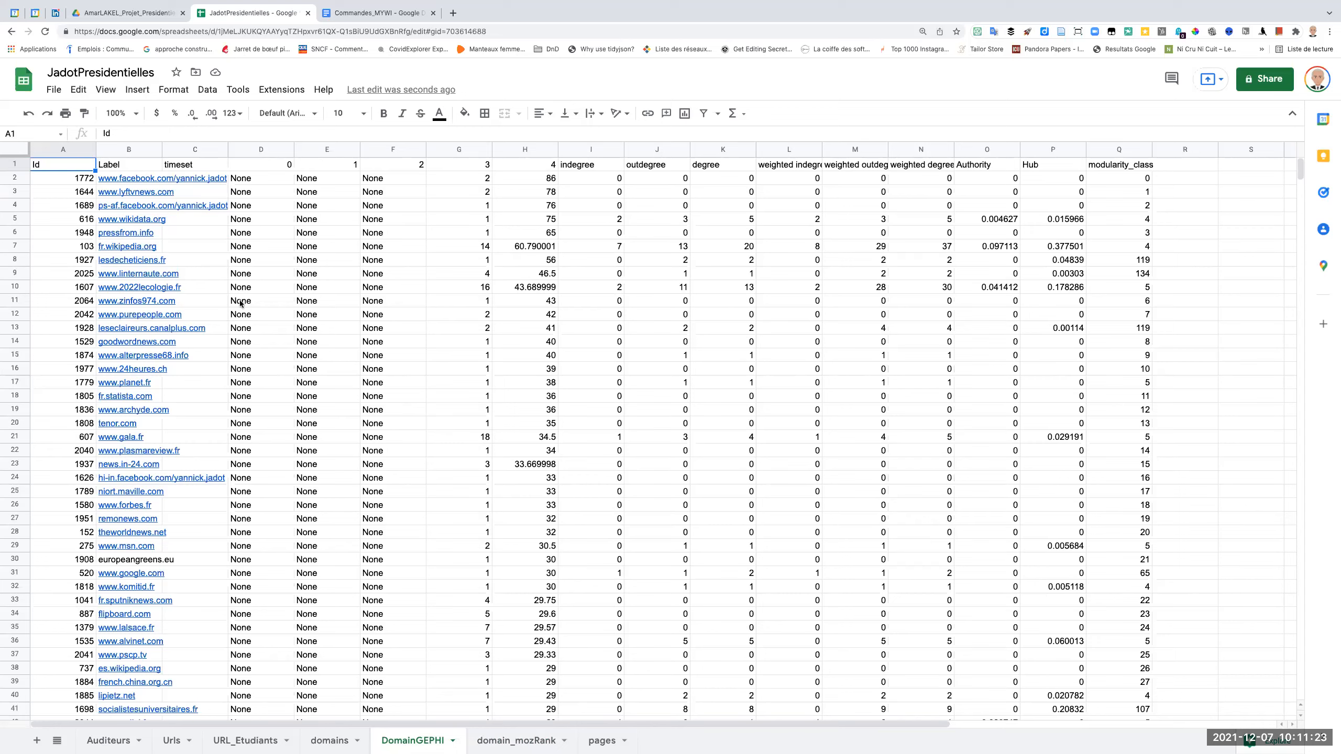
pyautogui.click(985, 167)
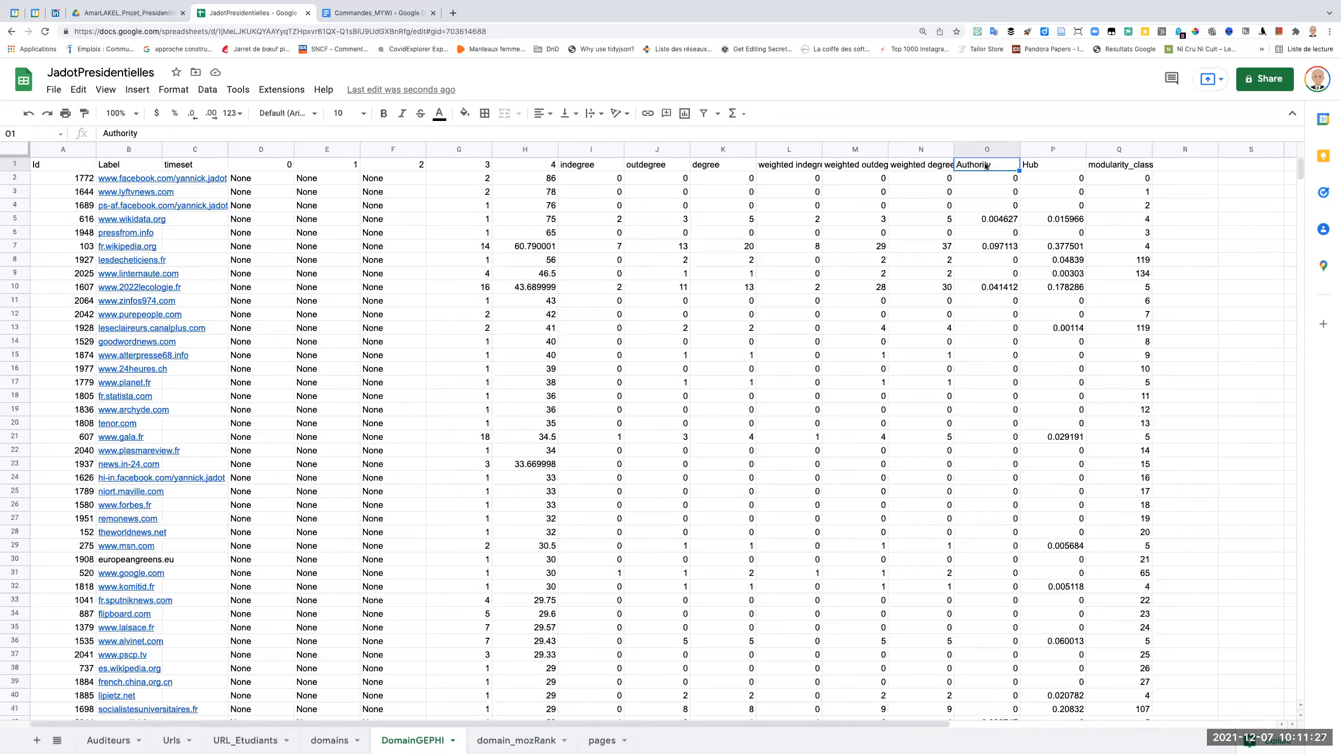
pyautogui.click(519, 741)
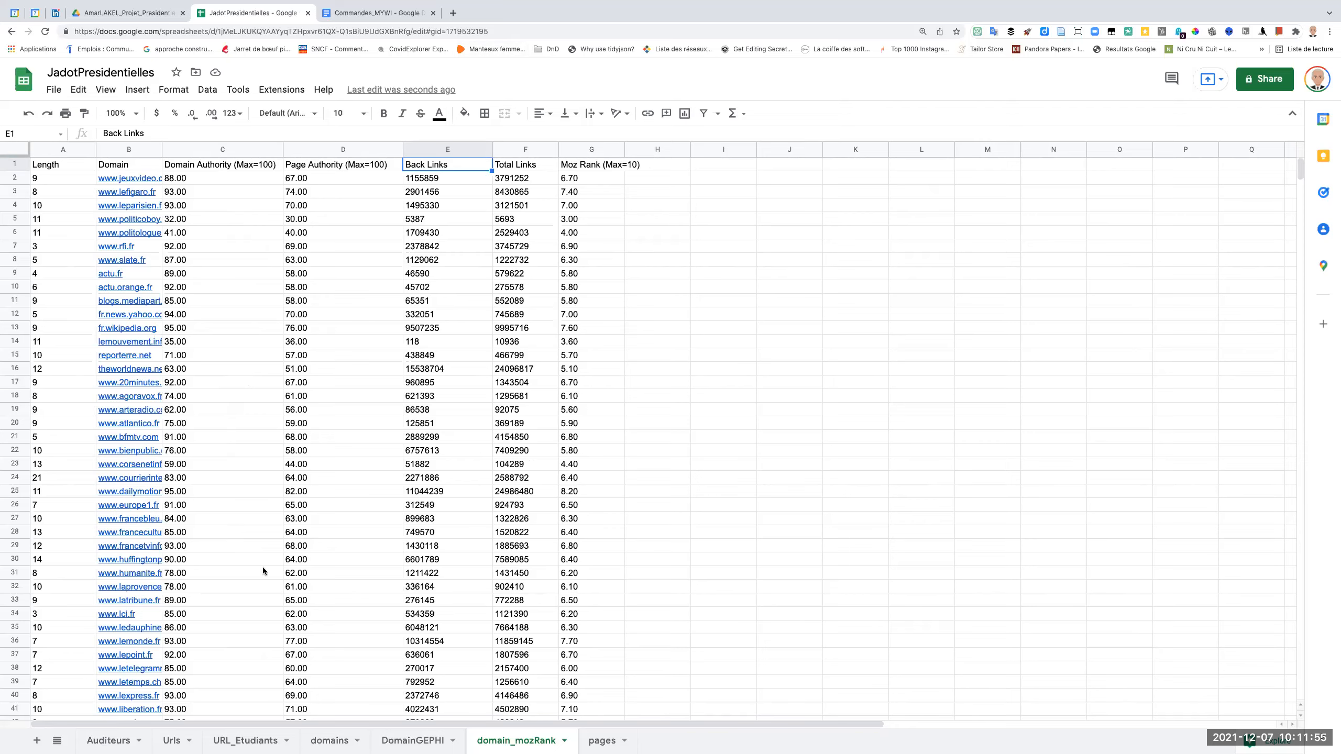
# Review the list of domain names in the domains sheet from its first row.
pyautogui.click(352, 741)
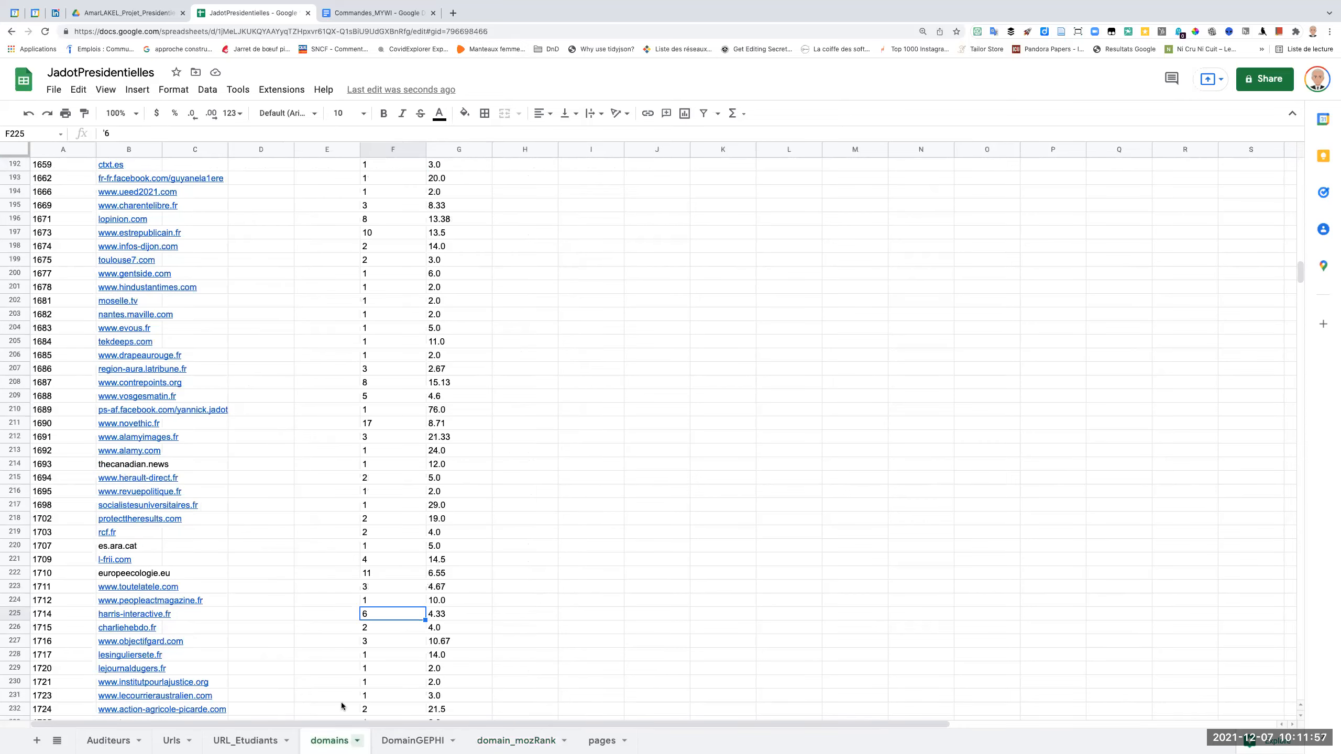
pyautogui.scroll(20, 148, 176)
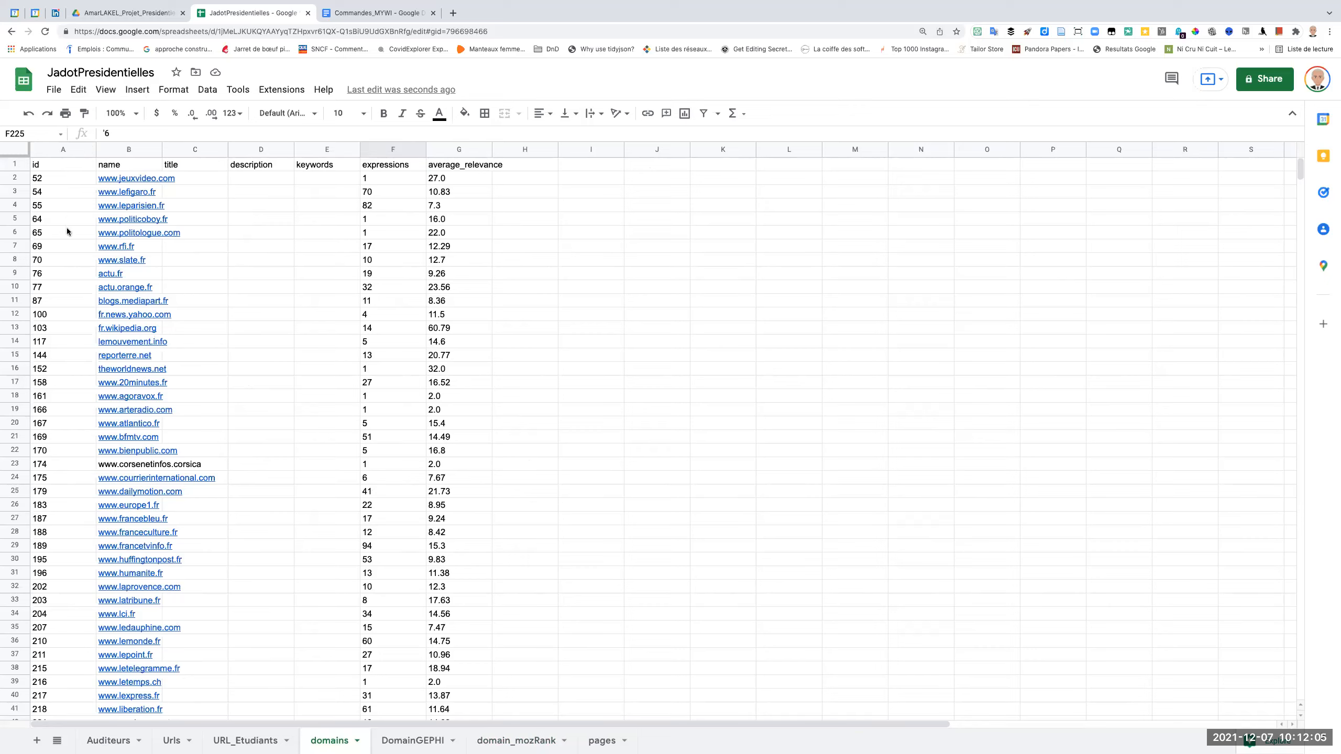
pyautogui.scroll(-20, 82, 341)
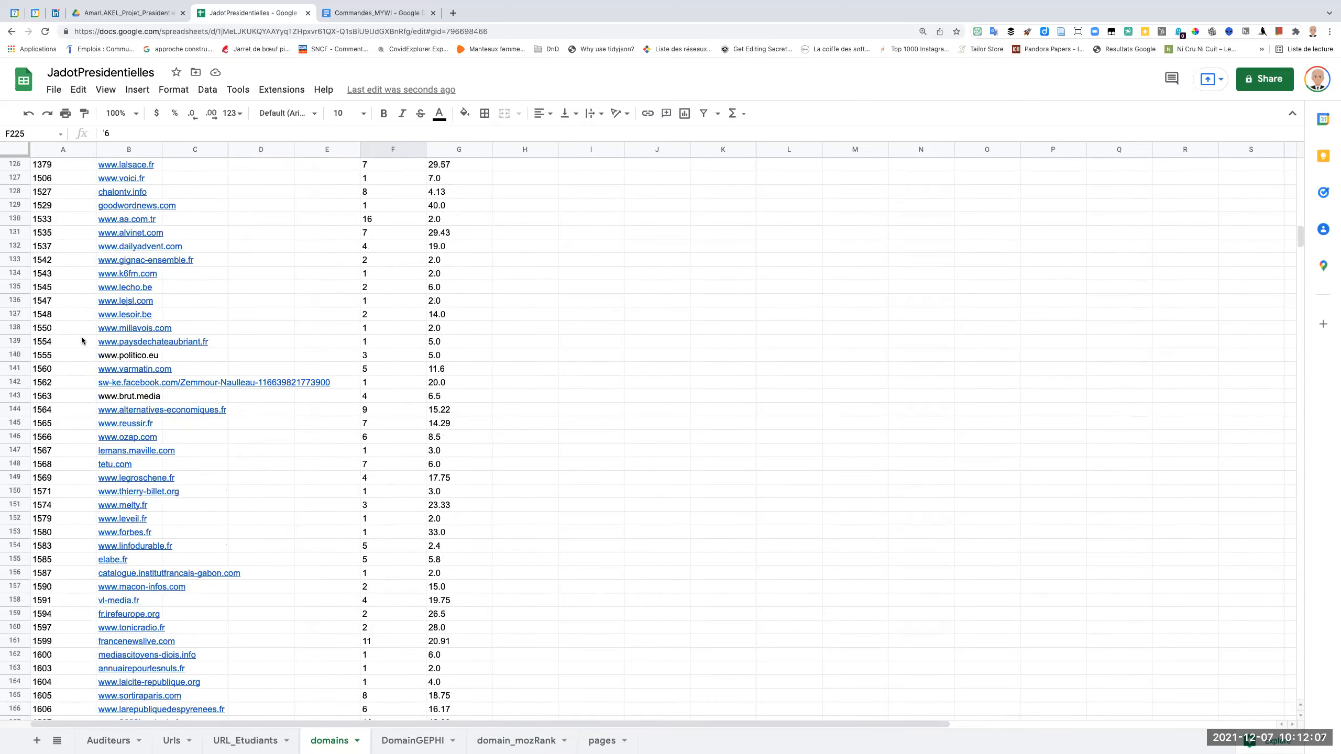
pyautogui.scroll(20, 82, 340)
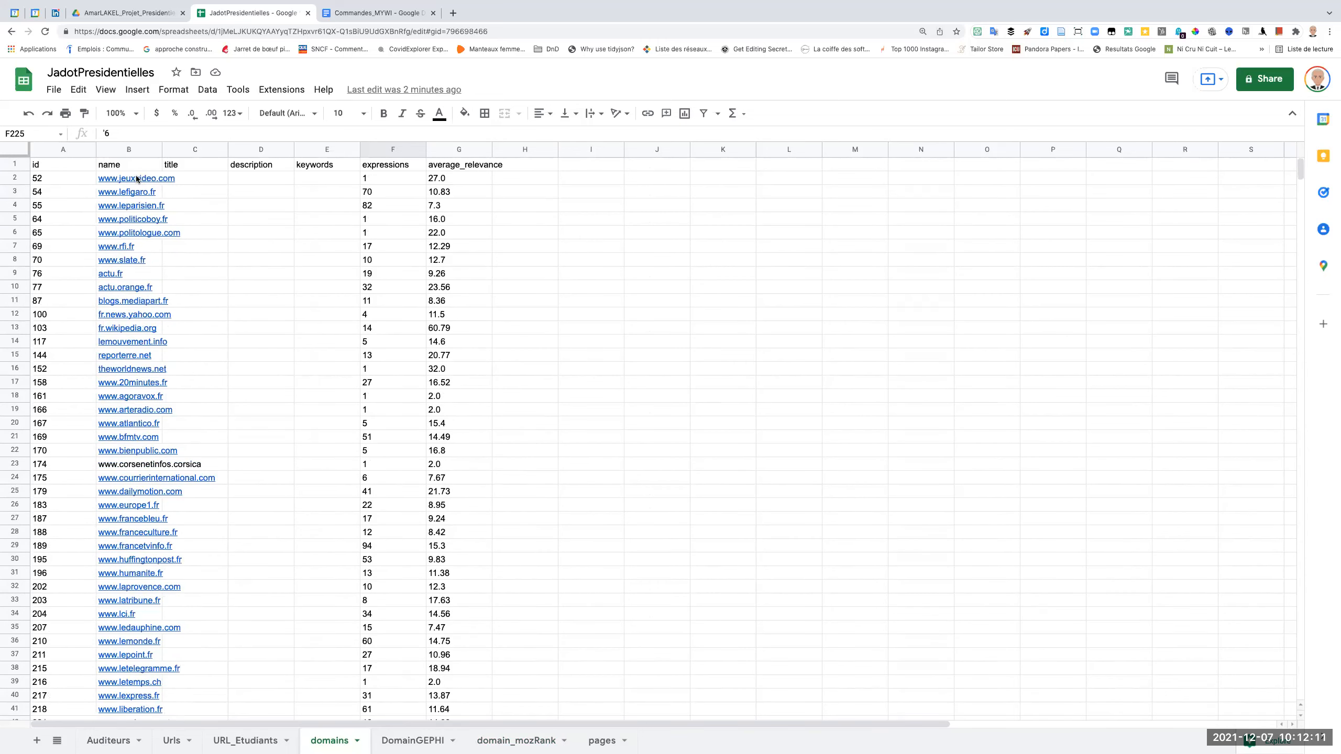
pyautogui.moveTo(137, 179)
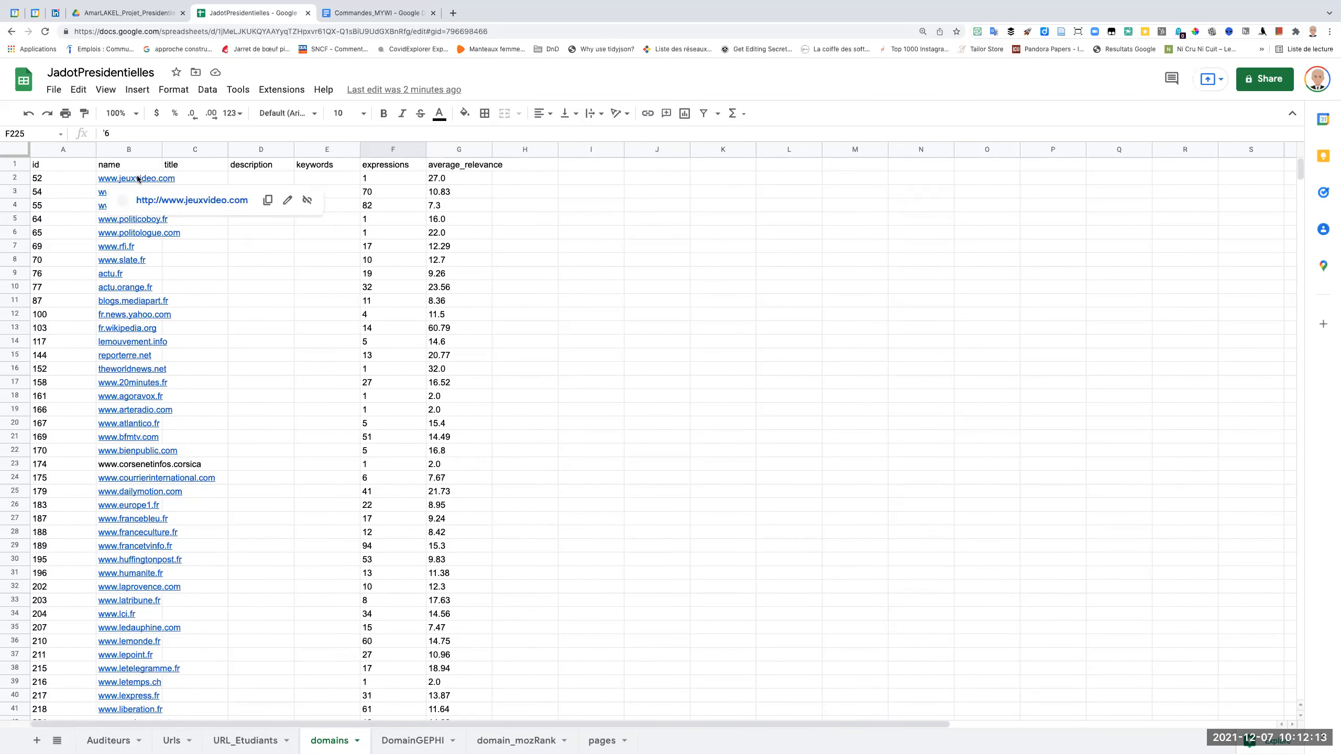
# Search Google for "bulk mozrank" in a new browser tab.
pyautogui.click(454, 12)
pyautogui.write('bu')
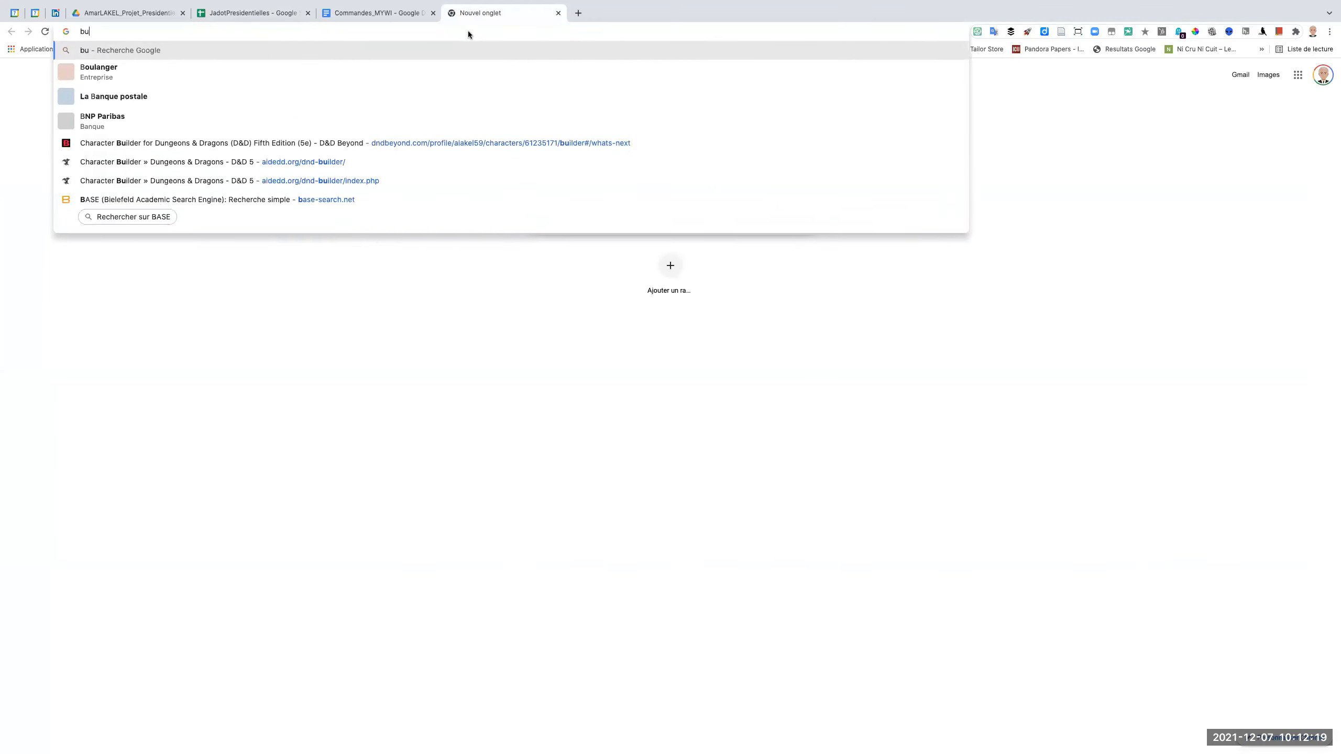
pyautogui.write('lk ')
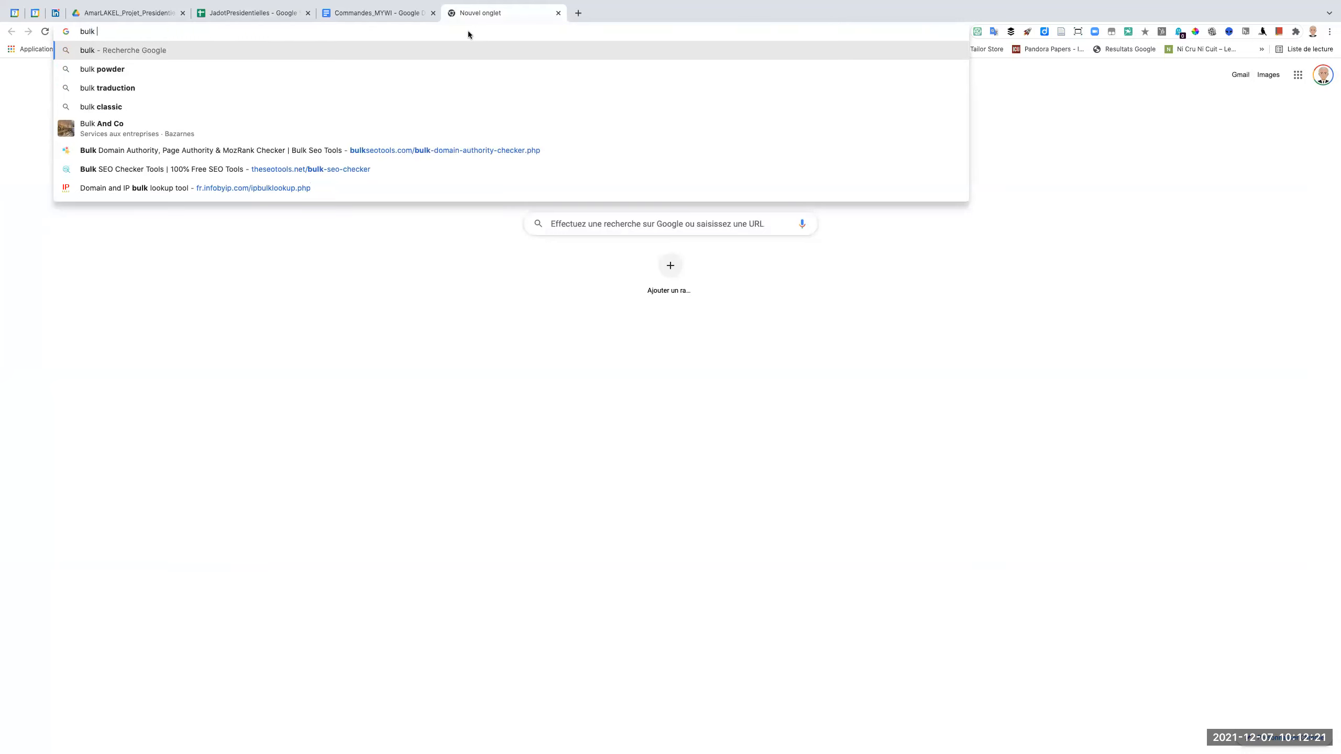
pyautogui.write('mo')
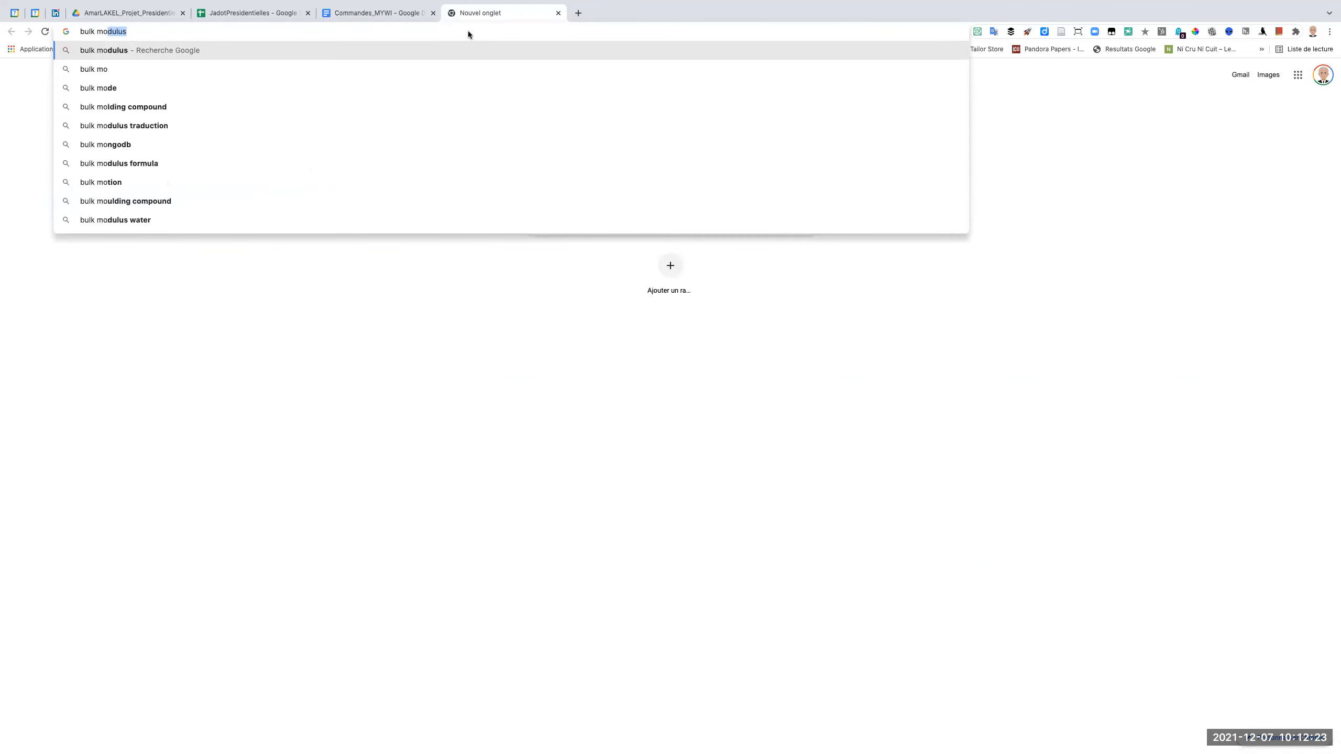
pyautogui.write('zrank')
pyautogui.press('Return')
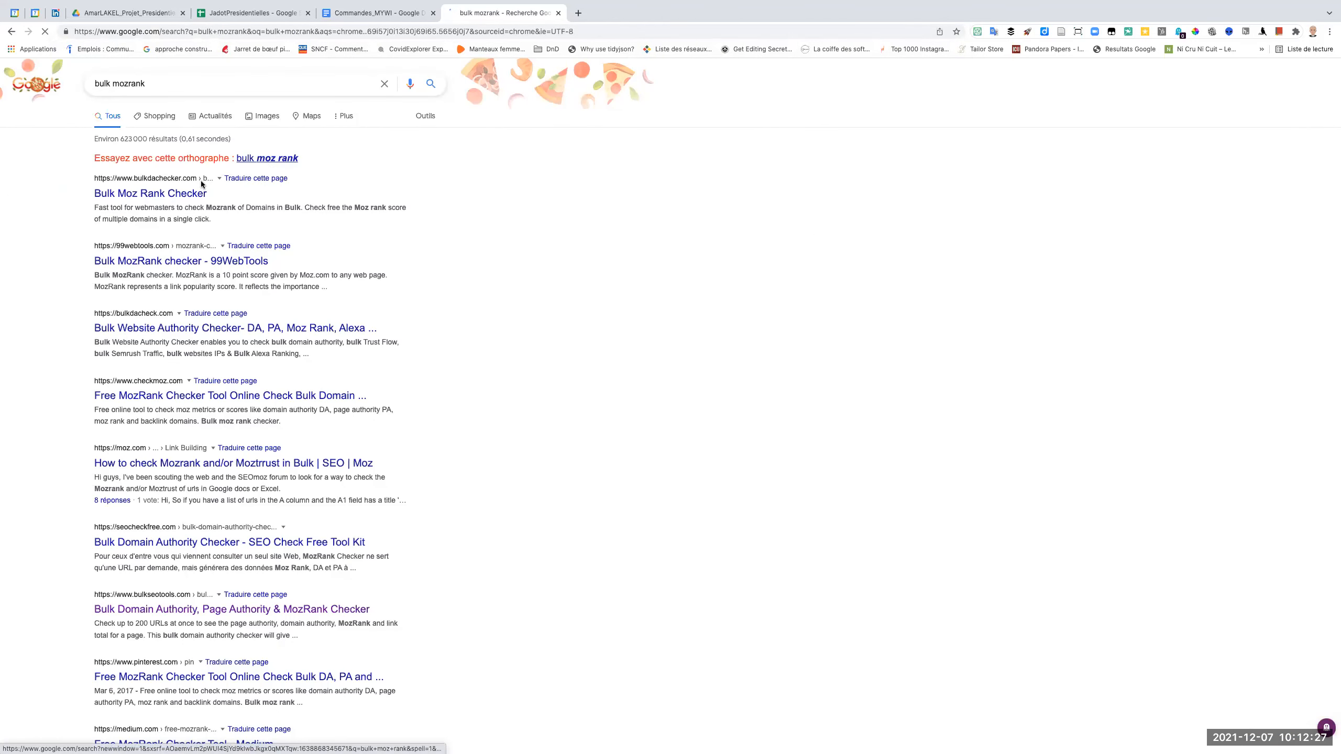
# Inspect the Bulk Moz Rank Checker and Bulk Website Authority Checker pages, closing both to return to the search results.
pyautogui.click(170, 195)
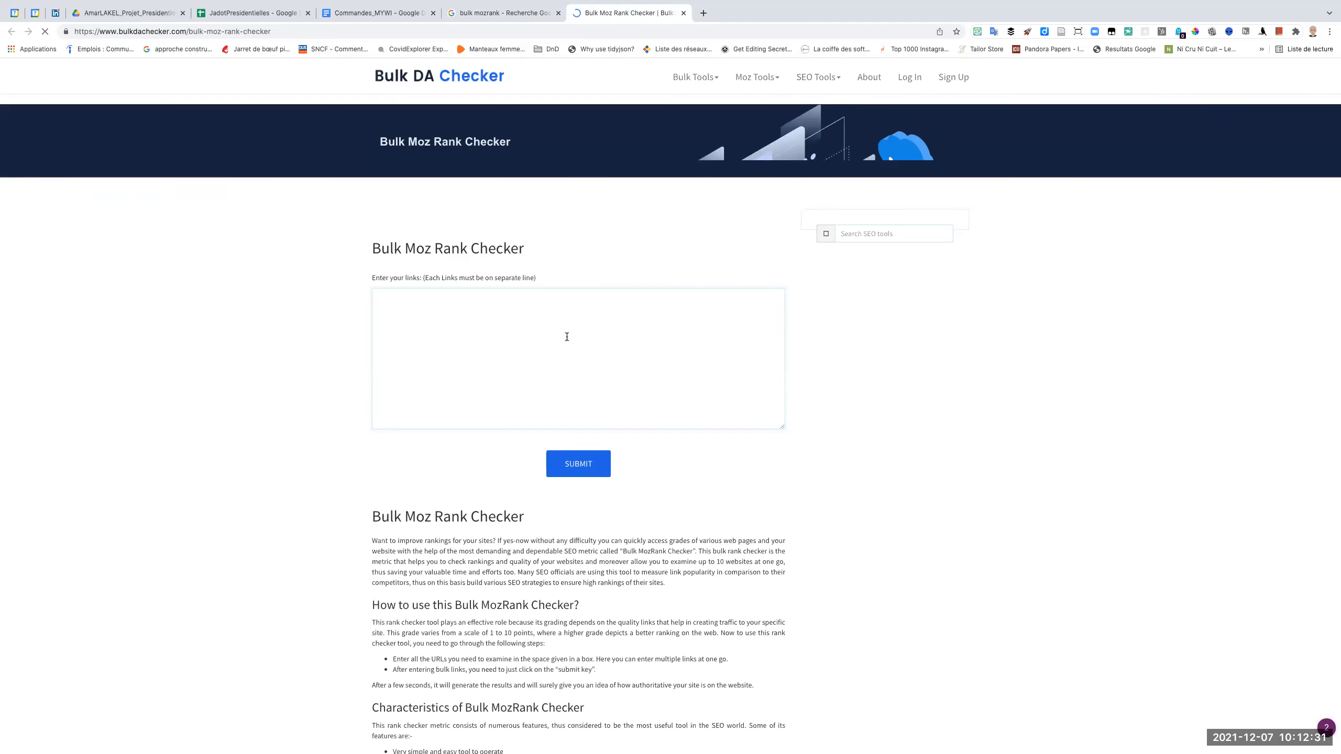
pyautogui.click(567, 337)
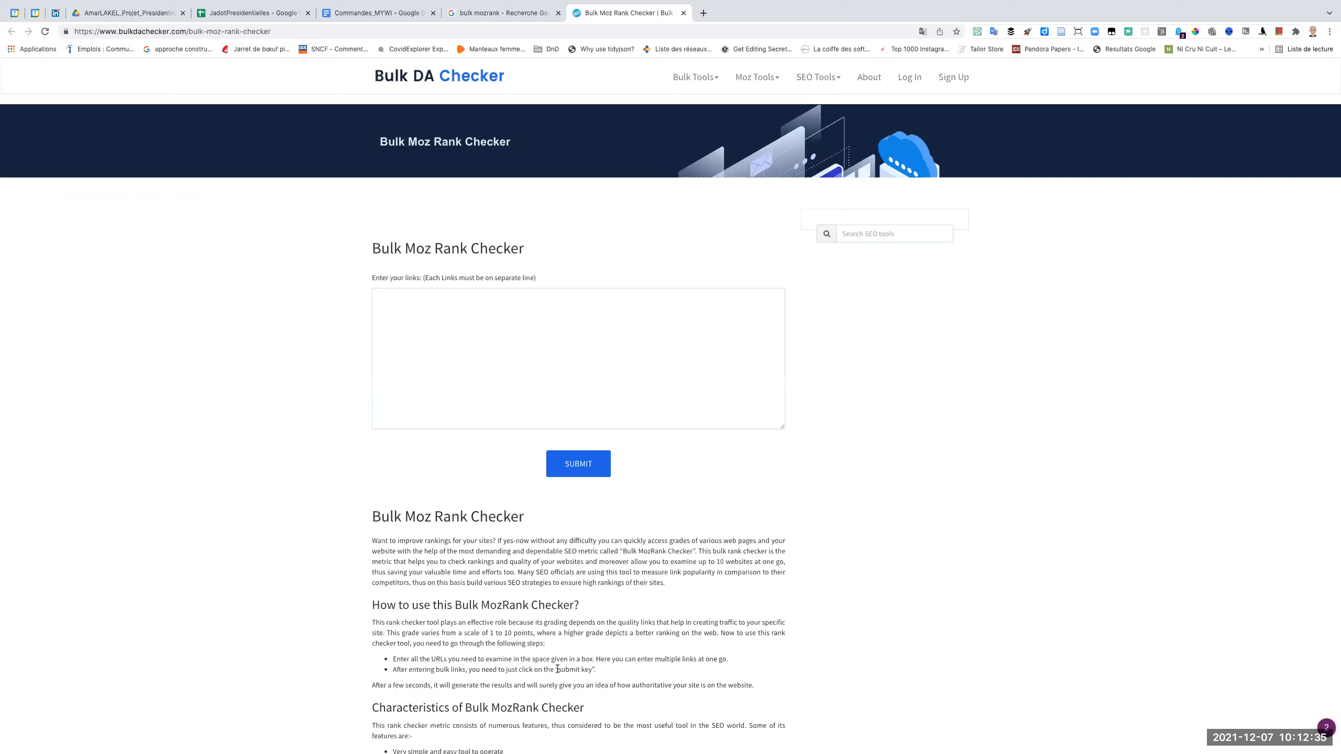
pyautogui.click(509, 21)
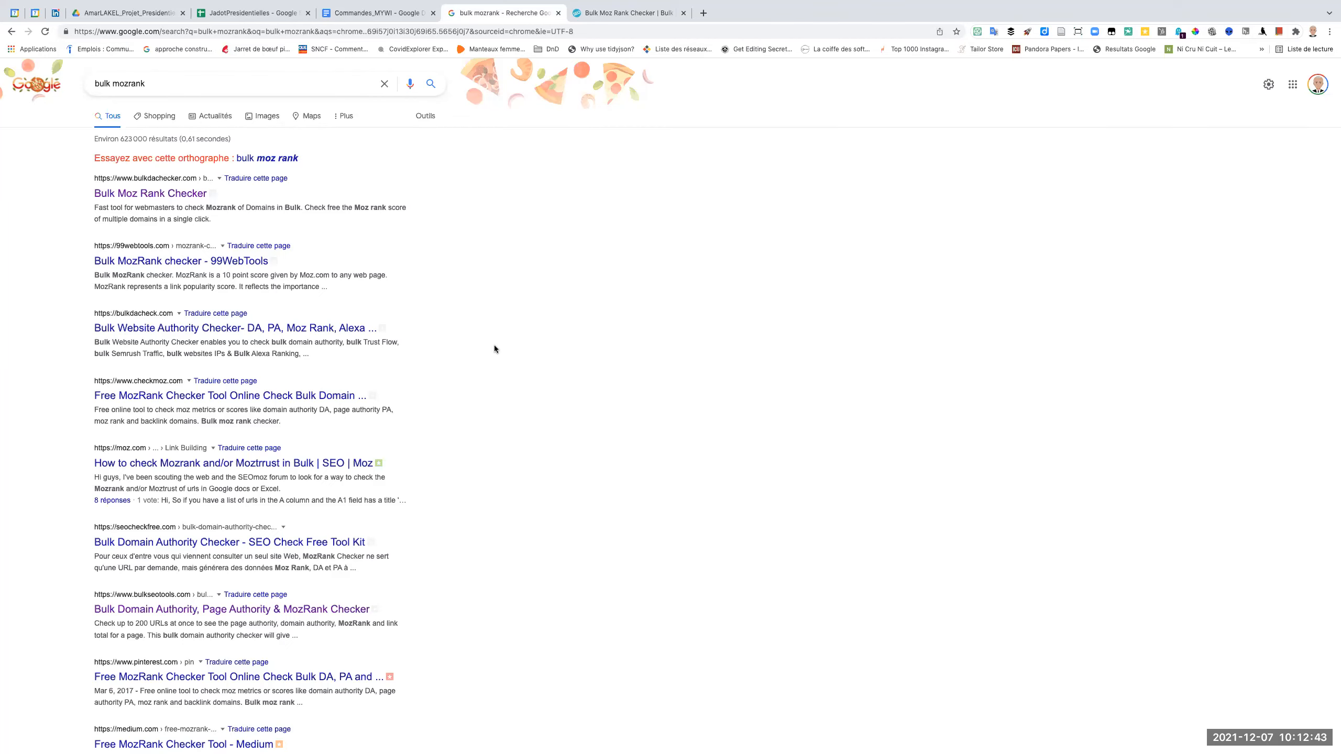
pyautogui.click(245, 329)
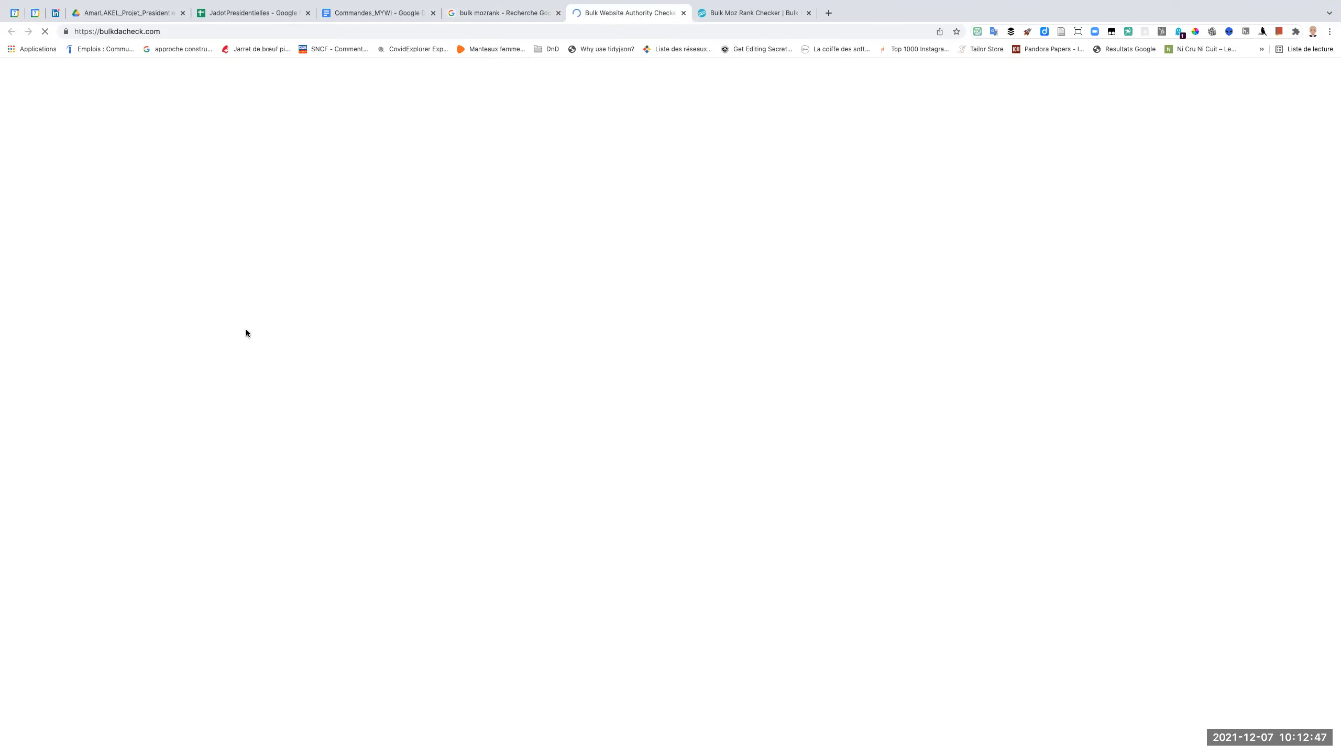
pyautogui.click(682, 13)
pyautogui.click(682, 13)
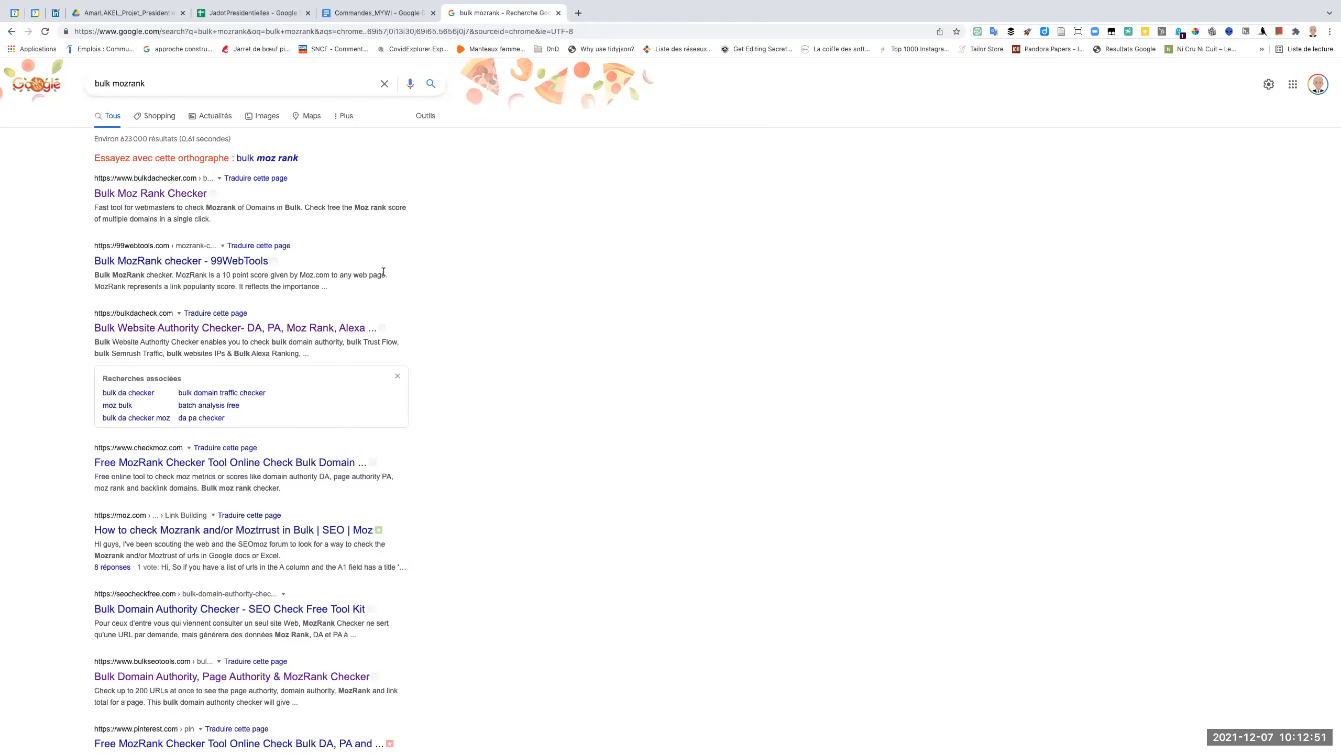
# Inspect the CheckMoz page and close it, then open the Bulk Domain Authority, Page Authority & MozRank Checker from the search results.
pyautogui.click(212, 463)
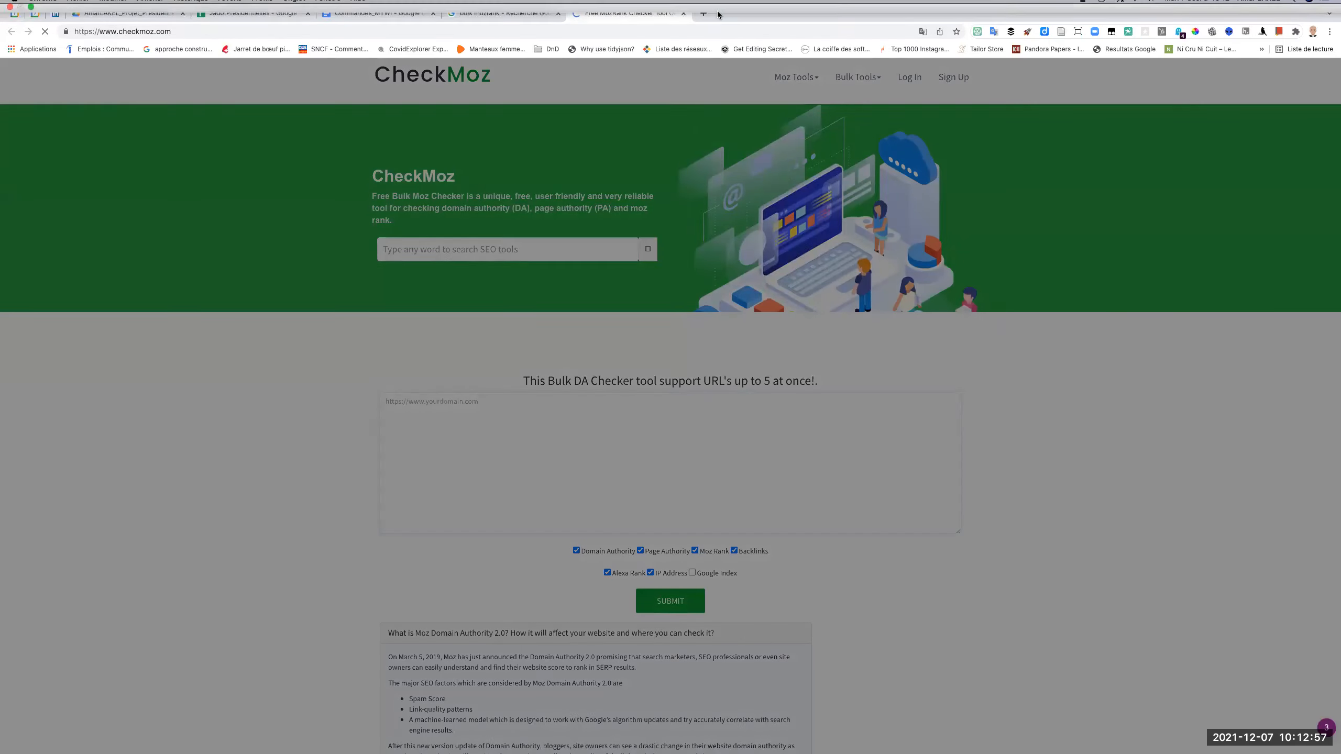
pyautogui.click(683, 13)
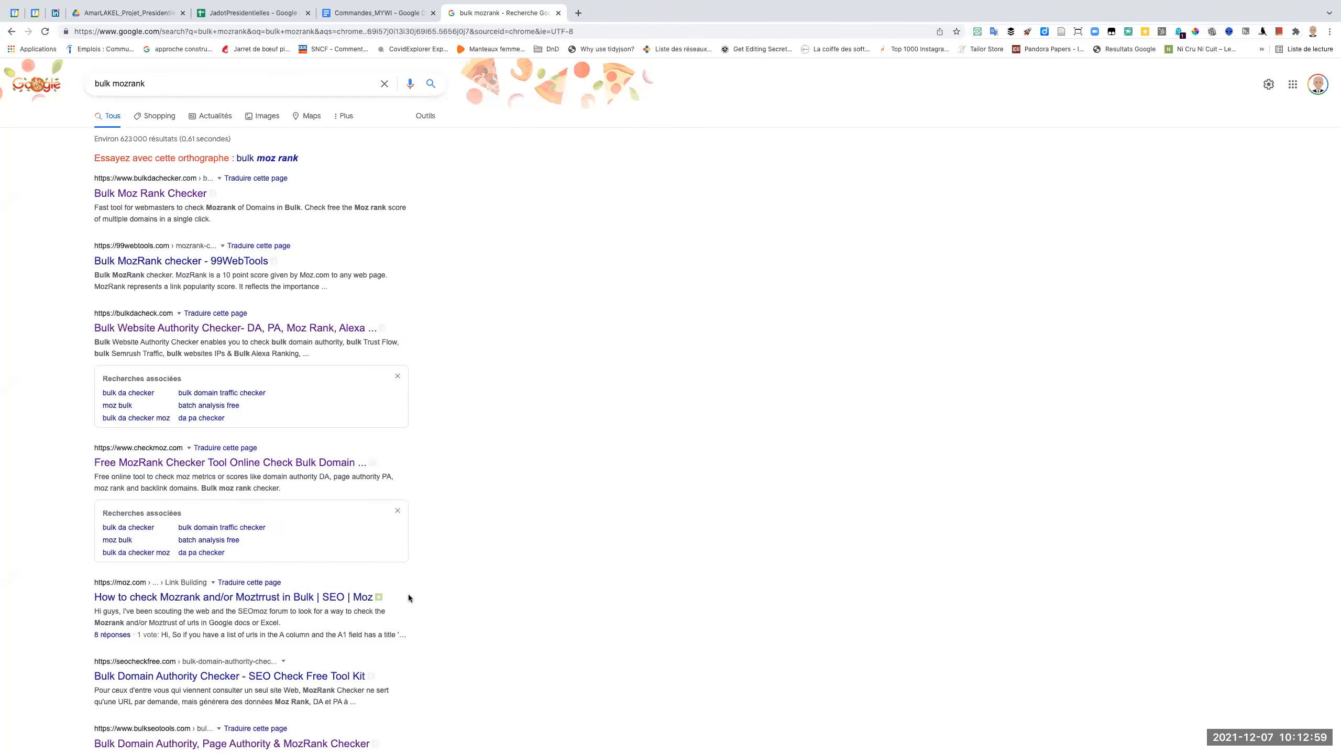
pyautogui.scroll(-5, 408, 596)
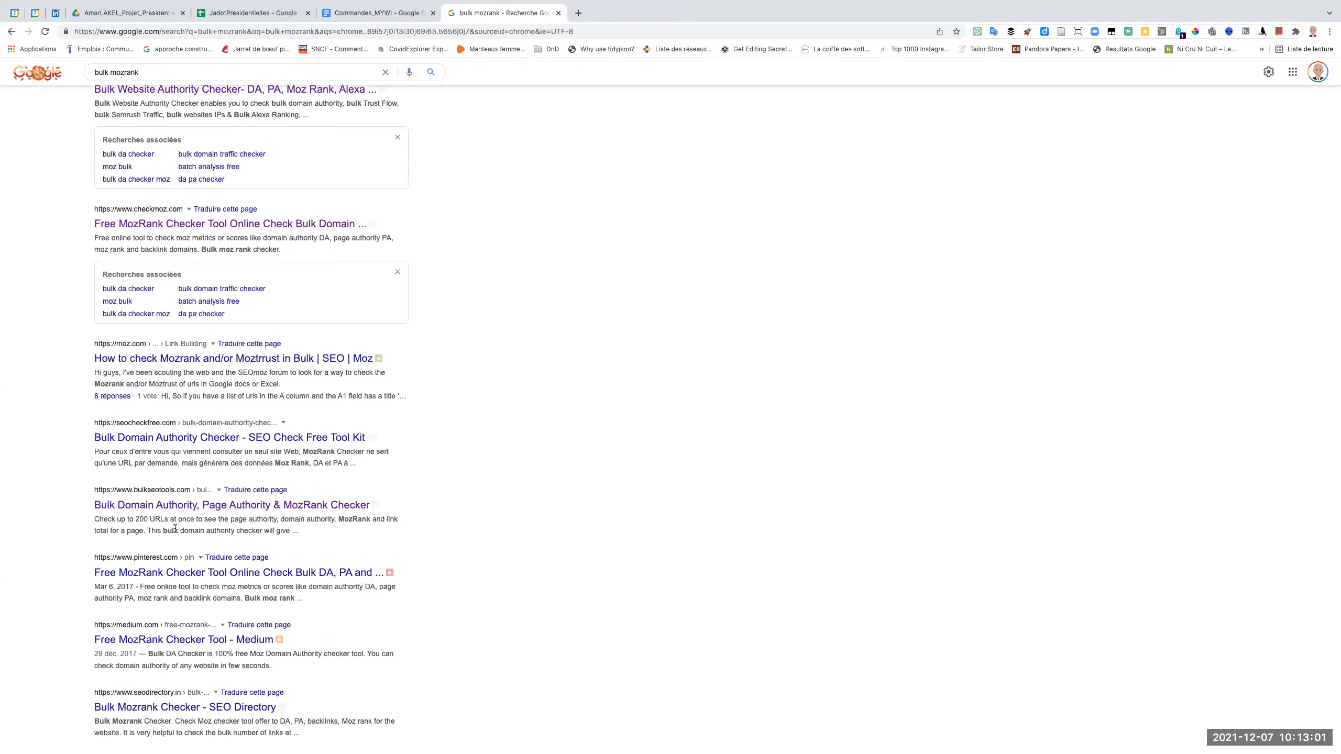
pyautogui.click(173, 506)
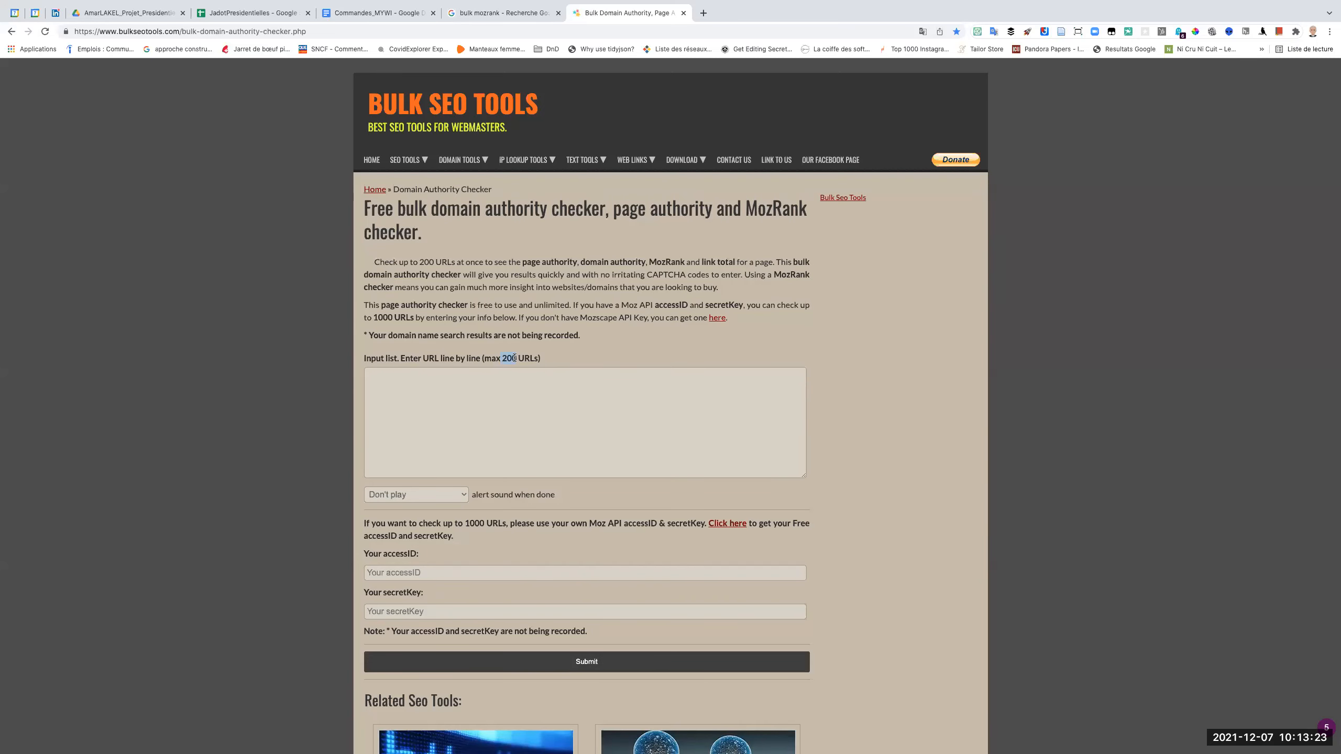
# Copy the domain names in cells B2:B200 of the domains sheet in JadotPresidentielles.
pyautogui.click(253, 14)
pyautogui.click(55, 184)
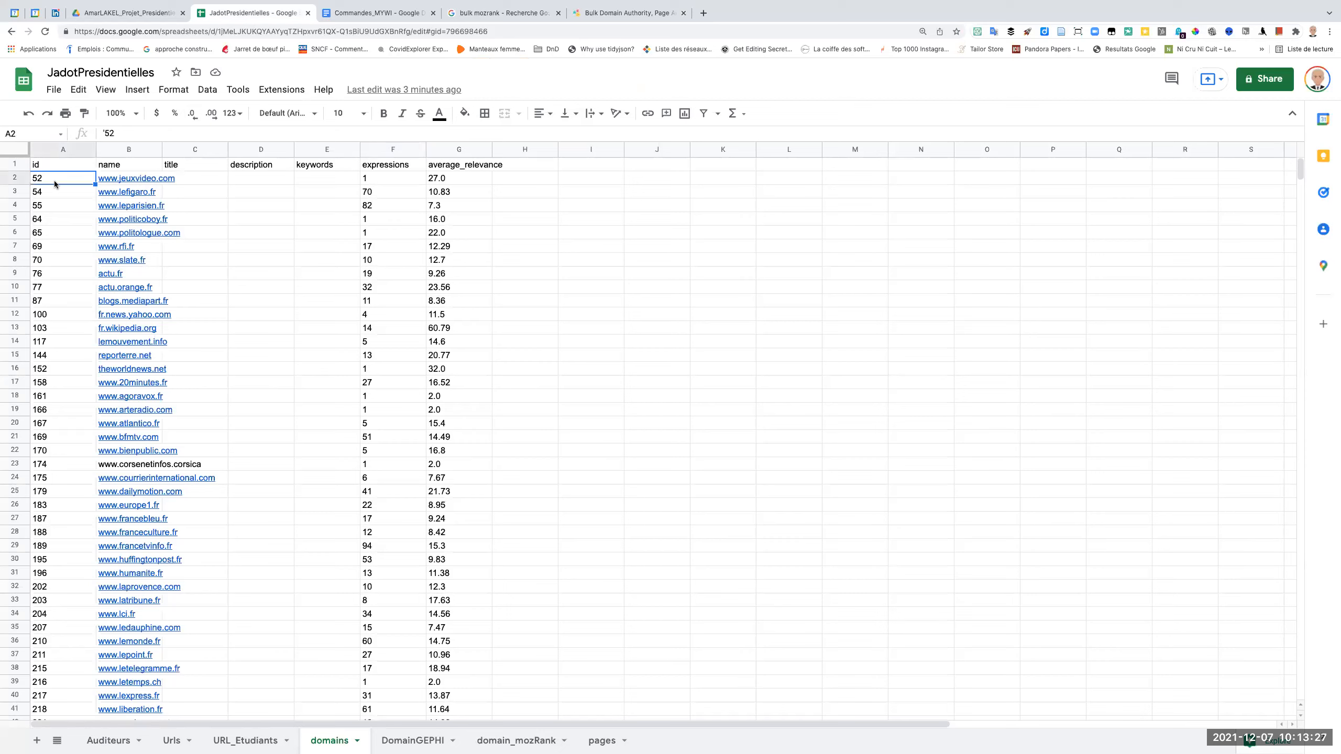
pyautogui.press('Right')
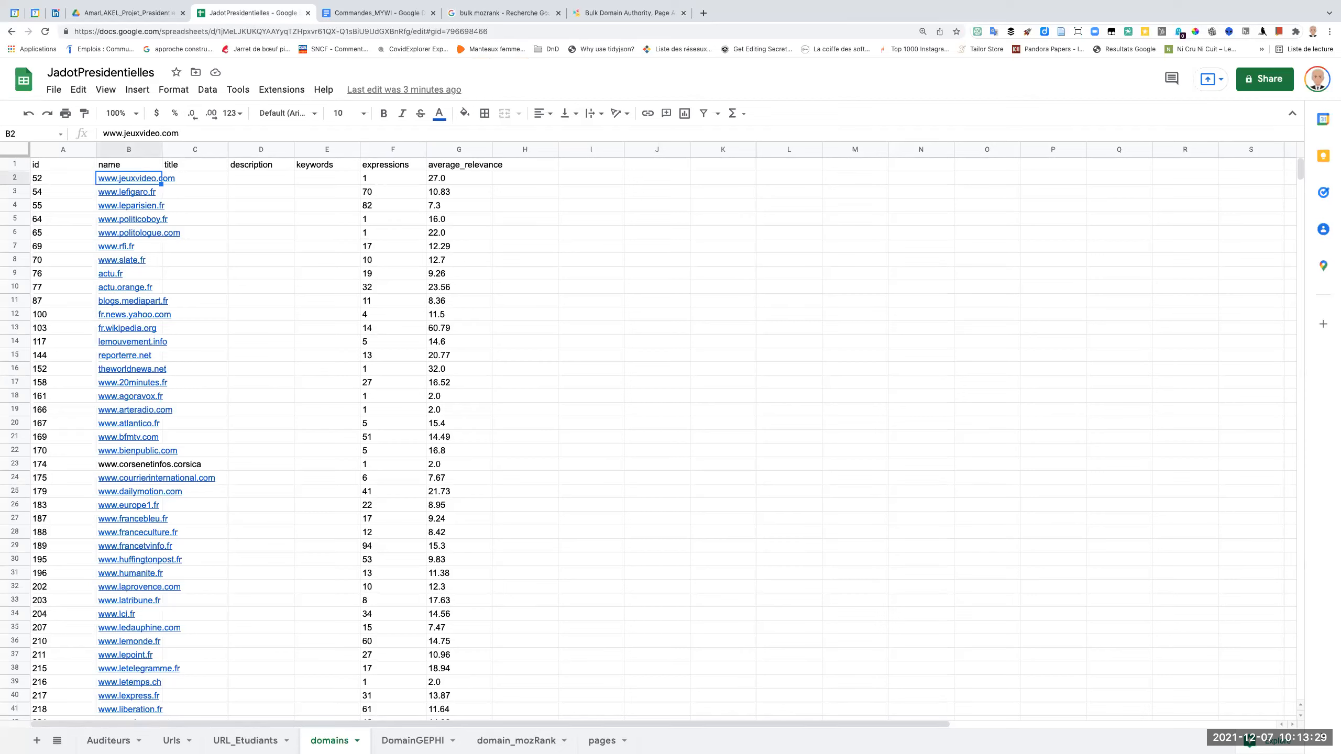
pyautogui.scroll(-10, 122, 603)
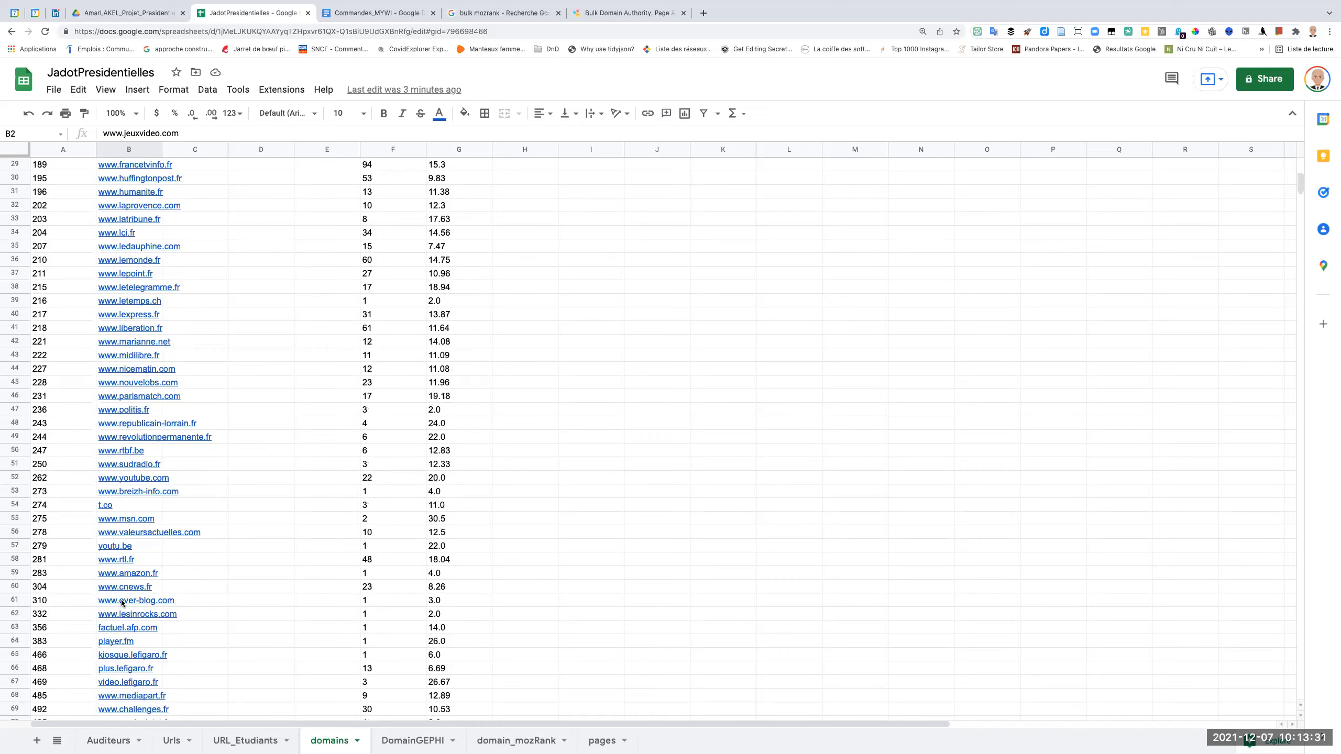
pyautogui.scroll(-14, 122, 603)
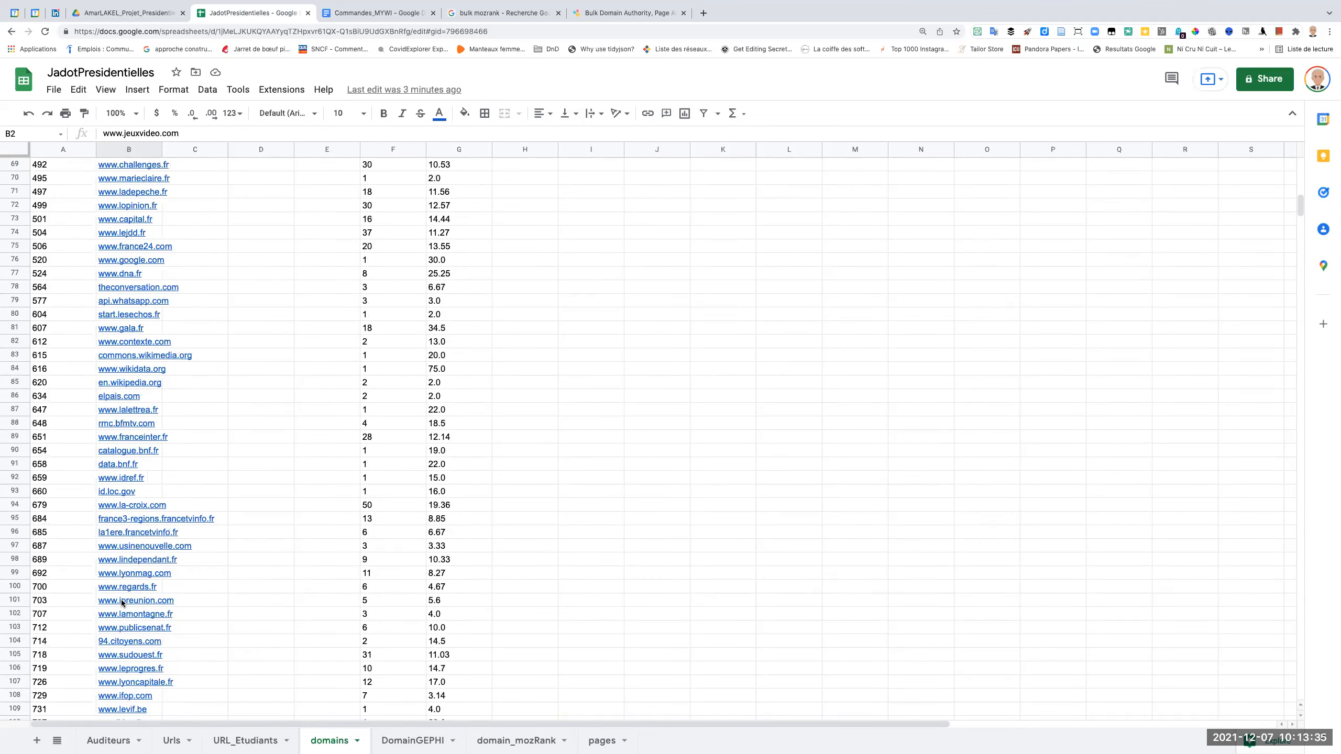
pyautogui.scroll(-9, 121, 603)
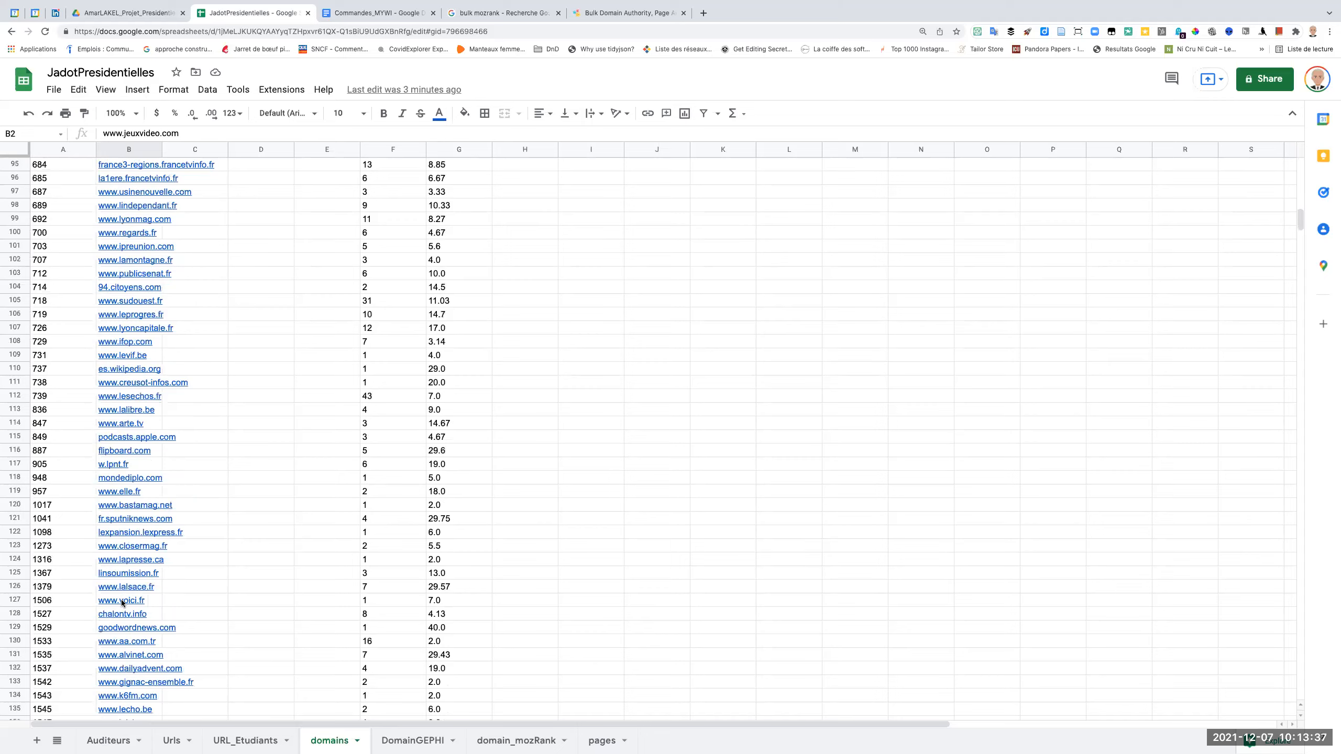
pyautogui.scroll(-15, 122, 602)
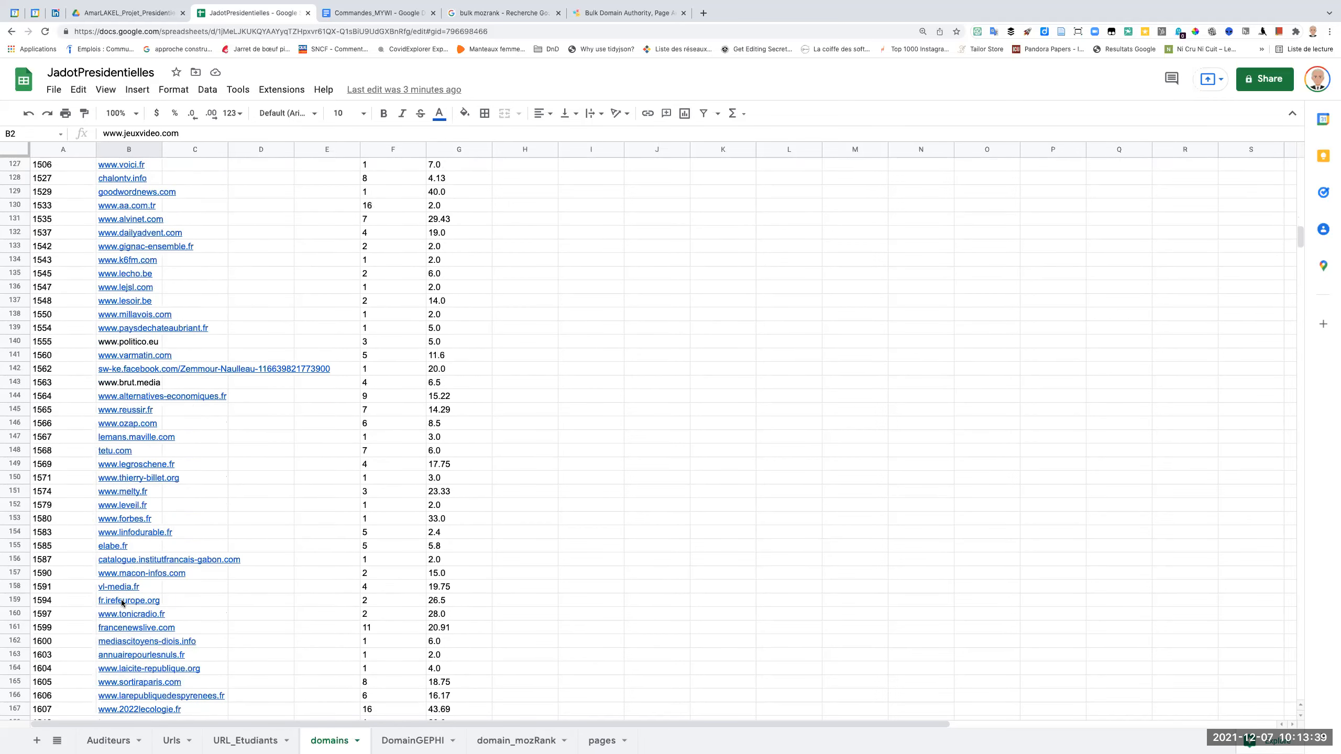
pyautogui.scroll(-9, 122, 603)
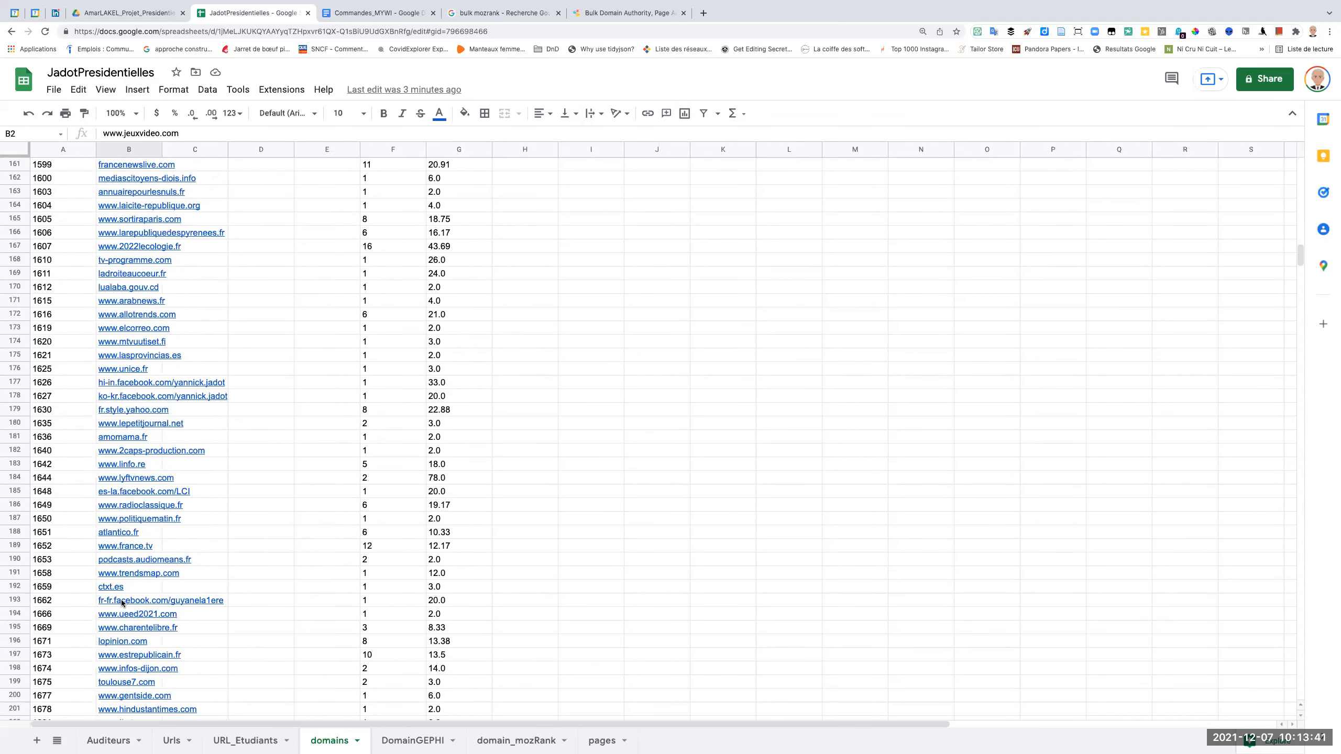
pyautogui.scroll(-1, 121, 603)
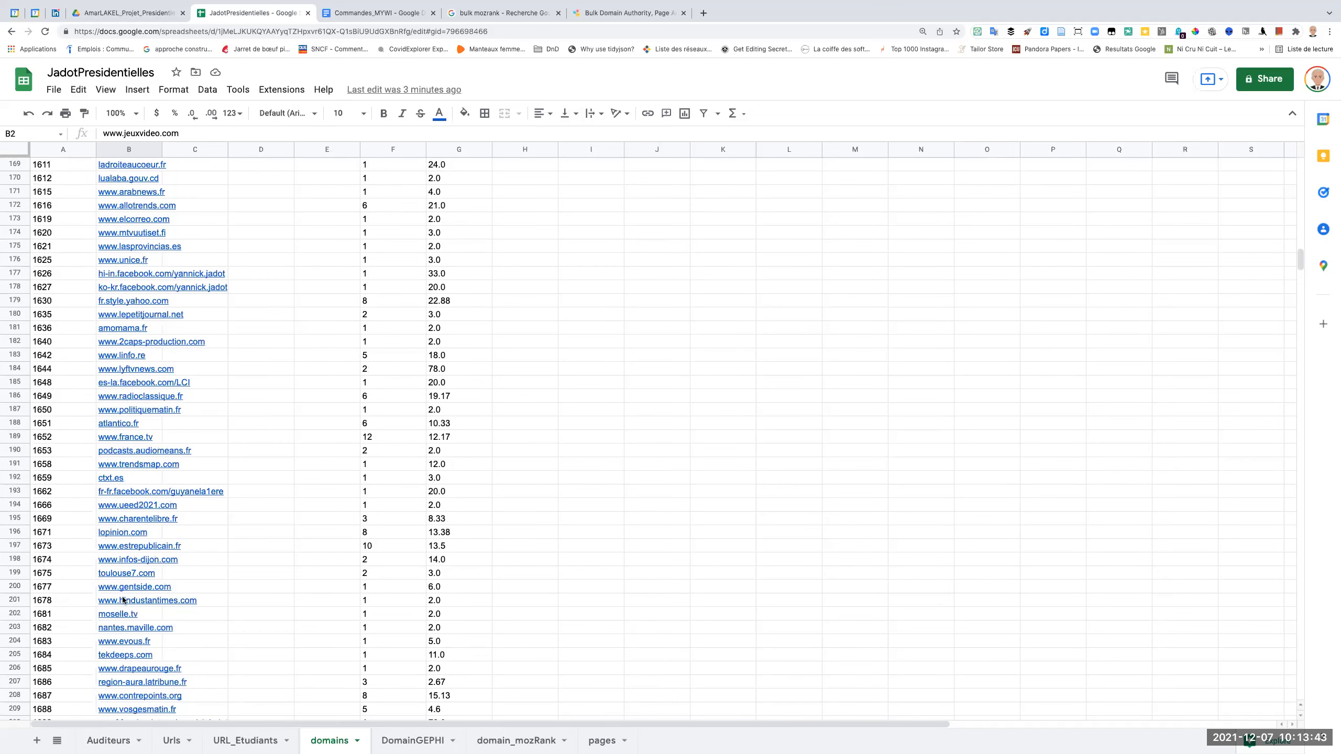
pyautogui.keyDown('shift'); pyautogui.click(135, 586); pyautogui.keyUp('shift')
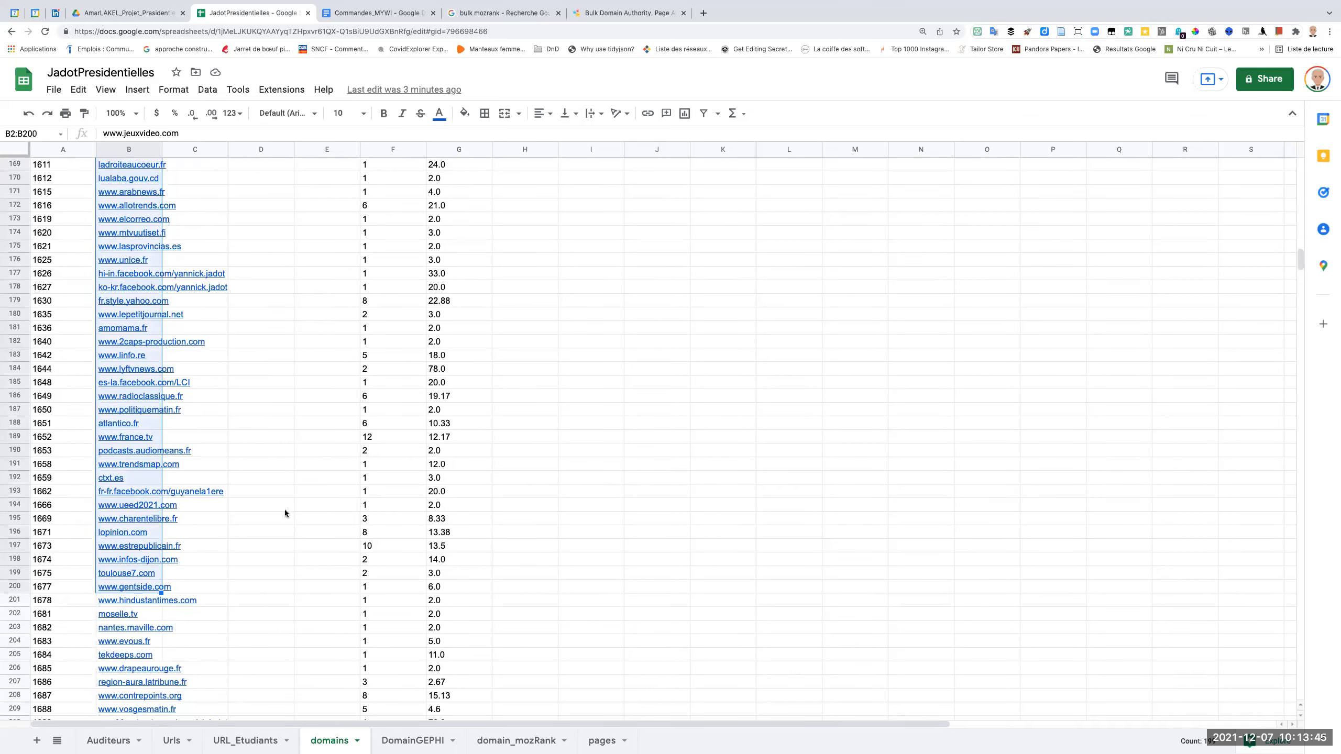
# Try to check the copied domain list with the Bulk SEO Tools MozRank checker, then close it and return to the search results.
pyautogui.click(600, 20)
pyautogui.click(511, 406)
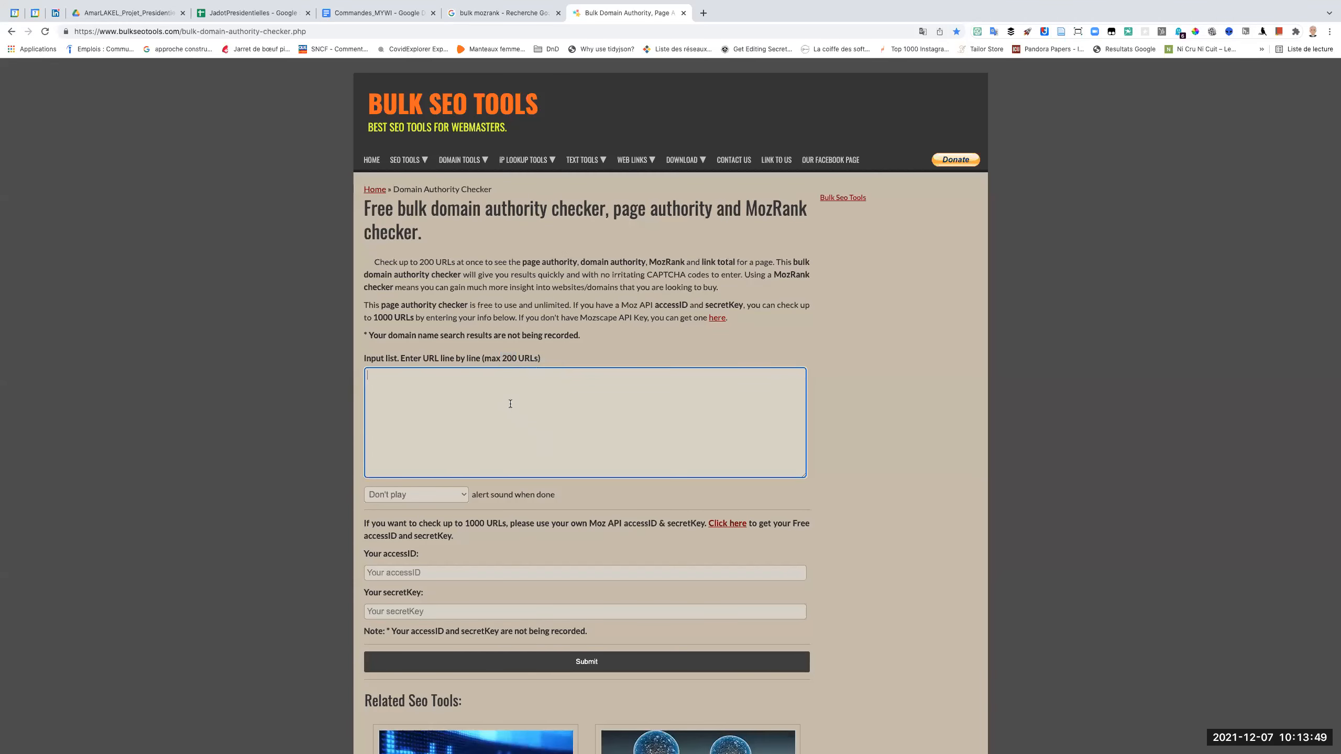
pyautogui.hotkey('ctrl', 'v')
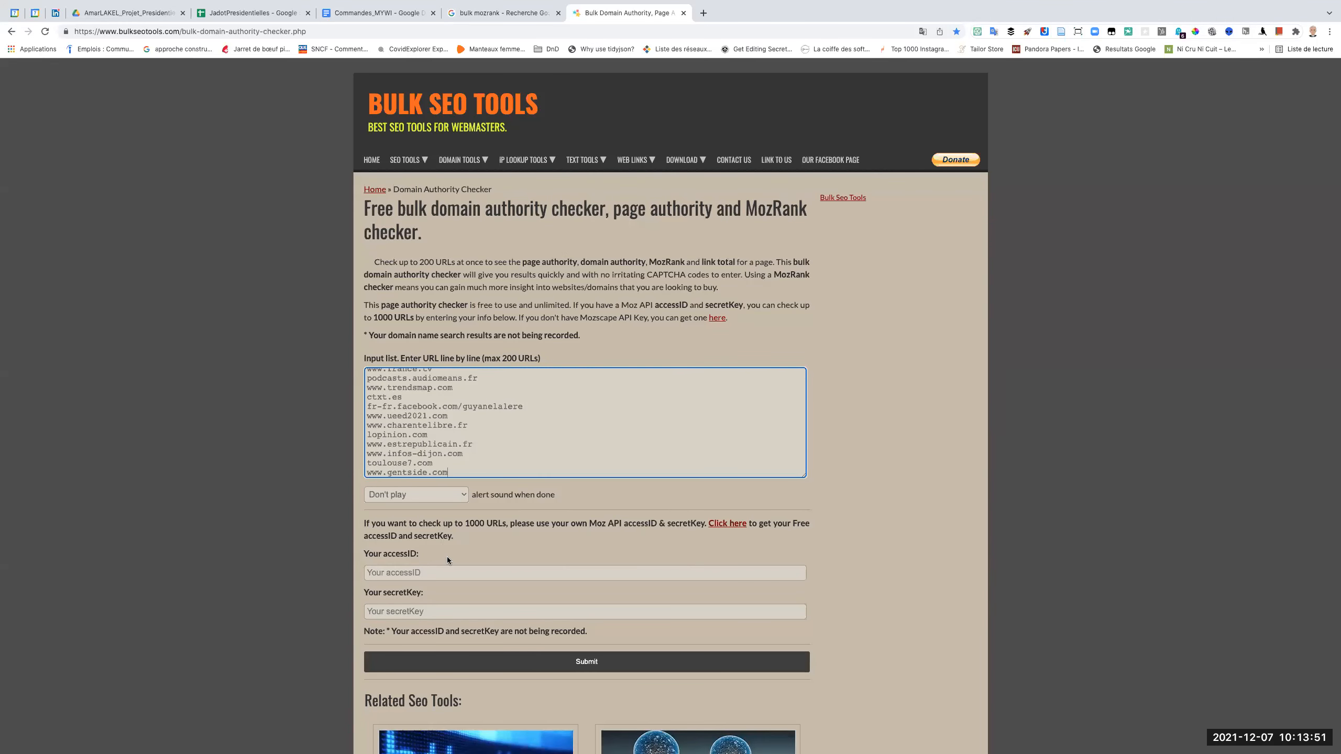
pyautogui.scroll(-3, 447, 556)
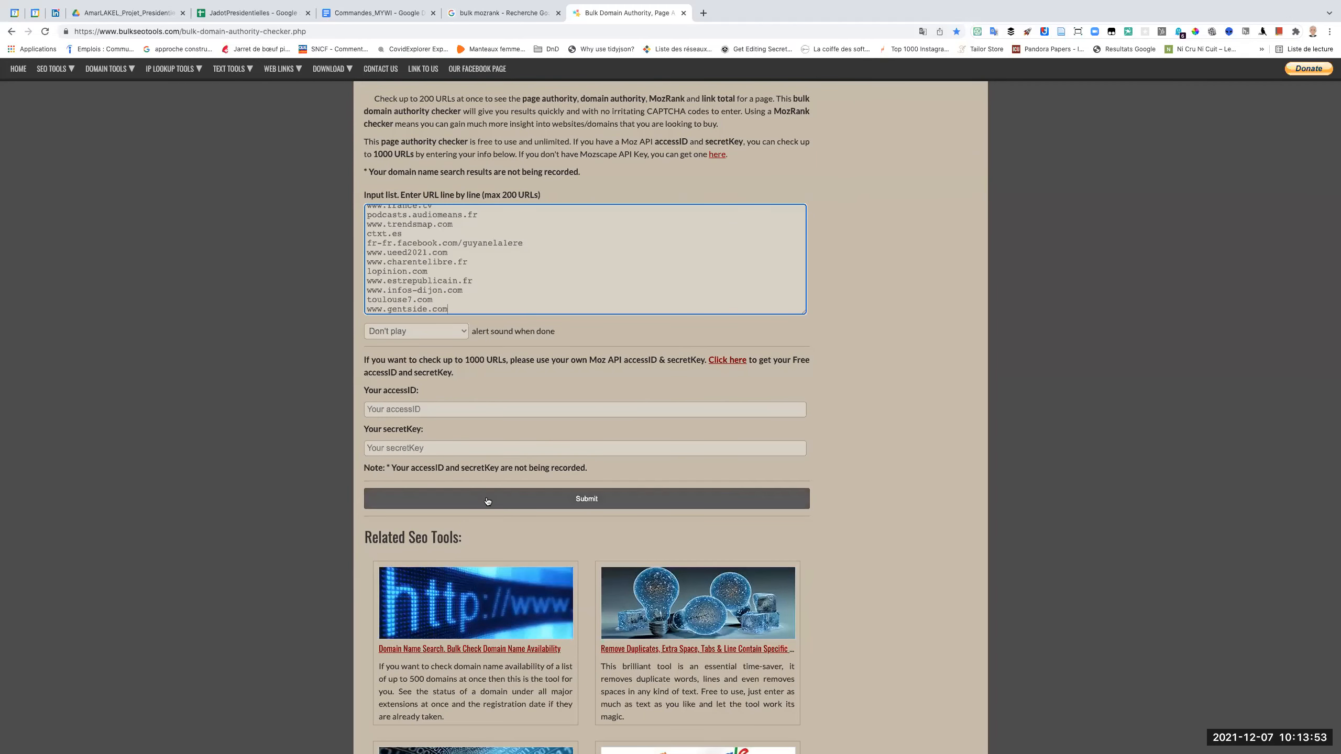
pyautogui.click(487, 500)
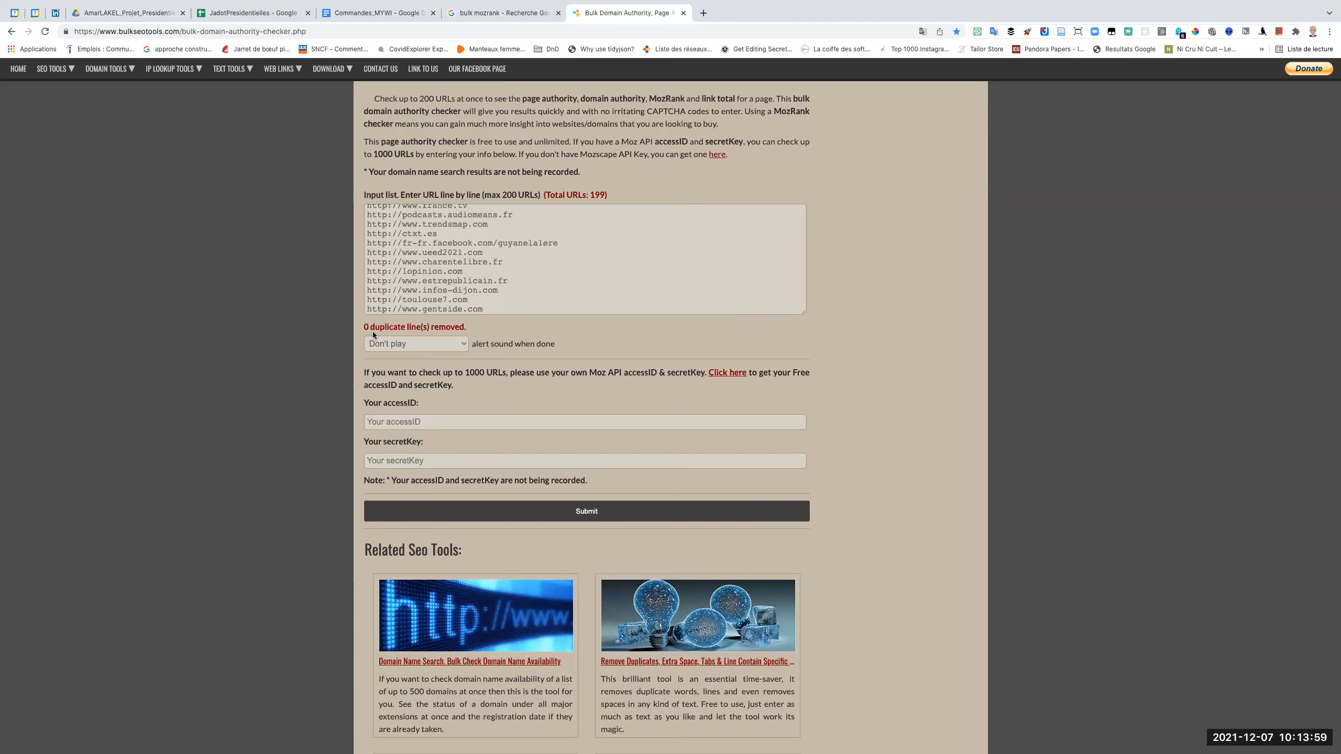
pyautogui.click(596, 515)
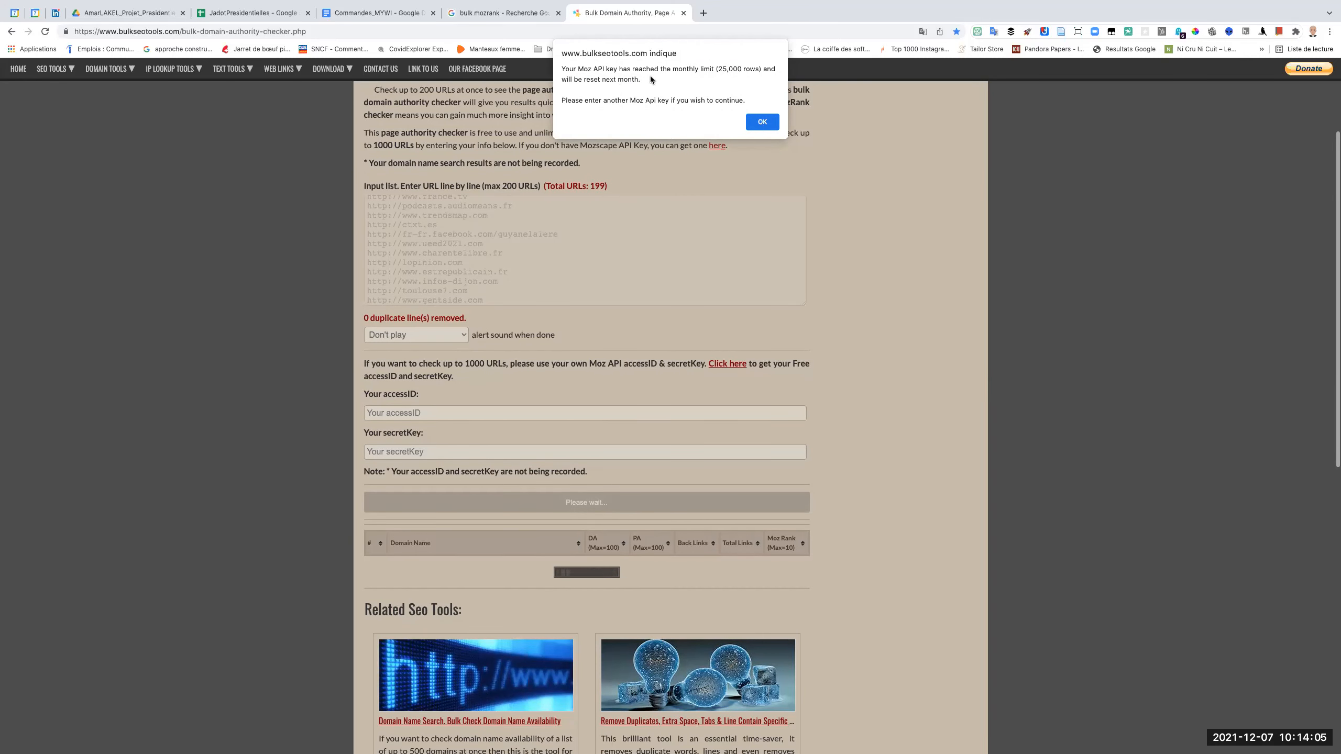
pyautogui.click(761, 123)
pyautogui.scroll(-10, 761, 124)
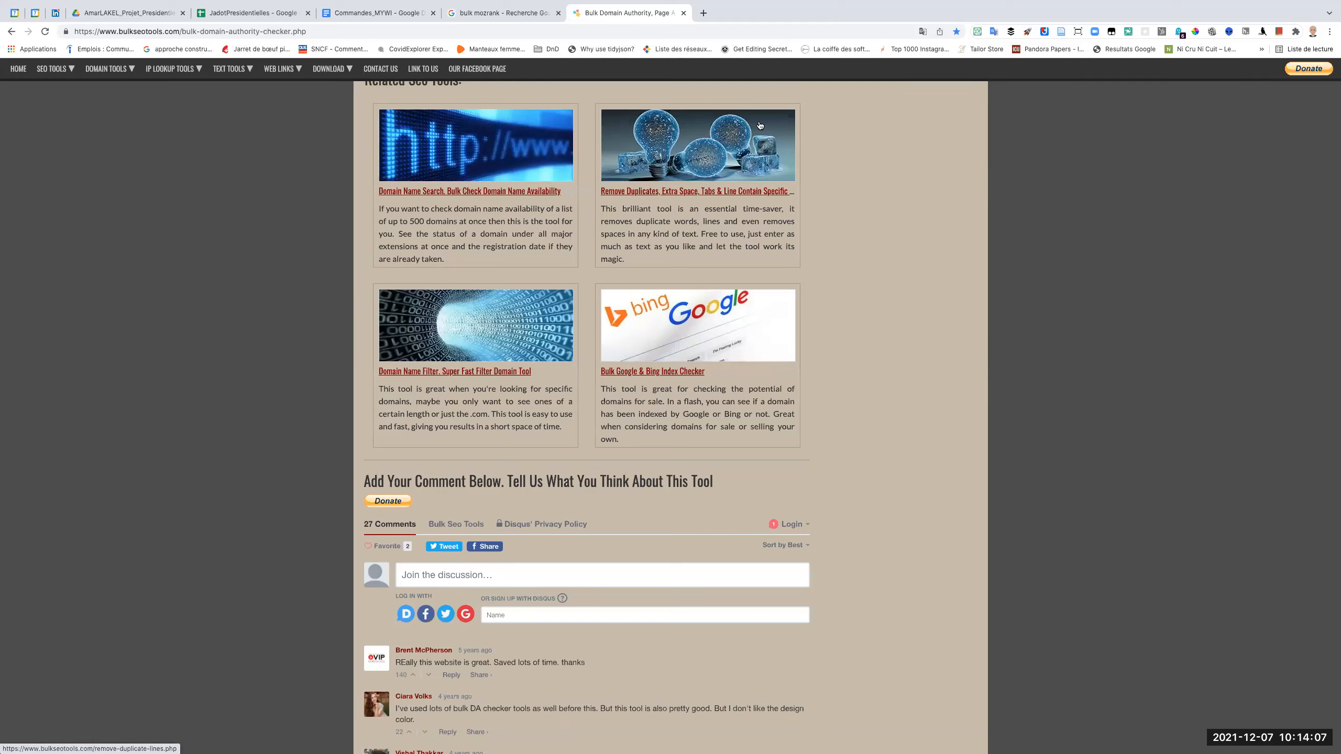
pyautogui.click(683, 13)
pyautogui.scroll(10, 337, 265)
pyautogui.scroll(-1, 325, 292)
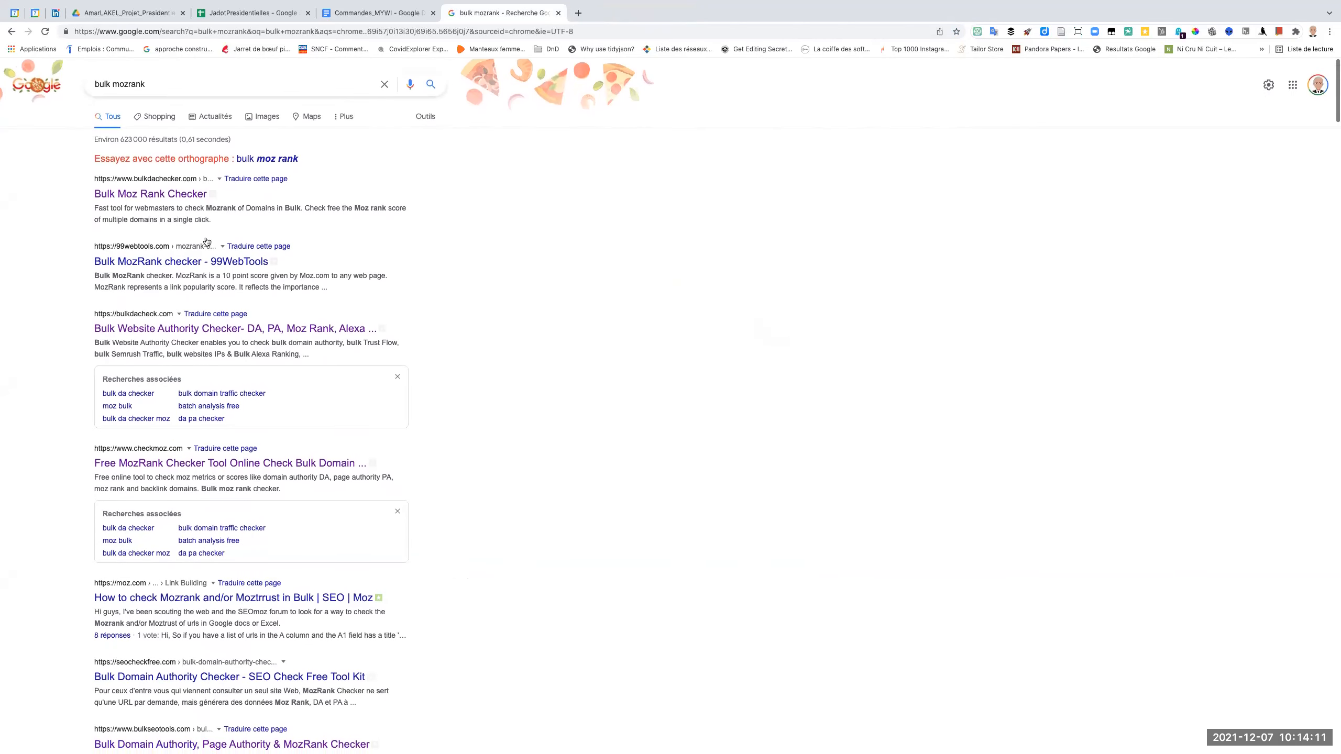
# Open the Bulk Moz Rank Checker on bulkdachecker.com and read its usage instructions, consulting the selected domains in the spreadsheet.
pyautogui.click(161, 193)
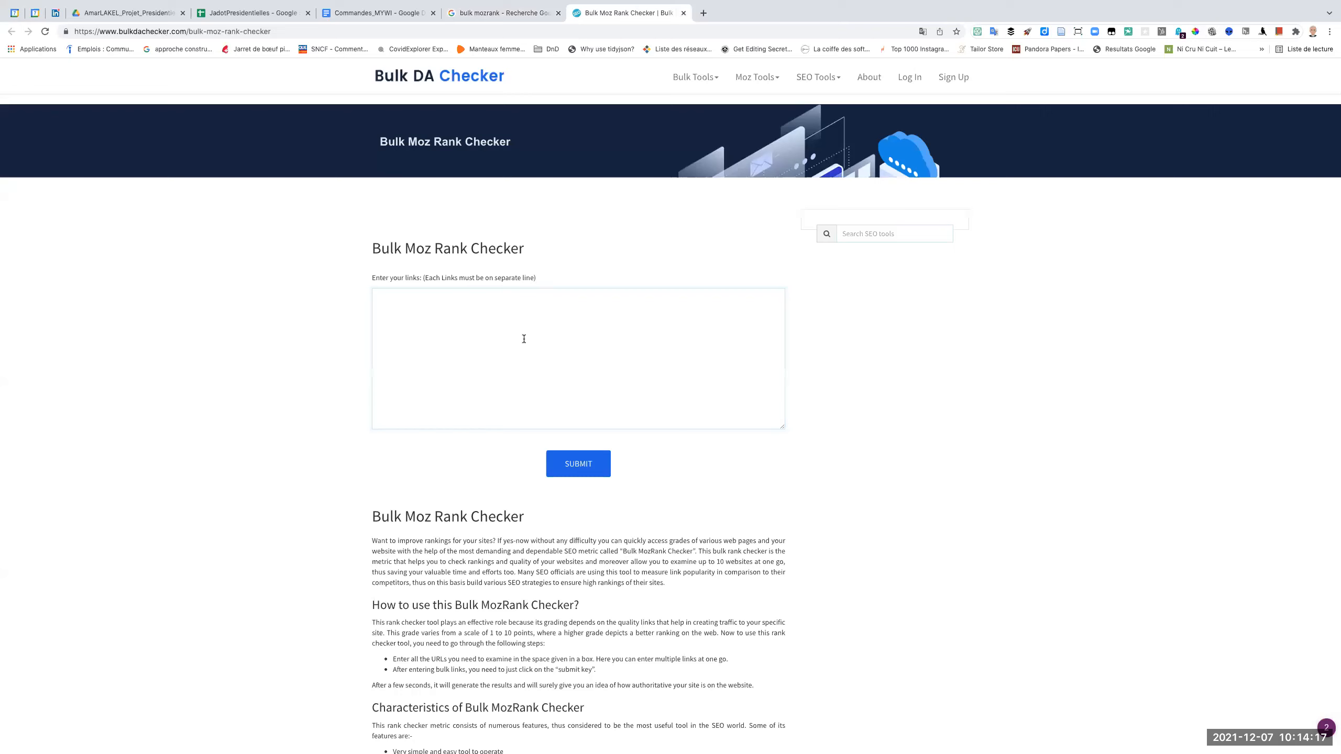
pyautogui.click(224, 14)
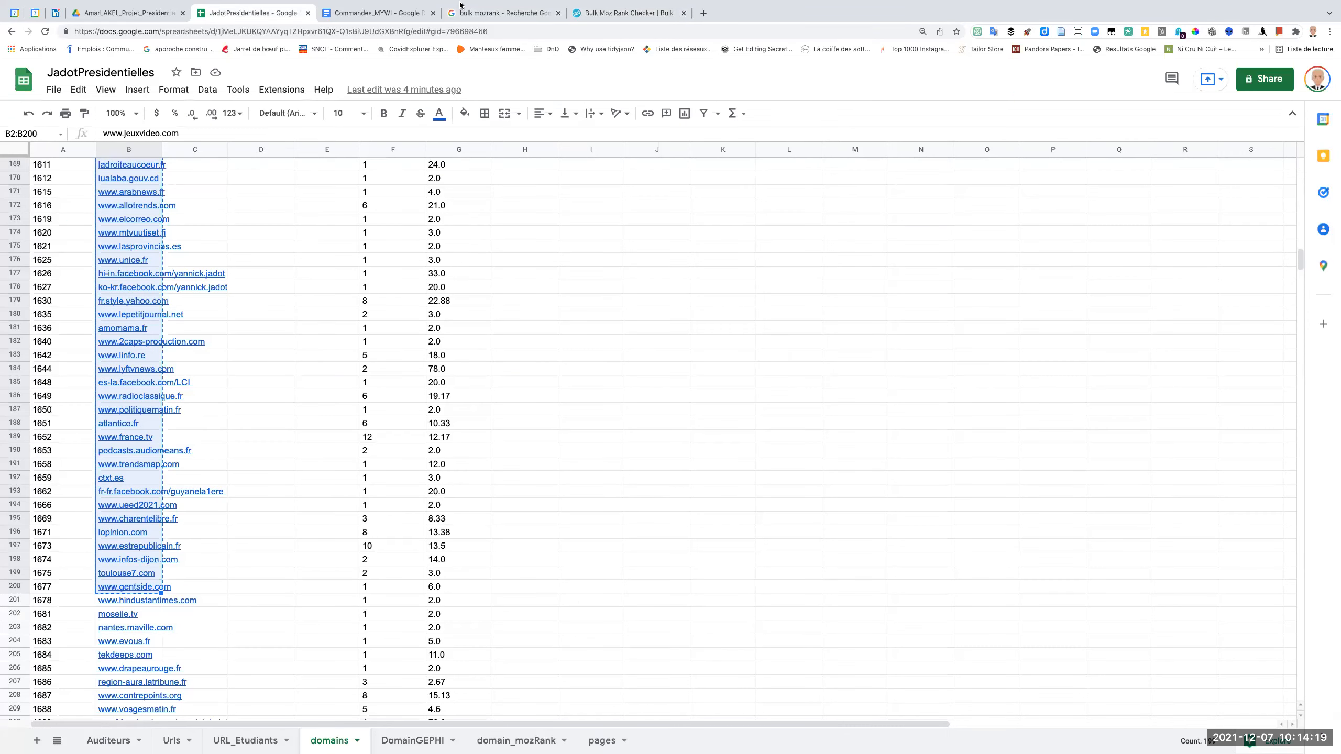
pyautogui.click(590, 13)
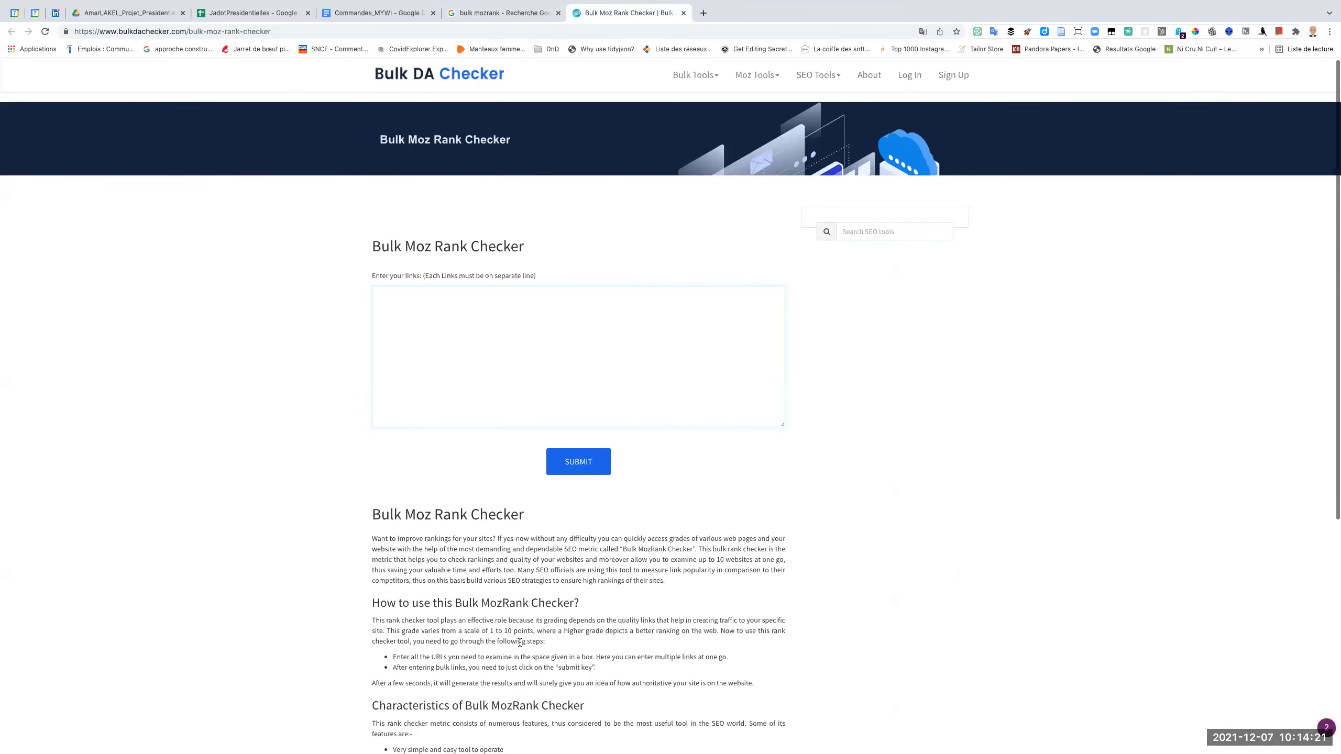
pyautogui.scroll(-1, 520, 643)
pyautogui.scroll(-3, 519, 643)
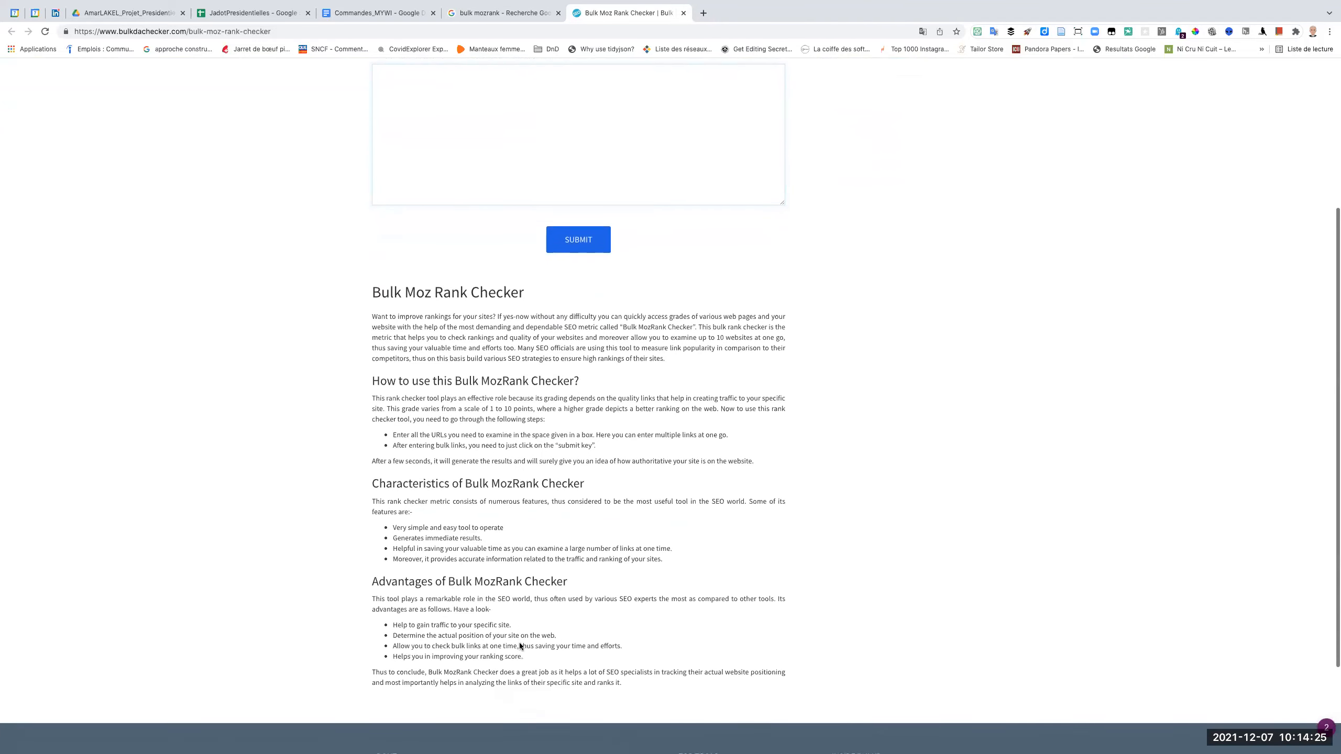
pyautogui.scroll(4, 520, 643)
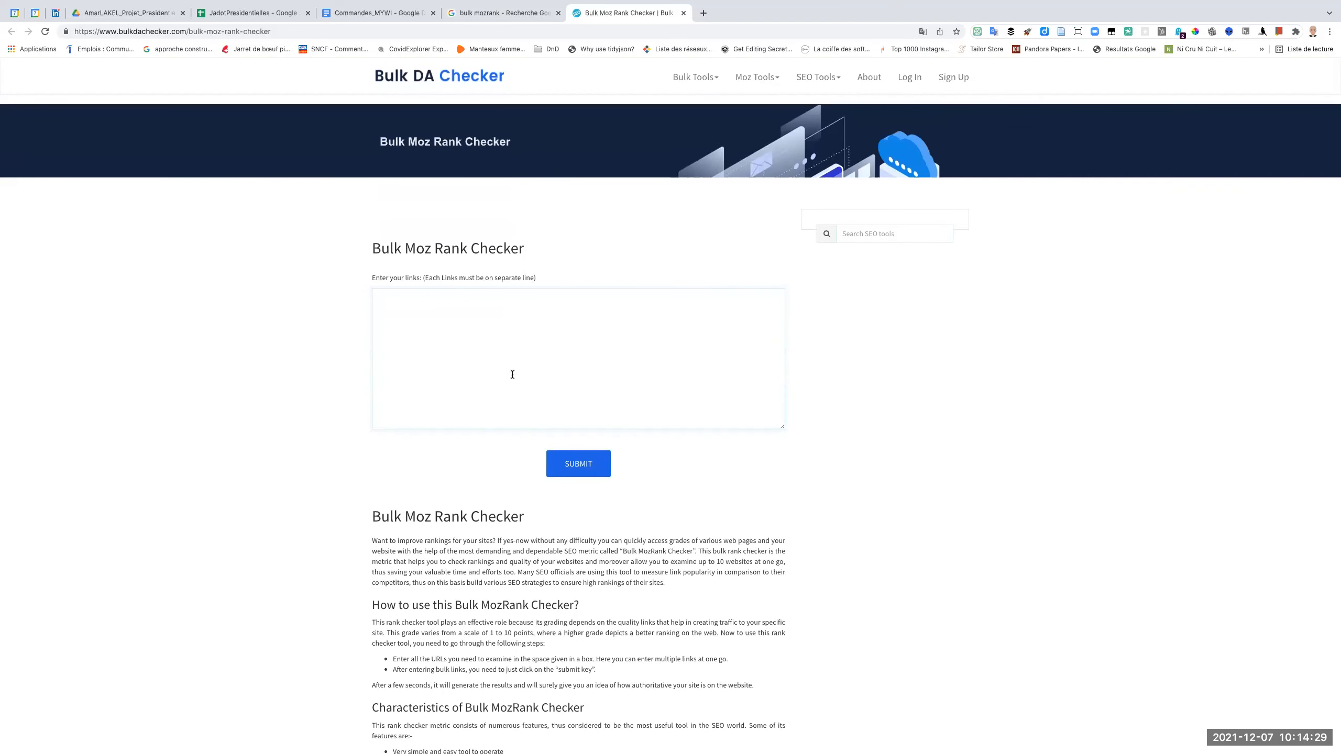
# Submit the copied domain list to the Bulk Moz Rank Checker and review the Moz Rank table.
pyautogui.click(468, 293)
pyautogui.press('super+v')
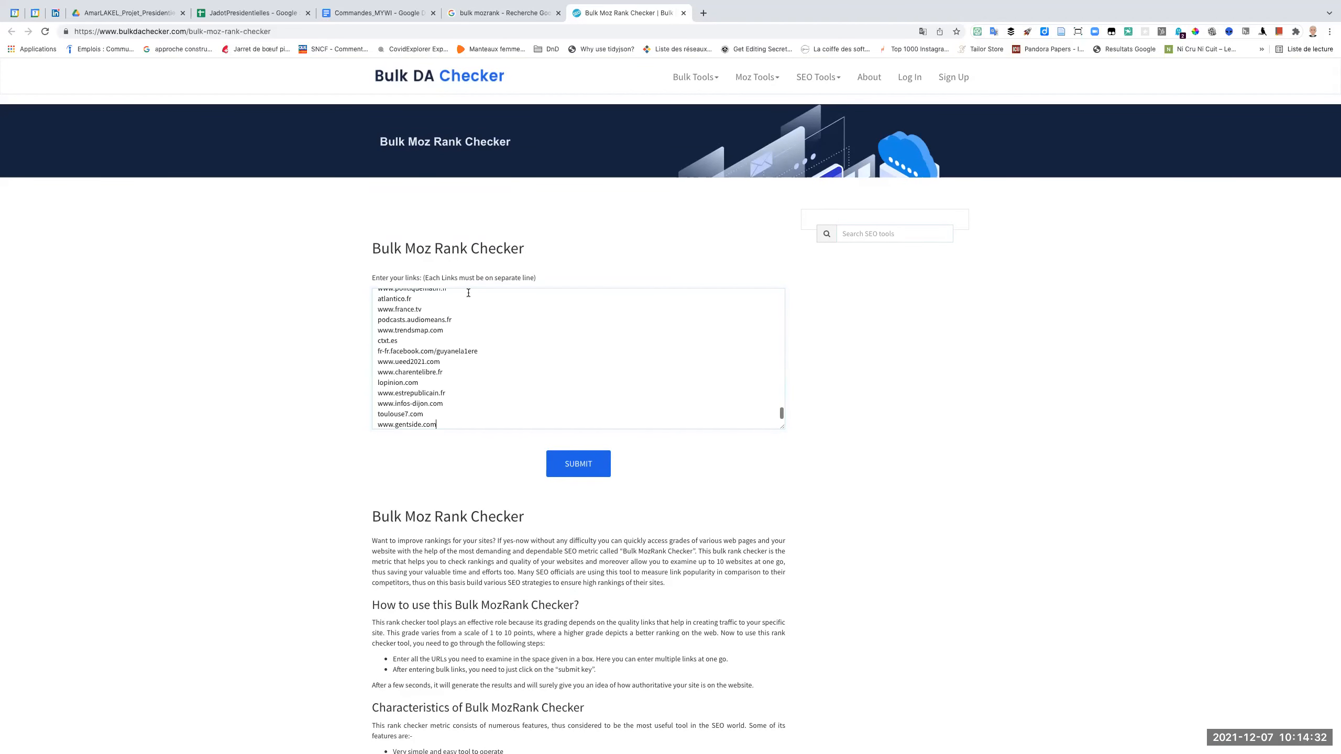
pyautogui.click(580, 463)
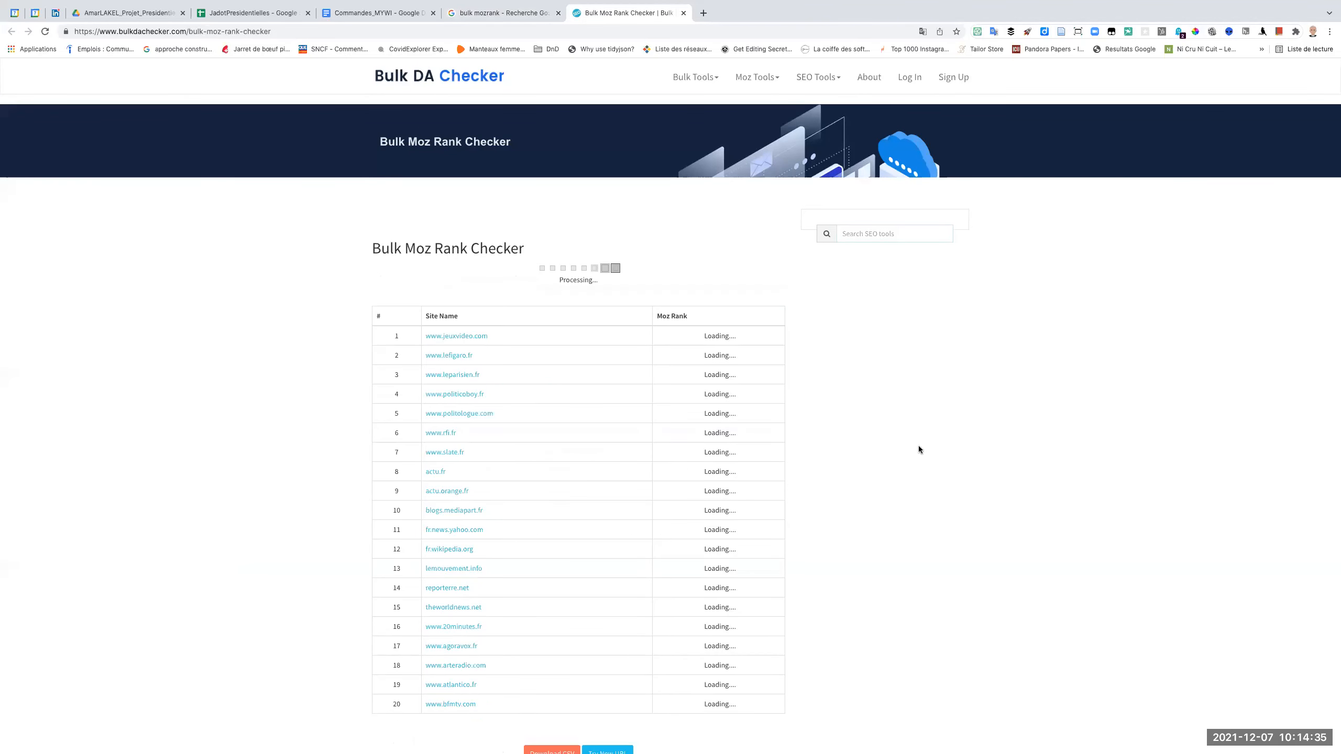
pyautogui.scroll(-5, 918, 447)
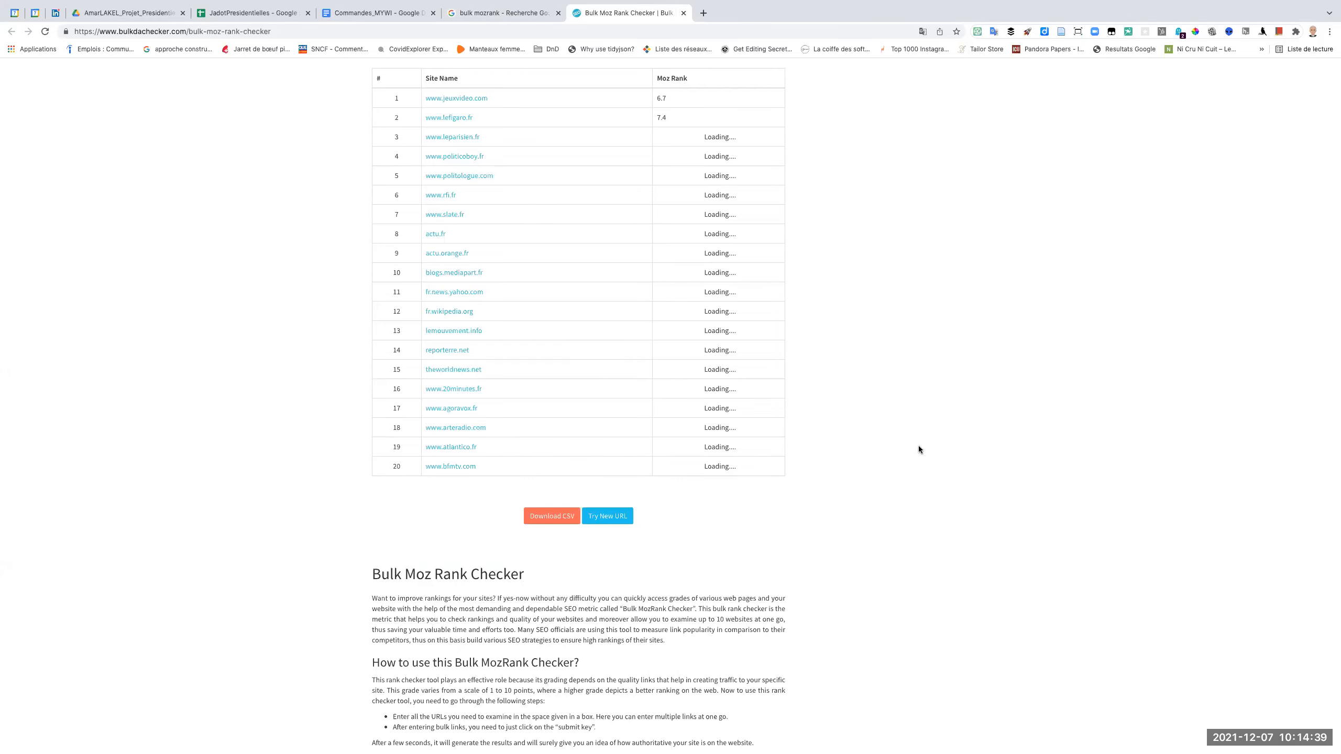
pyautogui.scroll(3, 919, 450)
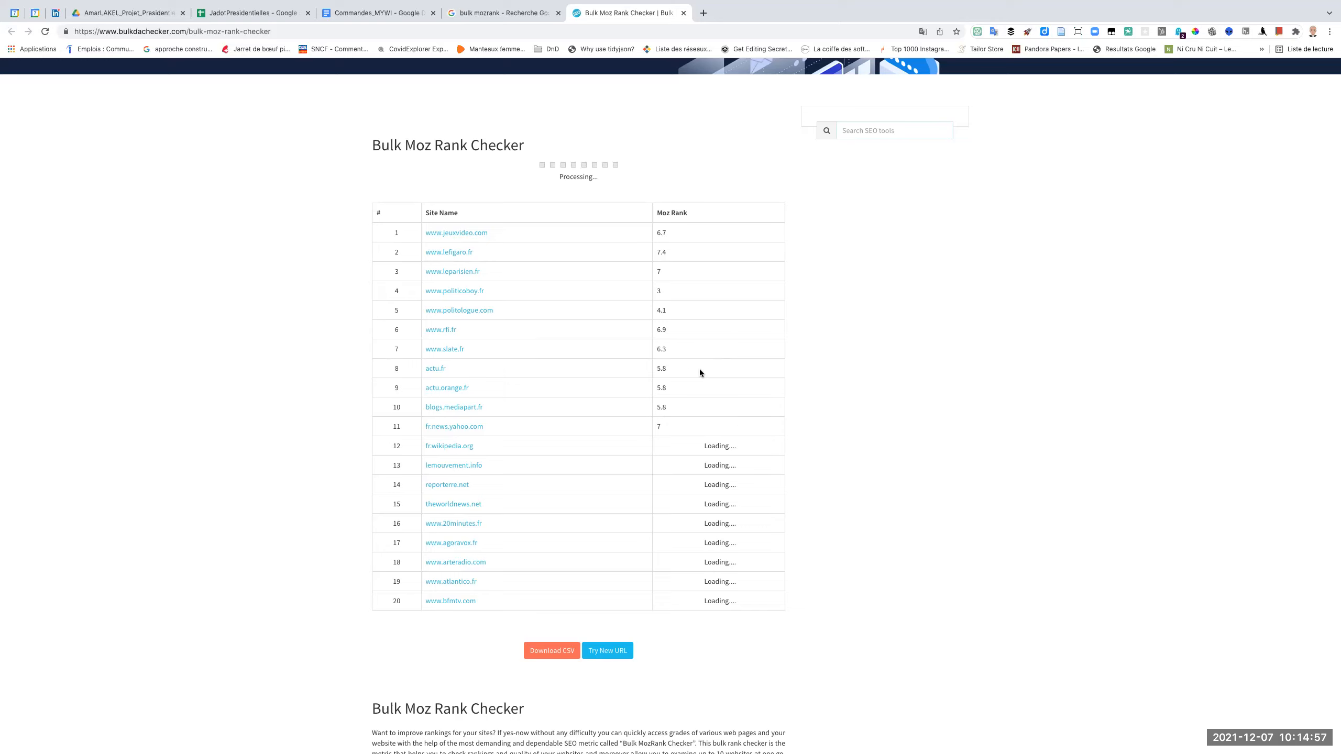
# Inspect the free Domain Analysis tool on moz.com in a new tab, then close it and the Bulk Moz Rank Checker.
pyautogui.click(703, 13)
pyautogui.write('moz')
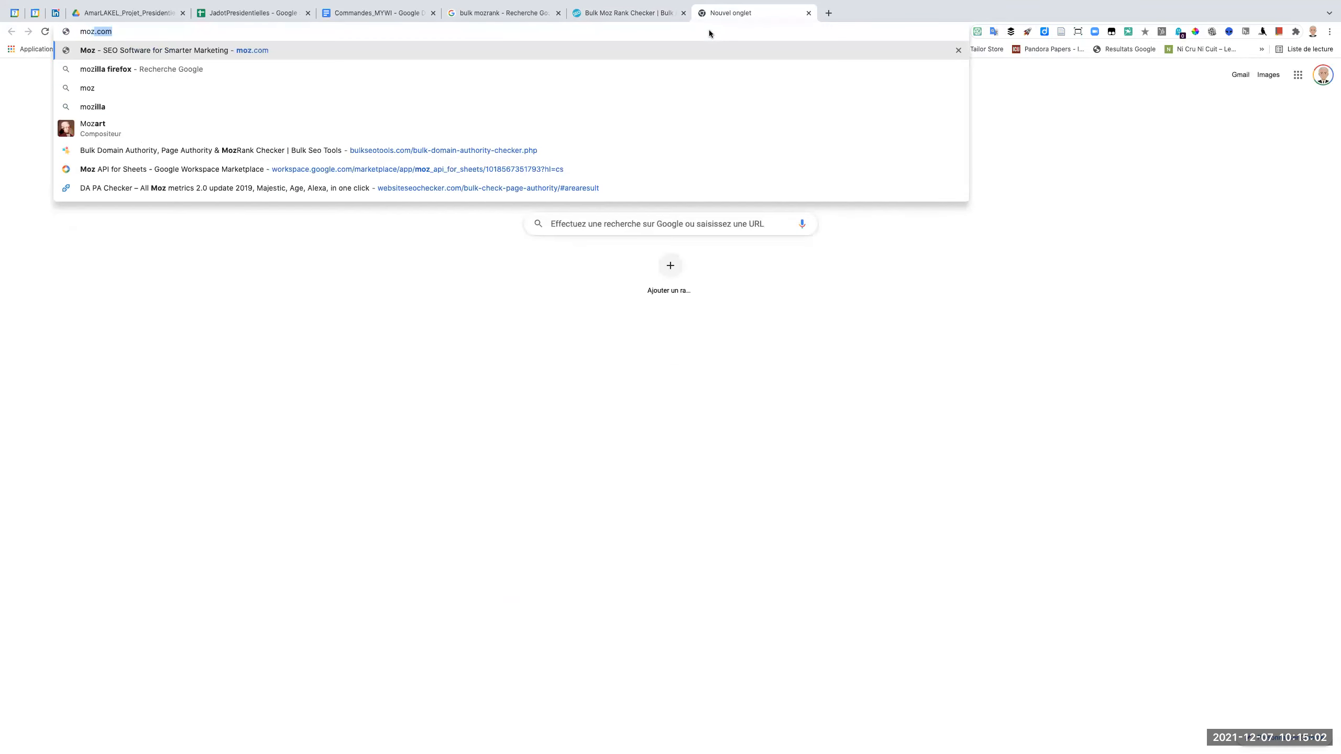
pyautogui.press('Return')
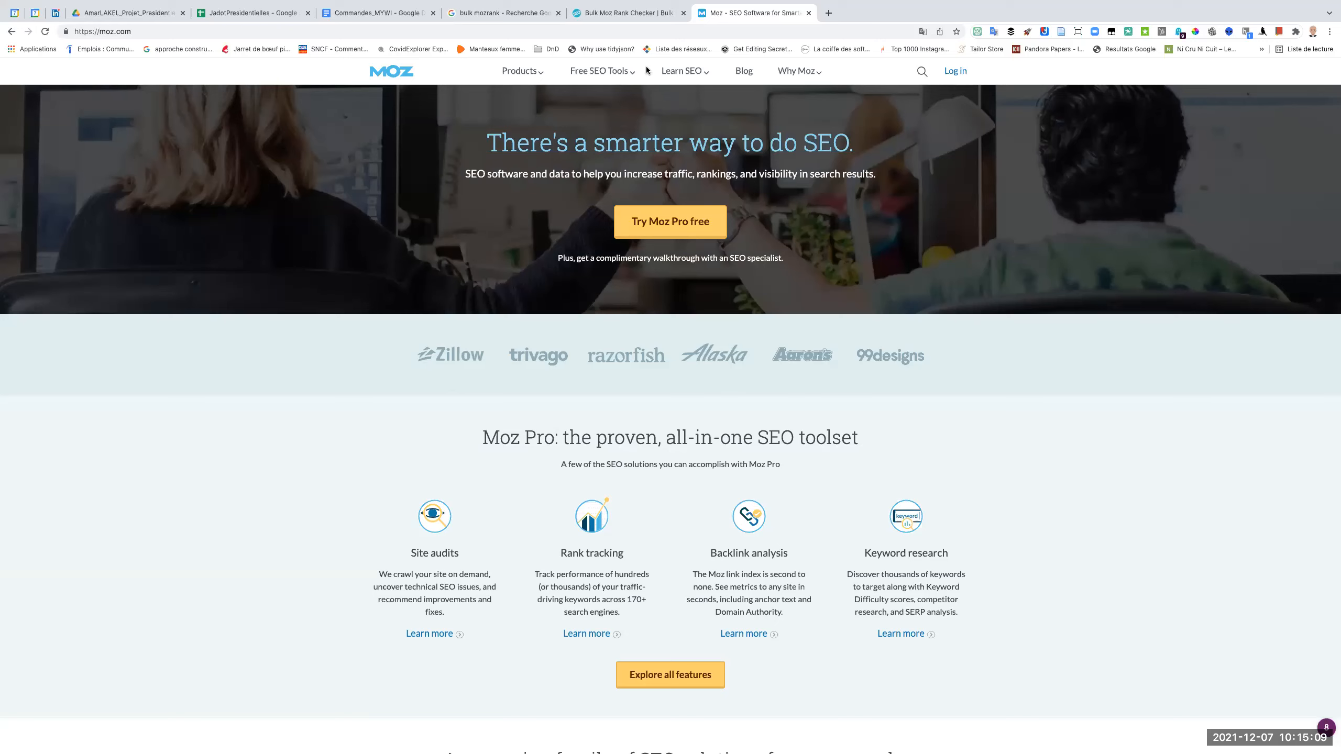
pyautogui.click(629, 76)
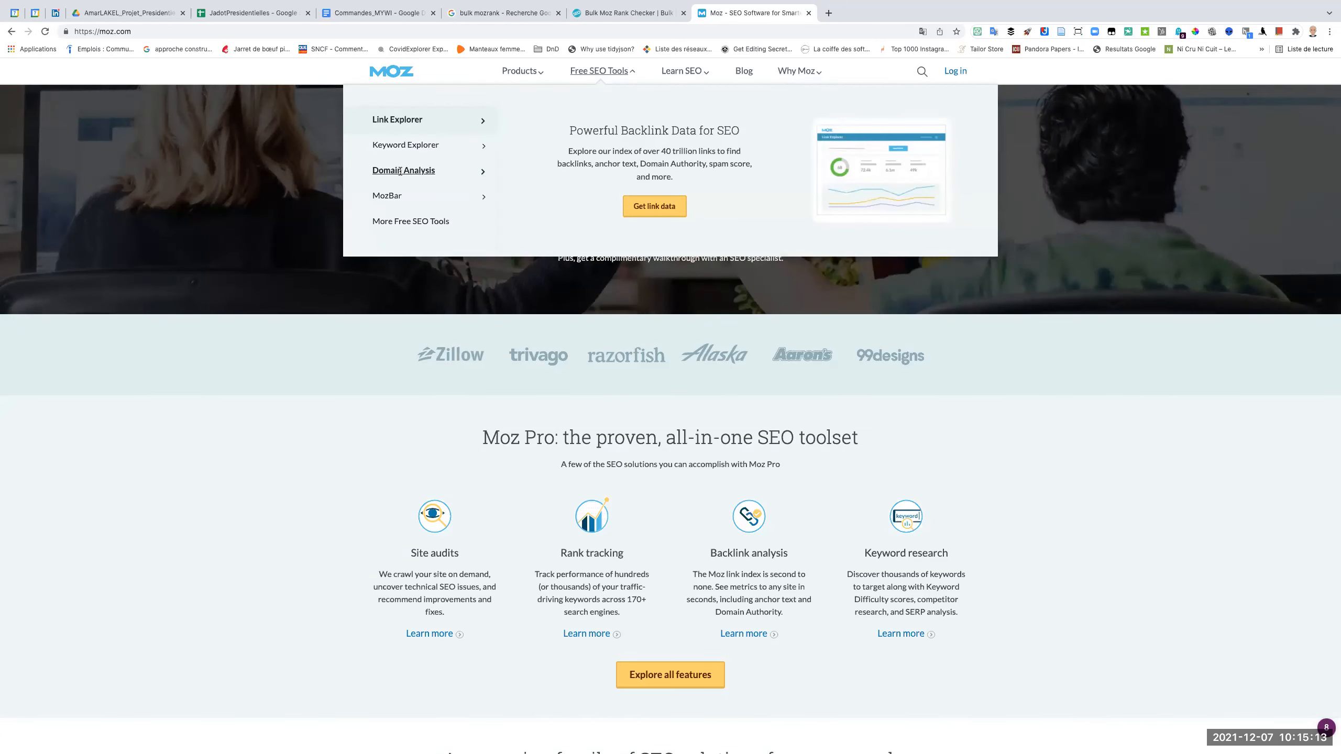
pyautogui.moveTo(401, 173)
pyautogui.click(641, 202)
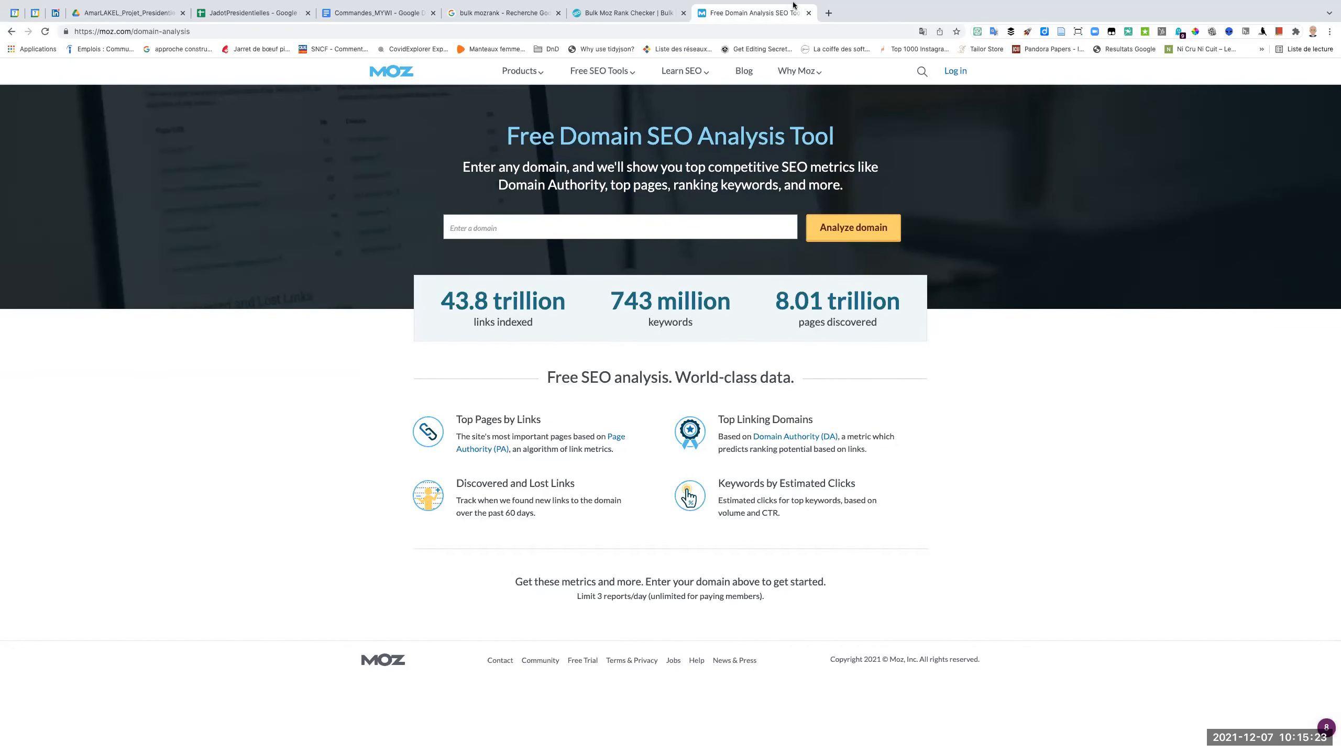
pyautogui.click(808, 13)
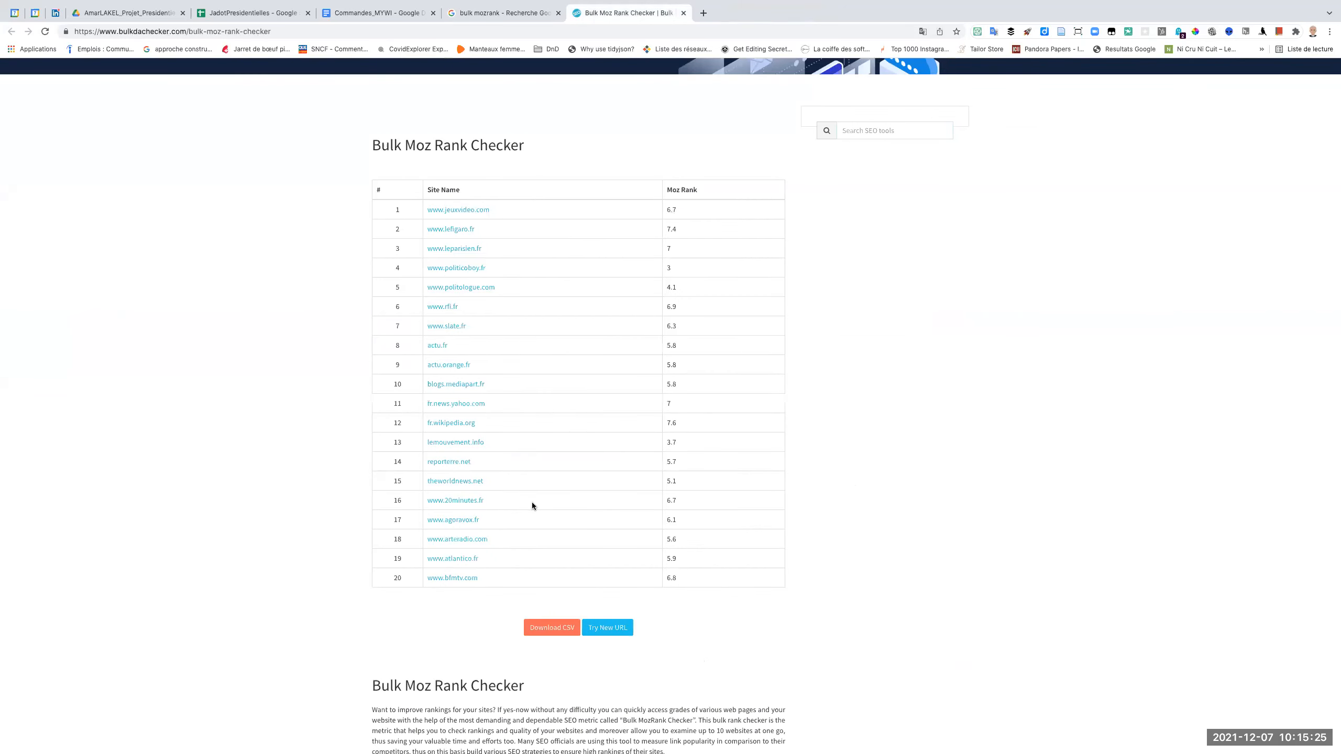
pyautogui.click(683, 13)
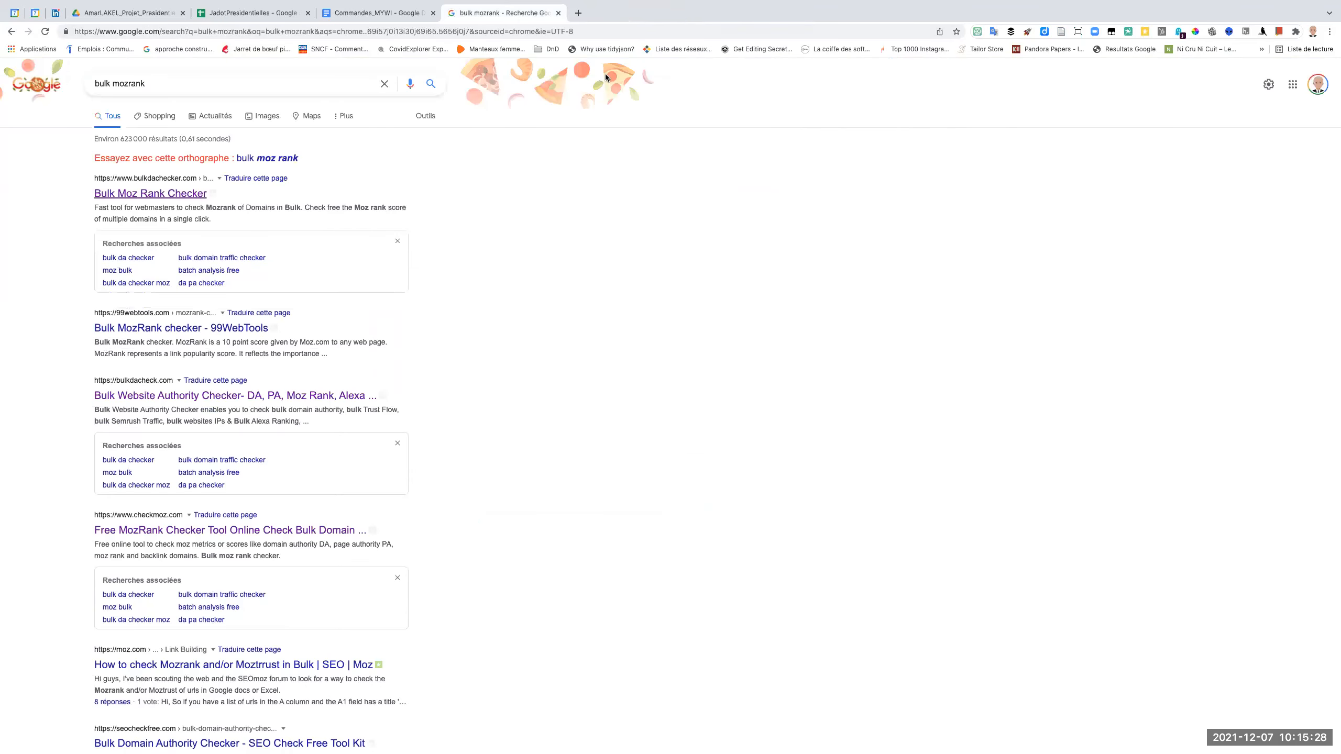
# Try to check the copied domain list with the 99webTools Bulk MozRank checker, and close it along with the search results.
pyautogui.click(200, 331)
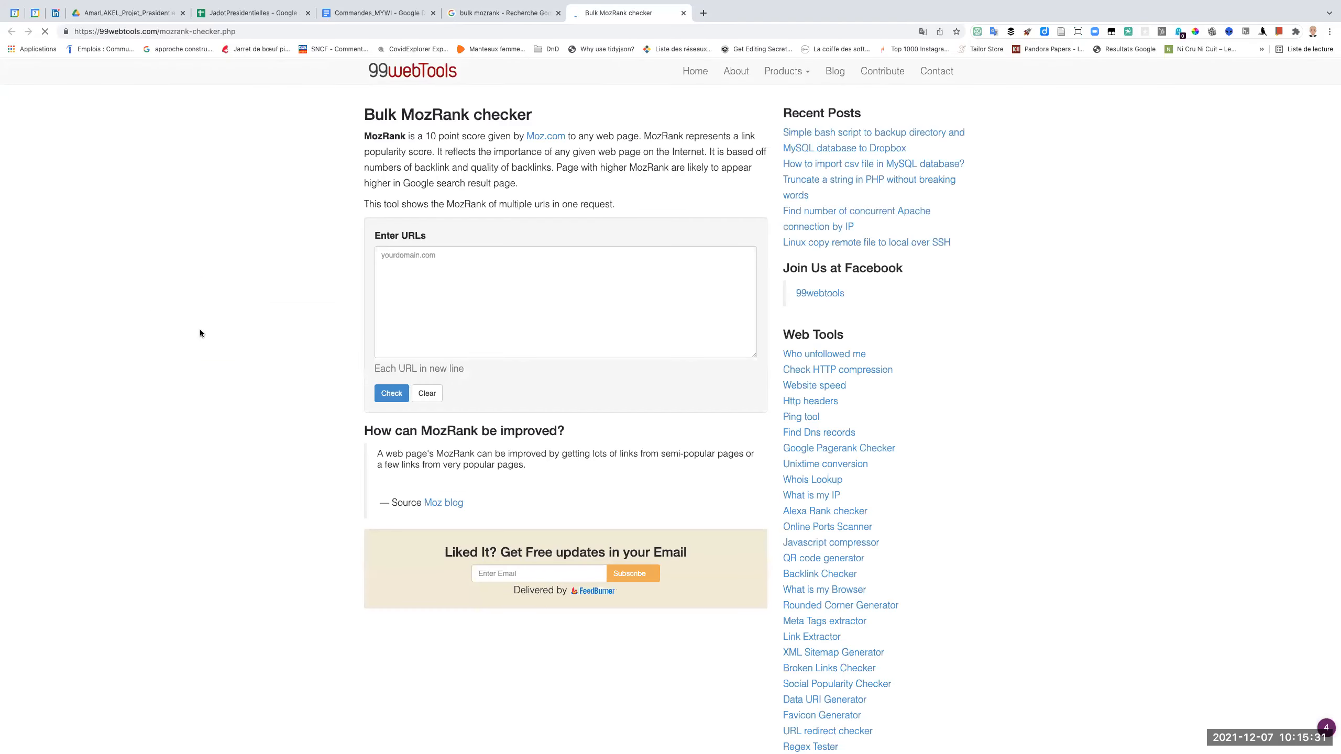
pyautogui.click(400, 284)
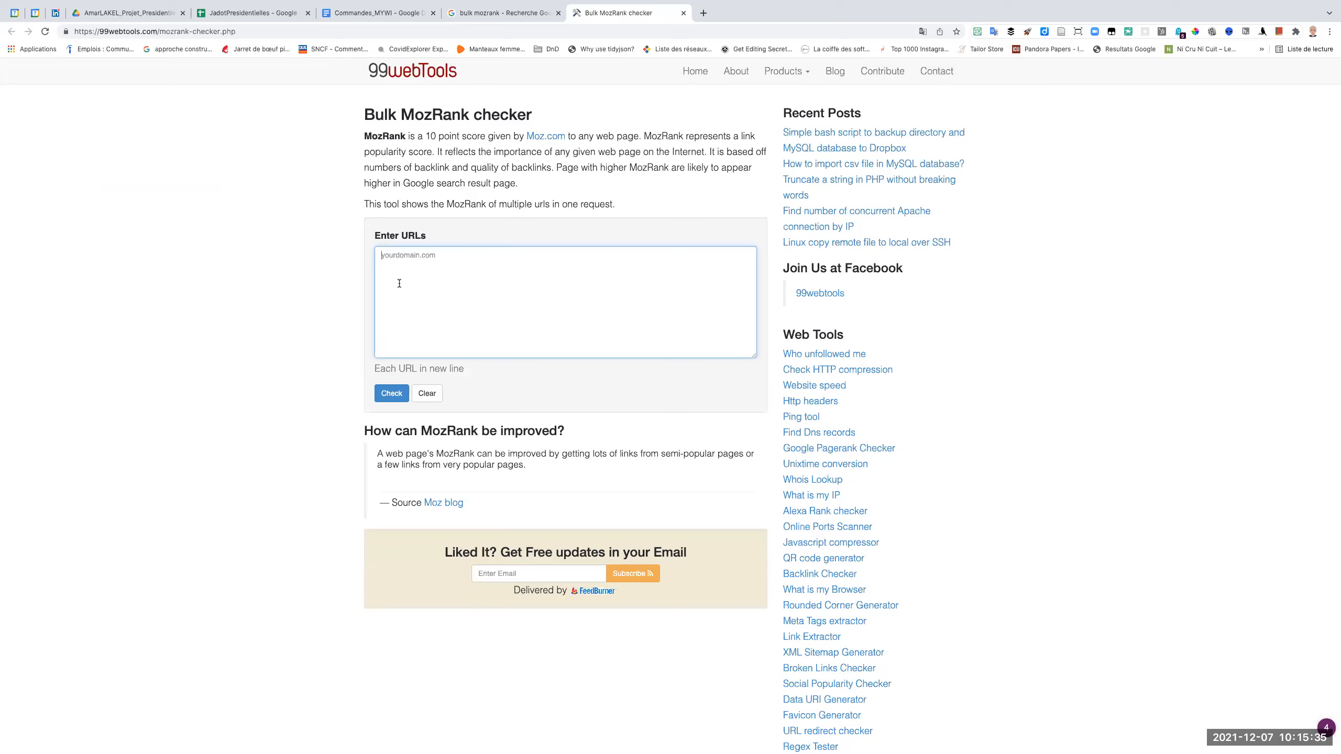
pyautogui.hotkey('ctrl', 'v')
pyautogui.click(393, 394)
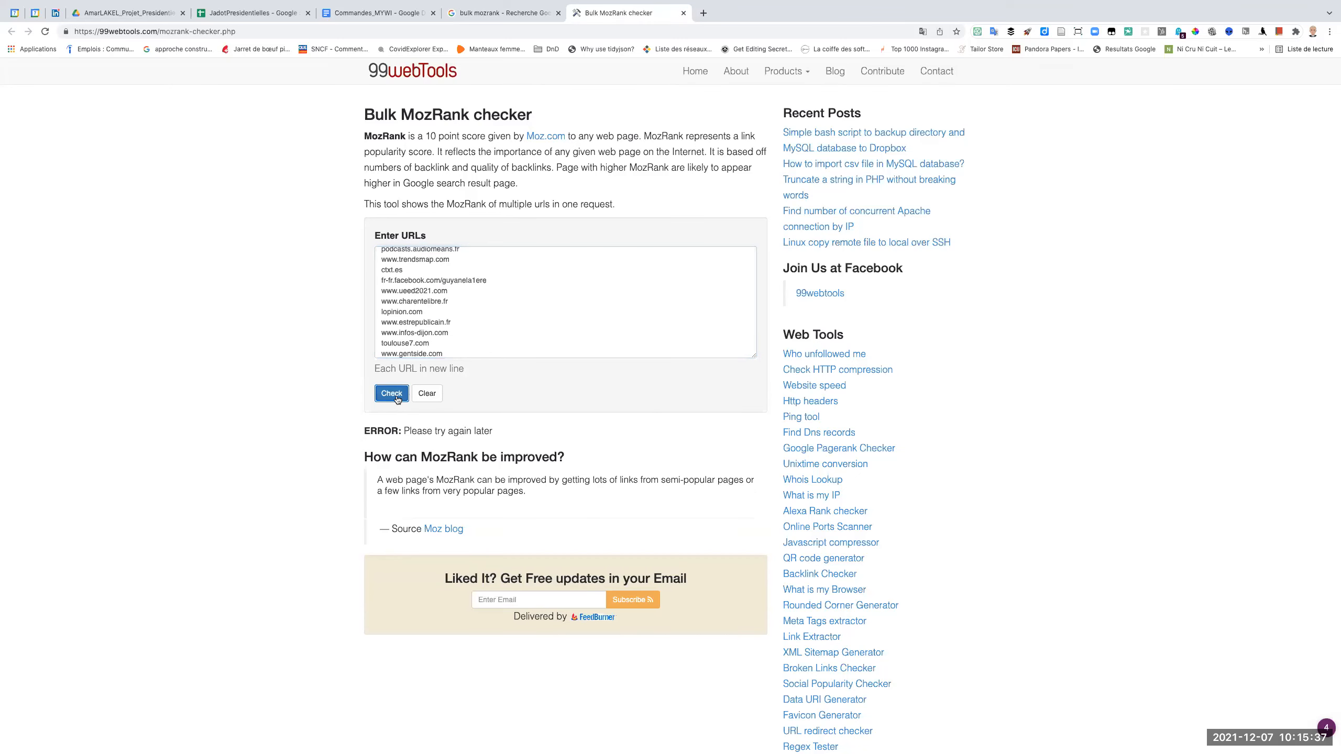
pyautogui.click(683, 13)
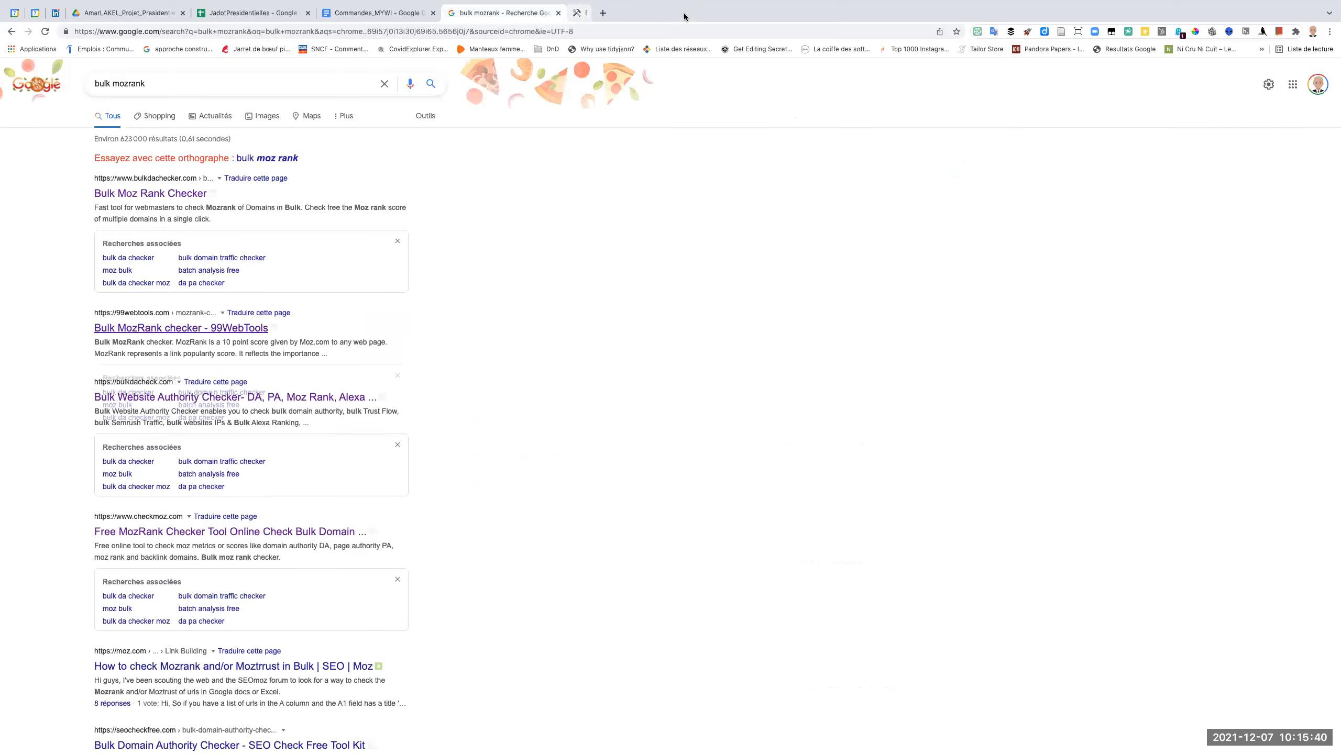
pyautogui.click(558, 15)
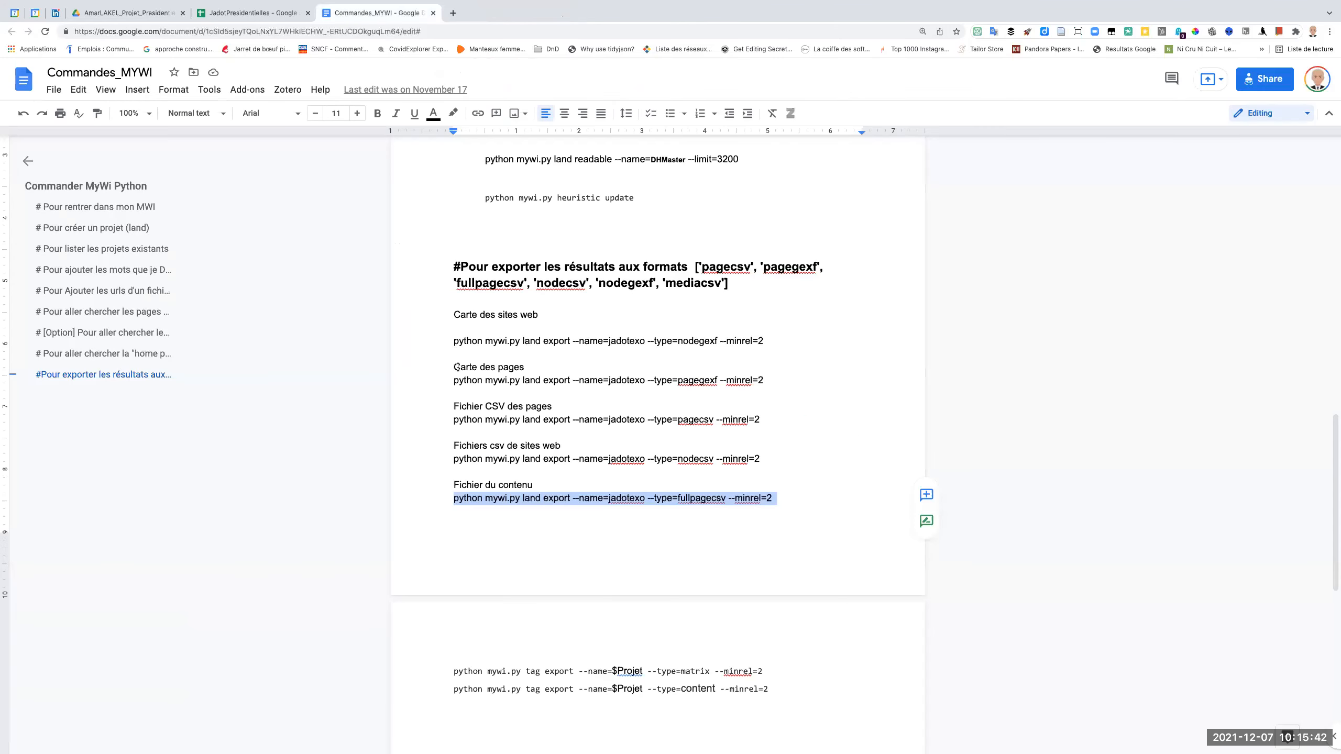
# Return to the JadotPresidentielles spreadsheet and examine the authority, link and Moz Rank column headers on the domain_mozRank sheet.
pyautogui.click(265, 16)
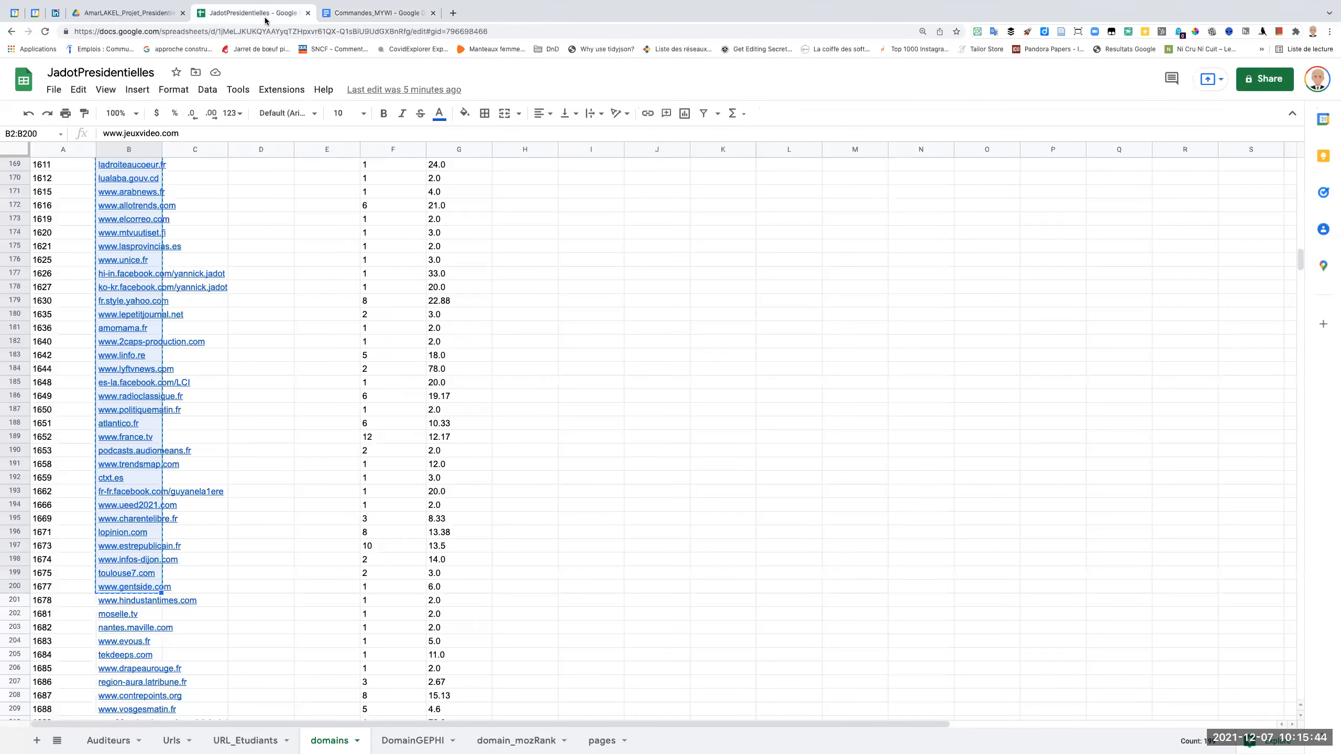
pyautogui.click(521, 743)
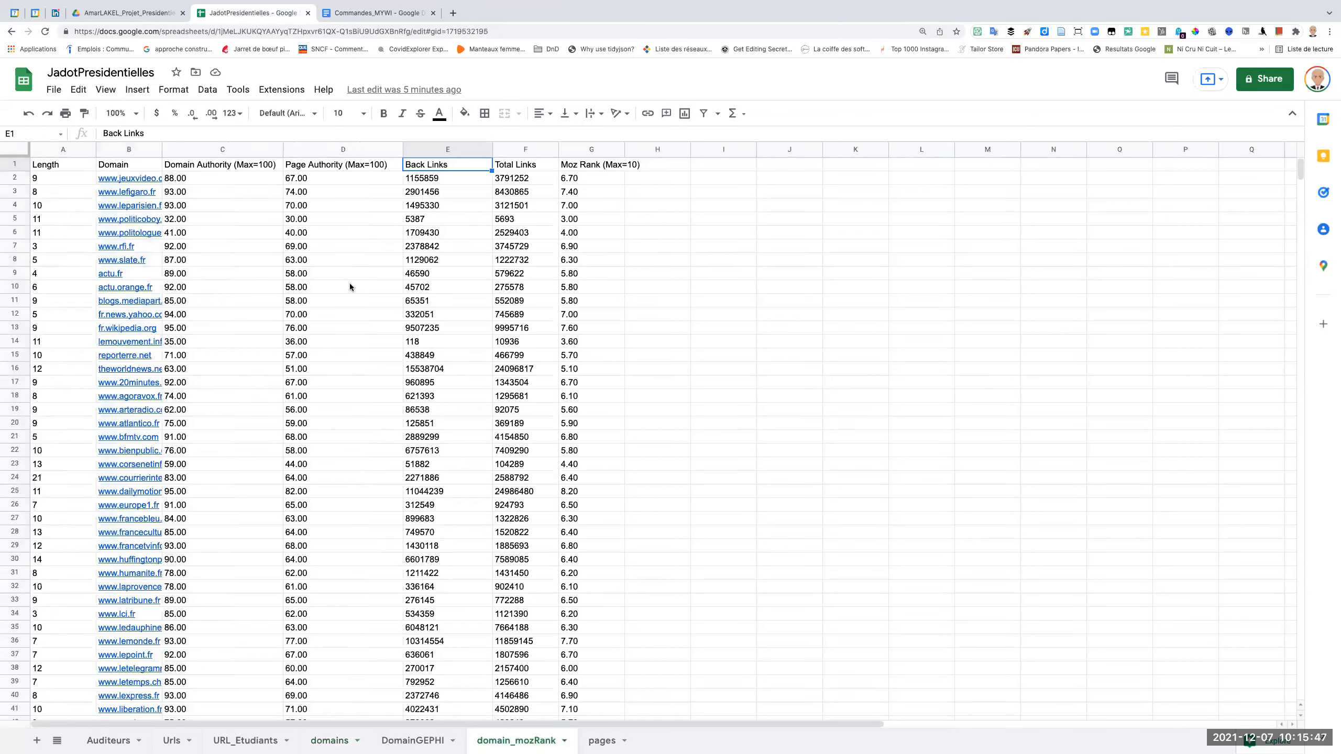
pyautogui.click(508, 165)
pyautogui.click(583, 167)
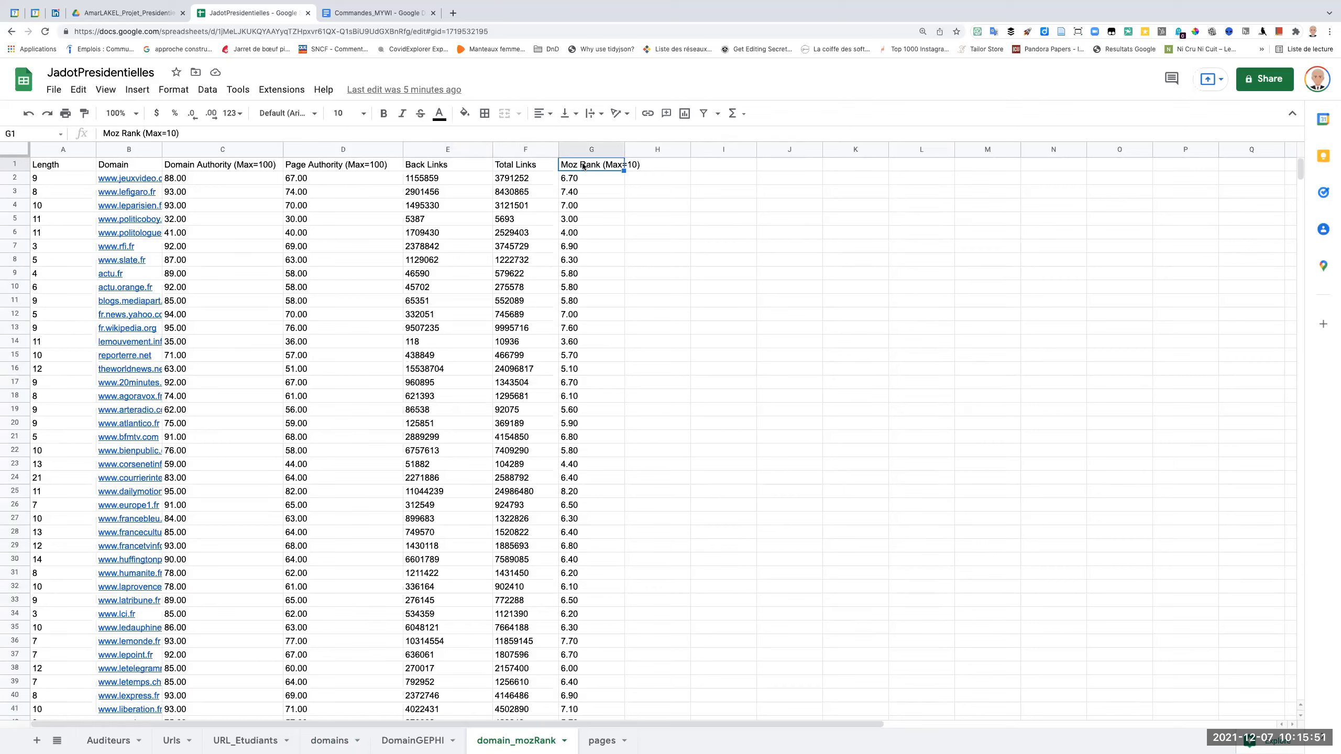
pyautogui.click(423, 170)
pyautogui.click(349, 169)
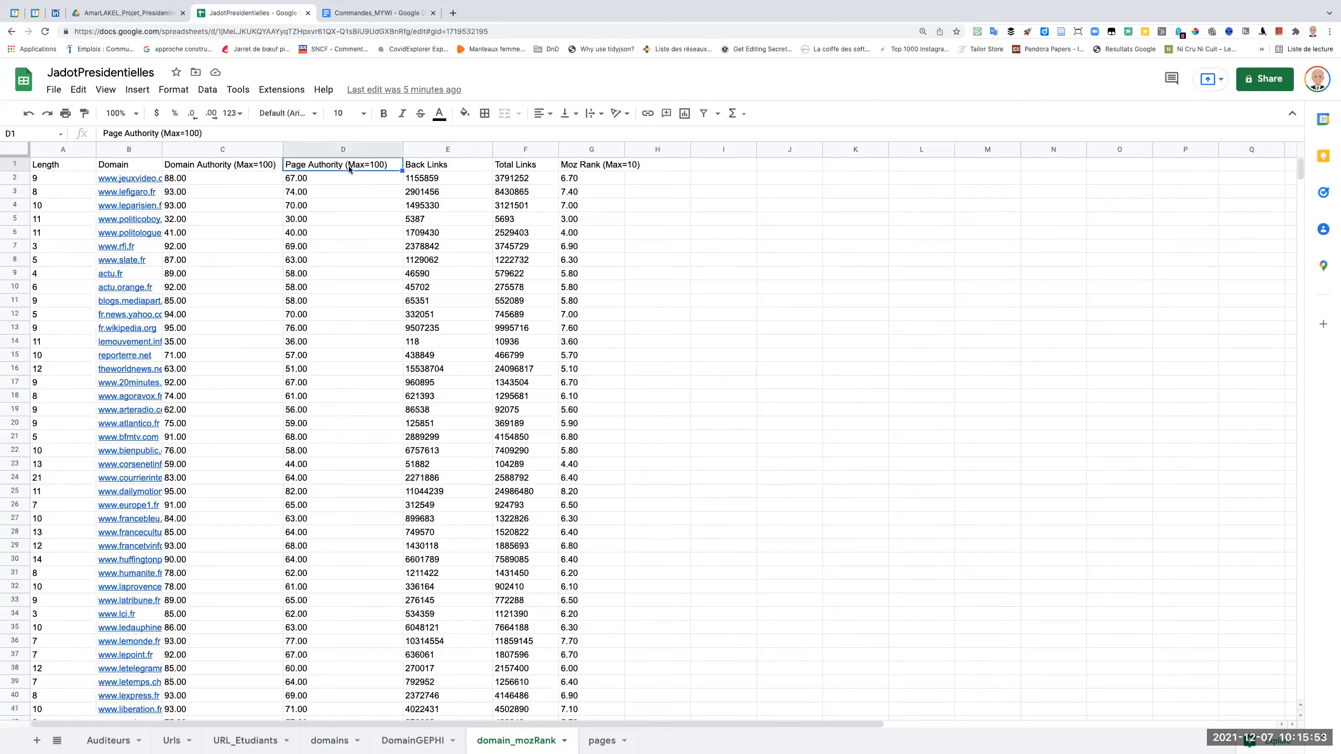
pyautogui.click(224, 169)
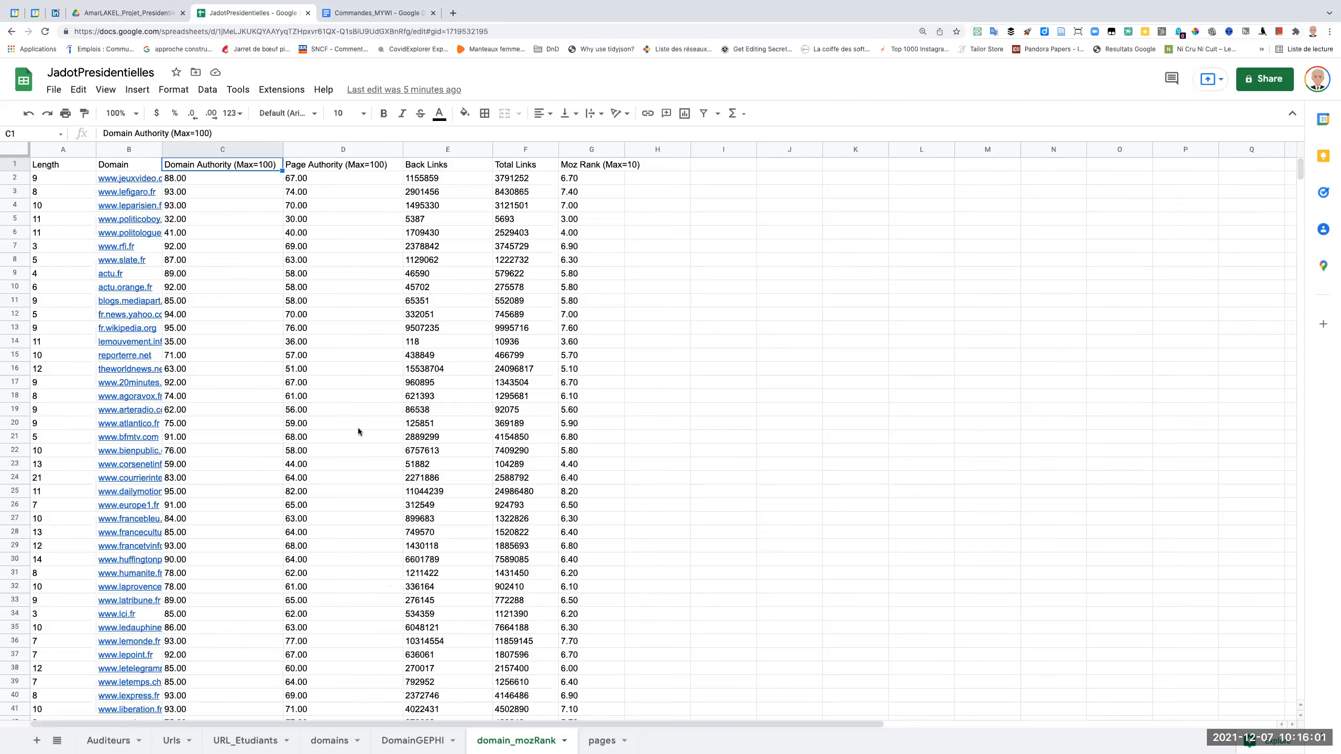
pyautogui.click(63, 171)
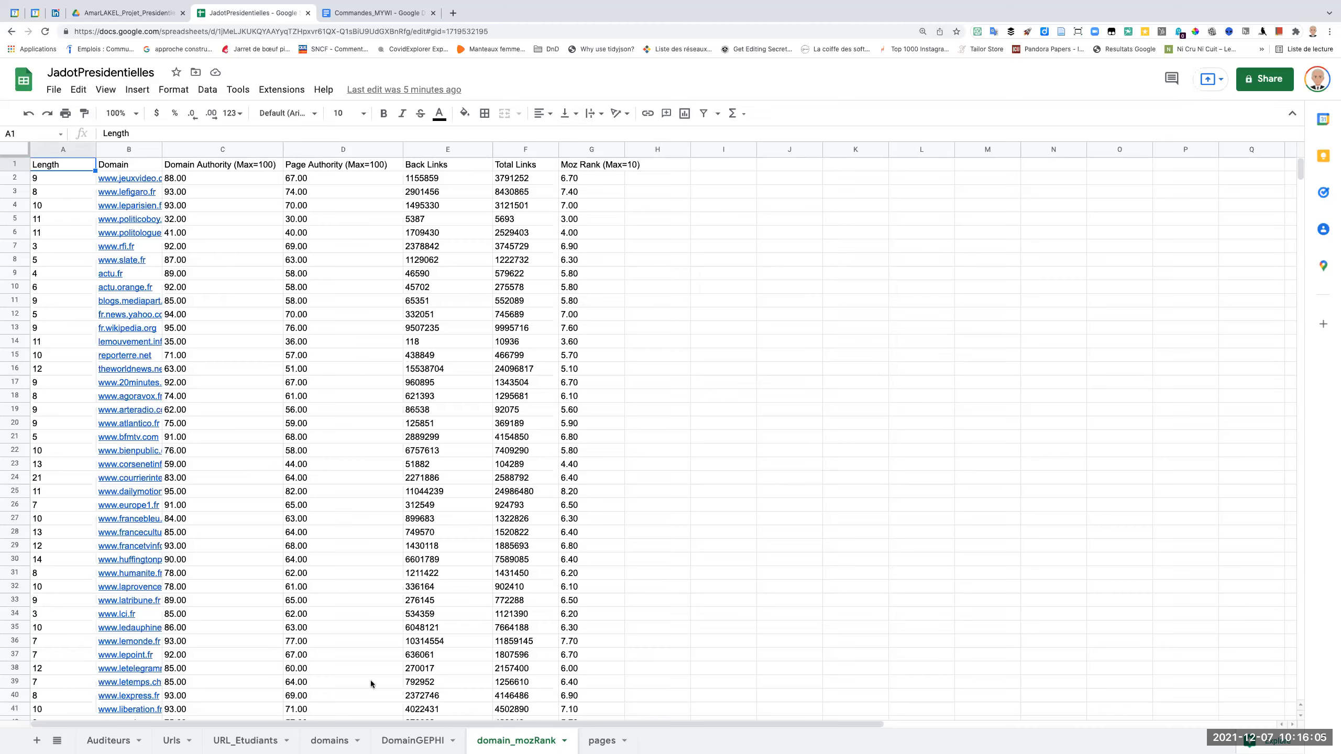
# Look through the domains, DomainGEPHI and URL_Etudiants sheets to choose where the MozRank data belongs.
pyautogui.click(346, 742)
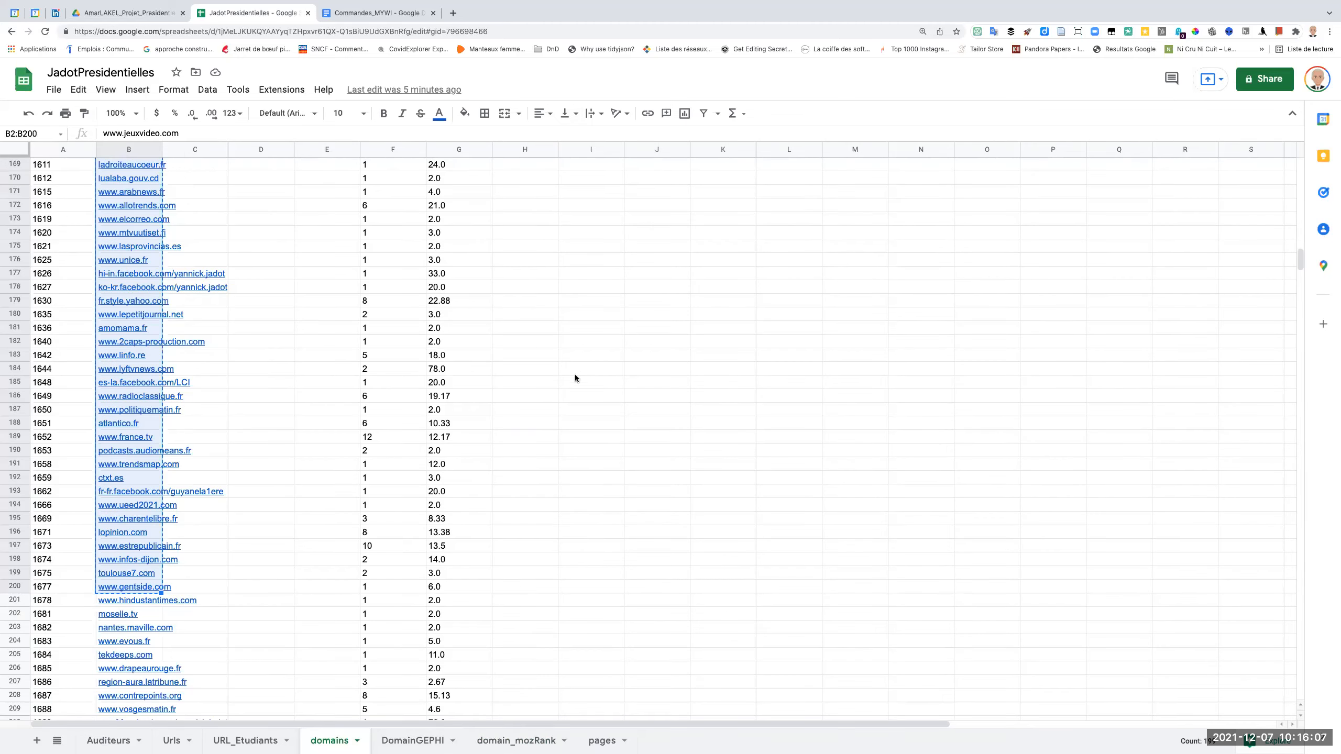
pyautogui.scroll(20, 533, 350)
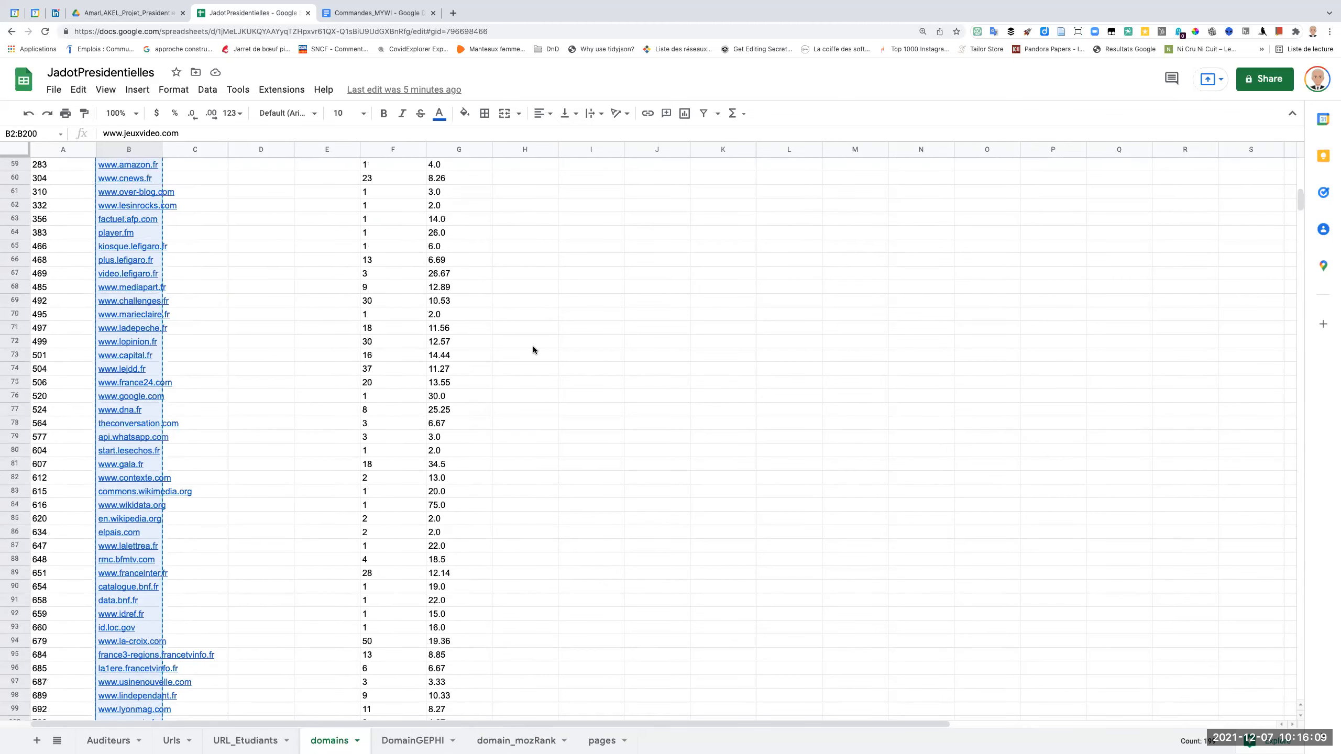
pyautogui.click(427, 742)
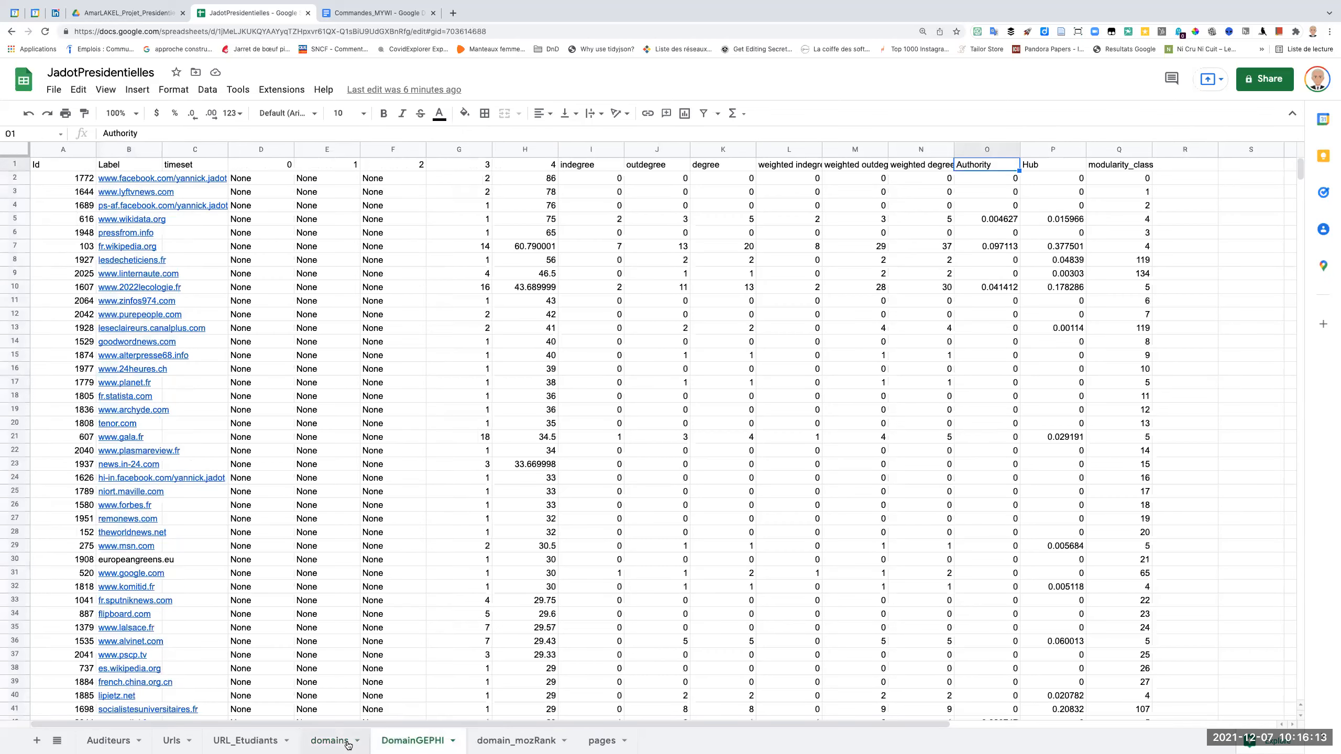
pyautogui.click(329, 741)
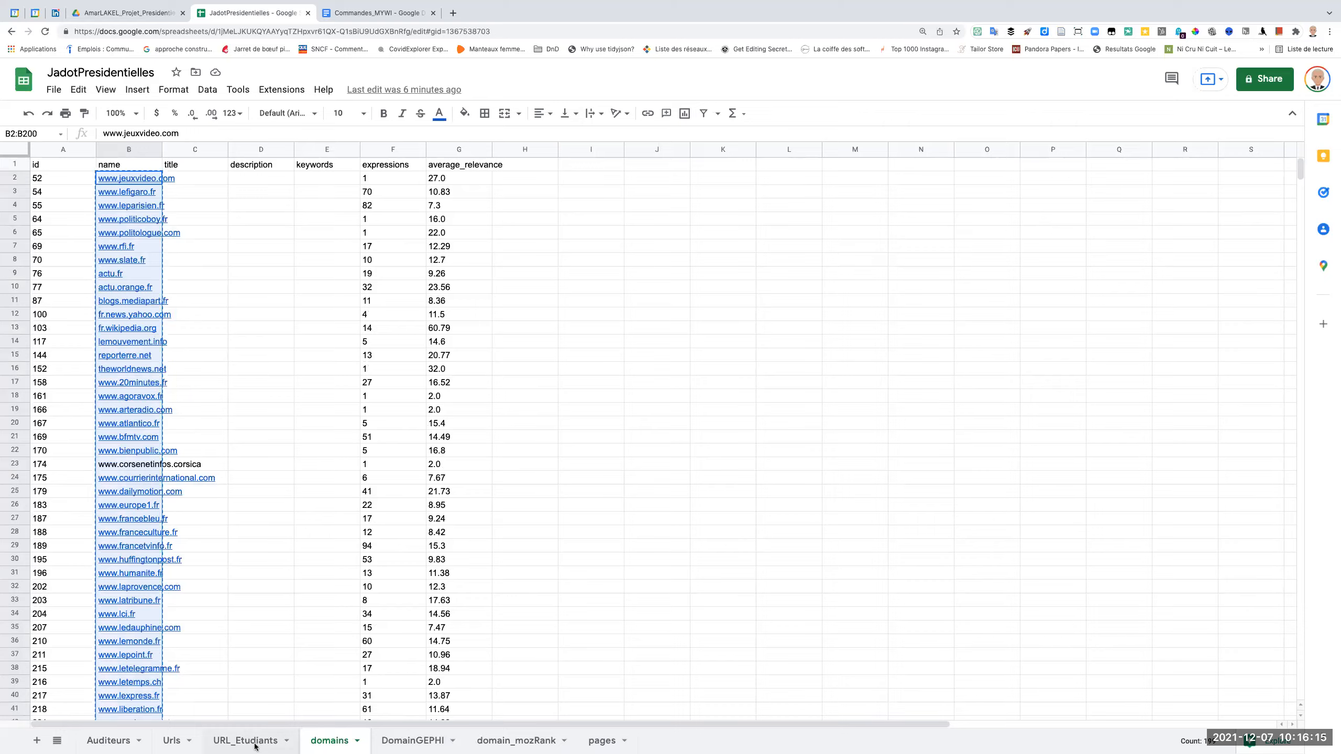
pyautogui.click(255, 741)
# Add the header MozRank in cell H1 of the domains sheet, beside average_relevance.
pyautogui.click(332, 741)
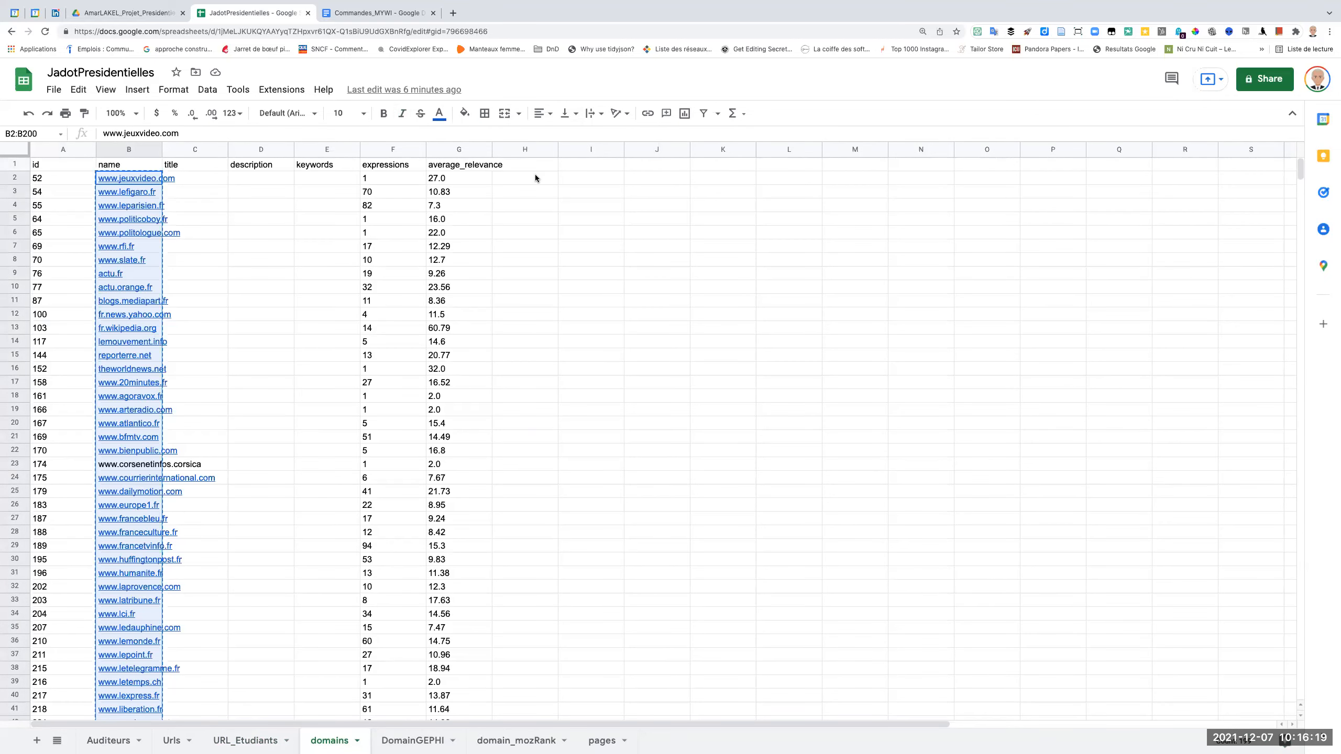
pyautogui.click(536, 178)
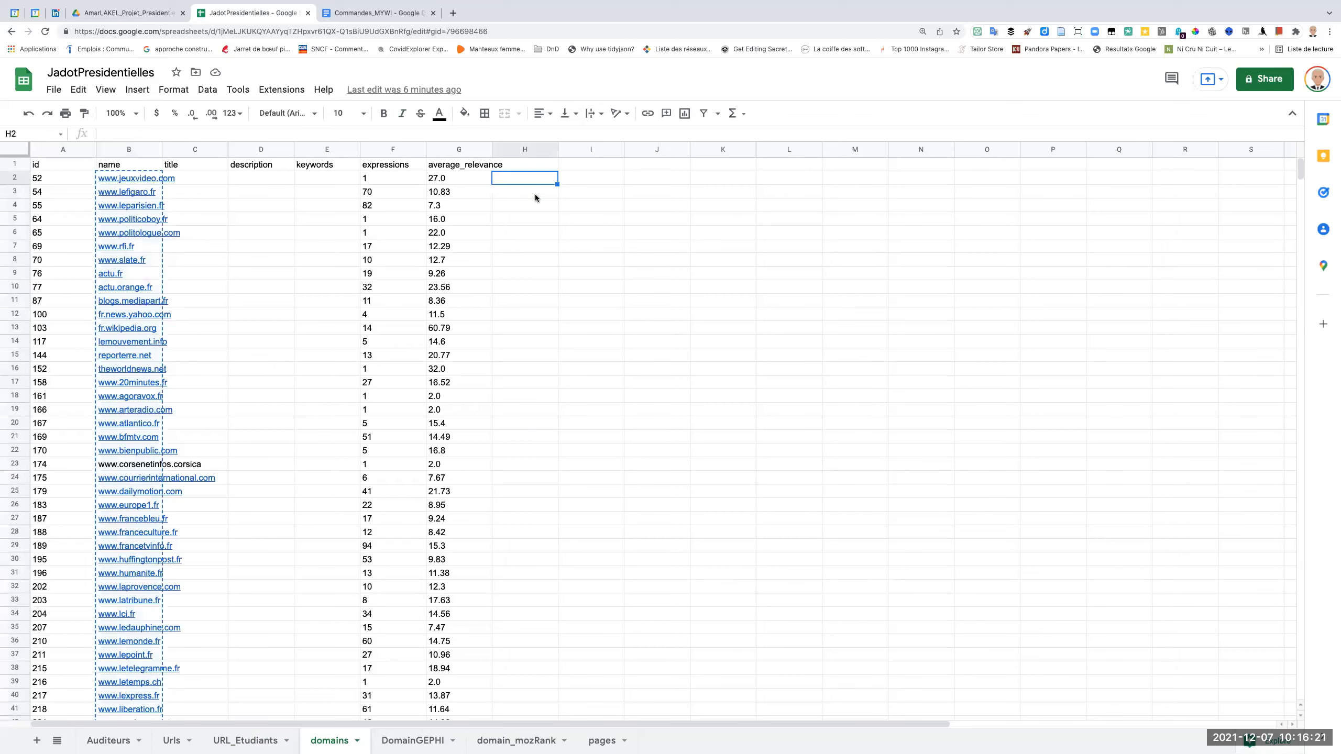
pyautogui.click(516, 165)
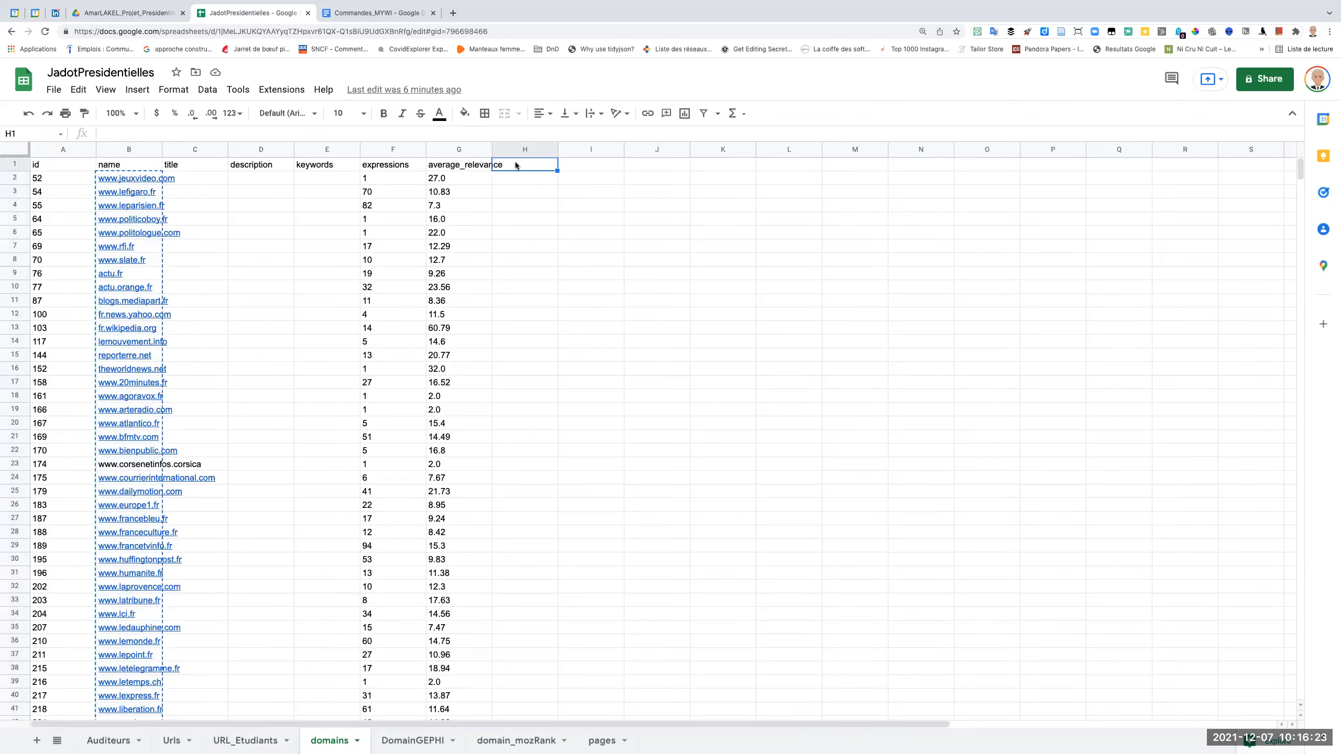
pyautogui.write('MozRank')
pyautogui.press('Return')
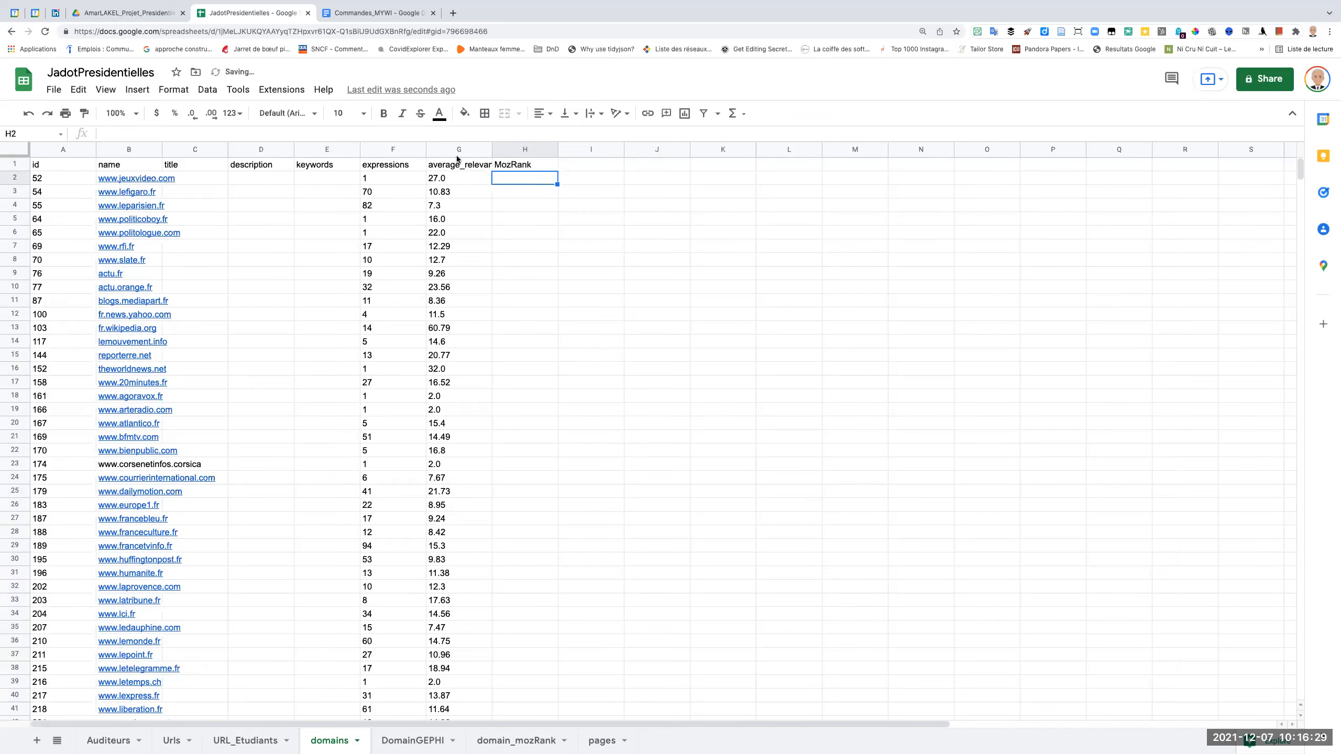
pyautogui.click(436, 131)
pyautogui.write('=recherc')
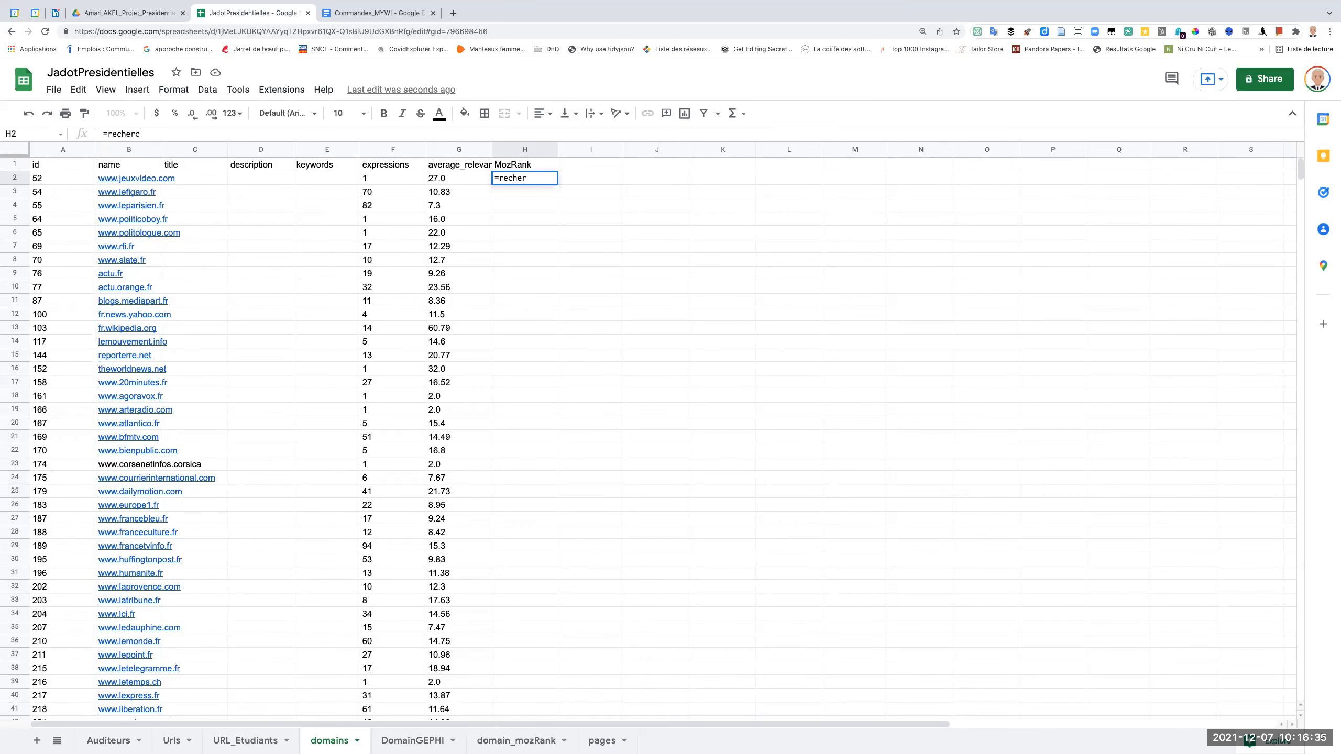
pyautogui.write('-')
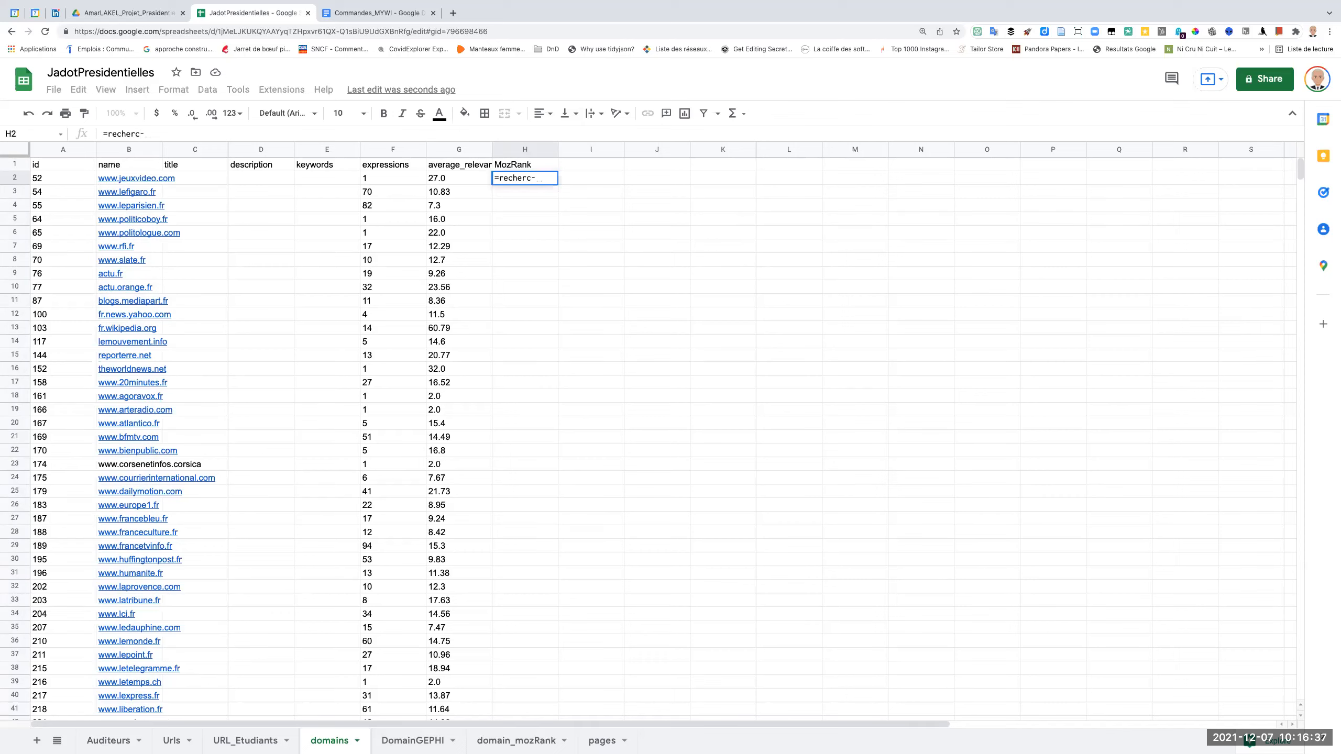
pyautogui.press('BackSpace')
pyautogui.press('BackSpace')
pyautogui.press('BackSpace')
pyautogui.press('BackSpace')
pyautogui.press('BackSpace')
pyautogui.press('BackSpace')
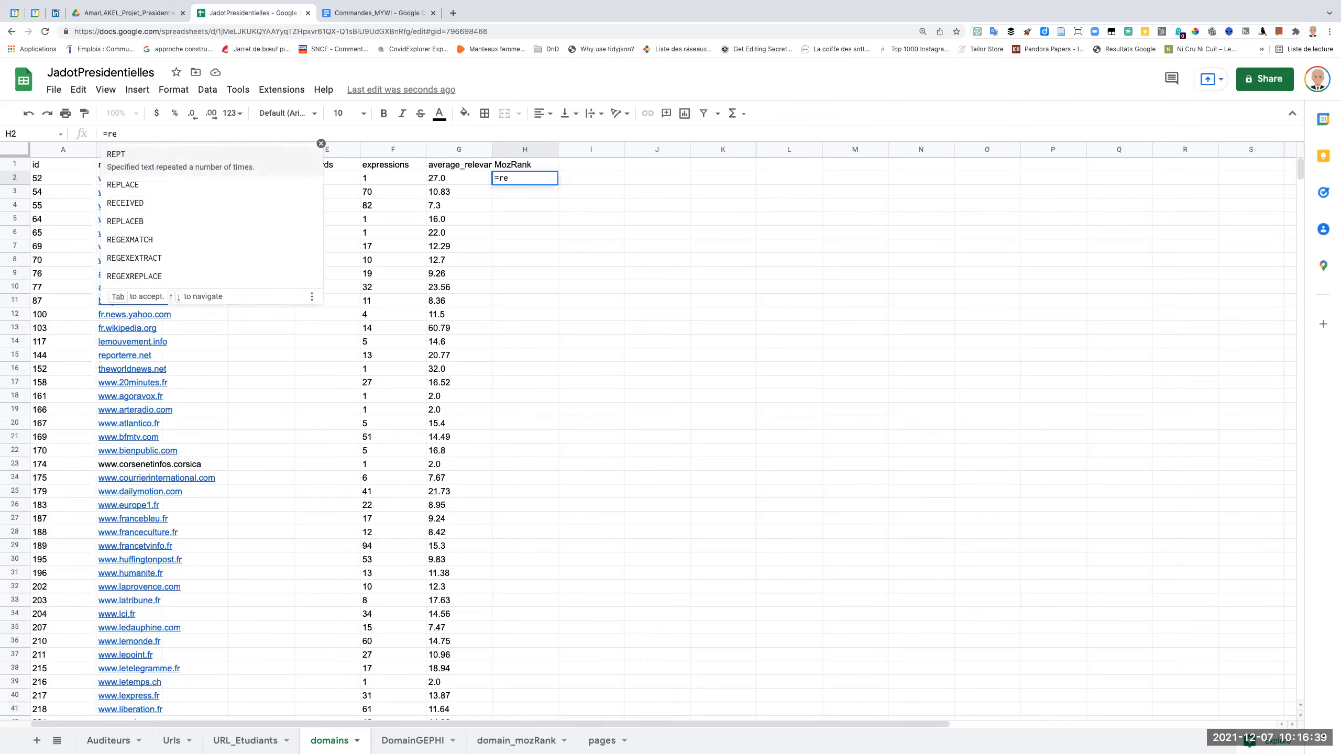
pyautogui.press('BackSpace')
pyautogui.press('BackSpace')
pyautogui.press('BackSpace')
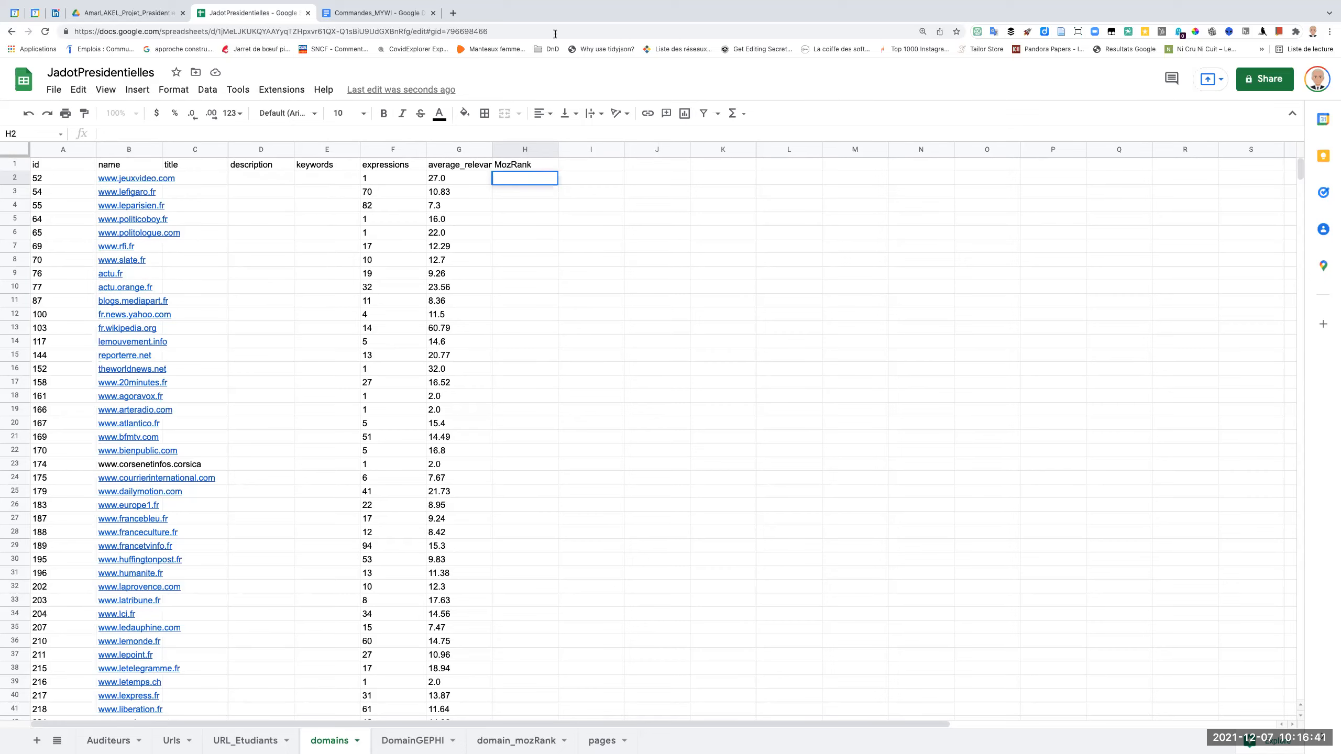
# Search the web for "recherchev google spreadsheet" in a new tab and read the RECHERCHEV syntax on its Google Support page.
pyautogui.click(454, 13)
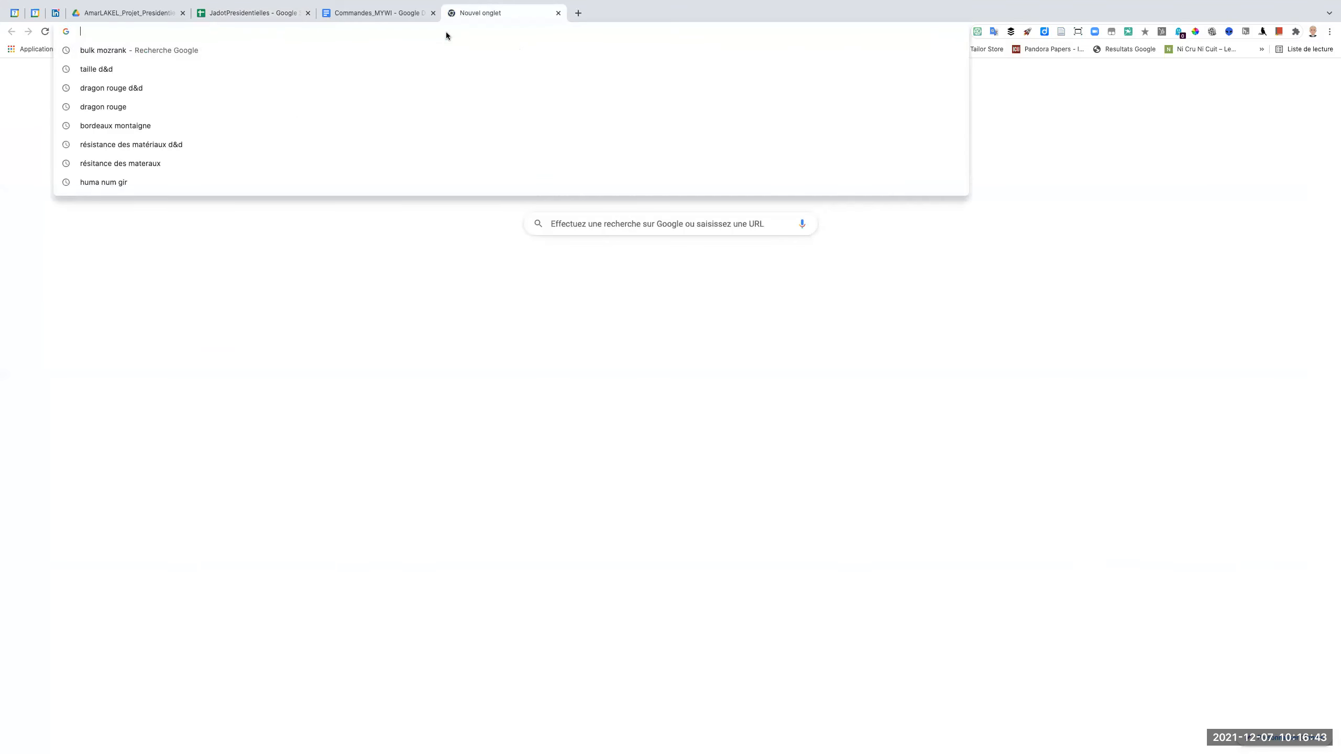
pyautogui.write('recherche')
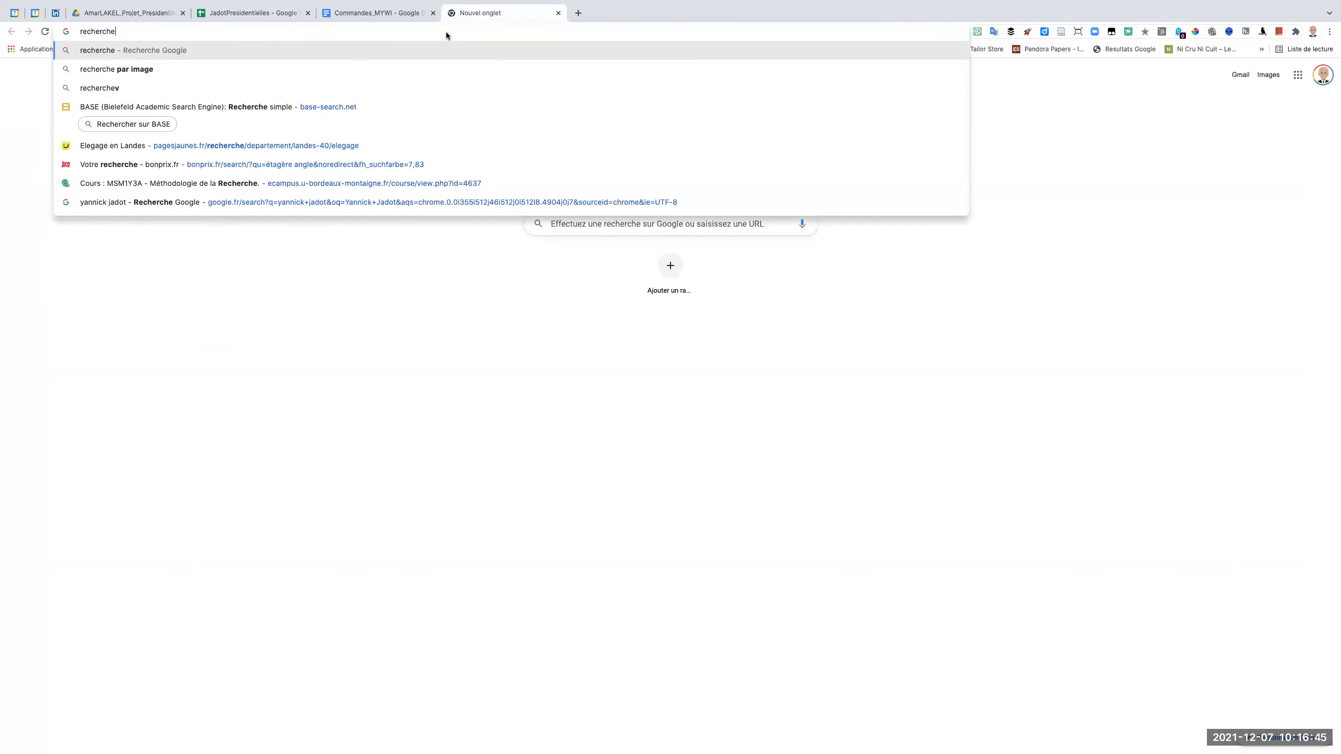
pyautogui.write('v google s')
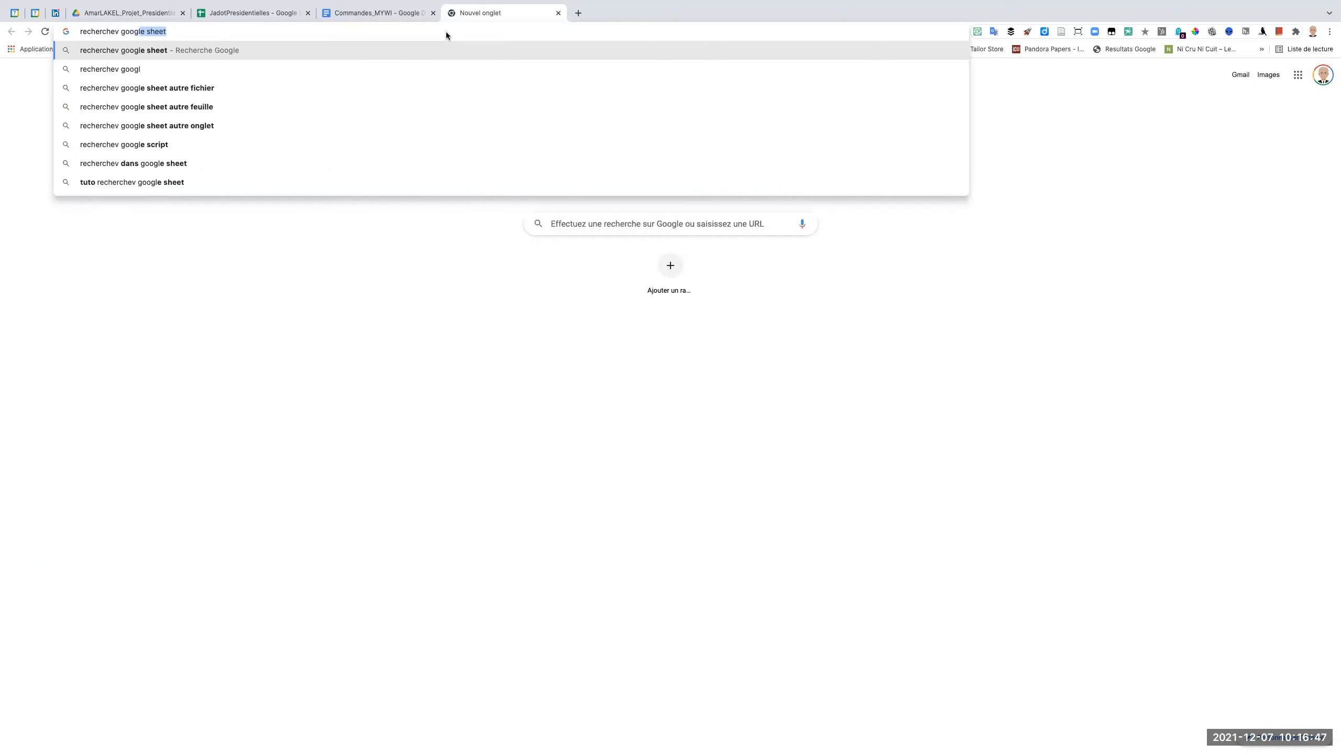
pyautogui.write('preadsheet')
pyautogui.press('Return')
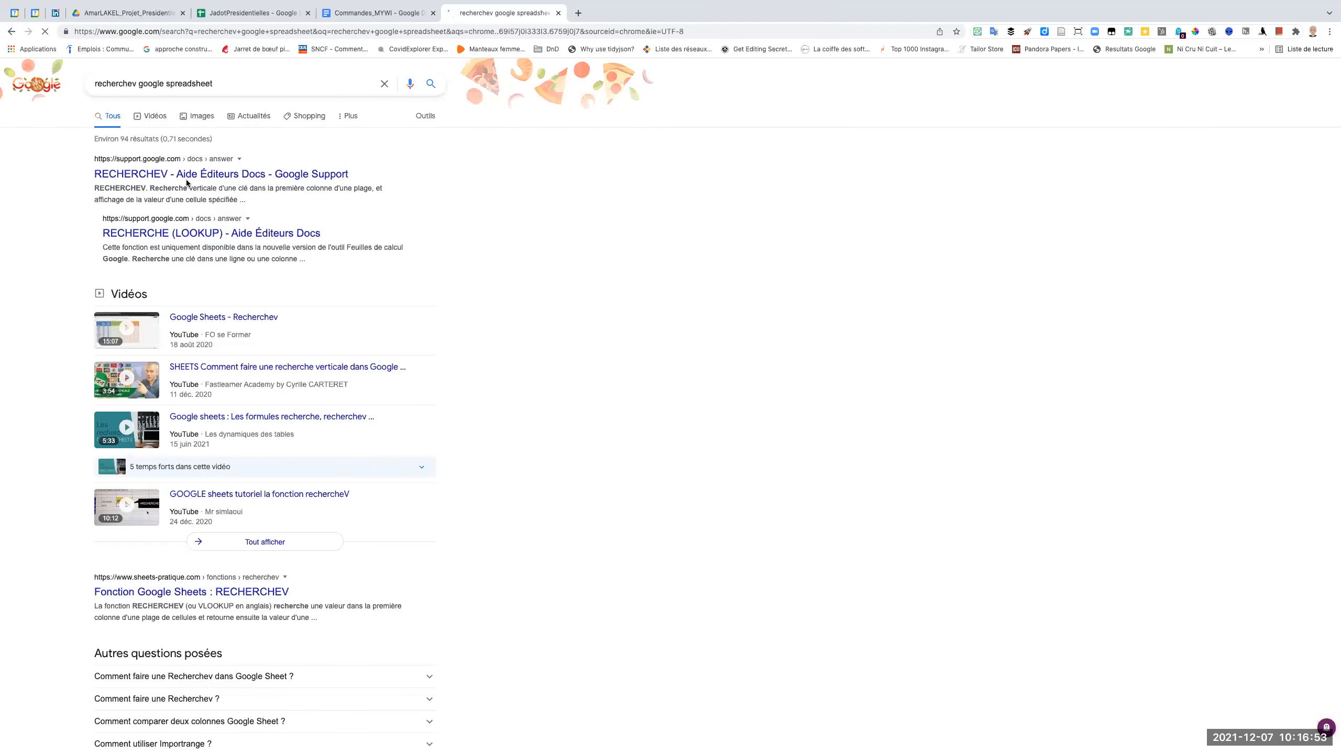
pyautogui.click(149, 178)
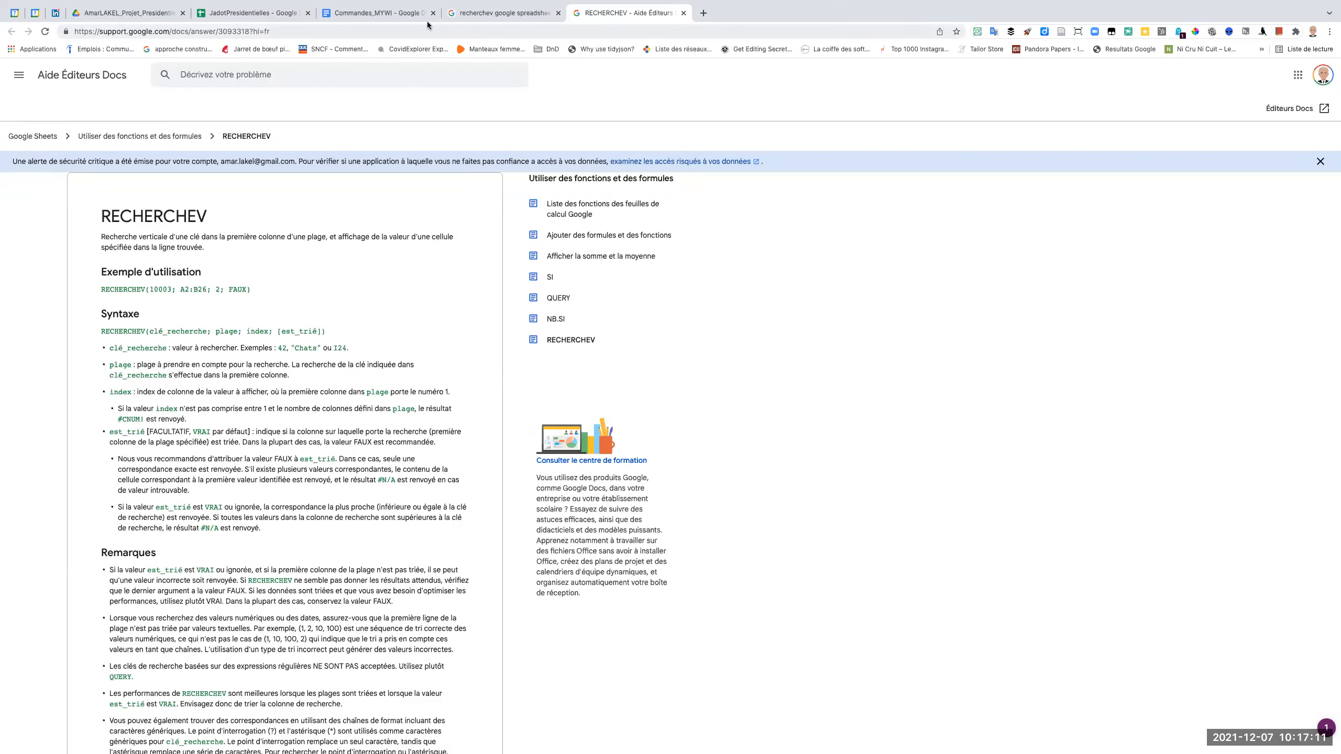
# Back in JadotPresidentielles, enter a RECHERCHEV formula in H2 of the domains sheet that looks up B2 in domain_mozRank!B1:G411.
pyautogui.click(263, 16)
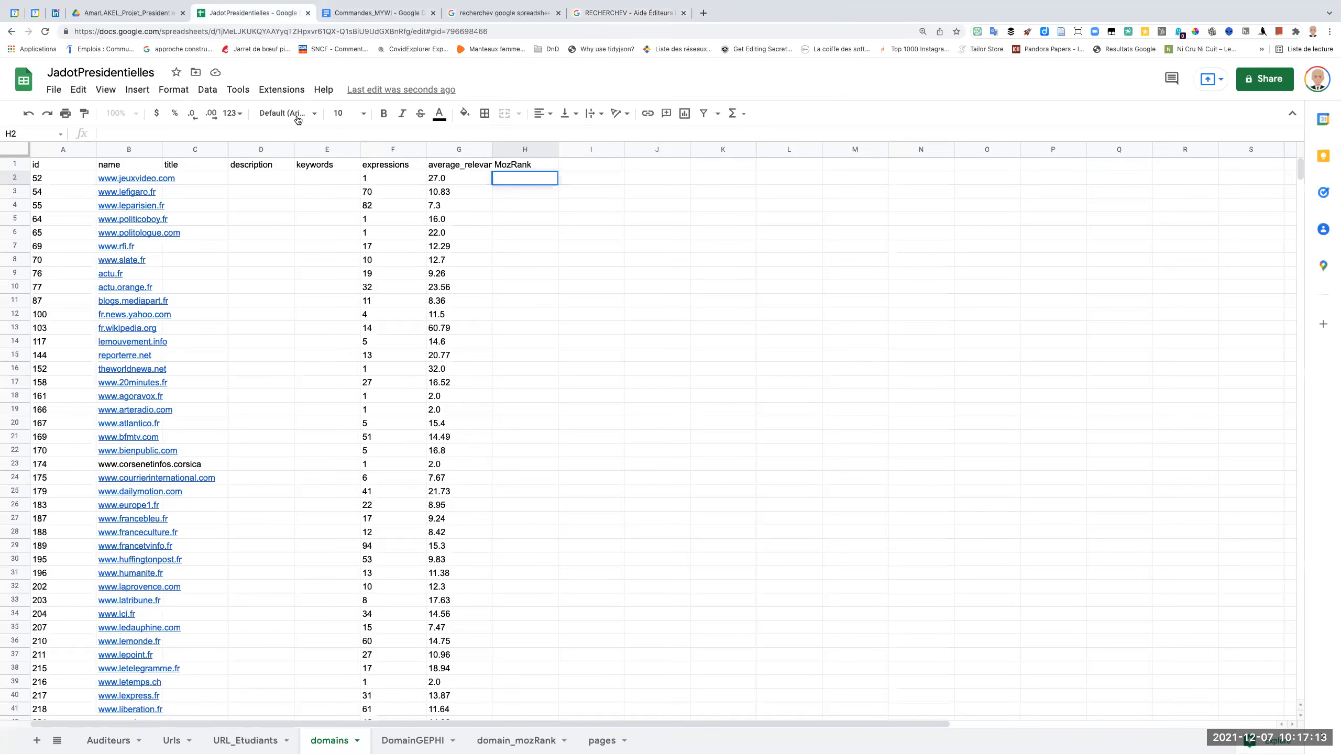
pyautogui.click(141, 180)
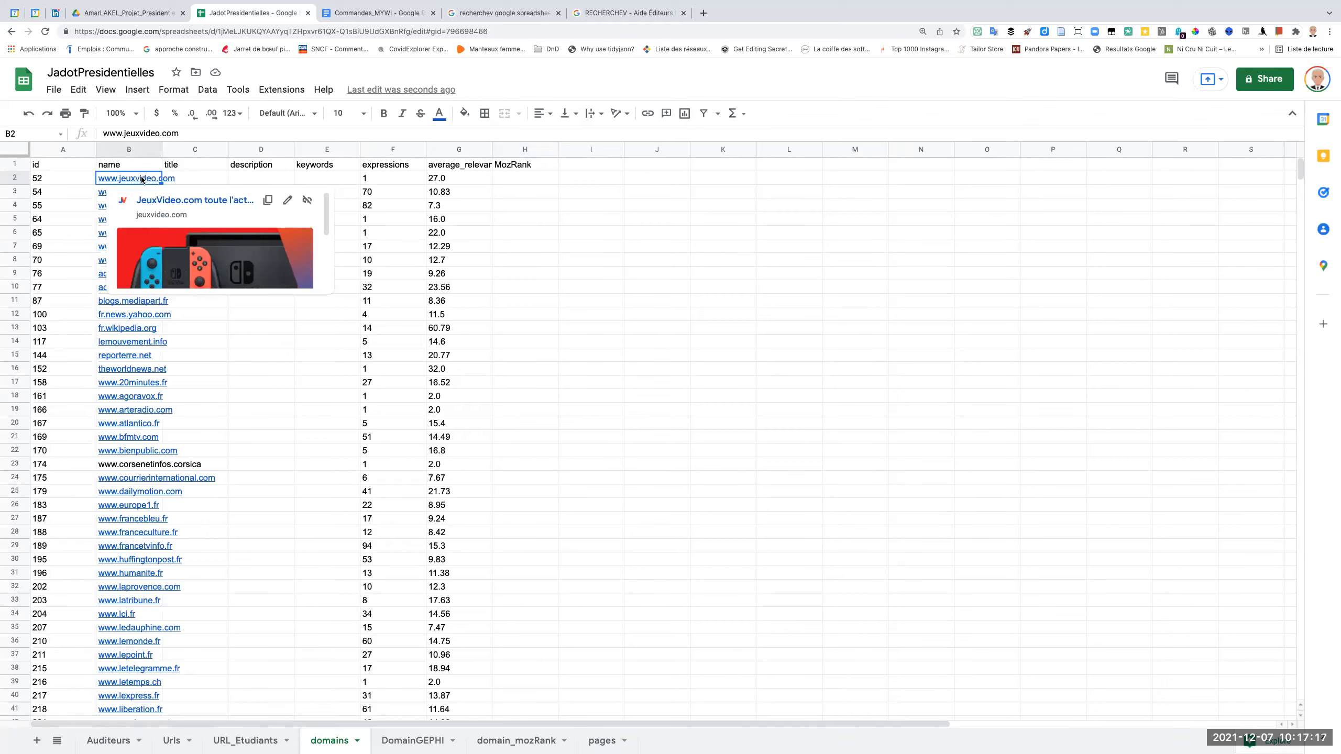
pyautogui.click(502, 178)
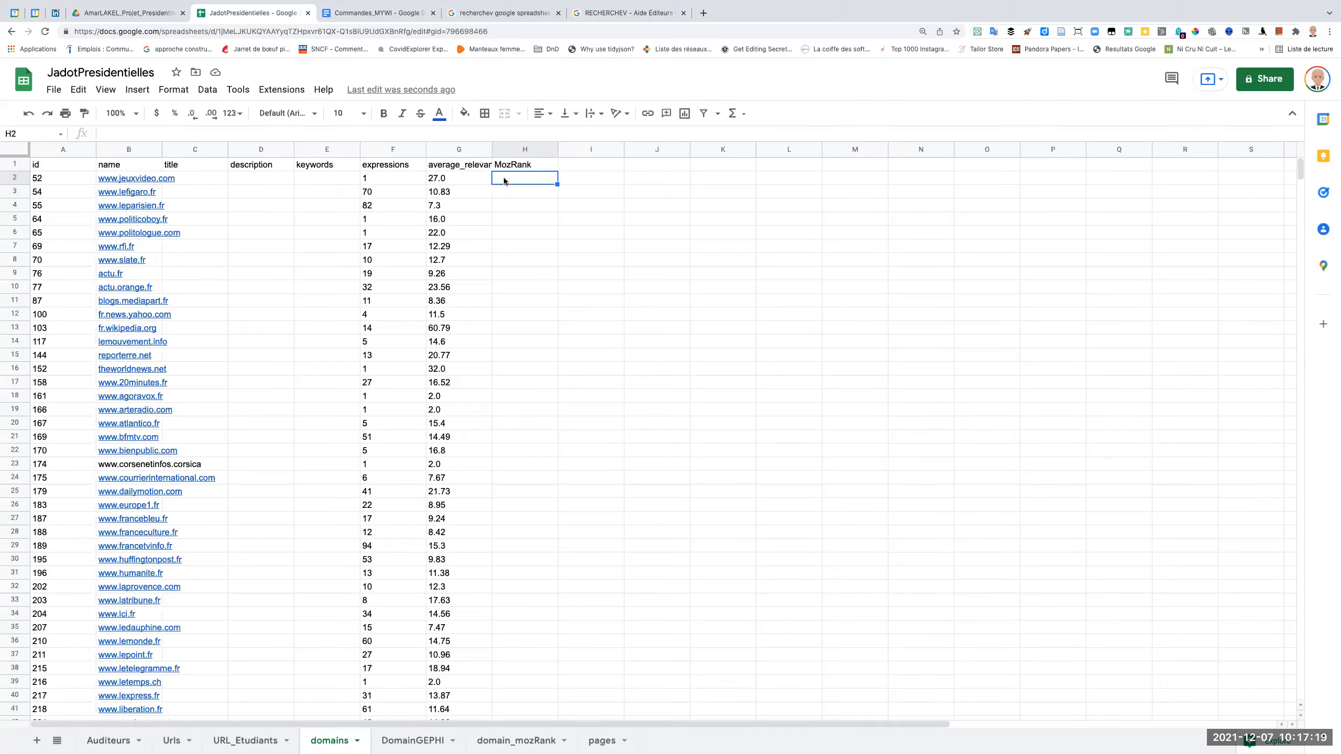
pyautogui.write('=')
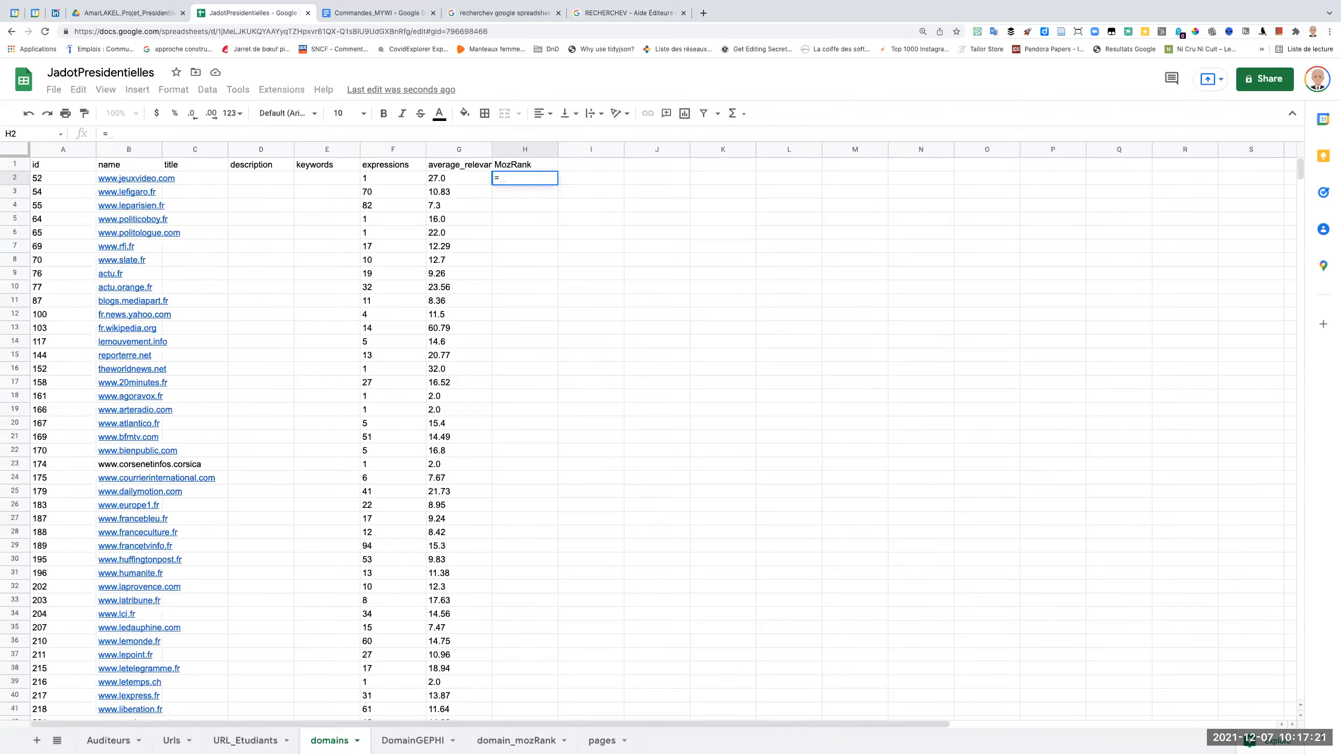
pyautogui.write('RECHERCHE')
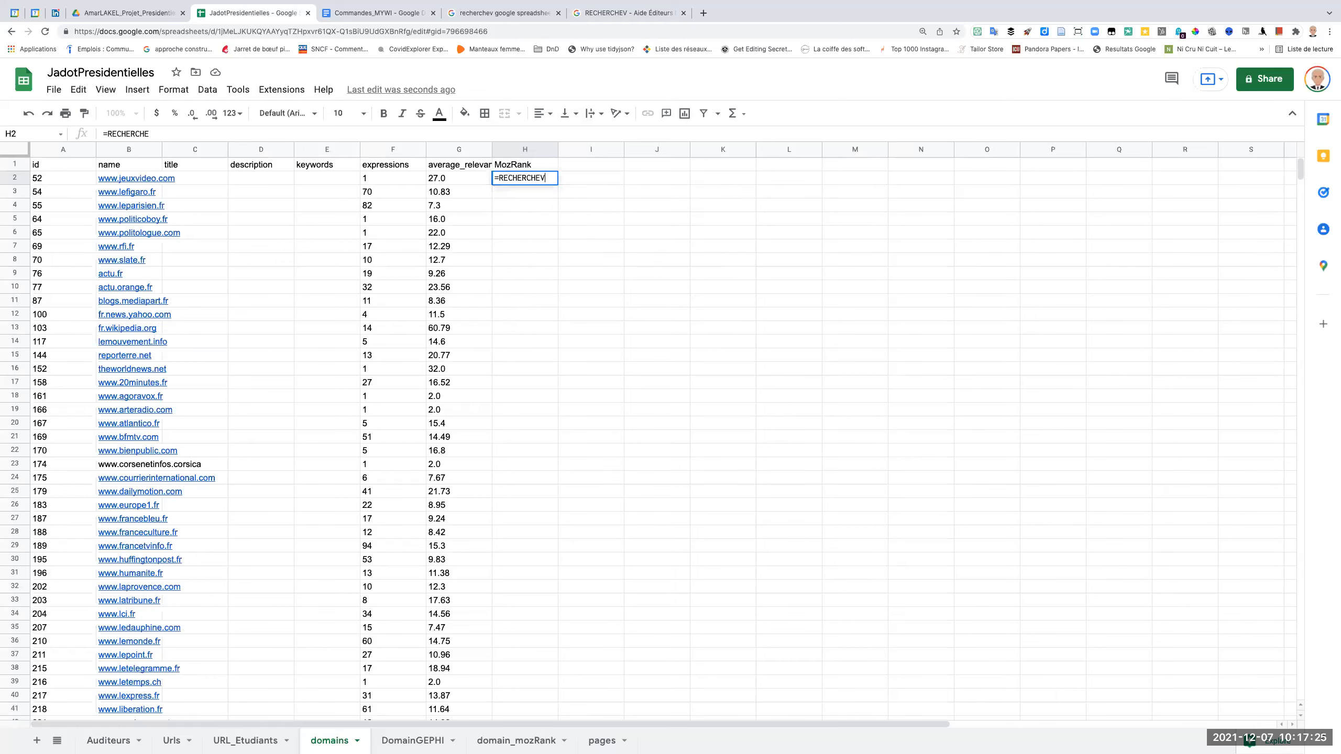
pyautogui.write('V(')
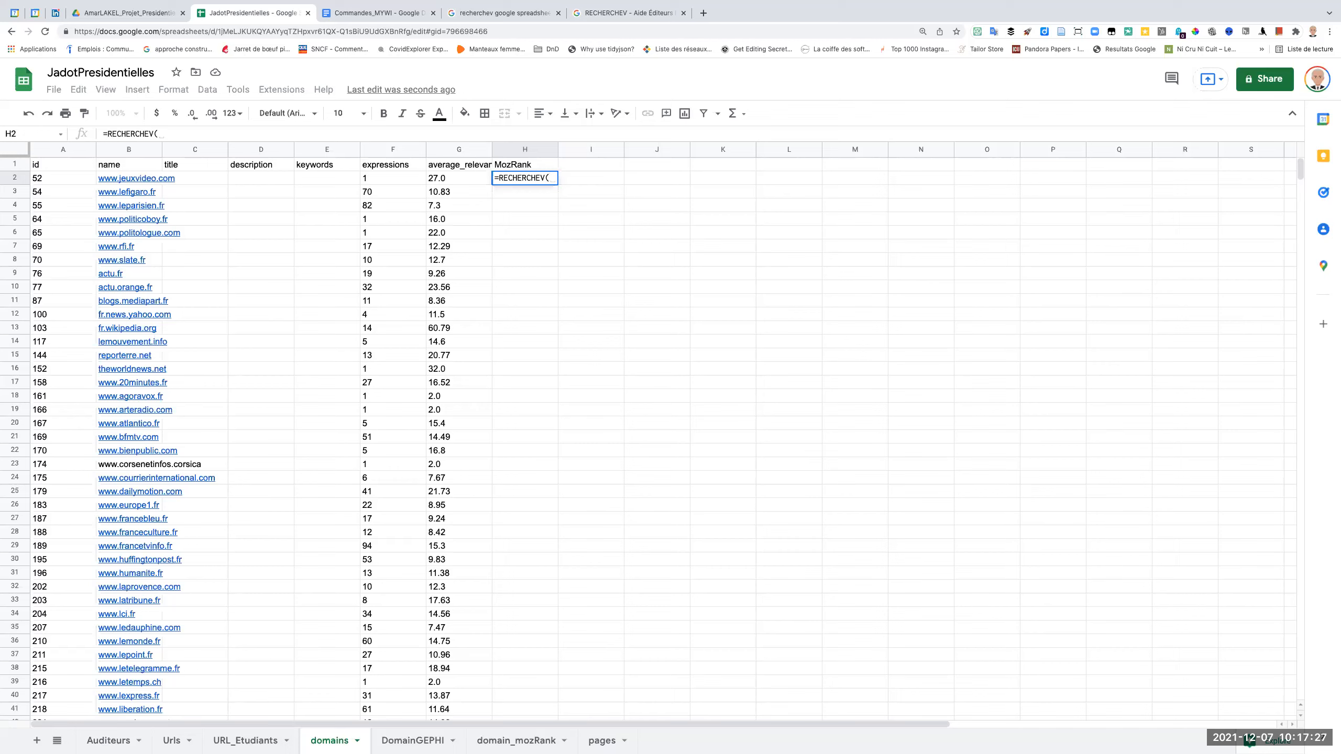
pyautogui.click(147, 179)
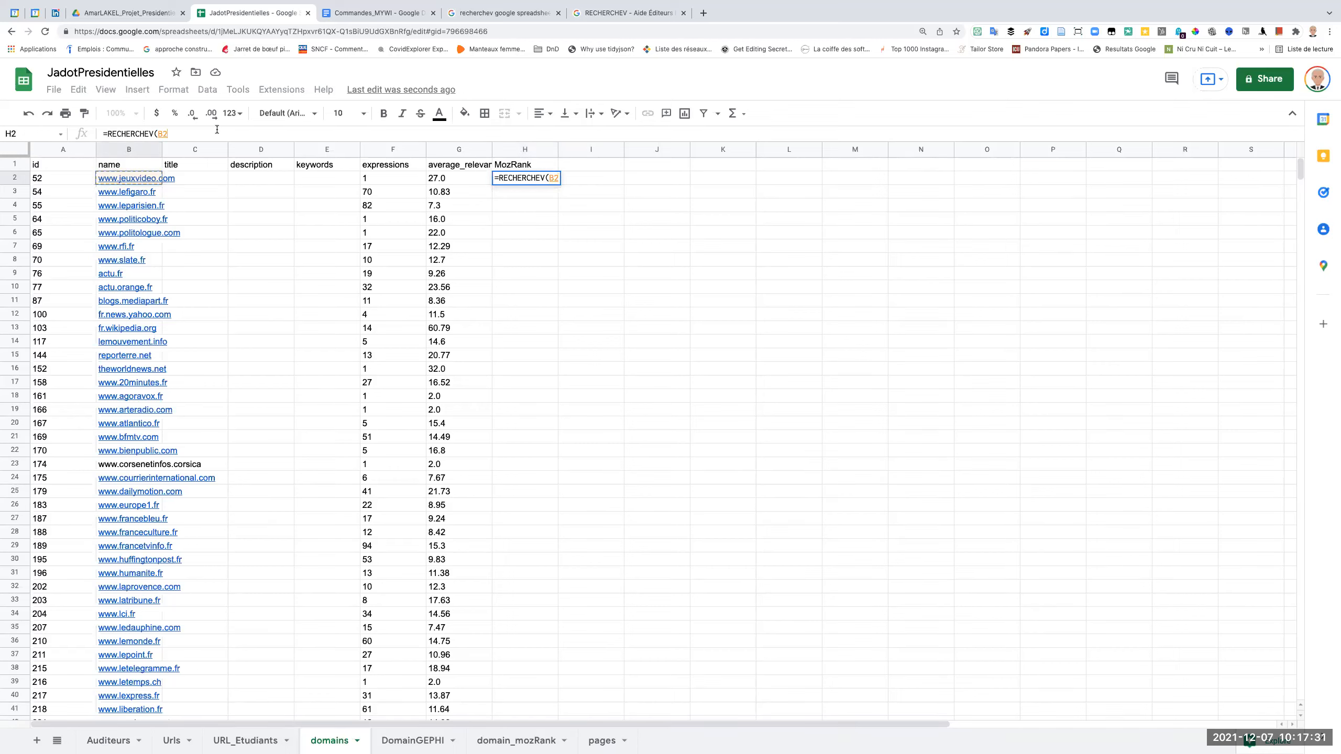
pyautogui.write(',')
pyautogui.click(511, 742)
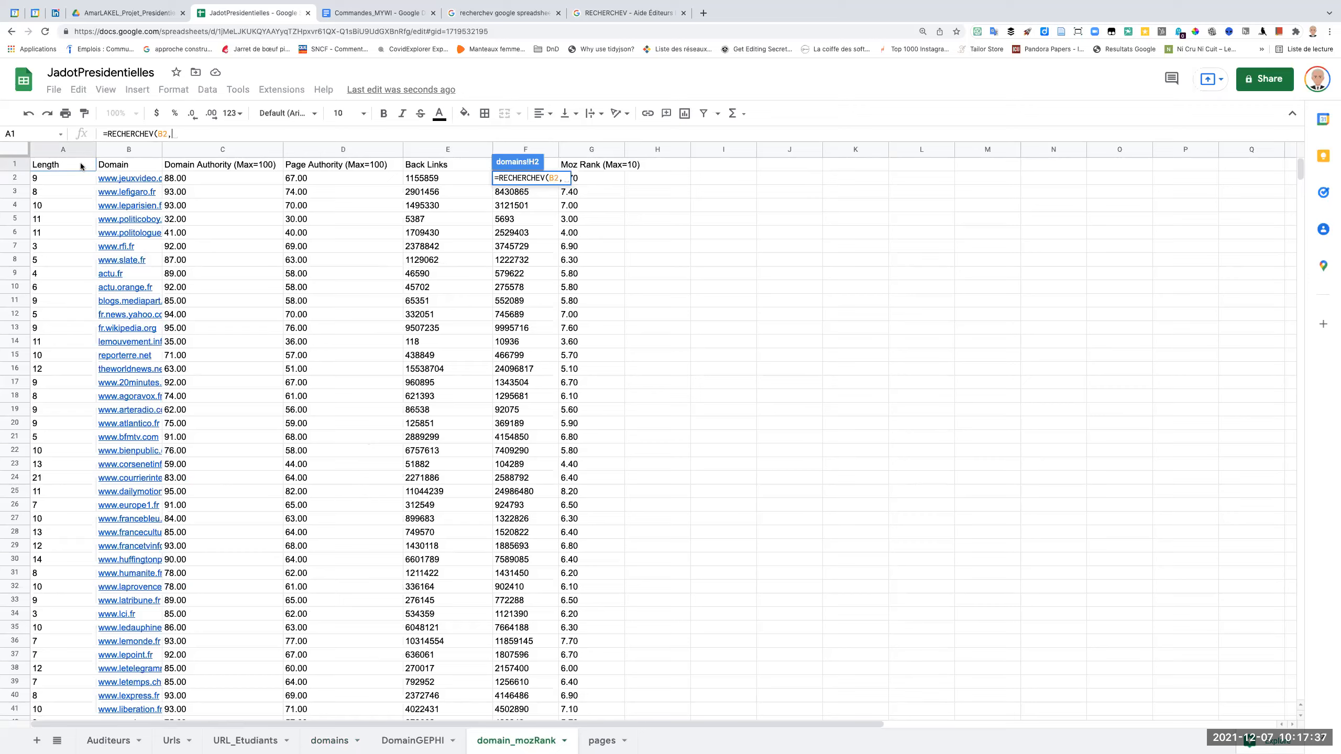
pyautogui.moveTo(126, 167); pyautogui.dragTo(576, 535)
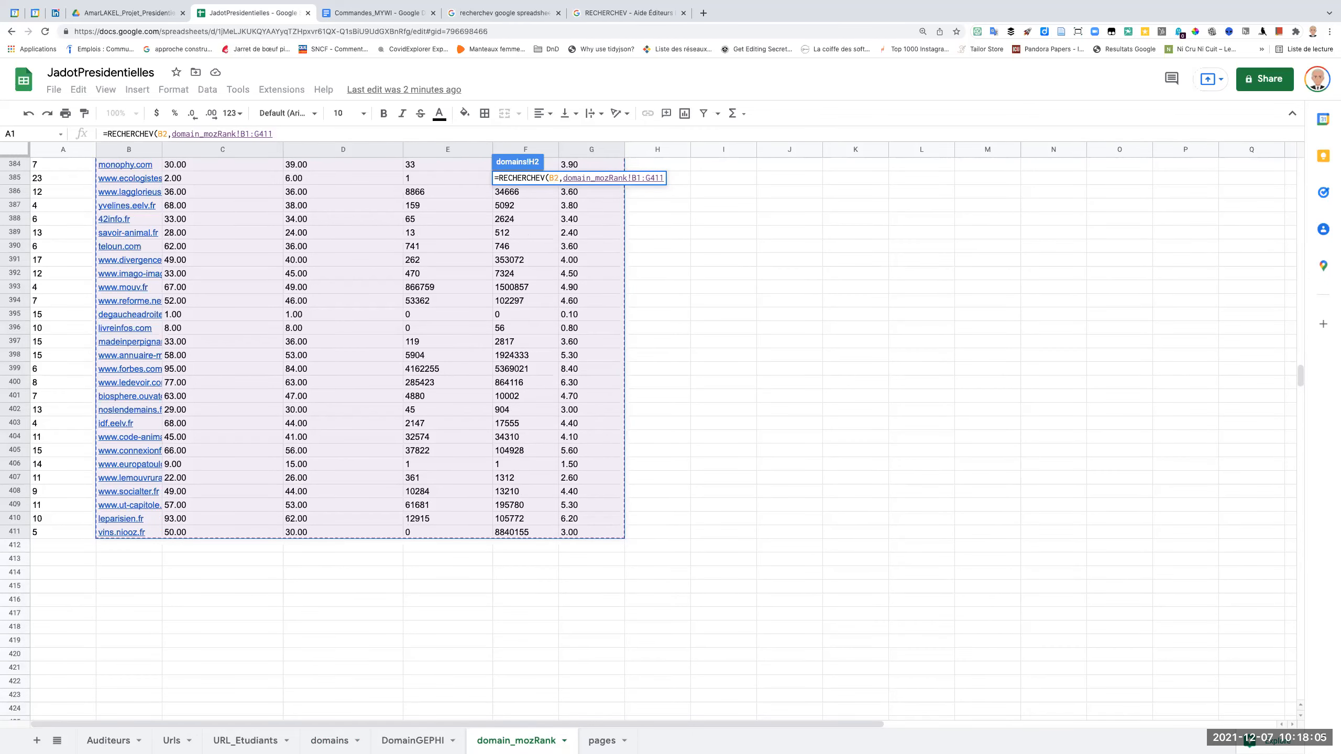
pyautogui.press('Return')
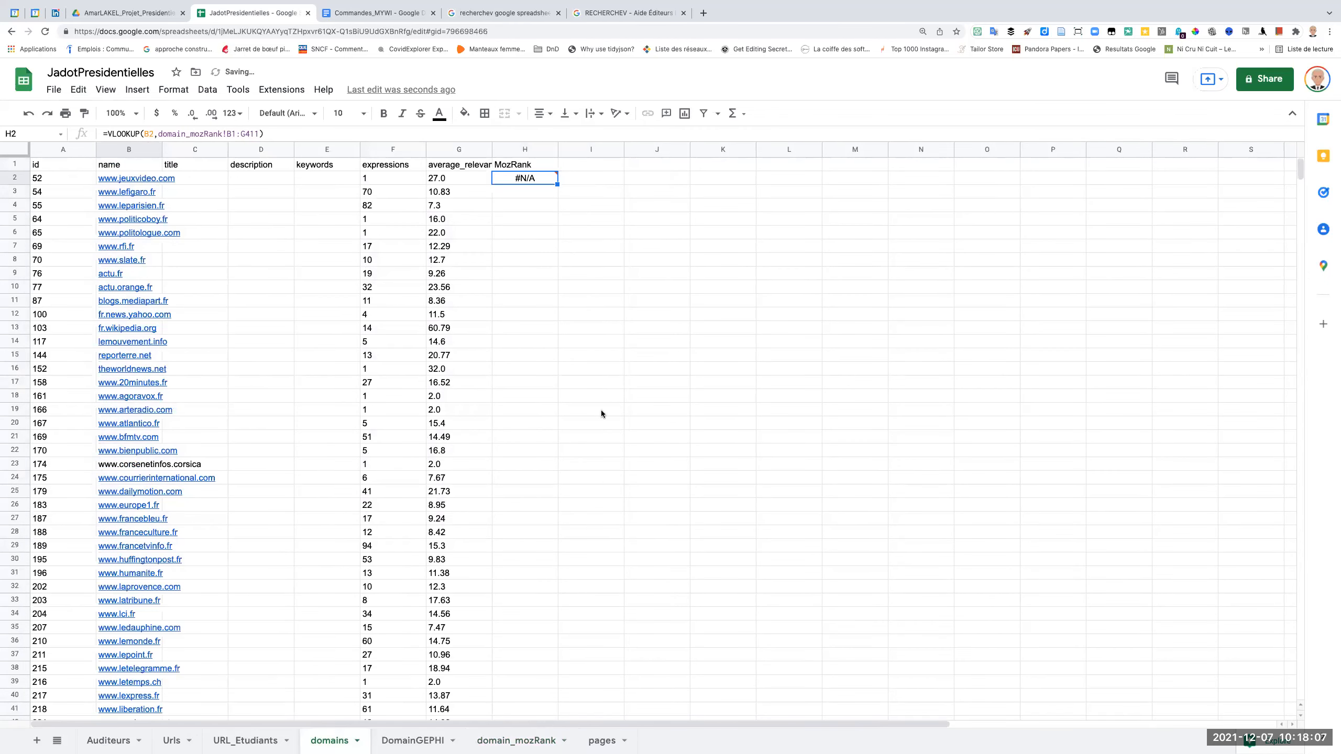
# Complete the H2 lookup with column index 2 and "" as the last argument, and accept the suggested autofill for the MozRank column.
pyautogui.click(260, 133)
pyautogui.write(', ')
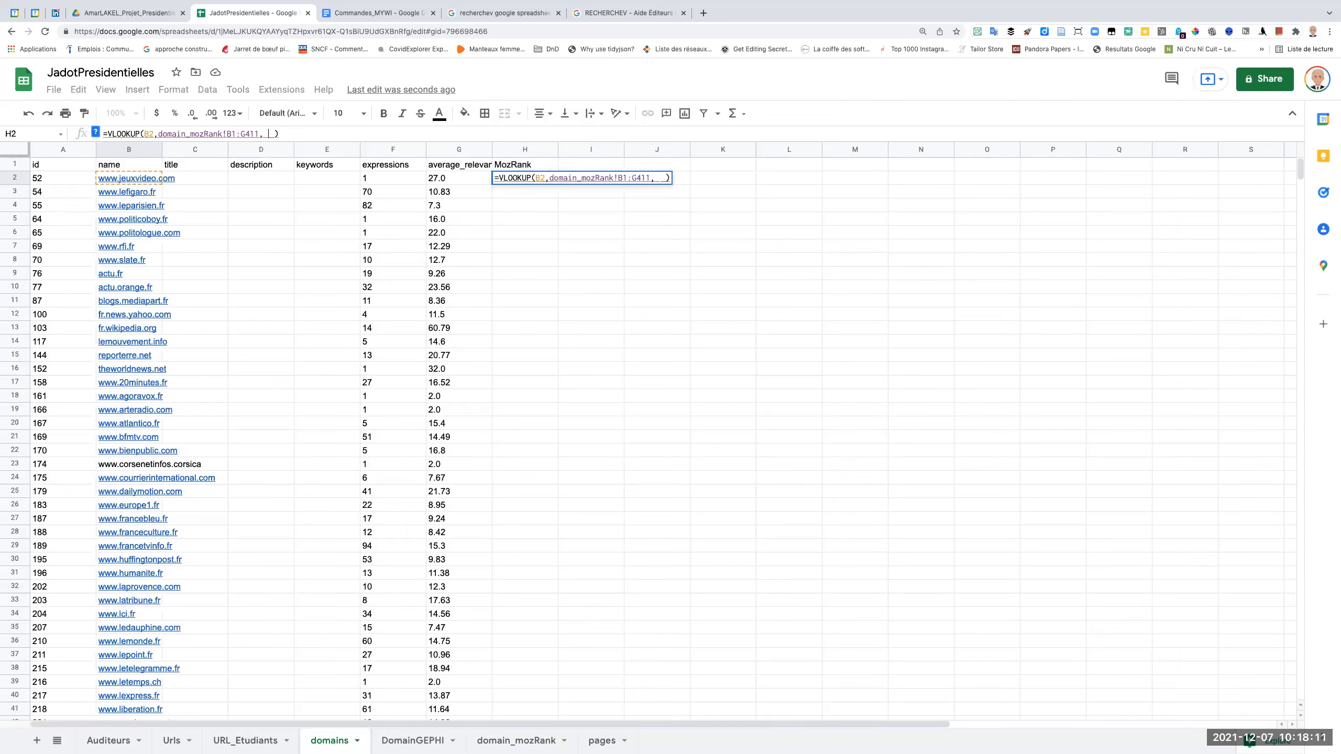
pyautogui.write('2')
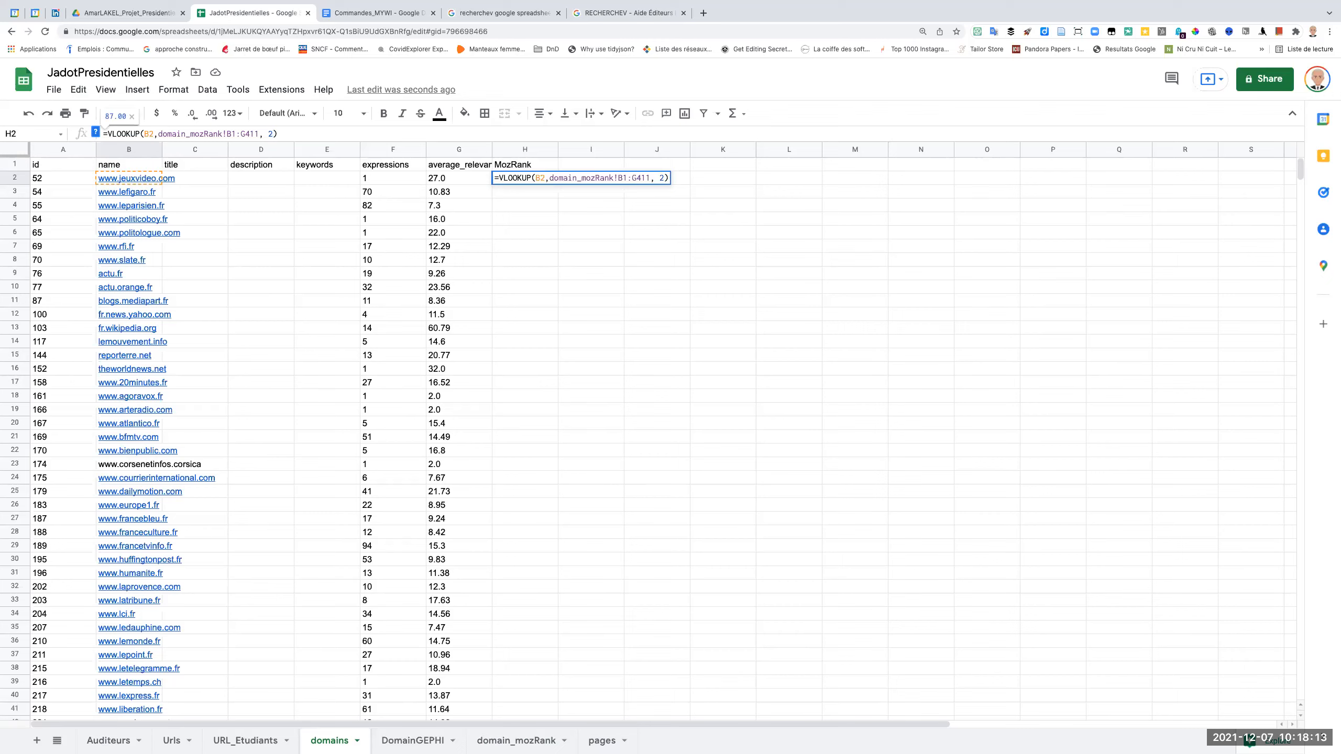
pyautogui.write(', ""')
pyautogui.press('Return')
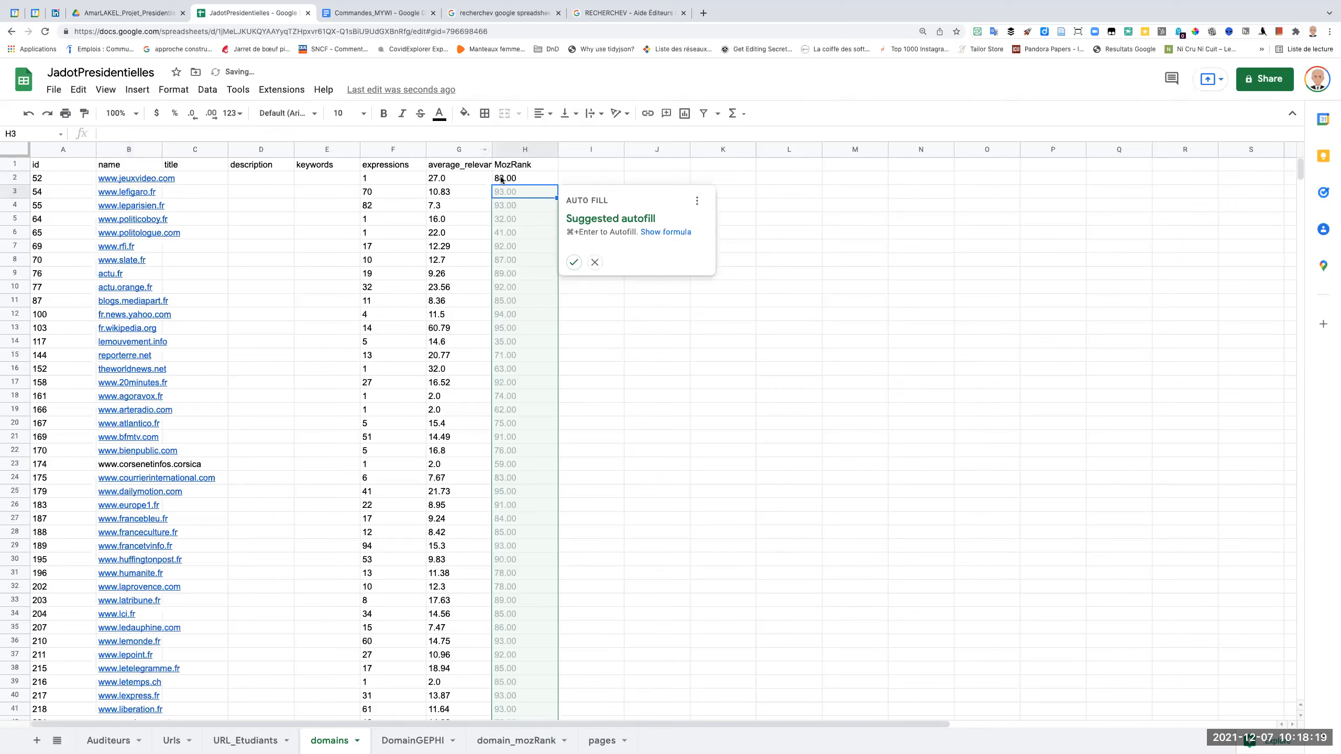
pyautogui.click(575, 261)
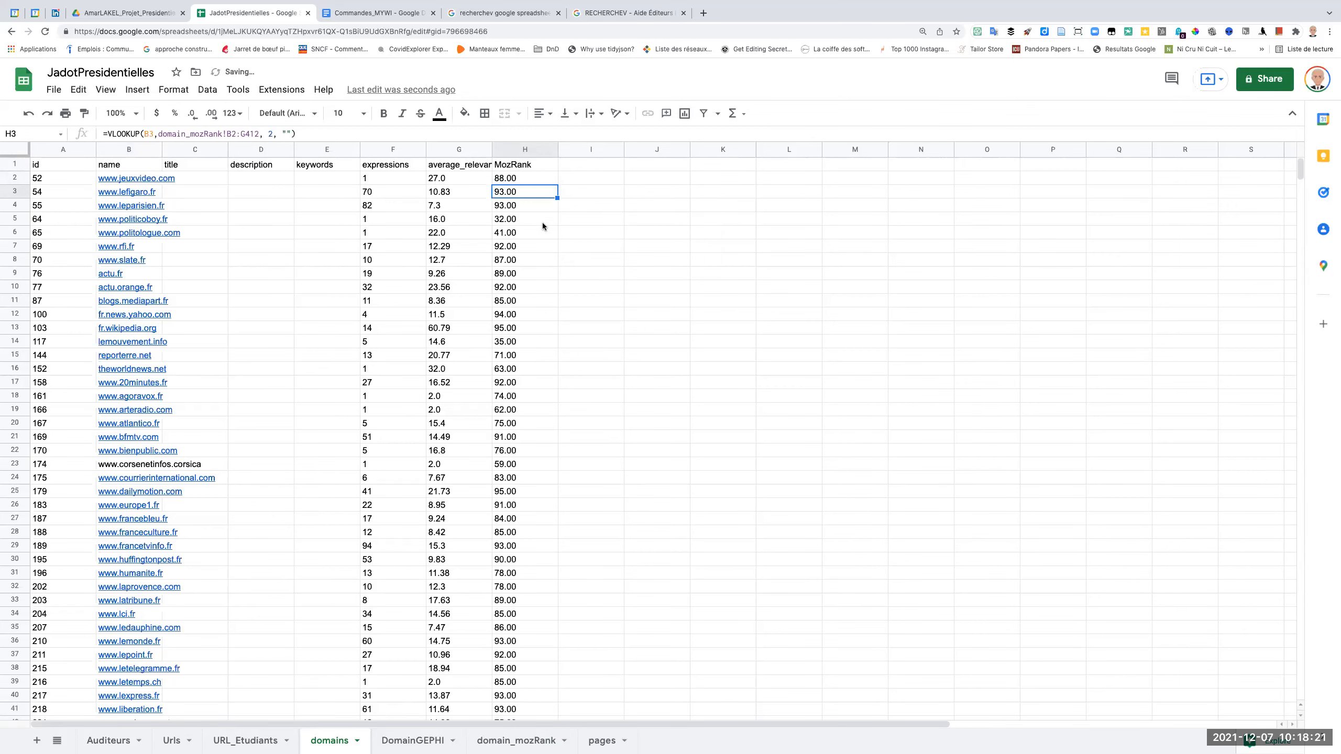
# Compare the H2 lookup formula with the DomainGEPHI sheet and the source columns at the head of the domain_mozRank sheet.
pyautogui.click(518, 183)
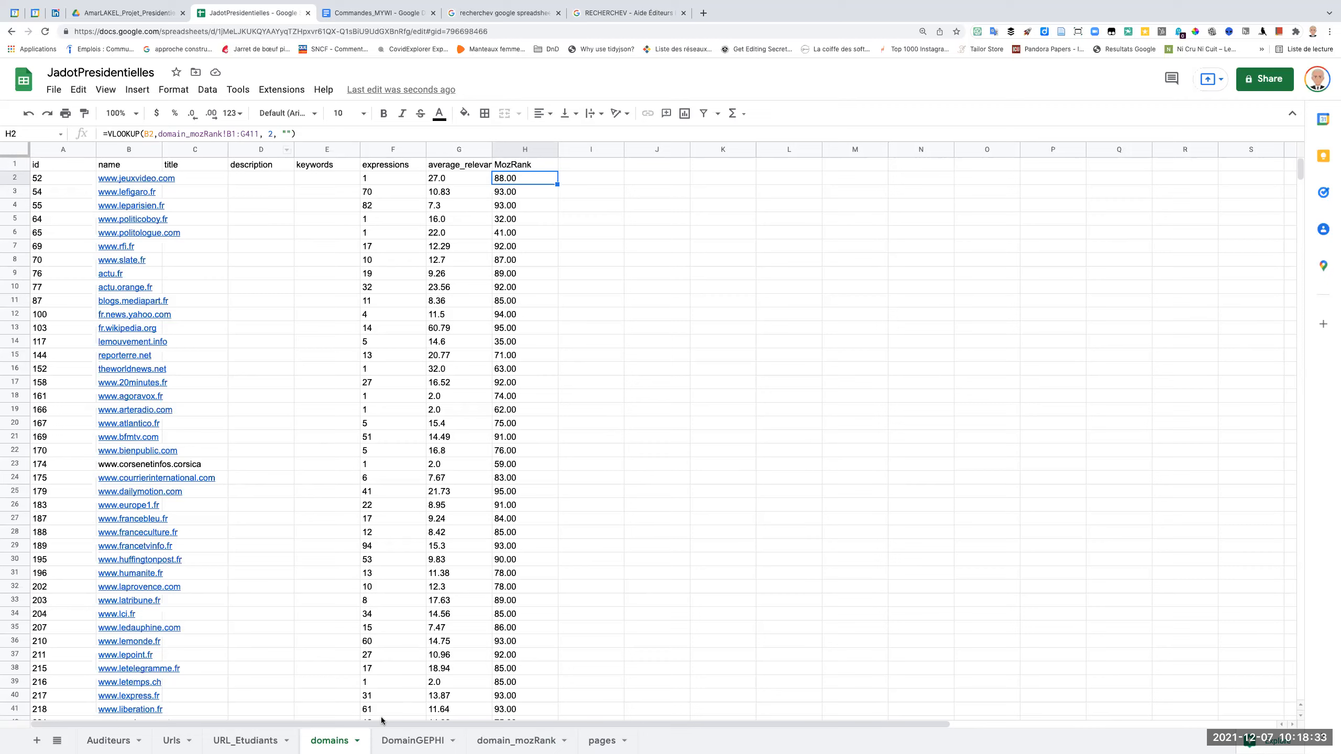
pyautogui.click(396, 741)
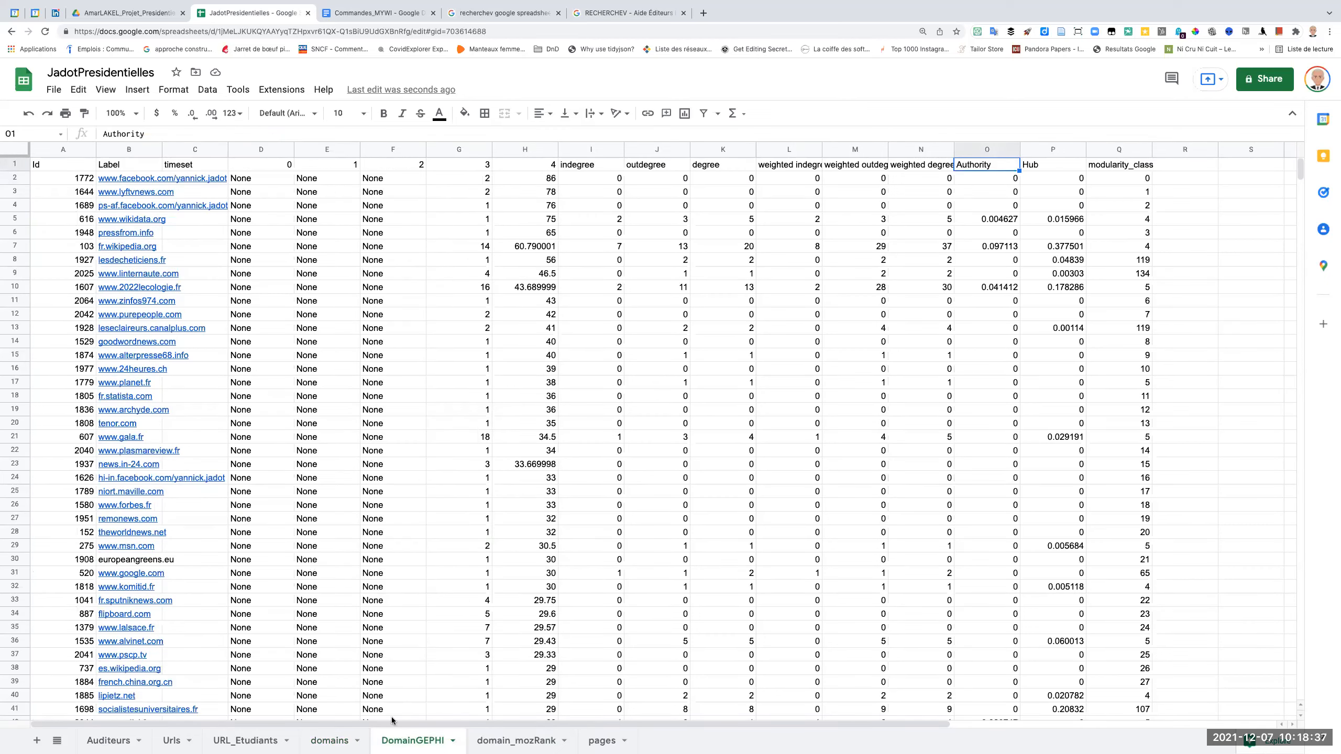
pyautogui.click(510, 741)
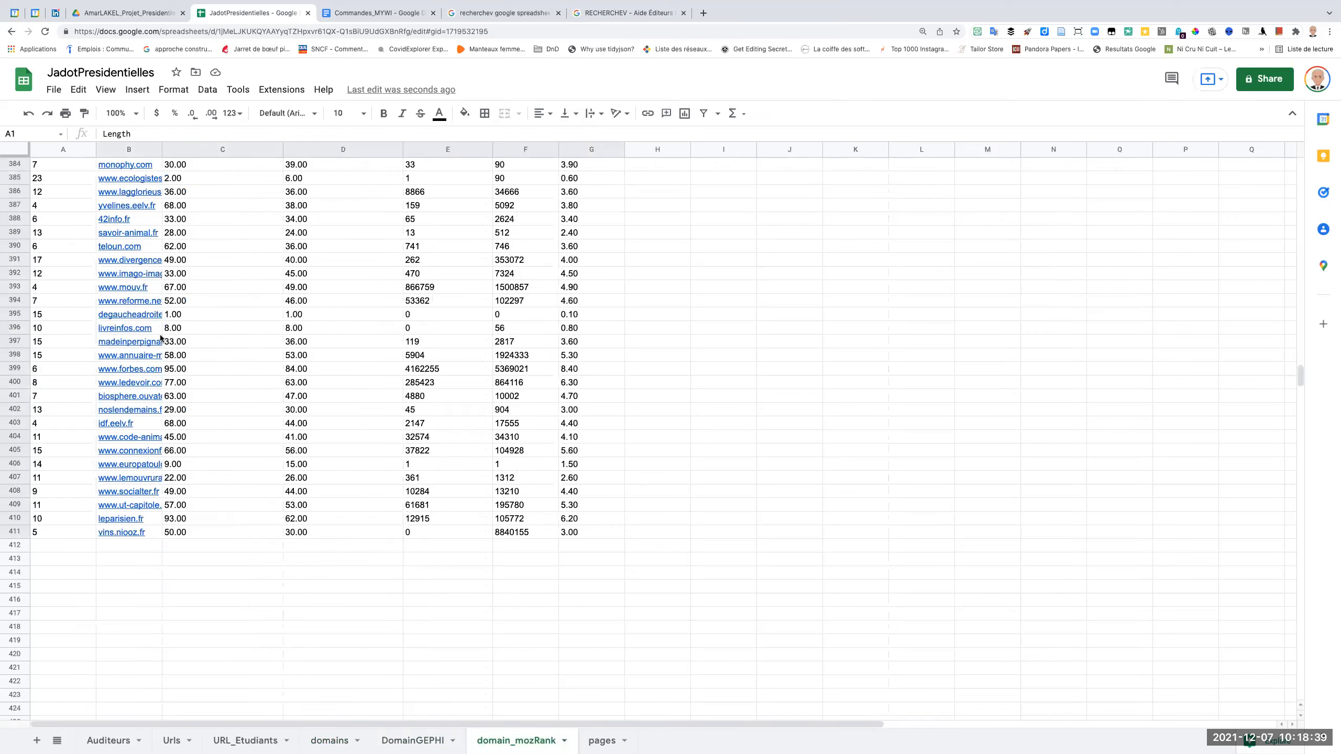
pyautogui.scroll(20, 161, 338)
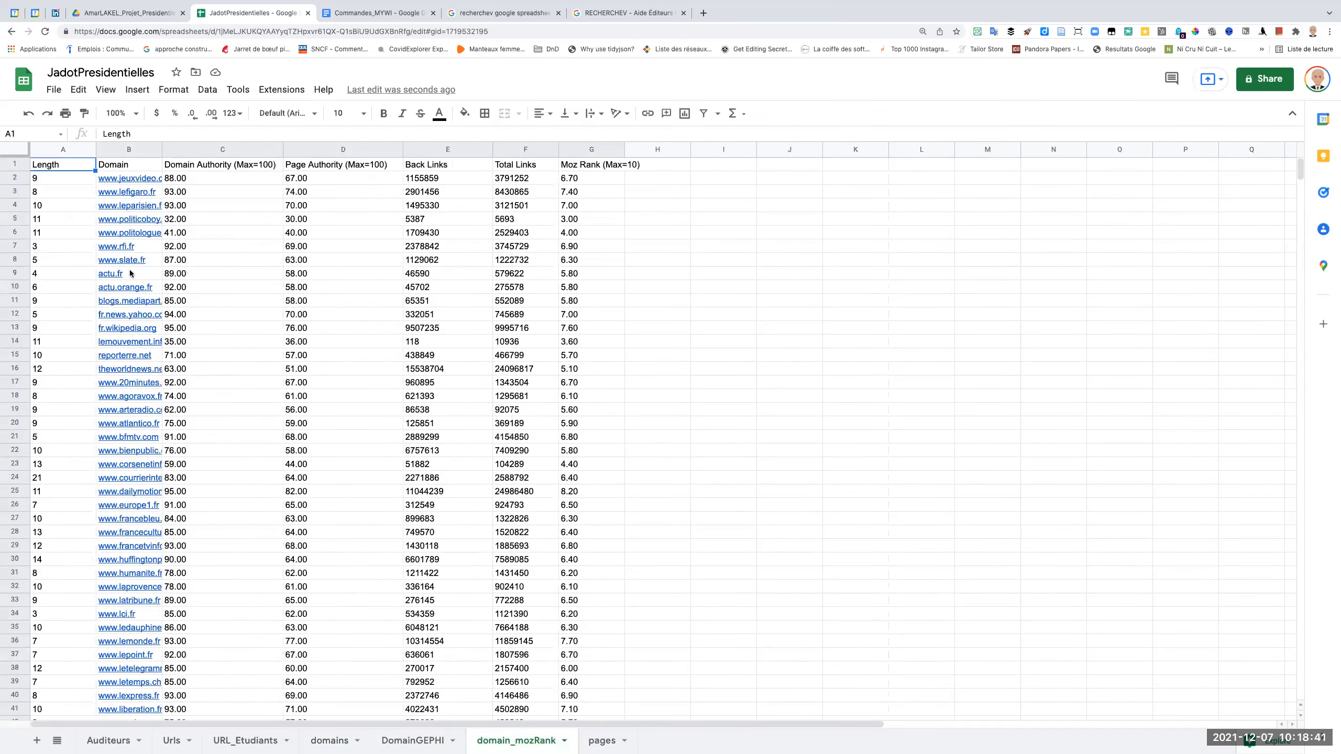
pyautogui.moveTo(124, 180)
pyautogui.click(127, 13)
pyautogui.click(247, 15)
# Review the filled MozRank column on the domains sheet, and check the DomainGEPHI and domain_mozRank sheets for further data to bring in.
pyautogui.click(332, 741)
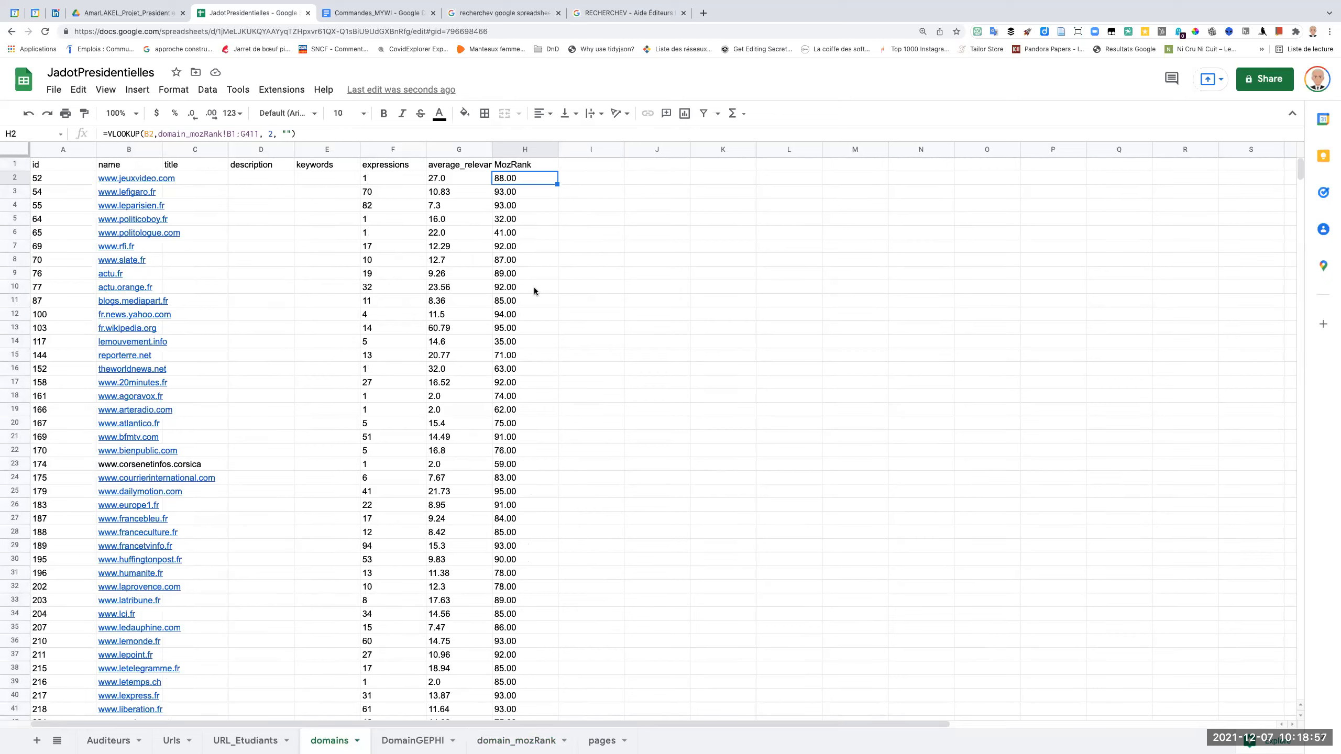
pyautogui.scroll(-1, 530, 386)
pyautogui.scroll(1, 530, 386)
pyautogui.click(511, 168)
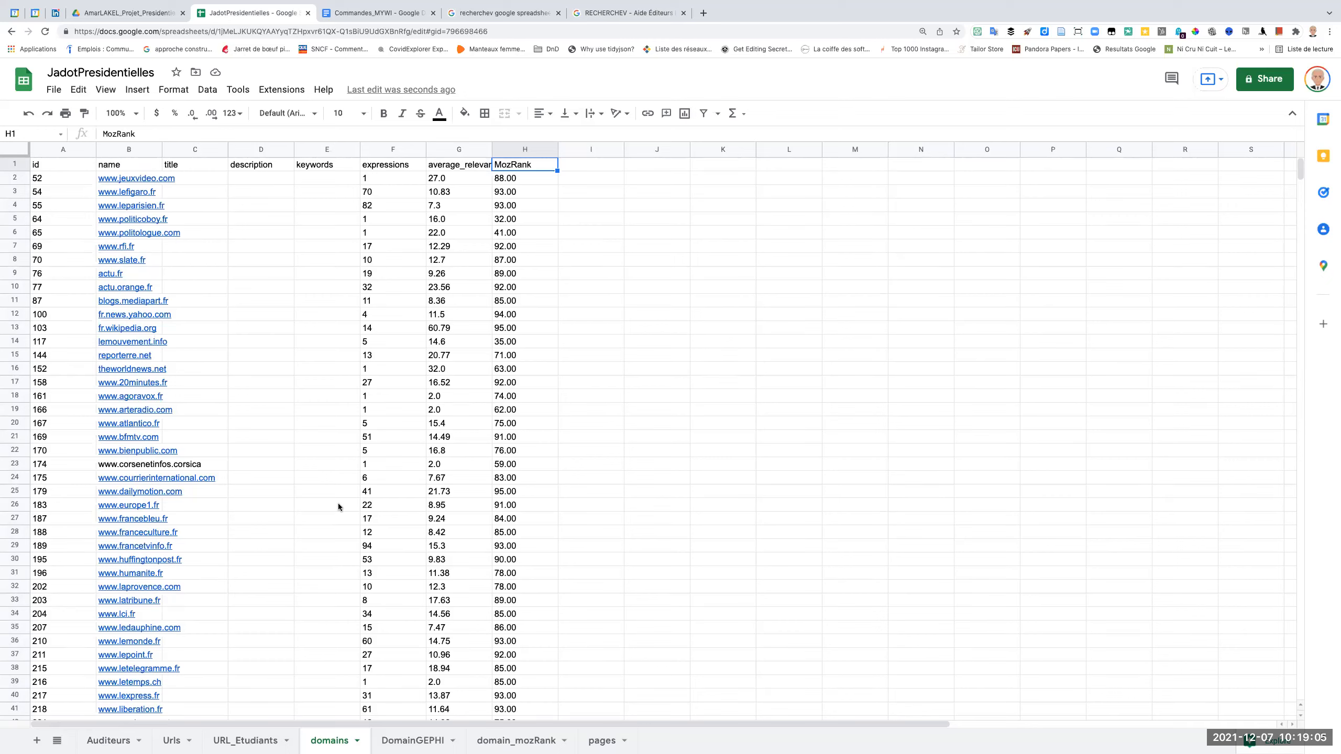
pyautogui.click(520, 178)
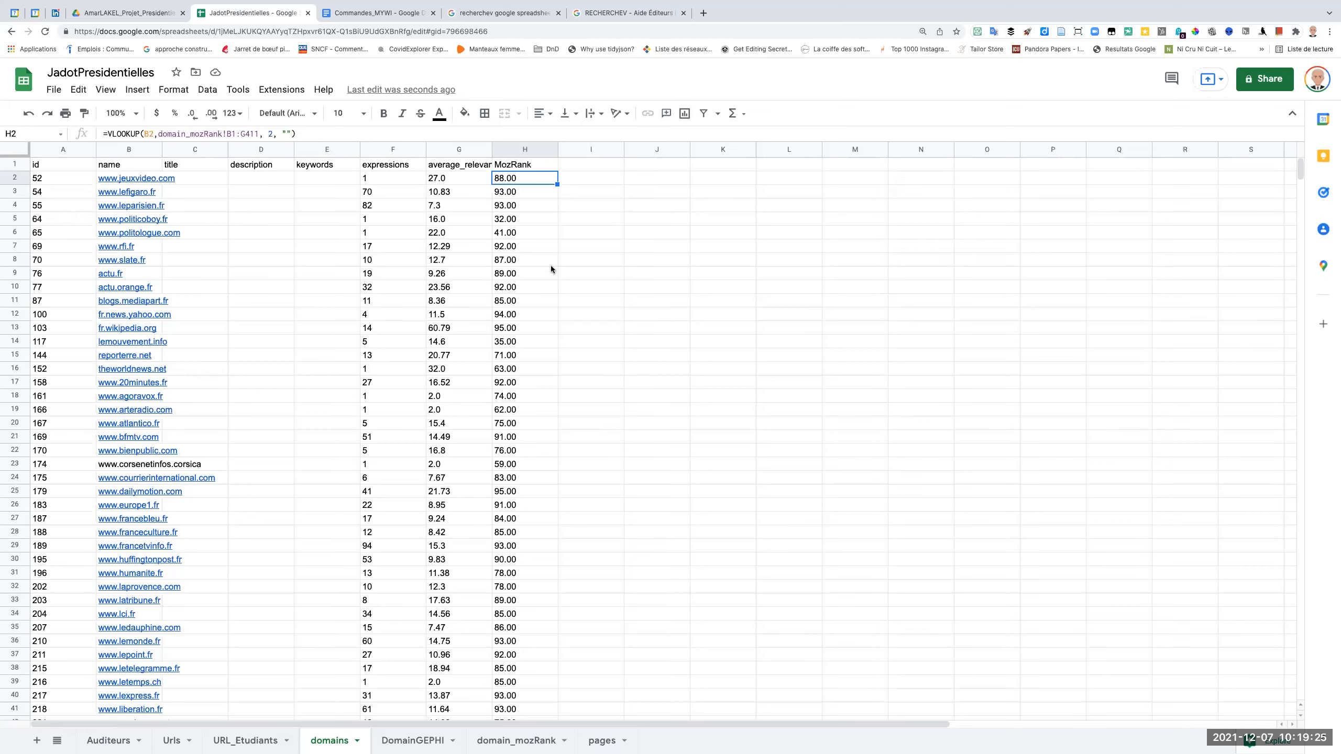
pyautogui.click(413, 740)
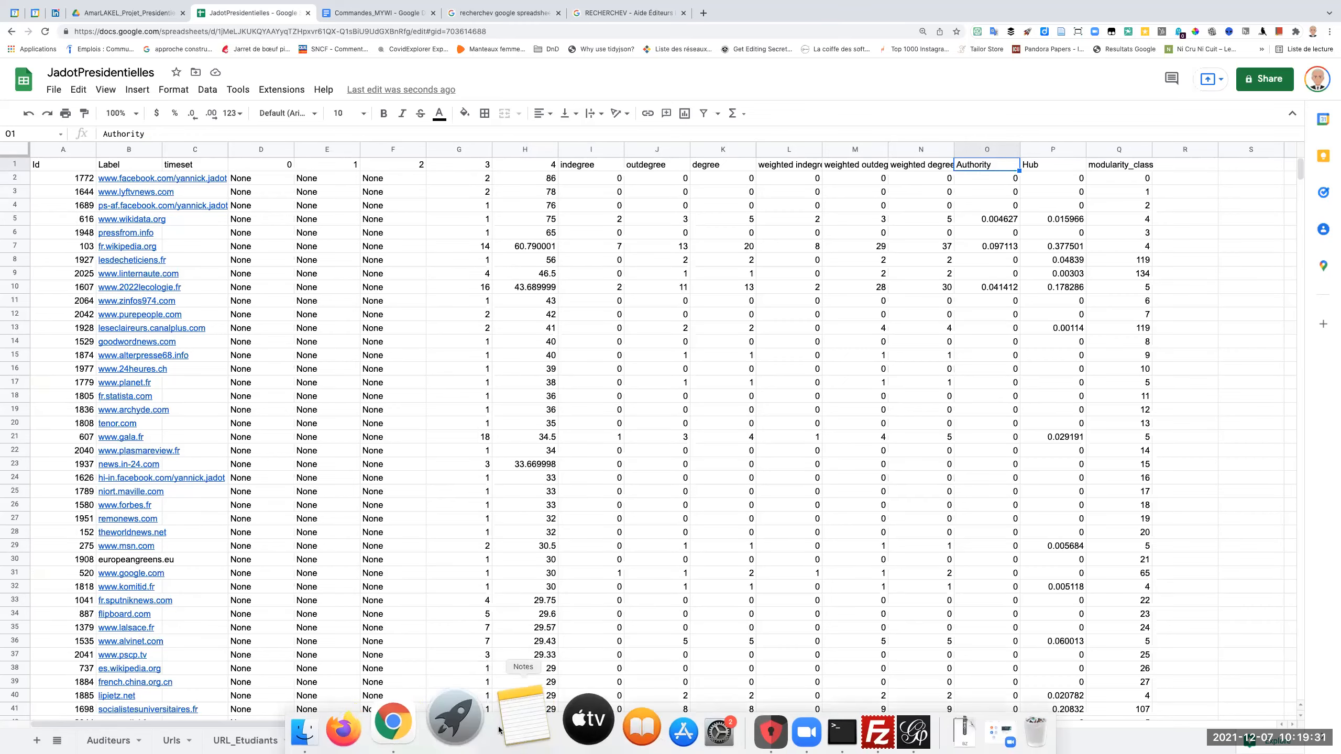
pyautogui.click(505, 742)
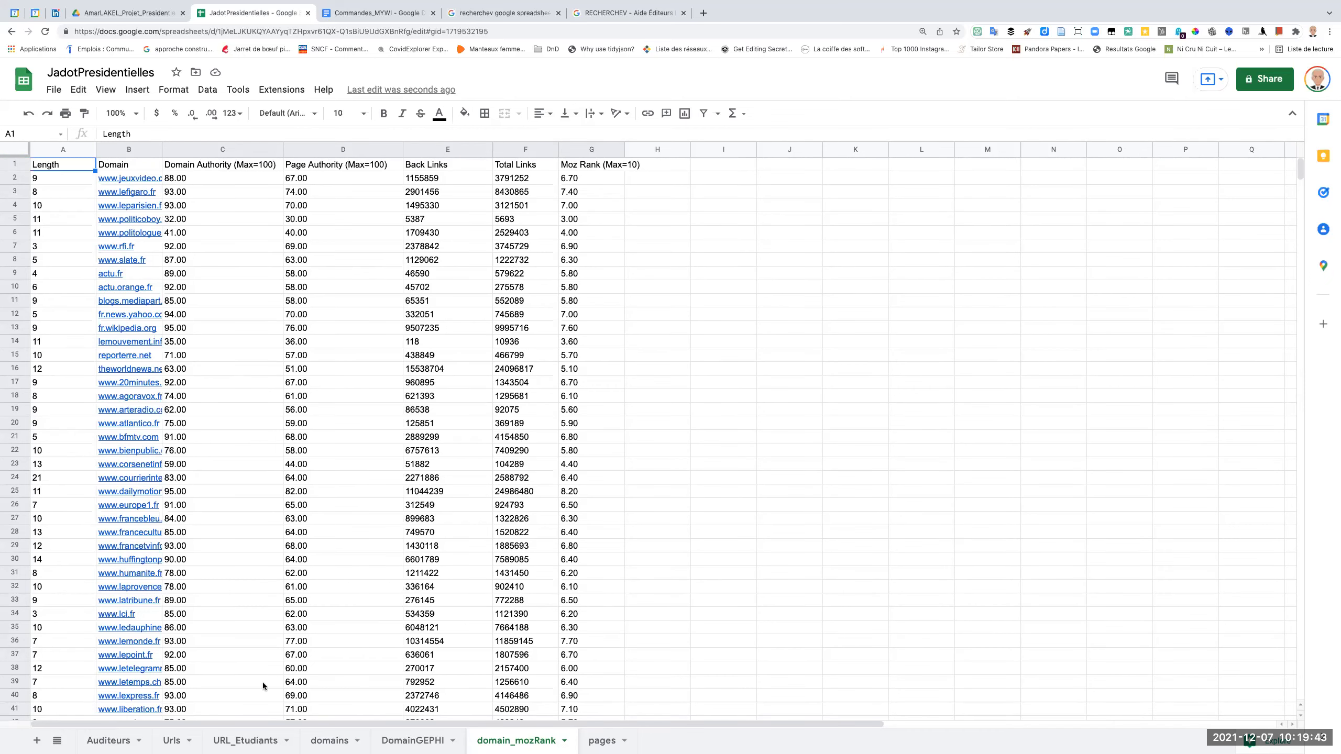
# Add the header Backlink in cell I1 of the domains sheet, beside MozRank.
pyautogui.click(333, 741)
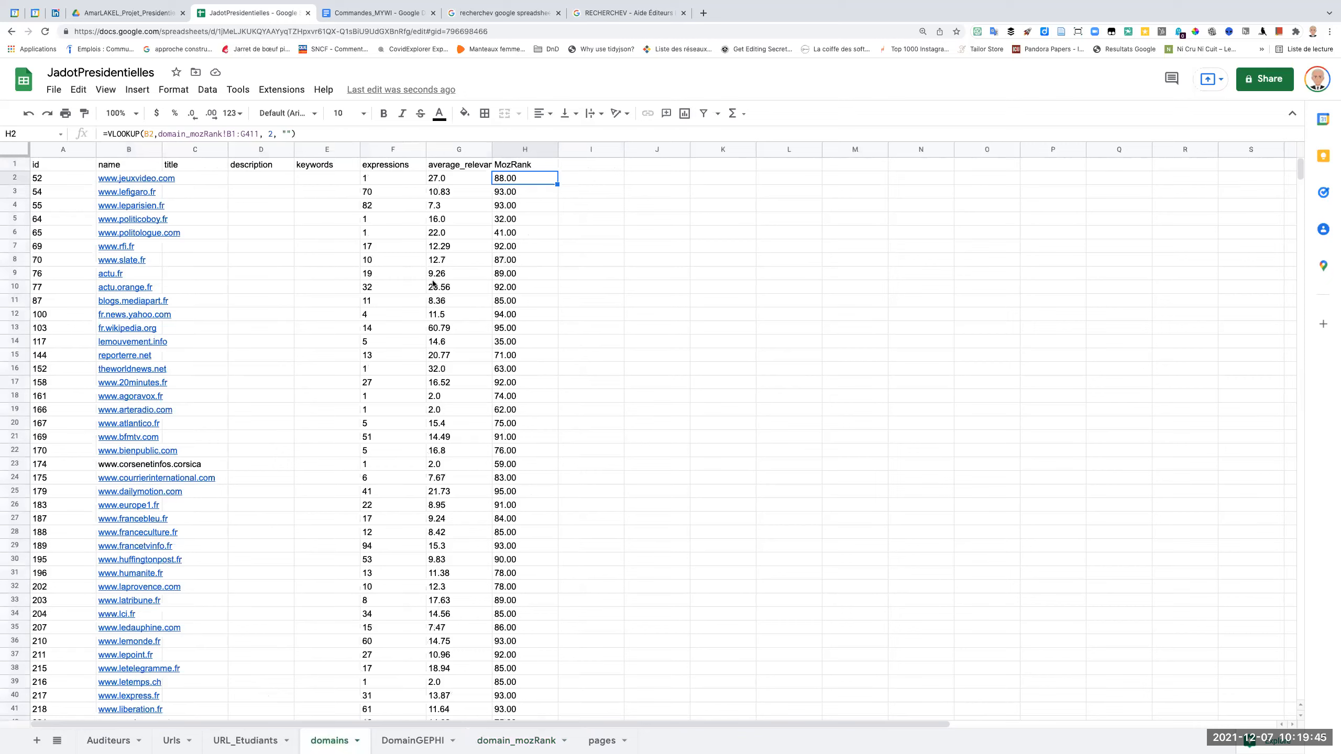
pyautogui.click(579, 167)
pyautogui.write('Backlink')
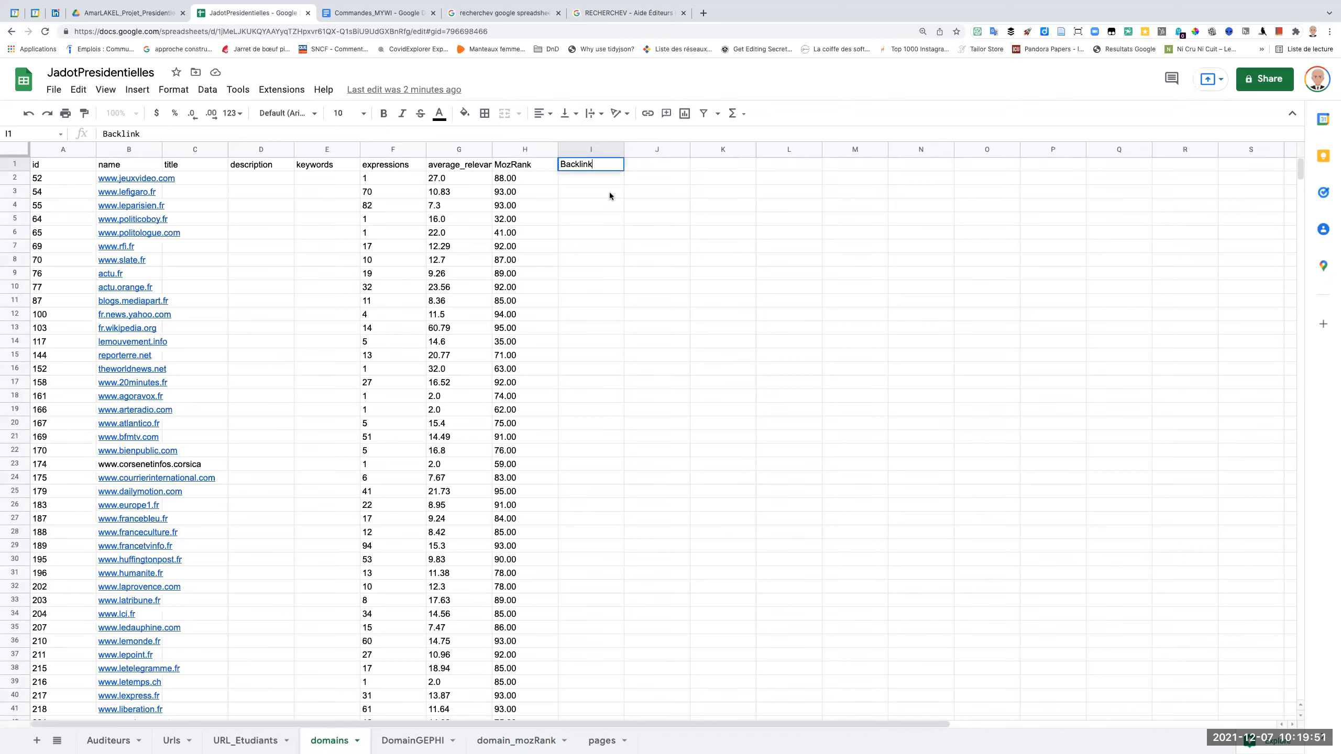
pyautogui.press('Return')
# Copy the full VLOOKUP formula text from H2 into I2, under the Backlink header.
pyautogui.click(534, 179)
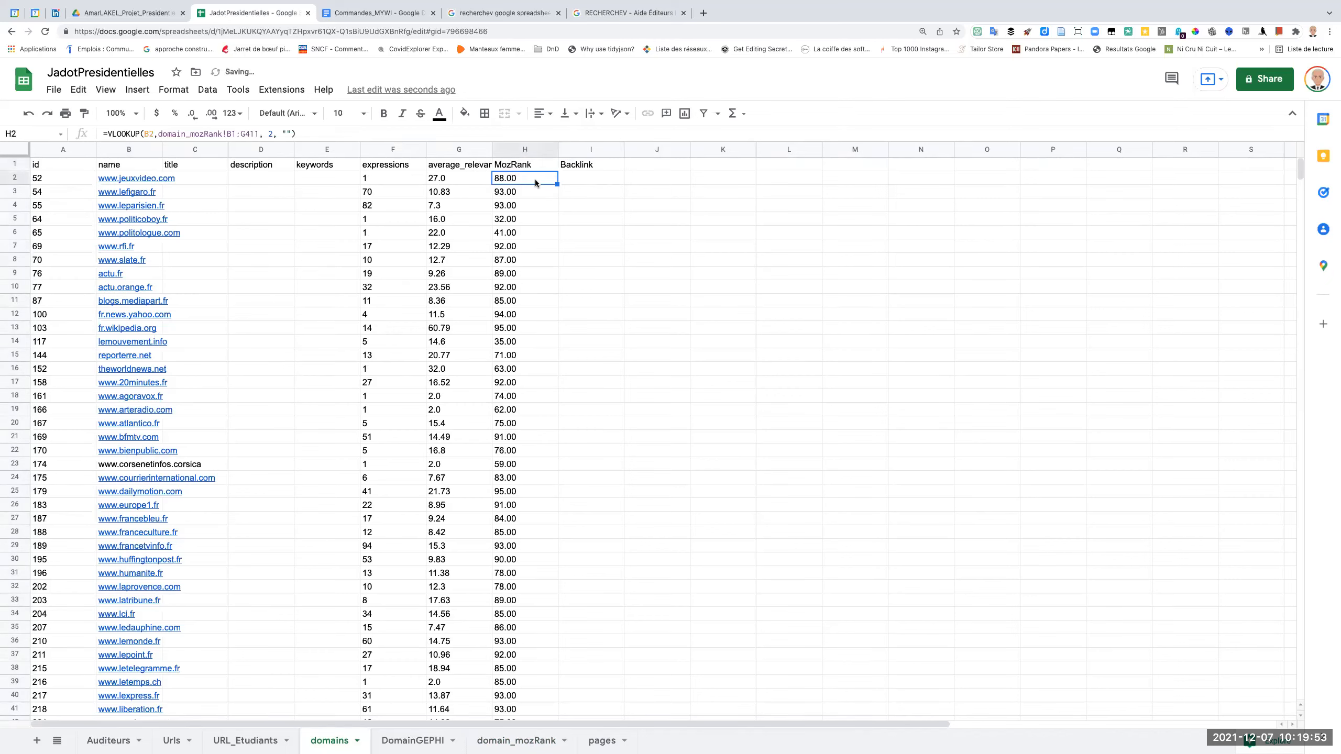
pyautogui.click(173, 134)
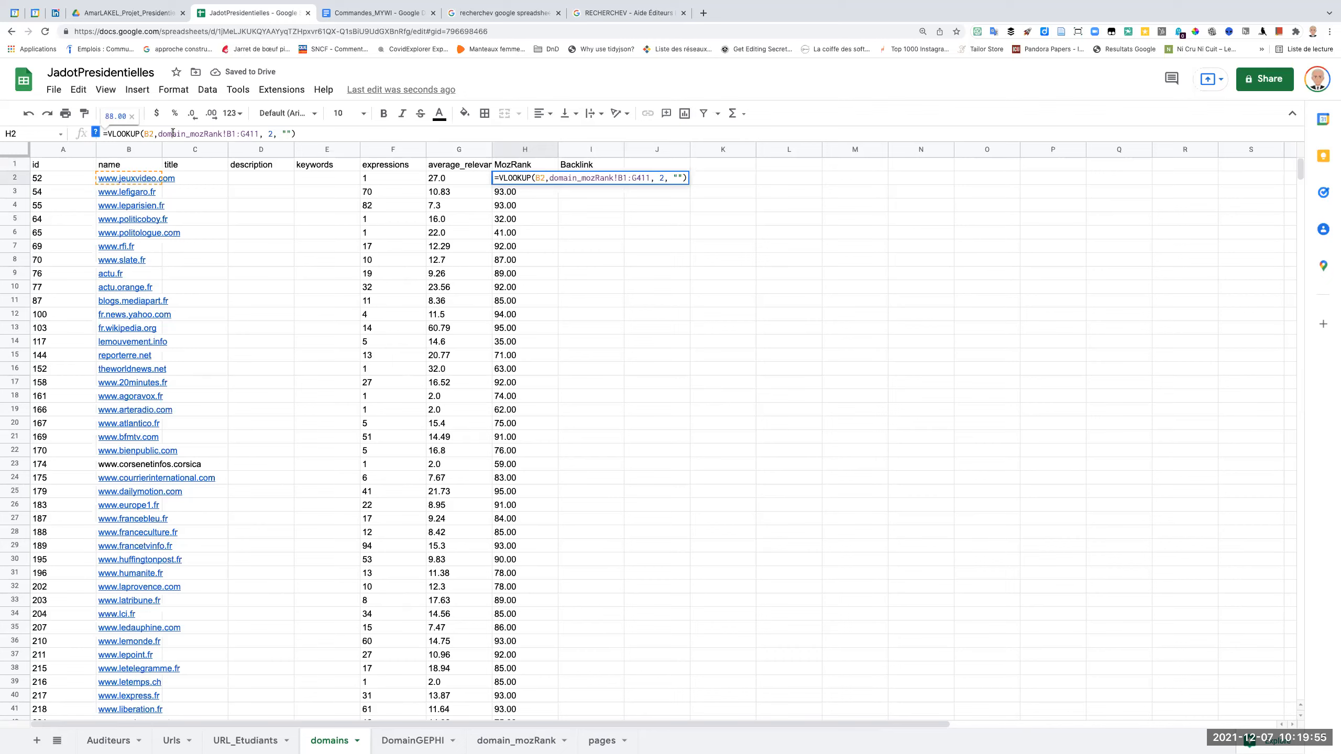
pyautogui.tripleClick(173, 133)
pyautogui.hotkey('ctrl', 'c')
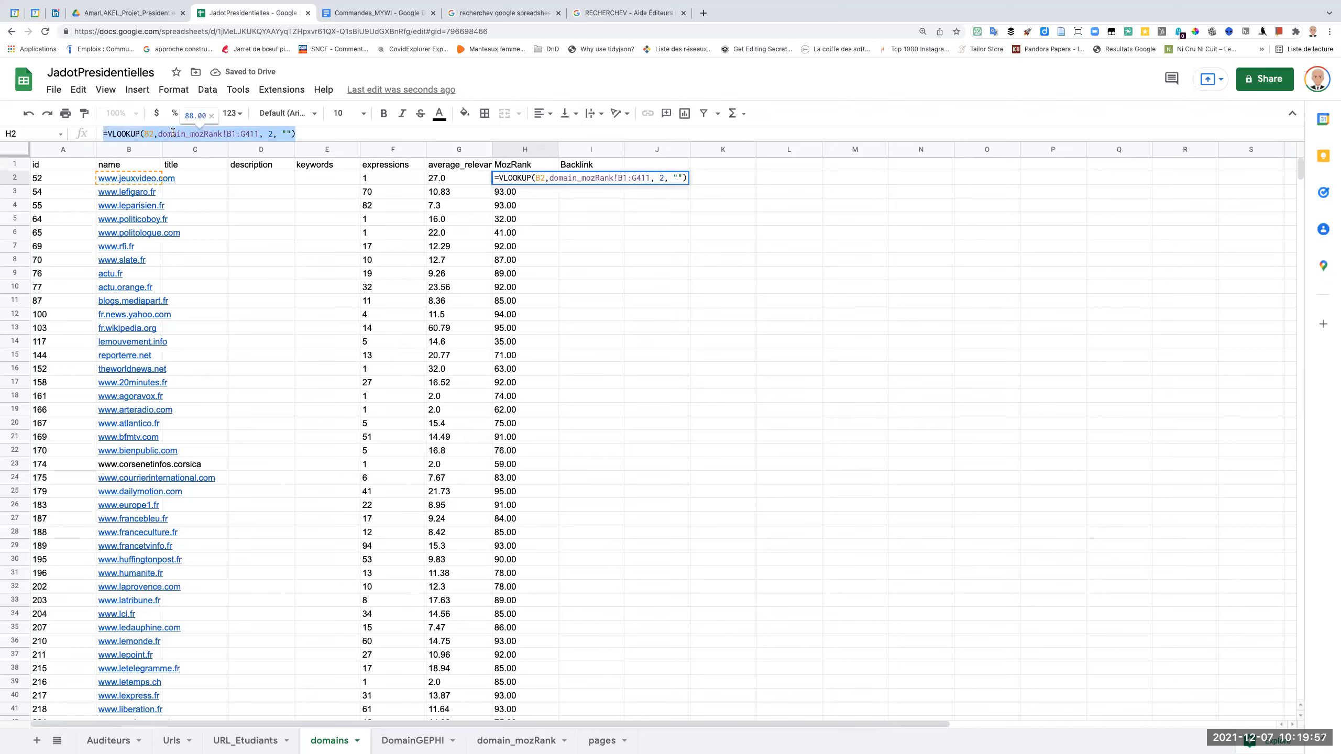
pyautogui.click(793, 243)
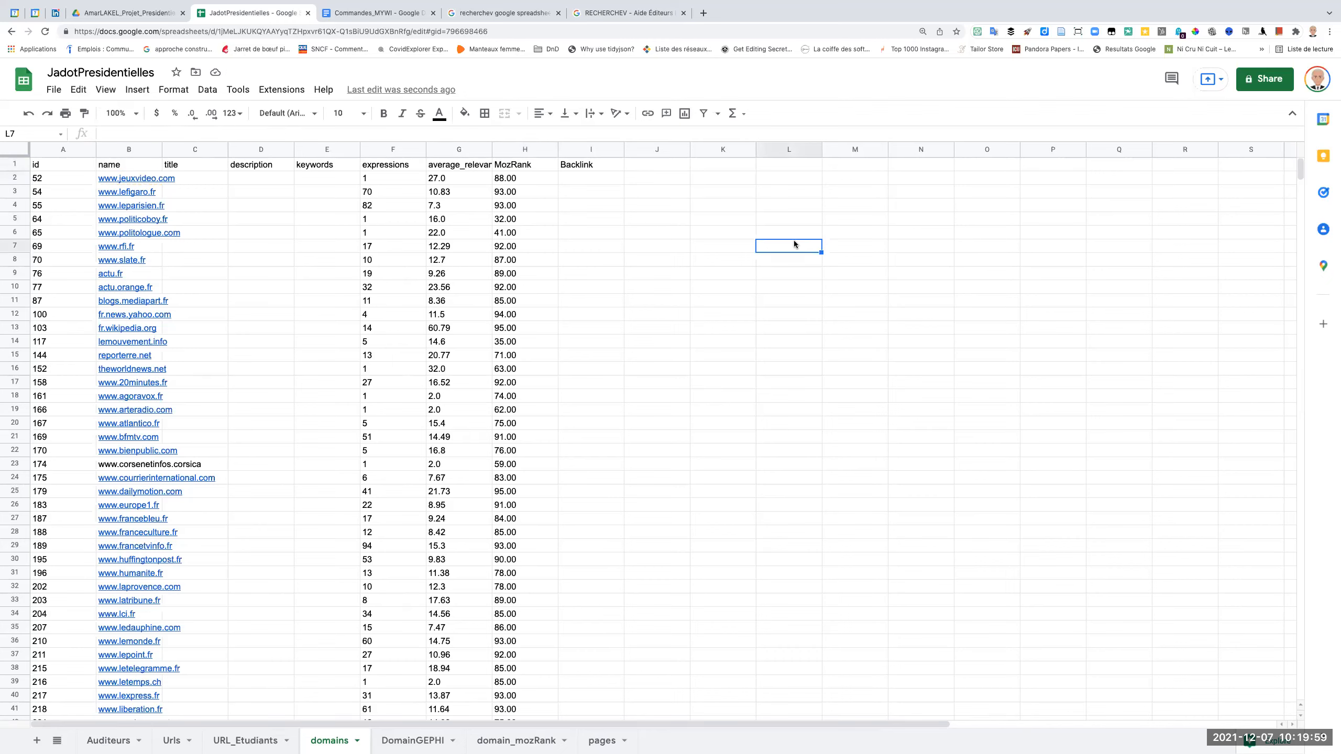
pyautogui.click(609, 179)
pyautogui.hotkey('ctrl', 'v')
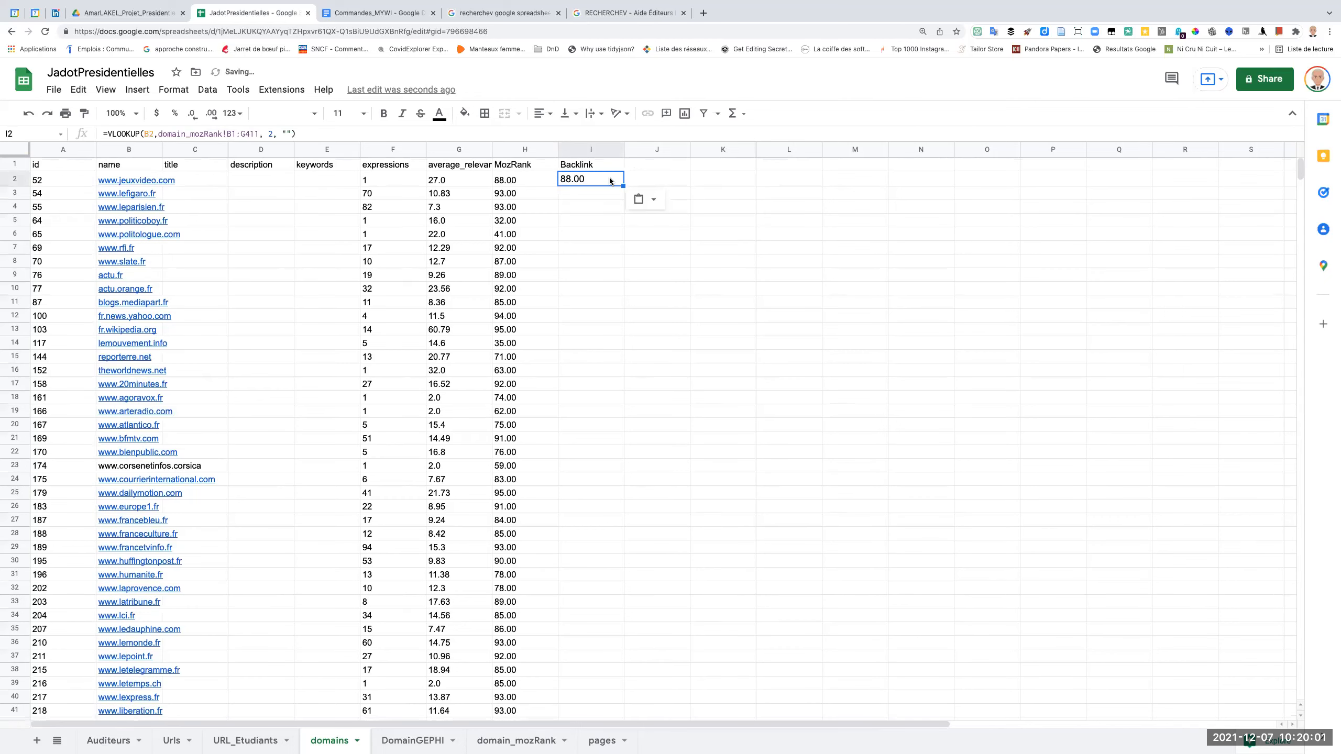
# Change the I2 lookup's column index to 4, accept the suggested autofill for the Backlink column, and fill I2 down to I8.
pyautogui.click(273, 133)
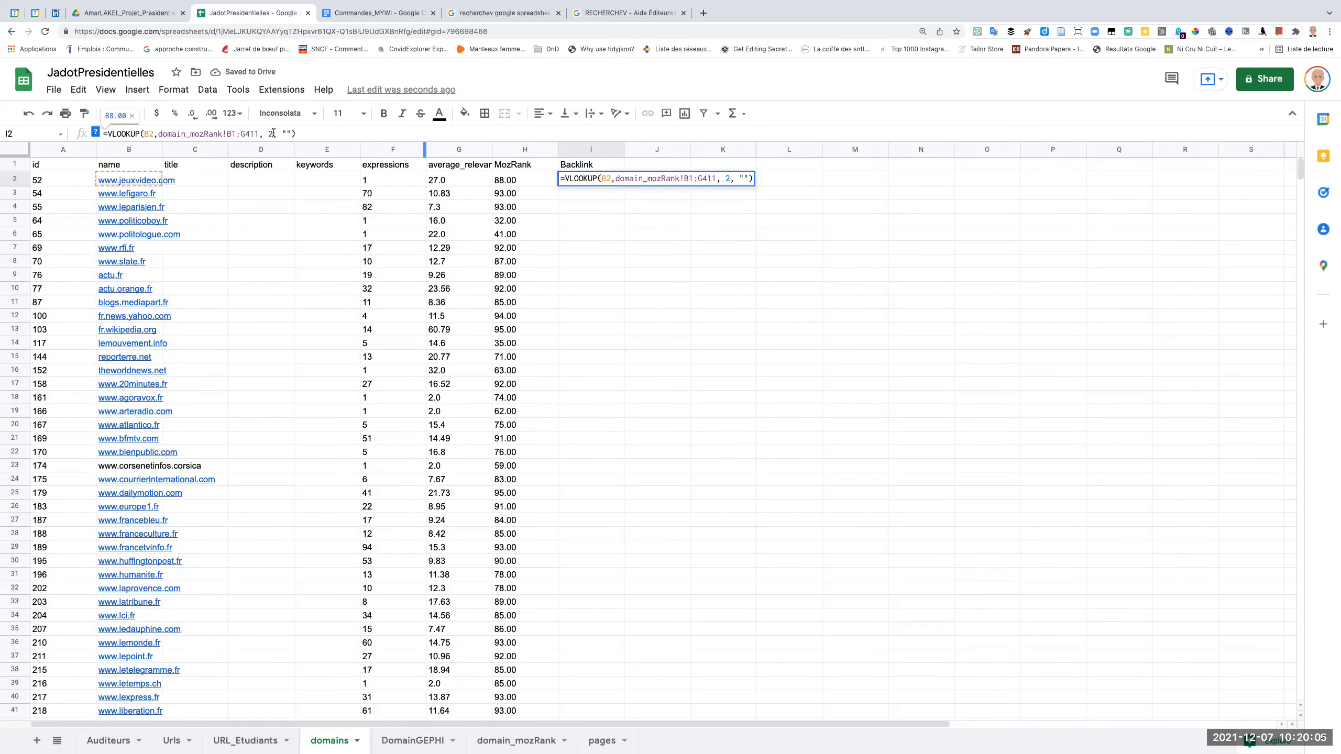
pyautogui.press('BackSpace')
pyautogui.write('4')
pyautogui.press('Return')
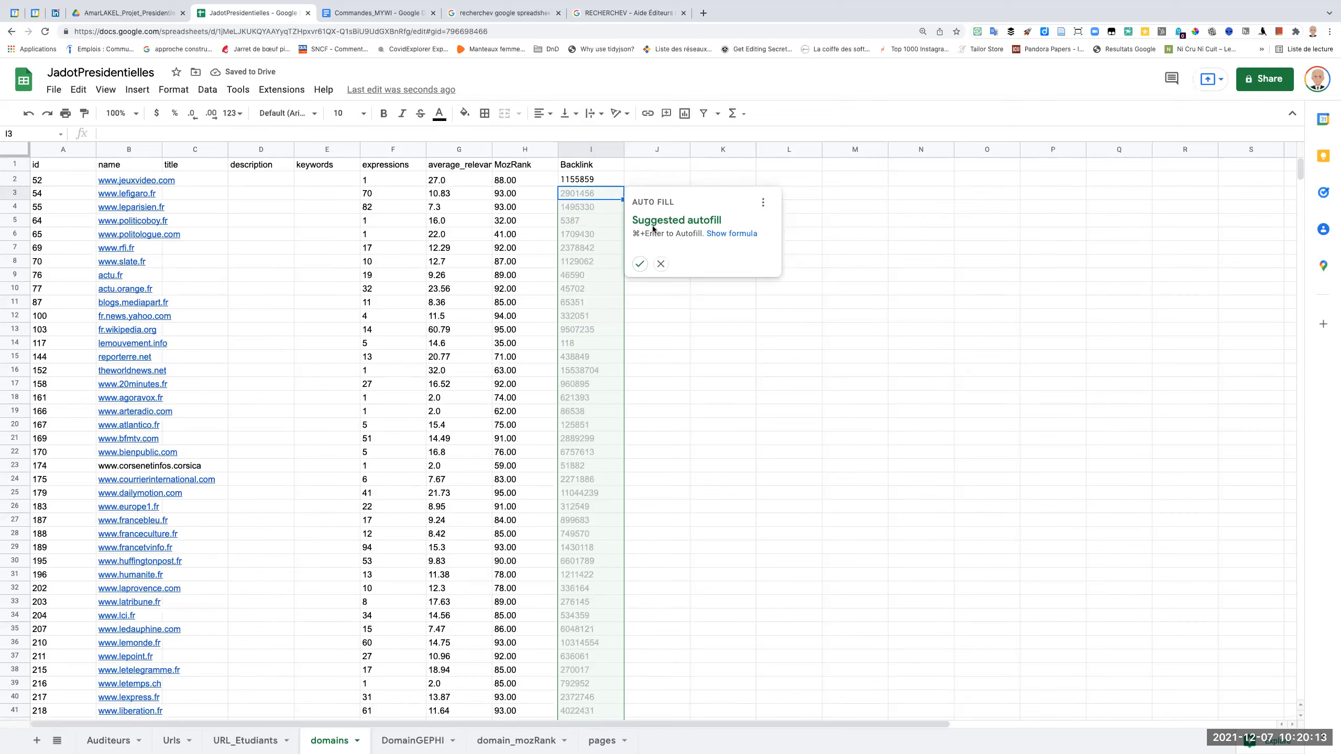
pyautogui.click(640, 264)
pyautogui.click(606, 179)
pyautogui.moveTo(623, 186); pyautogui.dragTo(617, 268)
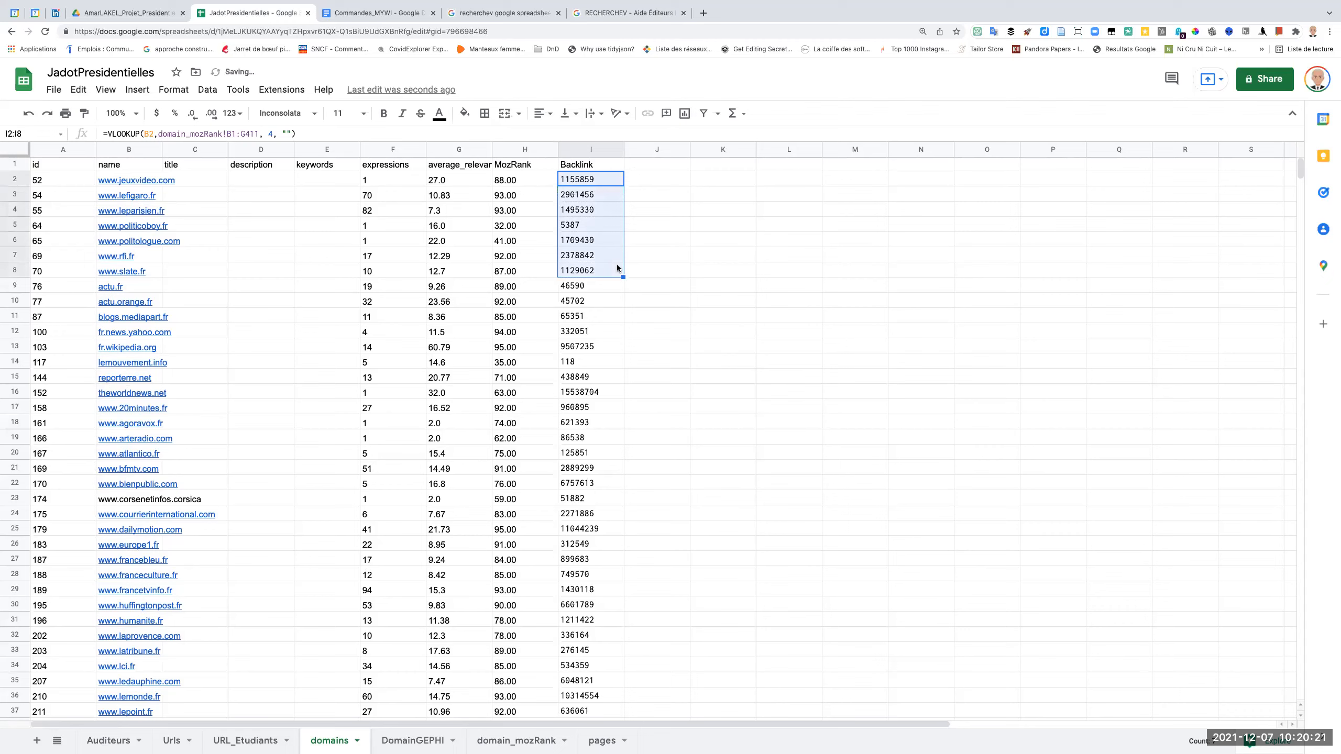
# Review the arguments of the Backlink VLOOKUP formula in I2: lookup key, domain_mozRank range, column index and final argument.
pyautogui.click(597, 179)
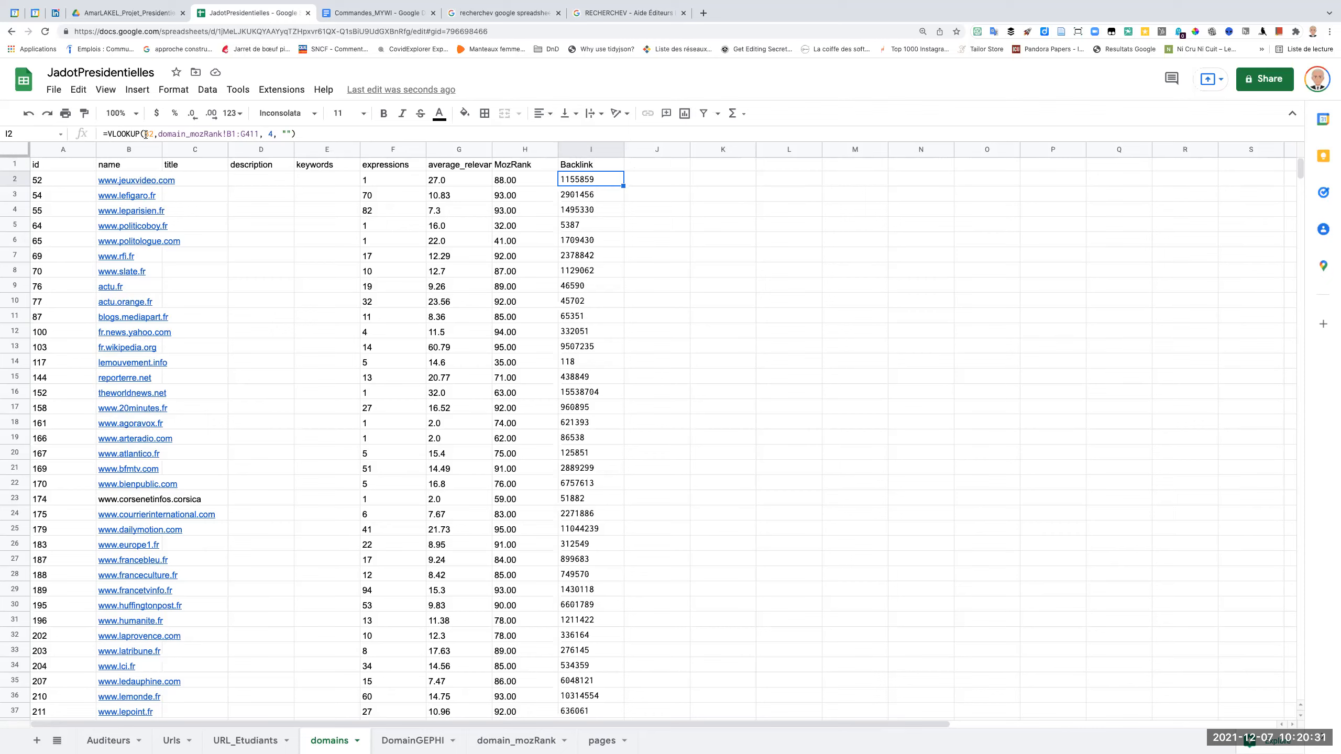
pyautogui.moveTo(145, 133); pyautogui.dragTo(153, 134)
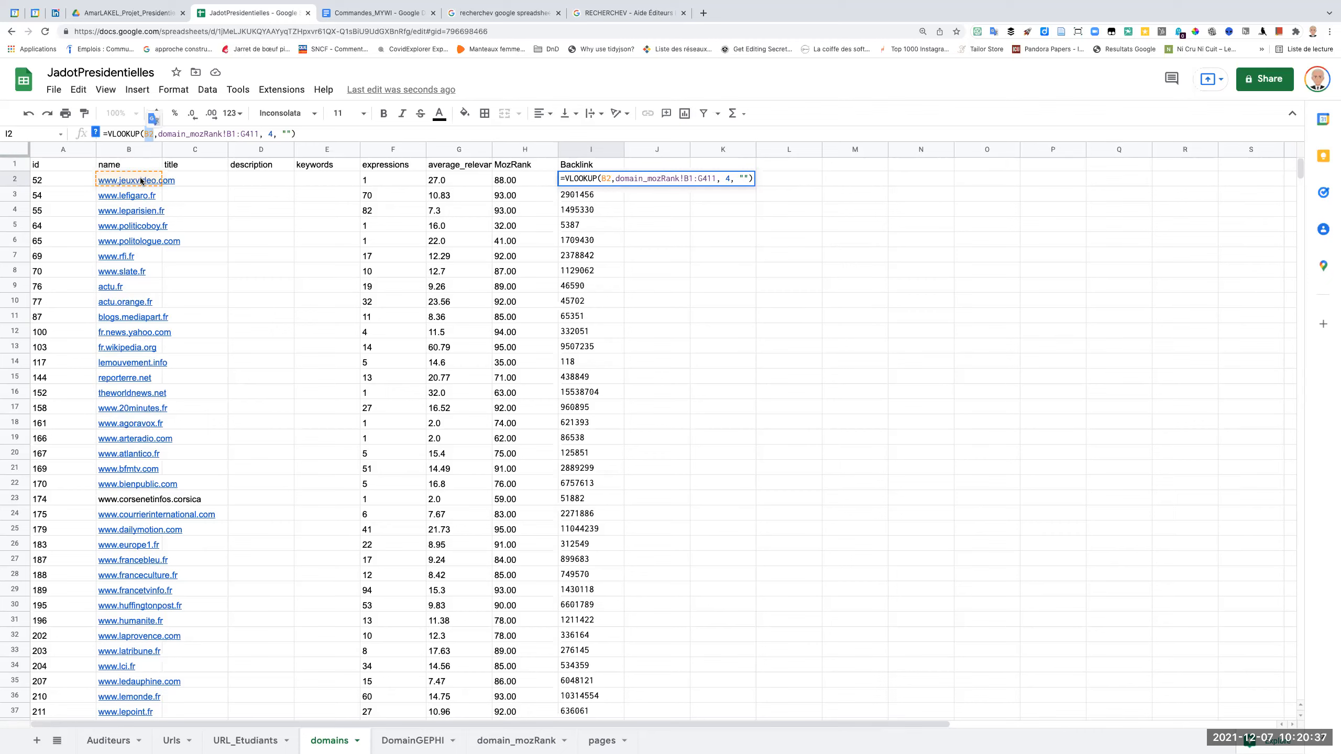
pyautogui.click(161, 134)
pyautogui.moveTo(167, 133); pyautogui.dragTo(257, 134)
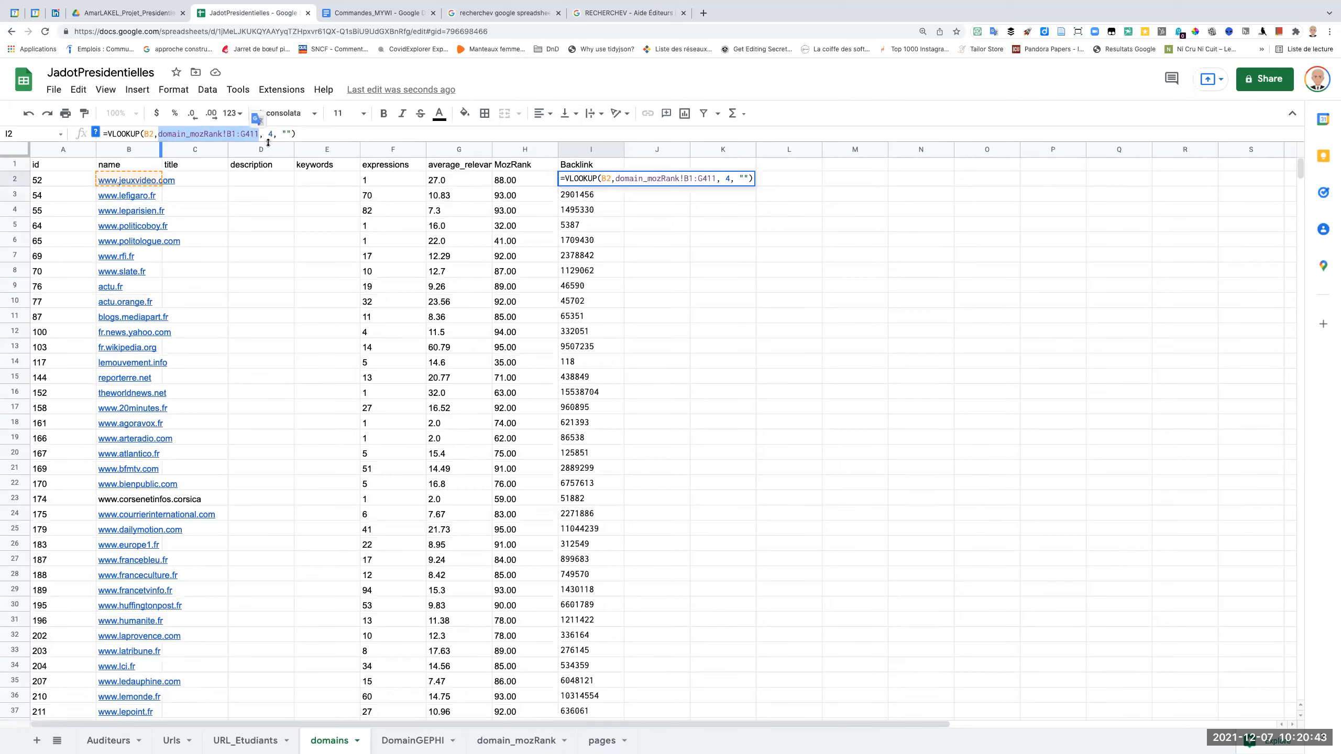
pyautogui.moveTo(266, 133); pyautogui.dragTo(271, 133)
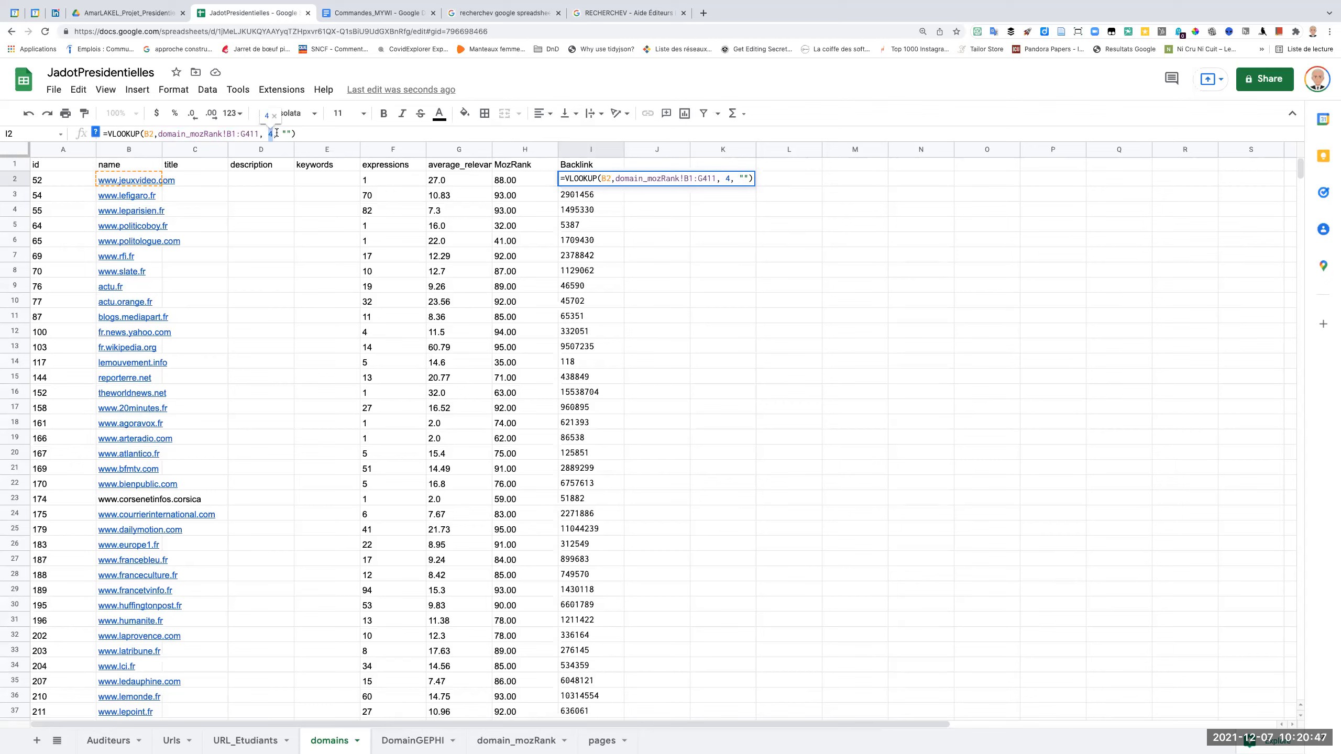
pyautogui.click(286, 133)
# Check the DomainGEPHI and domain_mozRank sheets for the next field, and add the header TotalLink in cell J1 of the domains sheet.
pyautogui.click(653, 166)
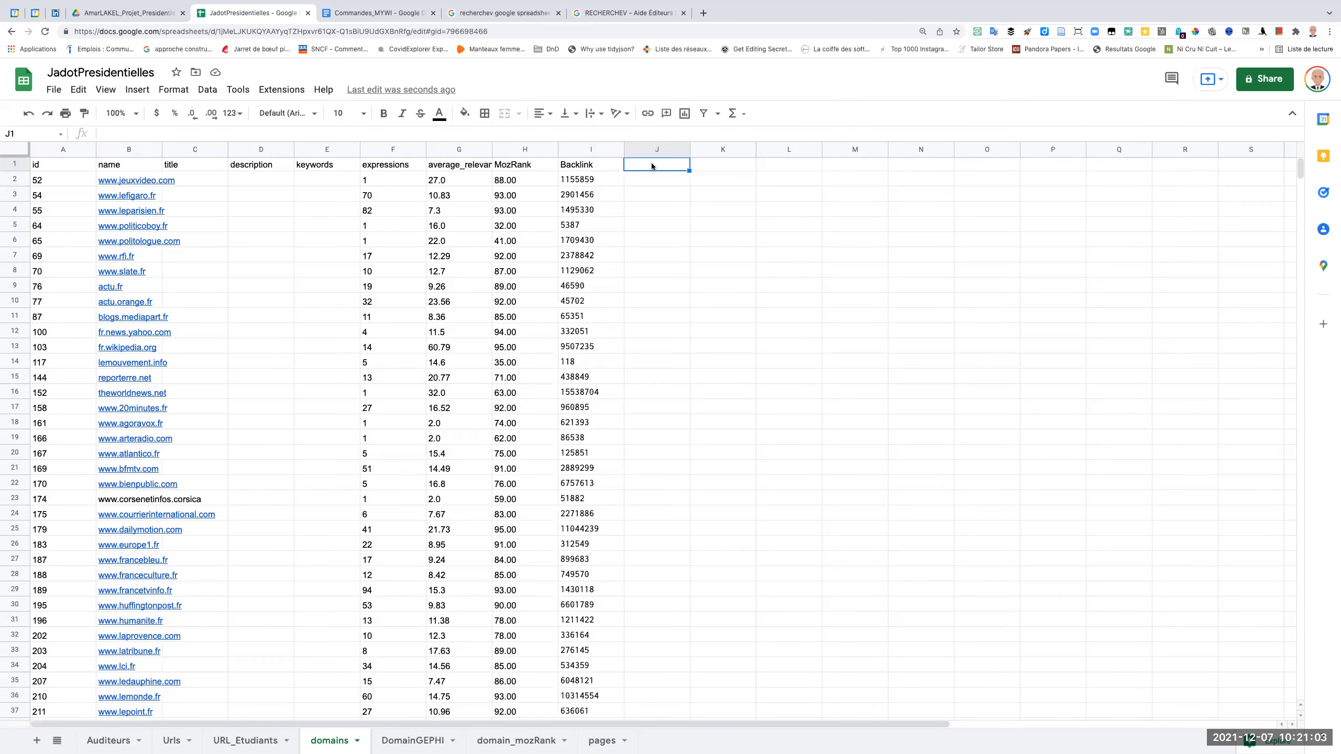
pyautogui.click(421, 741)
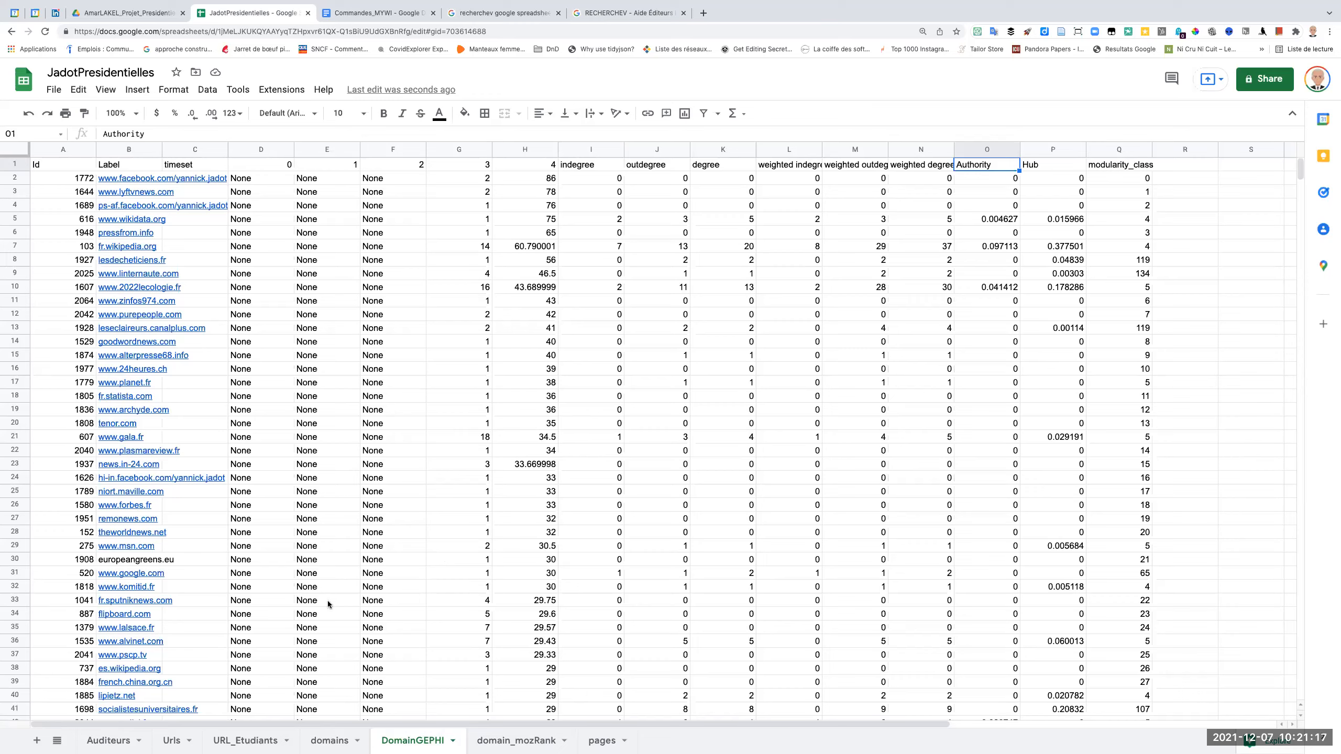
pyautogui.click(331, 741)
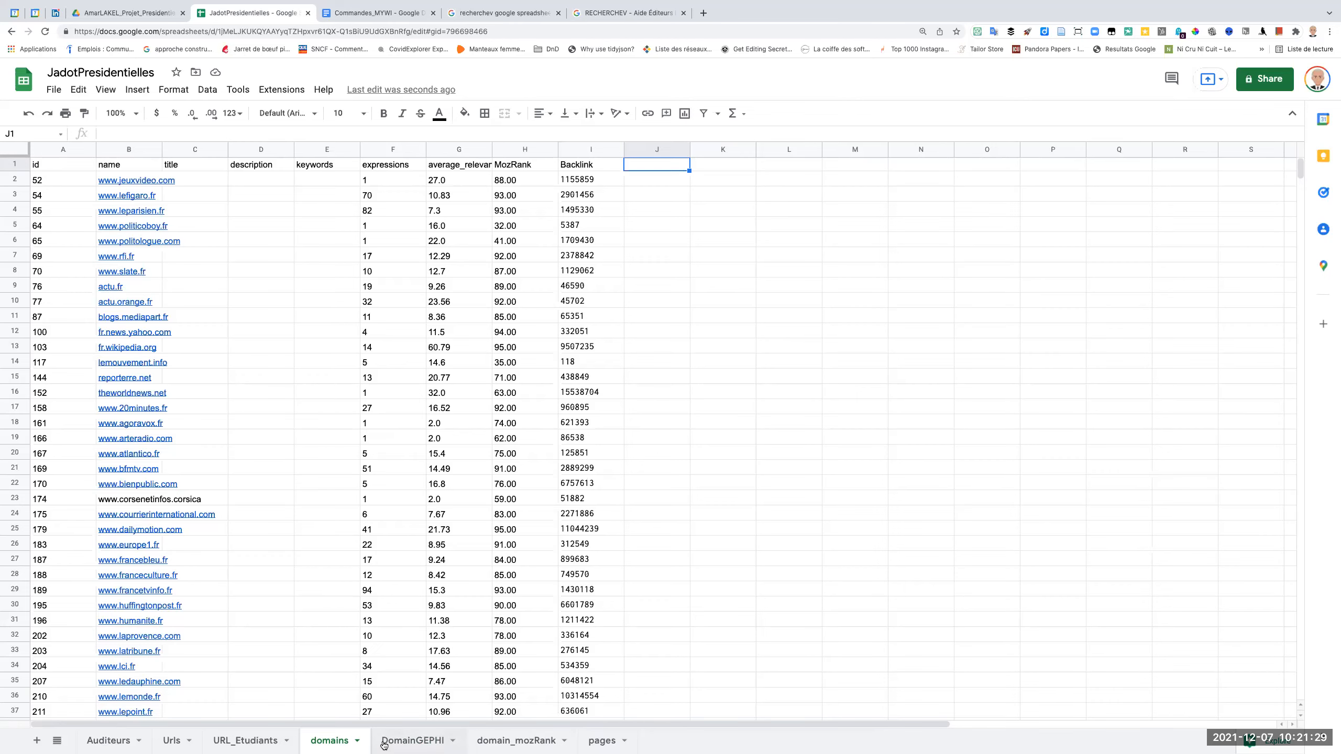
pyautogui.click(496, 742)
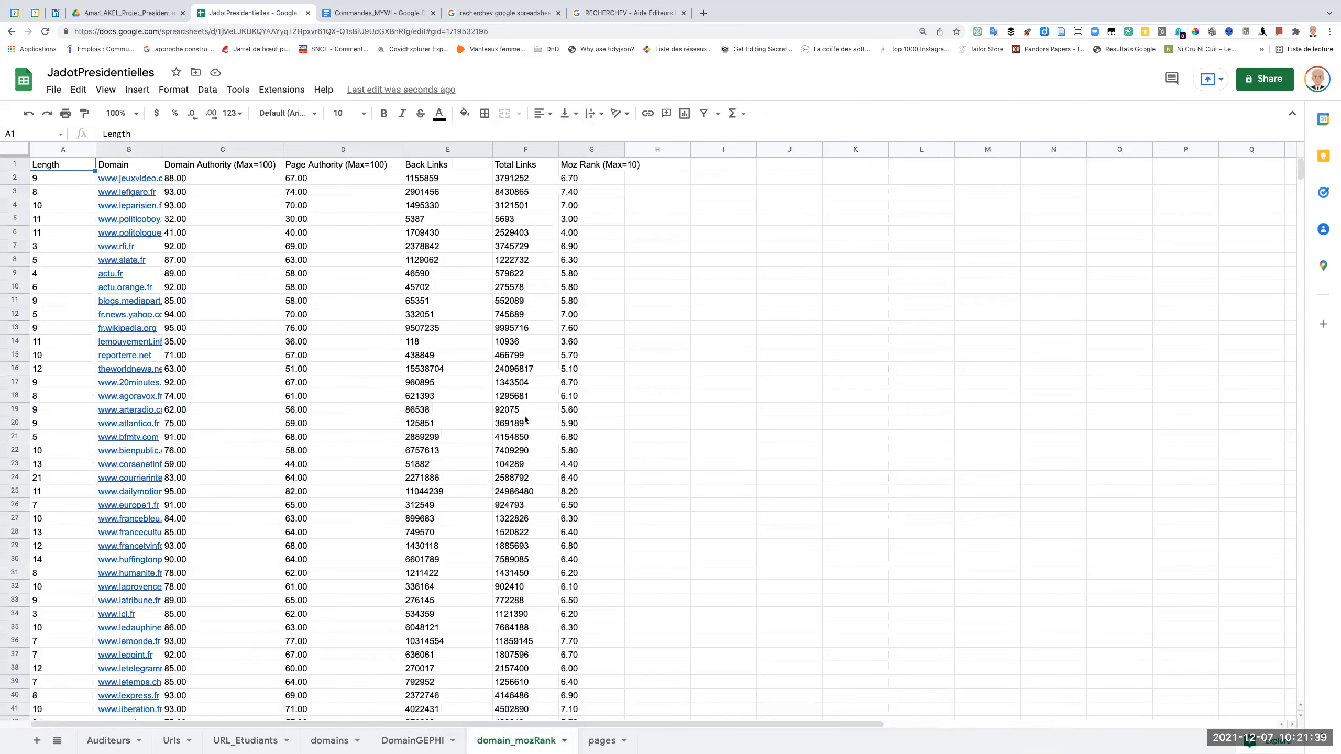
pyautogui.click(335, 742)
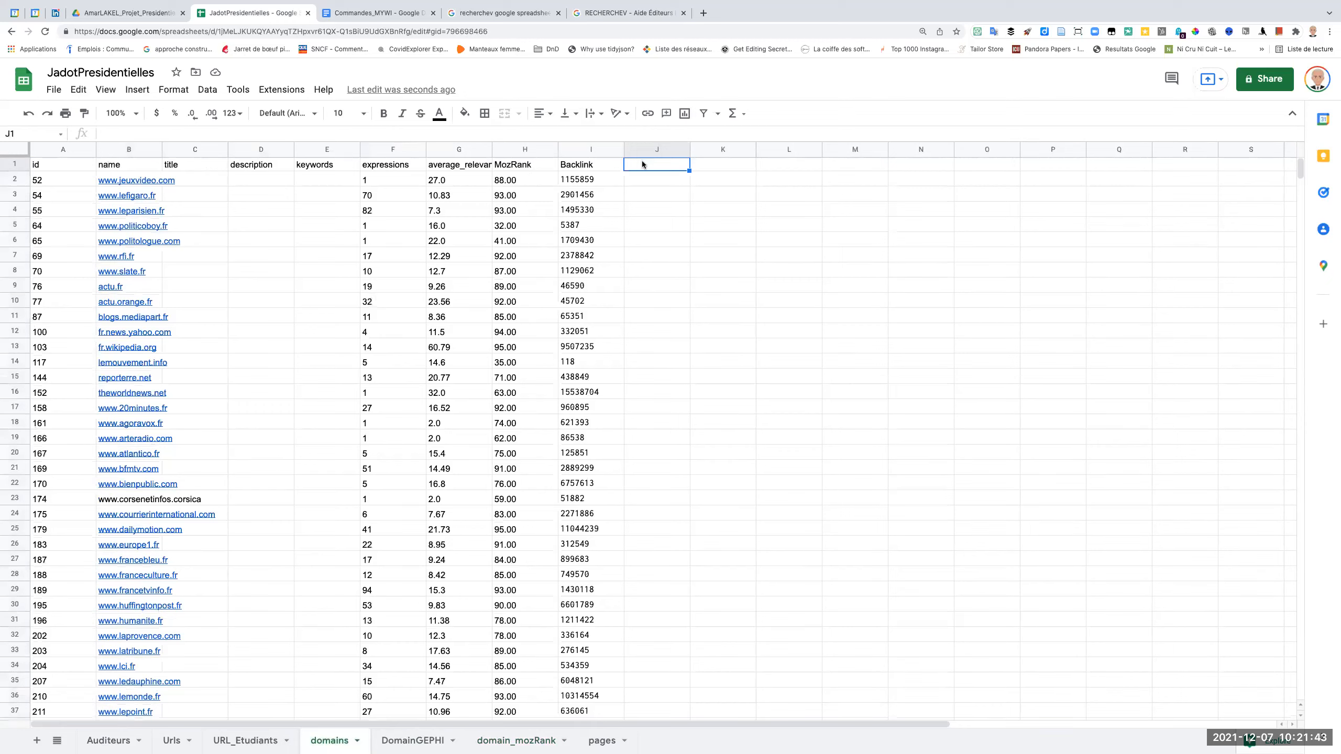
pyautogui.write('TotalLink')
pyautogui.press('Return')
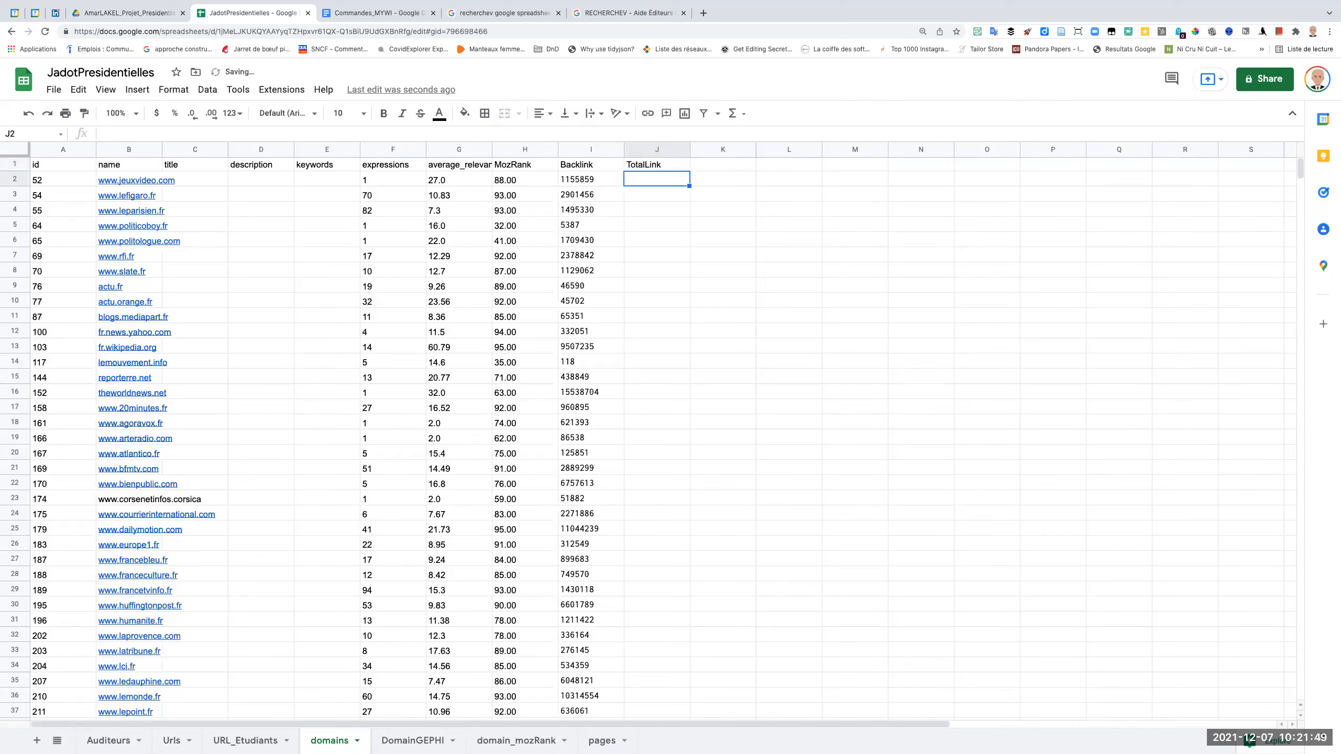
# Copy the VLOOKUP formula from I2 into J2 under TotalLink and set its lookup key to B2.
pyautogui.click(585, 180)
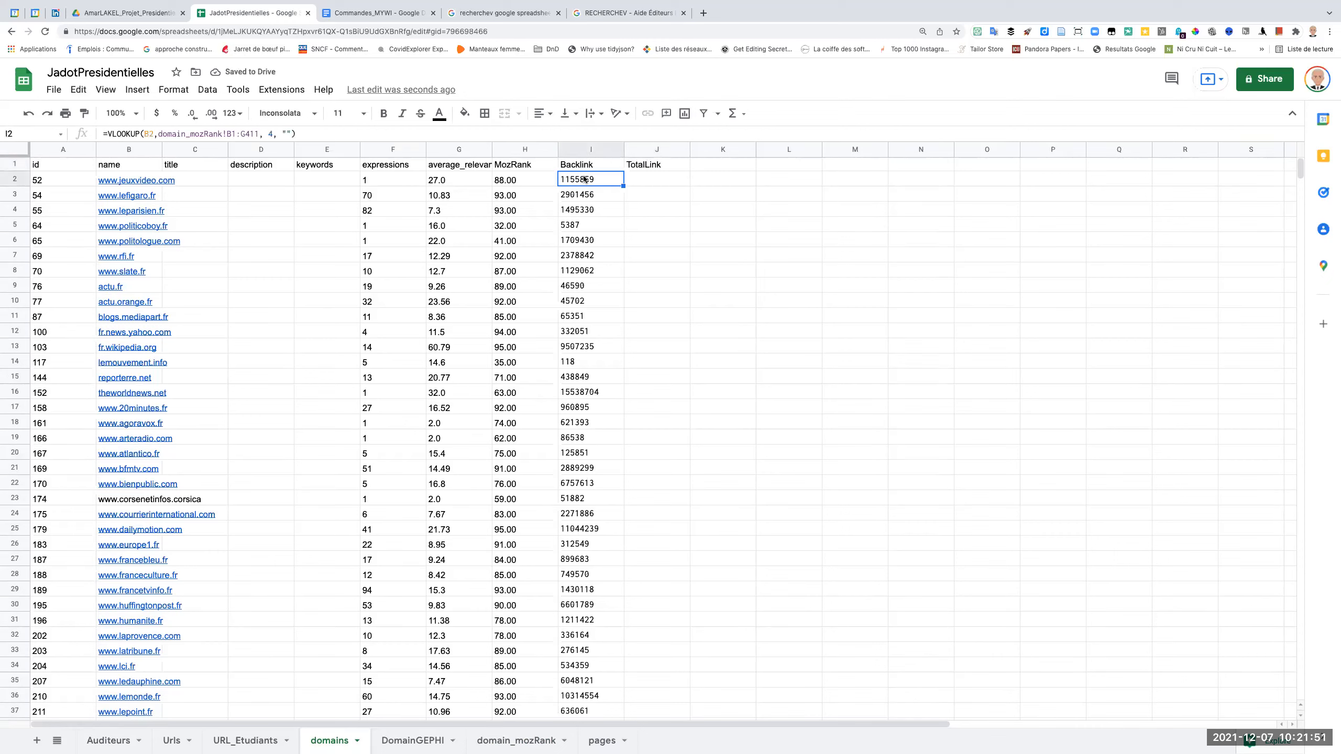
pyautogui.hotkey('ctrl', 'c')
pyautogui.click(645, 181)
pyautogui.hotkey('ctrl', 'v')
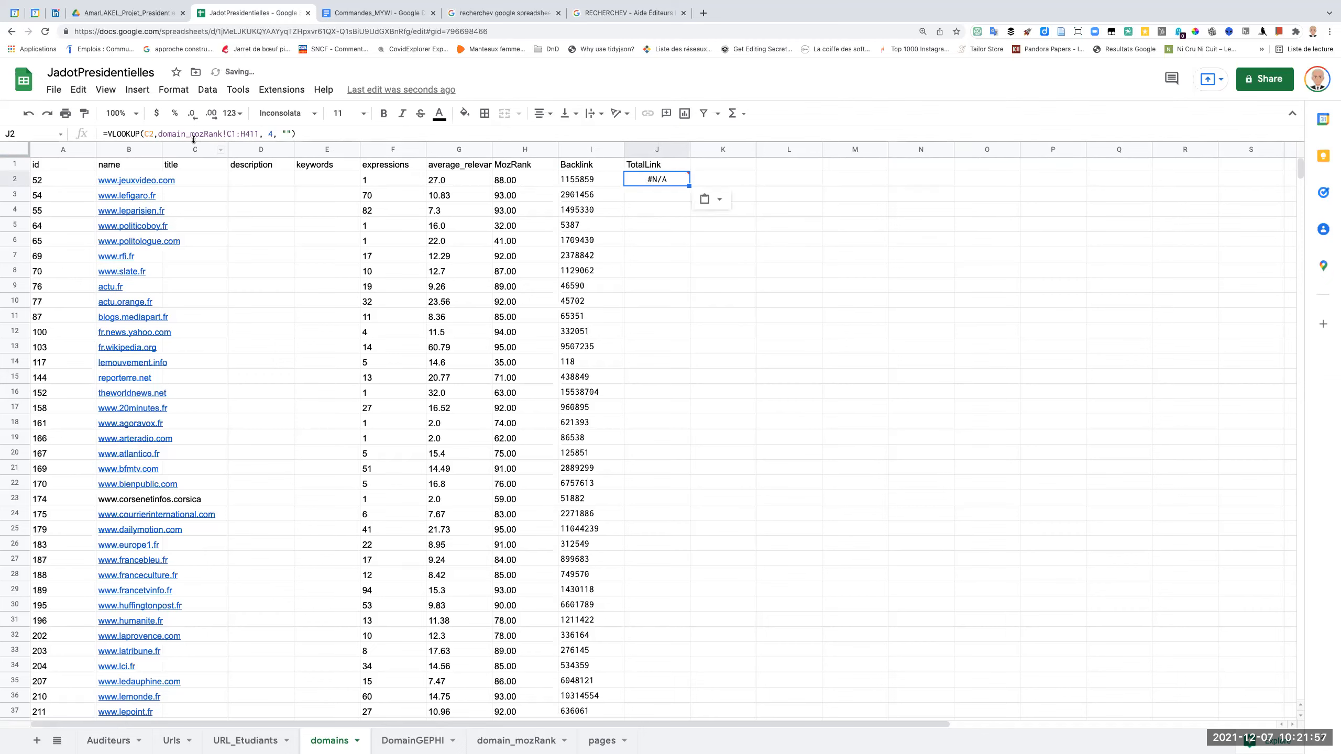
pyautogui.click(148, 134)
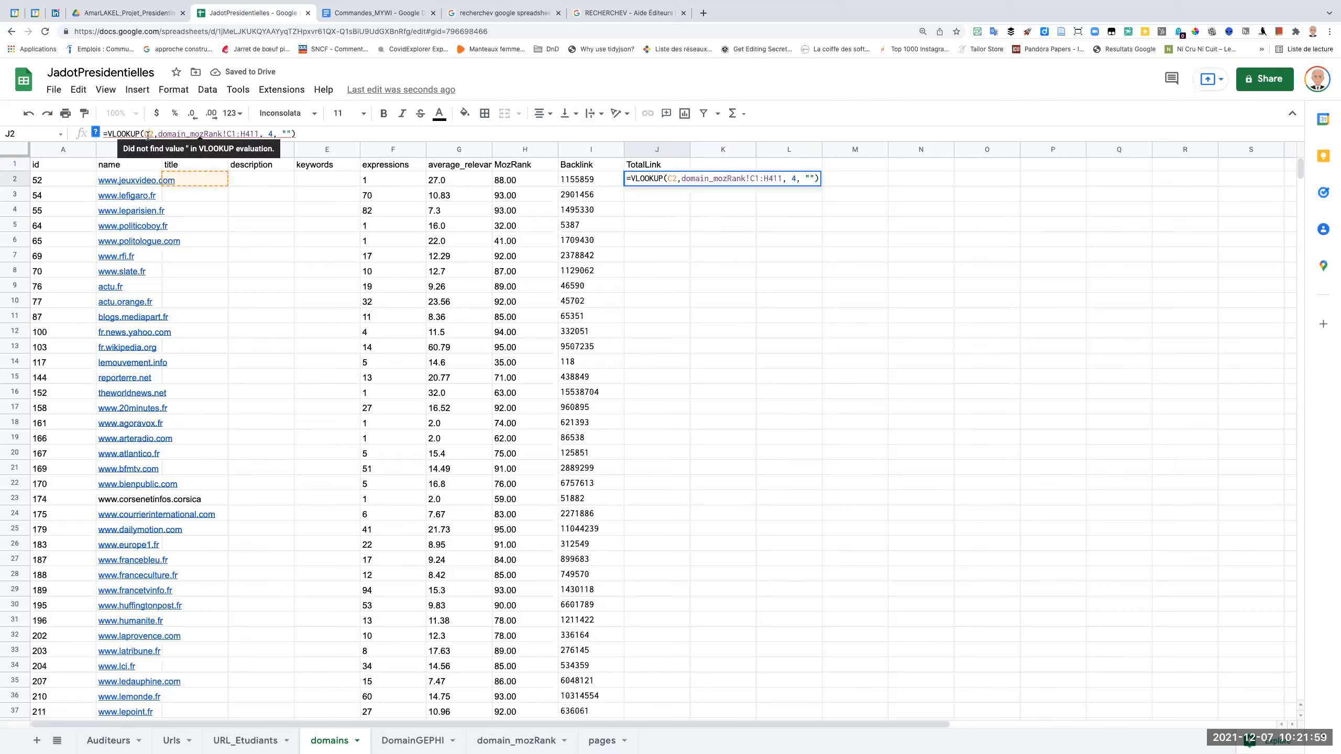
pyautogui.press('BackSpace')
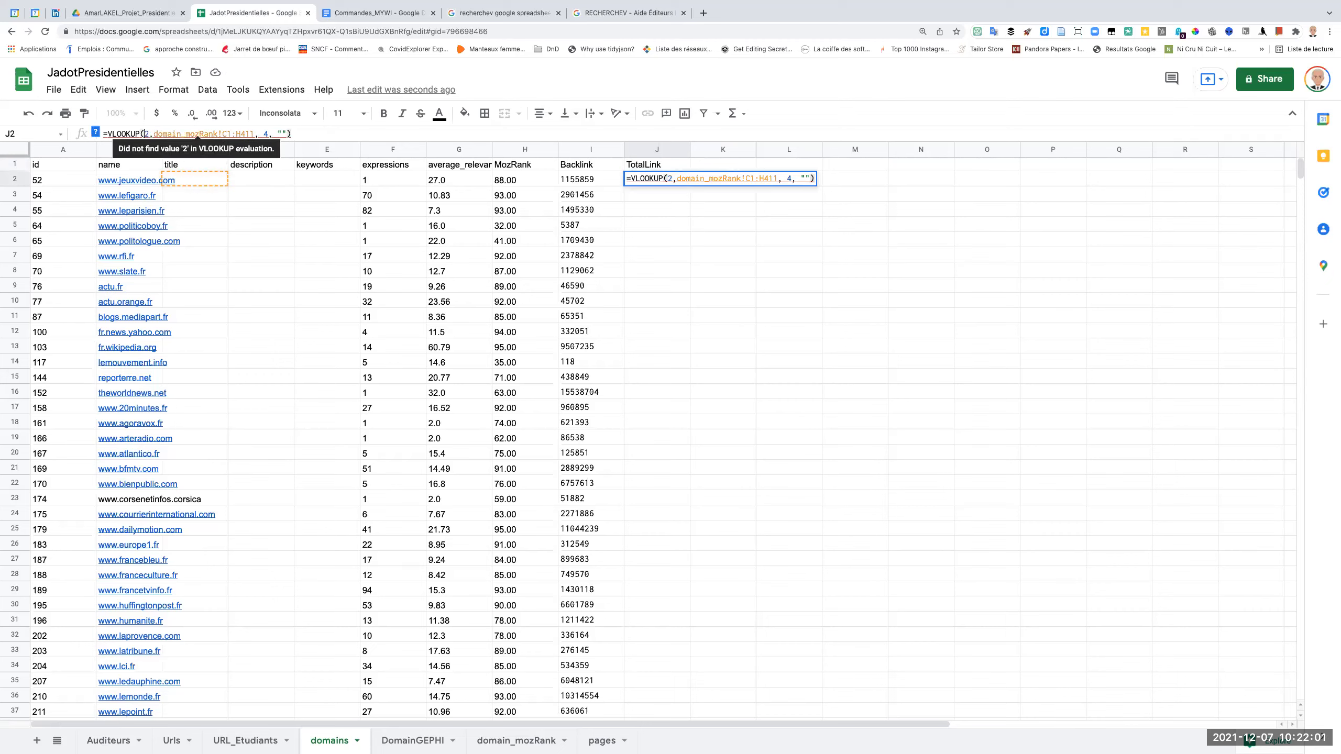
pyautogui.write('B')
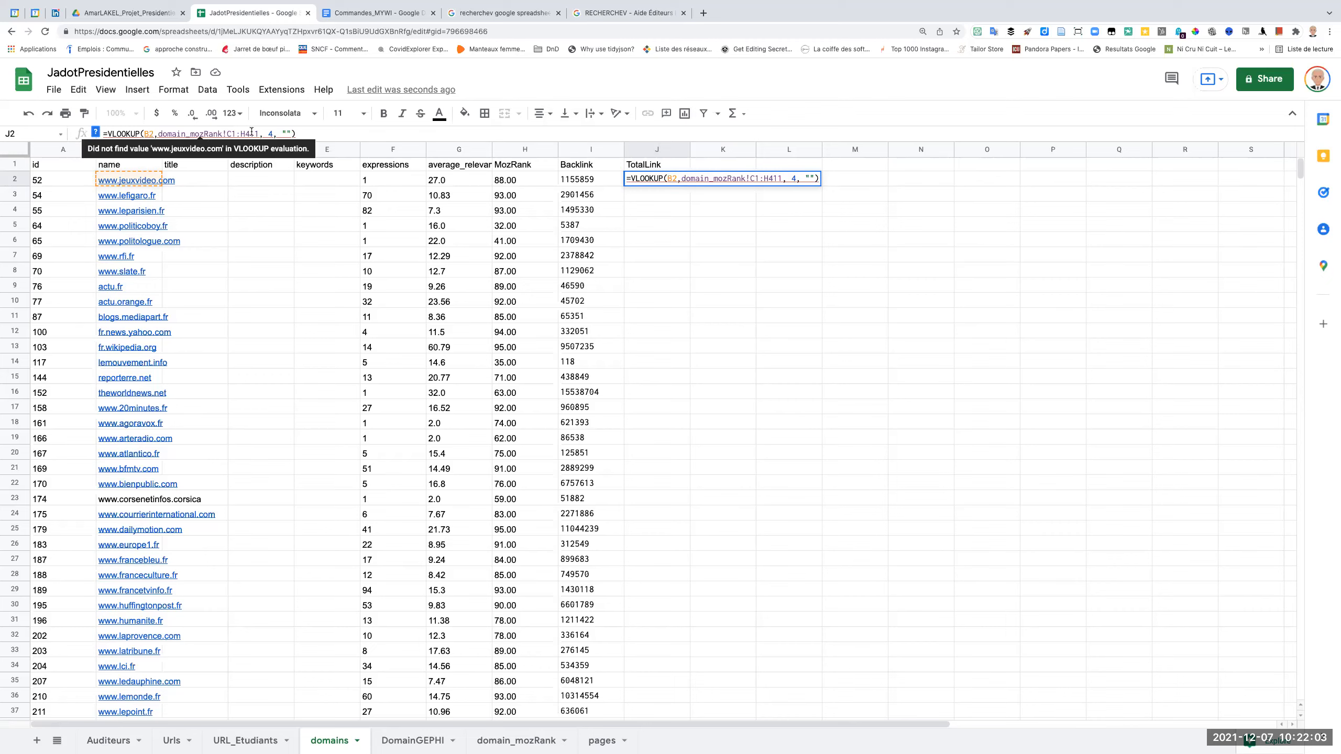
pyautogui.click(572, 182)
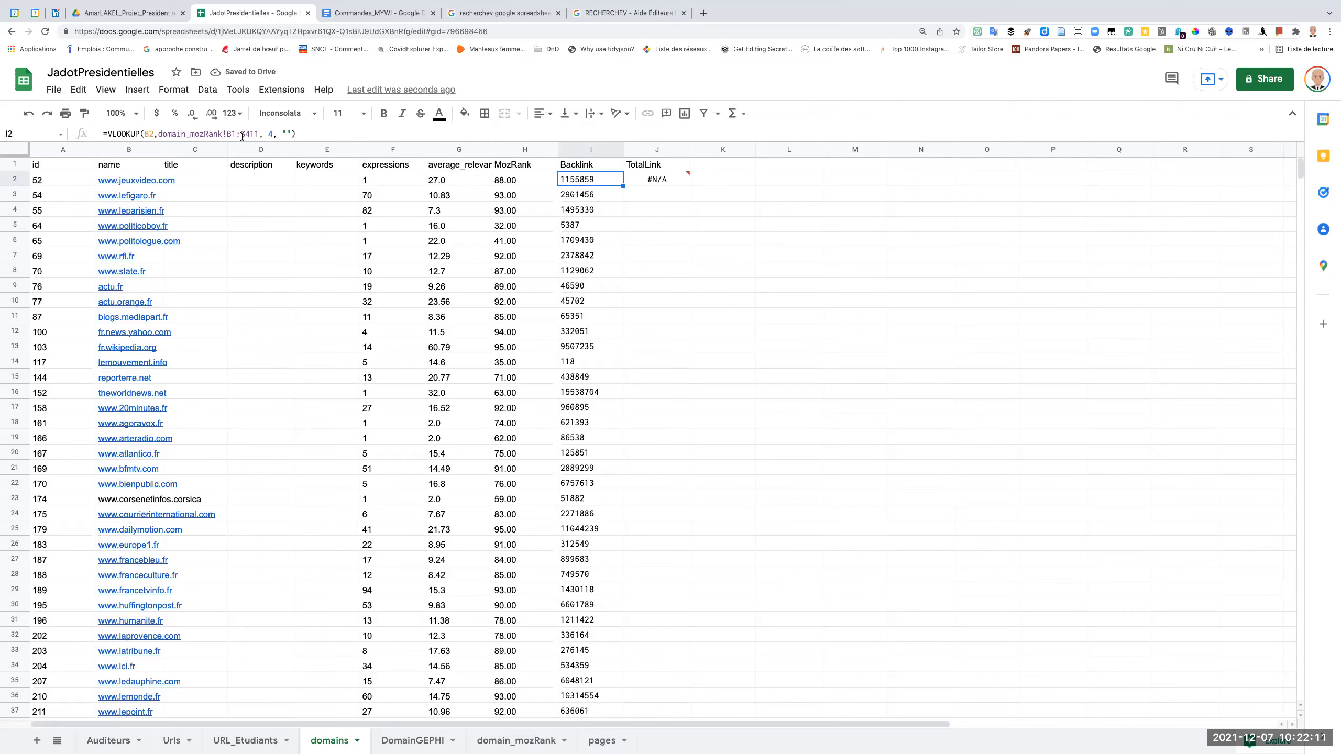
# Correct J2's lookup range to domain_mozRank!B1:H411 with column index 5, and accept the suggested autofill for the TotalLink column.
pyautogui.click(654, 183)
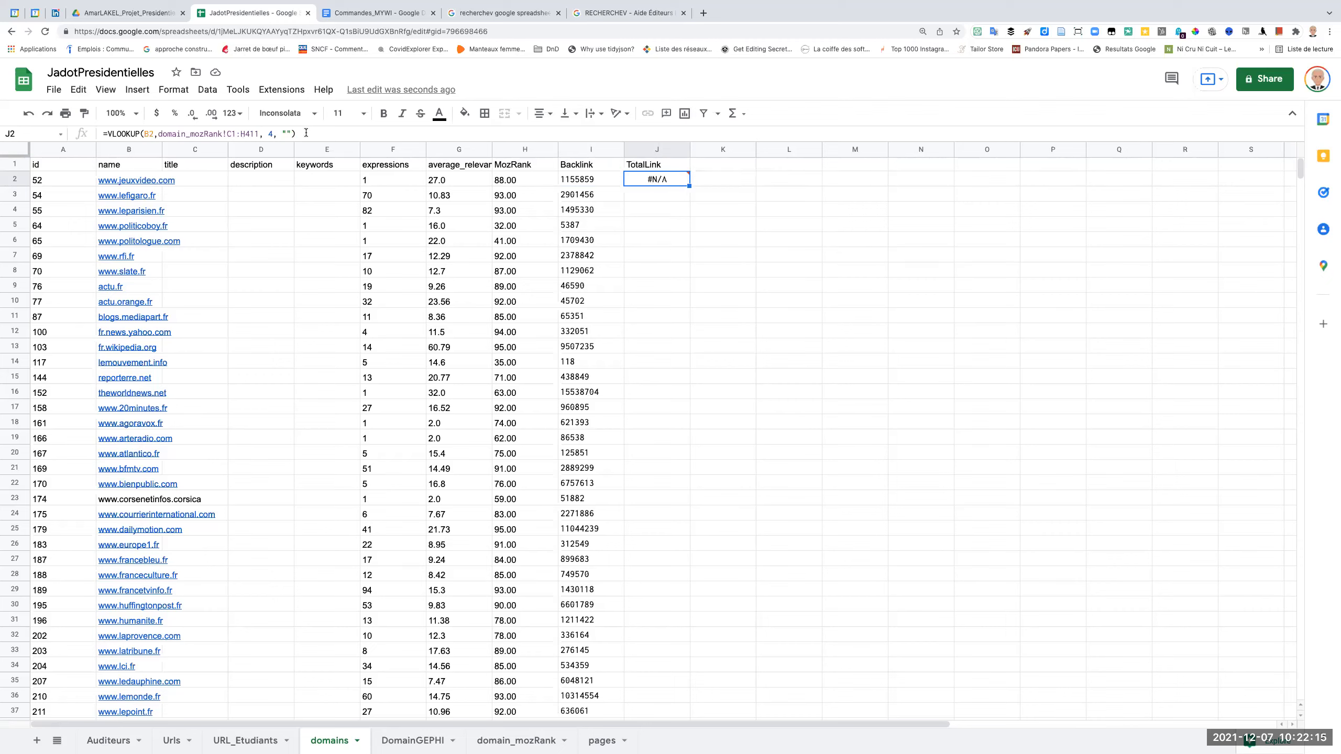
pyautogui.click(230, 133)
pyautogui.press('BackSpace')
pyautogui.write('B')
pyautogui.press('Right')
pyautogui.press('Right')
pyautogui.press('Right')
pyautogui.press('Right')
pyautogui.press('Right')
pyautogui.press('Right')
pyautogui.press('Right')
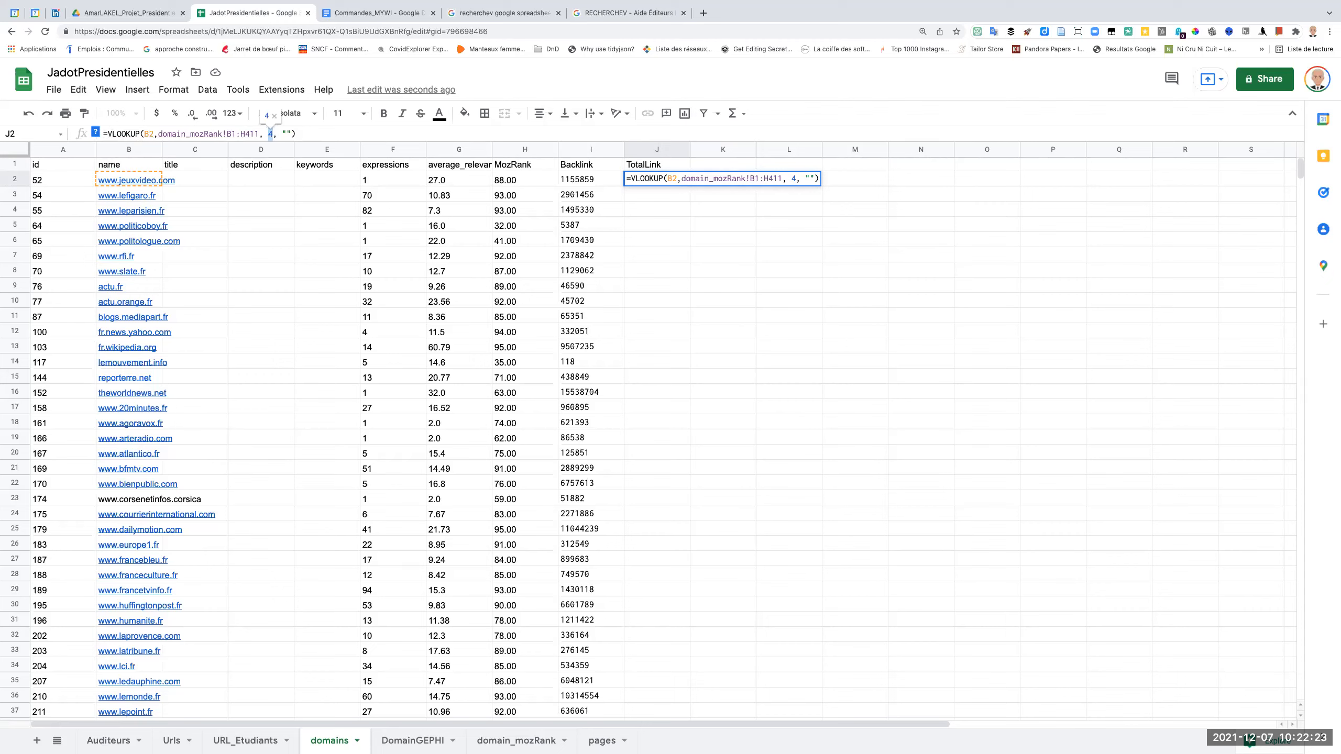
pyautogui.write('5')
pyautogui.press('Return')
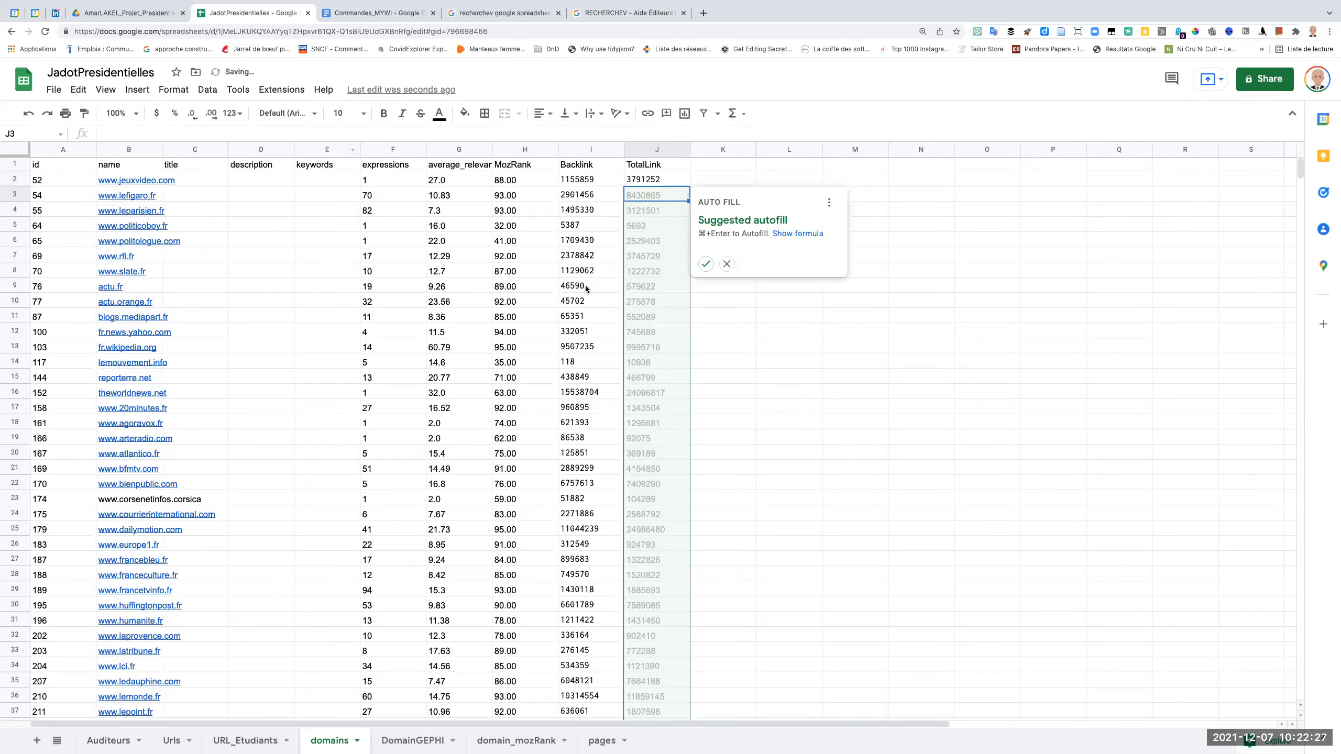
pyautogui.click(707, 264)
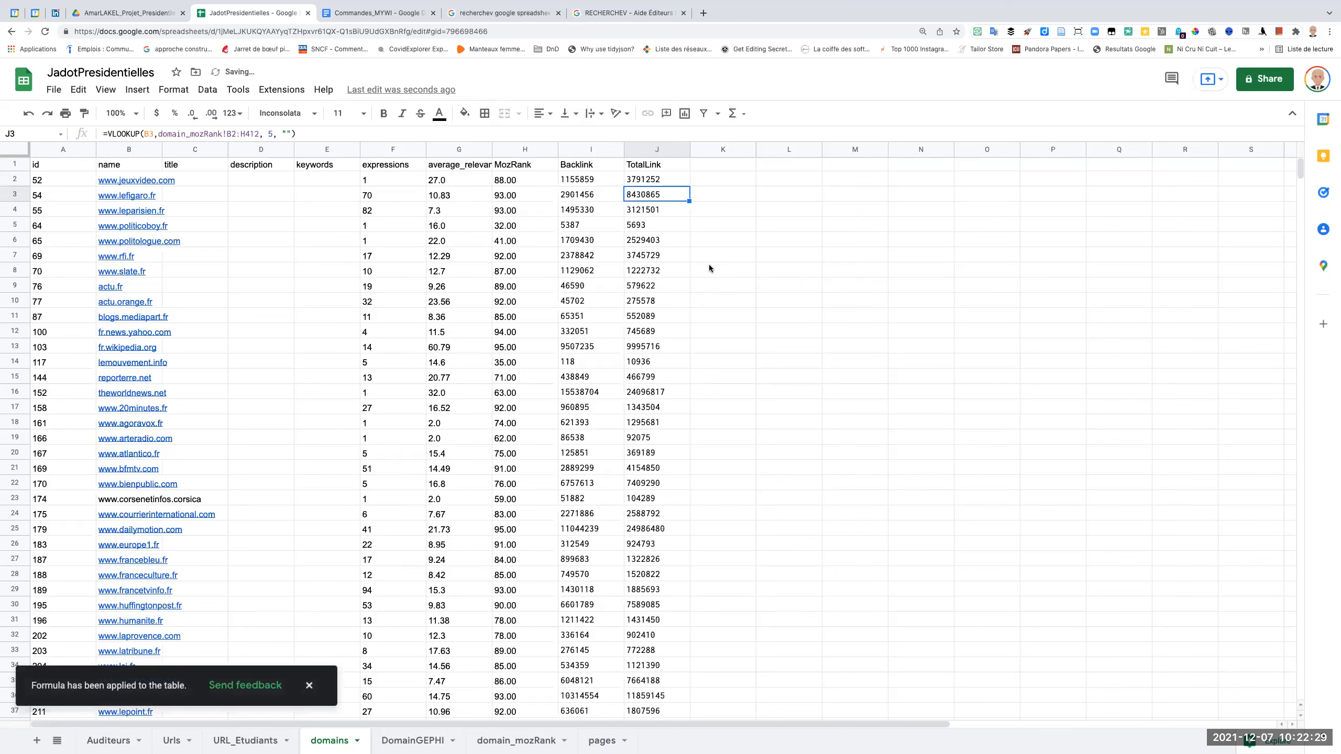
# Add the header MozRank in cell K1, beside TotalLink.
pyautogui.click(713, 166)
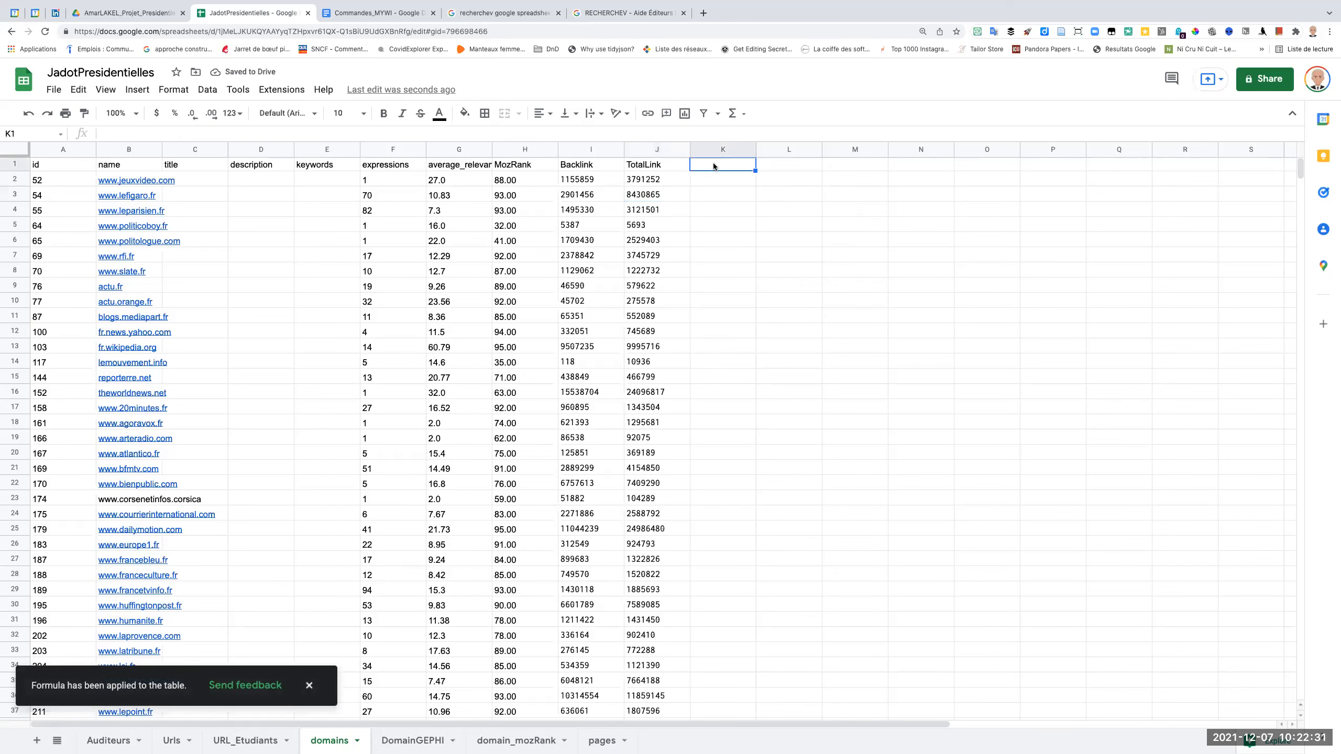
pyautogui.write('MozRank')
pyautogui.press('Return')
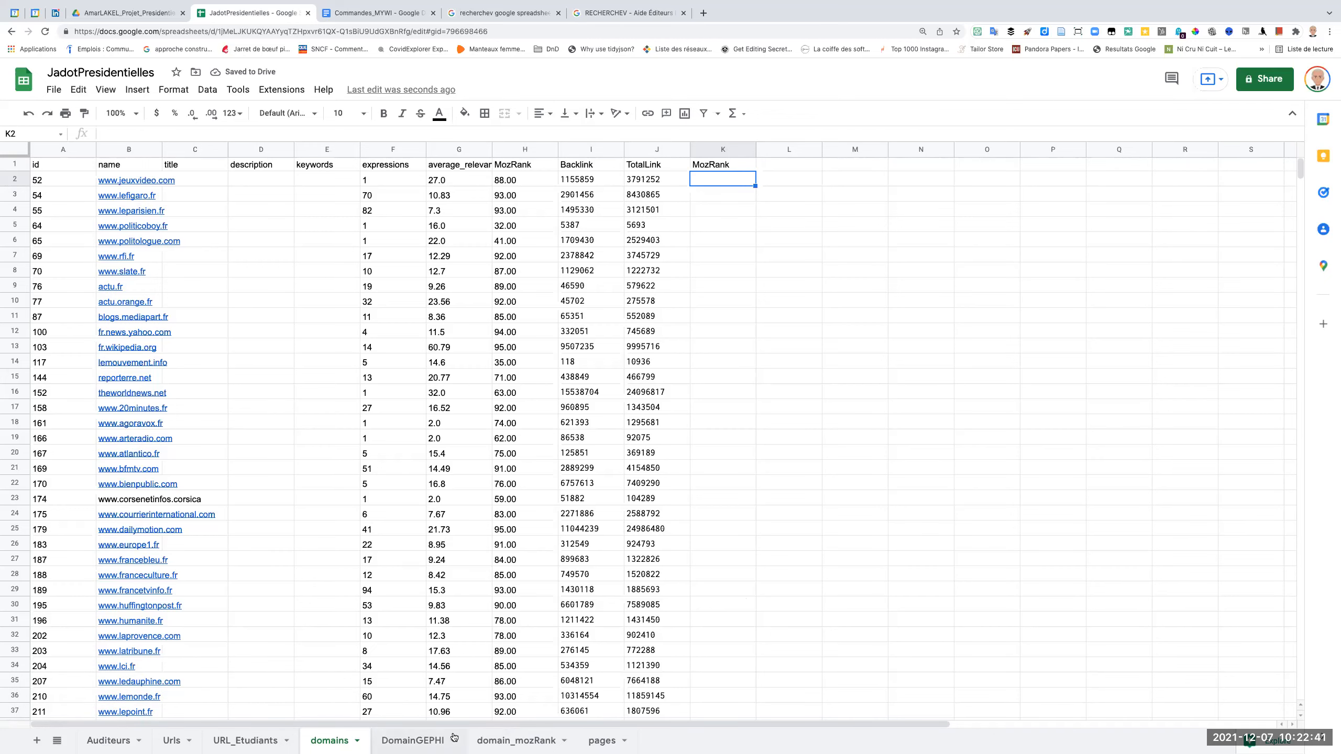
# Check the column headings on the domain_mozRank sheet and rename the header in H1 of the domains sheet as Domain Authority.
pyautogui.click(503, 742)
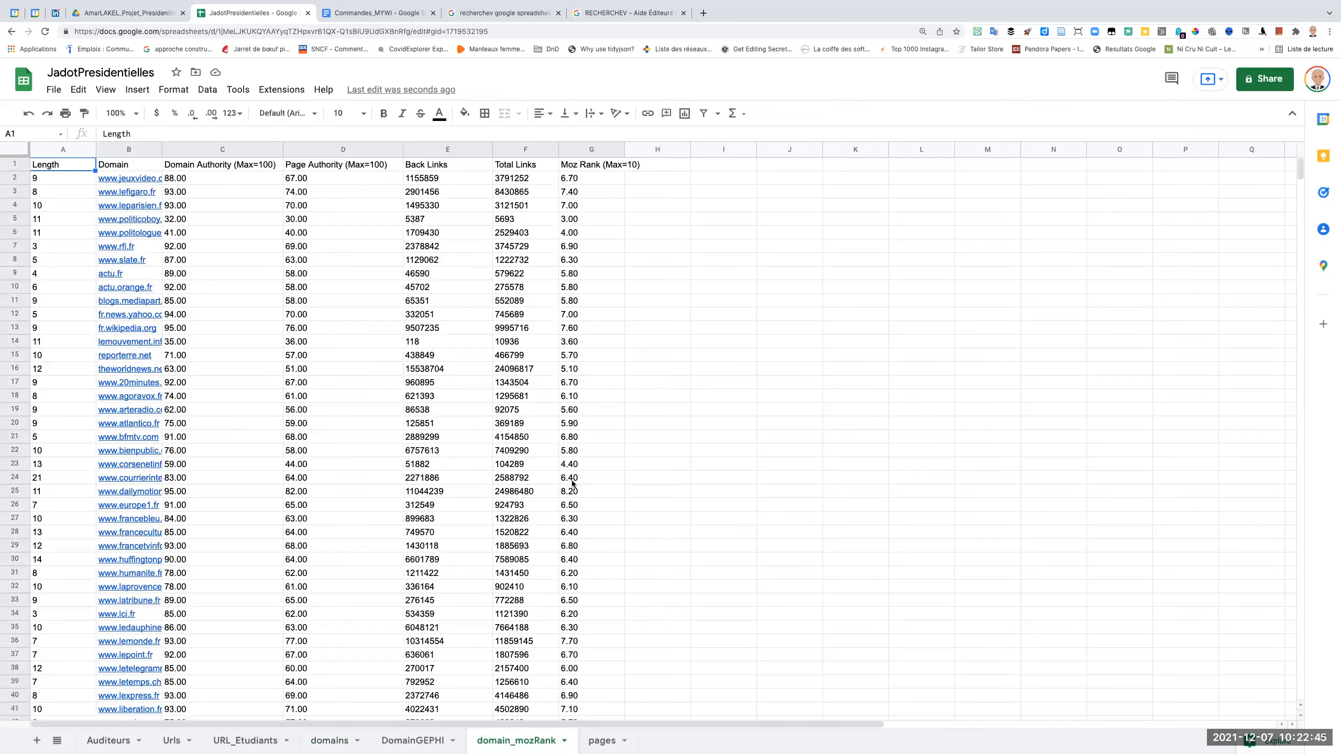
pyautogui.click(331, 742)
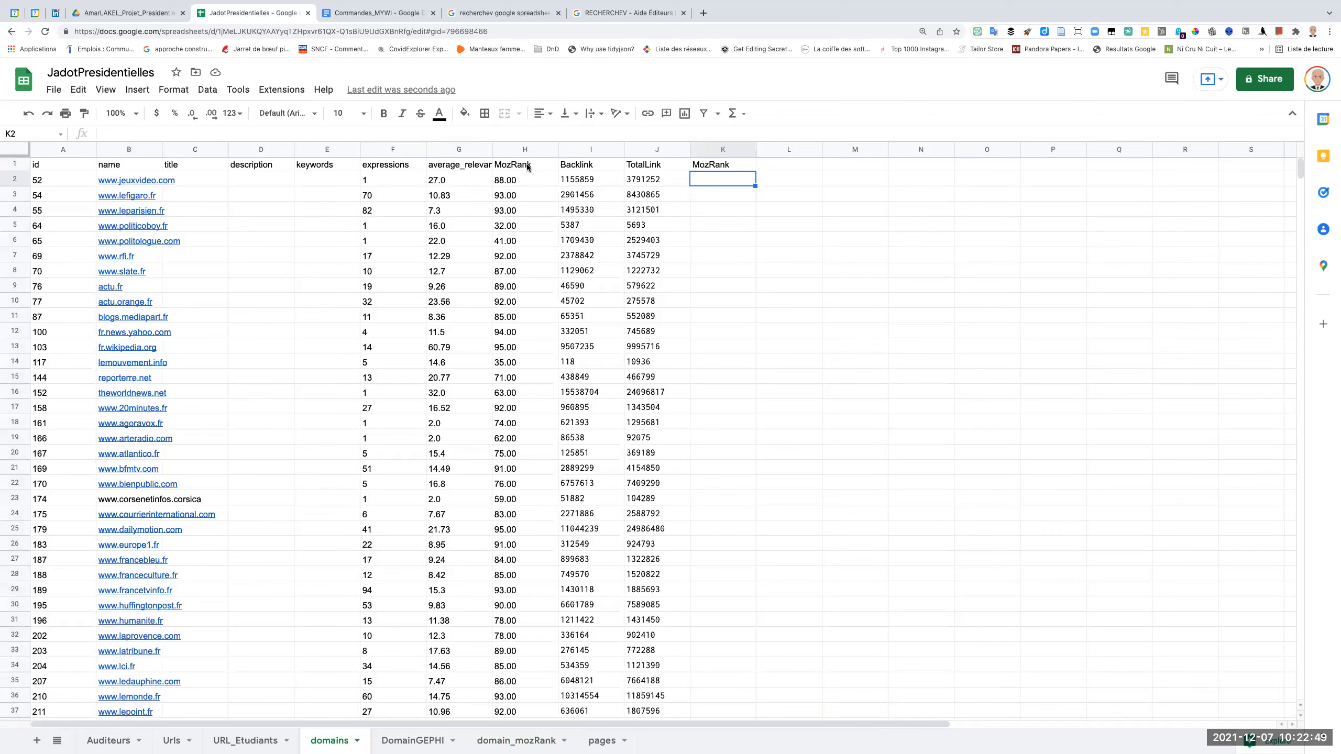
pyautogui.click(527, 167)
pyautogui.write('D')
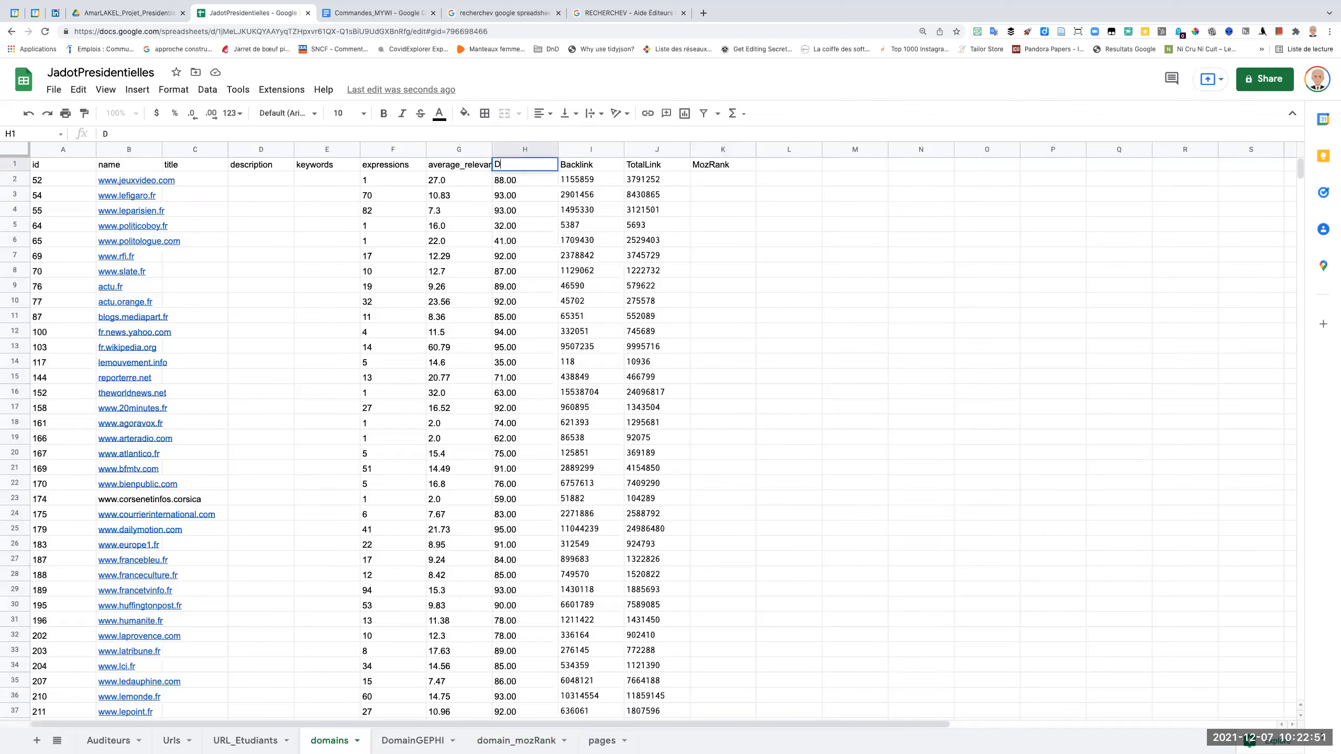
pyautogui.write('omain Authority')
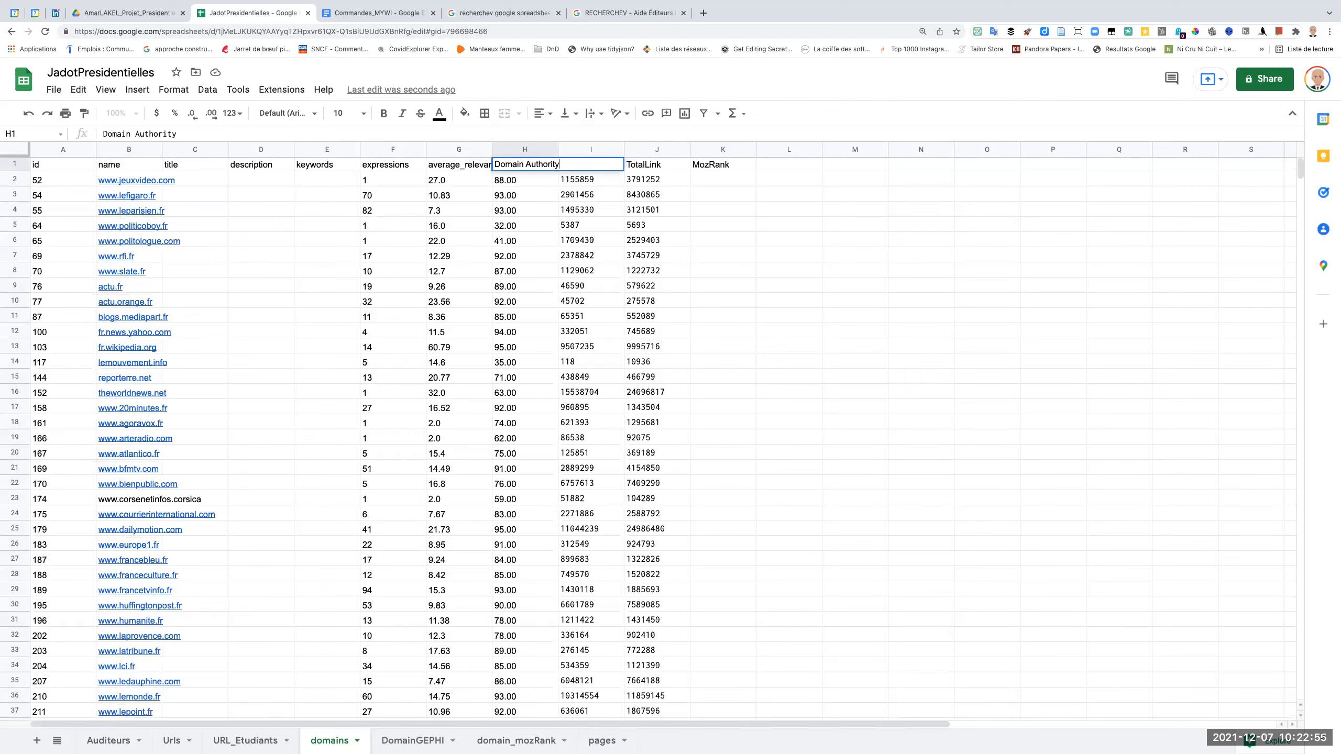
pyautogui.press('Return')
# Change the header in K1 to Moz Rank, written as two words.
pyautogui.click(702, 167)
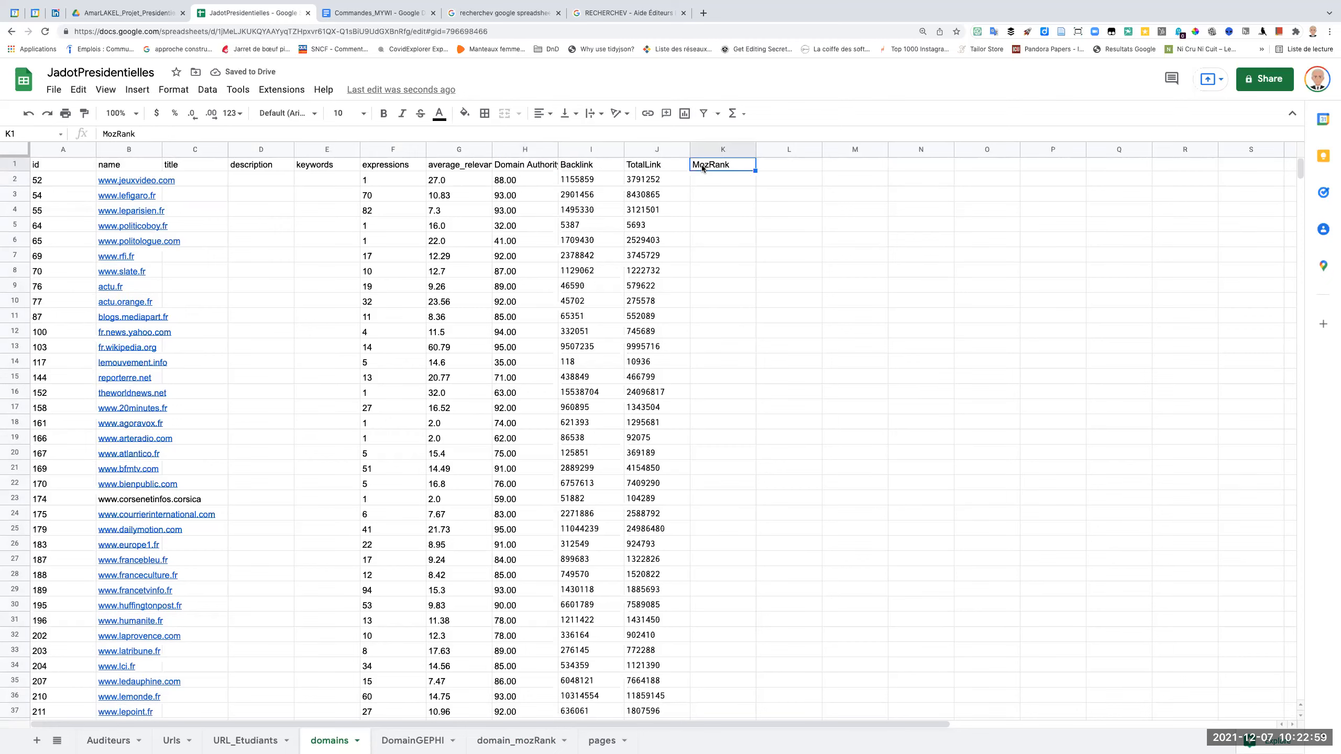
pyautogui.doubleClick(711, 164)
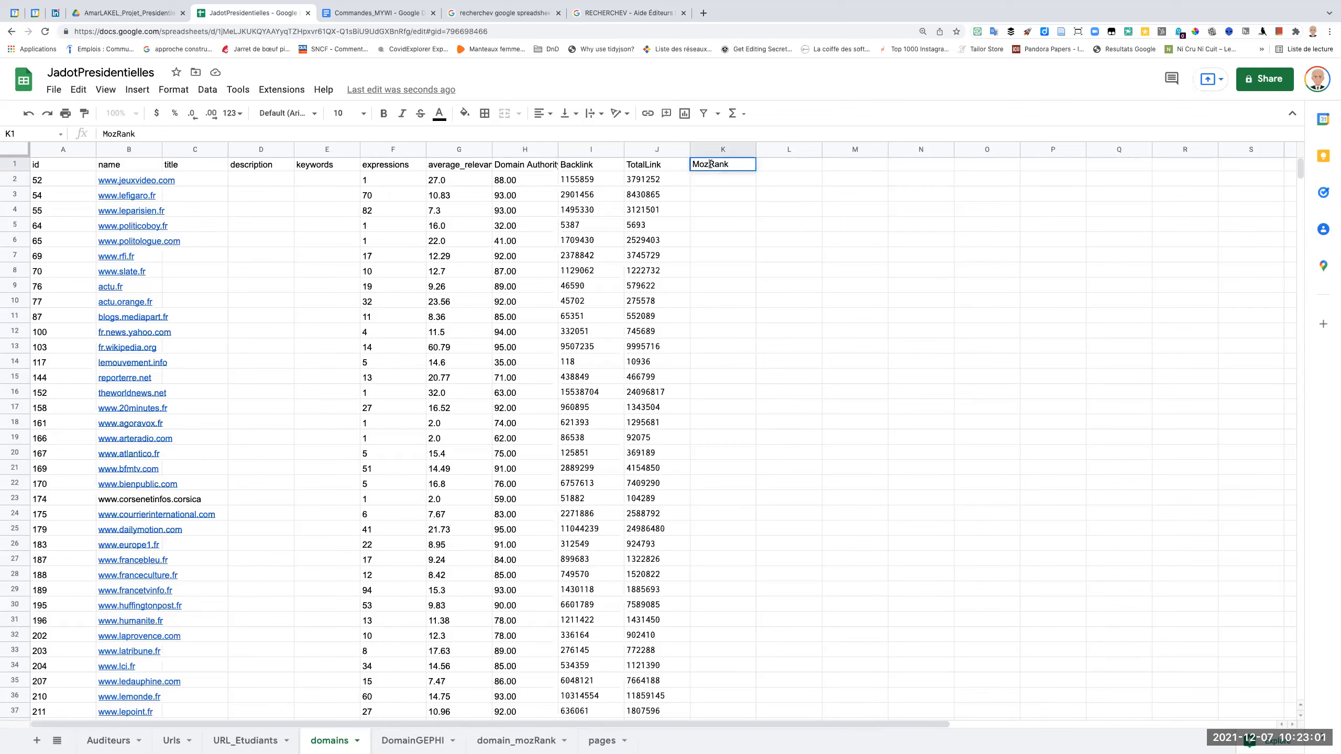
pyautogui.click(675, 178)
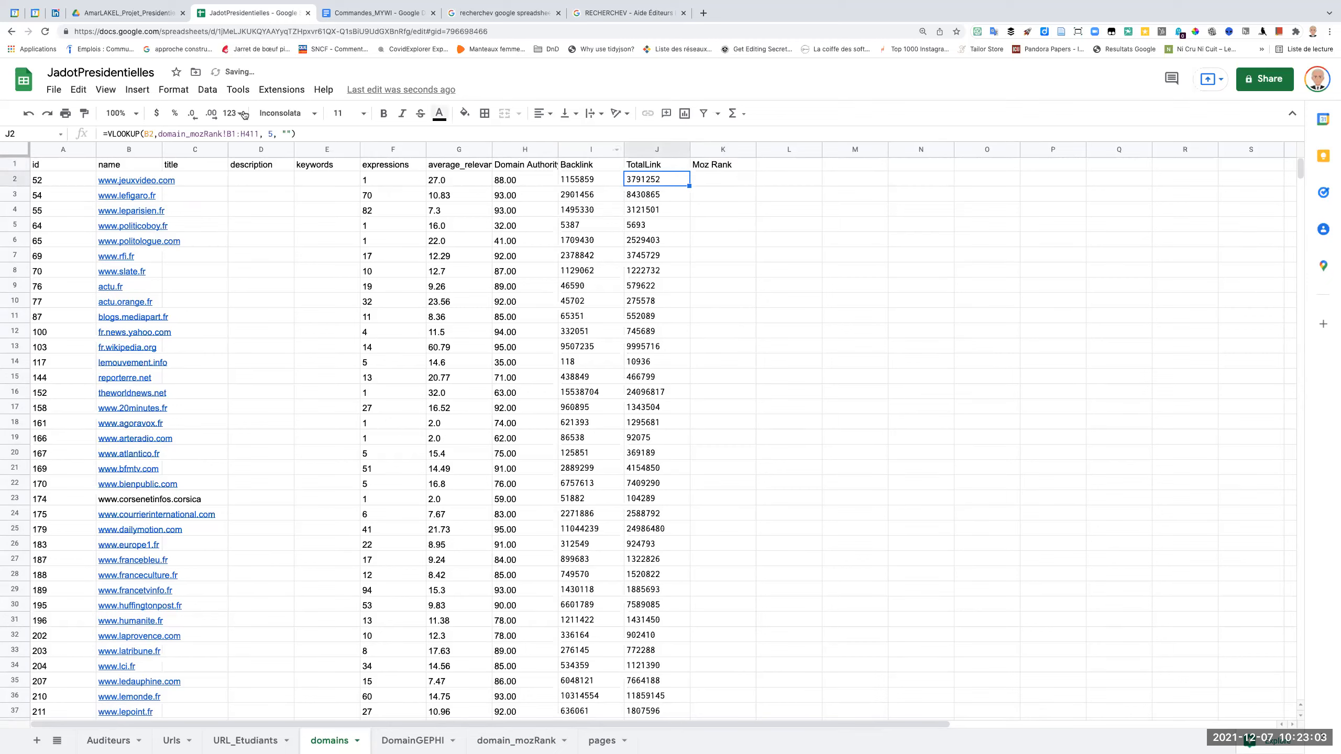
# Copy the full VLOOKUP formula text from J2 into K2, under the Moz Rank header.
pyautogui.click(307, 130)
pyautogui.moveTo(296, 134); pyautogui.dragTo(95, 134)
pyautogui.hotkey('ctrl', 'c')
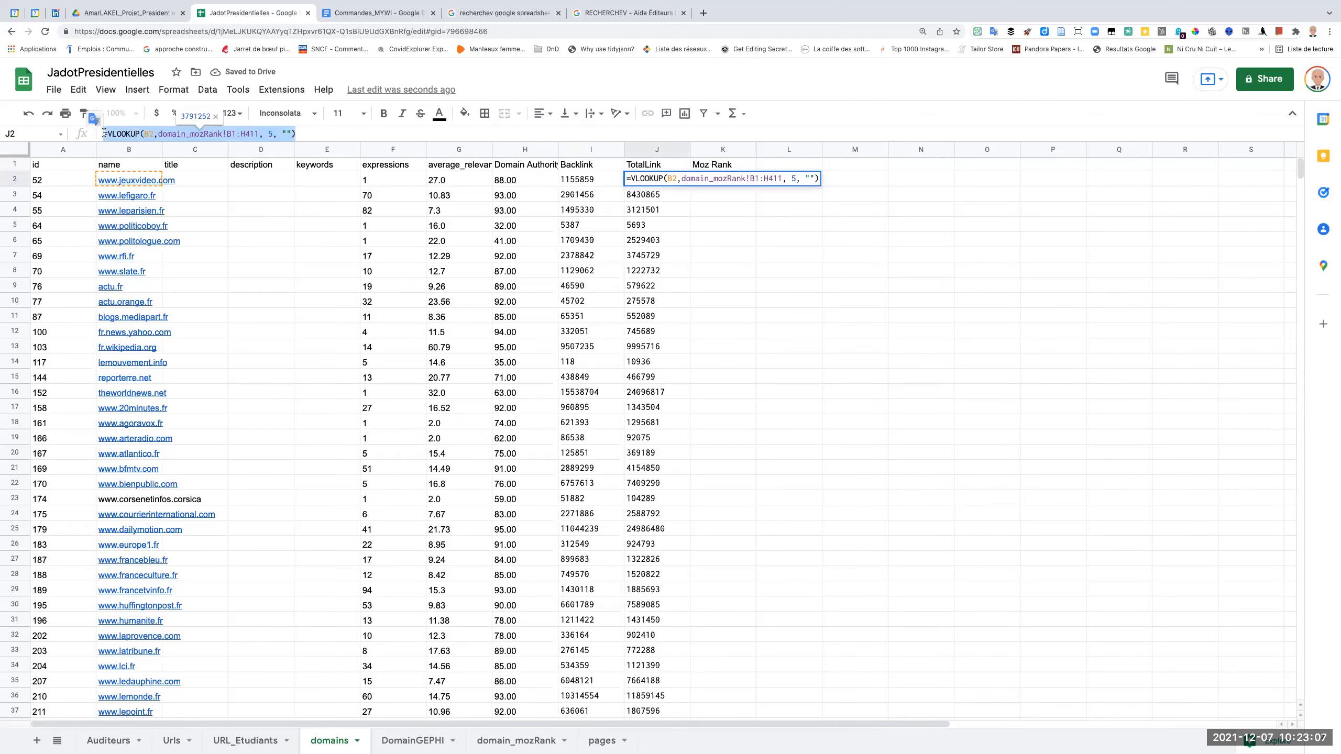
pyautogui.click(742, 226)
pyautogui.click(728, 180)
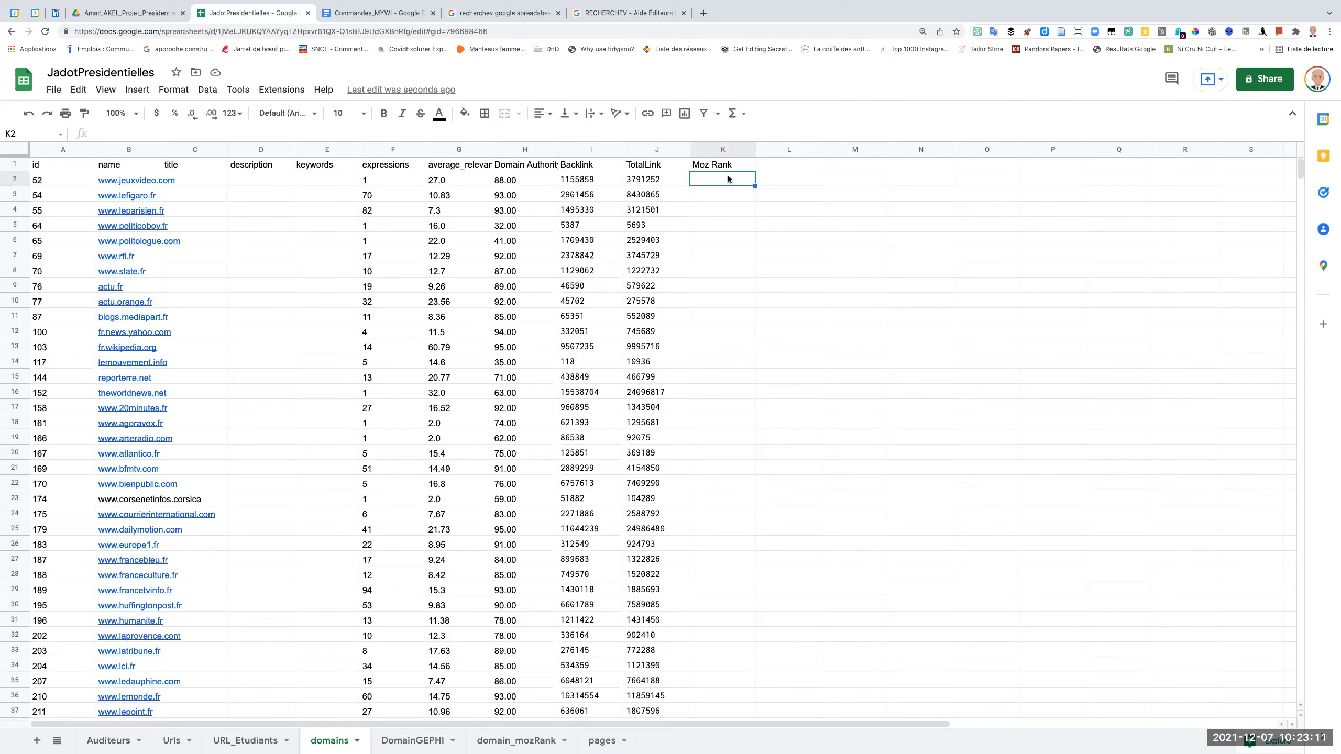
pyautogui.hotkey('ctrl', 'v')
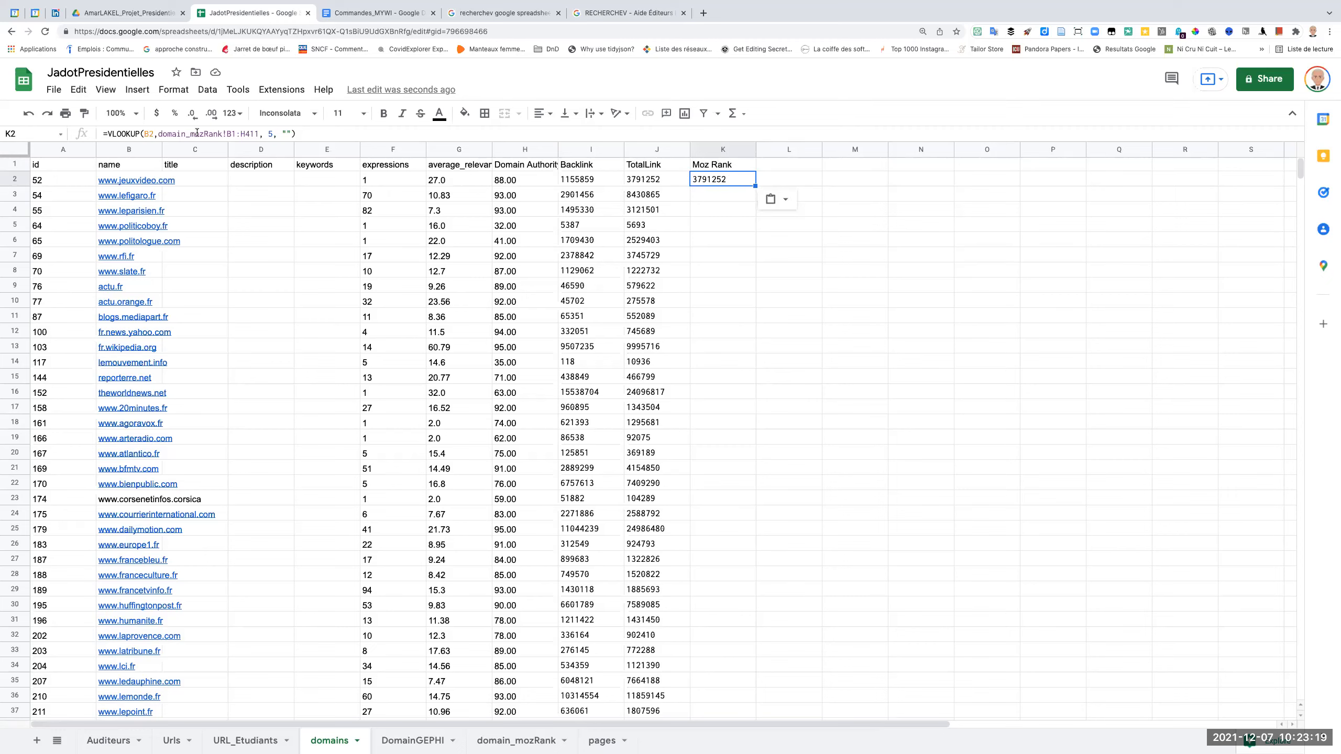
# Change the K2 lookup's column index to 6 and accept the suggested autofill for the Moz Rank column.
pyautogui.click(268, 133)
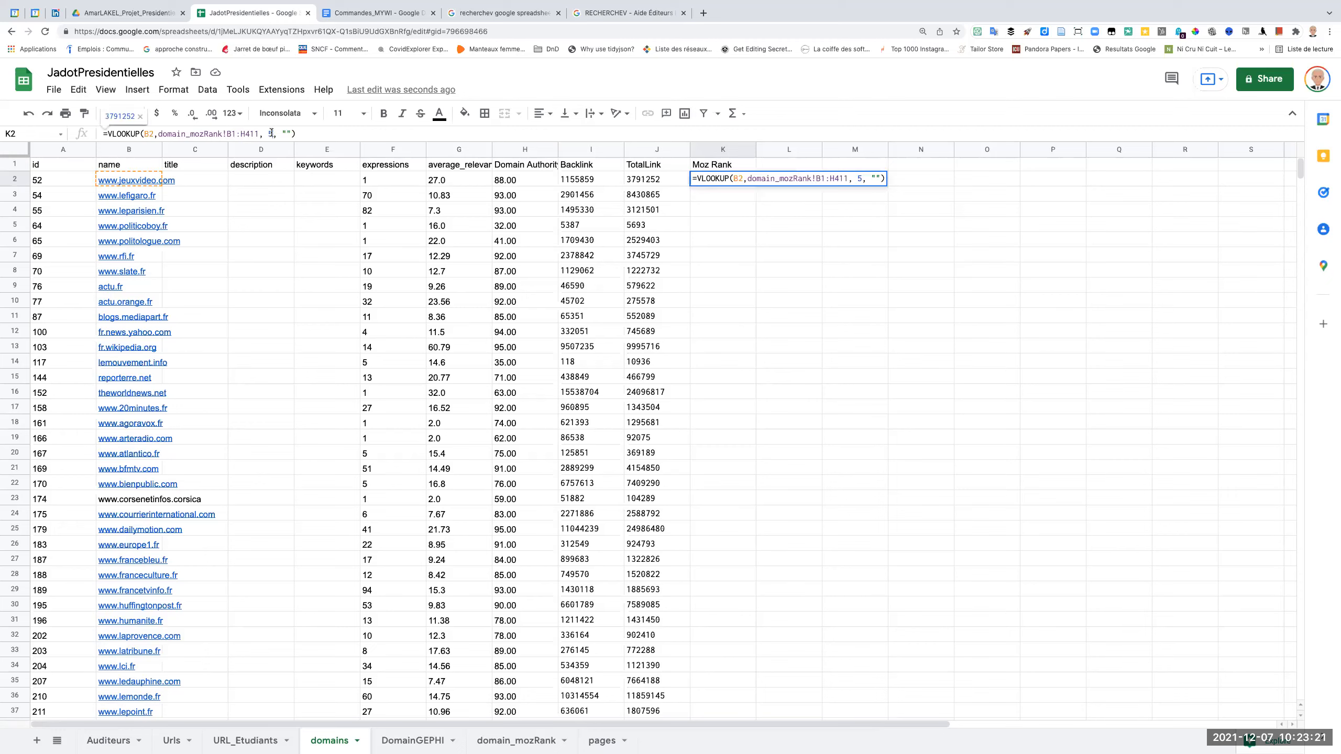
pyautogui.press('BackSpace')
pyautogui.write('6')
pyautogui.press('Return')
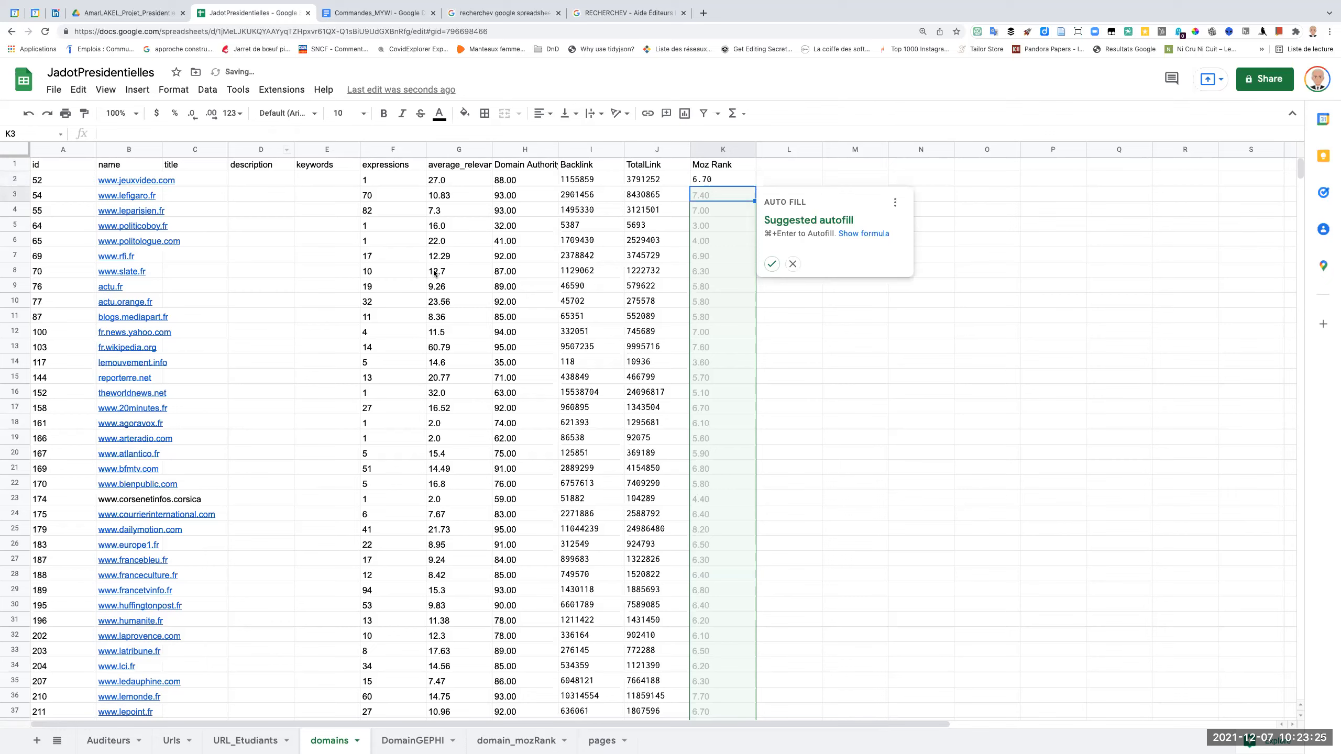
pyautogui.click(772, 263)
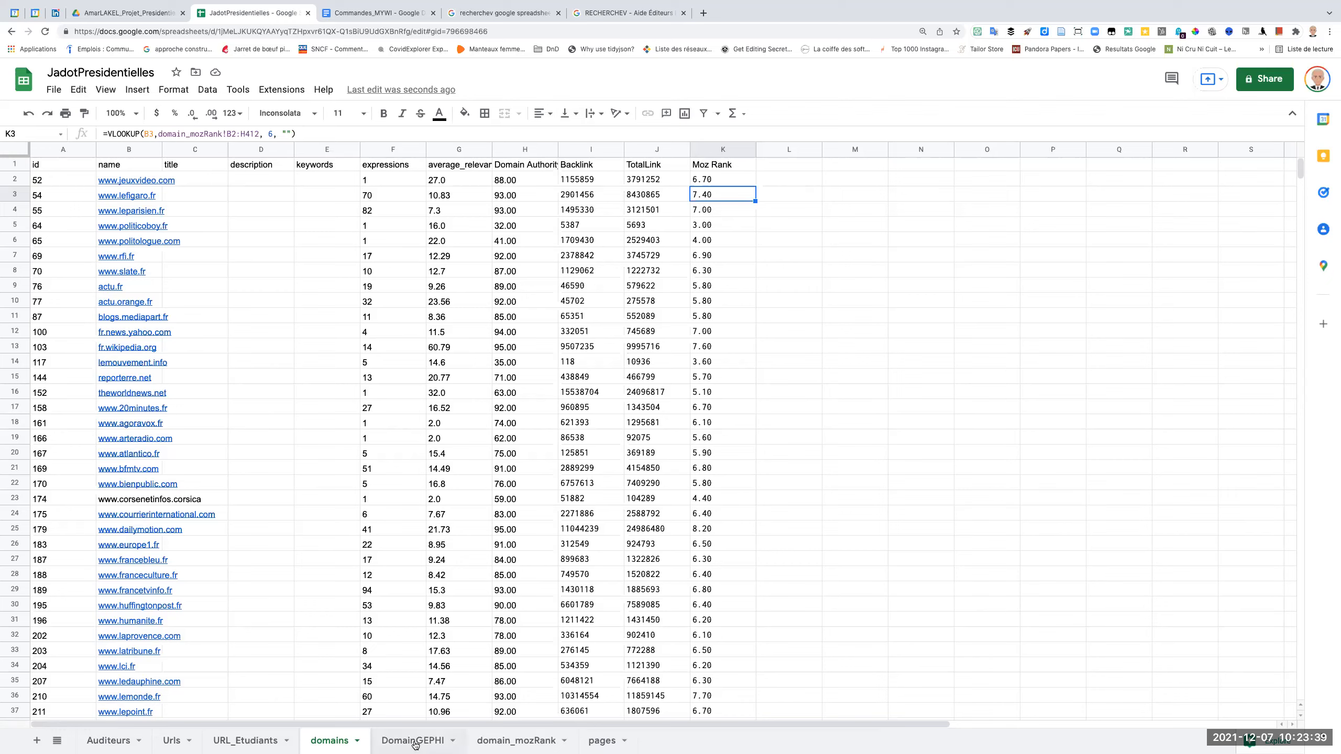
# Review the DomainGEPHI and domains sheets, and switch to Gephi to examine its node table and network graph.
pyautogui.click(803, 168)
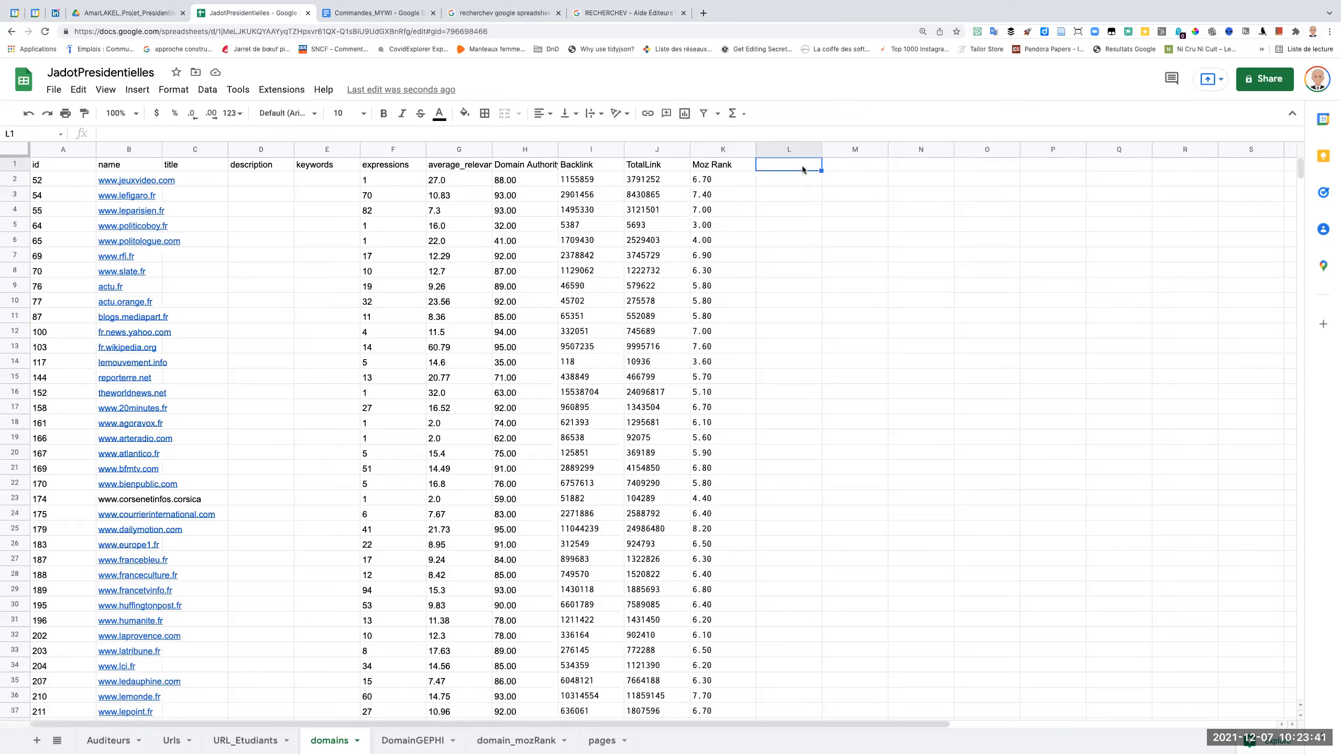
pyautogui.click(439, 742)
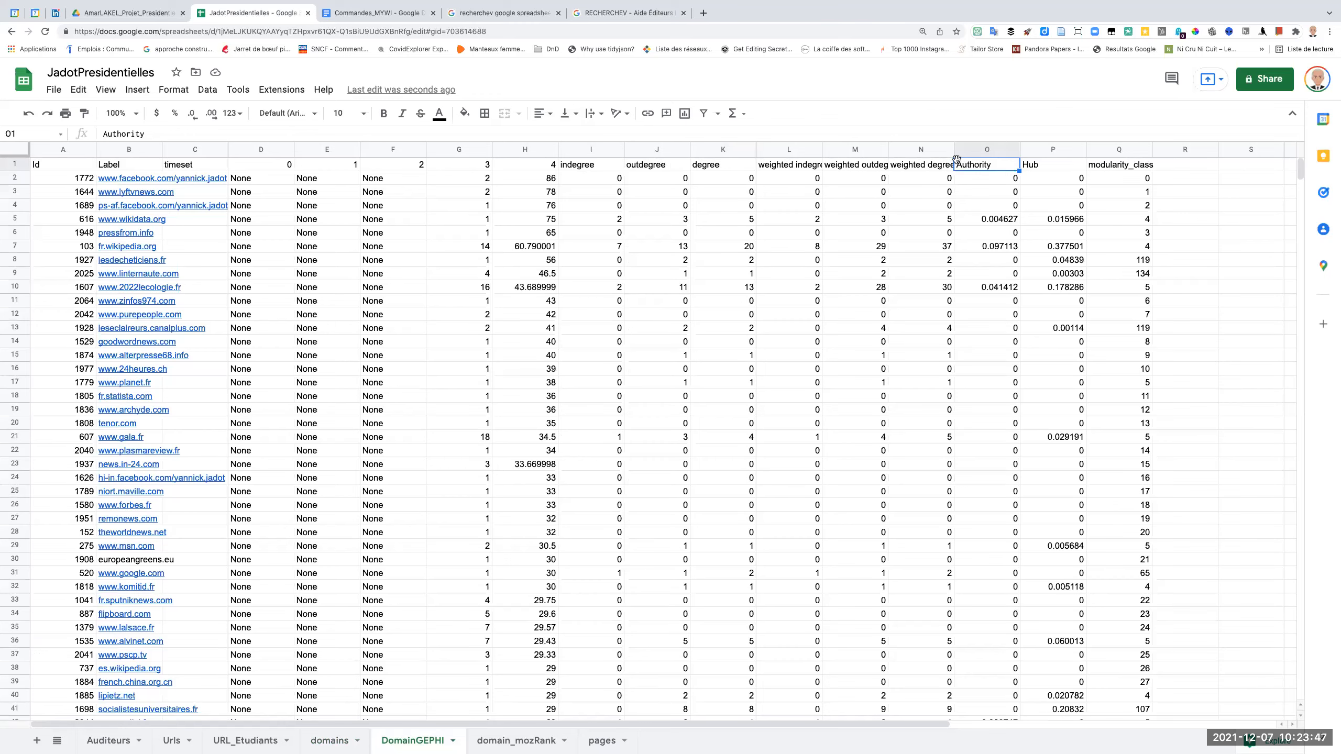
pyautogui.click(336, 741)
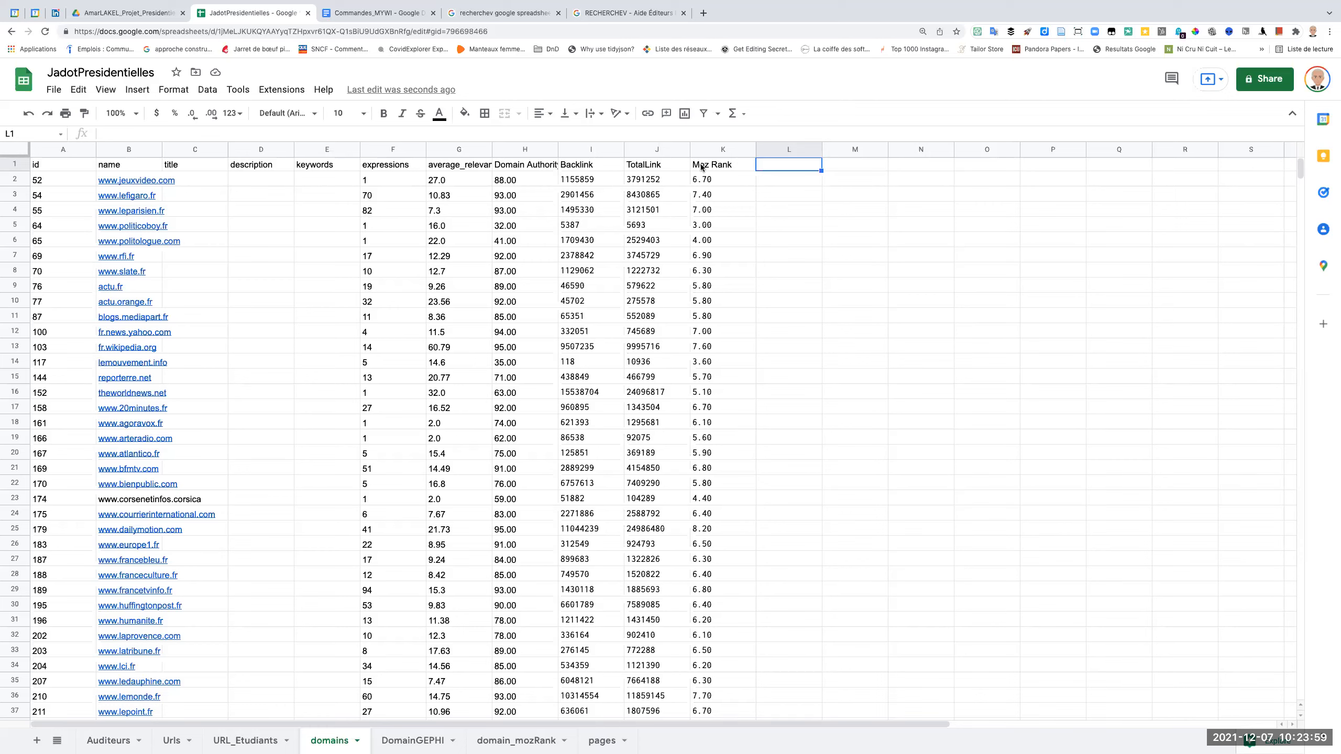
pyautogui.press('super+Tab')
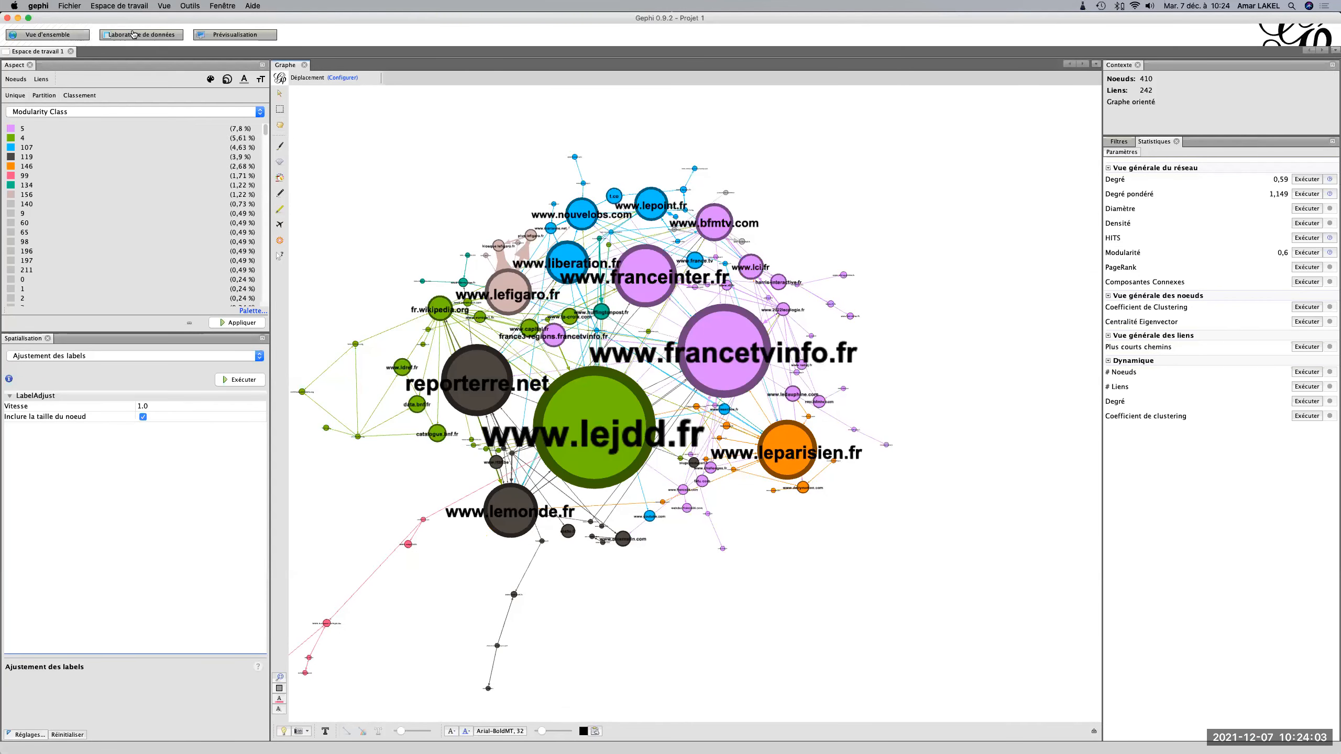
pyautogui.click(134, 35)
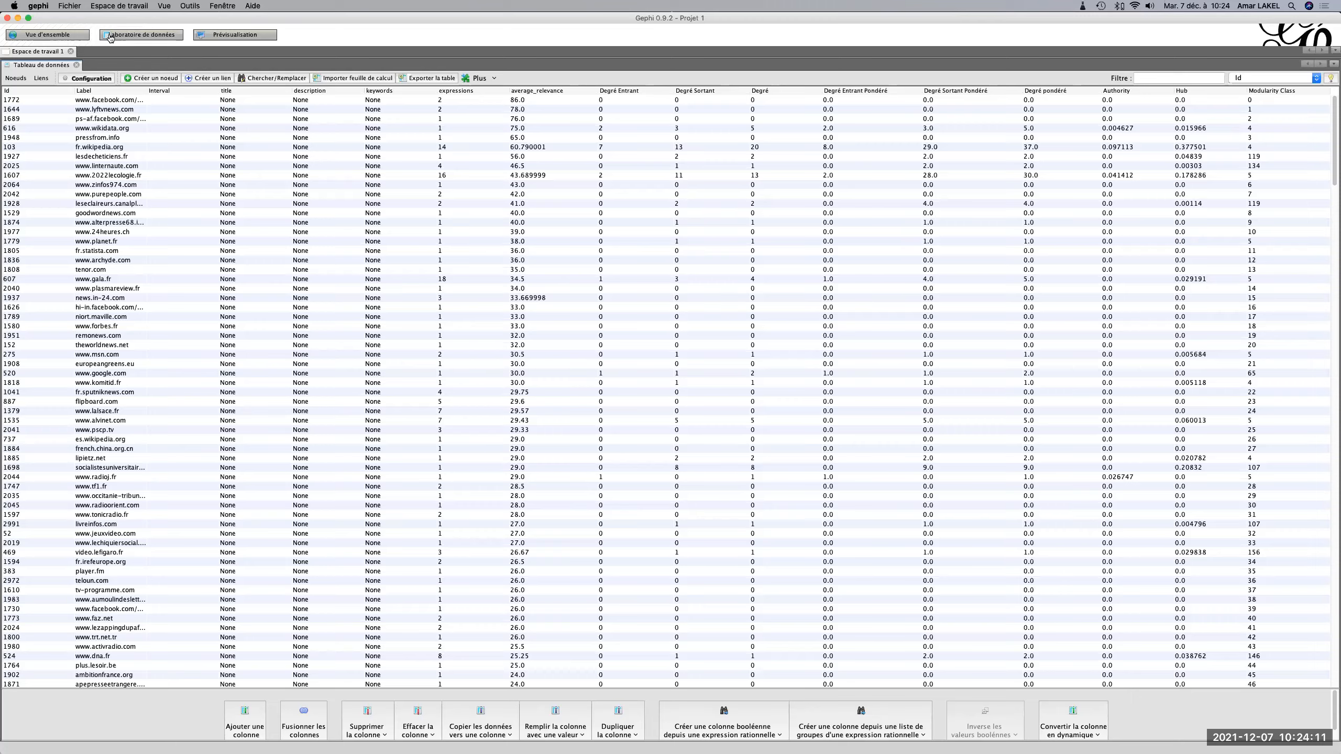
pyautogui.click(67, 36)
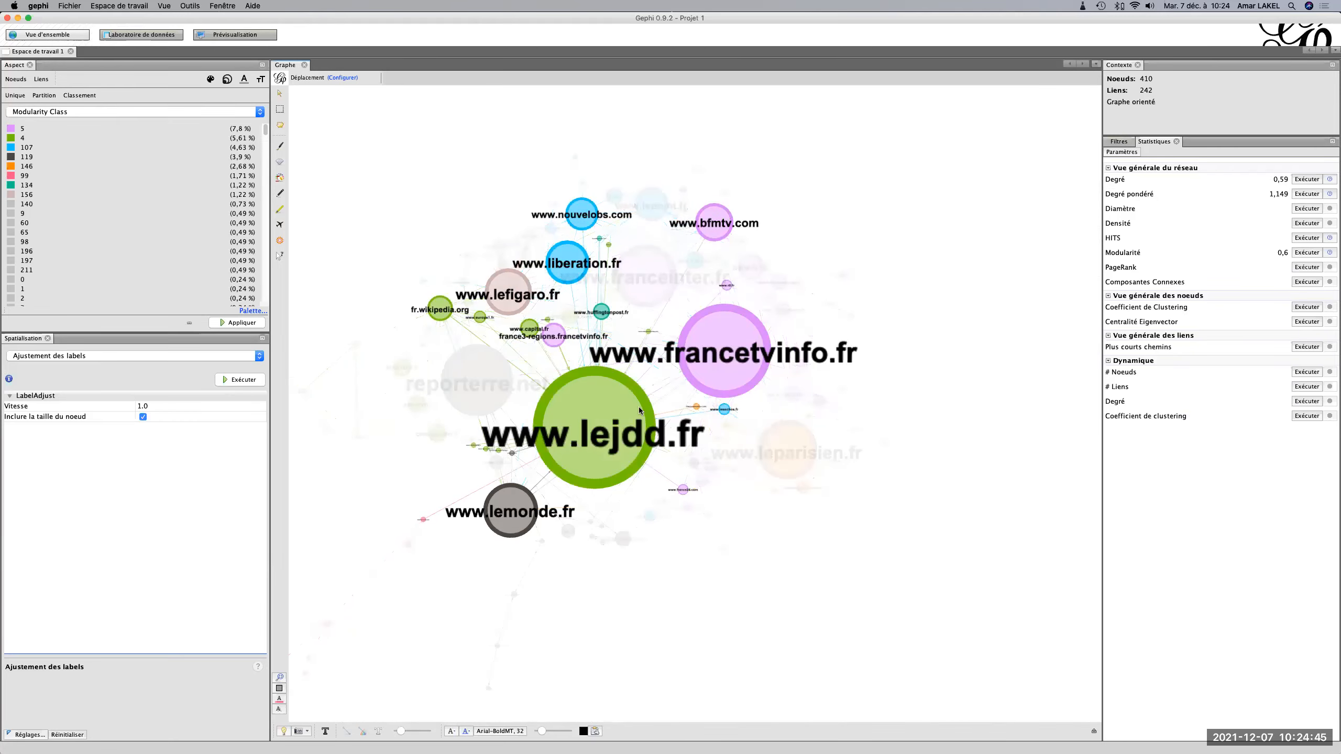
# Compare the id column of the domains sheet with Gephi's node table, sorting the nodes by Id.
pyautogui.press('super+Tab')
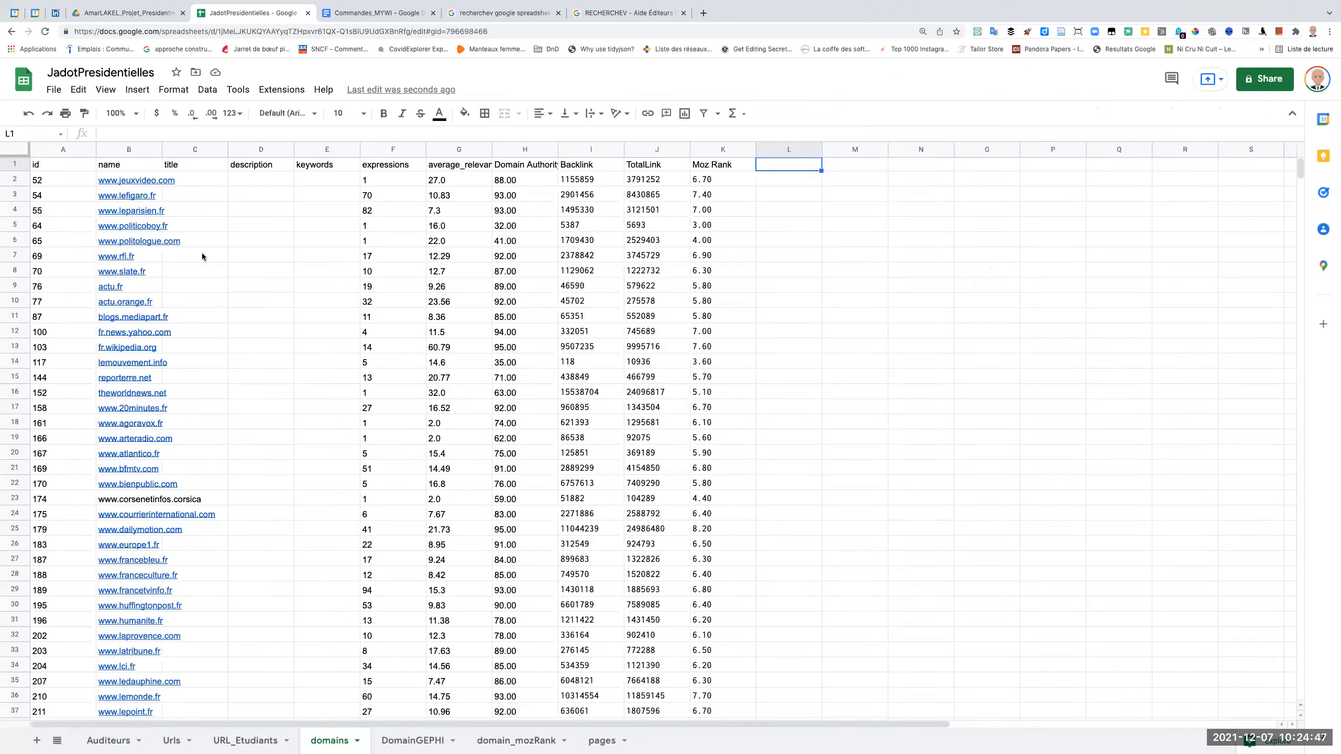
pyautogui.click(36, 169)
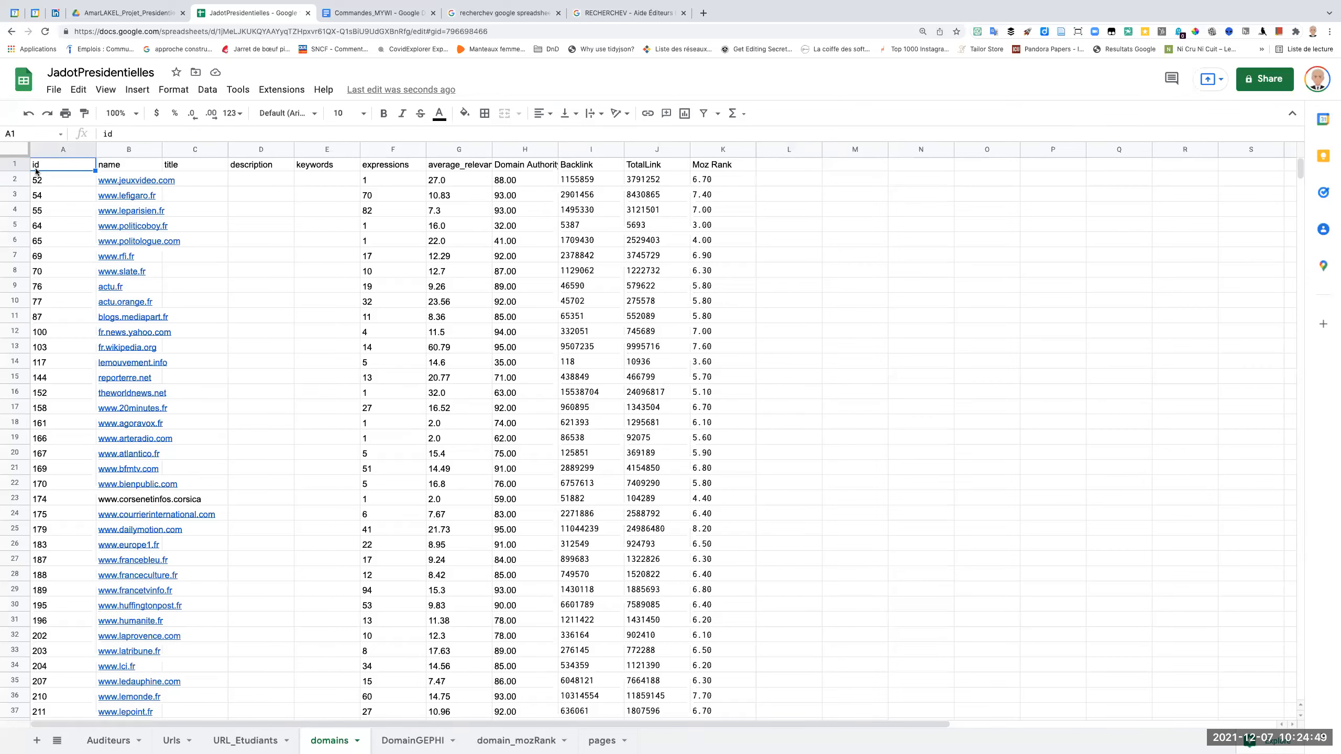
pyautogui.press('super+Tab')
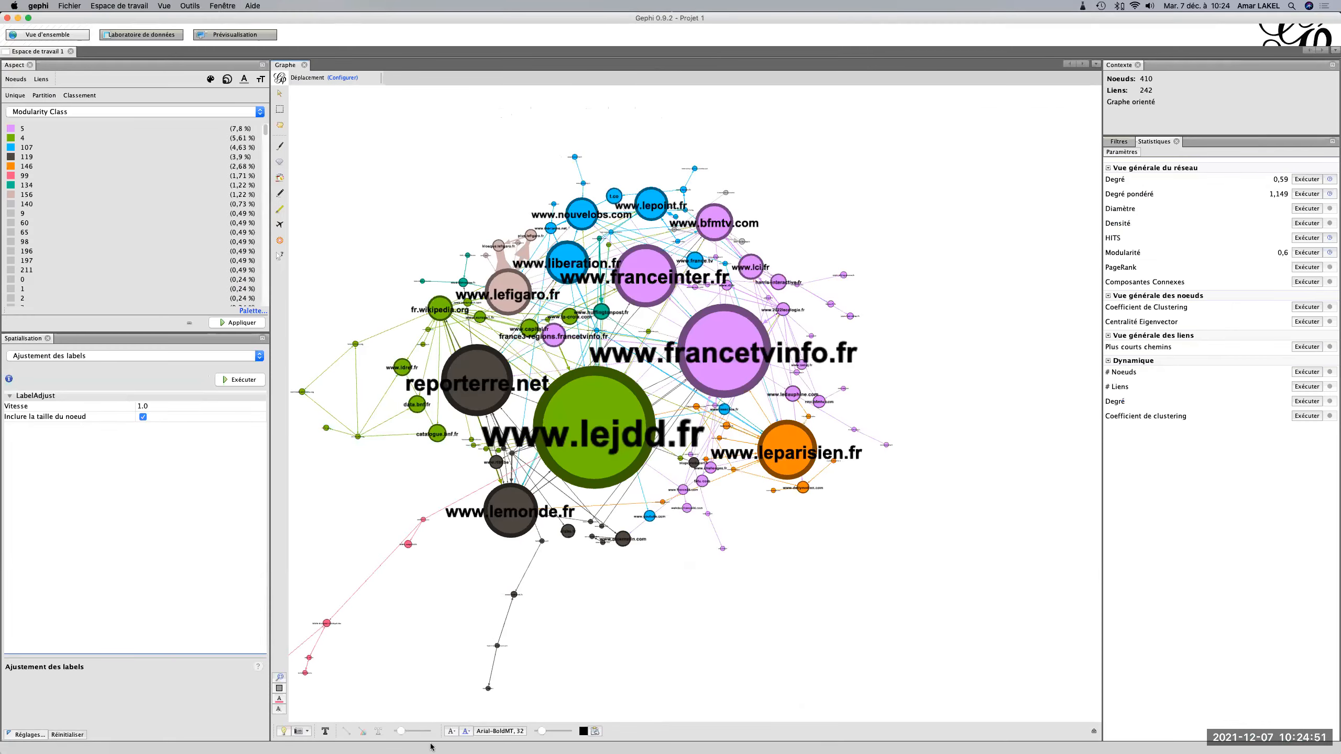
pyautogui.click(141, 35)
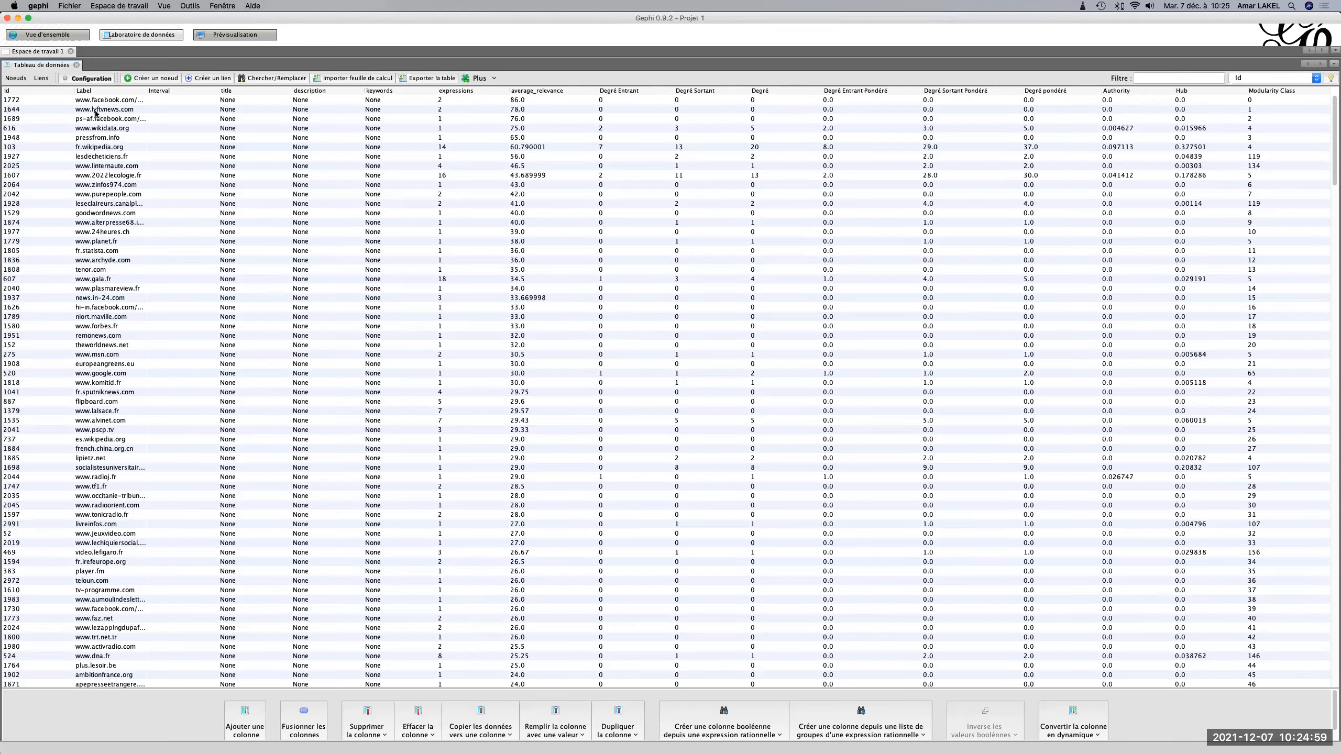
pyautogui.click(52, 91)
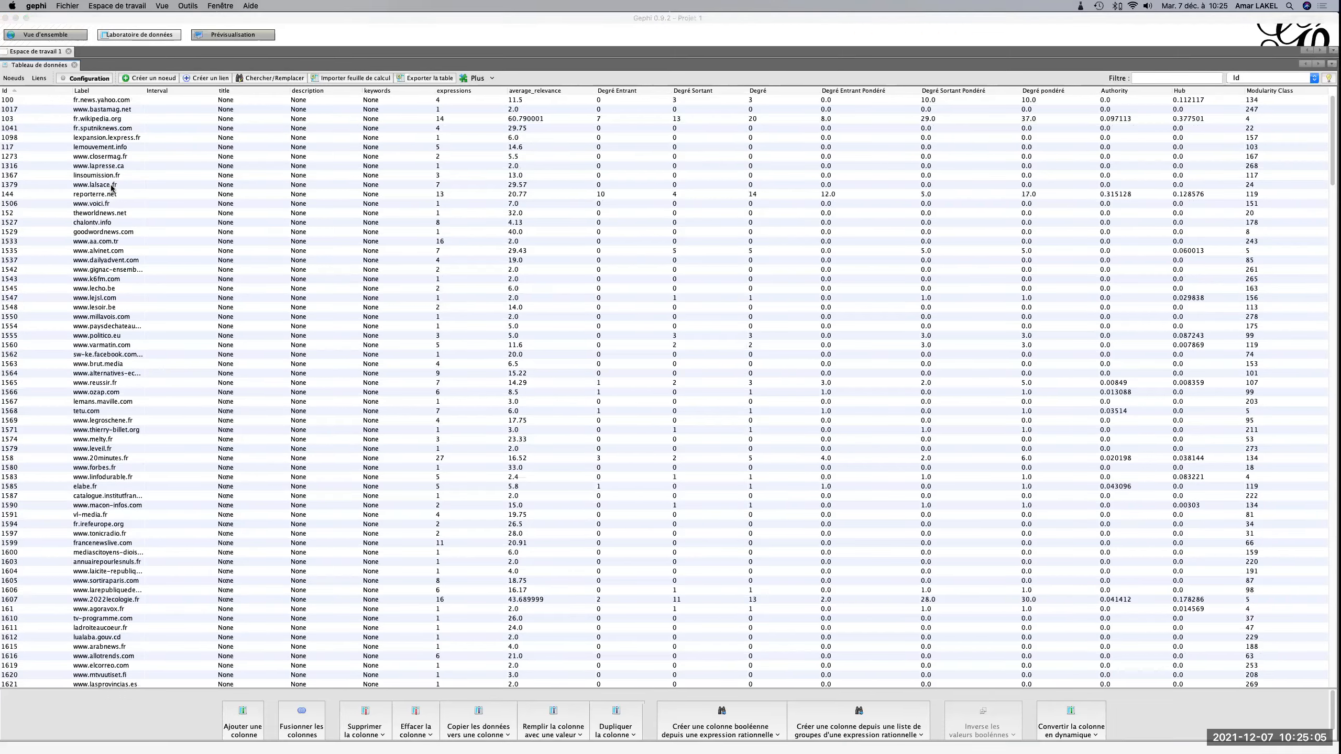
# Switch back to Google Sheets and download the domains sheet as comma-separated values, choosing the recent presidential project folder as destination.
pyautogui.press('super+Tab')
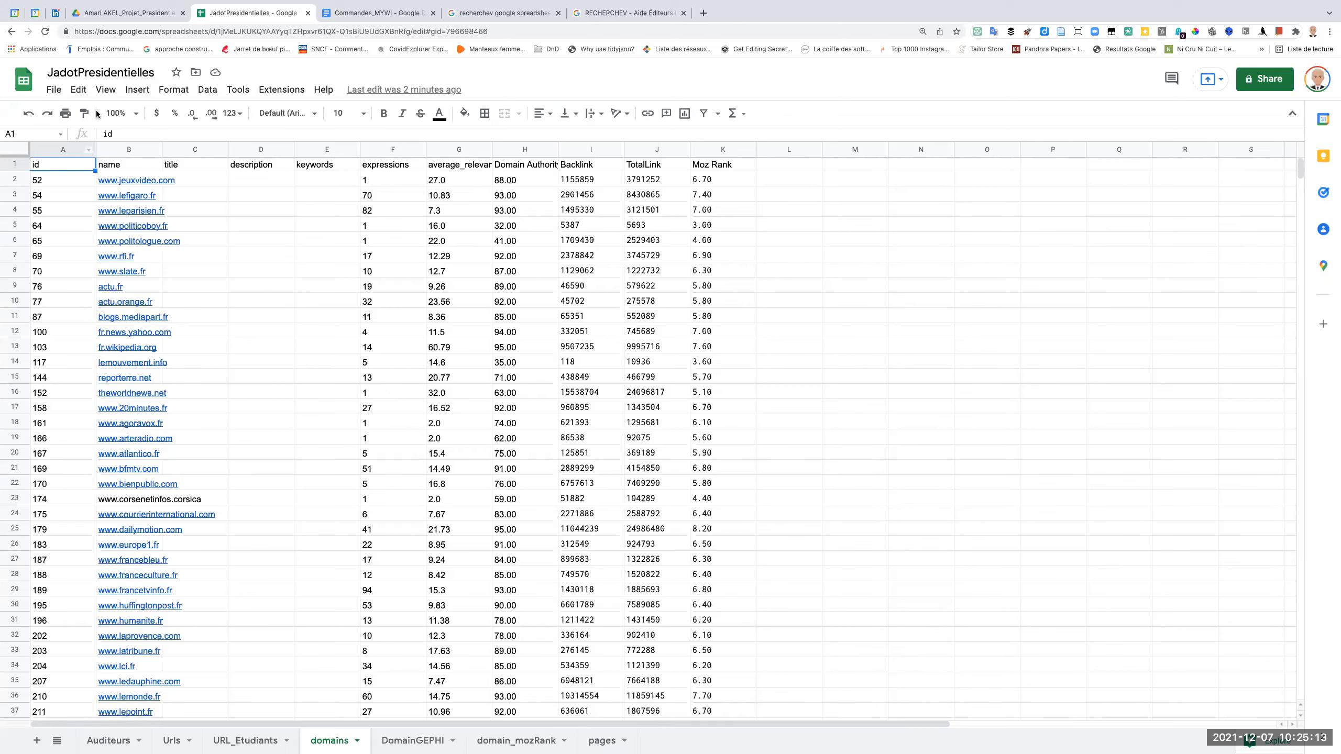
pyautogui.click(53, 91)
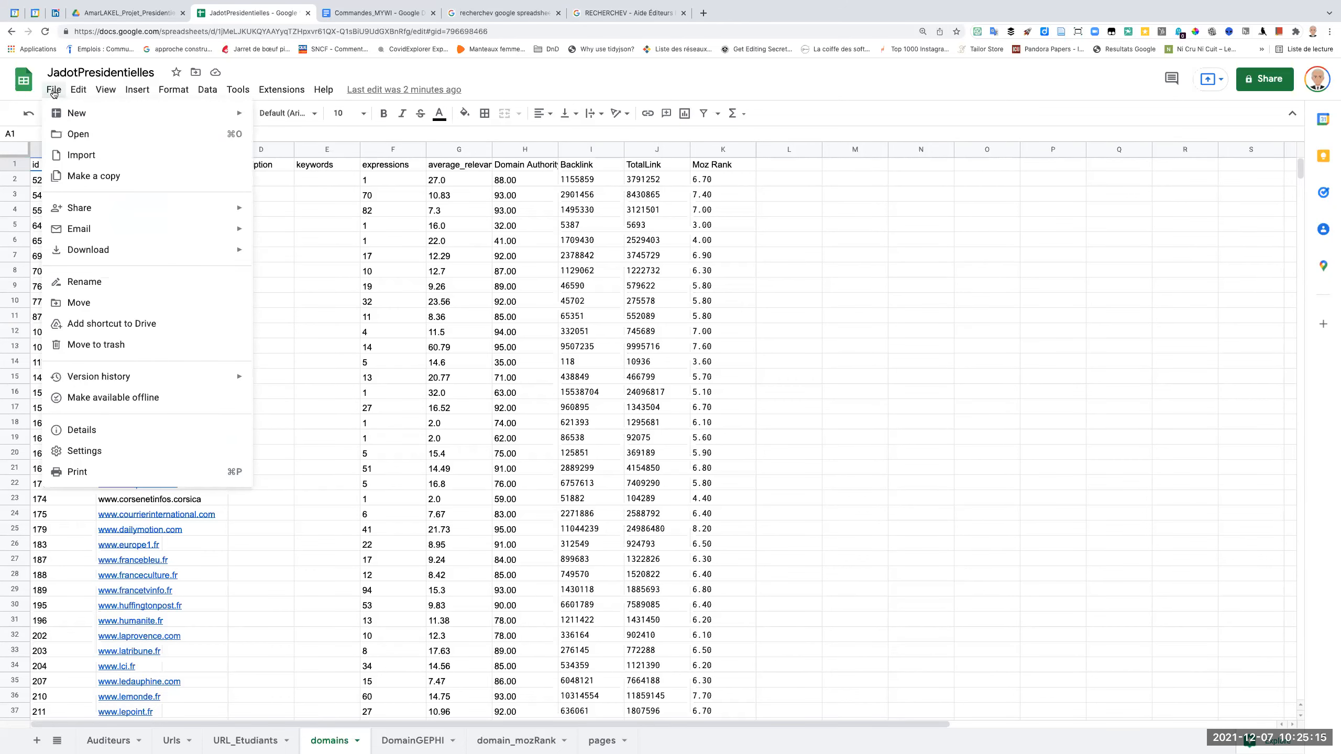
pyautogui.moveTo(152, 249)
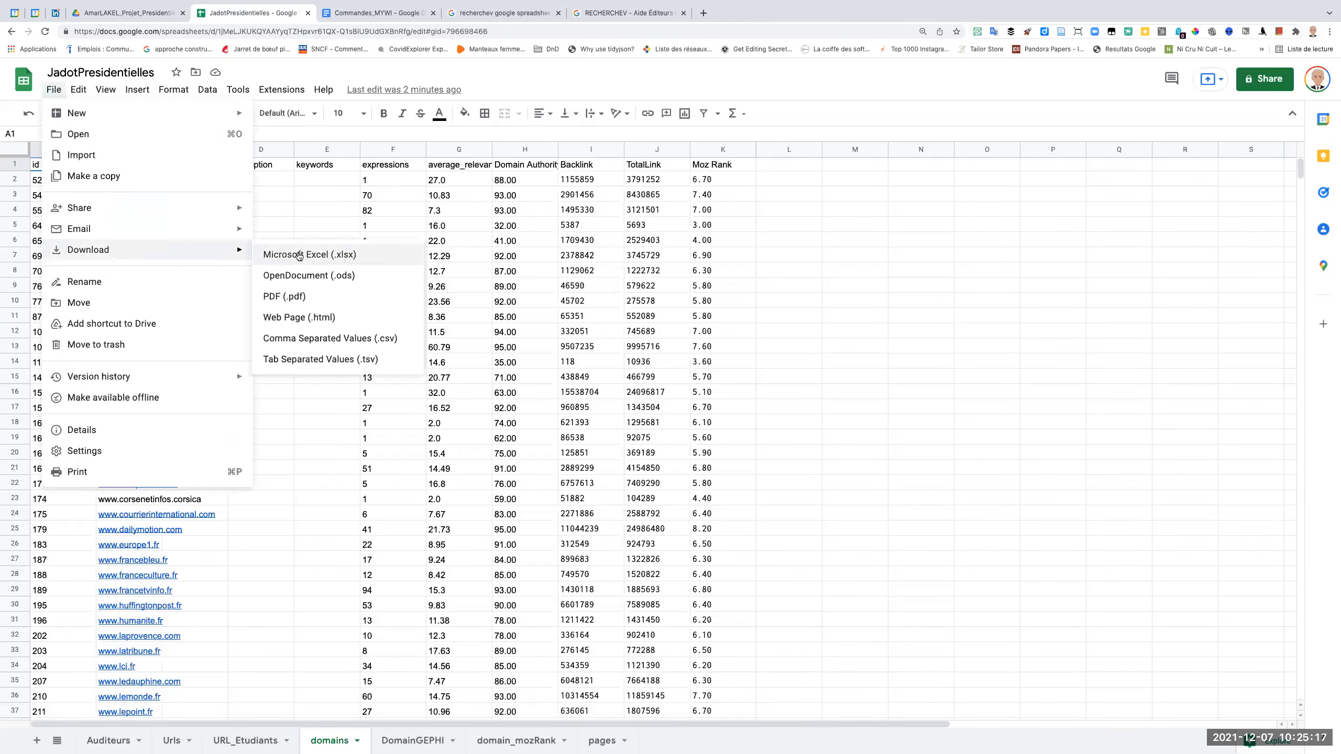
pyautogui.click(339, 344)
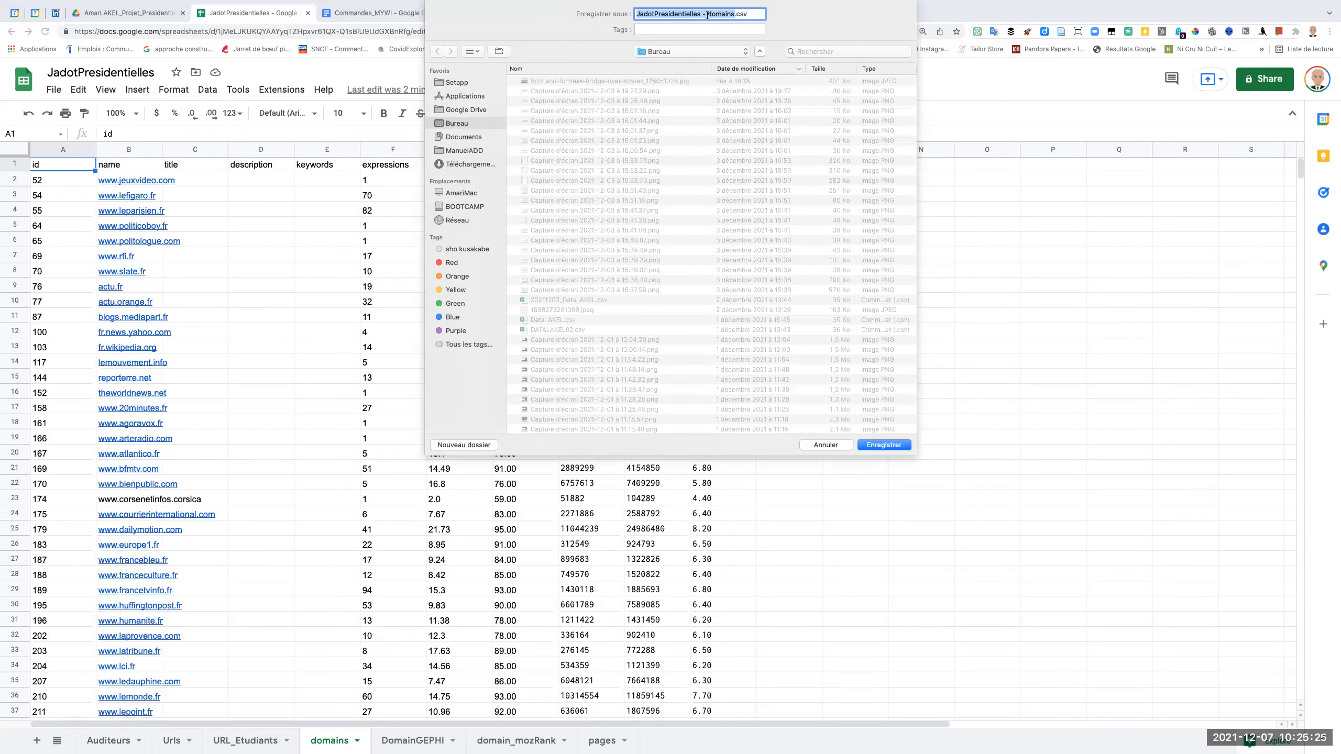
pyautogui.click(700, 51)
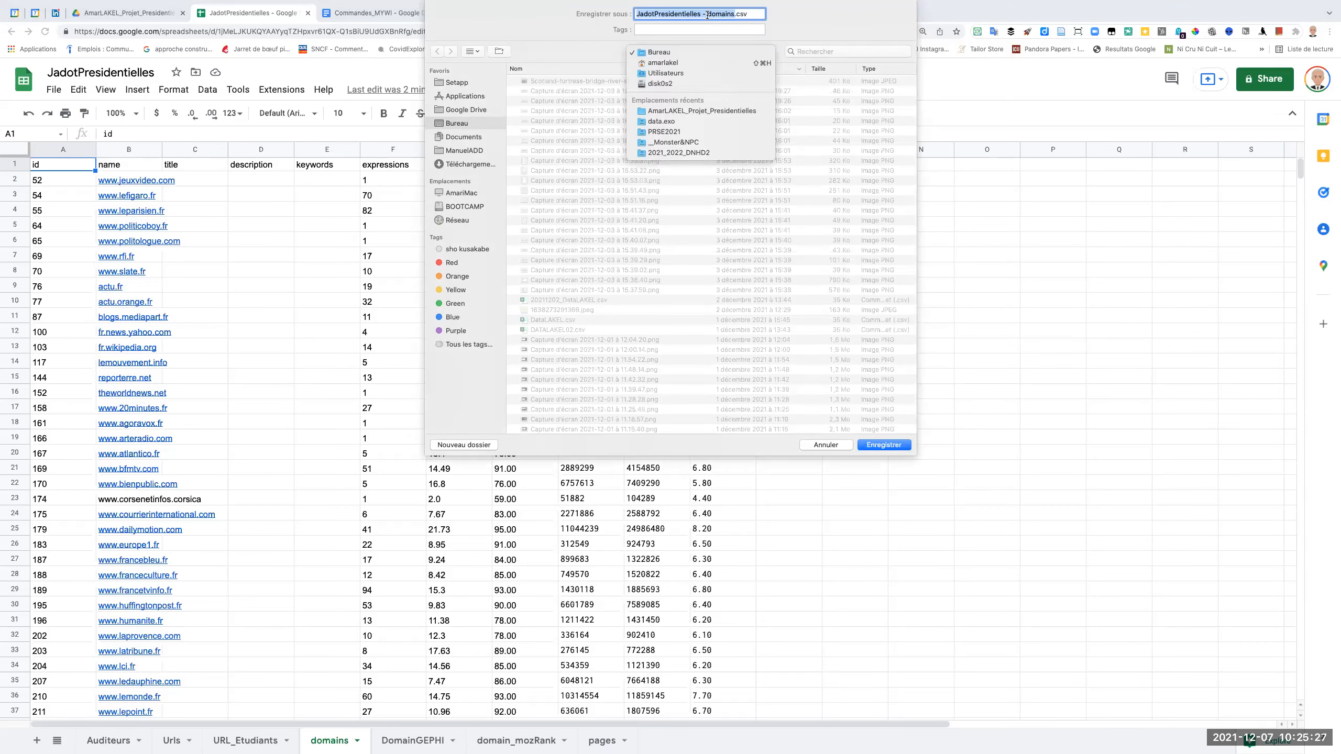
pyautogui.click(701, 111)
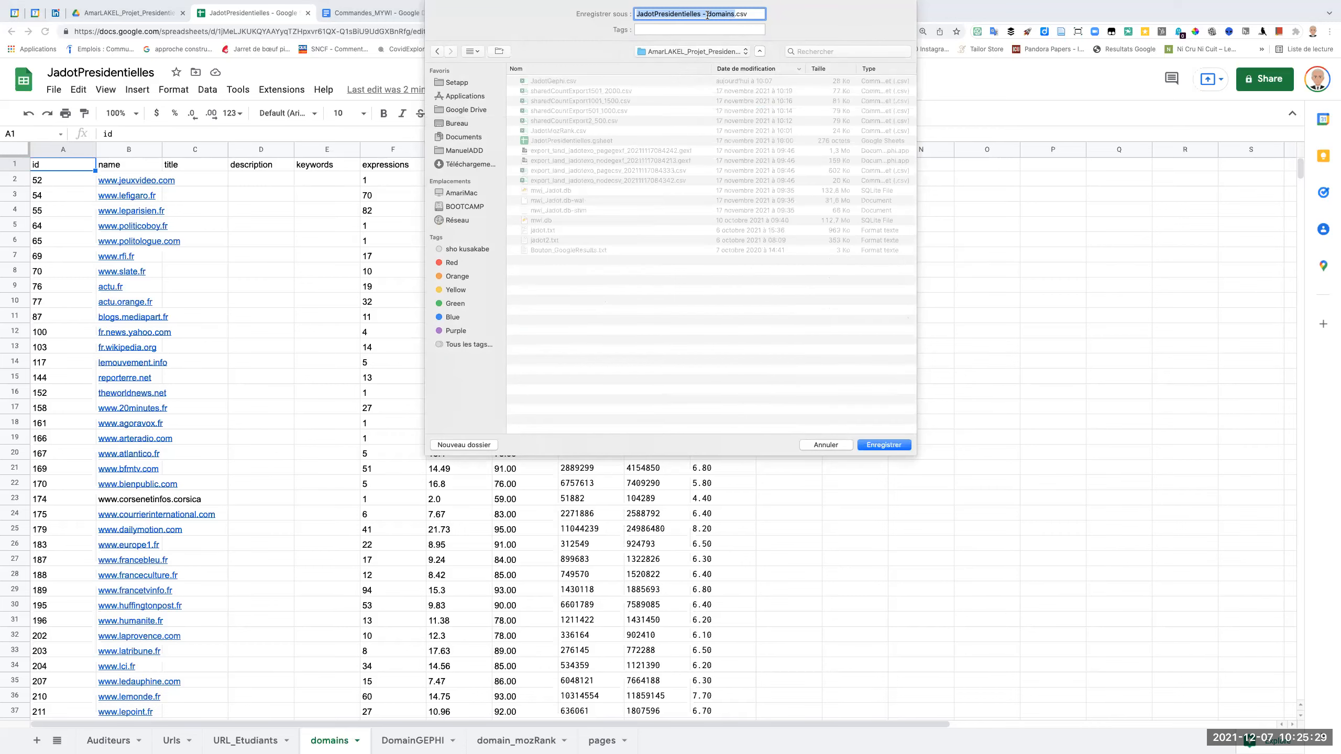
# Name the CSV file DomainsMOZ.csv and save it.
pyautogui.click(708, 16)
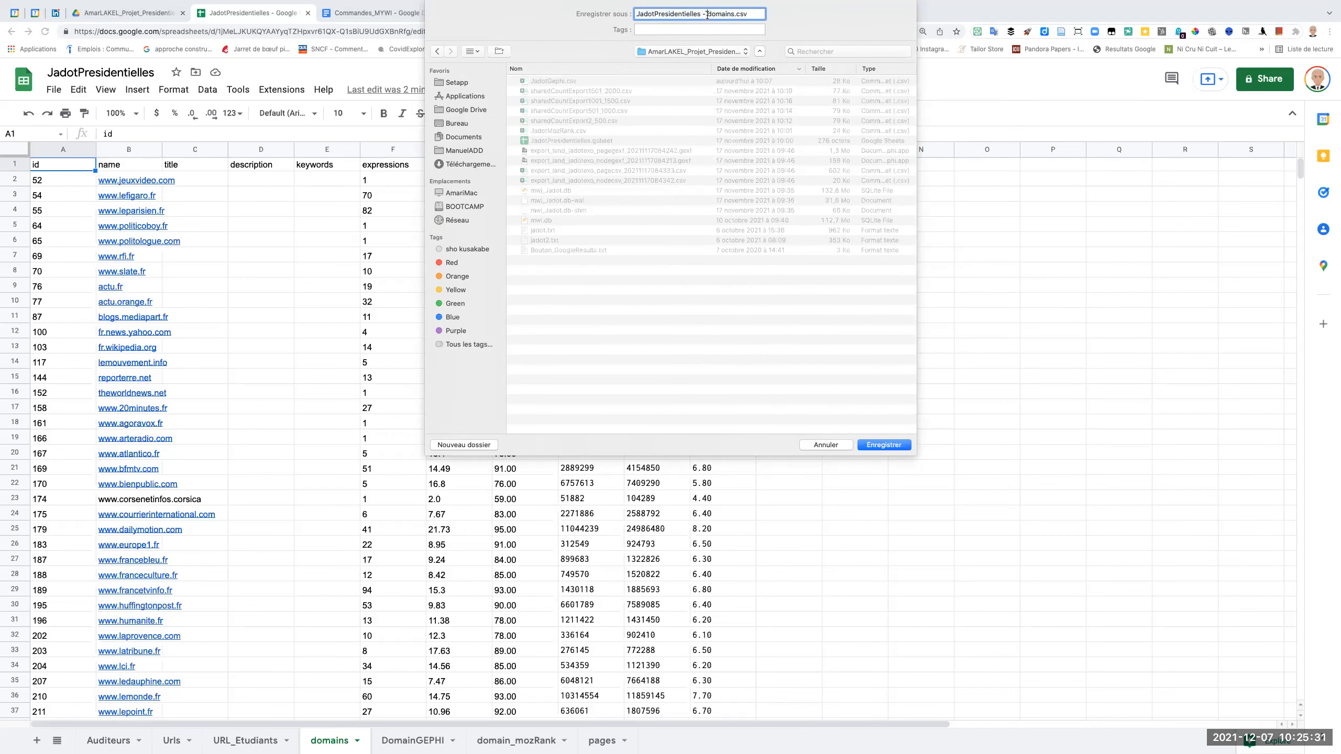
pyautogui.moveTo(710, 16); pyautogui.dragTo(632, 20)
pyautogui.press('BackSpace')
pyautogui.write('D')
pyautogui.write('MOZ')
pyautogui.press('Return')
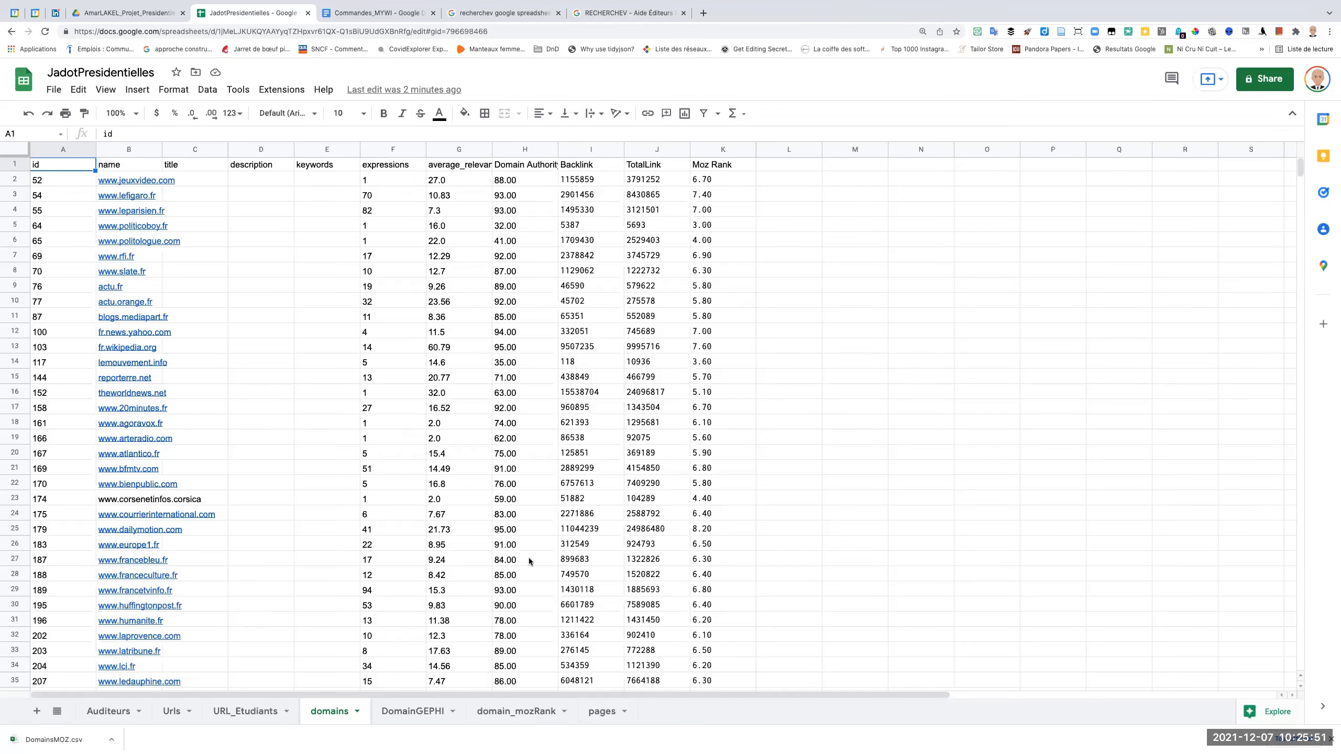
# Check the domain_mozRank sheet, switch to Gephi and load DomainsMOZ.csv from the date-sorted project folder as a spreadsheet import.
pyautogui.click(513, 715)
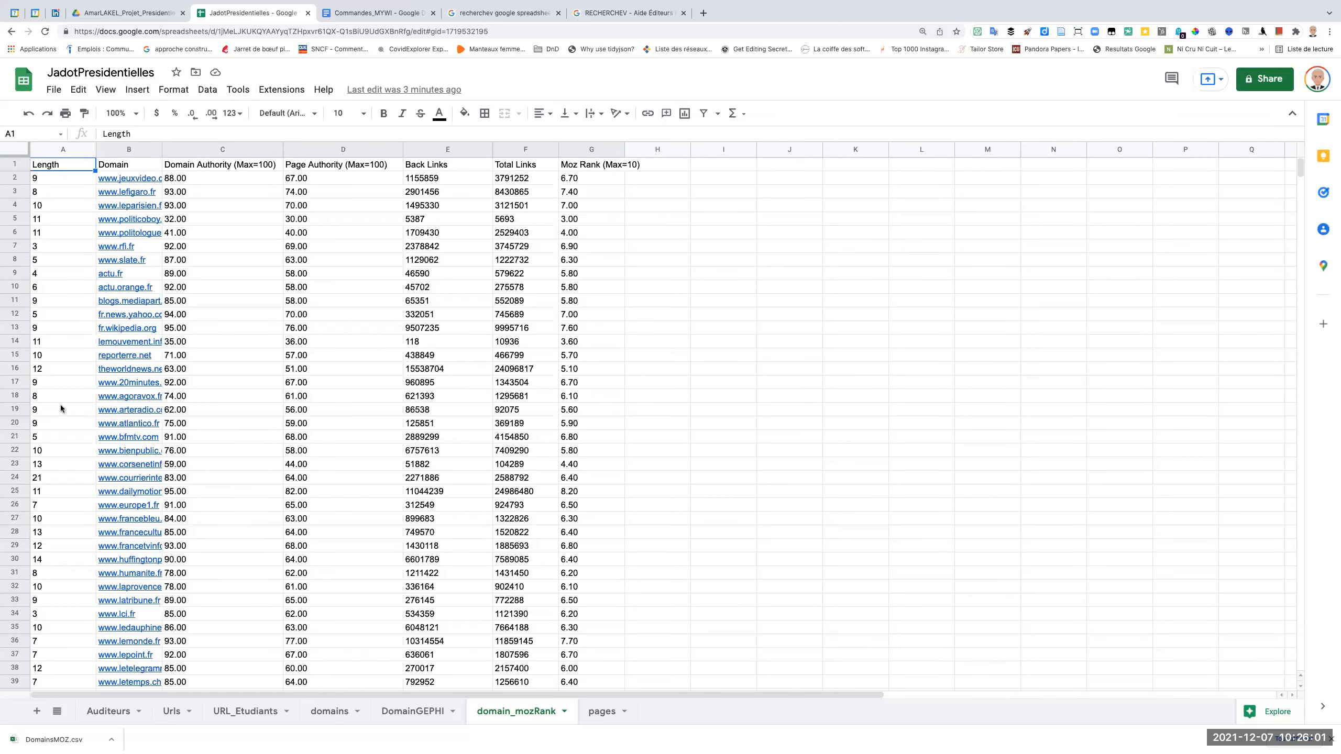
pyautogui.press('super+Tab')
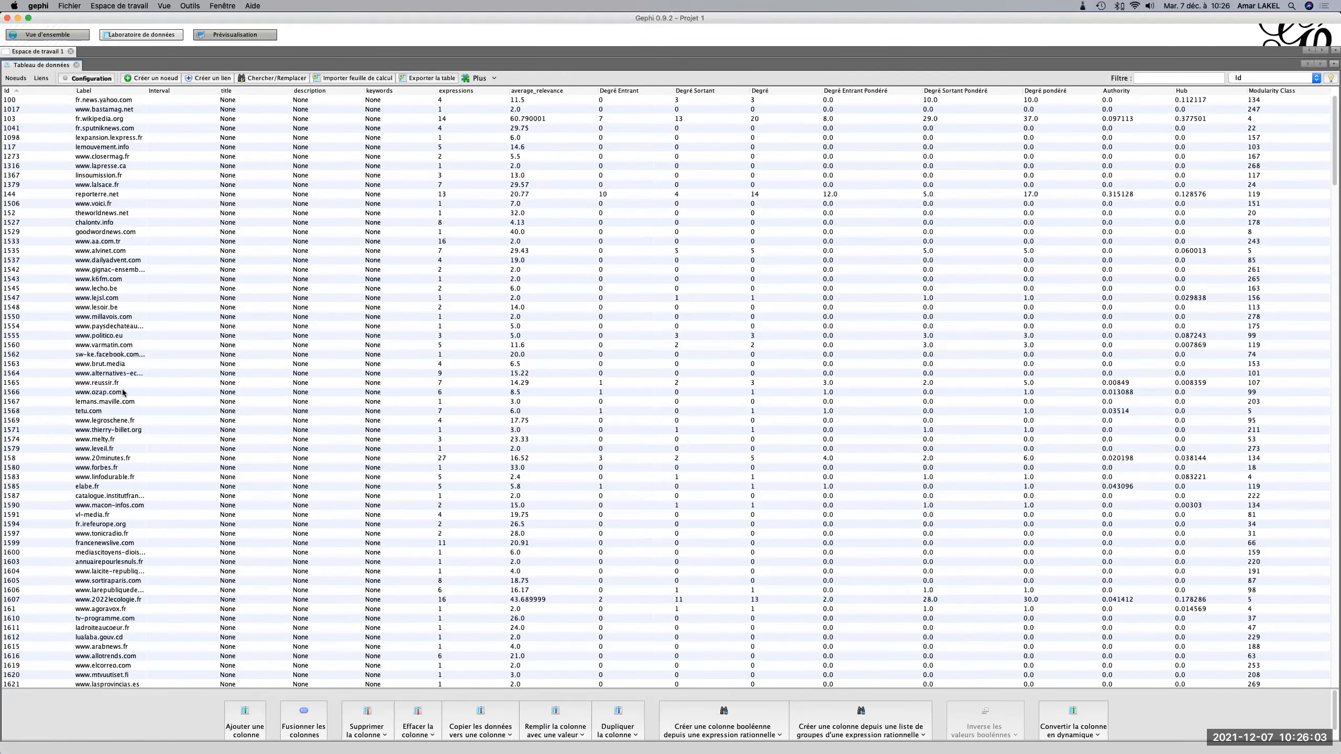
pyautogui.click(48, 35)
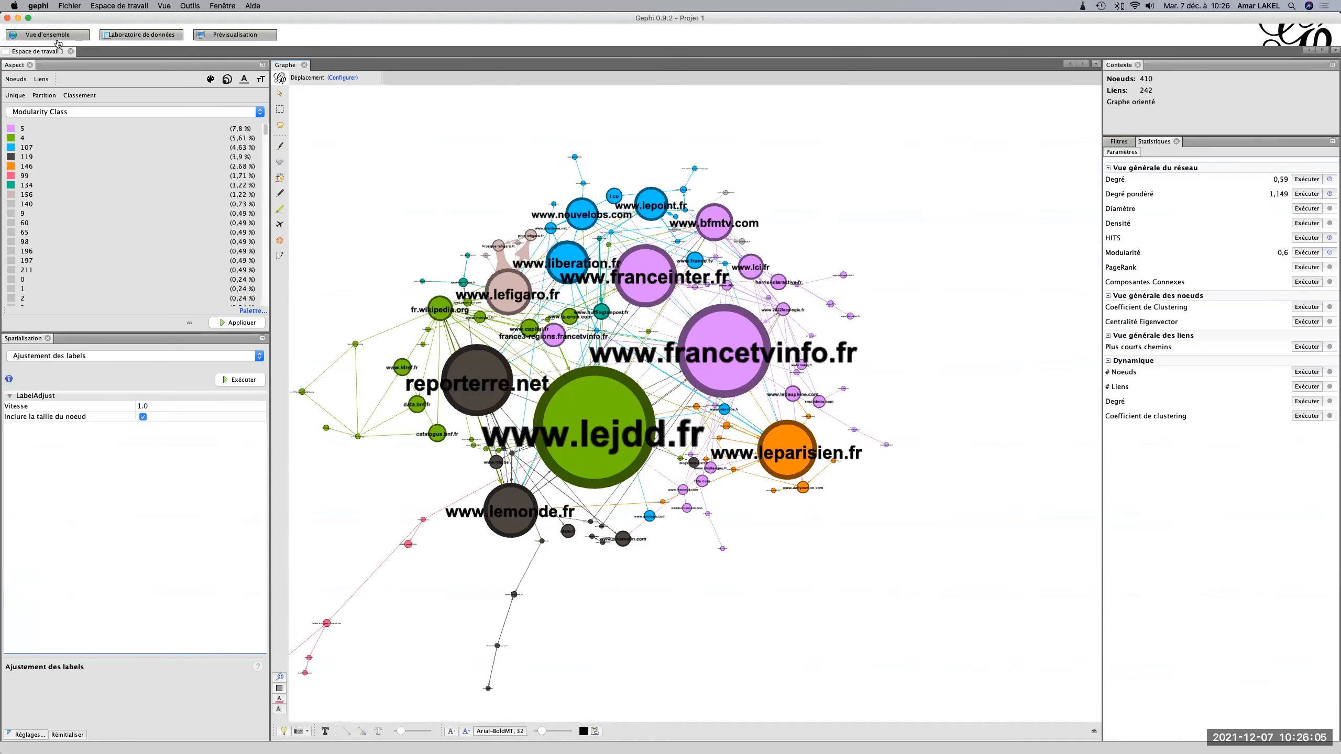
pyautogui.click(68, 5)
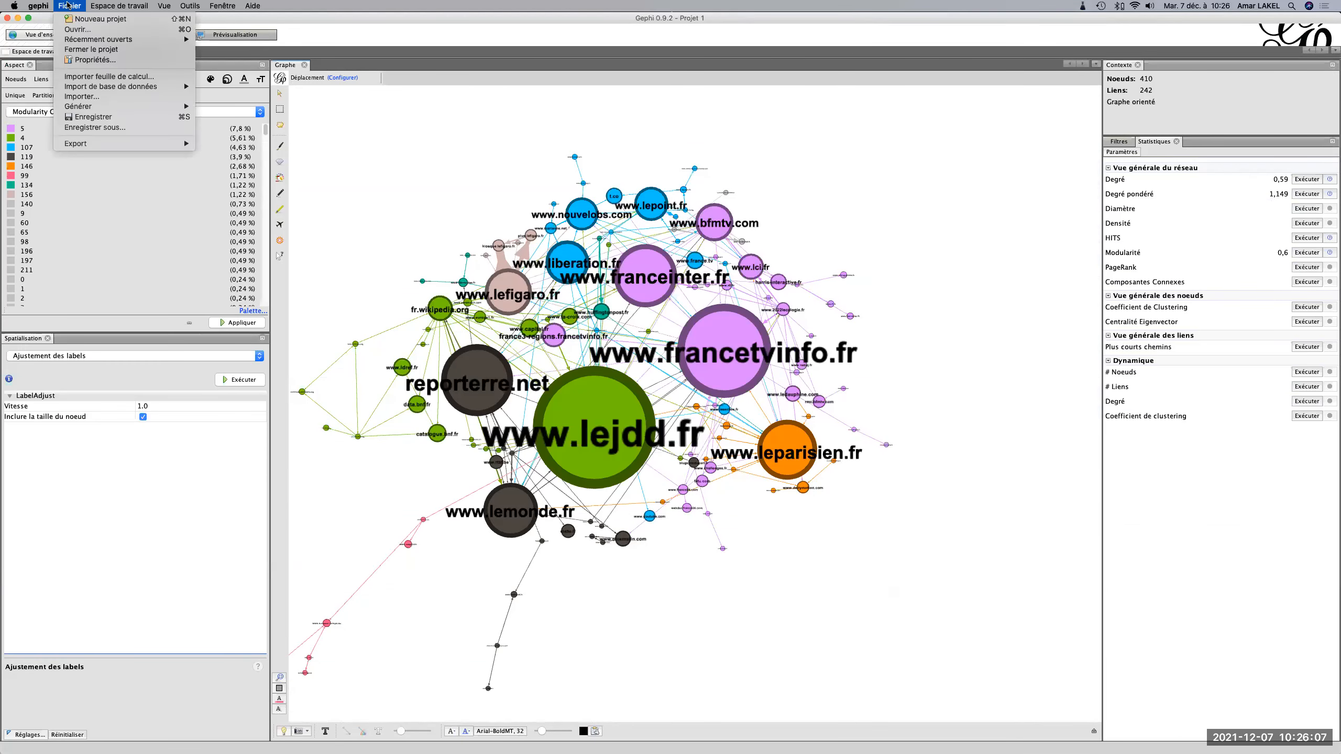
pyautogui.click(88, 77)
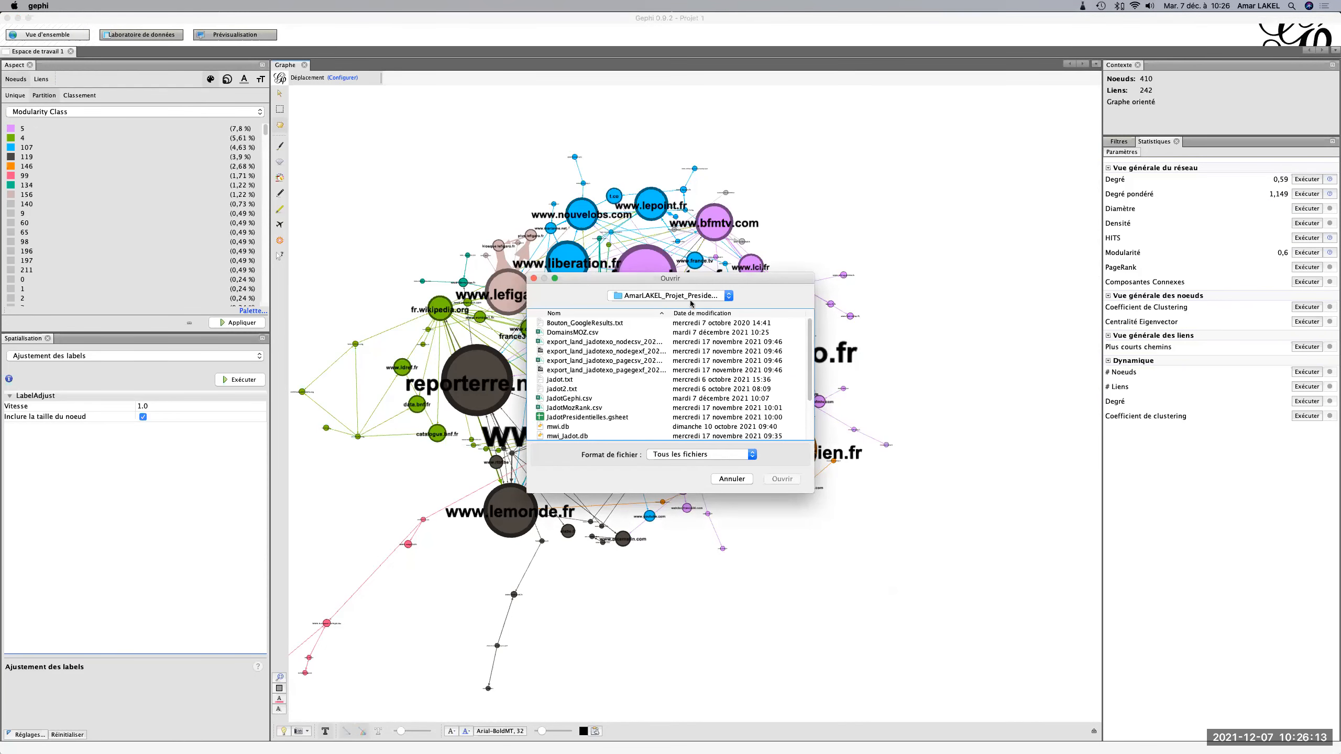
pyautogui.click(724, 314)
pyautogui.click(724, 313)
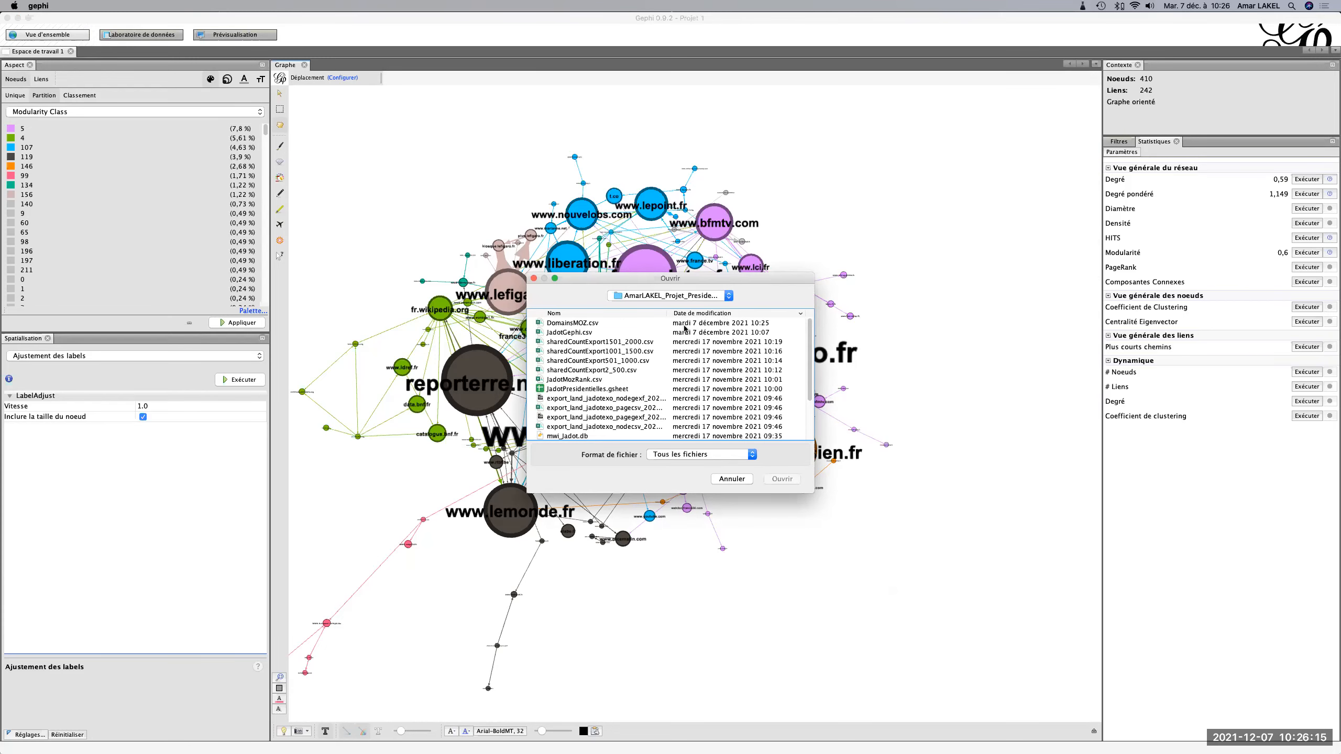
pyautogui.doubleClick(580, 324)
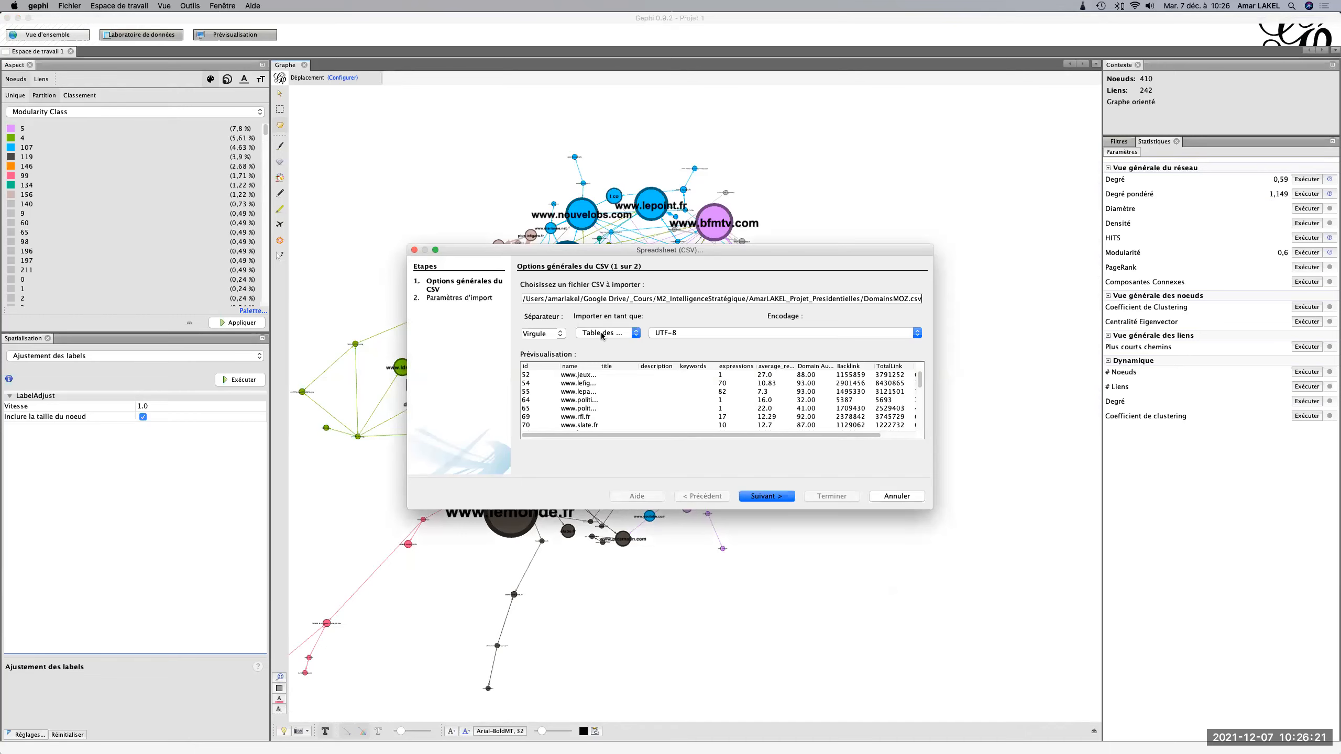
# Keep the CSV import as a node table (Table des noeuds), check the previewed columns through Moz Rank and proceed to the import parameters.
pyautogui.click(602, 334)
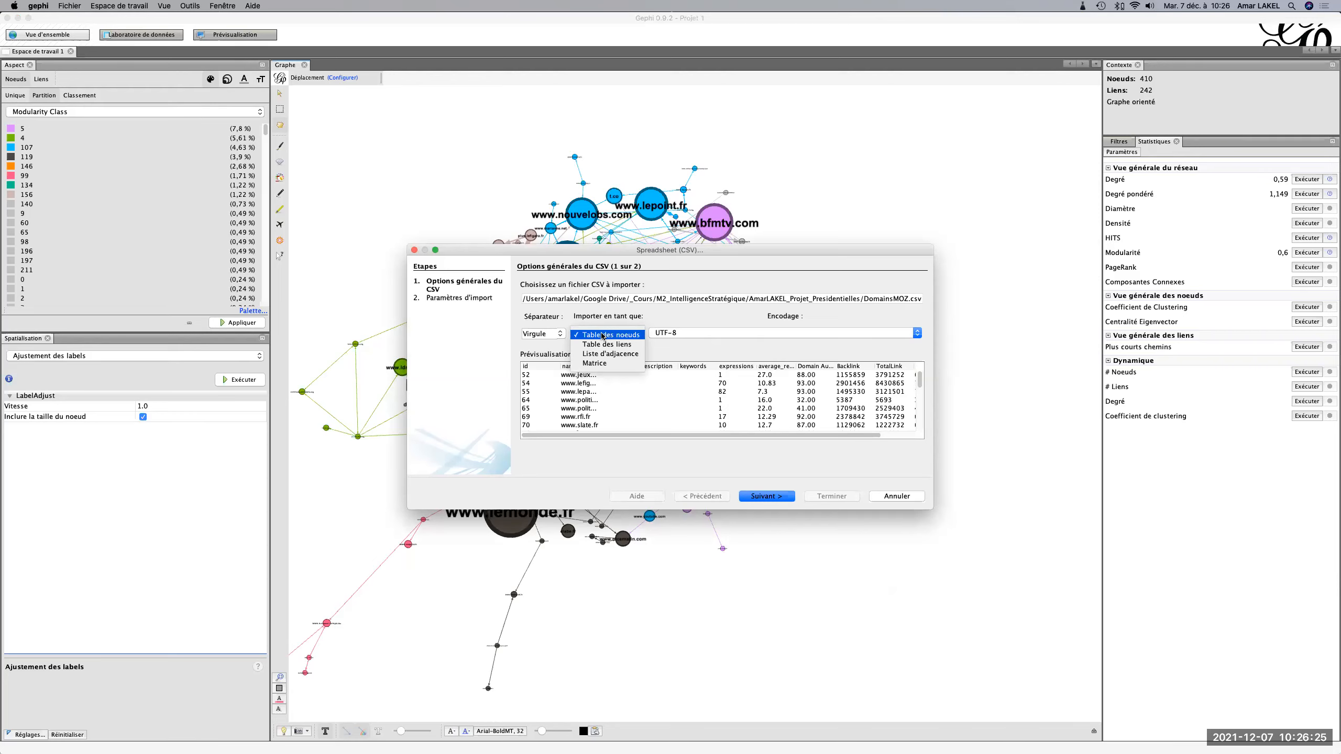
pyautogui.click(603, 334)
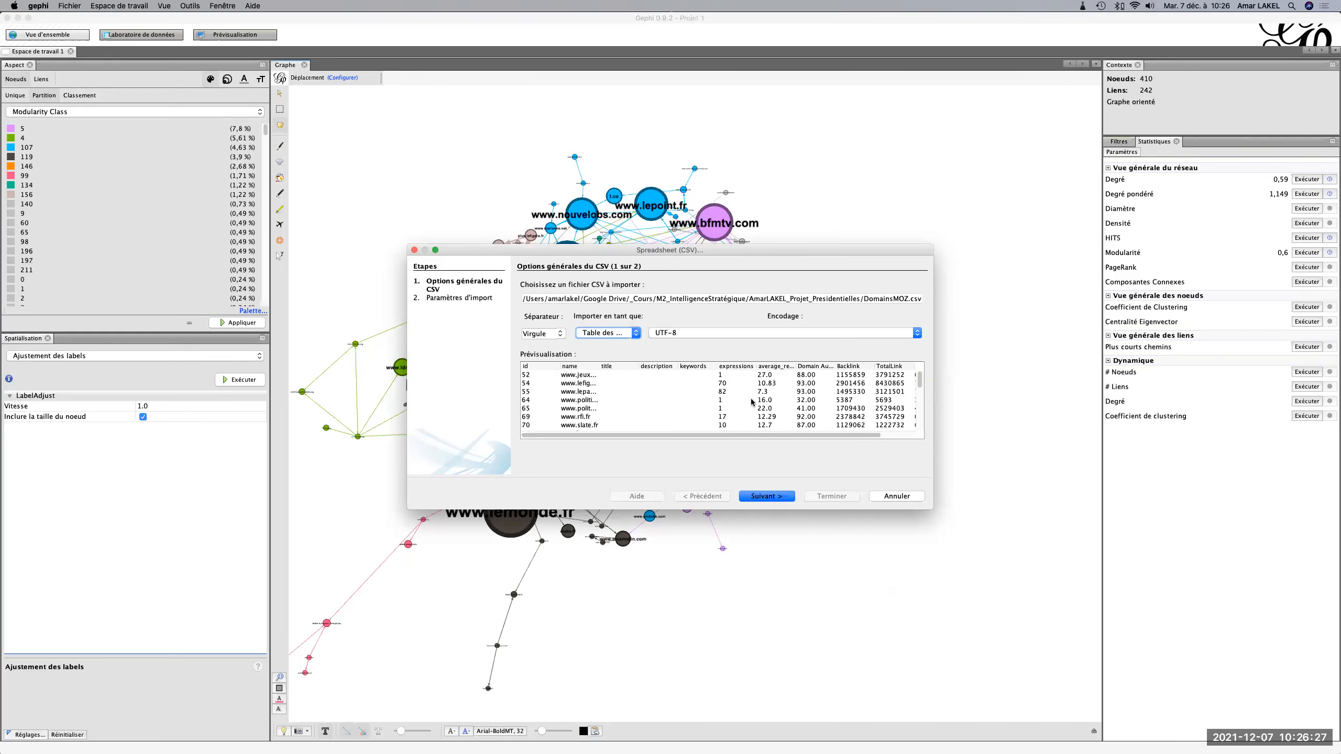
pyautogui.moveTo(852, 437); pyautogui.dragTo(901, 437)
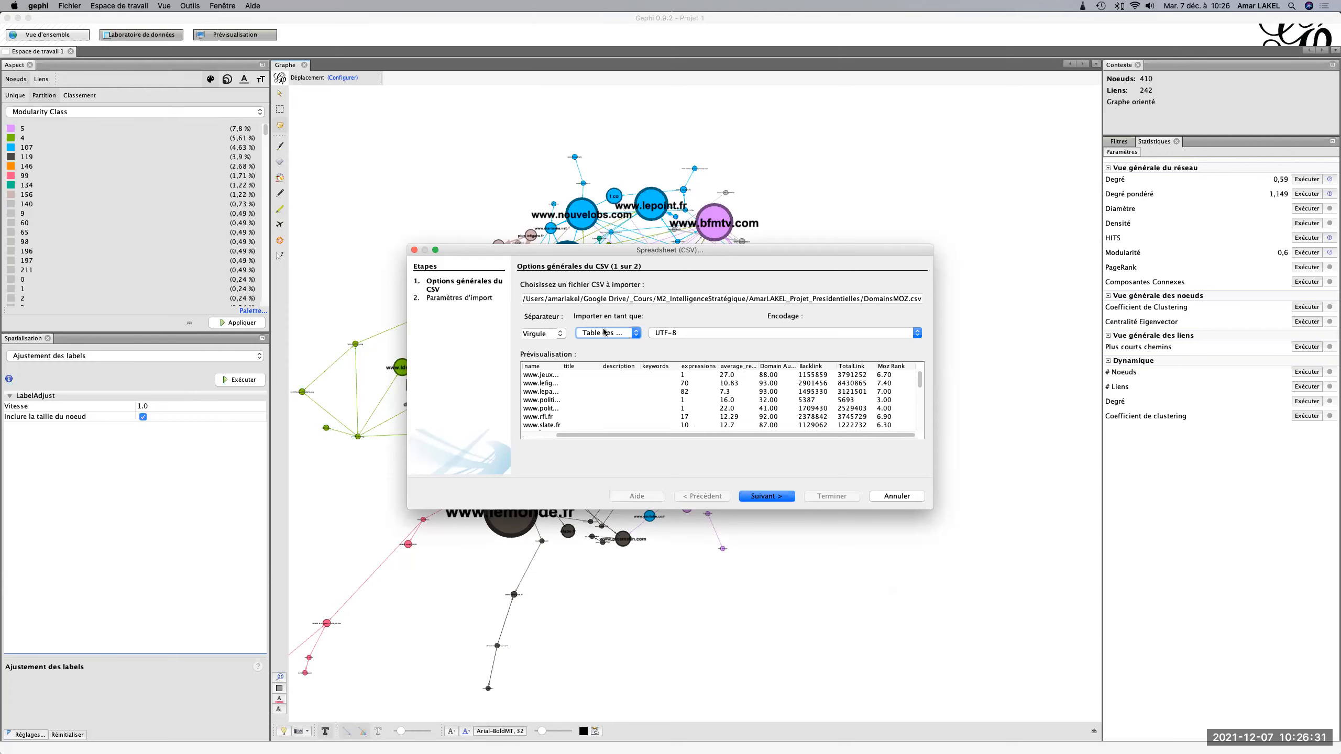
pyautogui.click(773, 495)
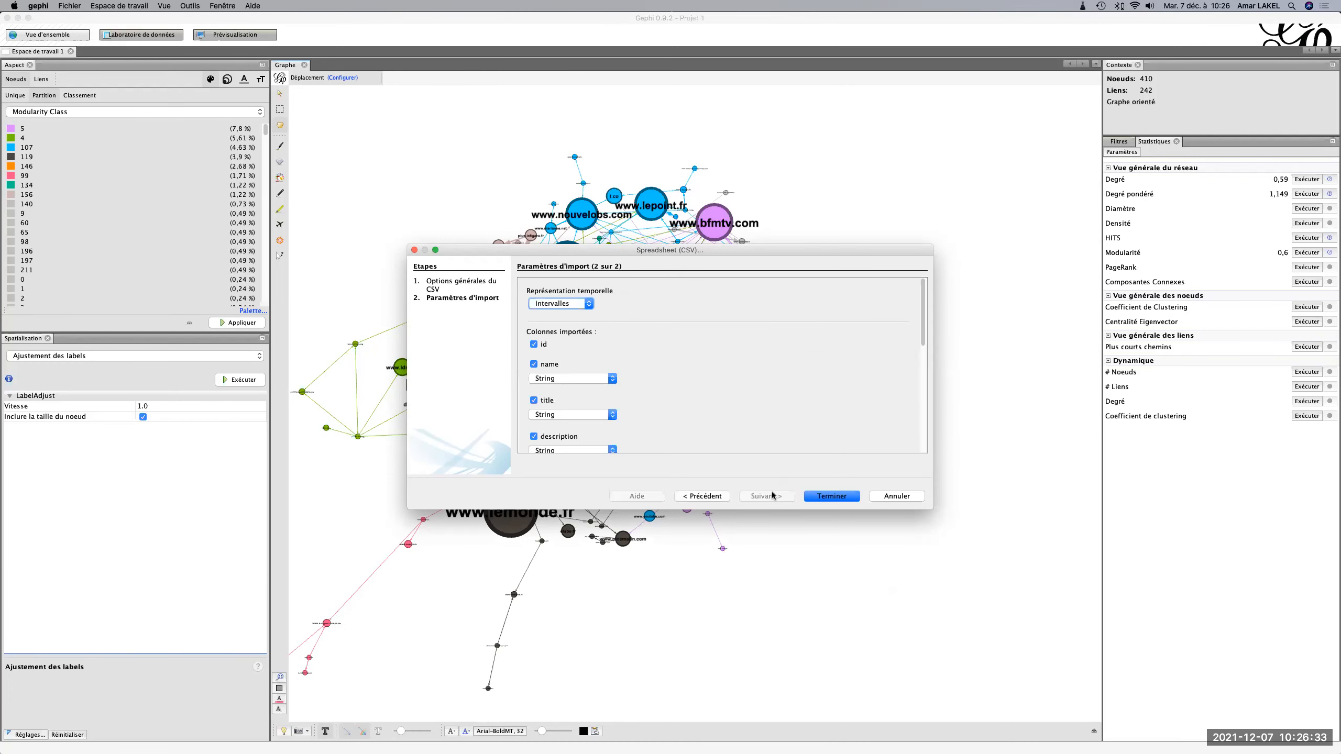
# Look through the data types offered for the name column and exclude that column from the import.
pyautogui.scroll(-1, 642, 365)
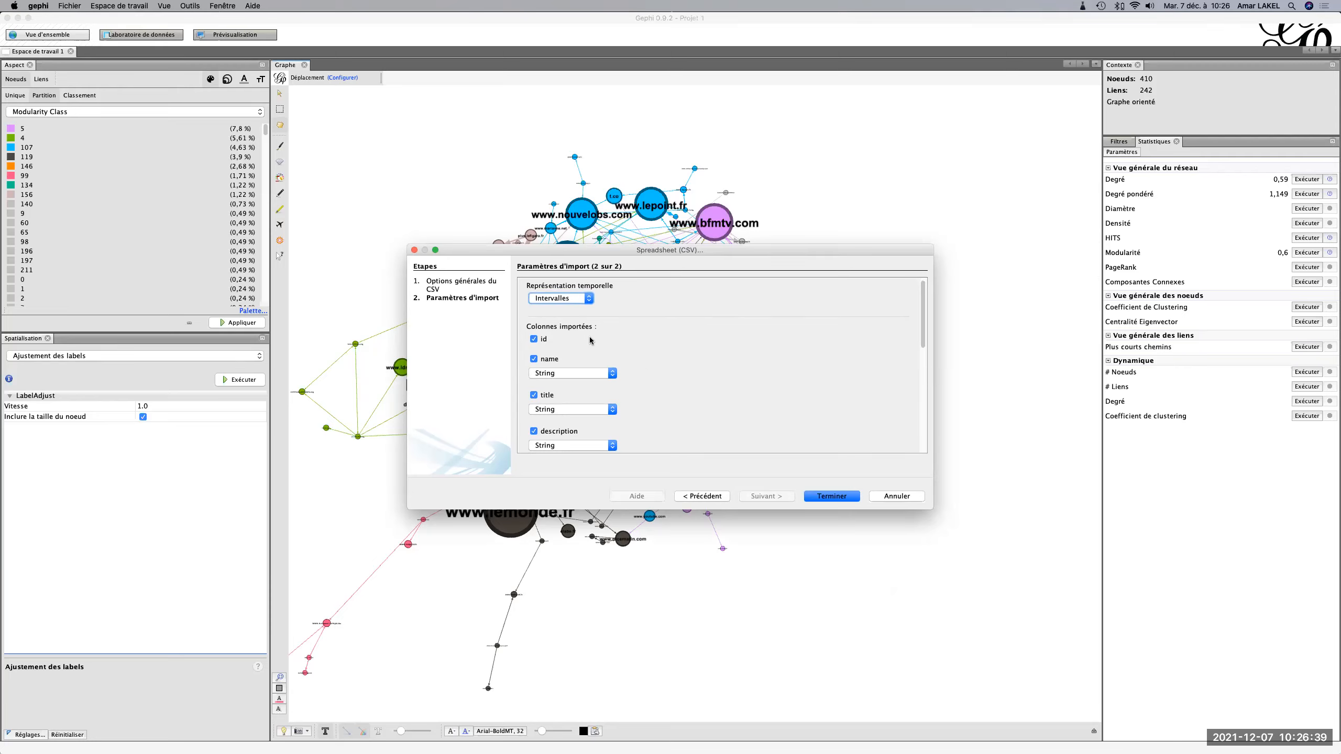
pyautogui.click(612, 374)
pyautogui.scroll(-3, 597, 427)
pyautogui.scroll(5, 595, 423)
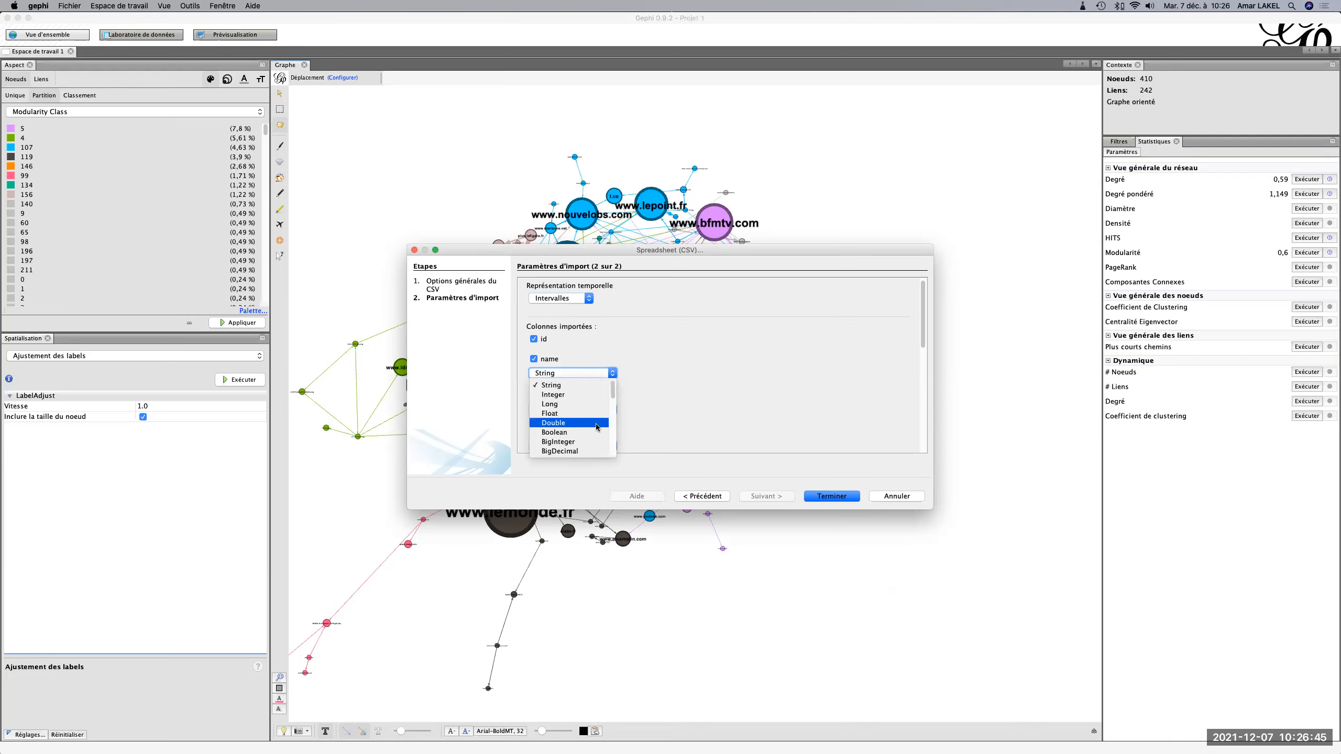
pyautogui.click(542, 364)
pyautogui.click(534, 360)
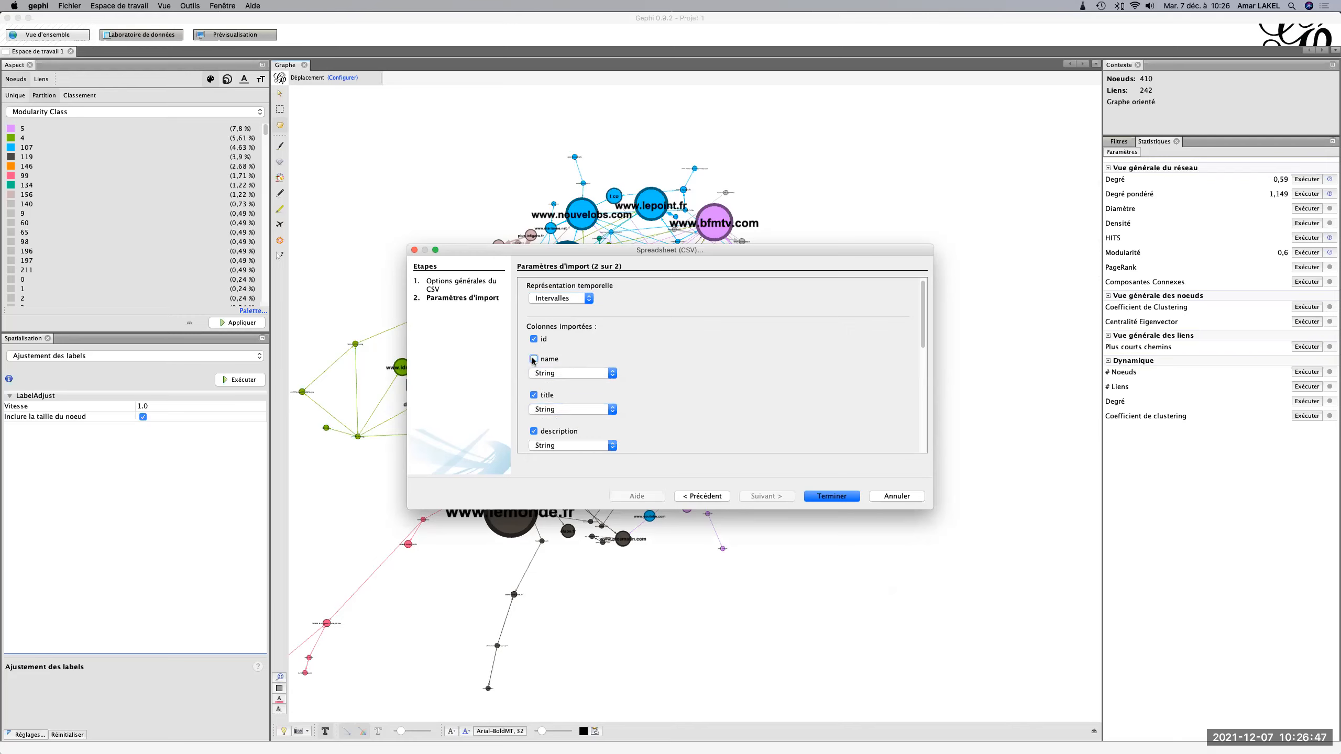
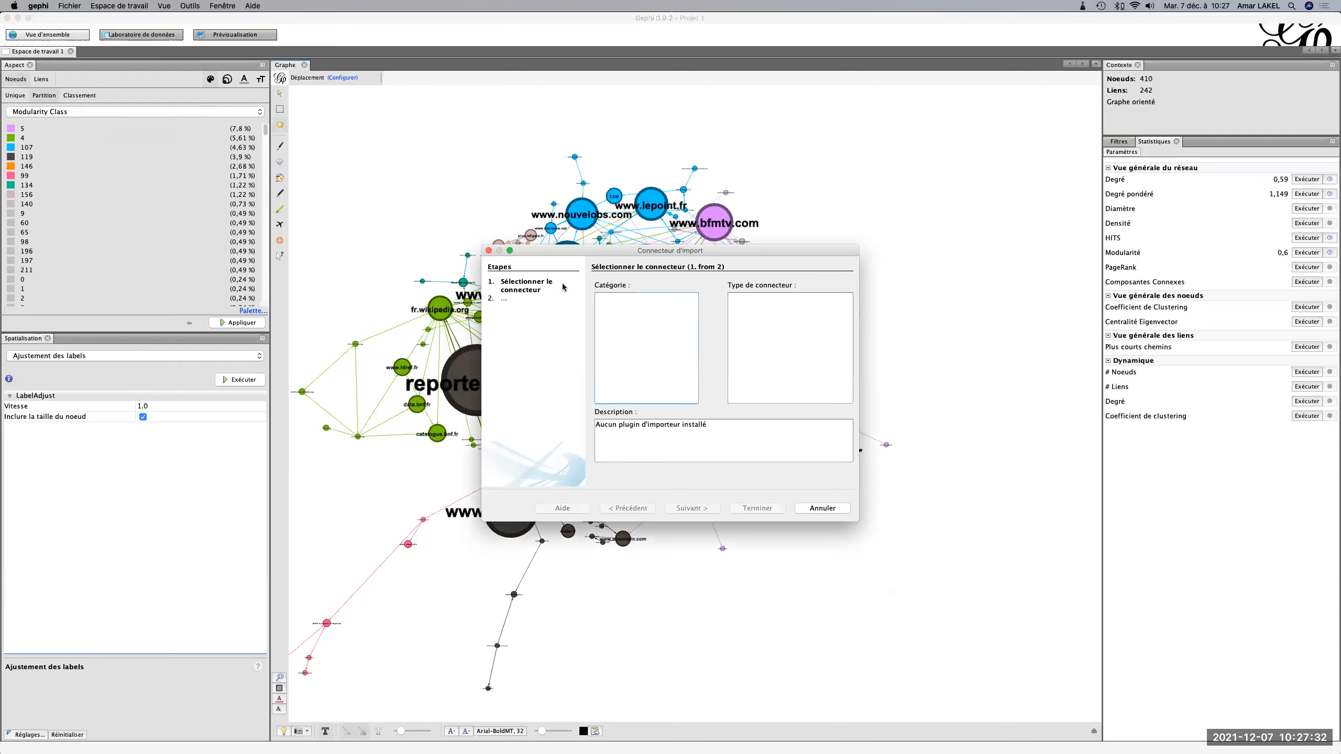
pyautogui.click(822, 508)
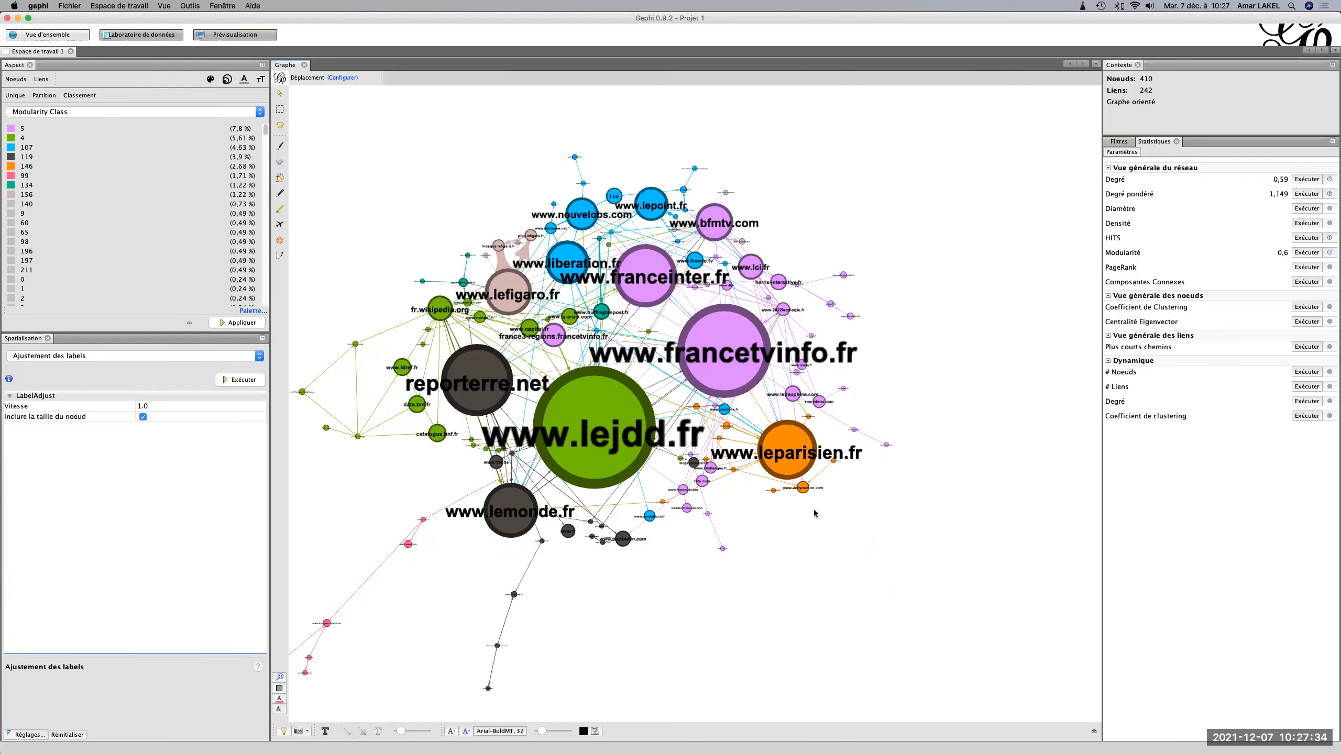
pyautogui.click(69, 6)
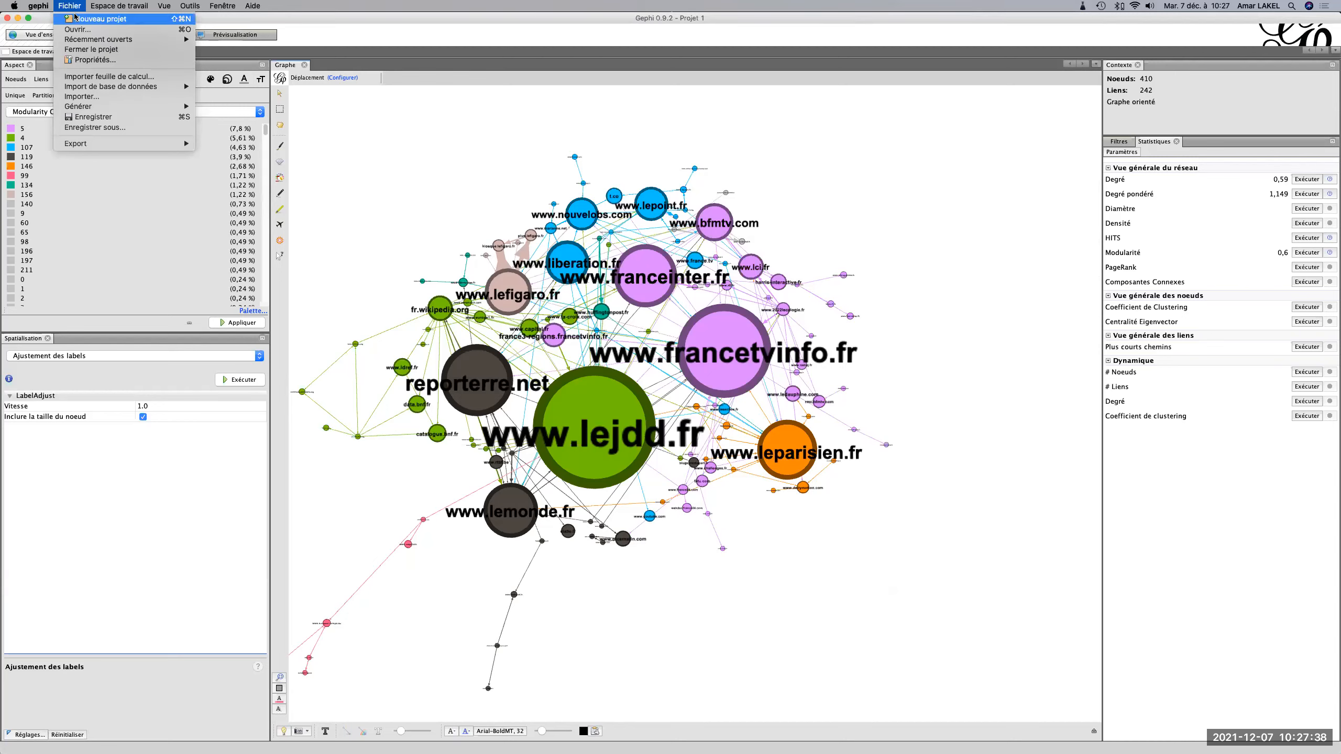
pyautogui.click(109, 76)
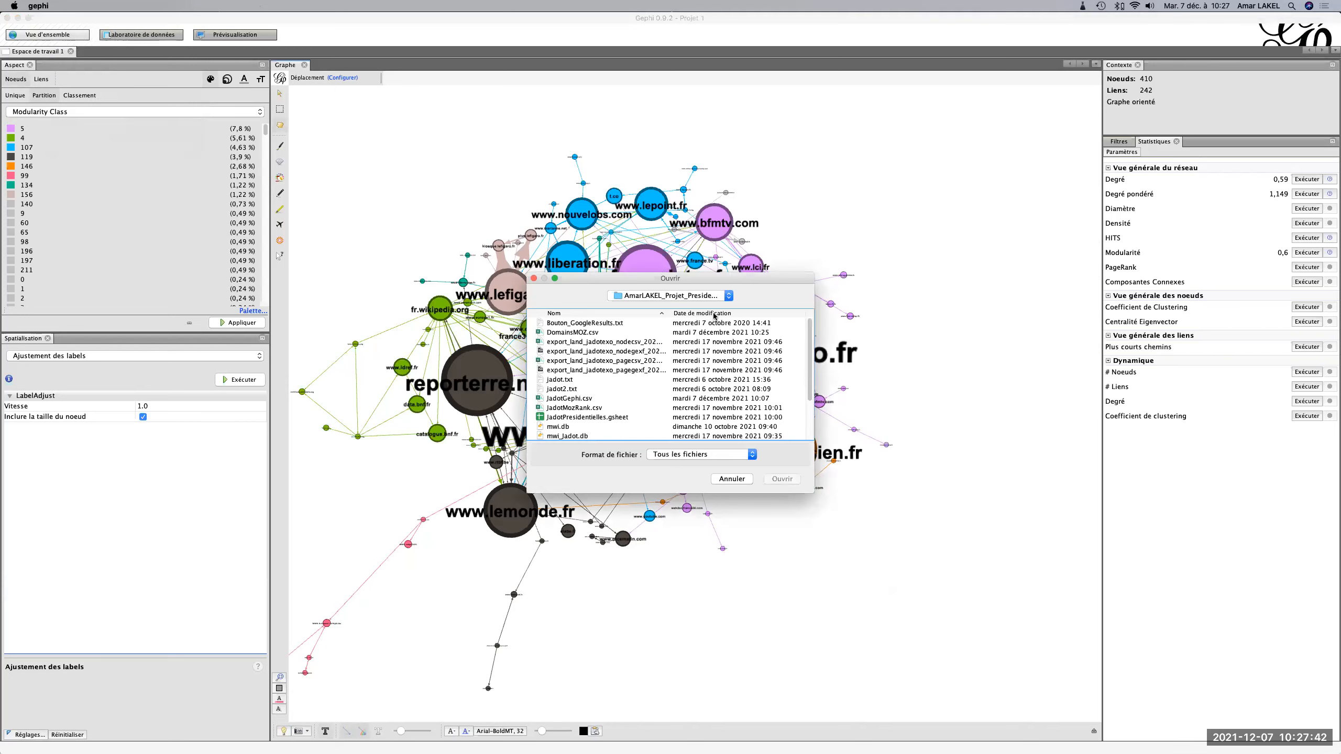
pyautogui.doubleClick(590, 334)
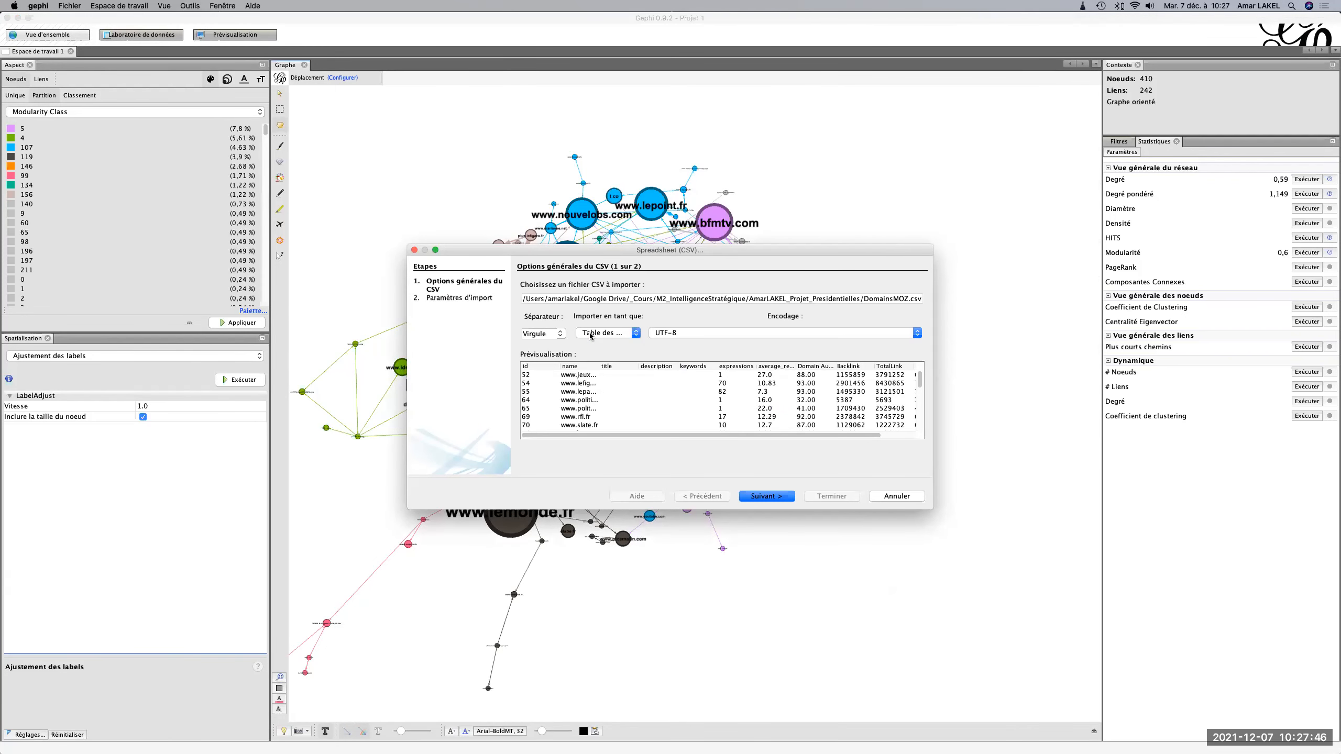
pyautogui.click(601, 334)
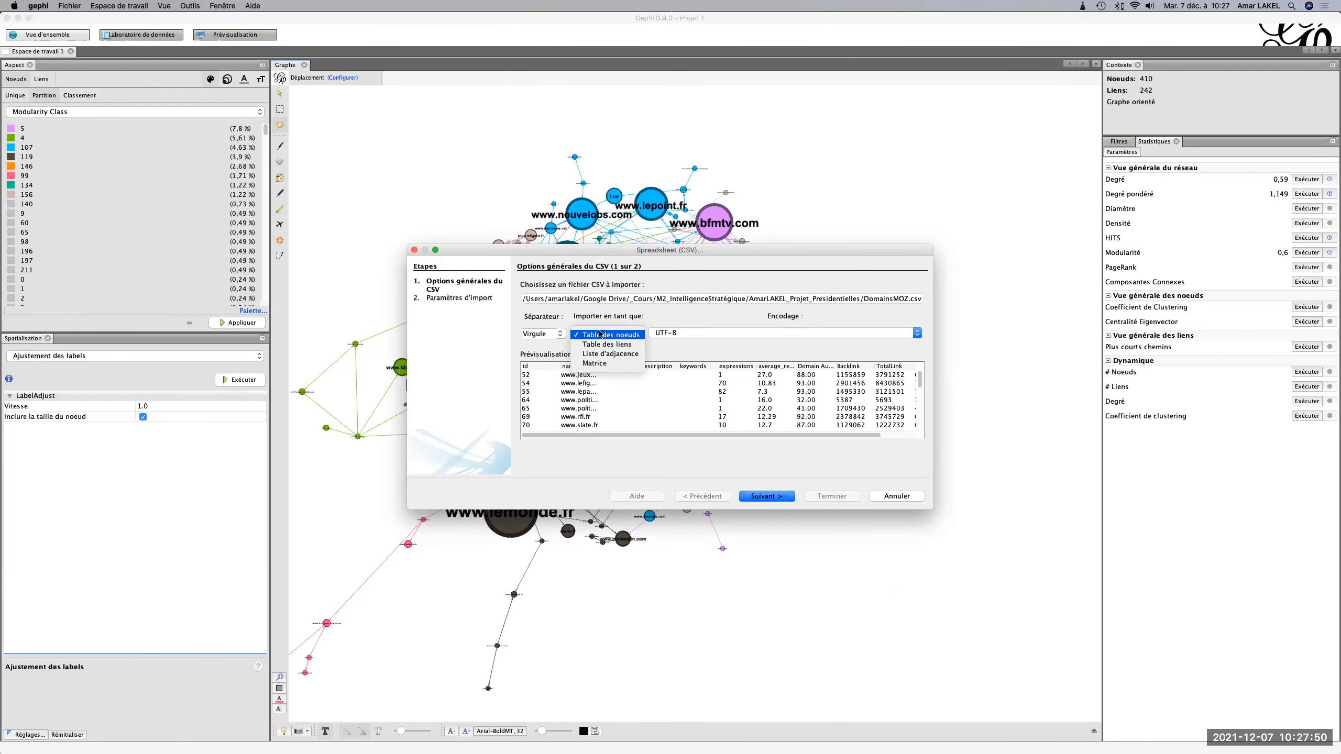
pyautogui.click(897, 496)
# Open the data laboratory and load DomainsMOZ.csv from the date-sorted project folder as a spreadsheet import.
pyautogui.click(140, 35)
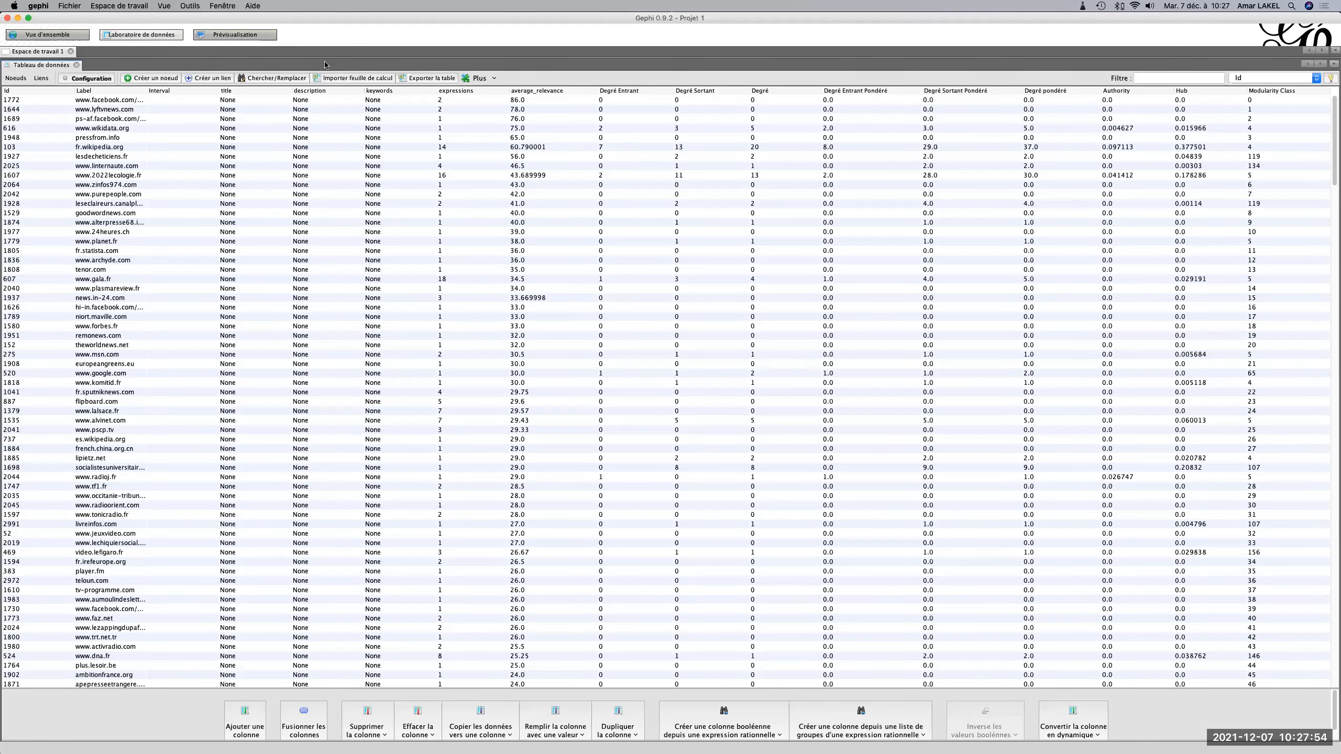
pyautogui.click(334, 79)
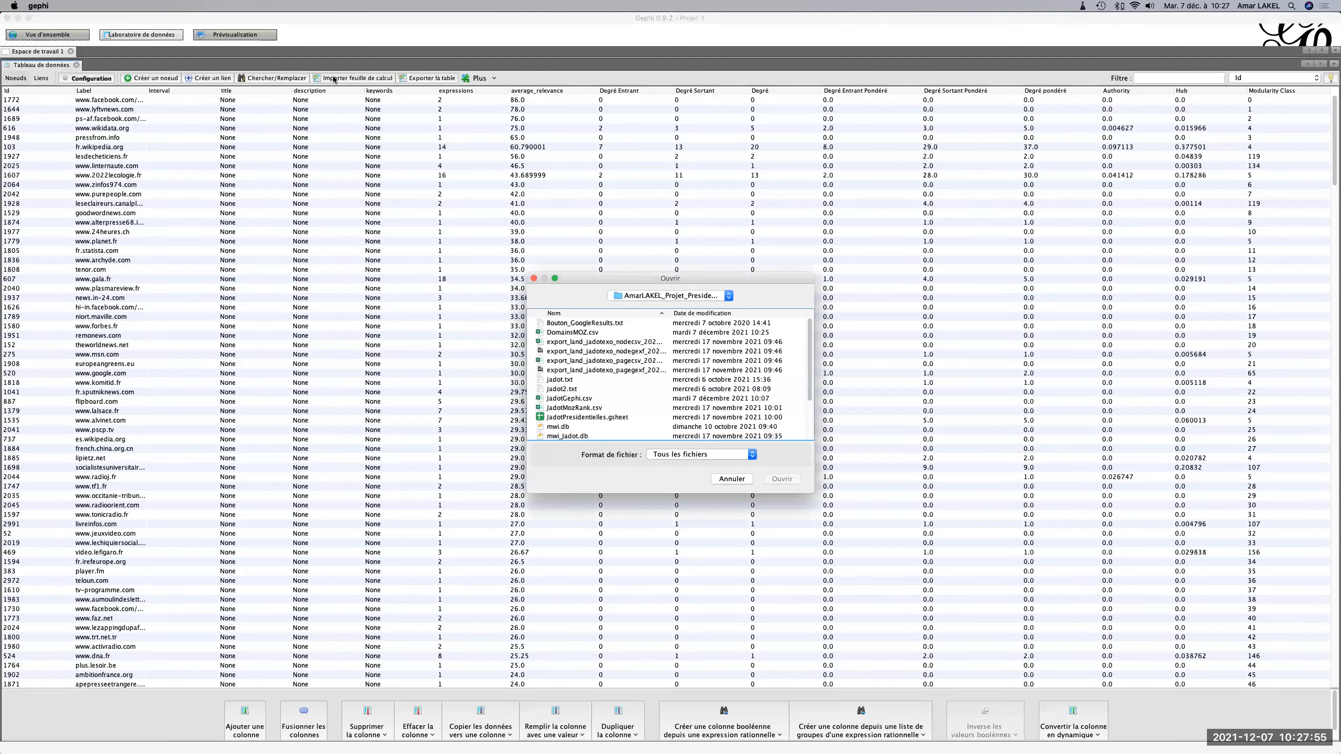
pyautogui.click(745, 313)
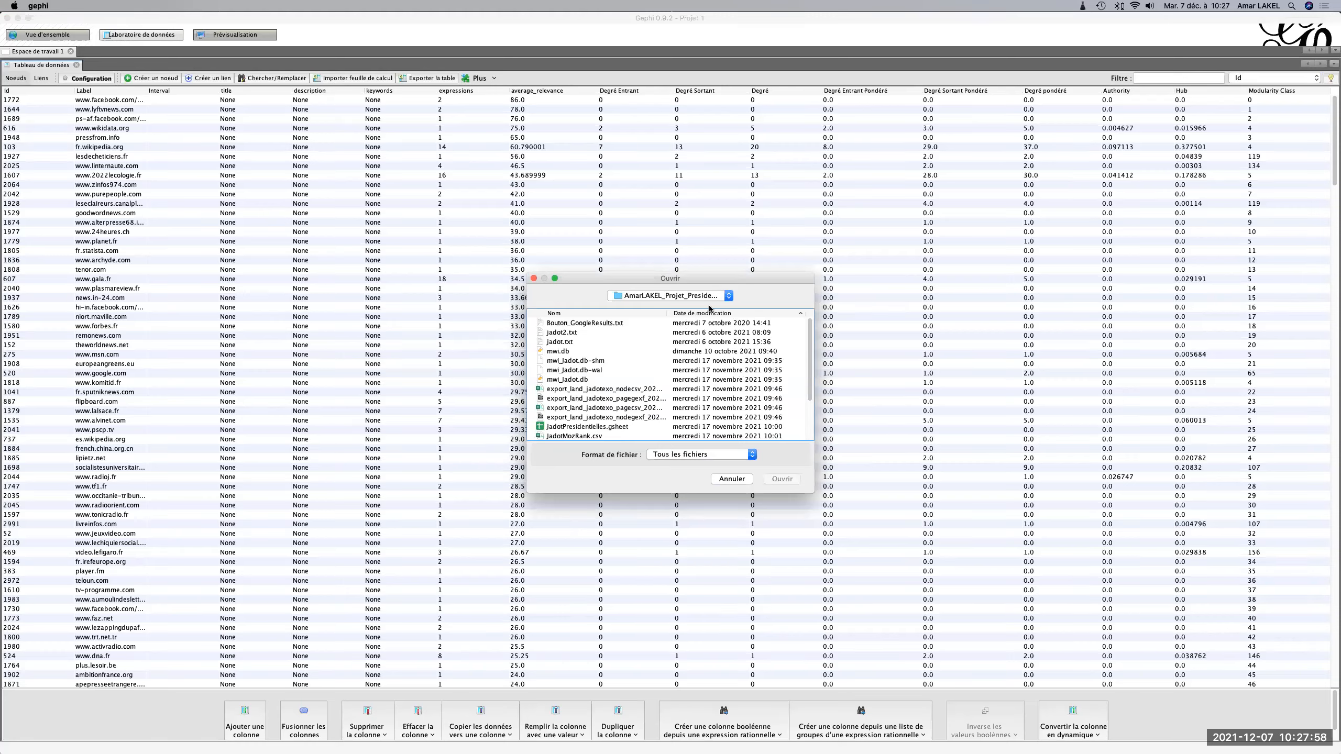
pyautogui.click(714, 313)
pyautogui.doubleClick(587, 324)
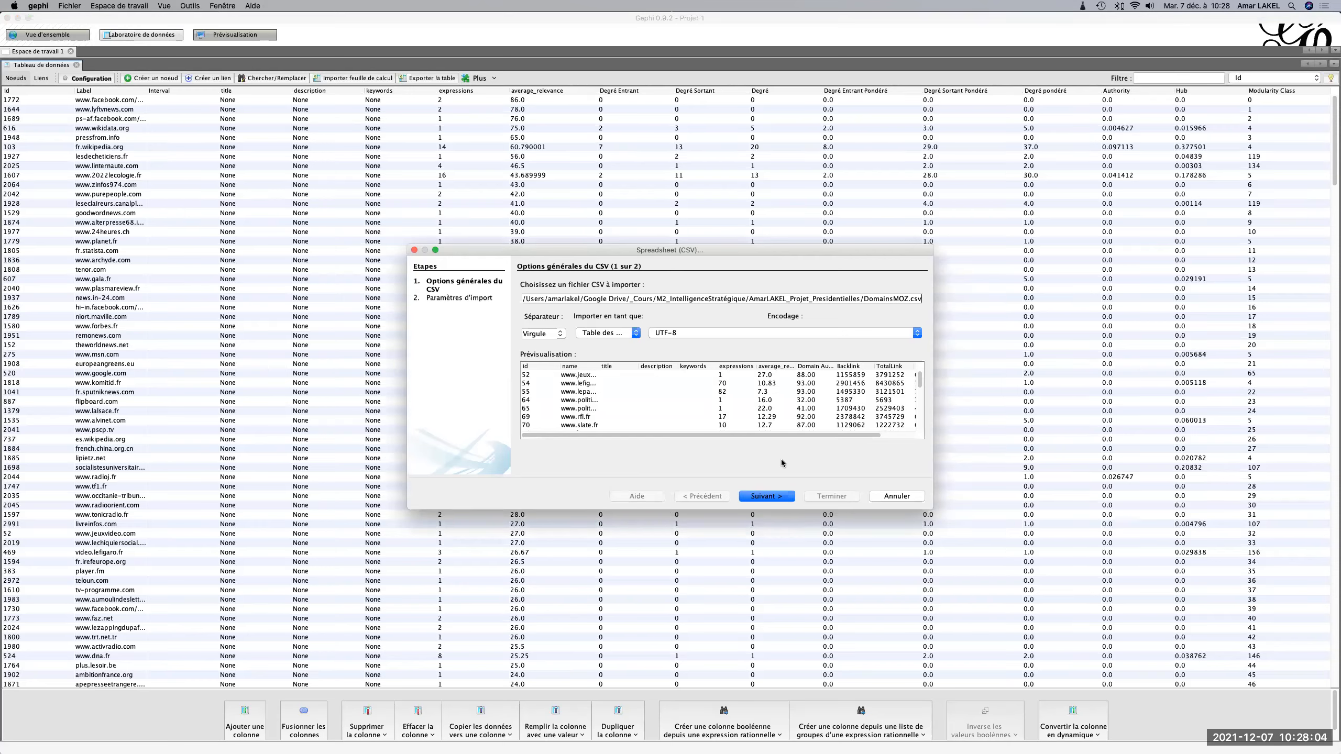
# Exclude the descriptive columns, keeping only id, Domain Authority, Backlink, TotalLink and Moz Rank, and import them into a new workspace.
pyautogui.click(766, 497)
pyautogui.click(533, 364)
pyautogui.click(534, 400)
pyautogui.click(534, 436)
pyautogui.scroll(-1, 534, 439)
pyautogui.scroll(-1, 533, 439)
pyautogui.click(534, 438)
pyautogui.scroll(-3, 533, 436)
pyautogui.click(534, 425)
pyautogui.scroll(-2, 533, 423)
pyautogui.scroll(-1, 533, 420)
pyautogui.click(534, 414)
pyautogui.scroll(-3, 533, 414)
pyautogui.click(826, 499)
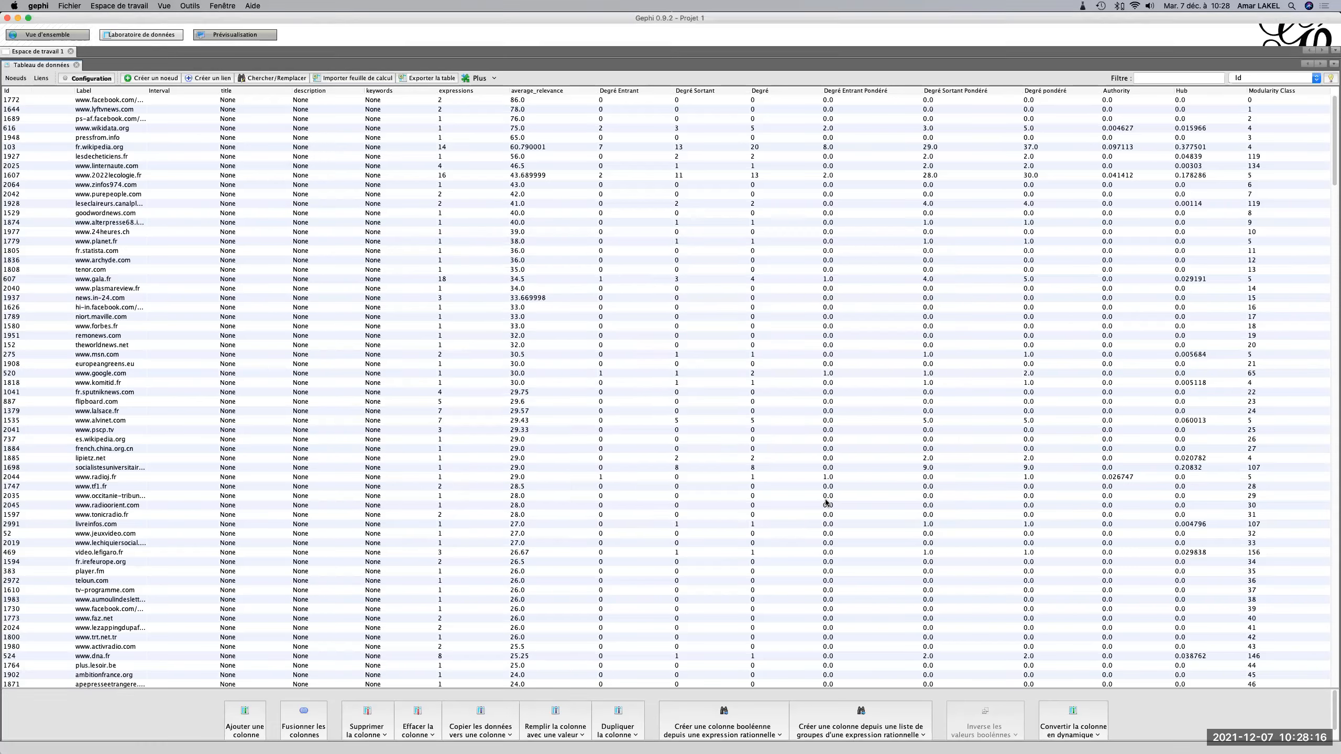
pyautogui.click(817, 518)
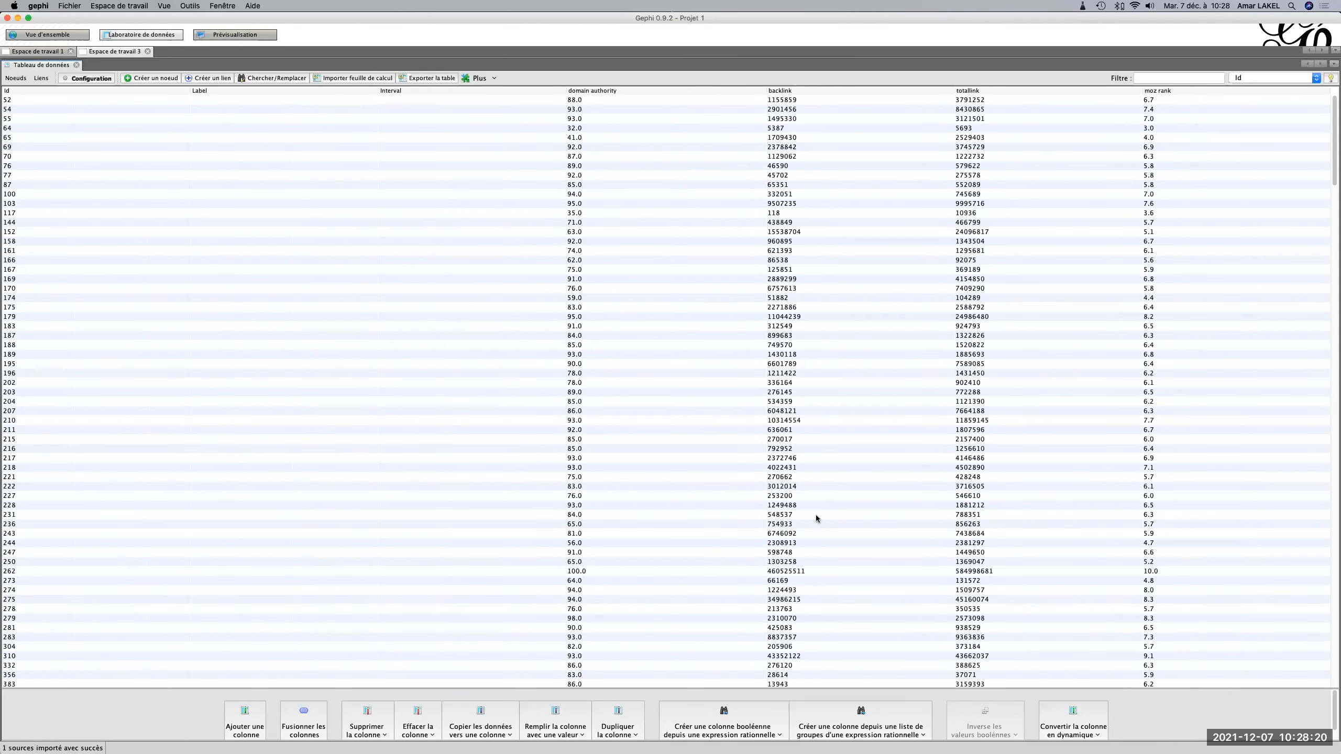
# Look over the imported Moz columns and delete the workspace Espace de travail 3.
pyautogui.scroll(-1, 817, 519)
pyautogui.scroll(1, 817, 518)
pyautogui.click(148, 51)
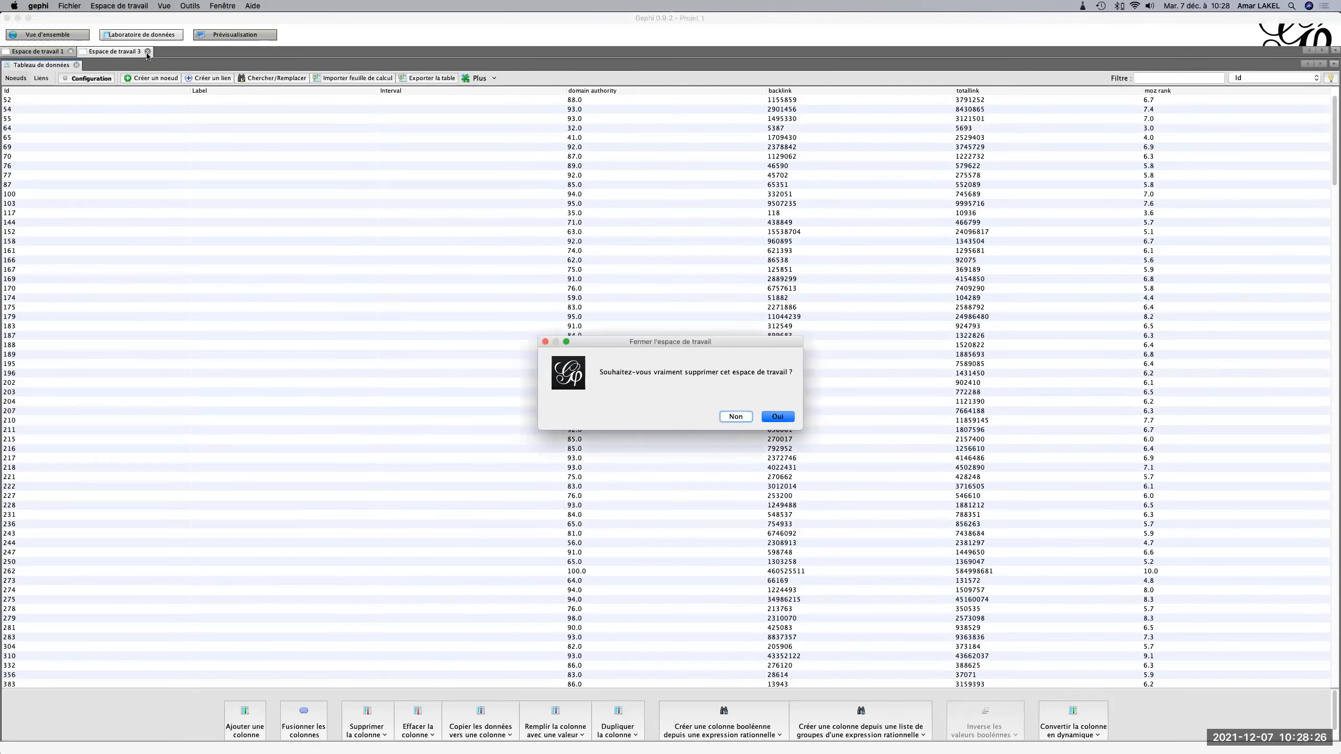
pyautogui.click(778, 417)
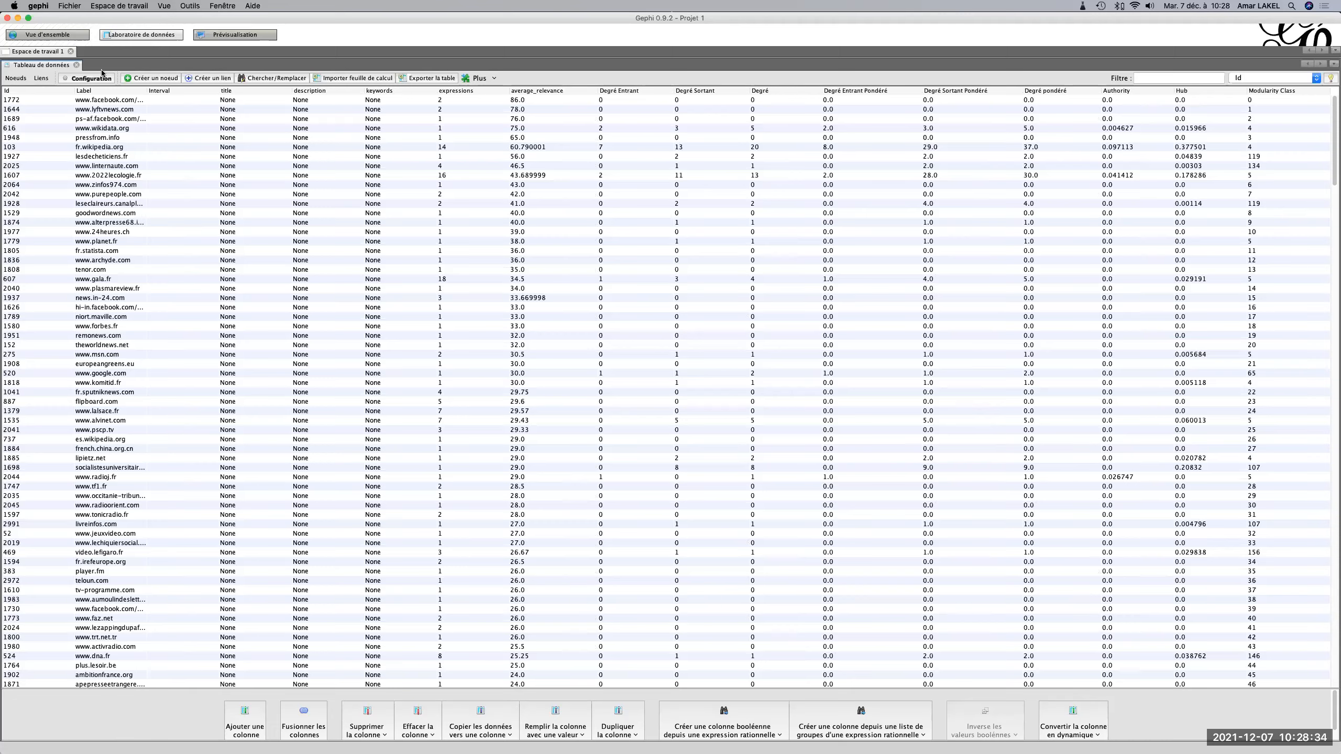
pyautogui.click(68, 6)
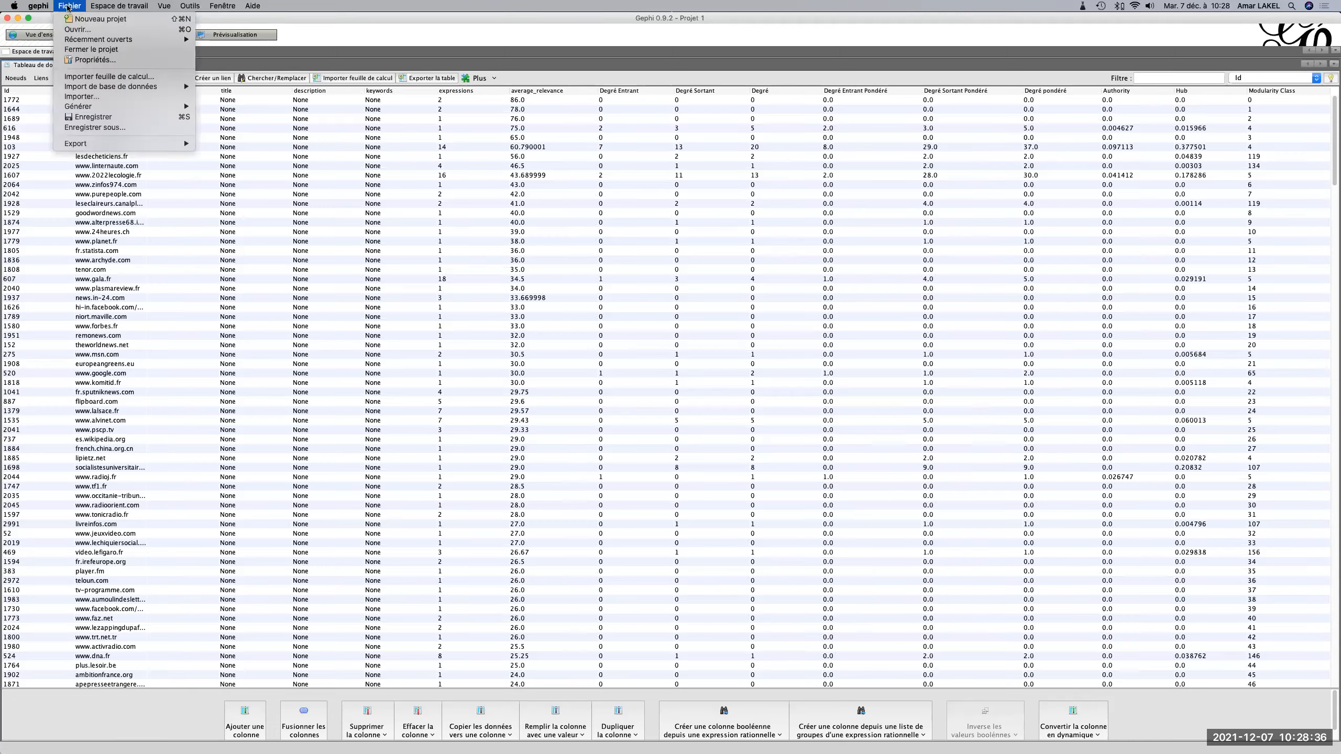
pyautogui.click(84, 78)
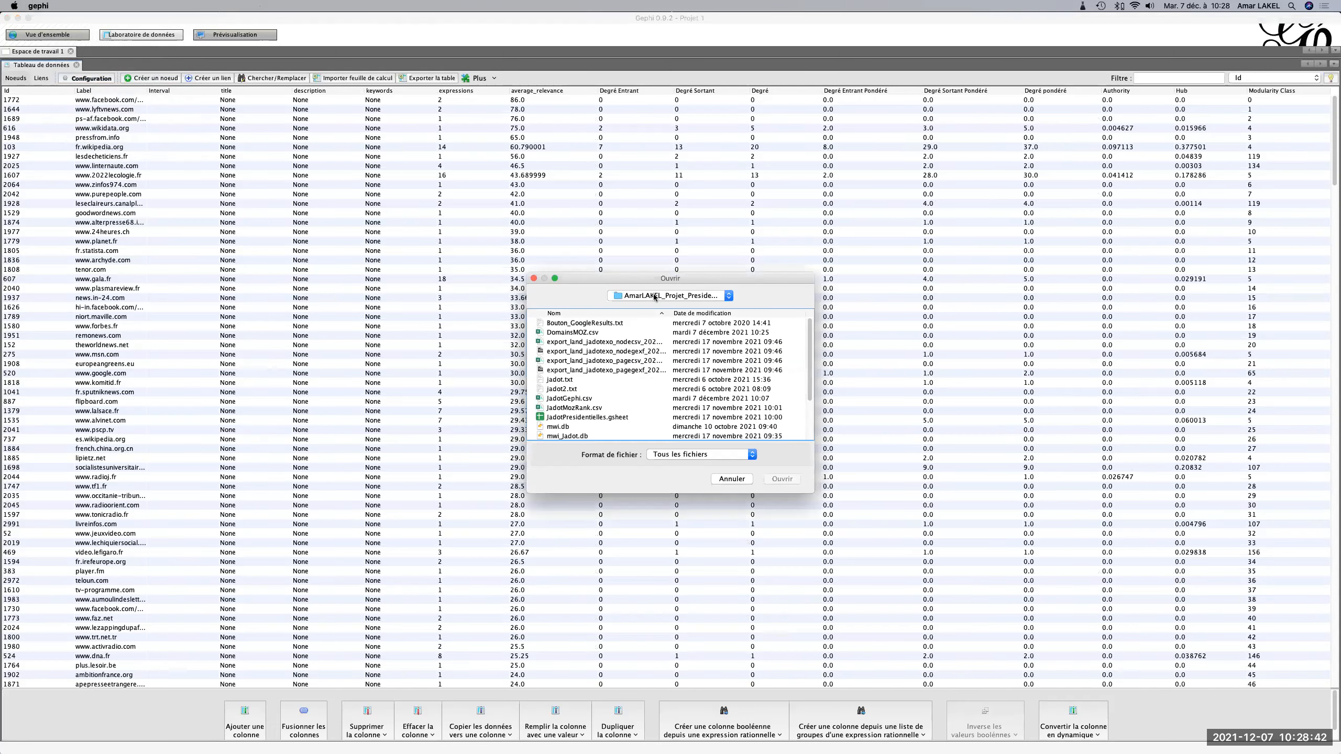
pyautogui.click(713, 313)
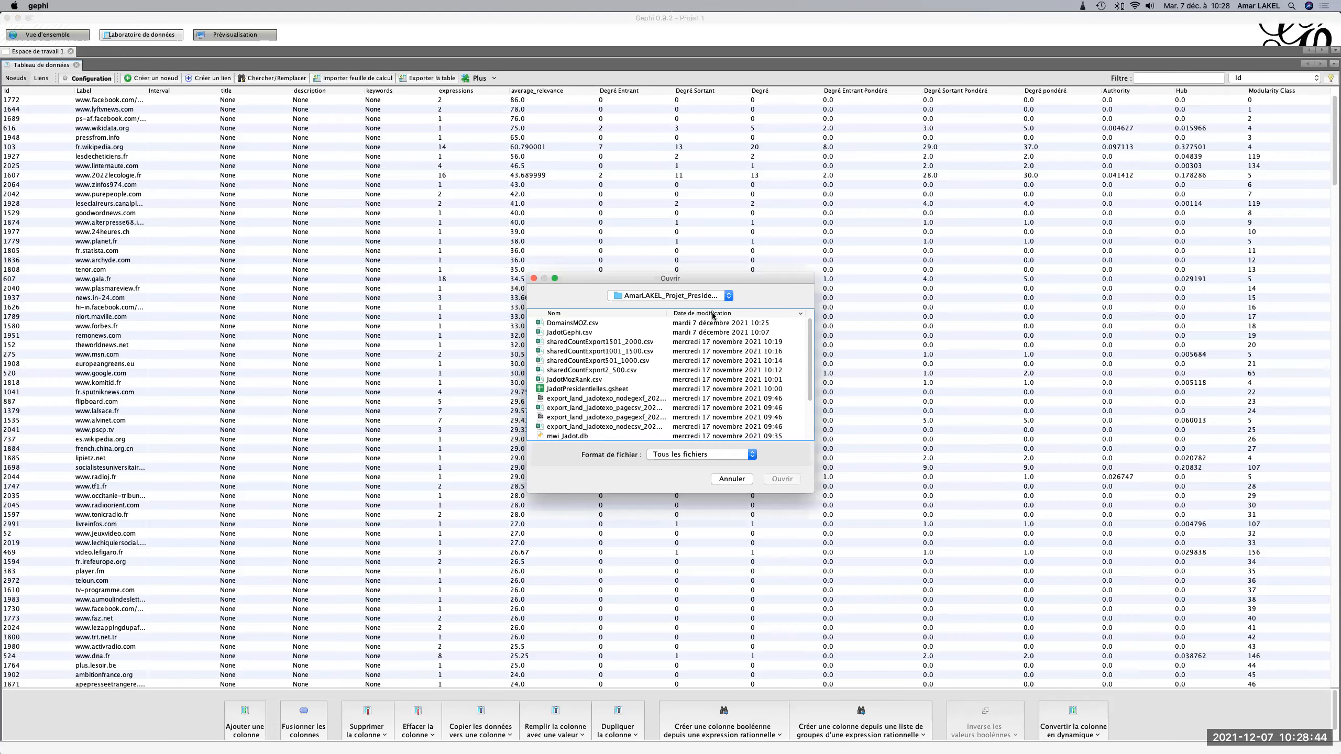
pyautogui.doubleClick(581, 323)
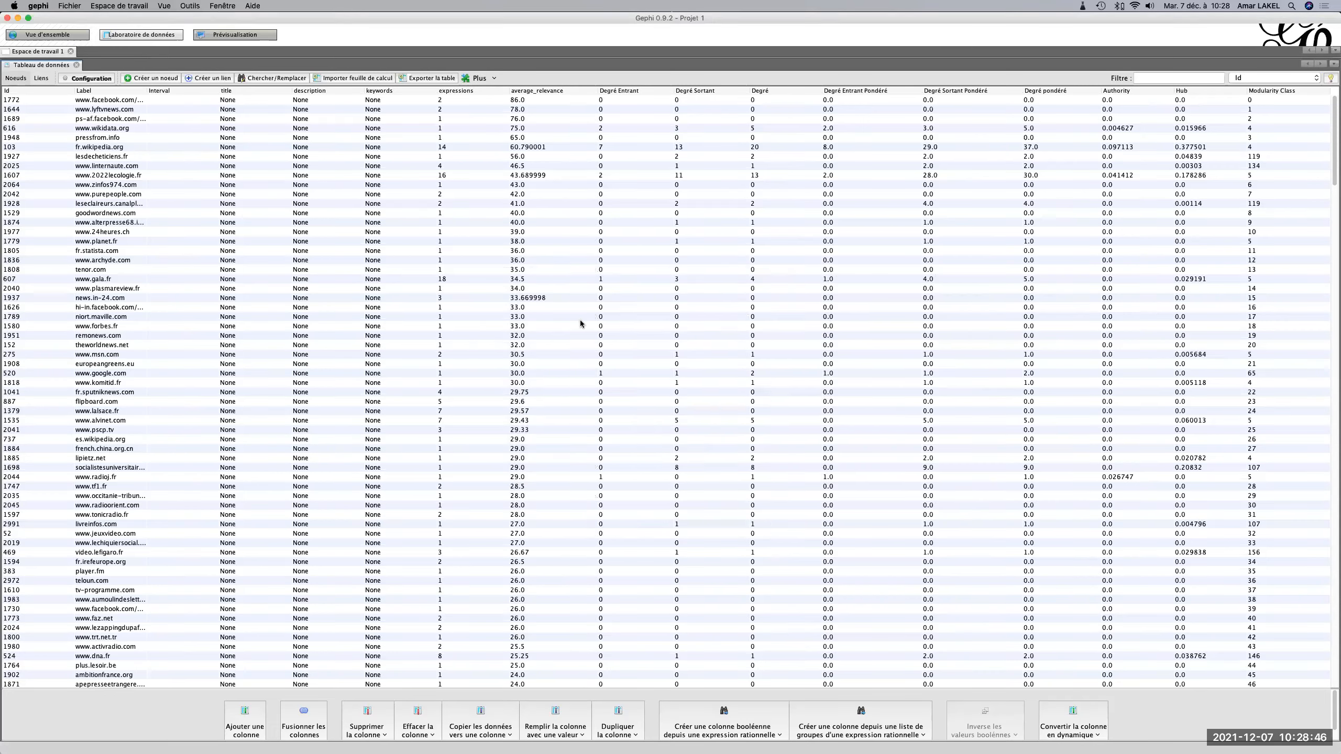
pyautogui.click(607, 334)
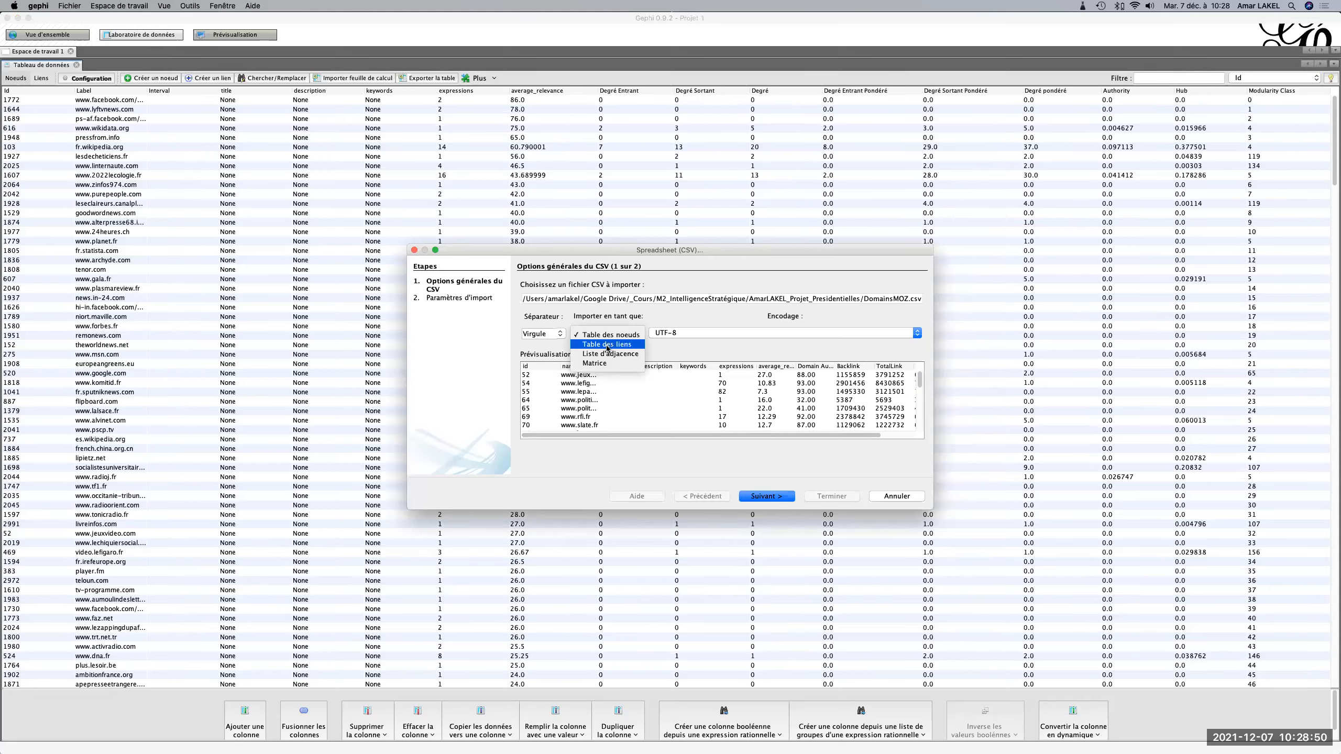
pyautogui.click(607, 344)
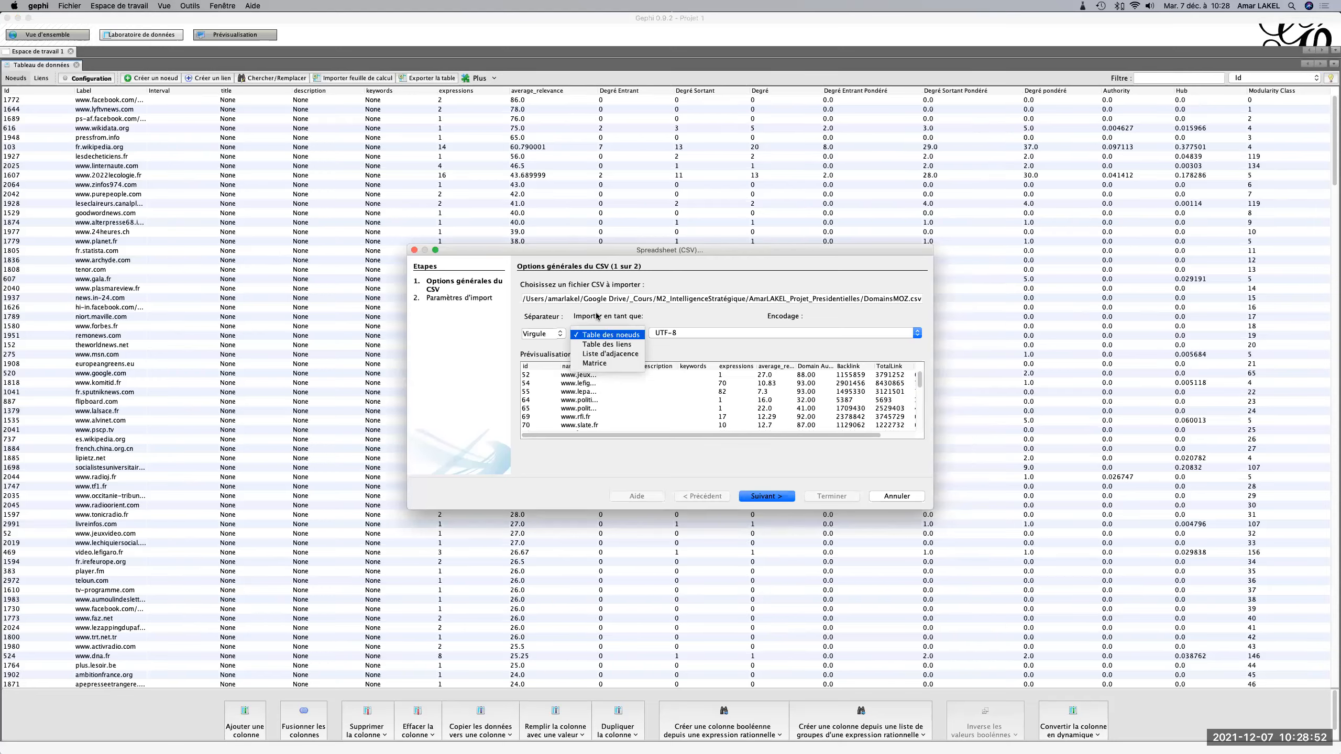
pyautogui.click(906, 496)
pyautogui.click(65, 6)
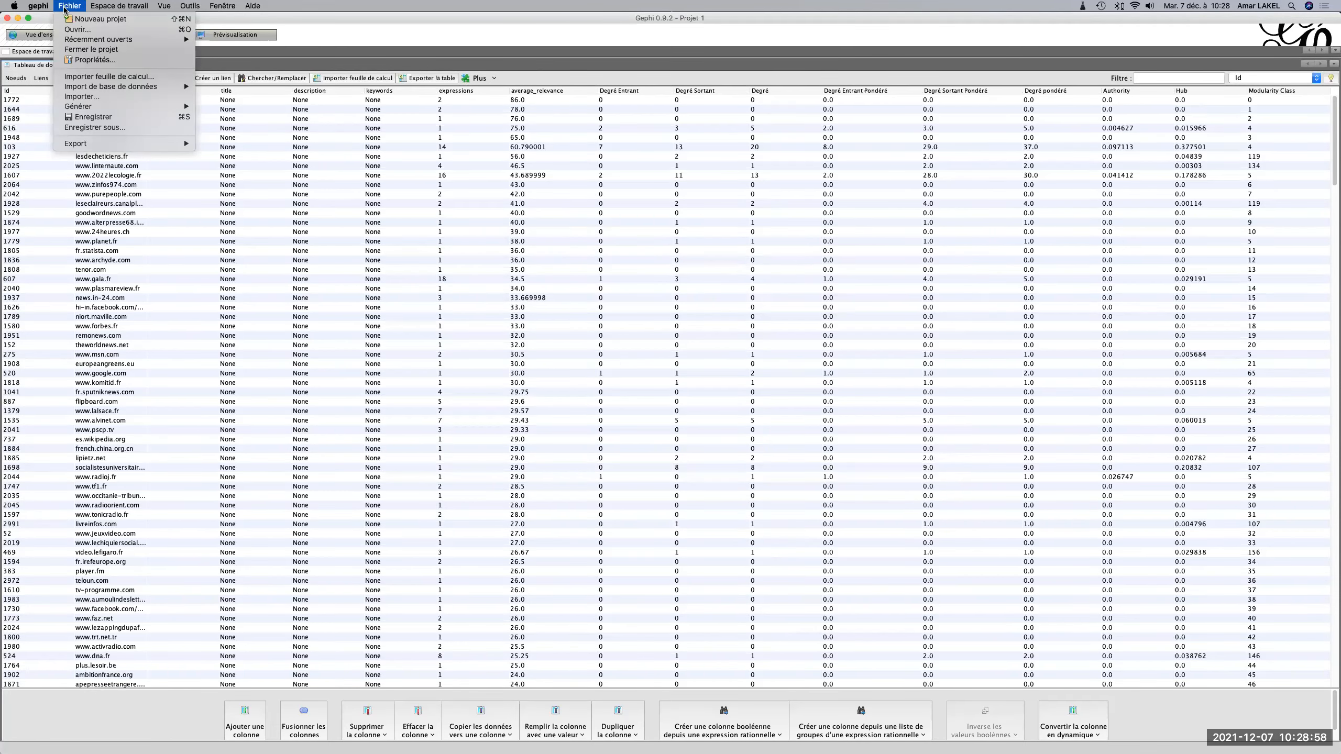
pyautogui.press('Escape')
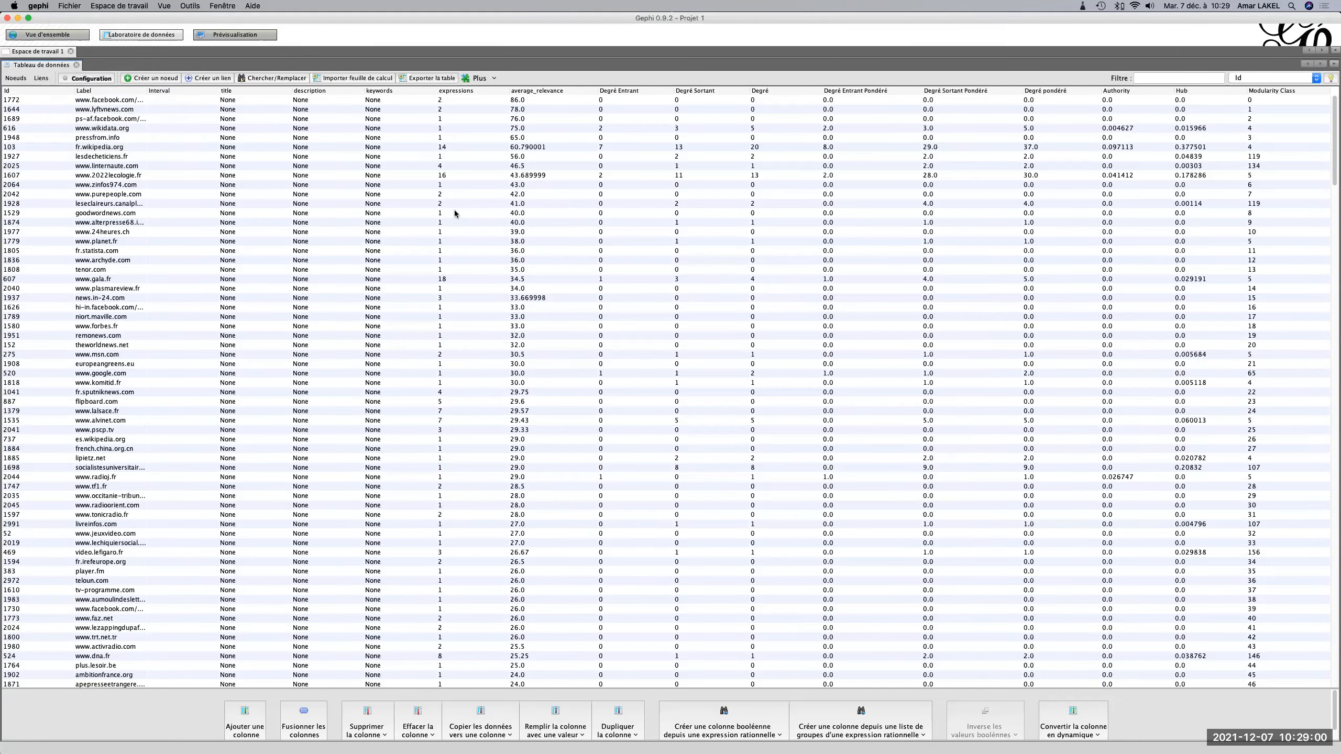
# Switch to Chrome and search Google for "ajouter des données table de noeud gephi" with the corrected spelling.
pyautogui.press('super+Tab')
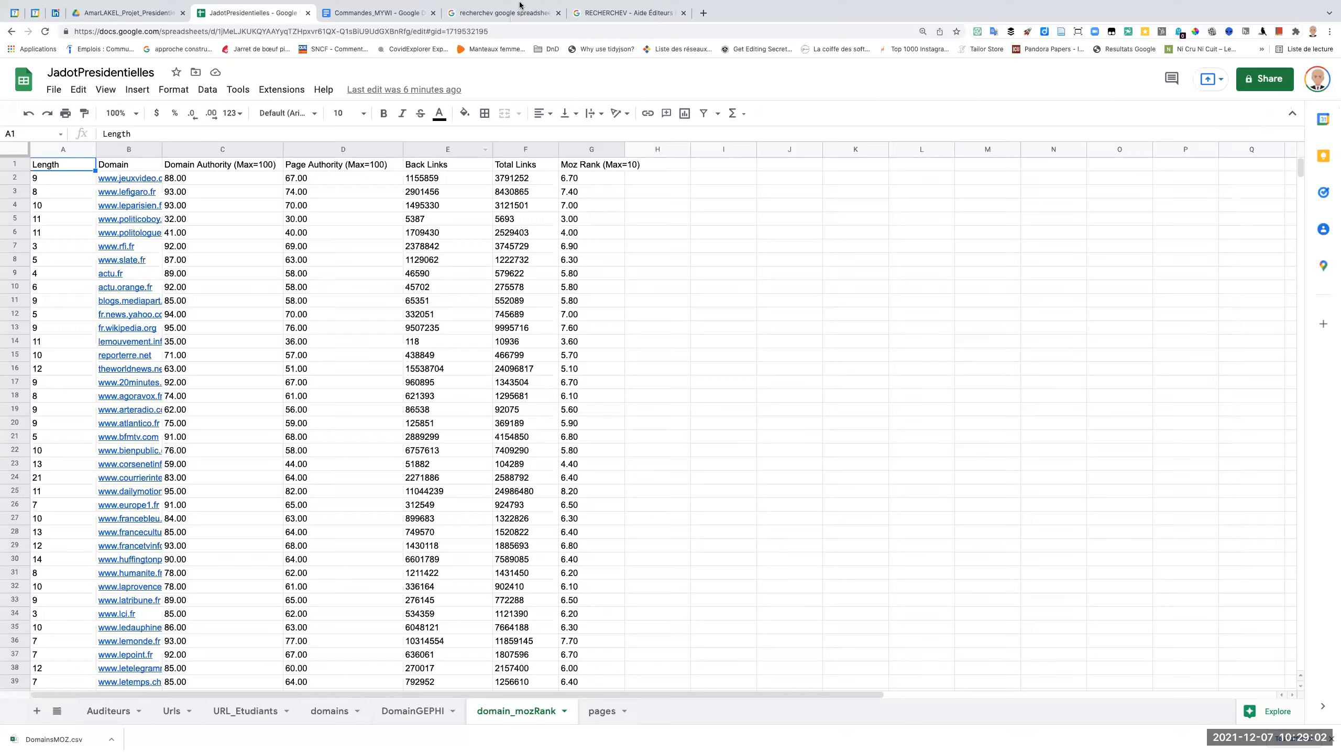
pyautogui.click(604, 37)
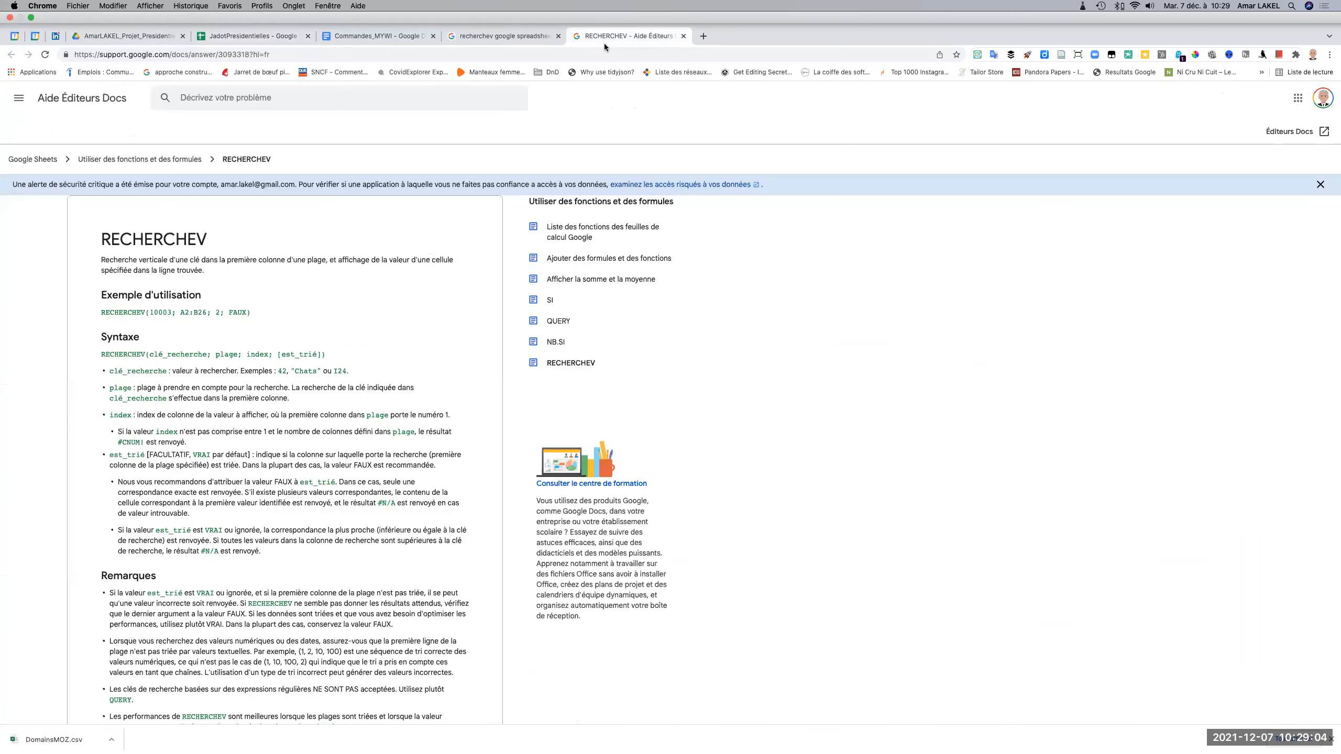
pyautogui.click(605, 55)
pyautogui.write('ajoute')
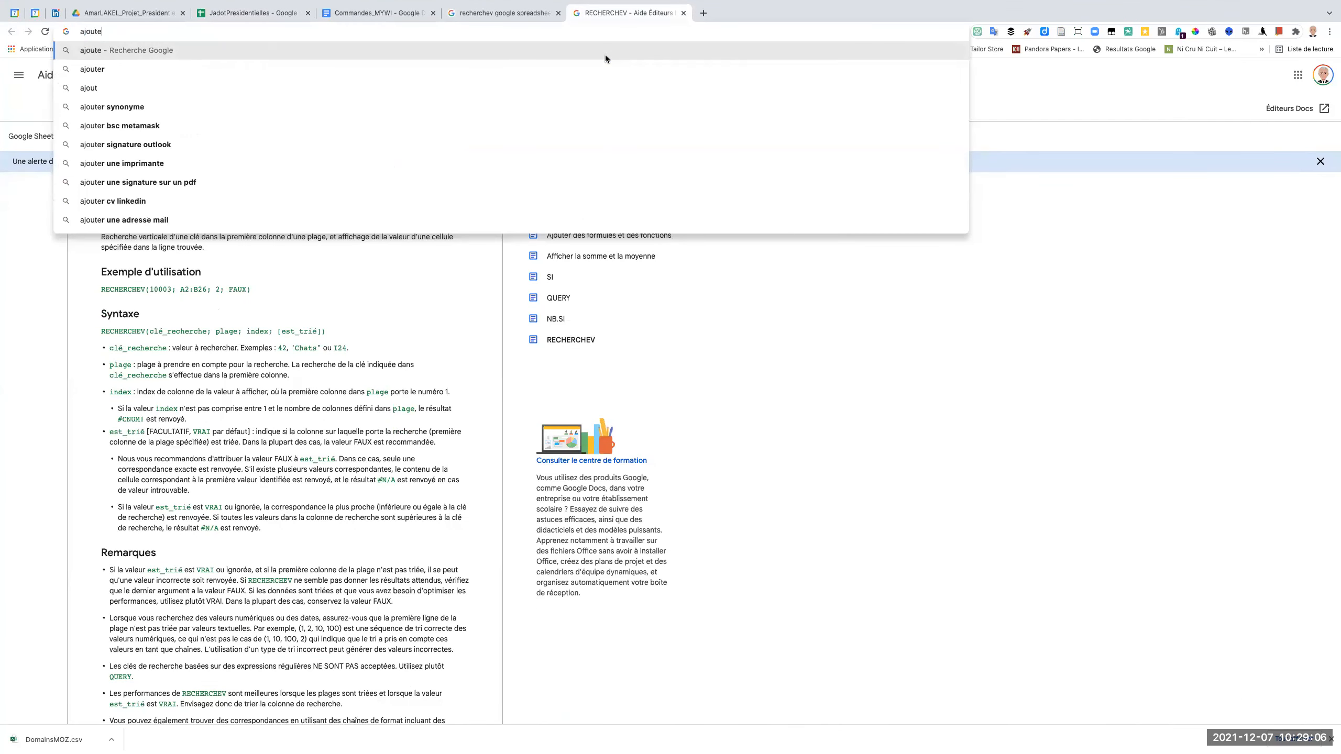
pyautogui.write('r des données ')
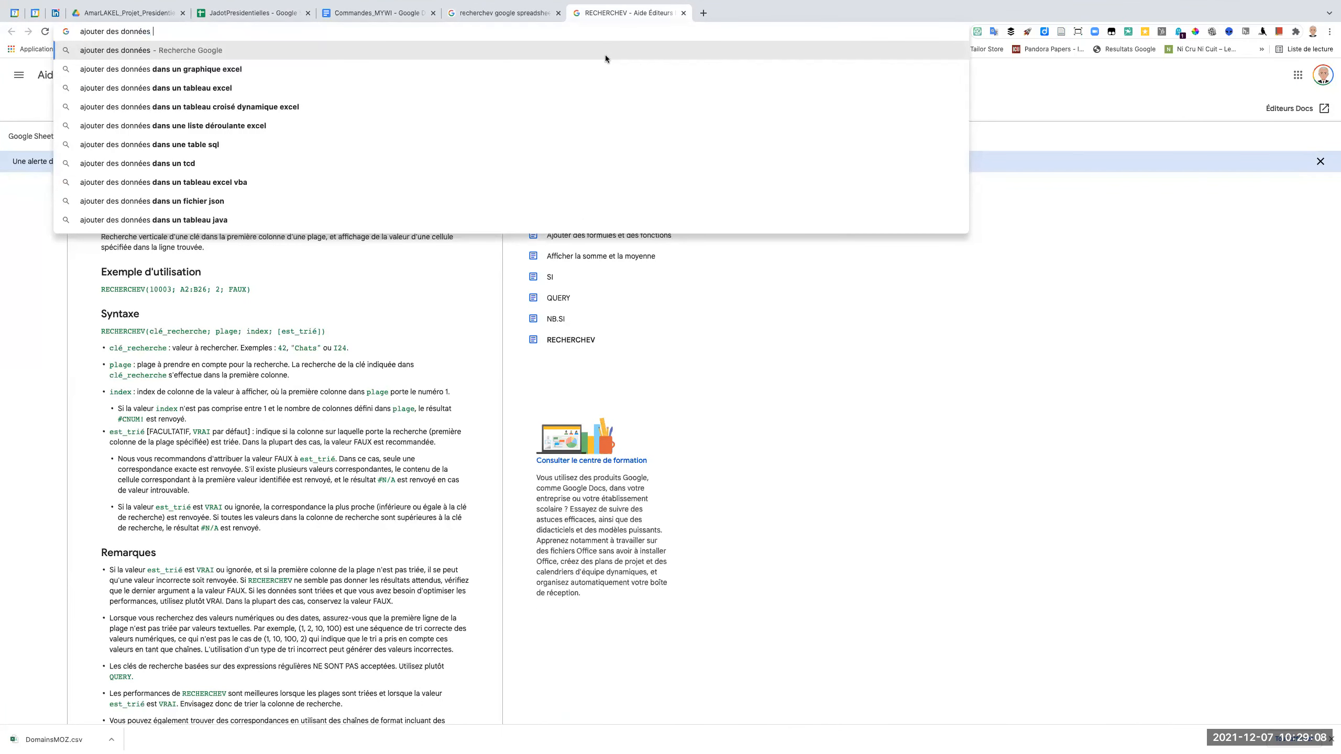
pyautogui.write('table')
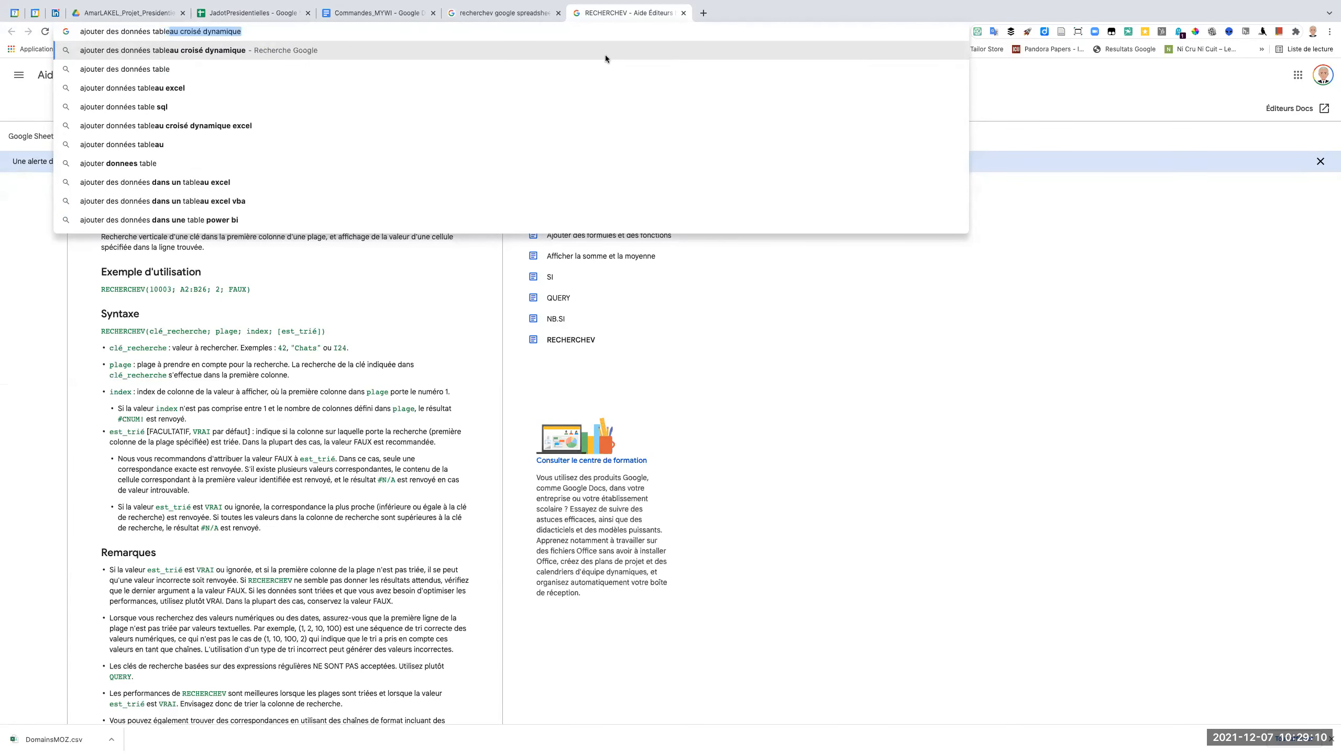
pyautogui.write(' de noue')
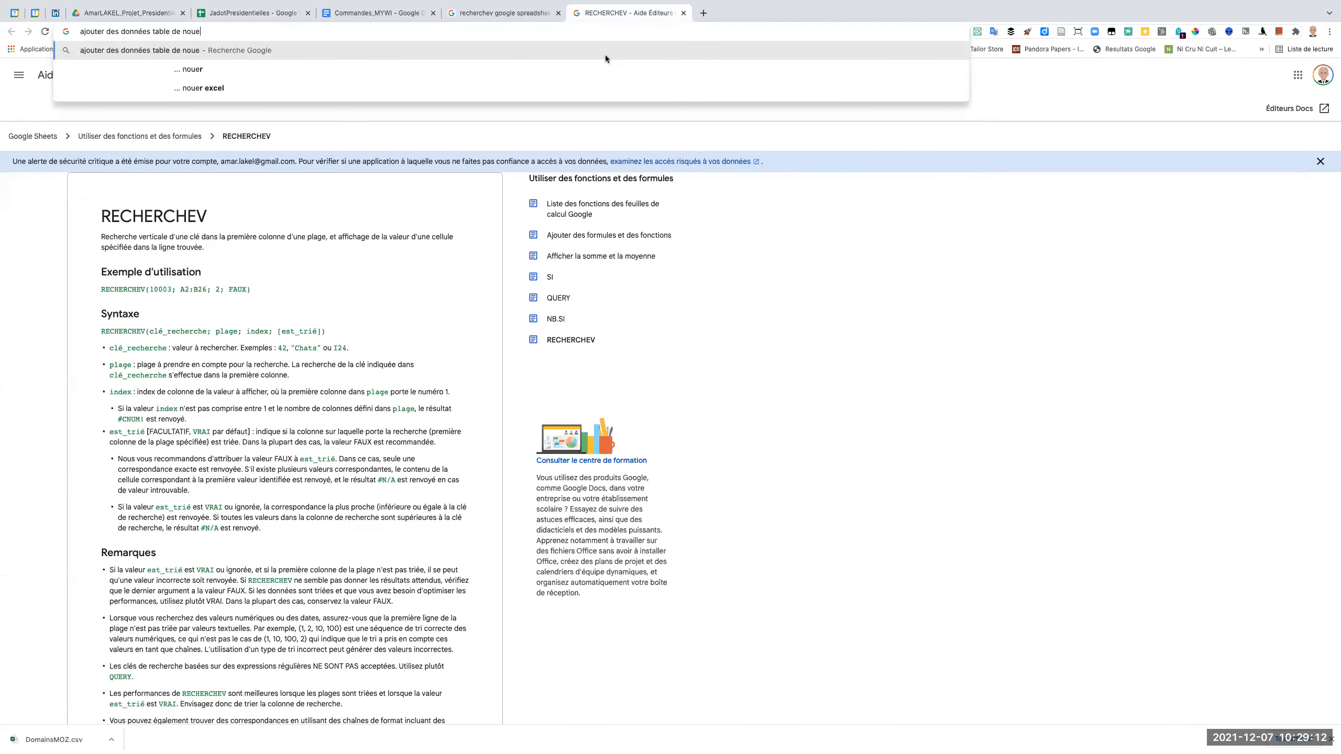
pyautogui.write('d gephi')
pyautogui.press('Return')
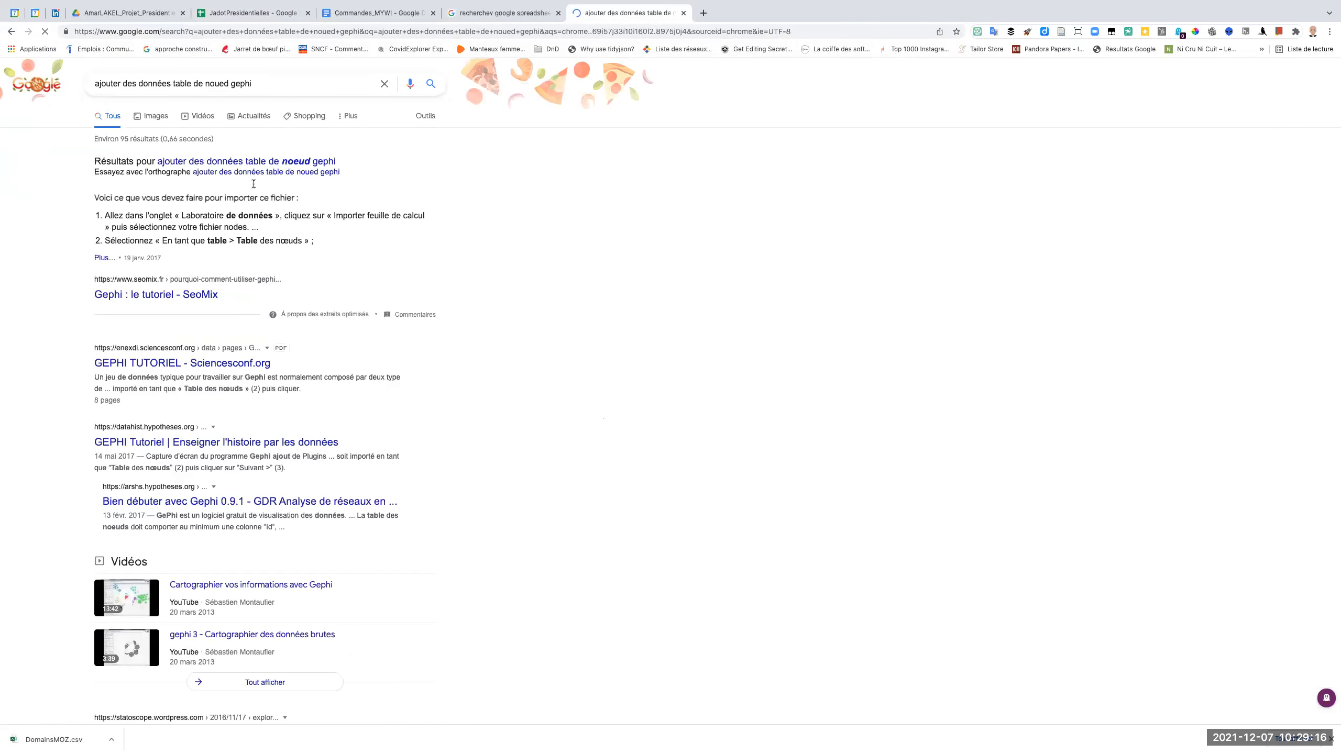
pyautogui.click(254, 163)
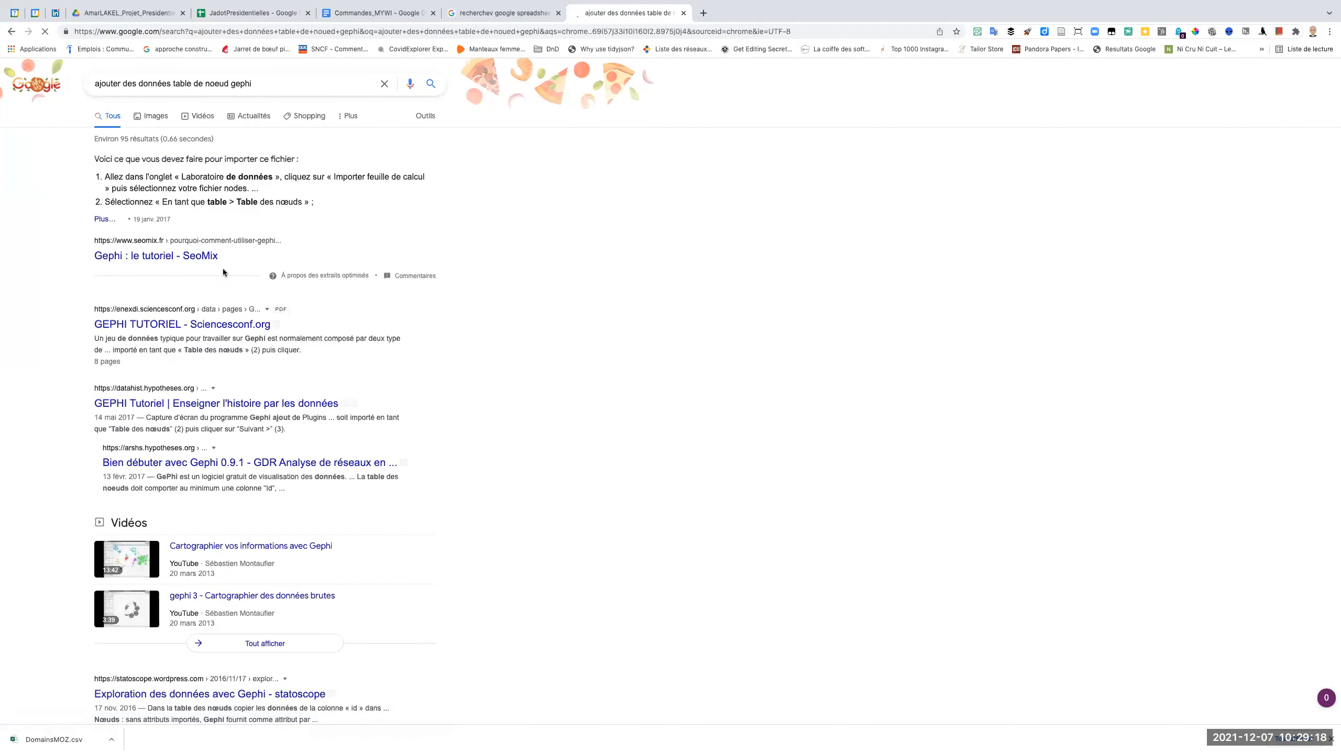
# Read the SeoMix Gephi tutorial's section on importing the nodes.csv file, and switch back to Gephi.
pyautogui.click(206, 258)
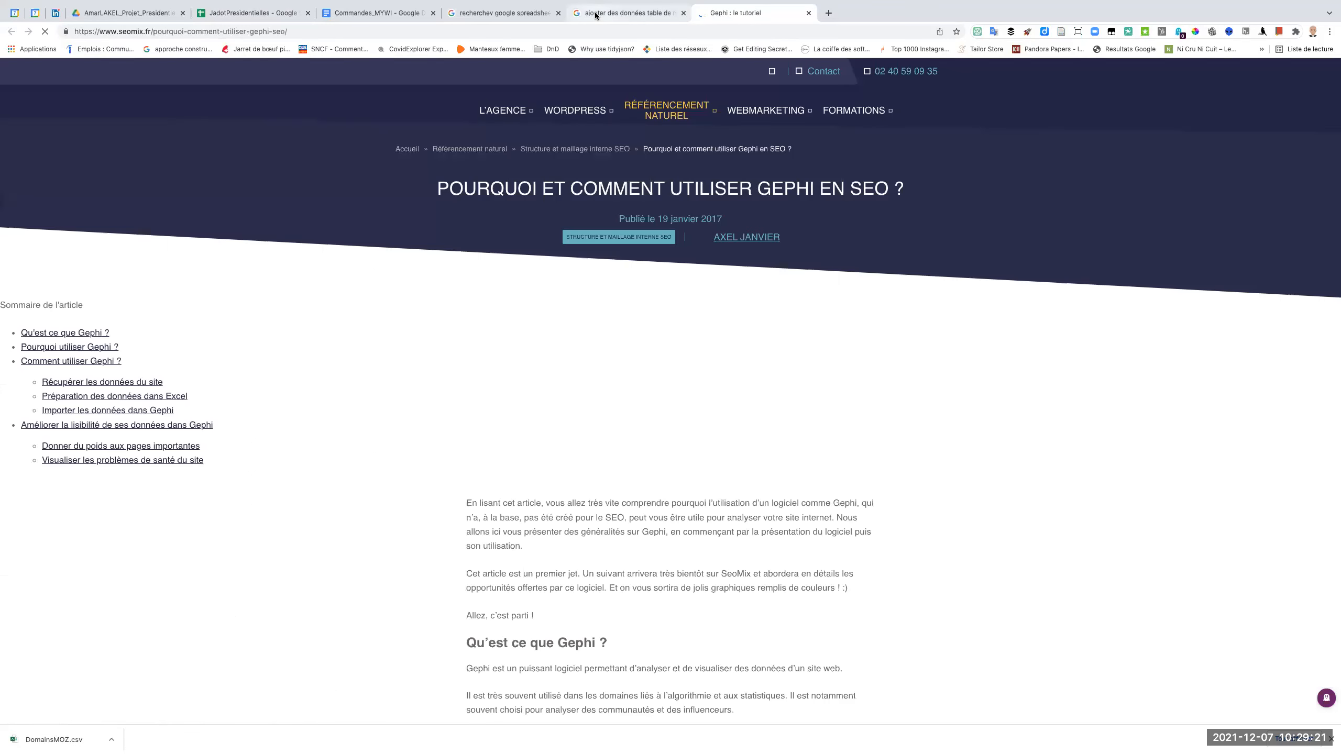
pyautogui.click(590, 13)
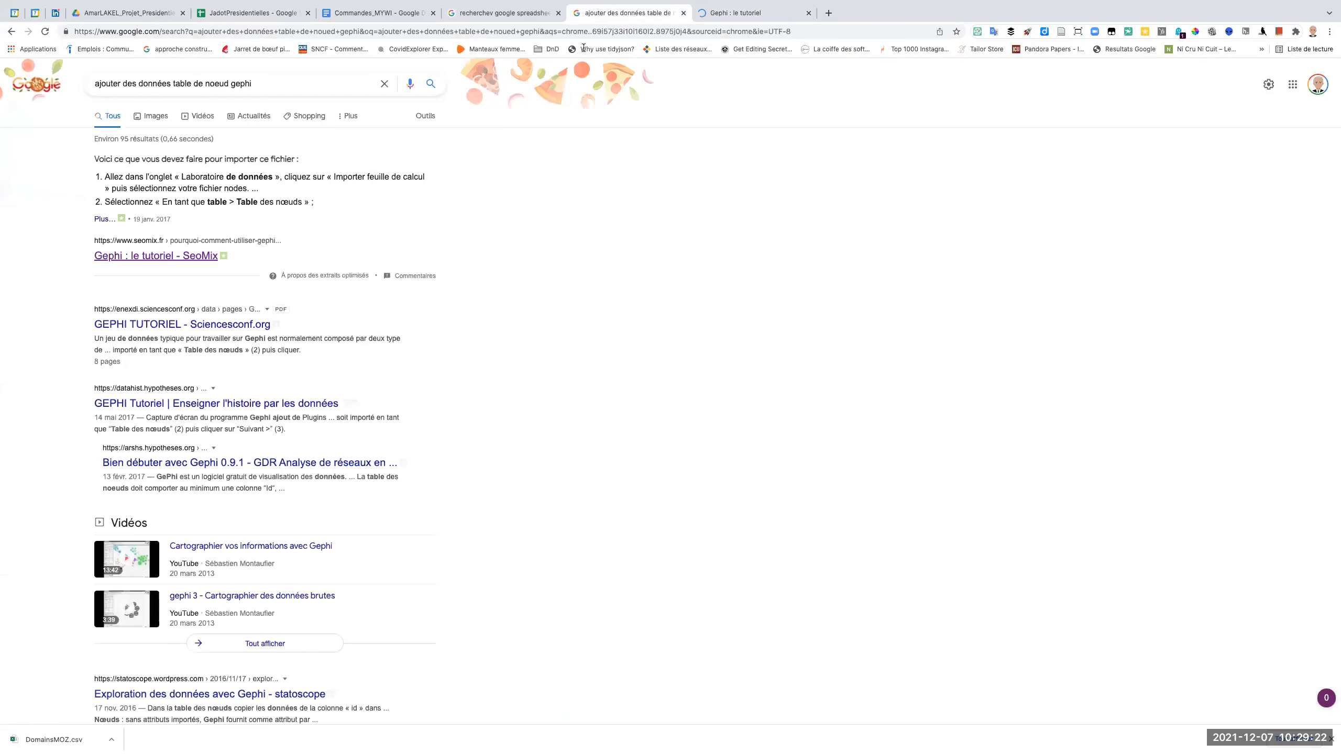
pyautogui.scroll(-4, 494, 530)
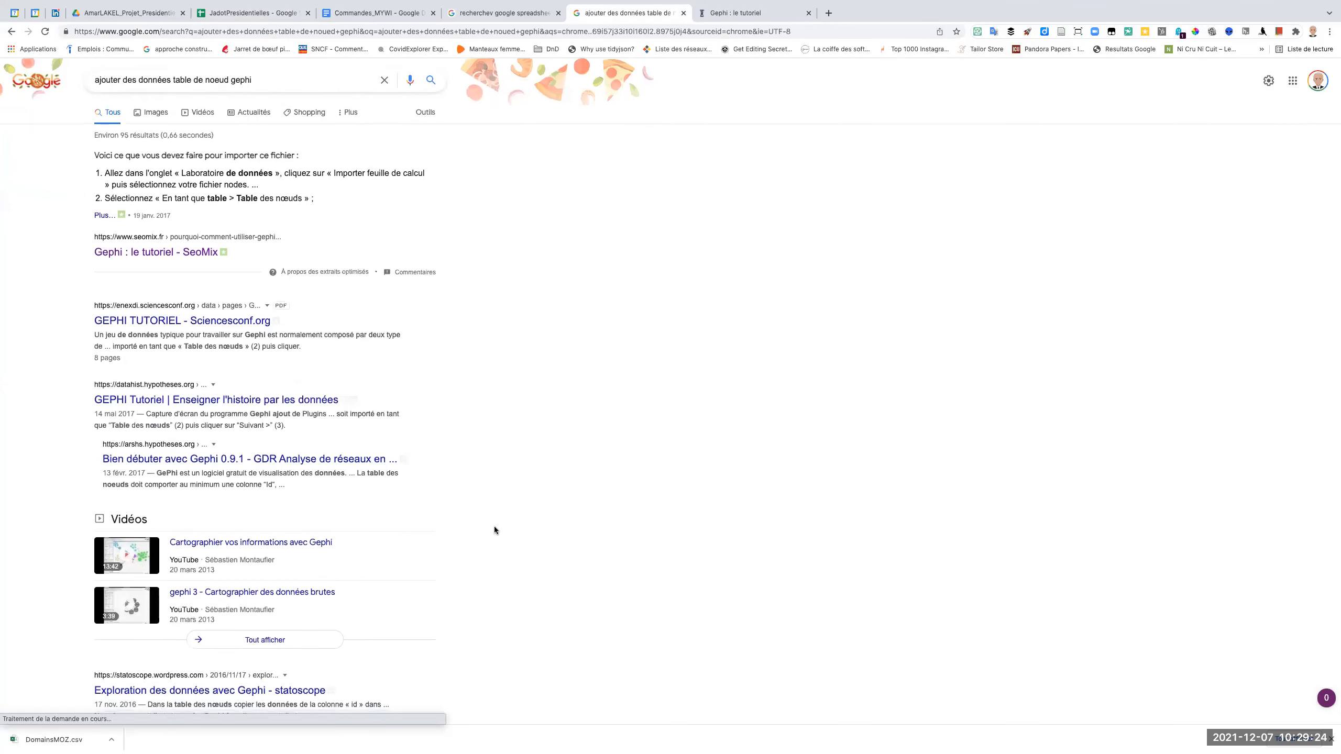
pyautogui.click(732, 13)
pyautogui.scroll(-20, 577, 510)
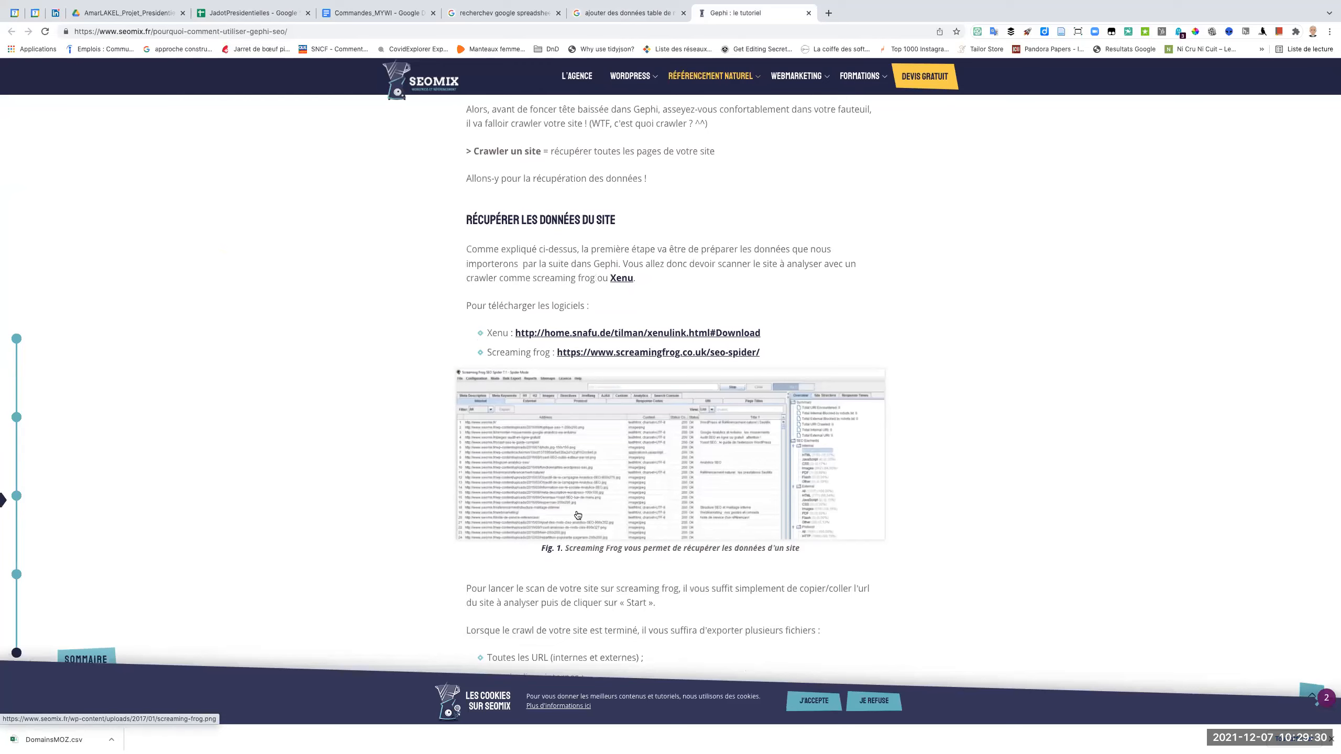
pyautogui.scroll(-15, 578, 515)
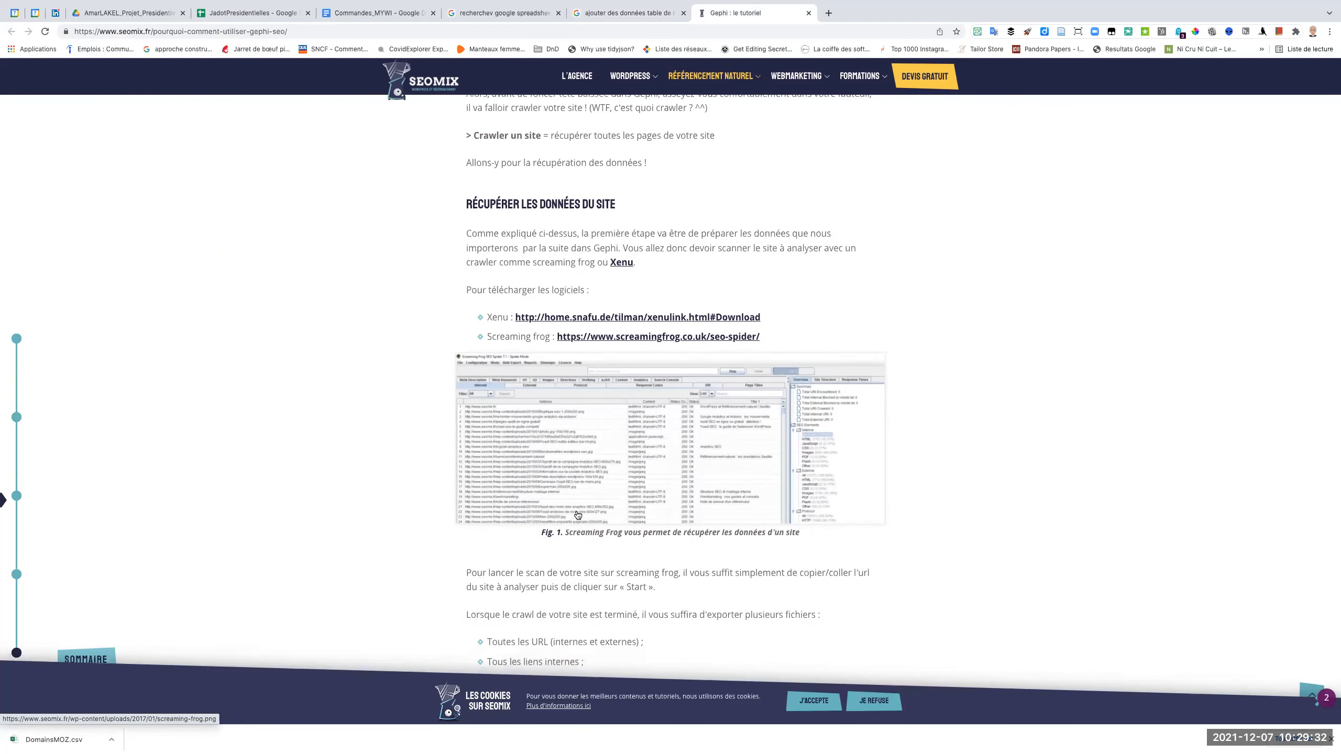
pyautogui.scroll(-20, 578, 515)
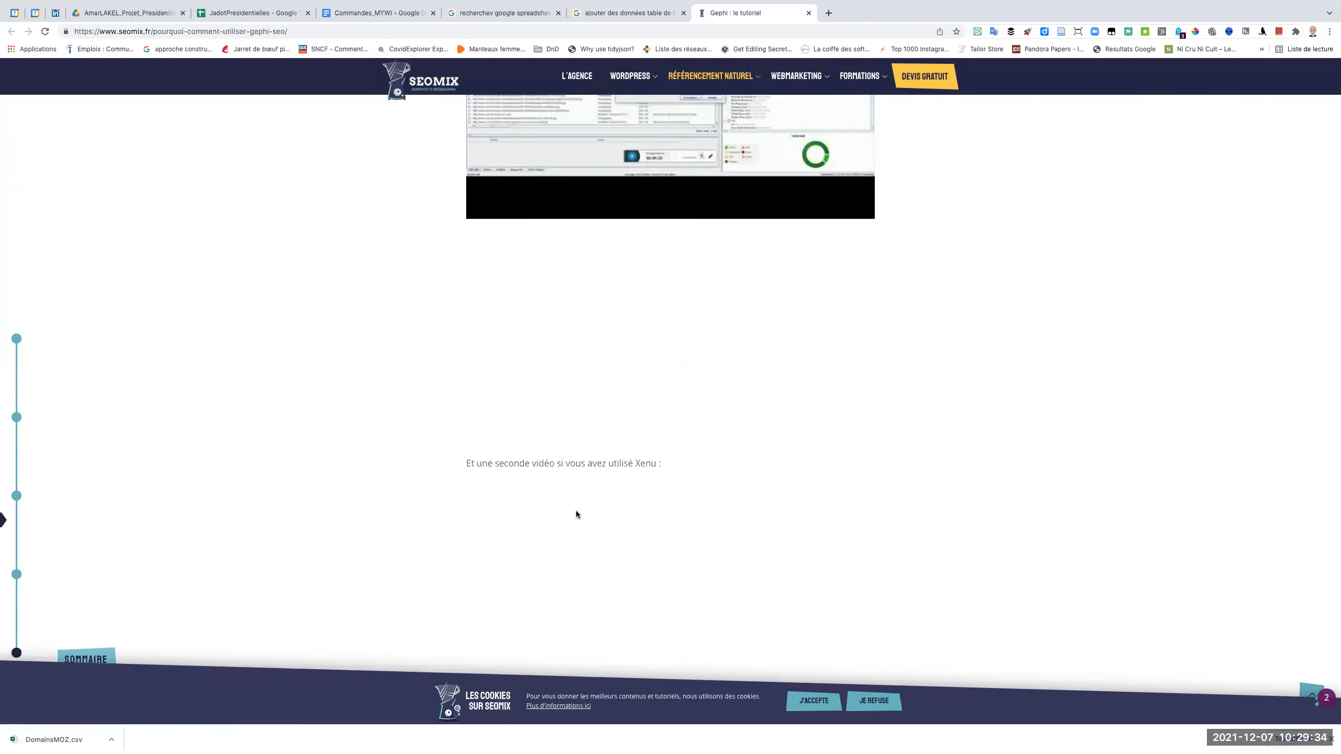
pyautogui.scroll(-10, 578, 515)
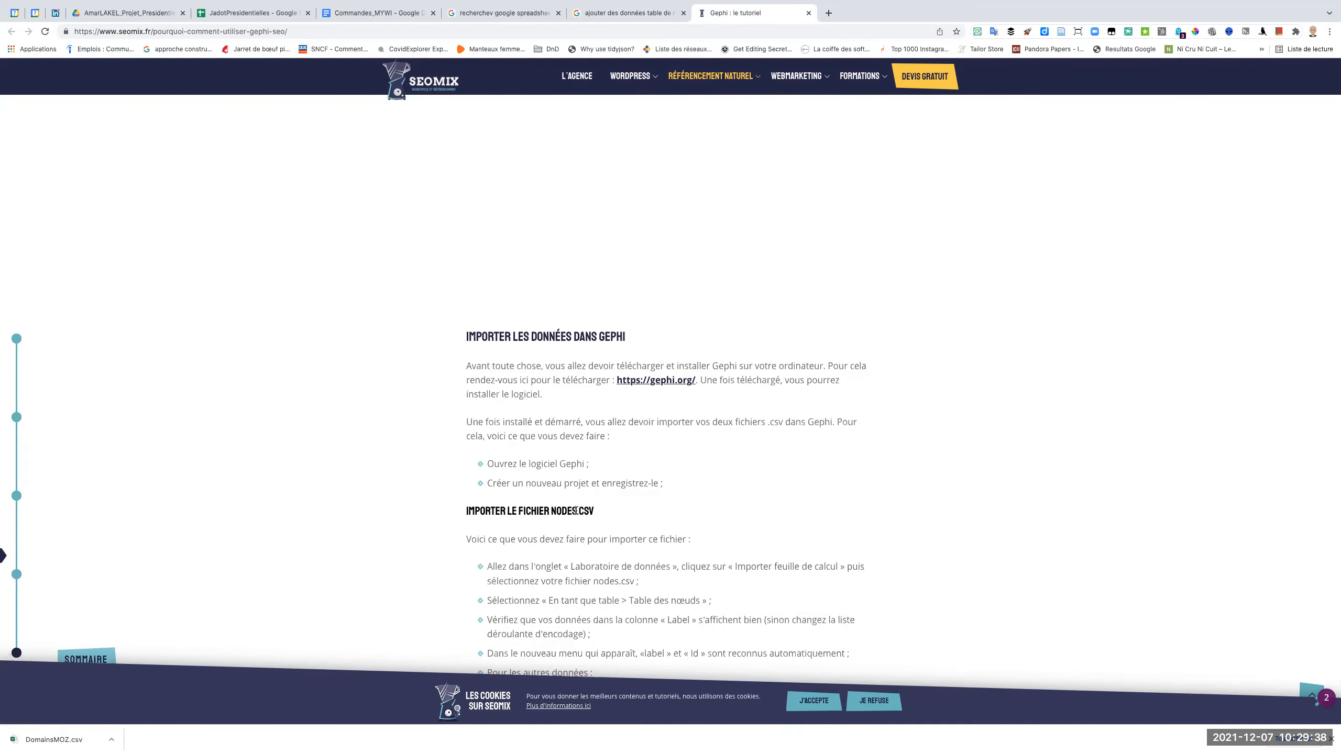
pyautogui.scroll(-4, 576, 511)
pyautogui.scroll(-10, 577, 510)
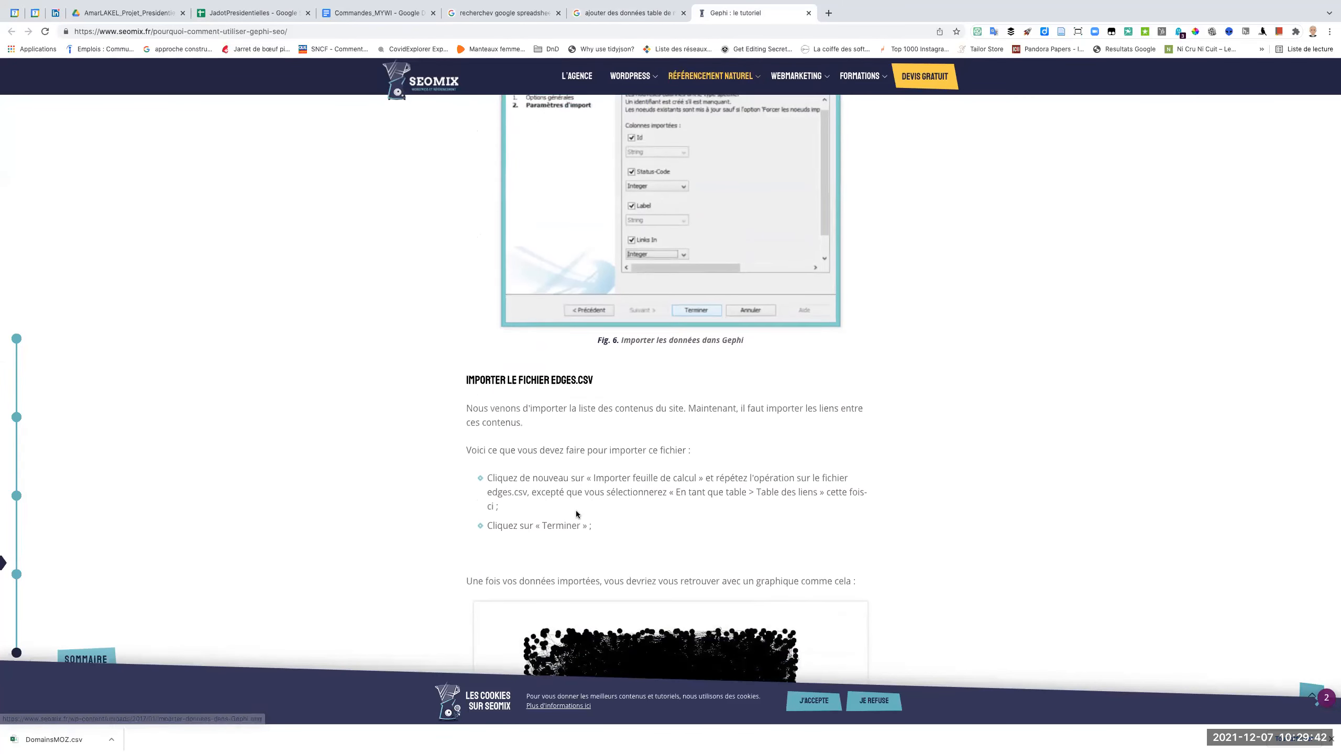
pyautogui.scroll(-1, 576, 511)
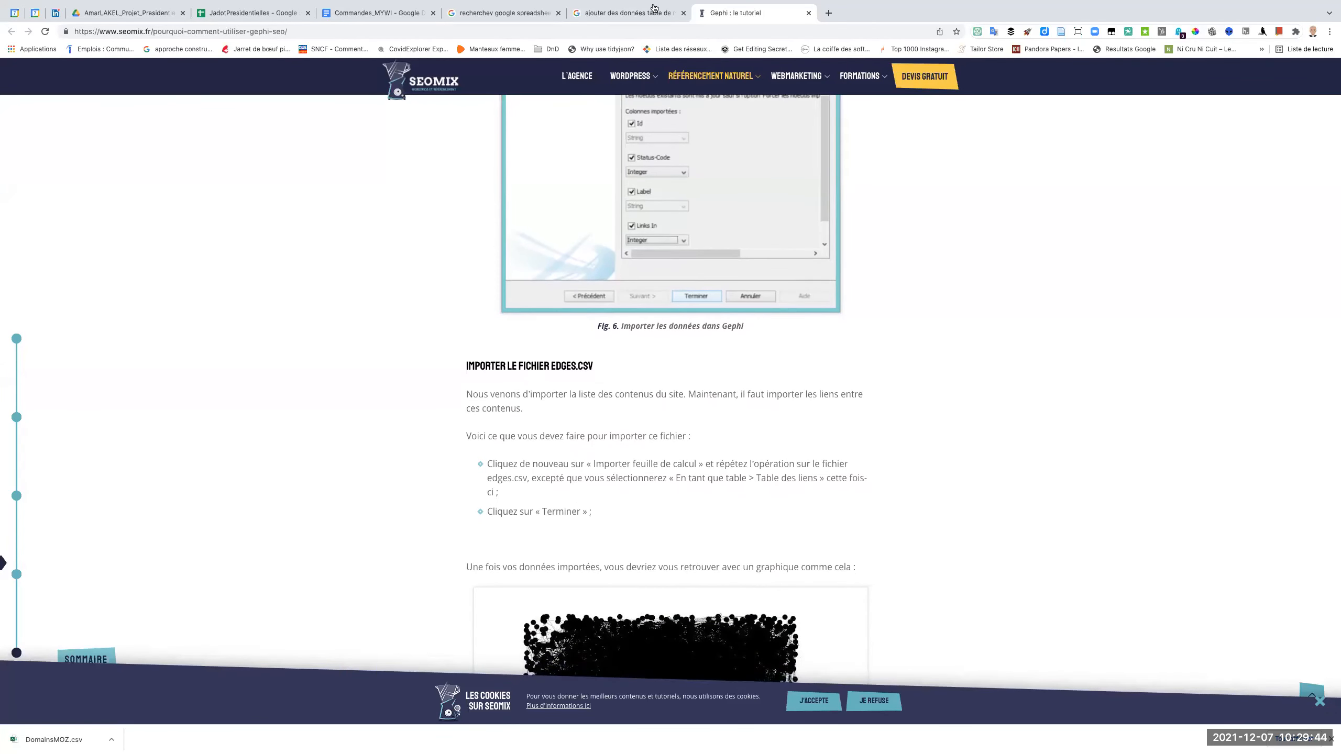
pyautogui.moveTo(654, 7)
pyautogui.click(807, 36)
pyautogui.press('super+Tab')
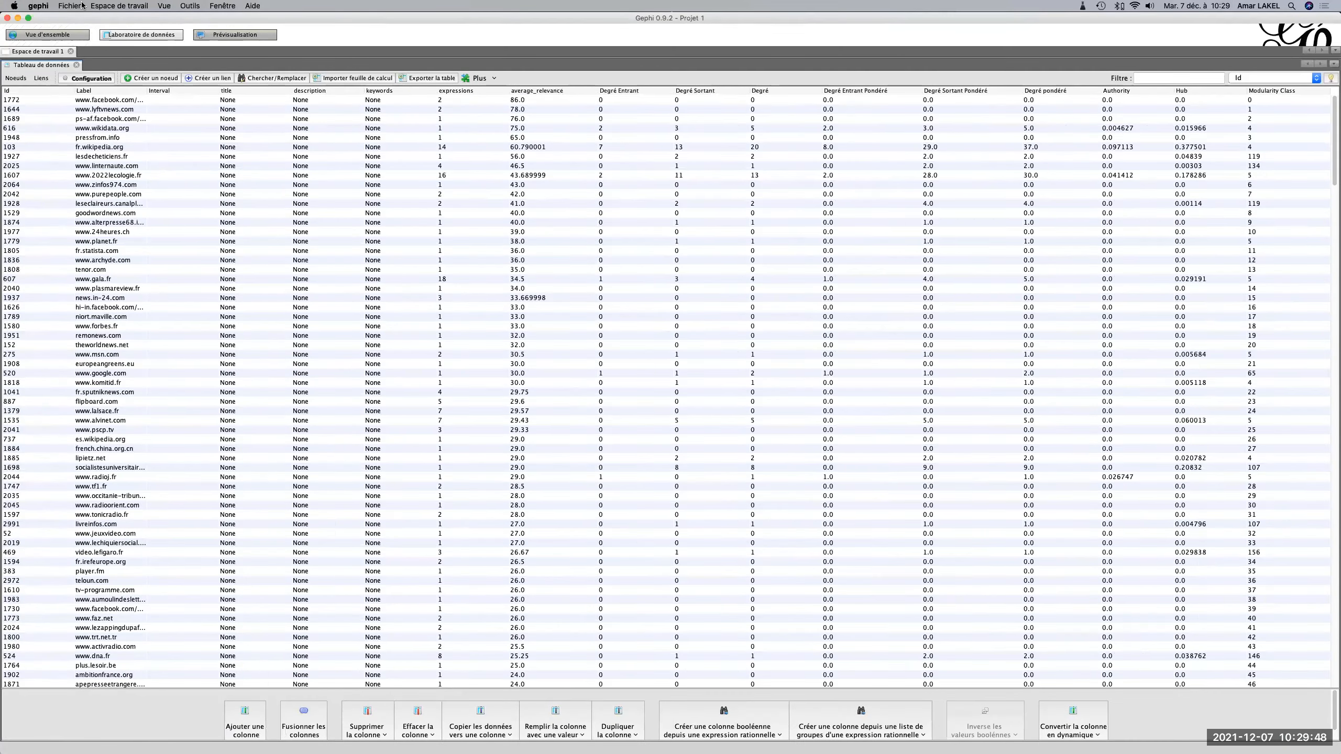
pyautogui.click(72, 7)
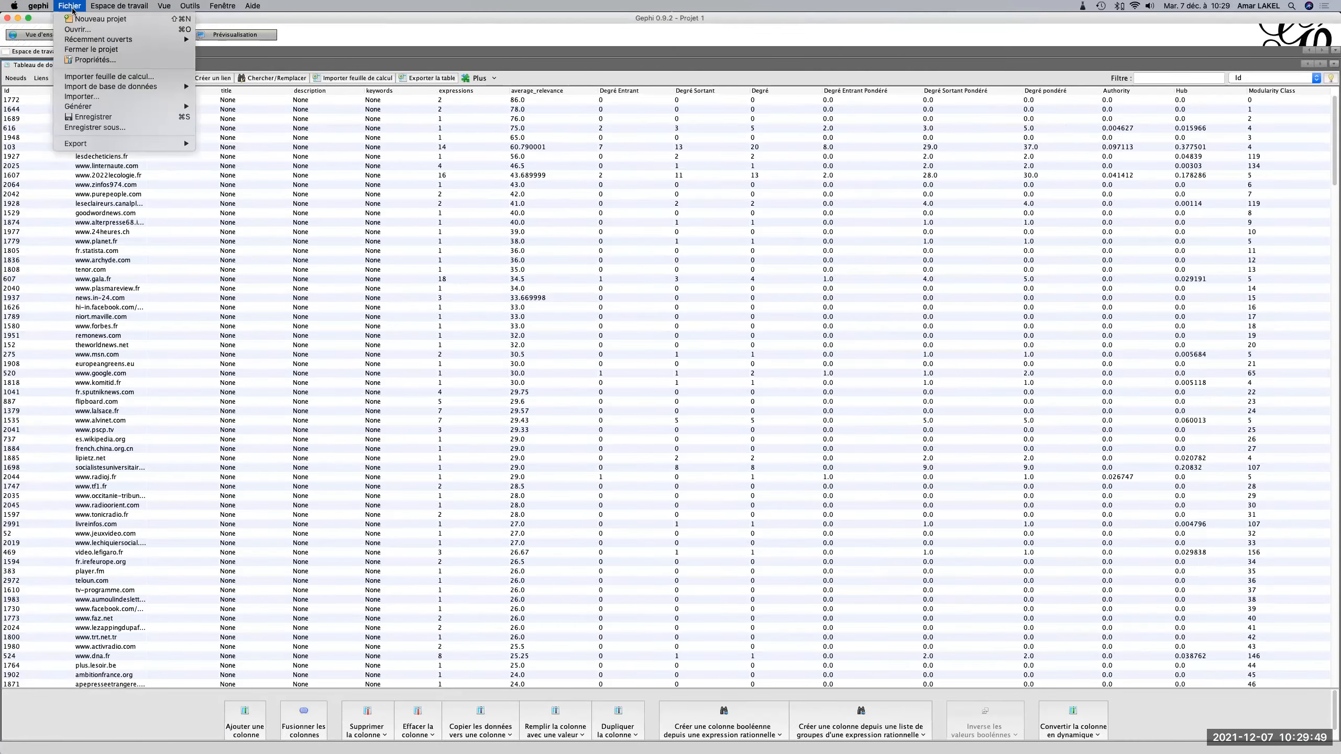
pyautogui.click(95, 77)
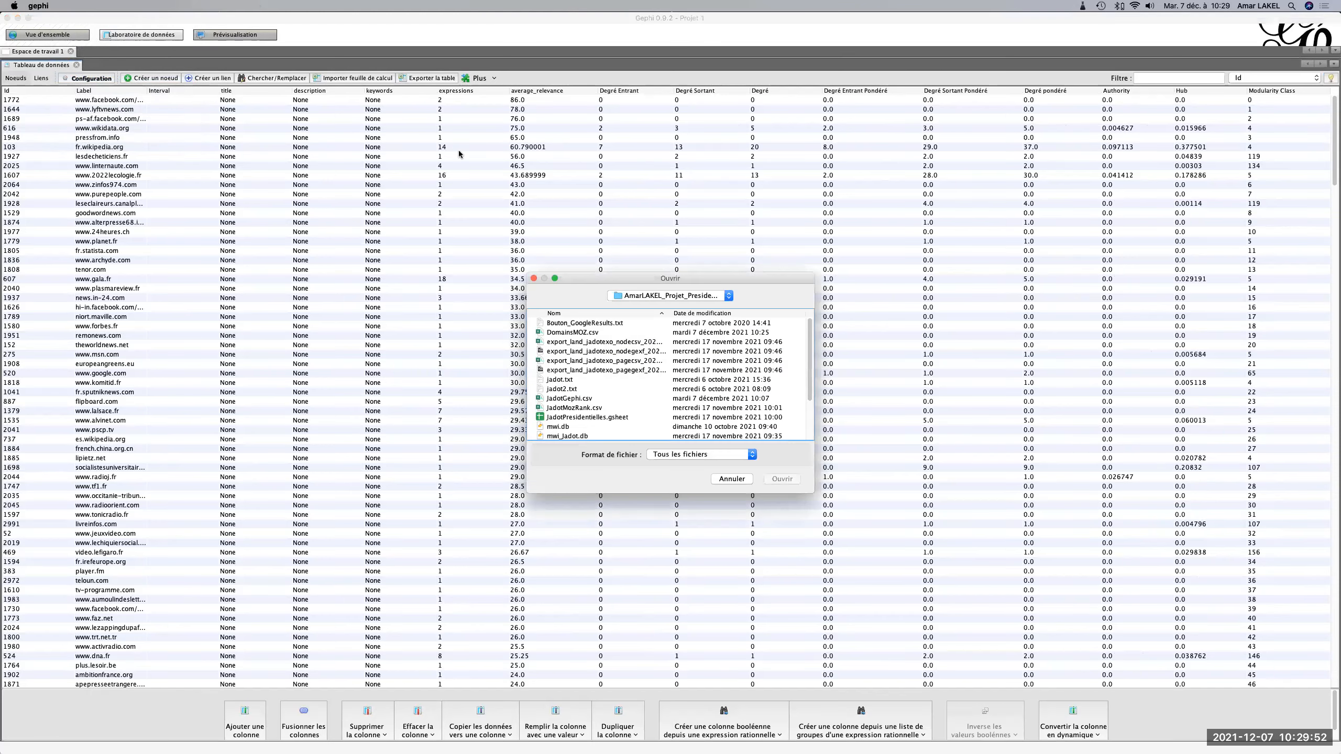
pyautogui.click(734, 479)
# Load DomainsMOZ.csv from the date-sorted project folder as a comma-separated UTF-8 node table and proceed to the import settings.
pyautogui.click(361, 77)
pyautogui.click(731, 314)
pyautogui.click(732, 315)
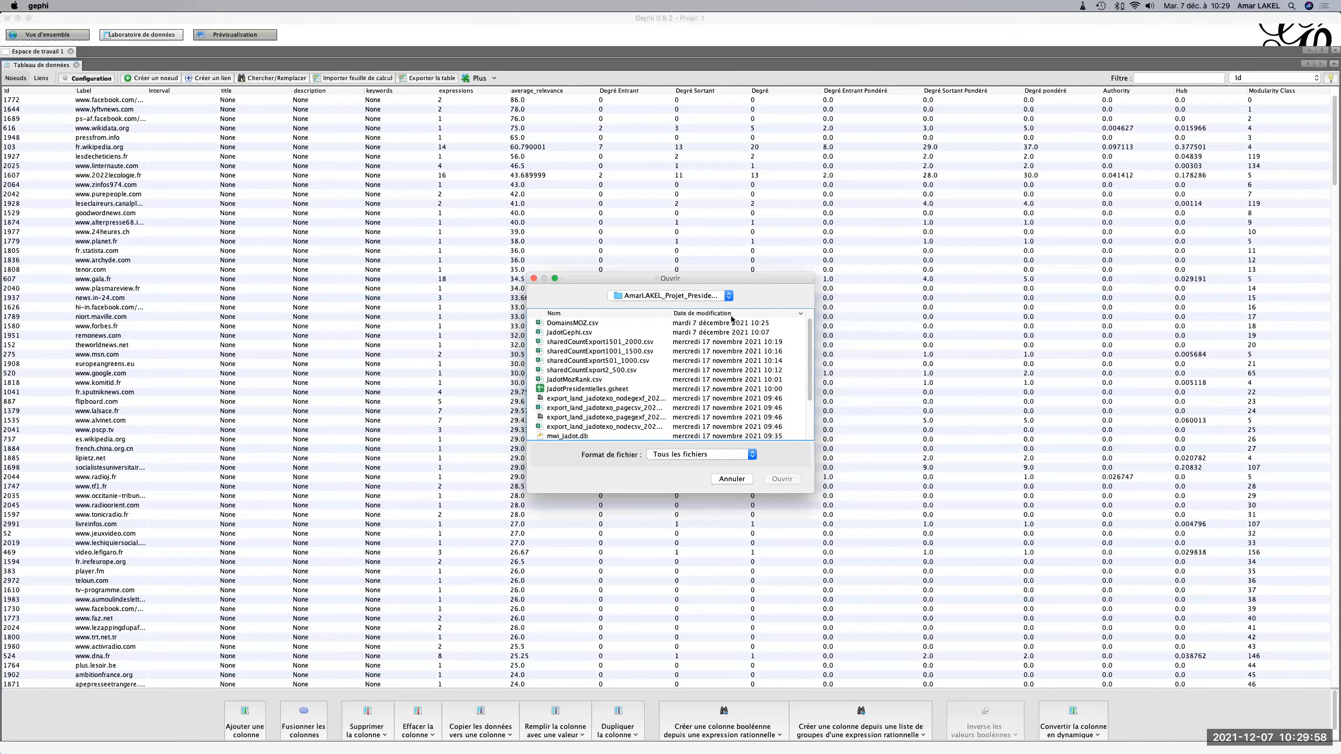
pyautogui.doubleClick(576, 323)
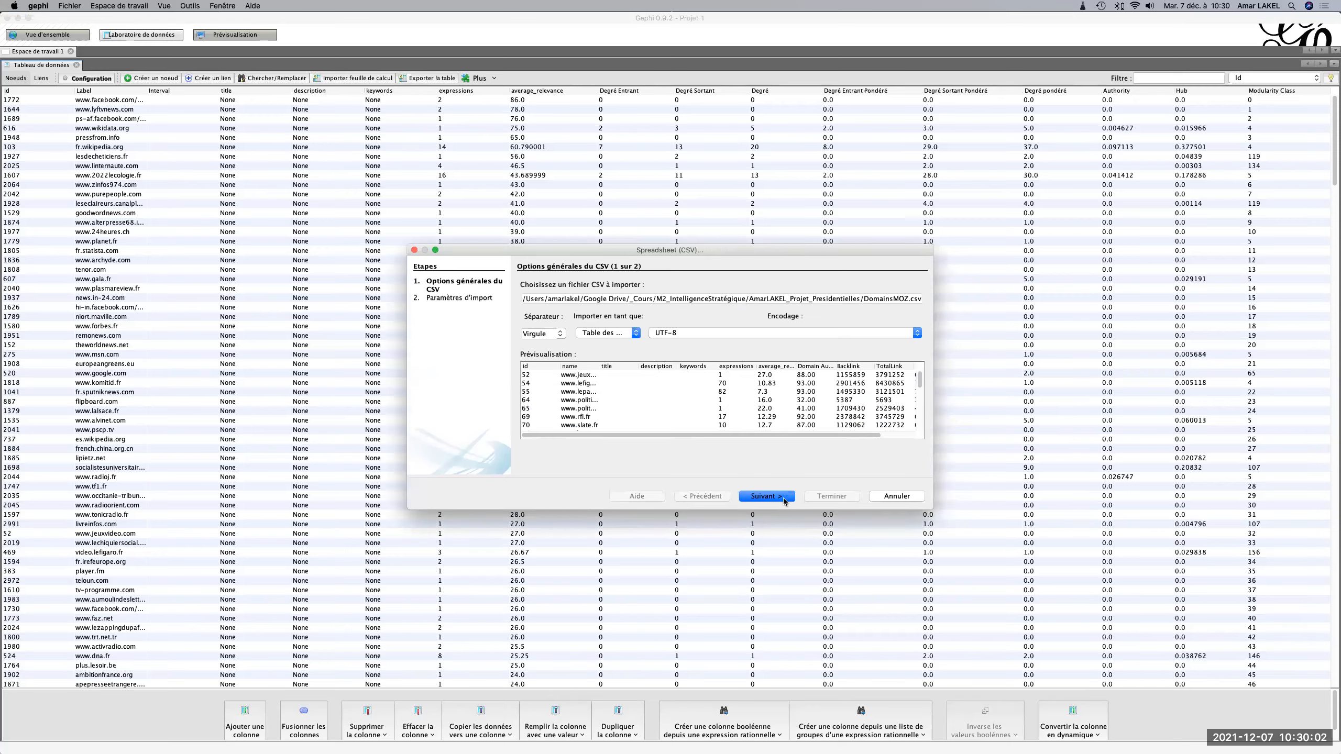
pyautogui.click(785, 496)
# Exclude name, title, description, keywords, expressions and average_relevance from the import, keeping id and the four Moz metric columns.
pyautogui.click(533, 364)
pyautogui.click(535, 401)
pyautogui.click(535, 437)
pyautogui.scroll(-3, 536, 437)
pyautogui.click(534, 435)
pyautogui.scroll(-2, 535, 434)
pyautogui.scroll(-1, 534, 432)
pyautogui.click(534, 428)
pyautogui.scroll(-3, 533, 428)
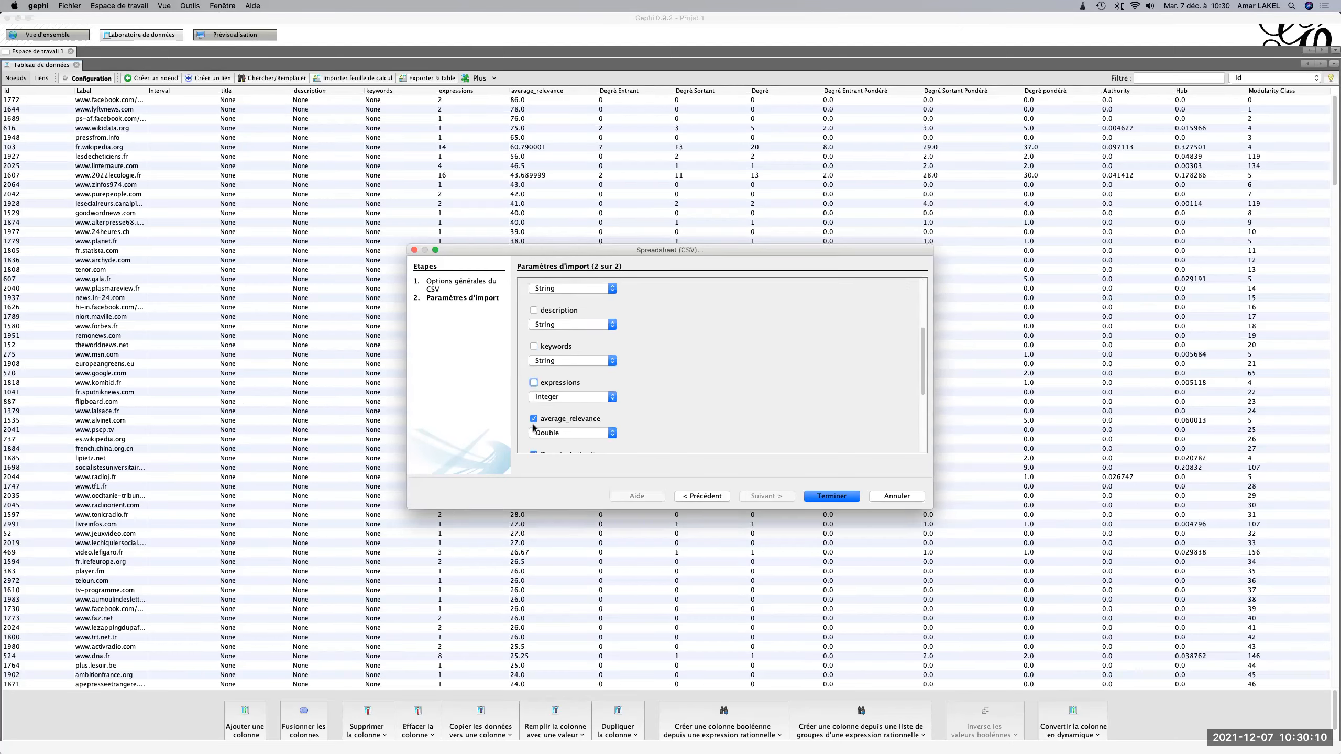
pyautogui.click(533, 420)
pyautogui.scroll(-3, 534, 420)
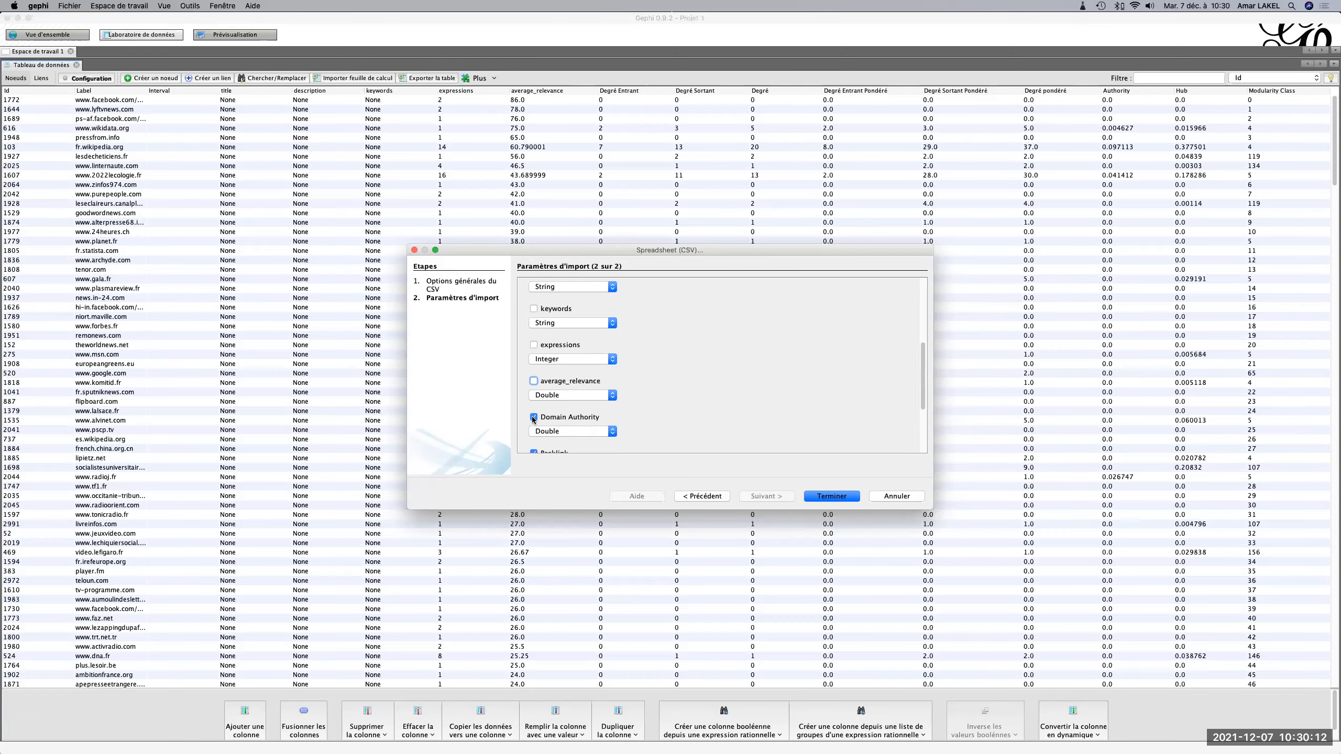
pyautogui.scroll(-1, 534, 420)
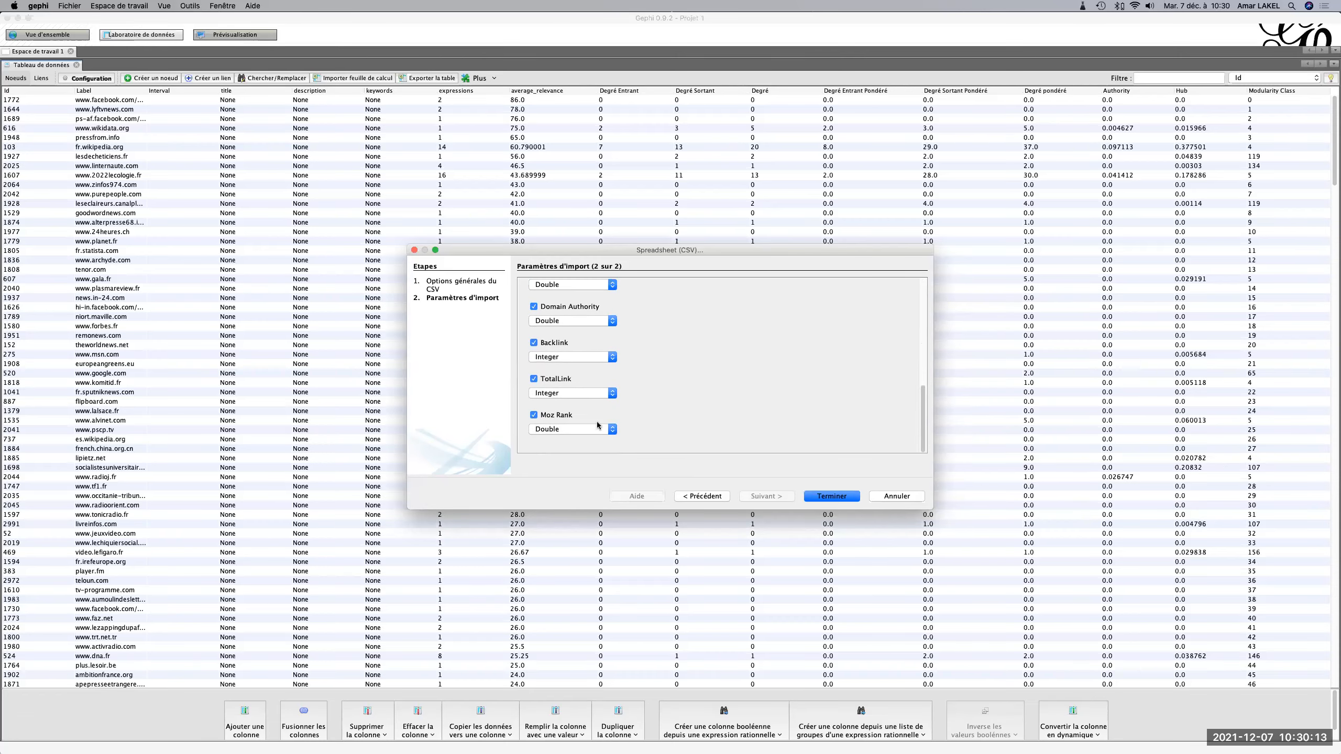
# Finish the import by appending the data to the existing workspace instead of a new one.
pyautogui.click(826, 497)
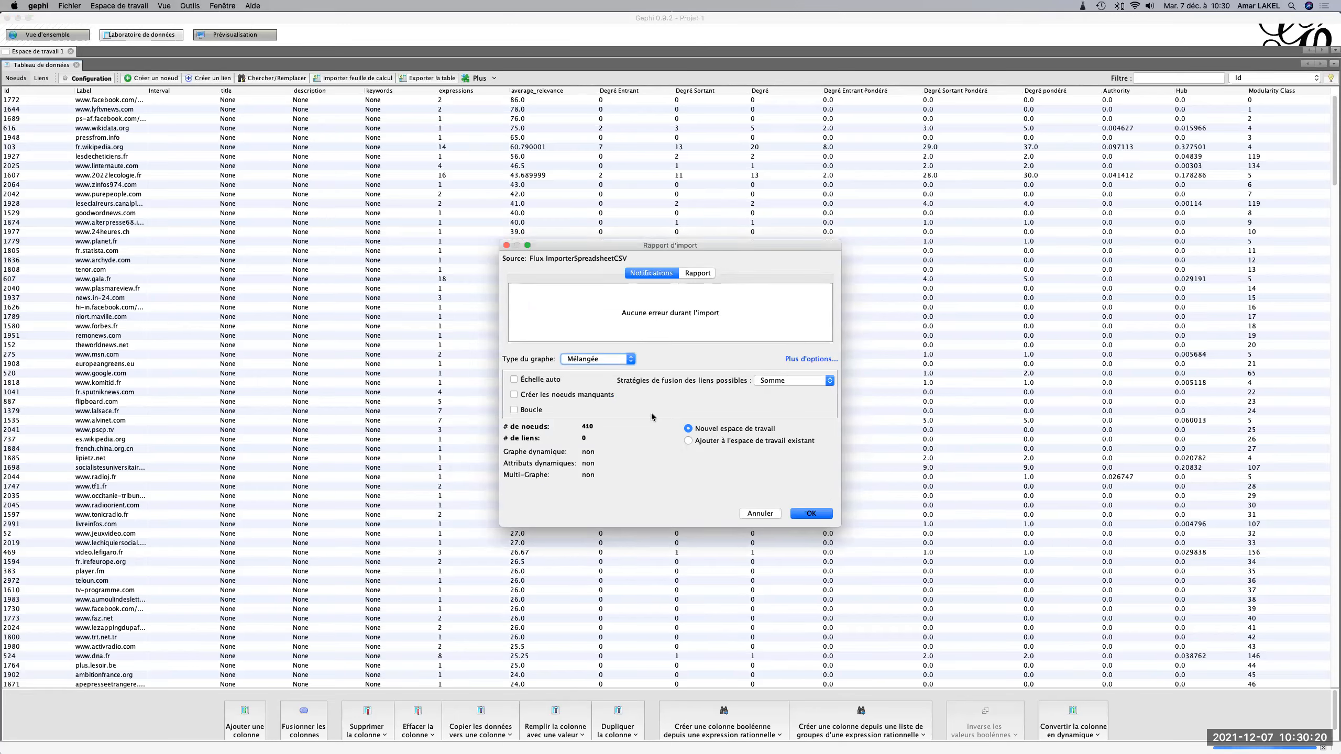
pyautogui.click(689, 442)
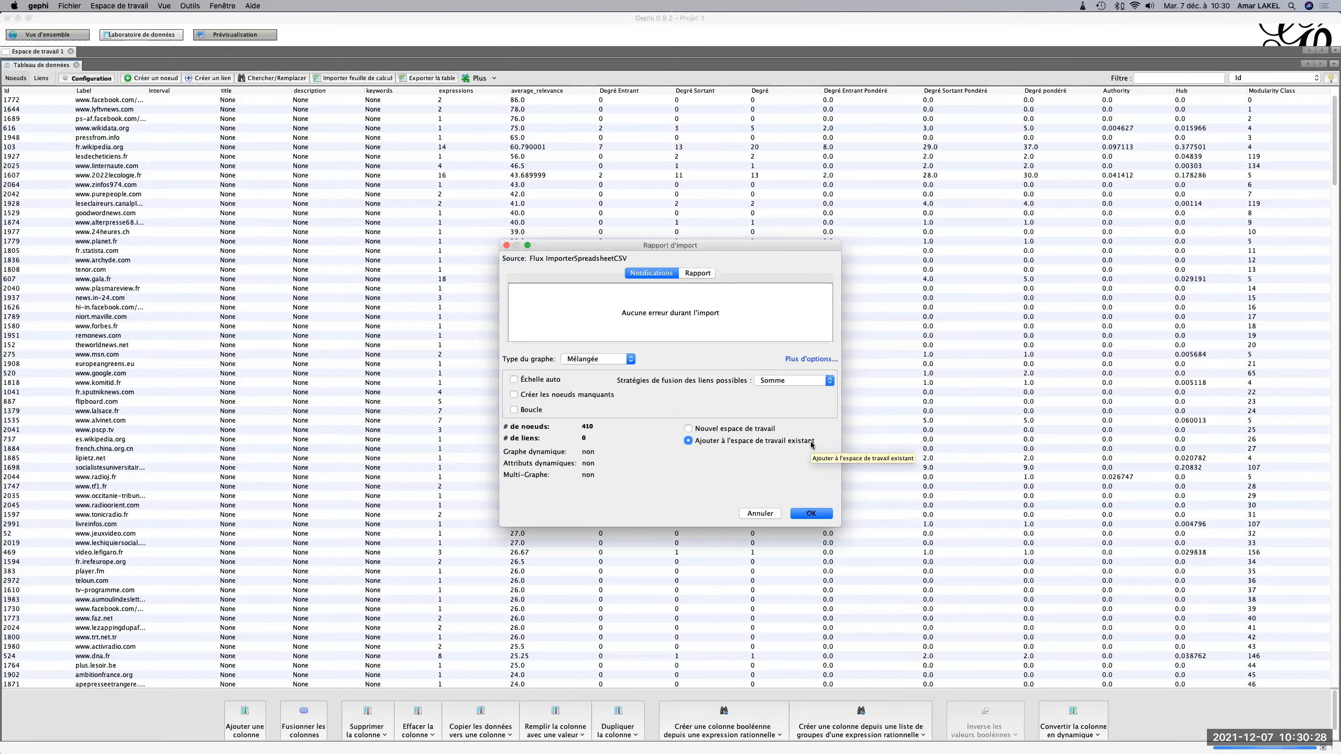
pyautogui.click(816, 514)
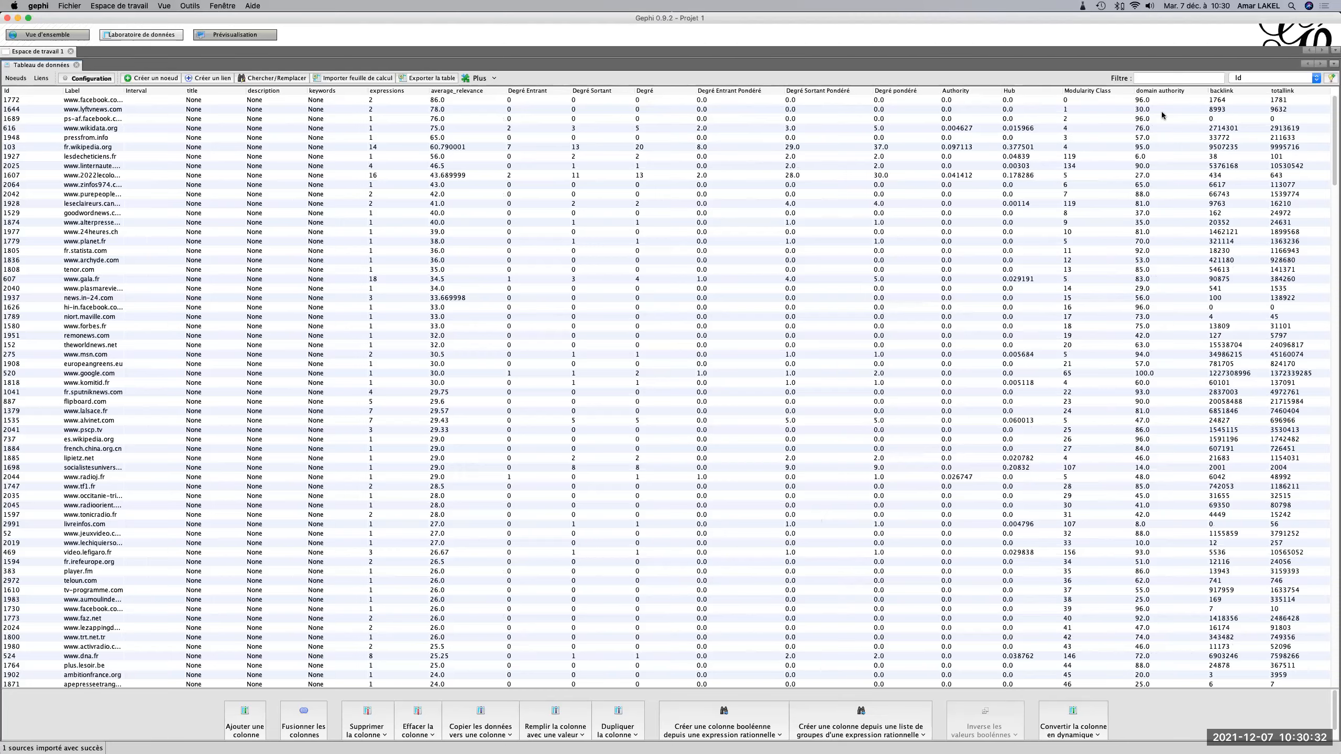
# Check the added Moz columns and hide the title column from the node table.
pyautogui.click(102, 110)
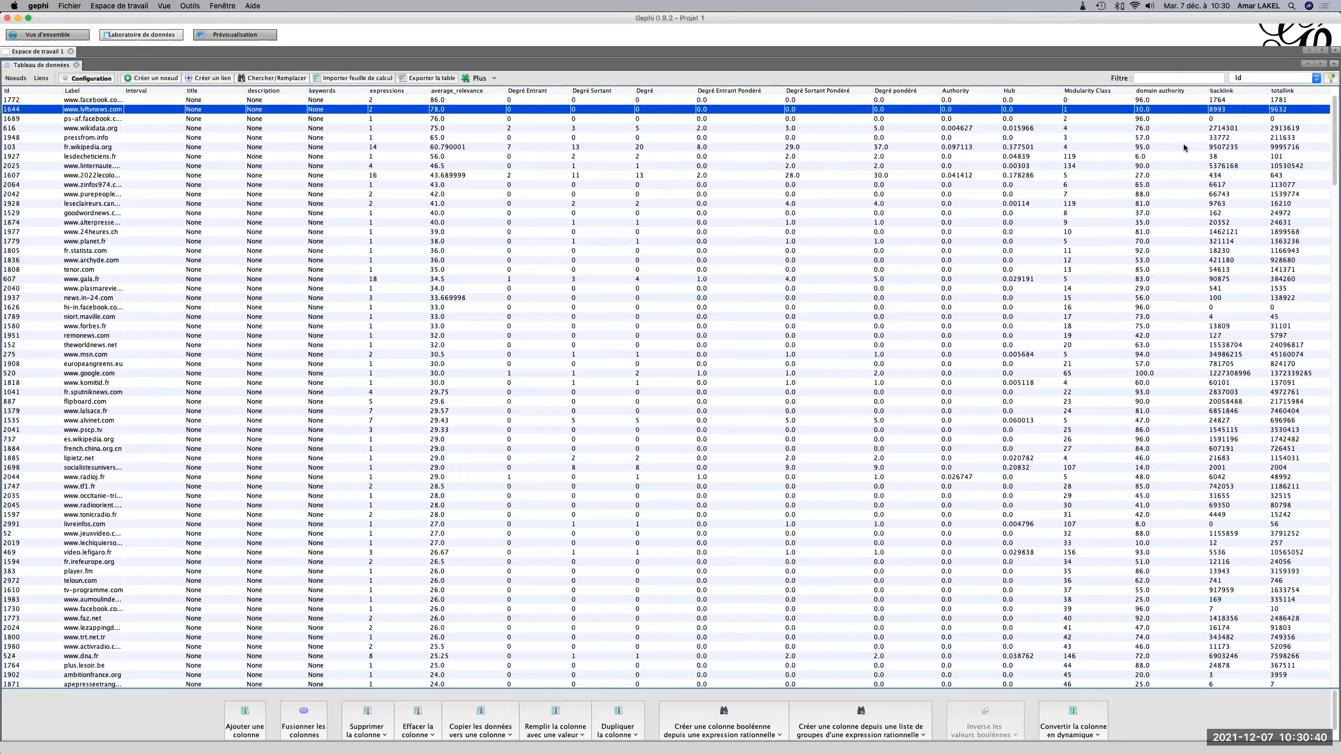
pyautogui.click(1331, 77)
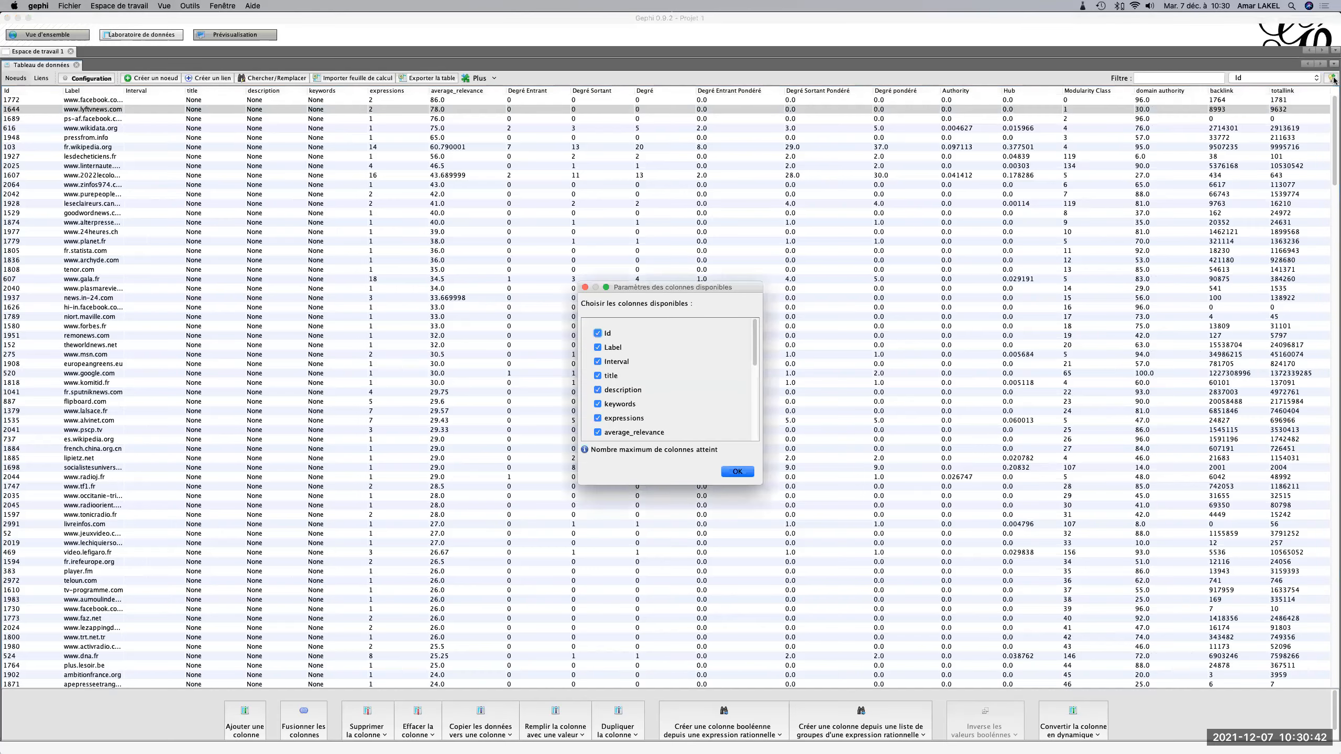
pyautogui.scroll(-6, 679, 410)
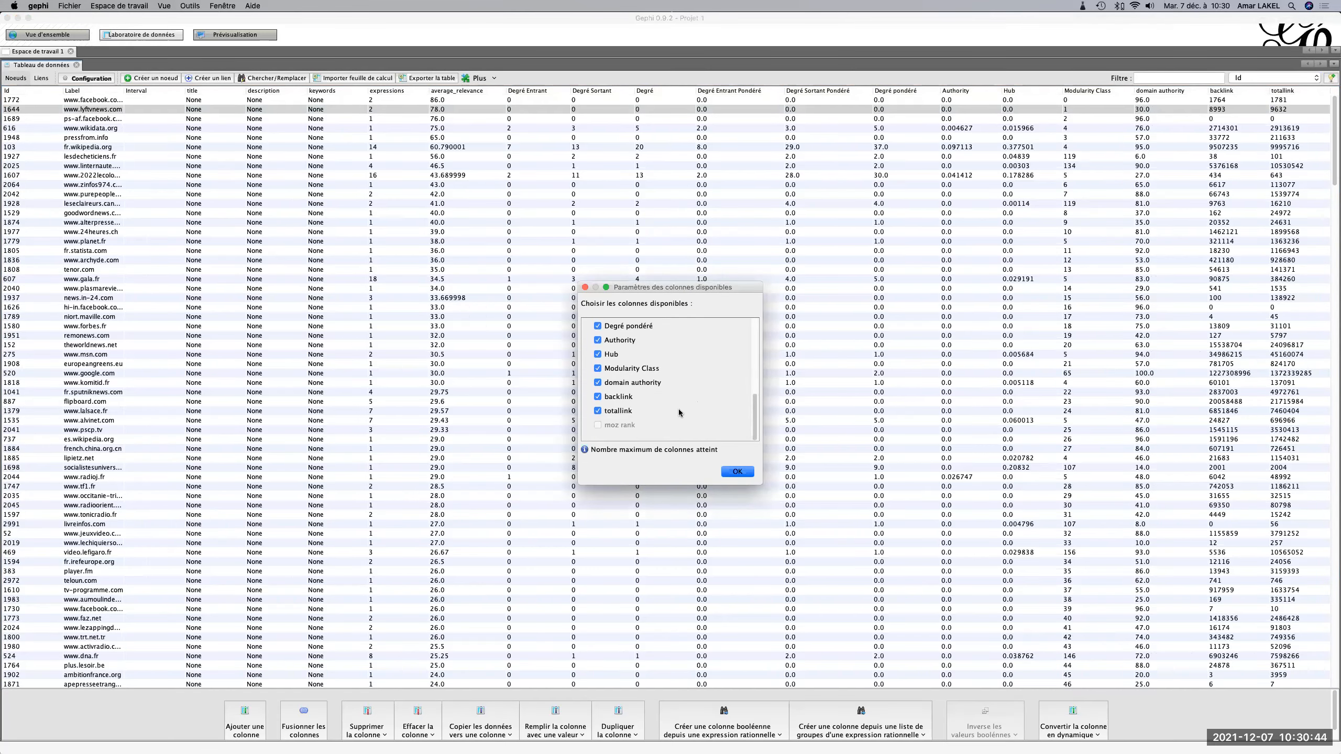
pyautogui.scroll(6, 602, 429)
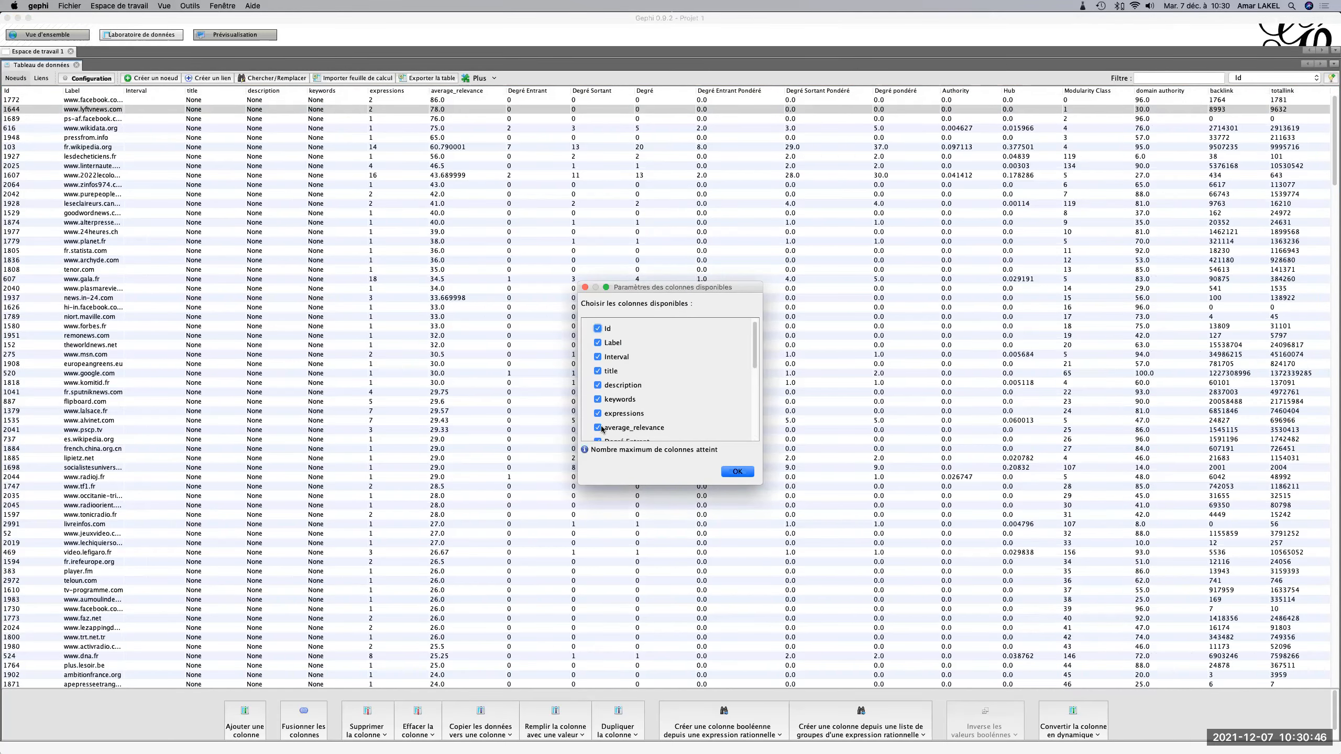
pyautogui.click(597, 377)
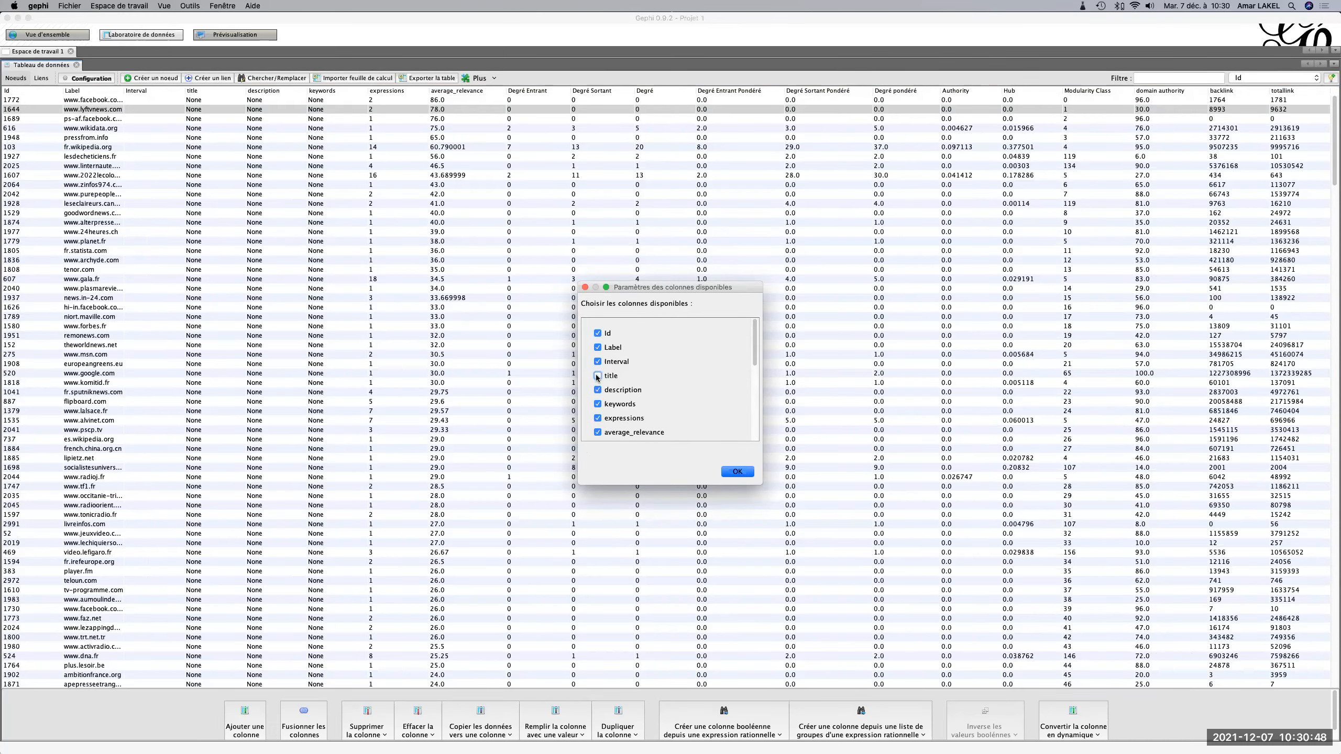
pyautogui.click(737, 471)
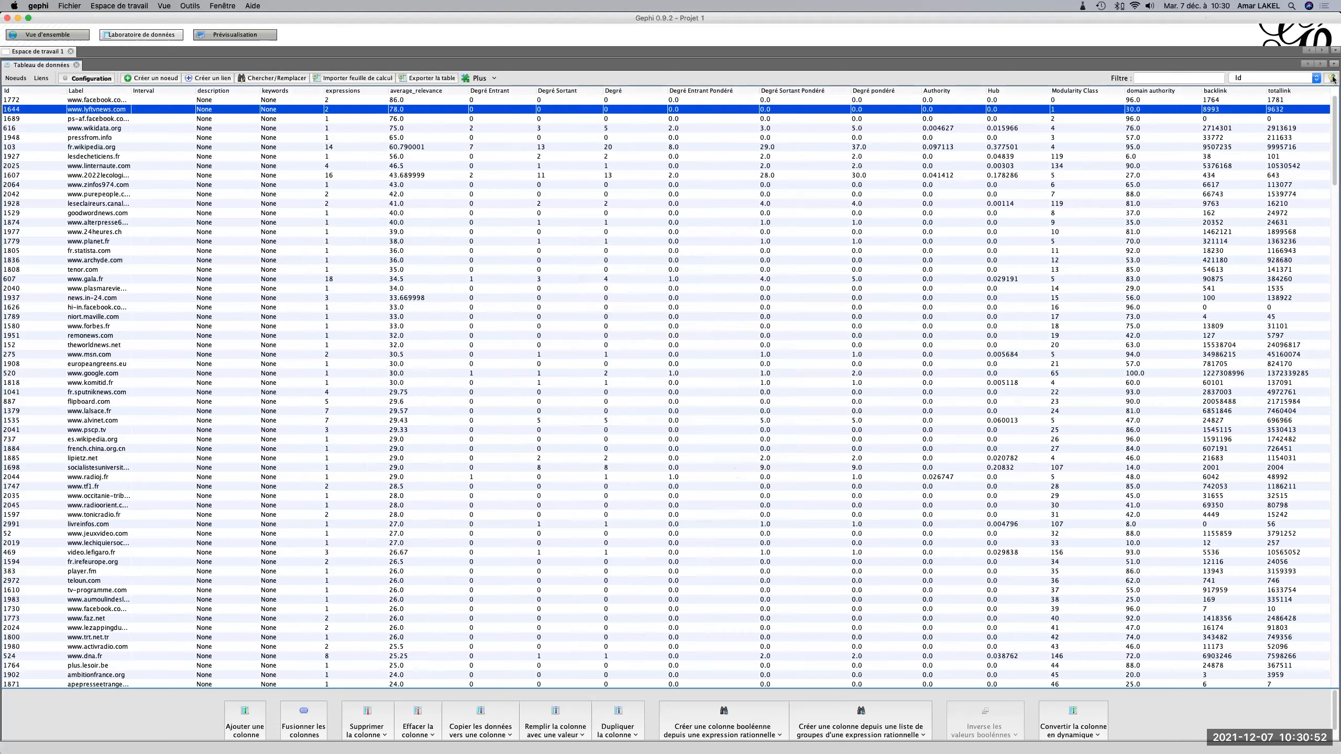
# Display the moz rank column in the node table.
pyautogui.click(1318, 88)
pyautogui.scroll(-10, 689, 415)
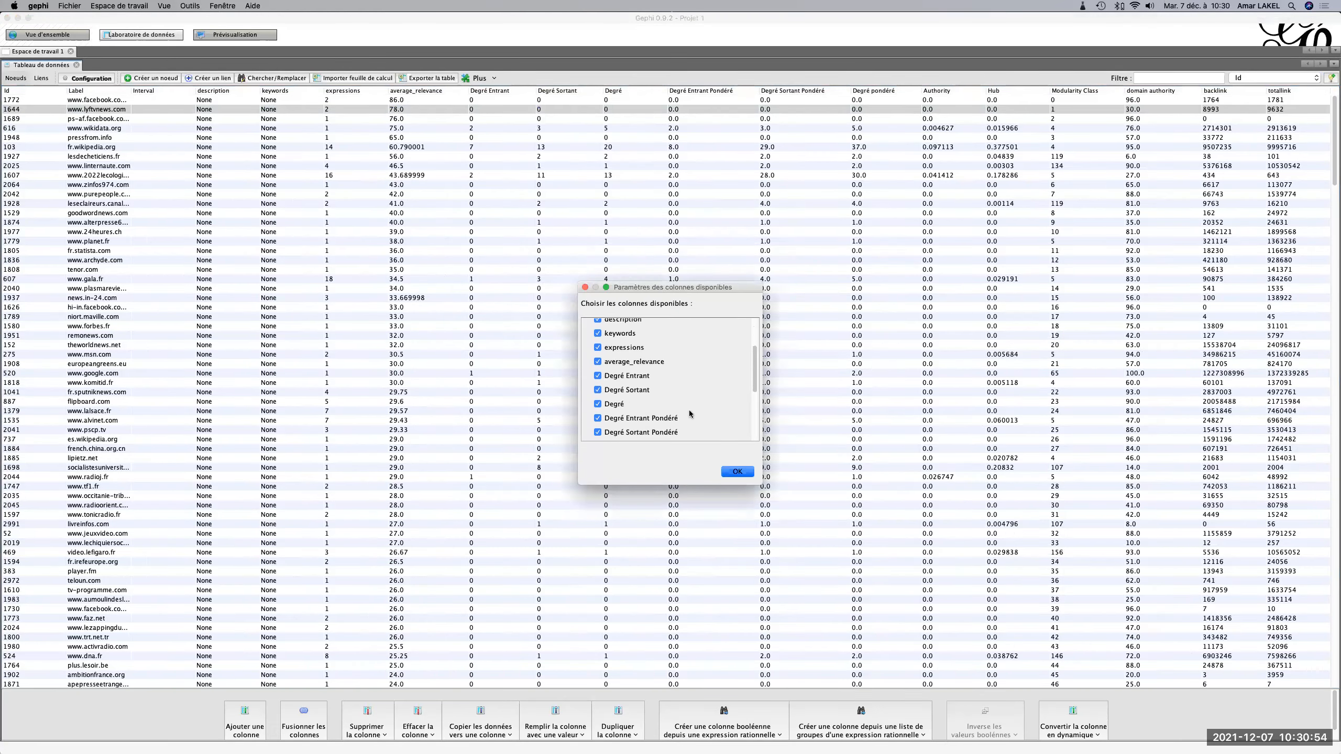
pyautogui.click(612, 426)
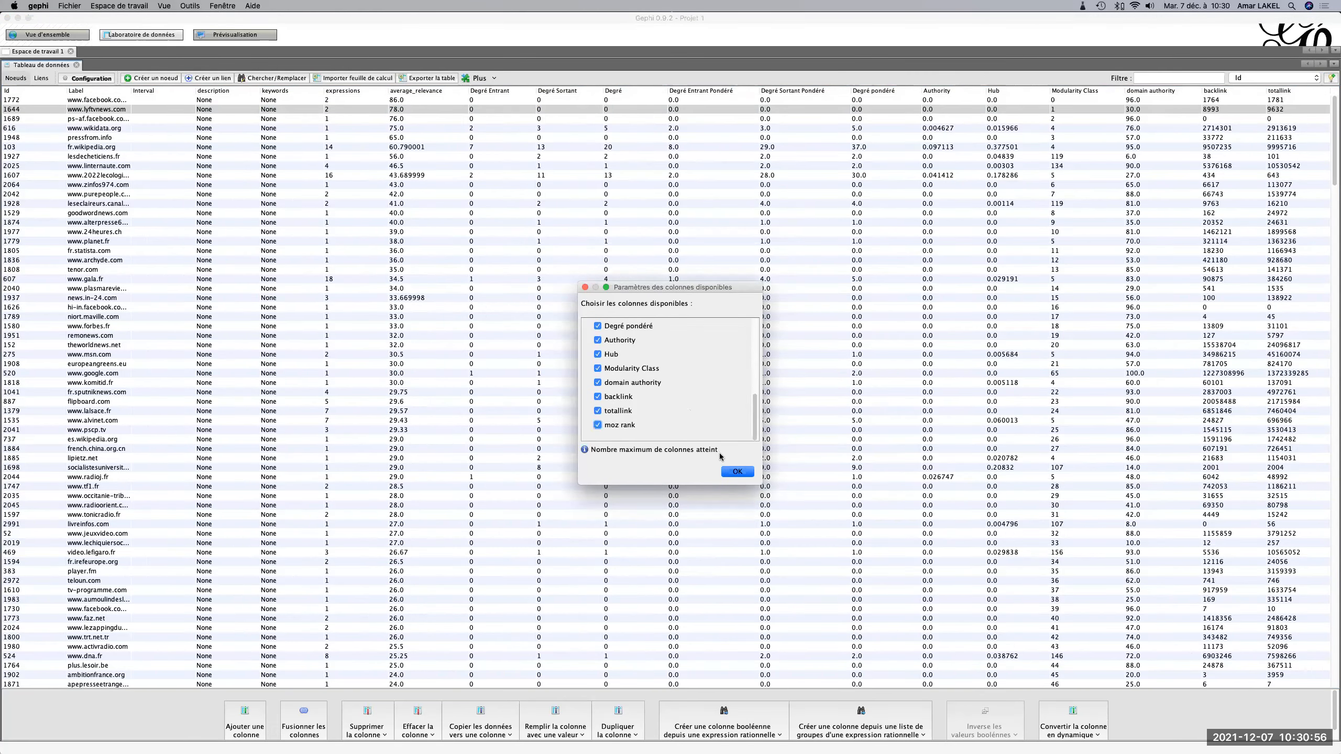
pyautogui.click(733, 472)
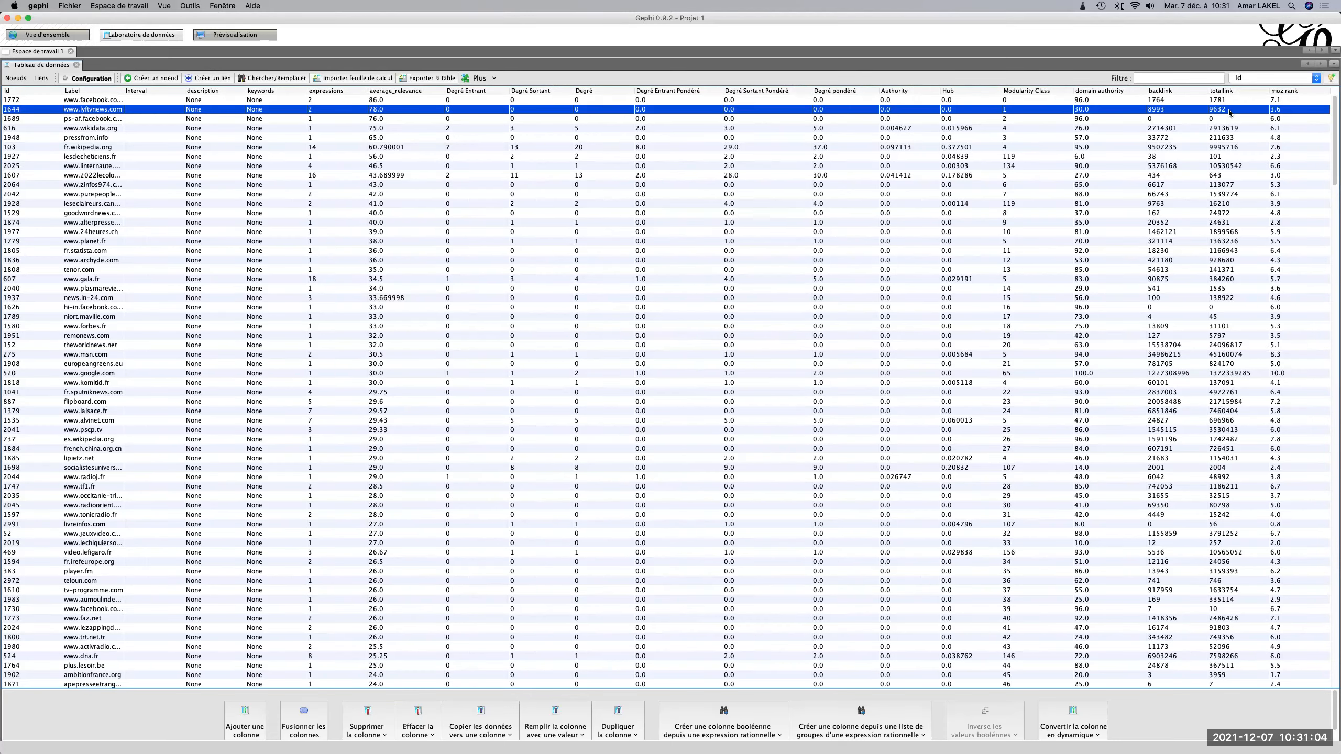
# In the graph overview, rank node sizes by domain authority, from minimum size 5 to maximum size 120.
pyautogui.click(42, 35)
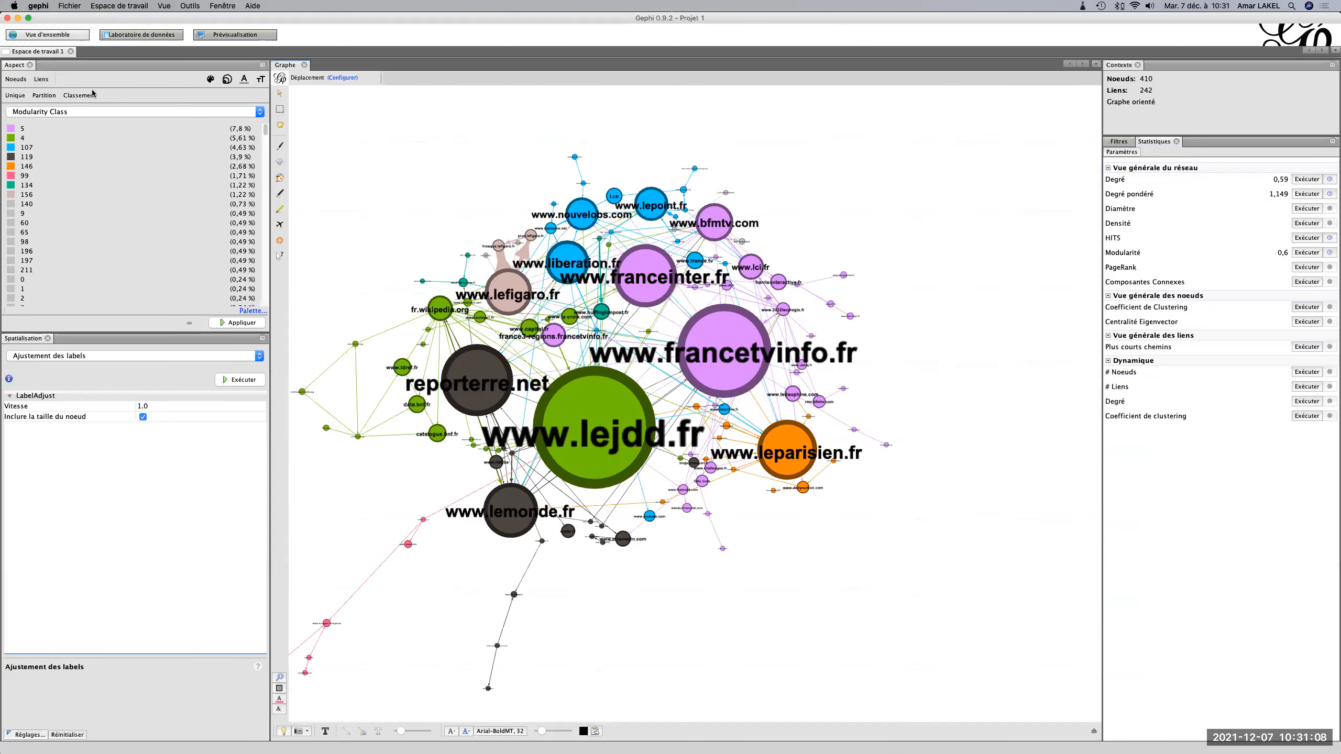
pyautogui.click(226, 79)
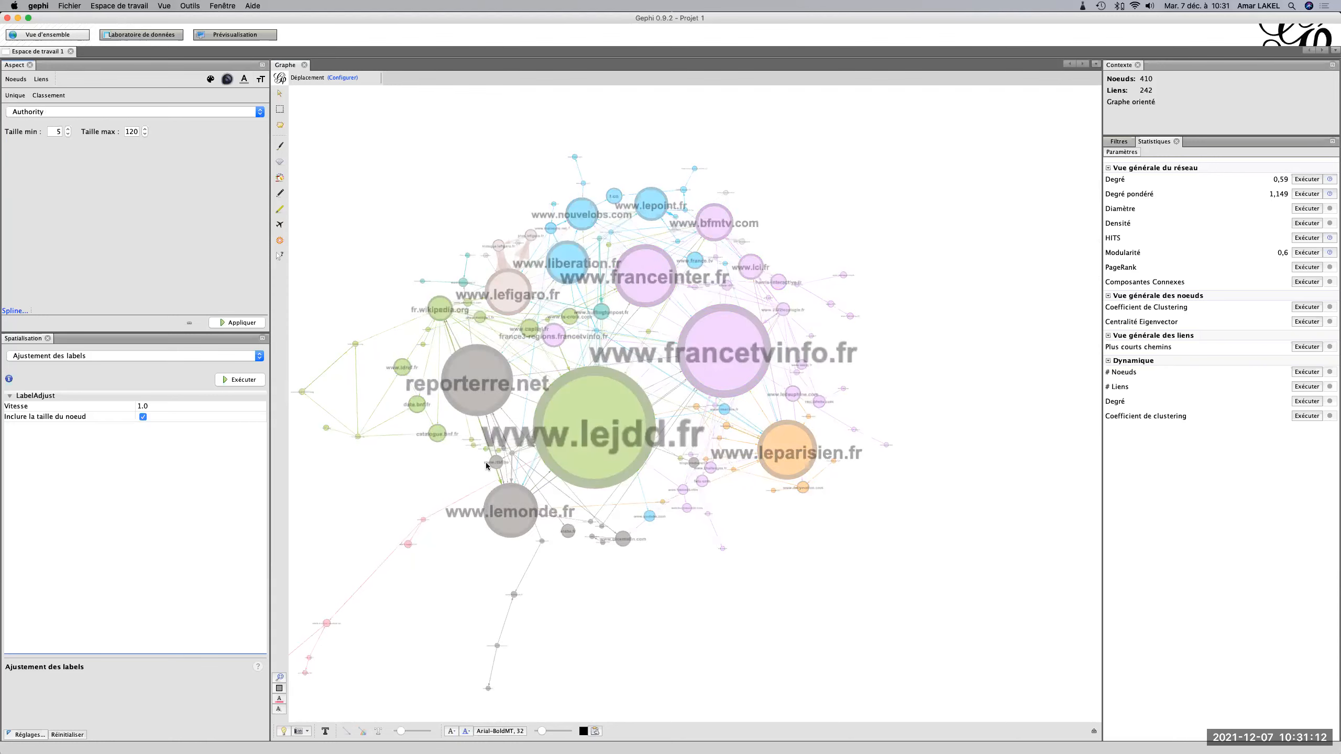
pyautogui.click(131, 111)
pyautogui.scroll(-4, 129, 172)
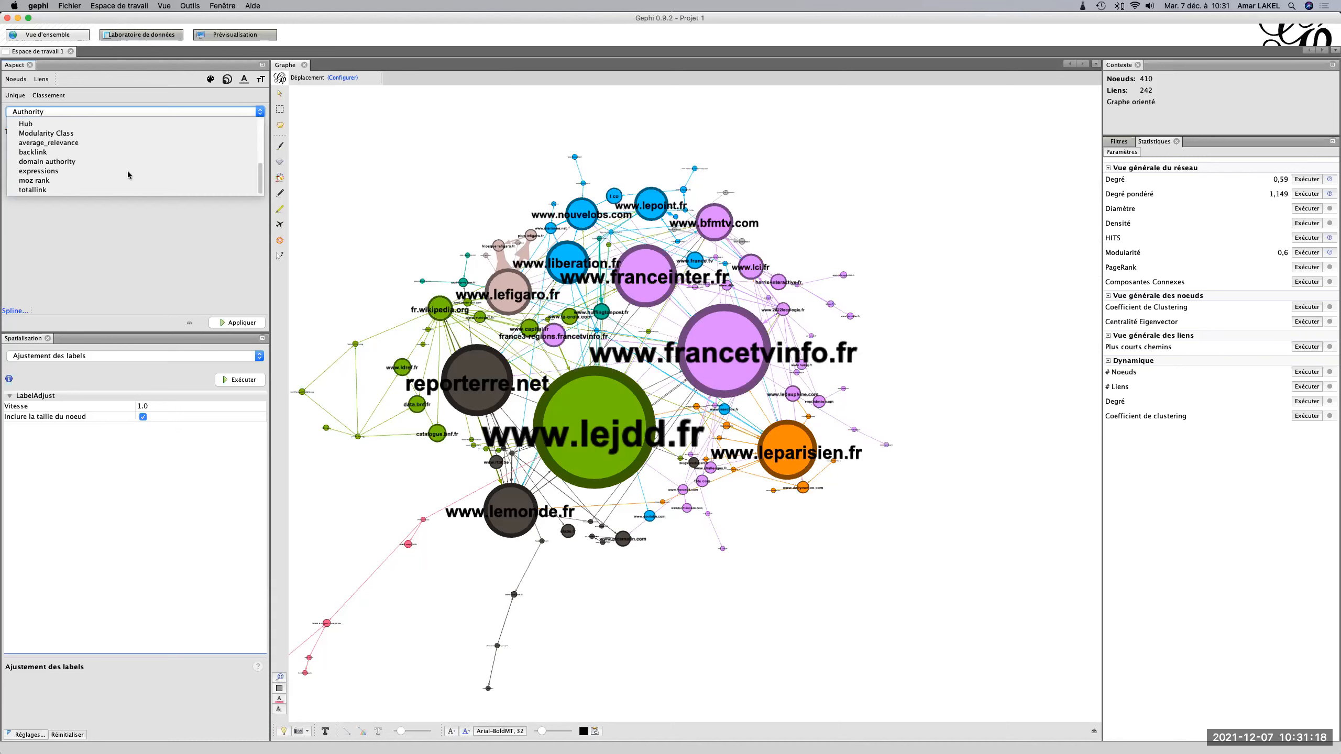
pyautogui.scroll(3, 128, 176)
pyautogui.scroll(-1, 128, 175)
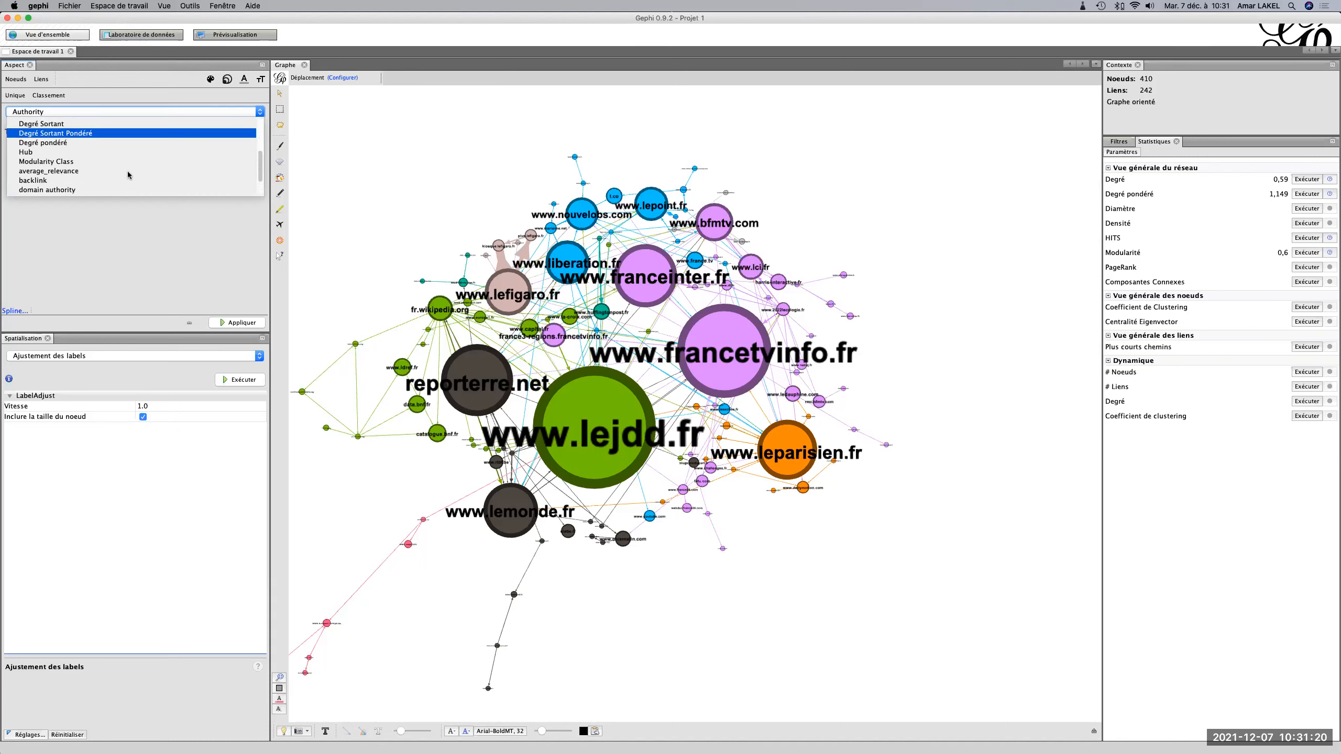
pyautogui.scroll(5, 129, 175)
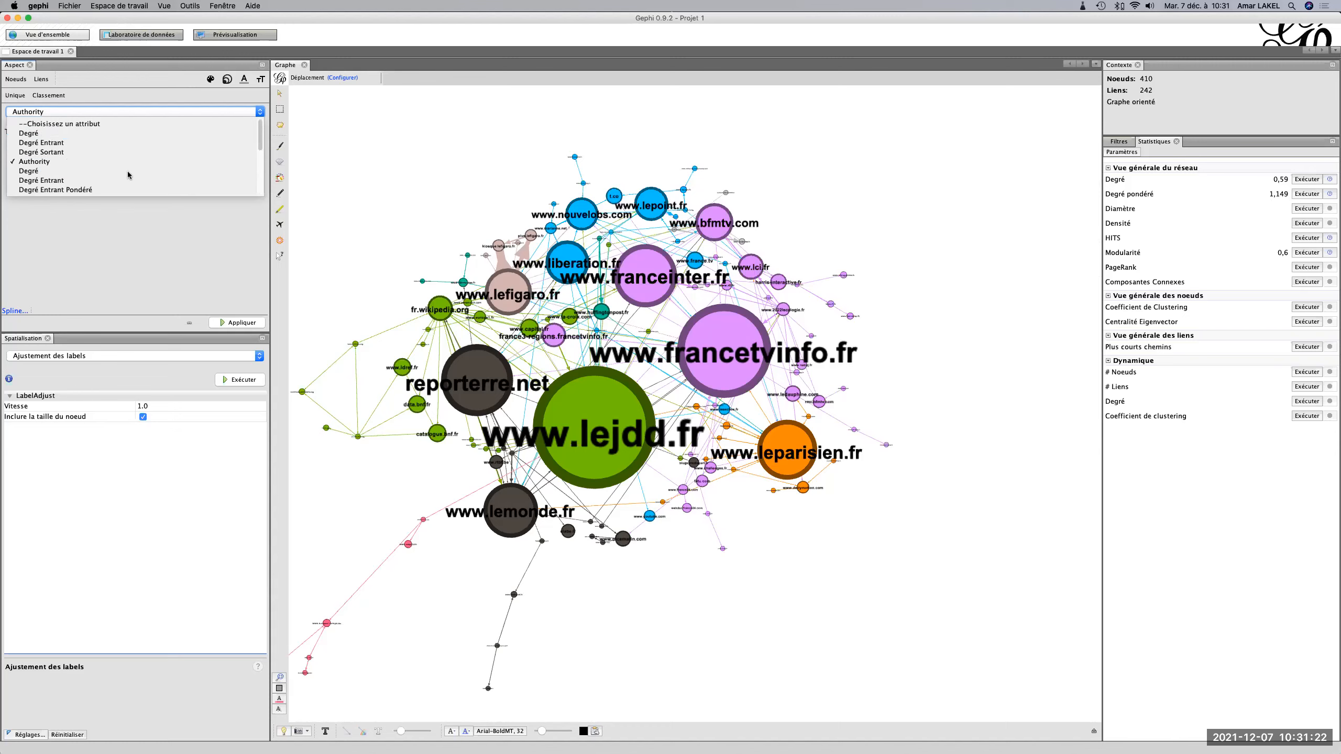
pyautogui.scroll(-2, 53, 169)
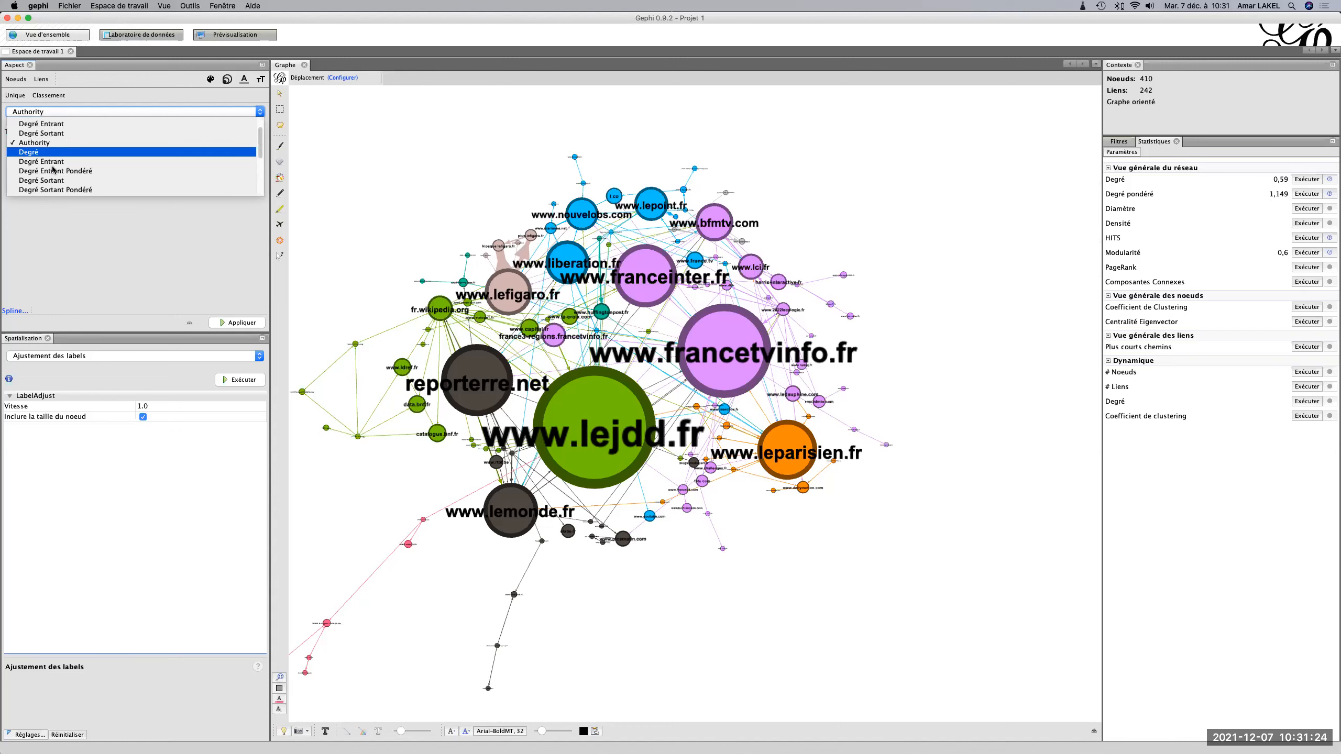
pyautogui.scroll(-1, 53, 170)
pyautogui.scroll(-5, 53, 170)
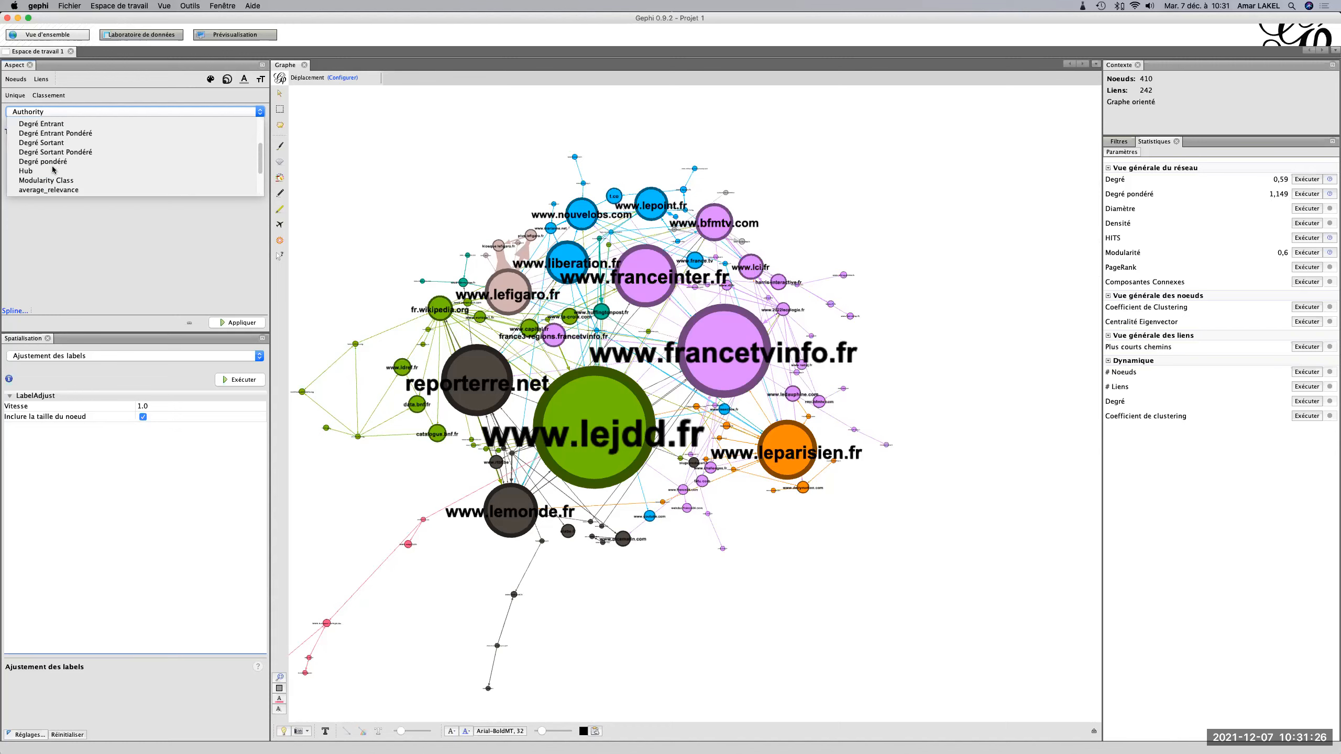
pyautogui.scroll(-3, 53, 169)
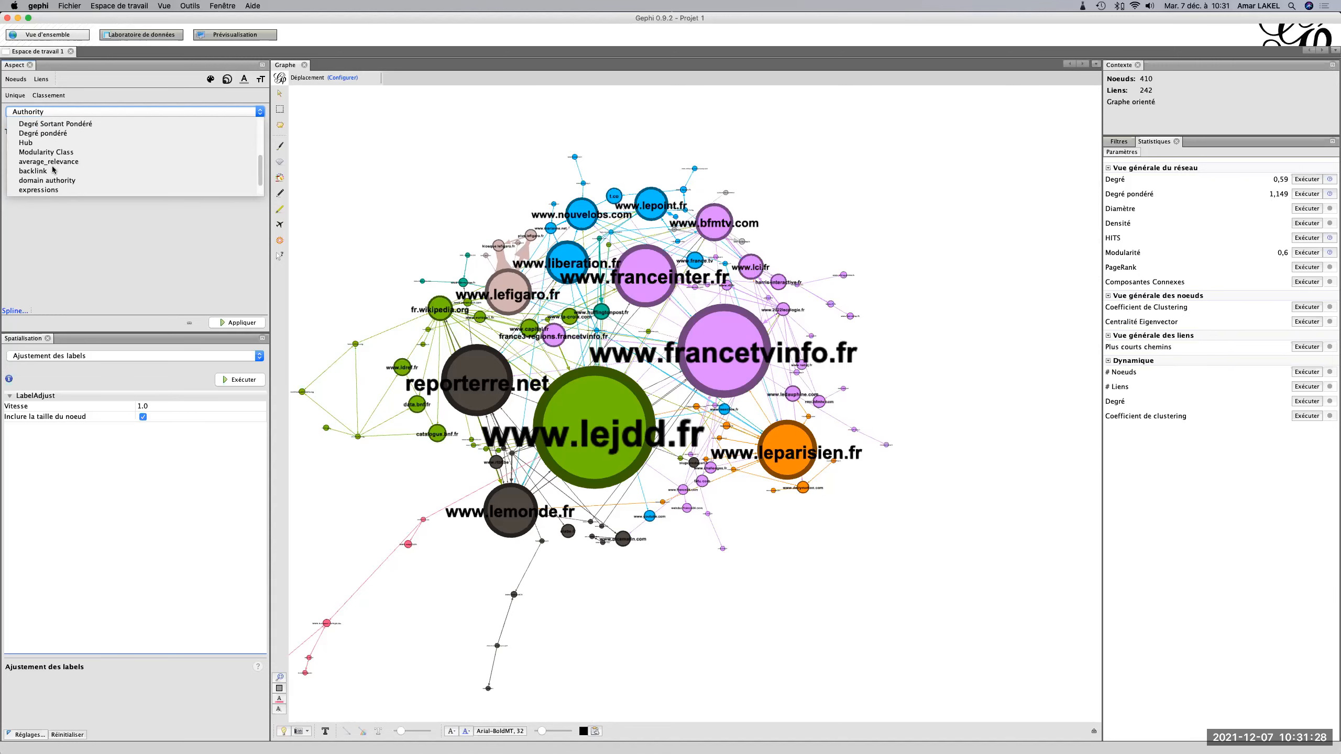
pyautogui.click(49, 162)
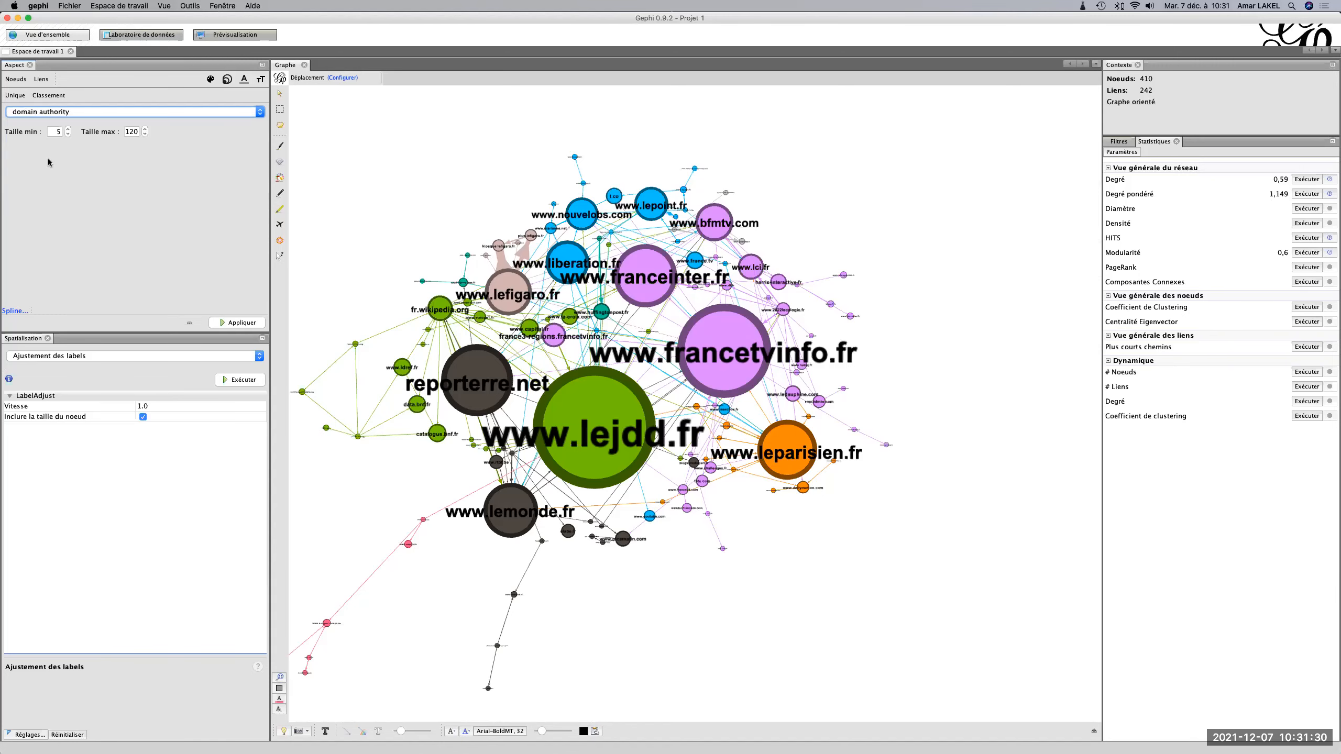
pyautogui.click(253, 326)
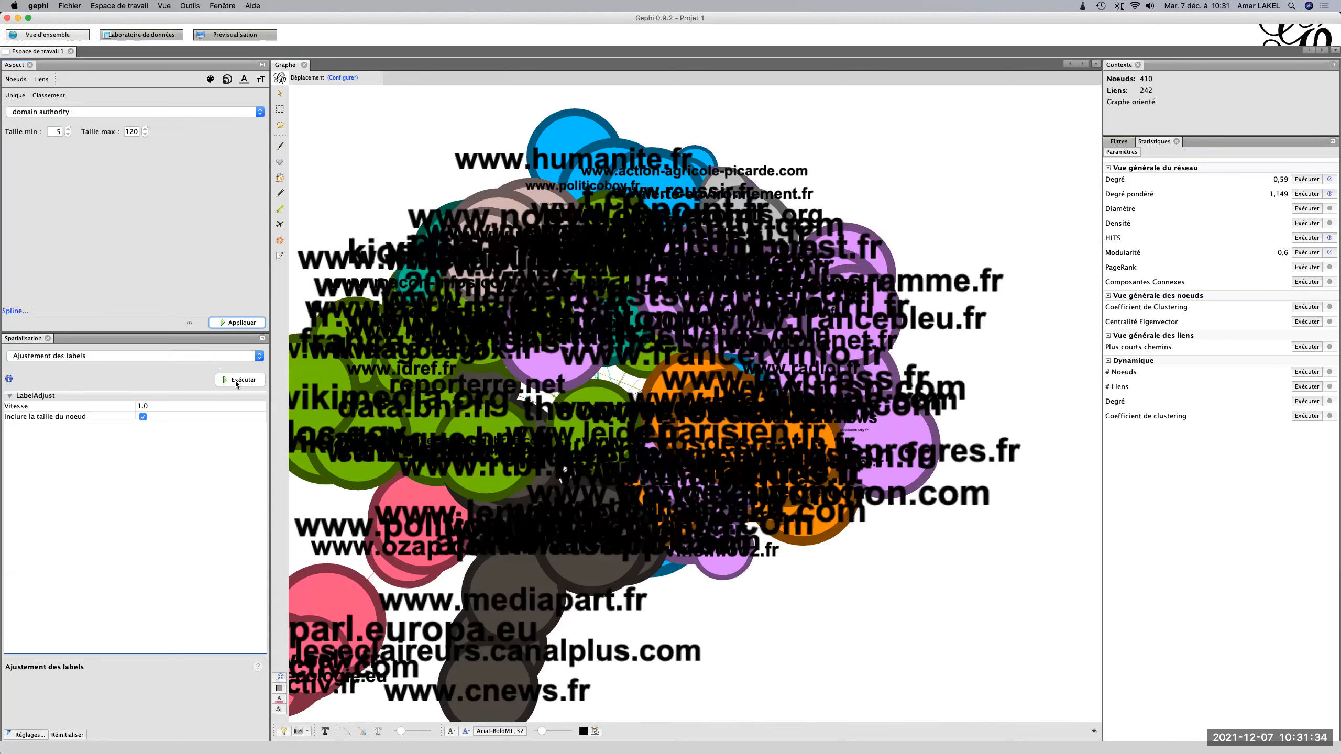
# Run the Déchevauchement layout with speed 3.0, ratio 1.2 and margin 5.0 to separate the overlapping nodes.
pyautogui.click(186, 361)
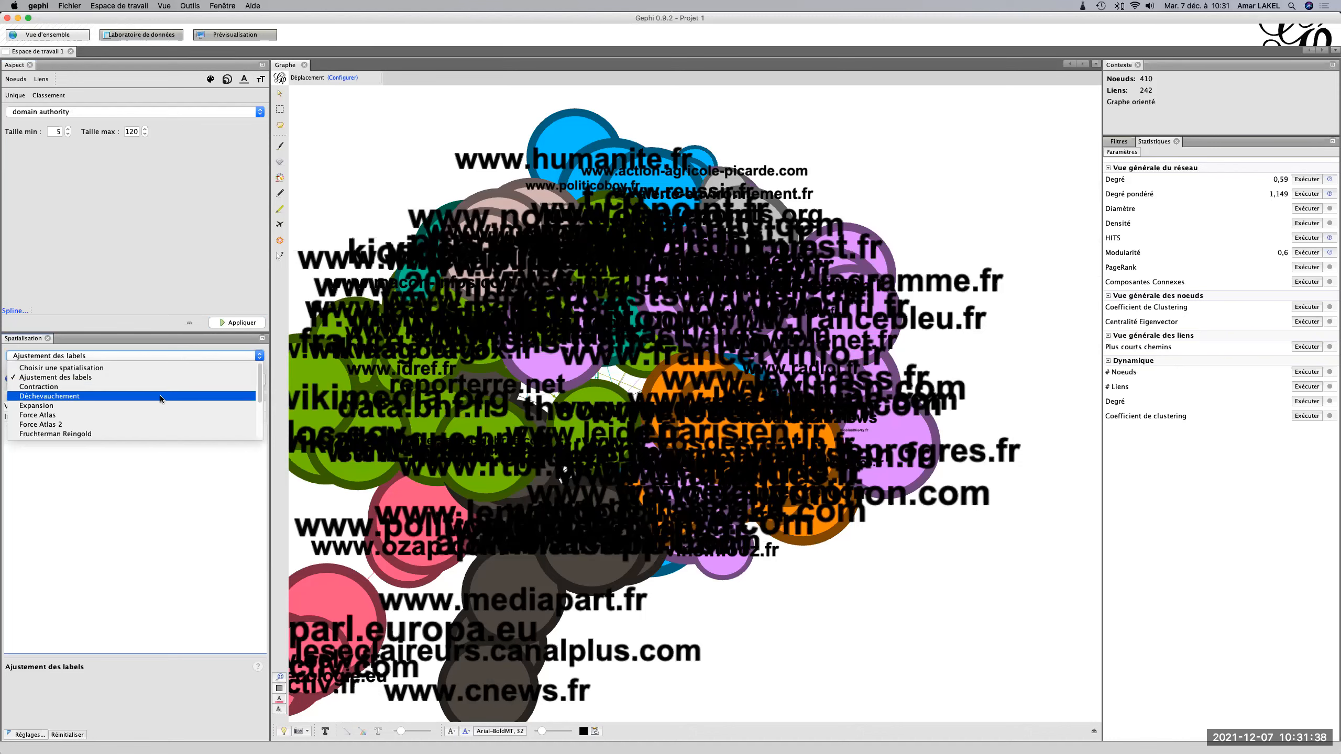
pyautogui.scroll(-3, 160, 398)
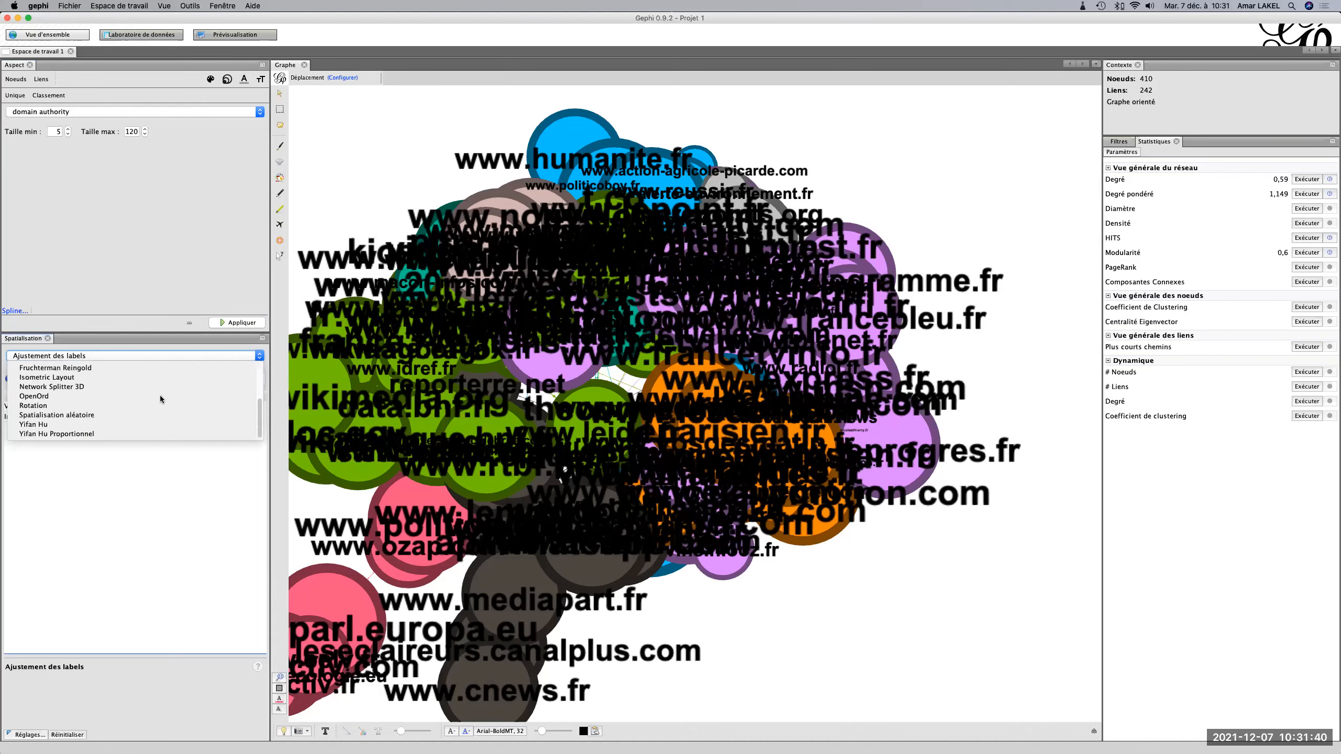
pyautogui.scroll(3, 161, 399)
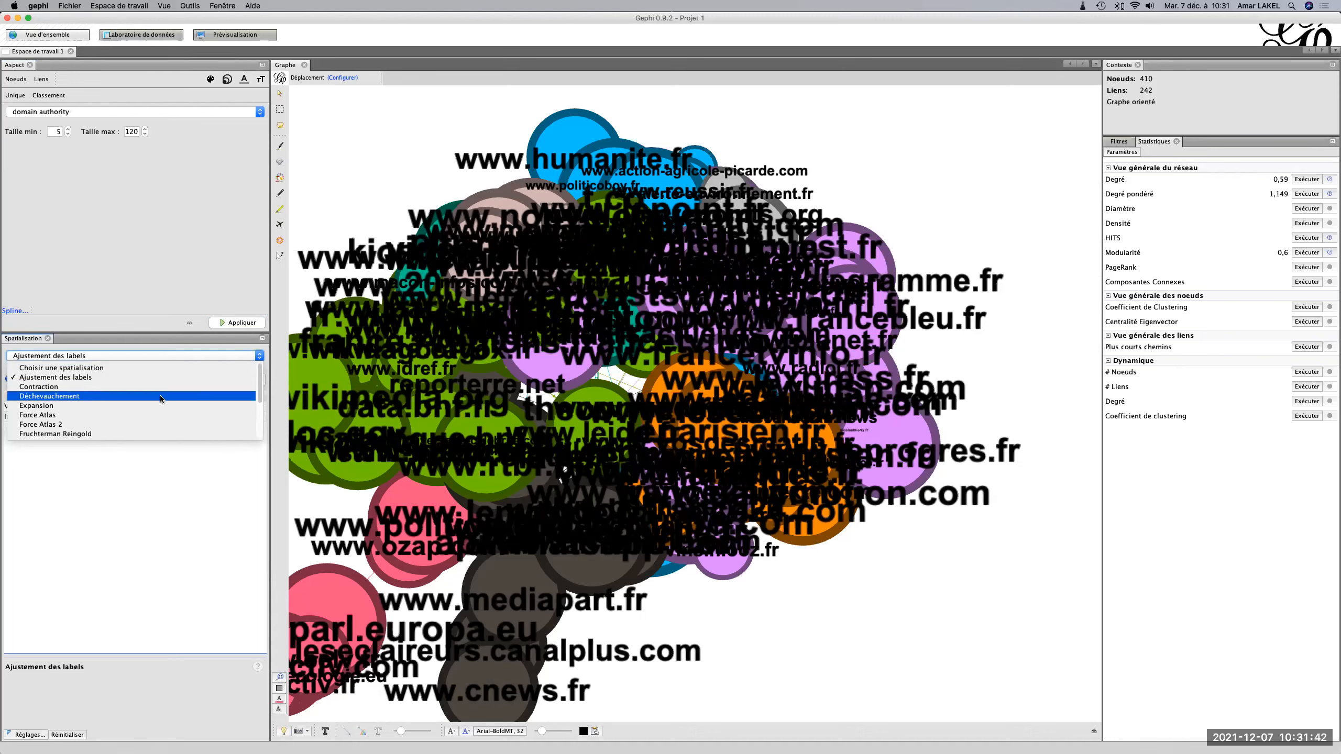
pyautogui.scroll(-1, 161, 399)
pyautogui.scroll(2, 160, 399)
pyautogui.click(160, 396)
pyautogui.click(237, 379)
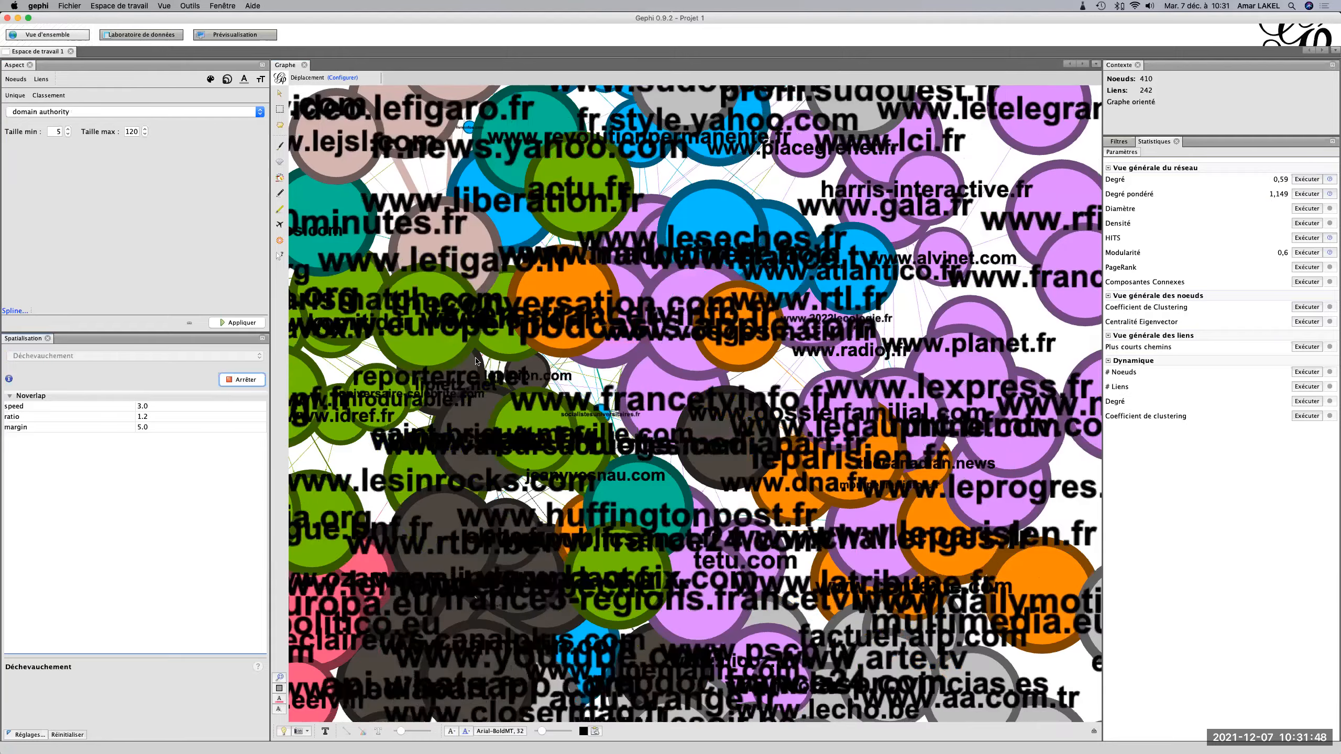
pyautogui.scroll(-5, 607, 406)
pyautogui.scroll(8, 607, 407)
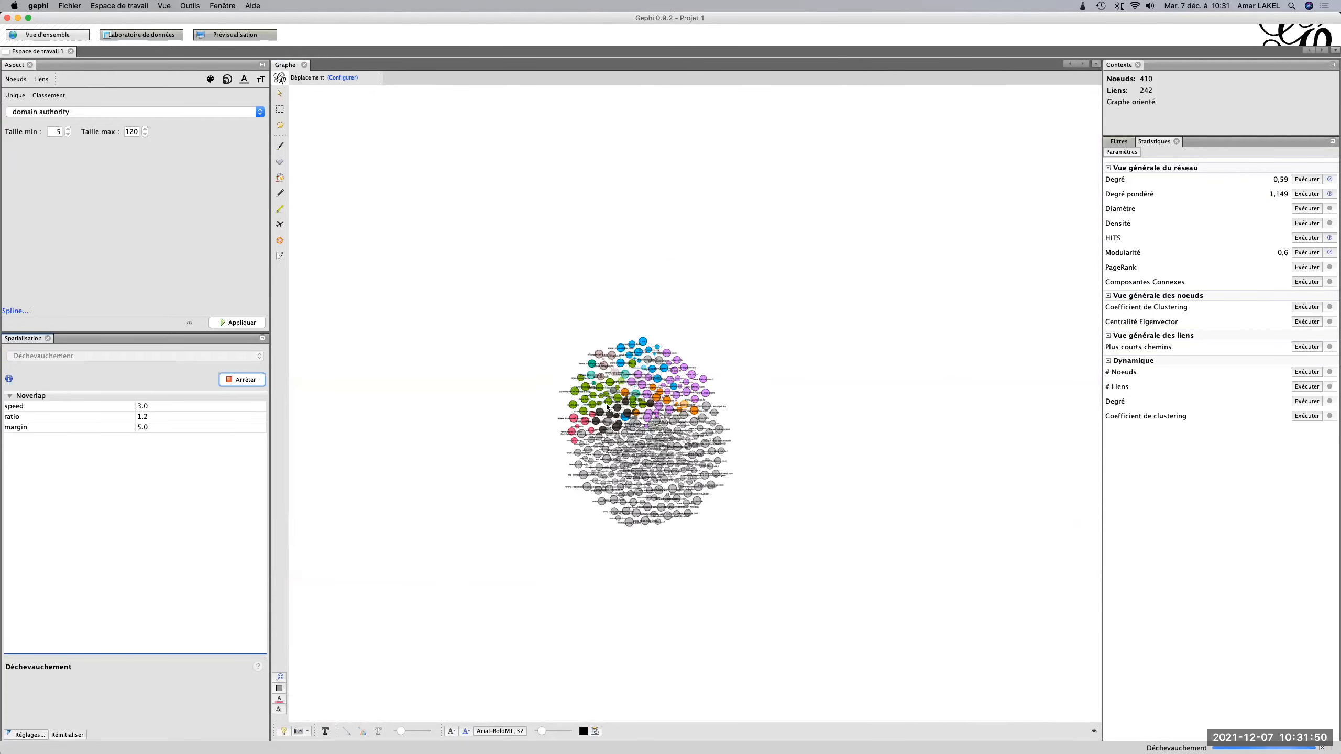
pyautogui.scroll(-6, 608, 405)
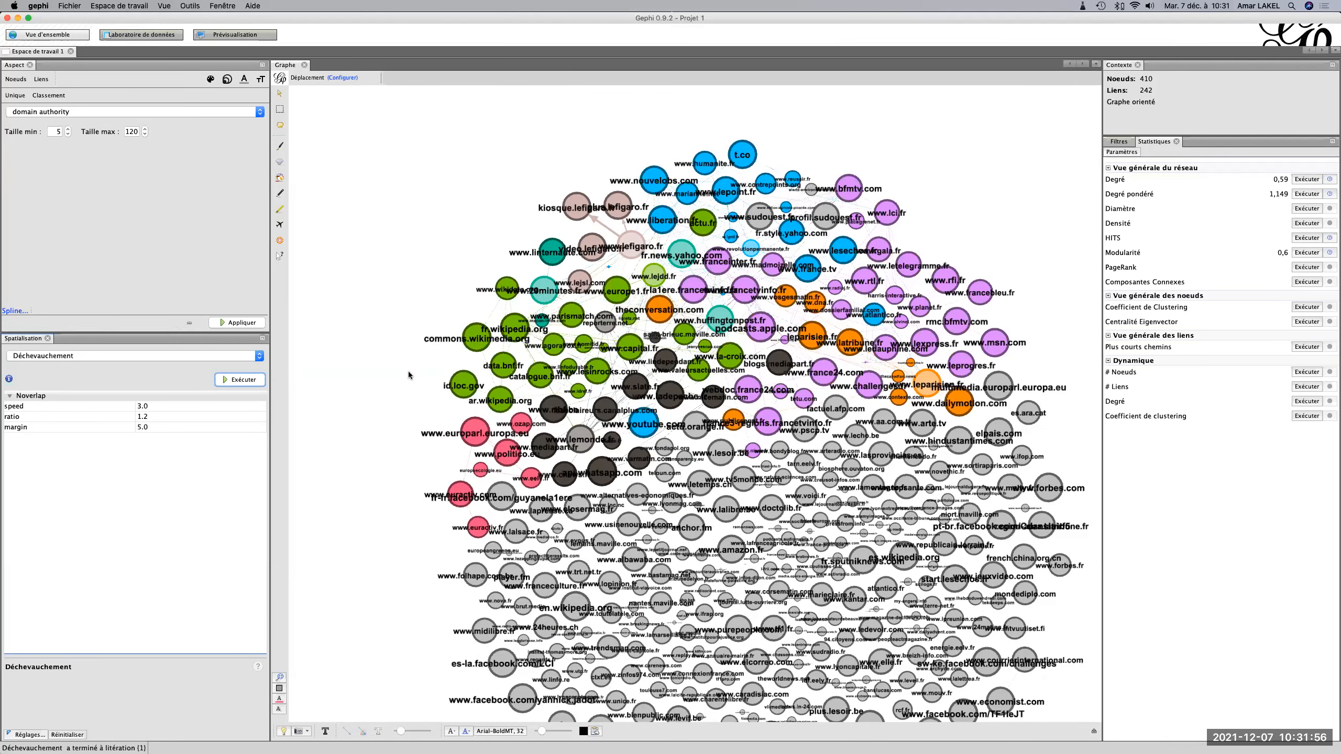
# Bend the domain authority size spline into a steep convex curve that favours the highest values, and reapply the node sizes.
pyautogui.click(11, 311)
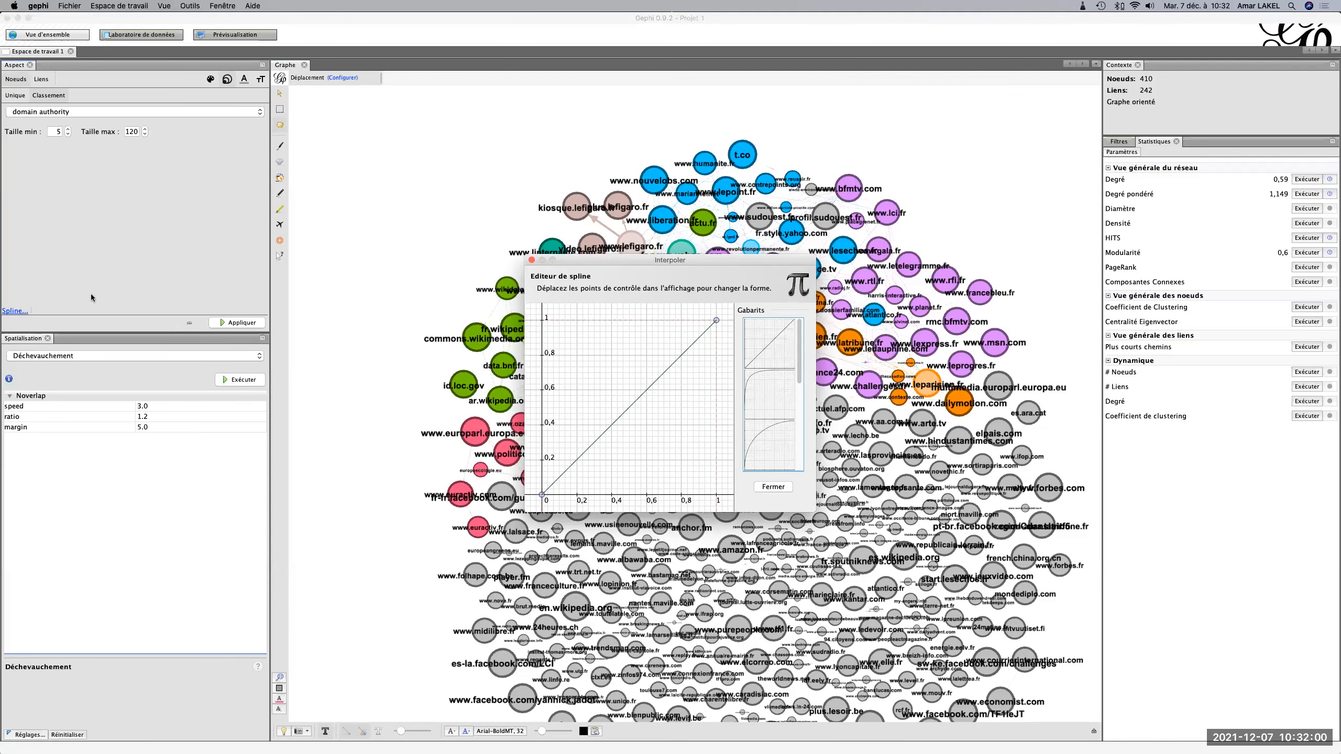
pyautogui.moveTo(716, 322); pyautogui.dragTo(750, 496)
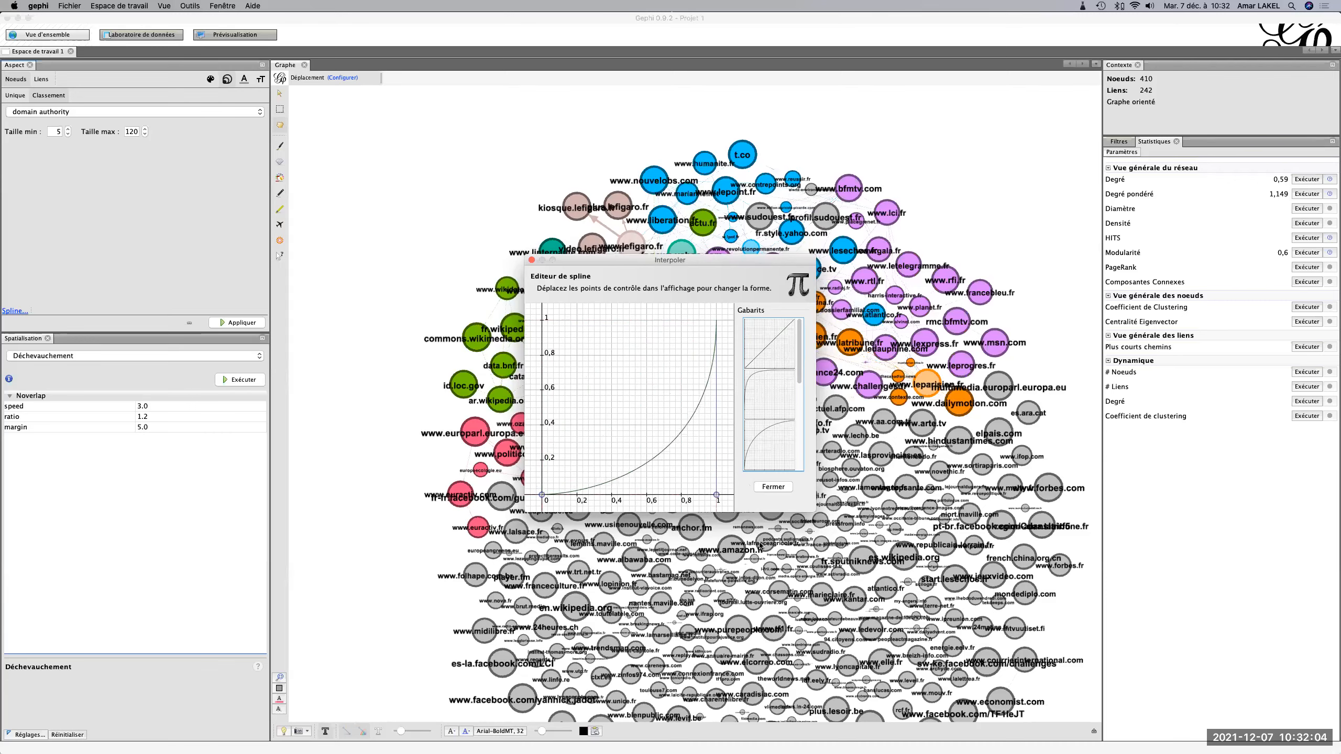
pyautogui.click(533, 261)
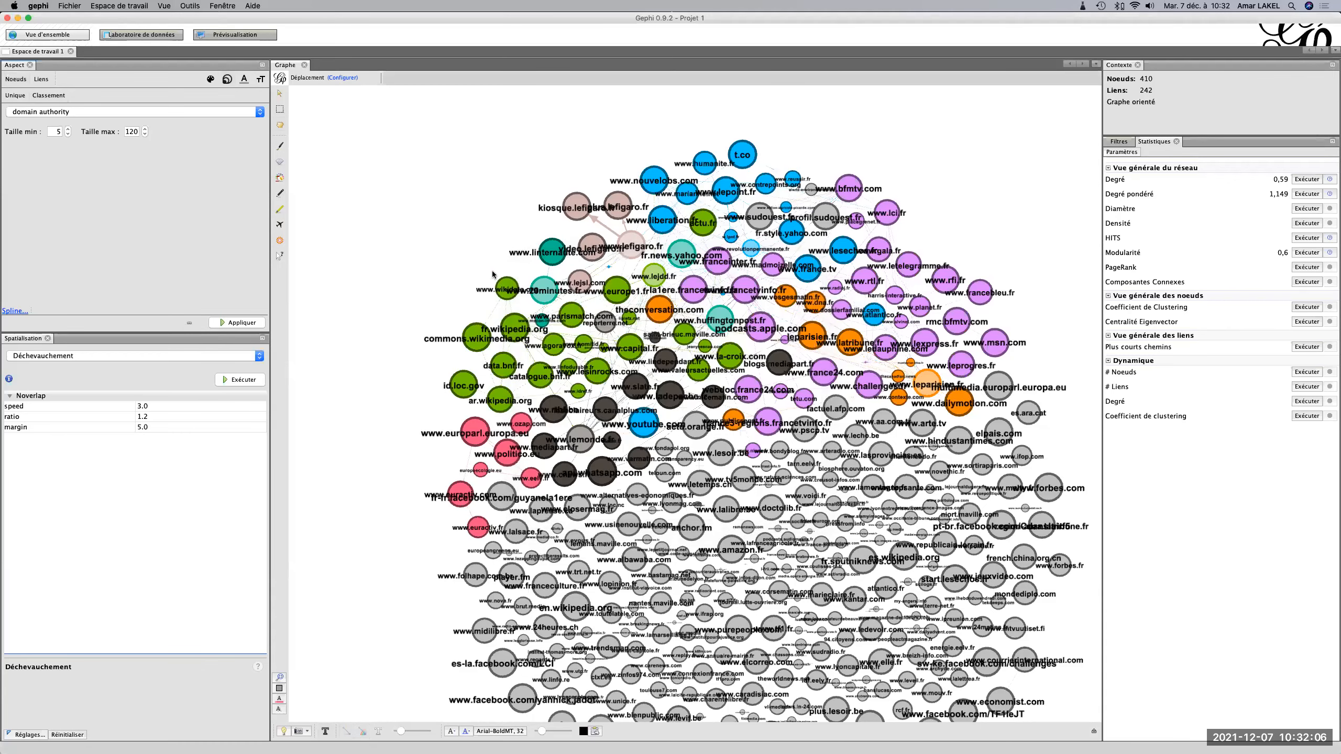
pyautogui.click(14, 311)
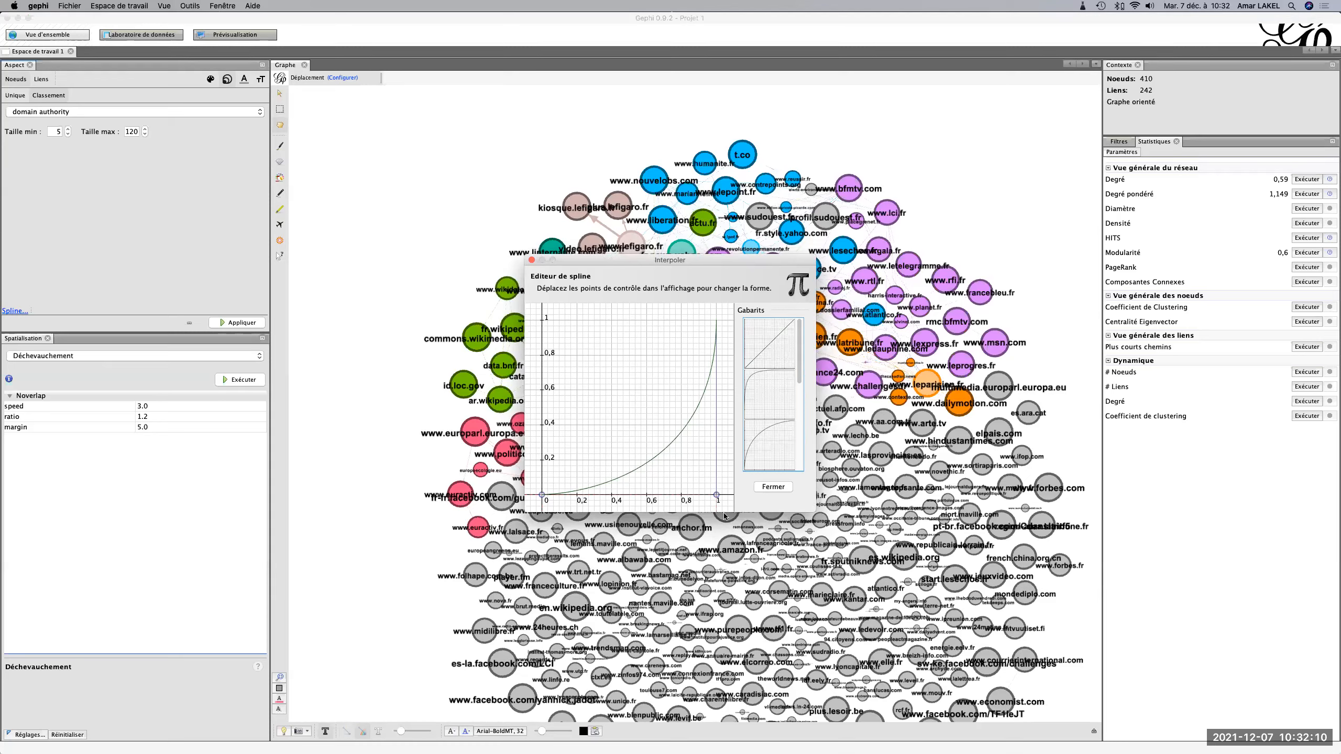
pyautogui.moveTo(717, 495)
pyautogui.mouseDown()
pyautogui.moveTo(669, 369)
pyautogui.moveTo(683, 348)
pyautogui.moveTo(727, 504)
pyautogui.mouseUp()
pyautogui.click(531, 259)
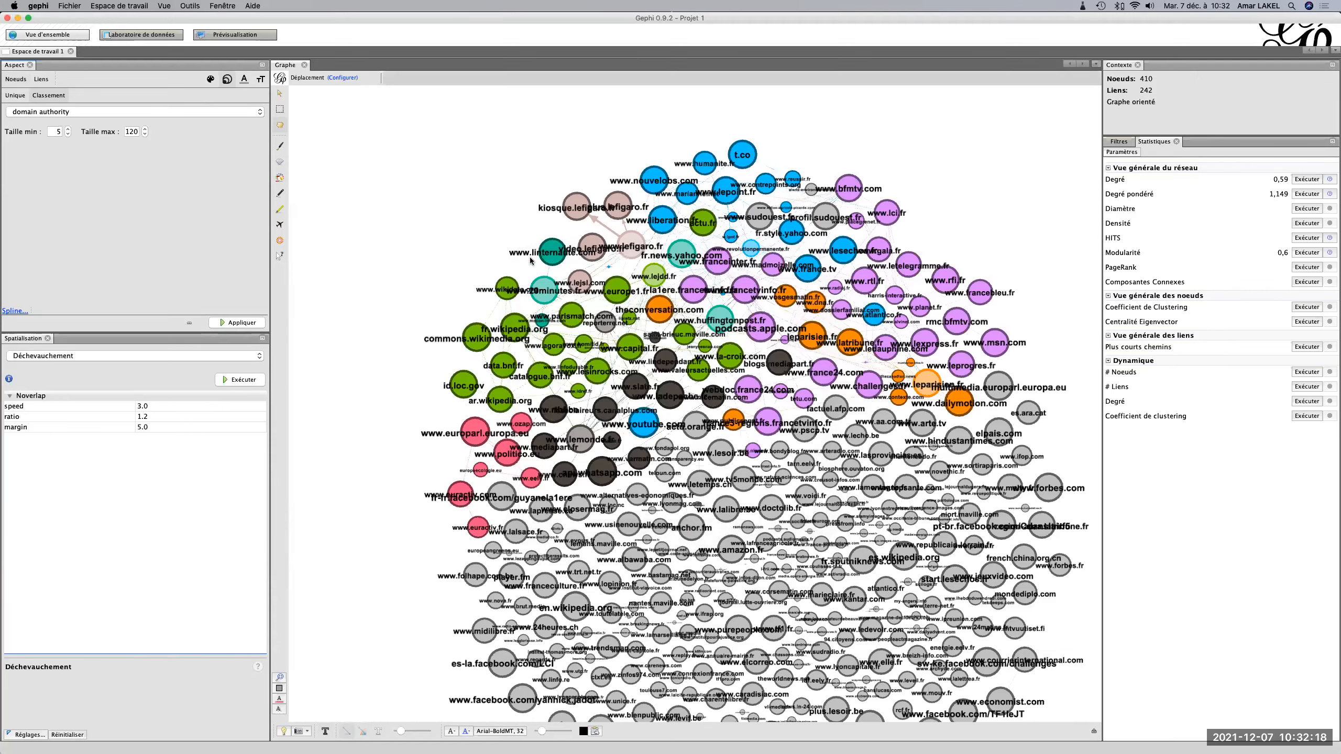
pyautogui.click(243, 323)
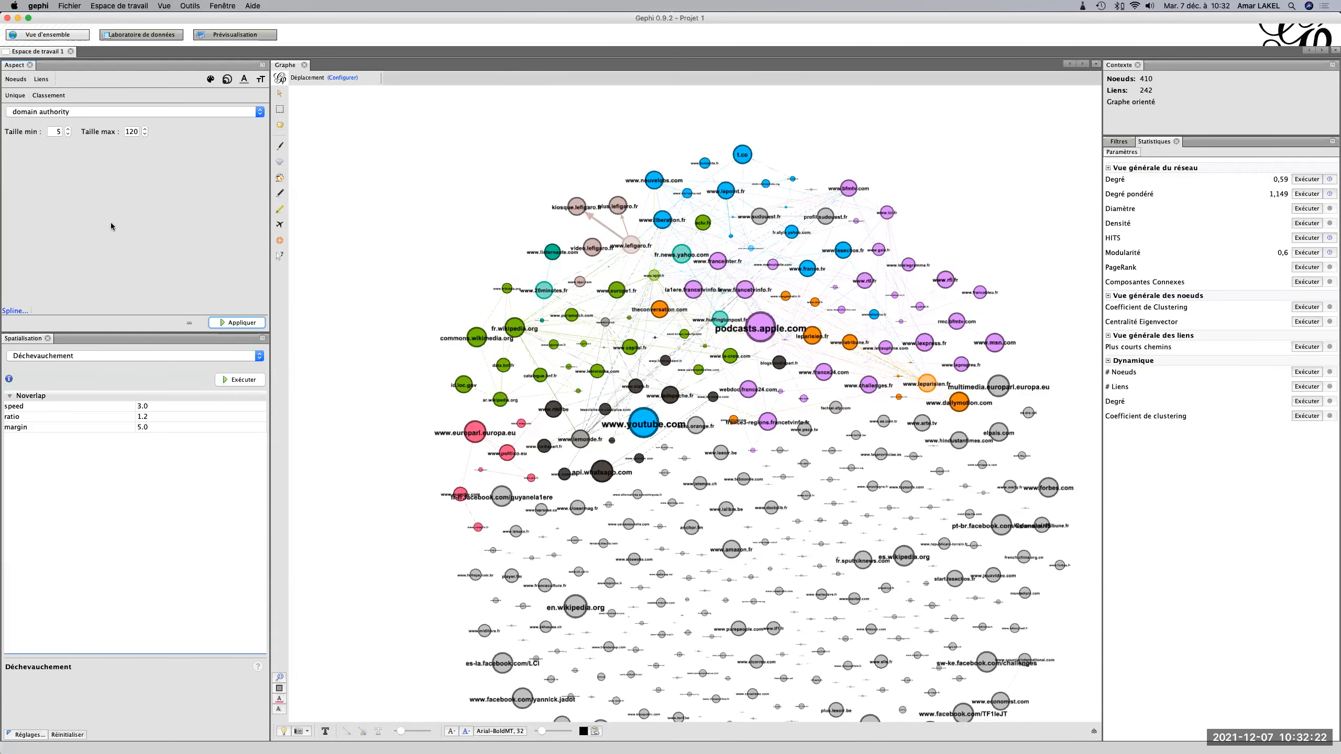
# Rank the node sizes by moz rank, from 5 to 120.
pyautogui.scroll(-3, 539, 380)
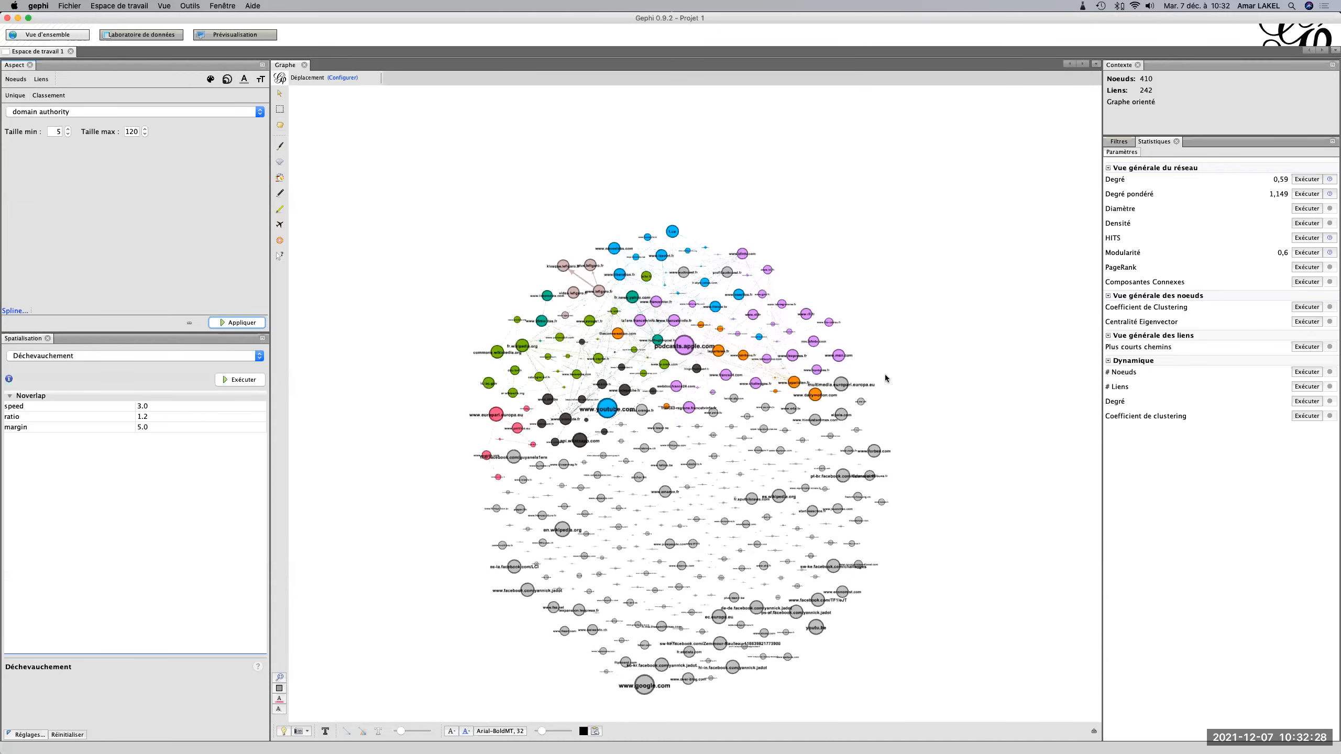
pyautogui.scroll(3, 884, 374)
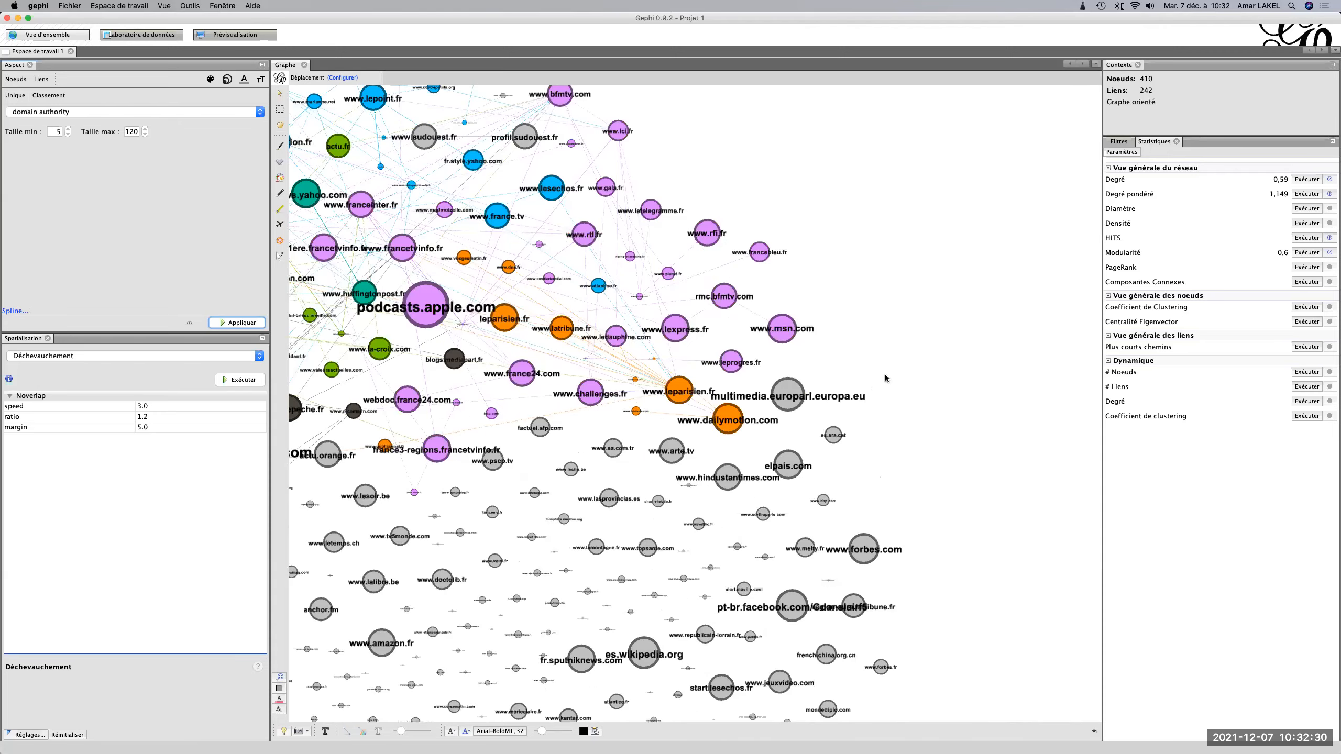
pyautogui.scroll(3, 884, 374)
pyautogui.moveTo(885, 375); pyautogui.dragTo(924, 368)
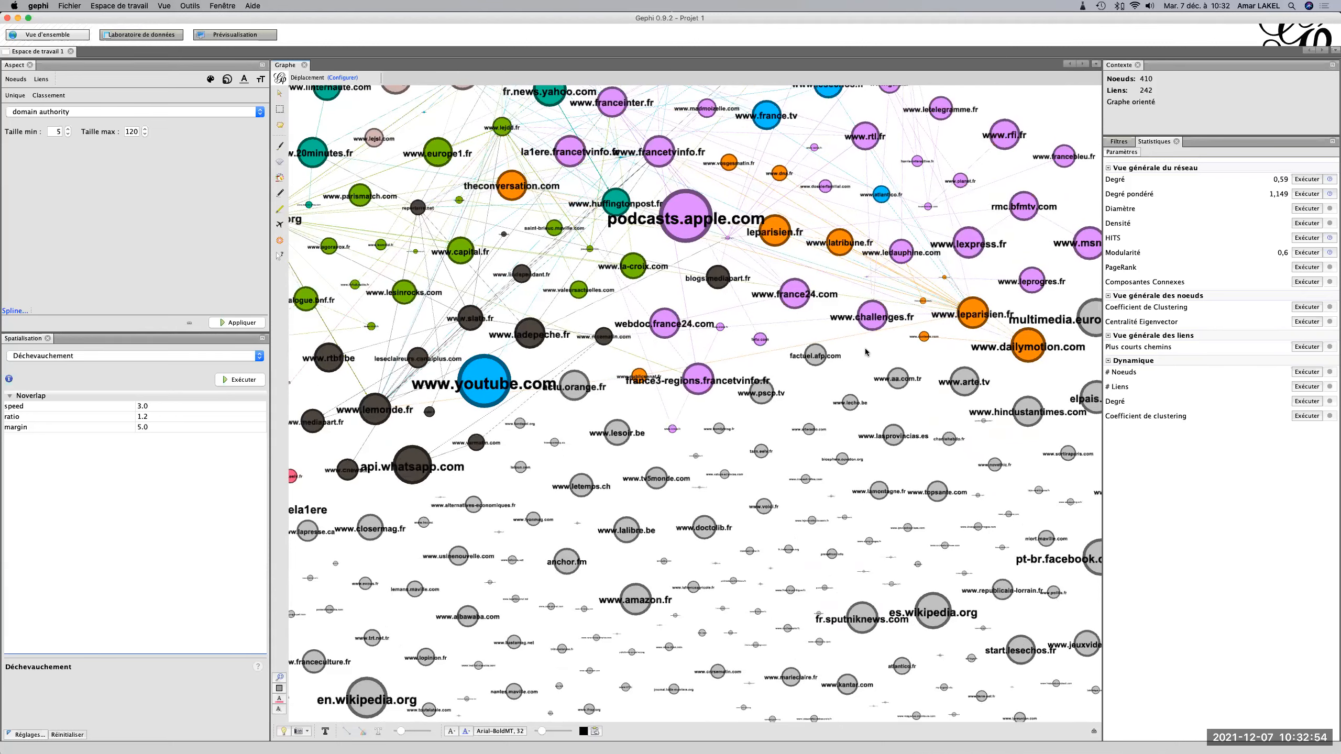
pyautogui.click(194, 112)
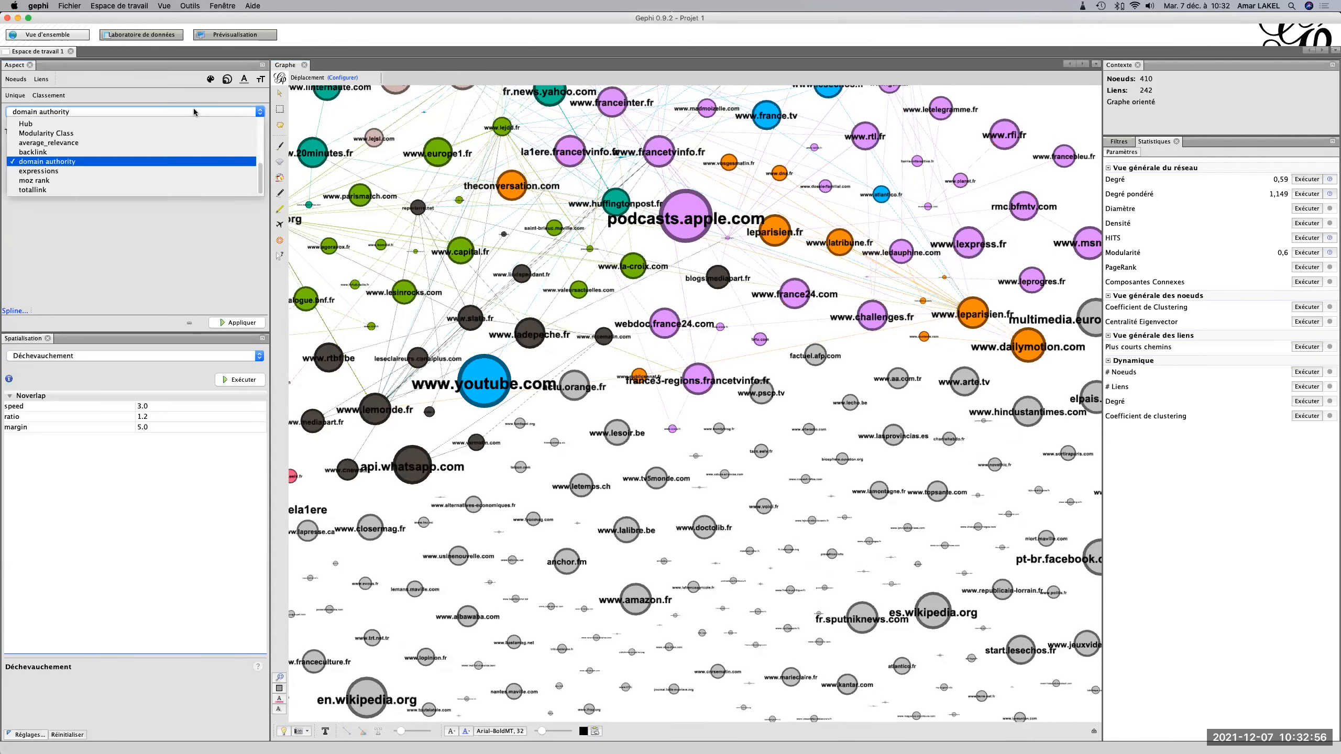
pyautogui.click(175, 181)
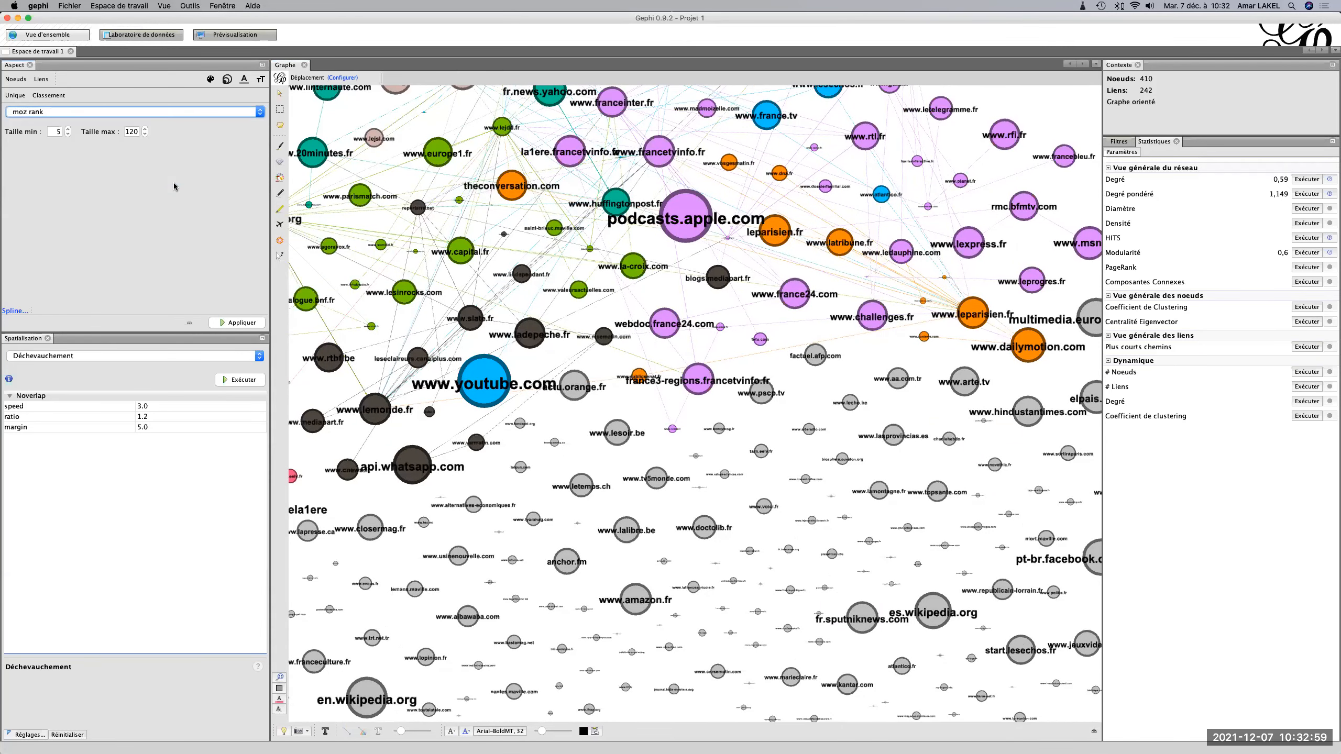
pyautogui.click(234, 326)
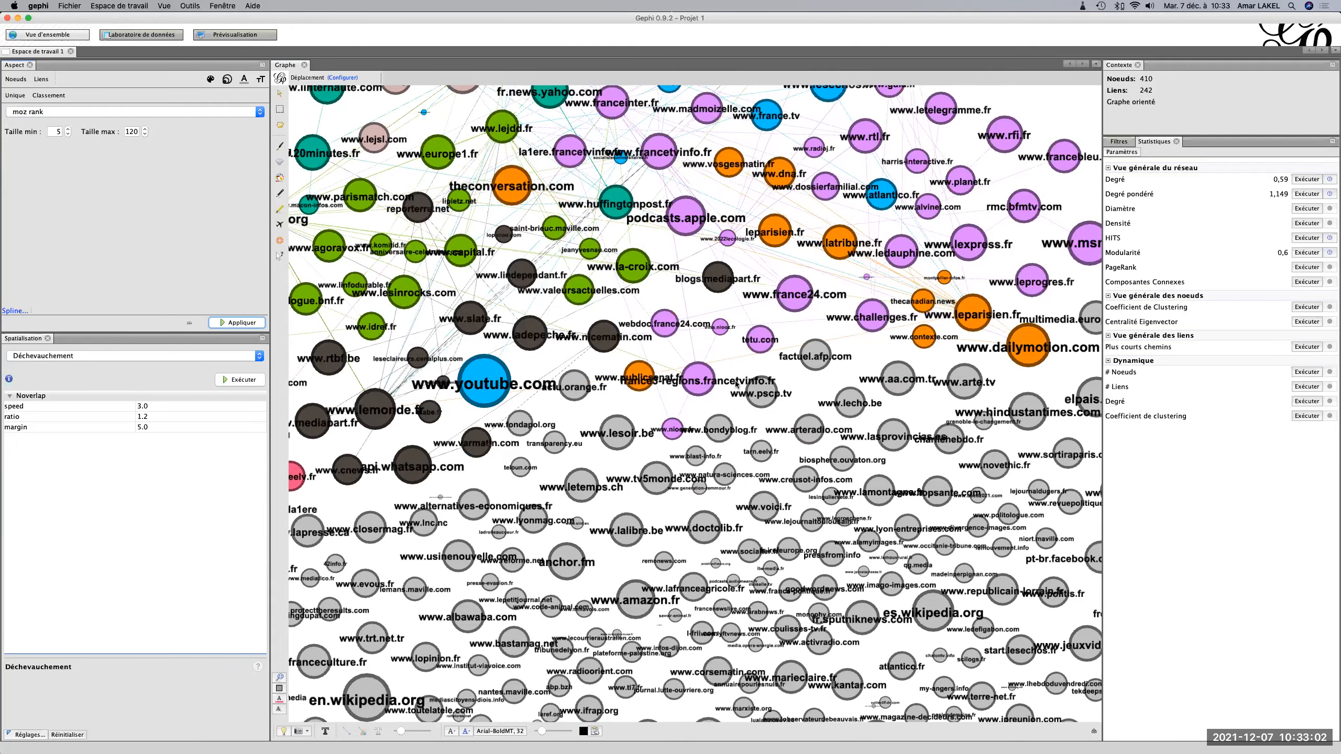
# Rank the node sizes by Authority, from 5 to 120.
pyautogui.scroll(-3, 737, 384)
pyautogui.scroll(3, 737, 384)
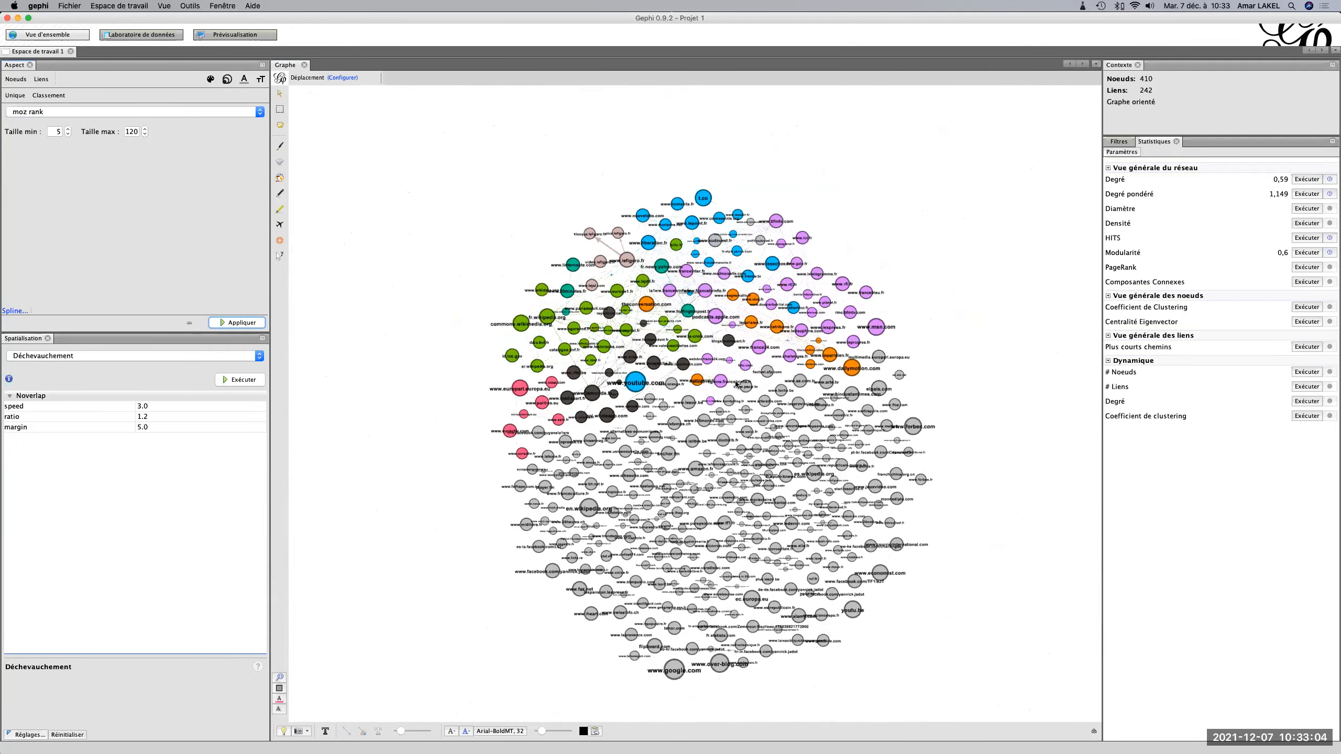
pyautogui.scroll(2, 737, 384)
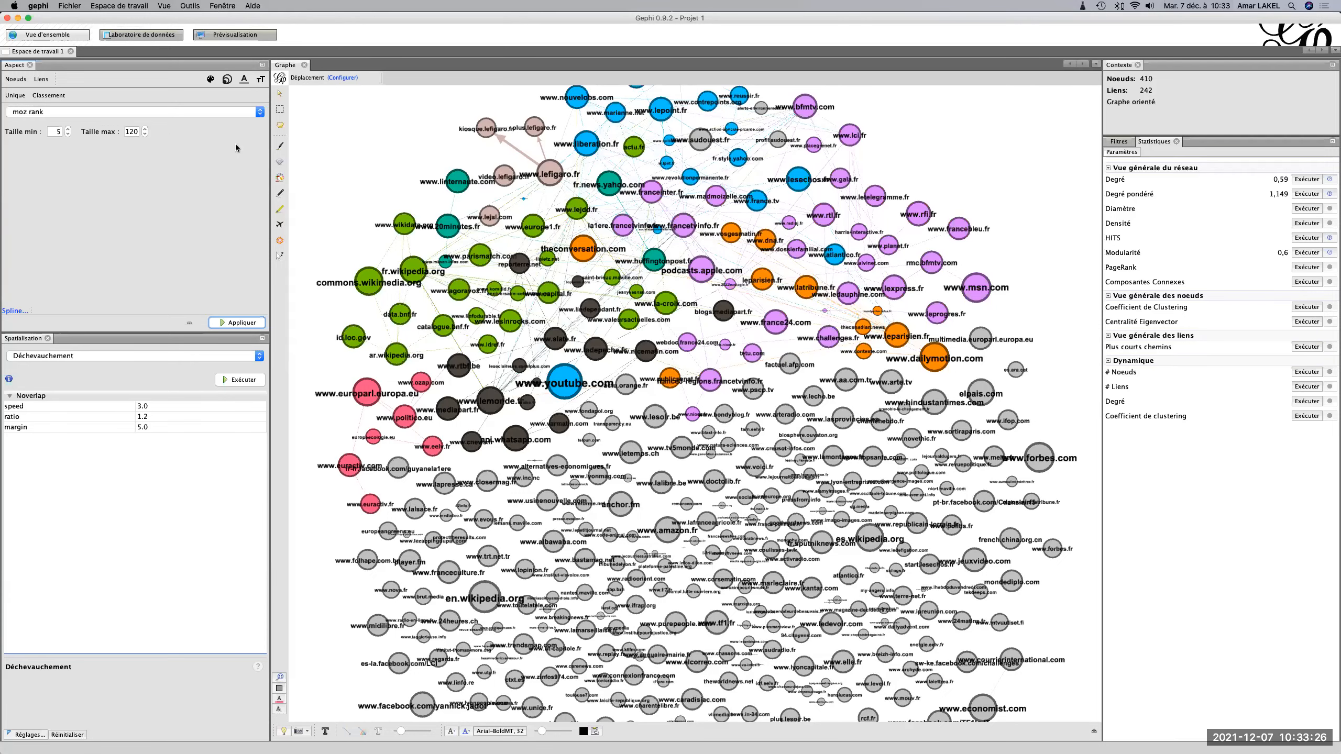
pyautogui.click(168, 110)
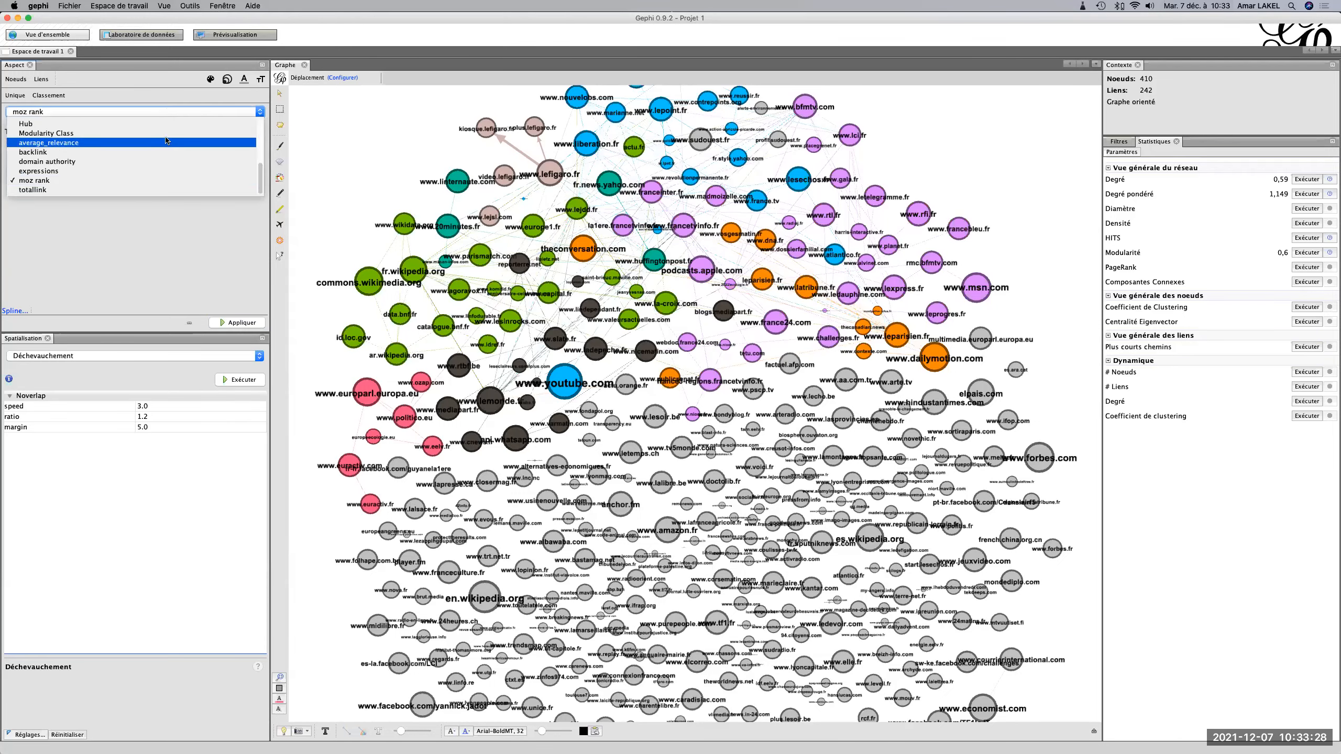
pyautogui.scroll(10, 164, 151)
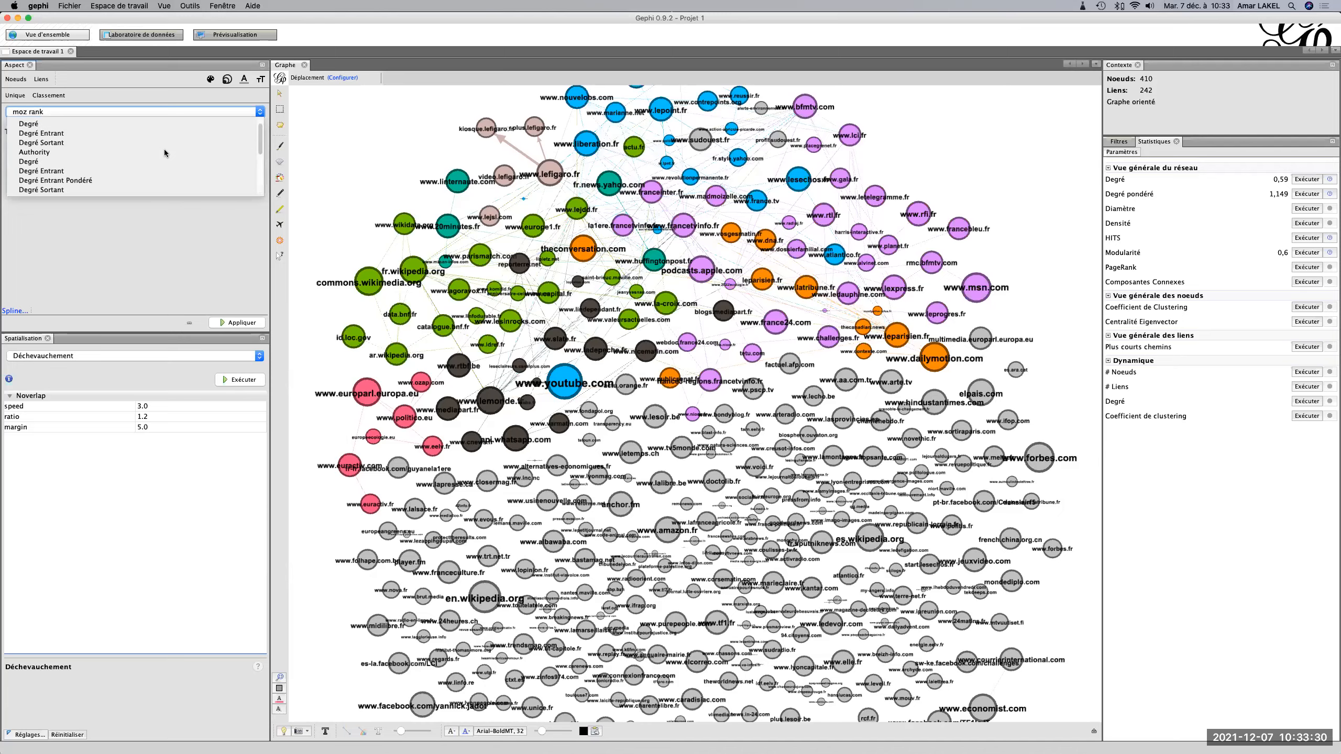
pyautogui.click(152, 153)
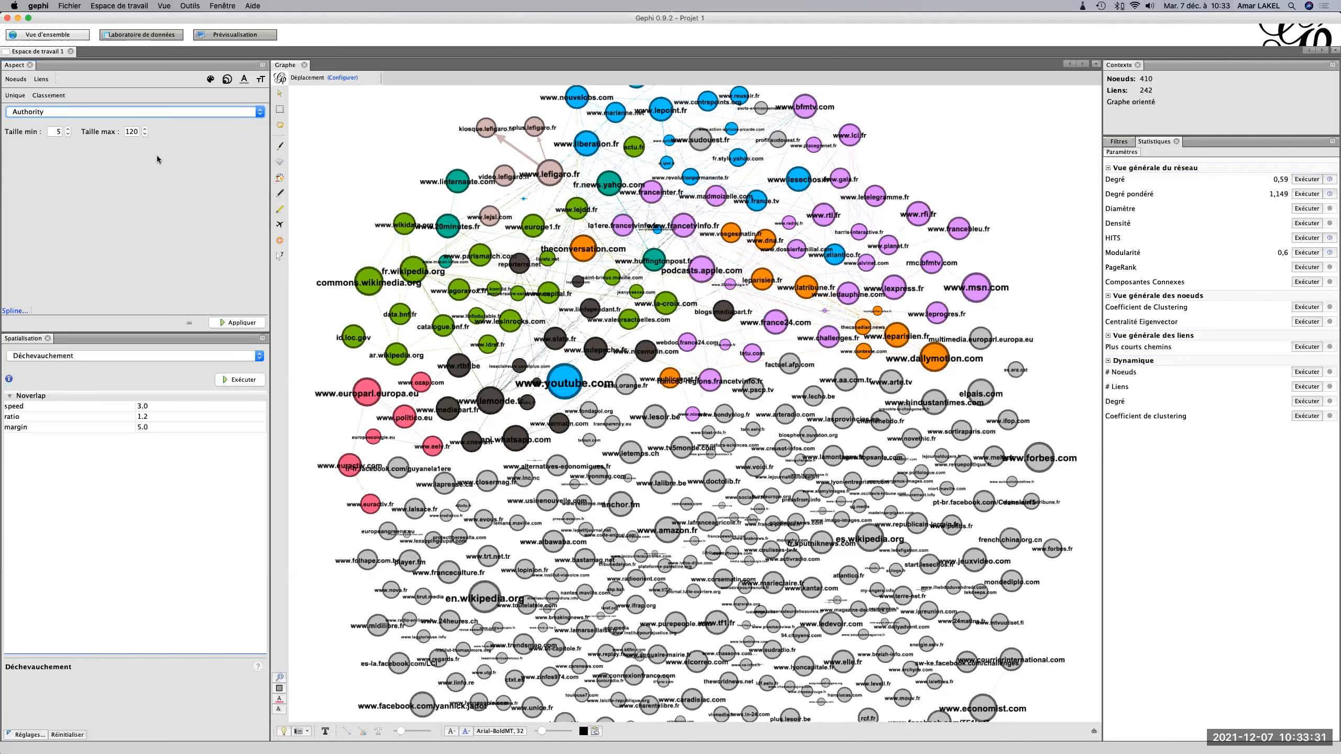
pyautogui.click(239, 326)
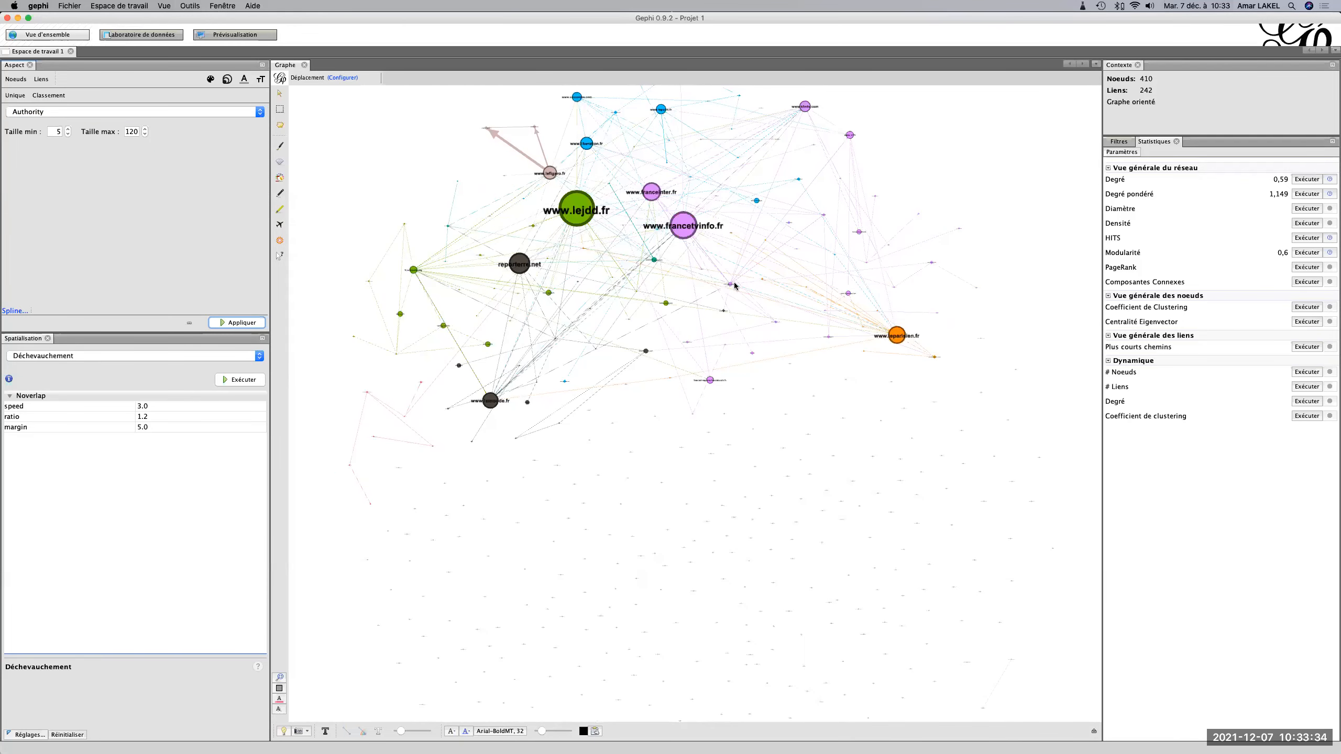
pyautogui.scroll(2, 735, 286)
pyautogui.click(14, 310)
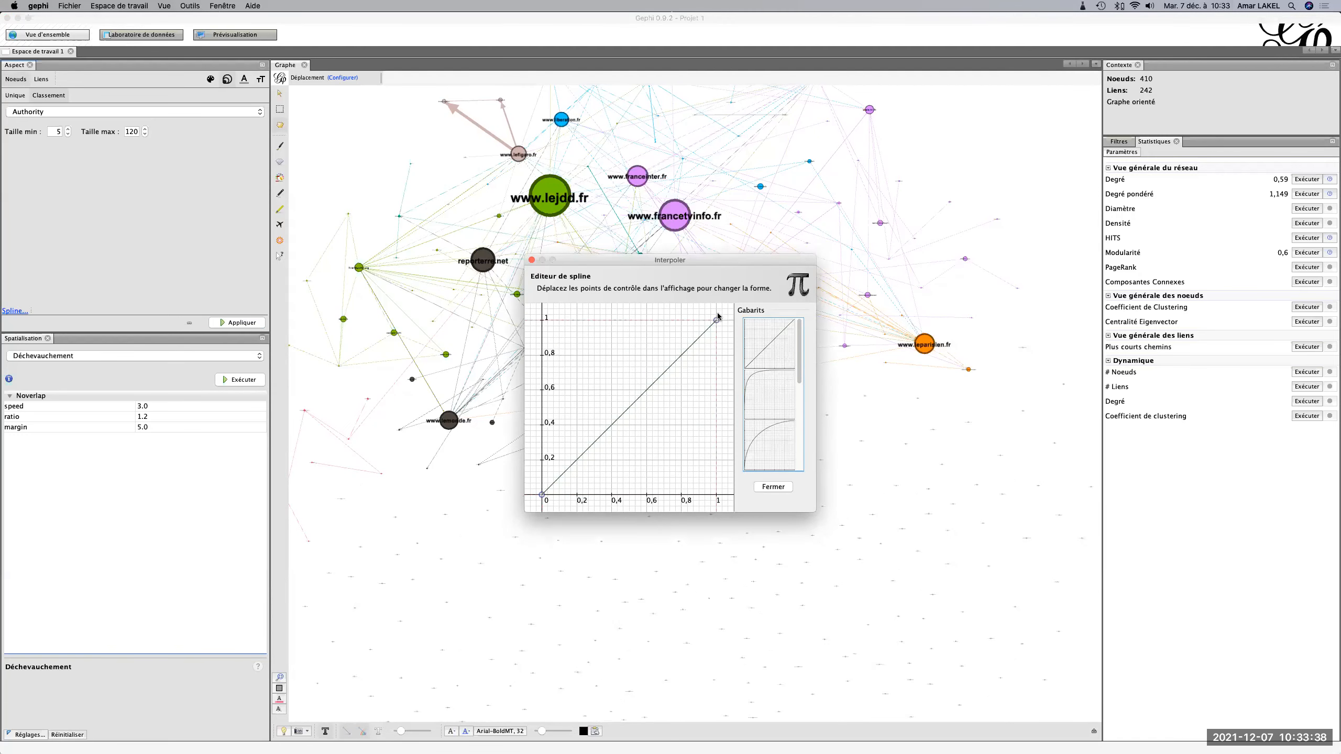
pyautogui.click(532, 261)
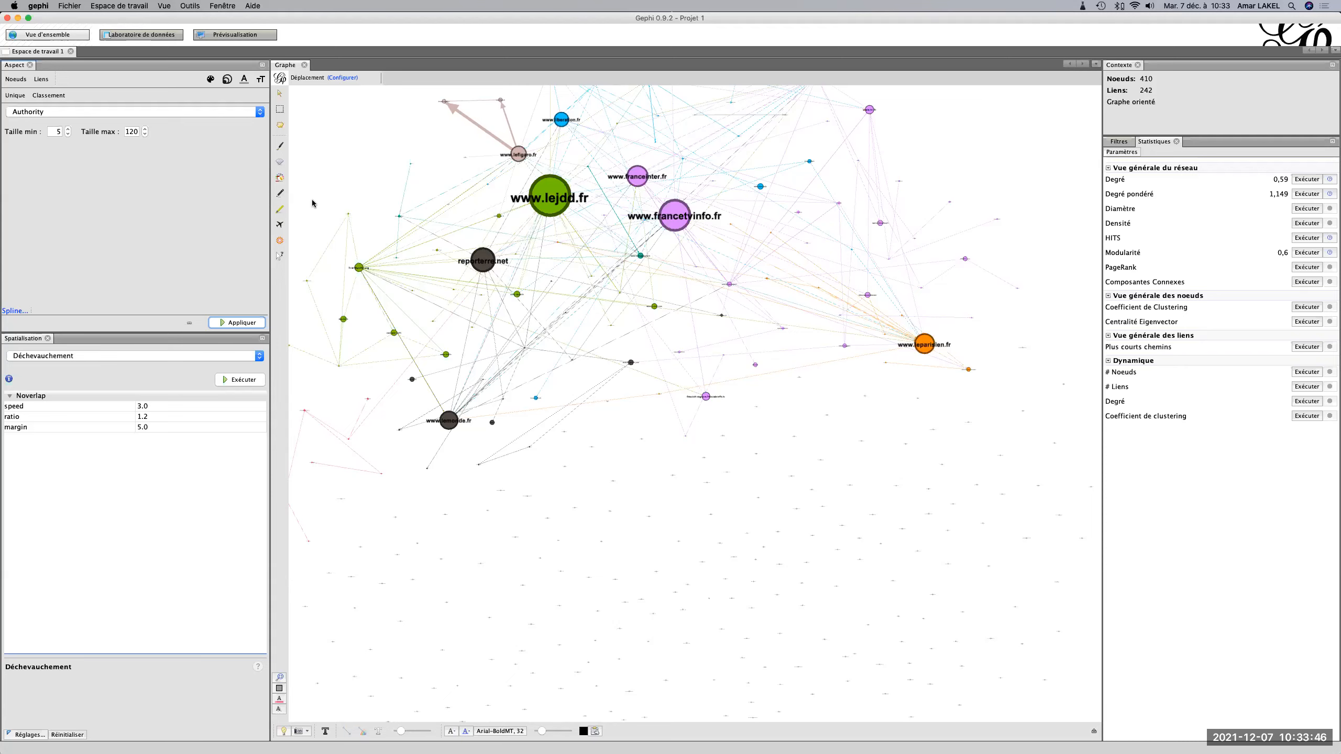
pyautogui.scroll(-10, 672, 385)
pyautogui.scroll(10, 672, 385)
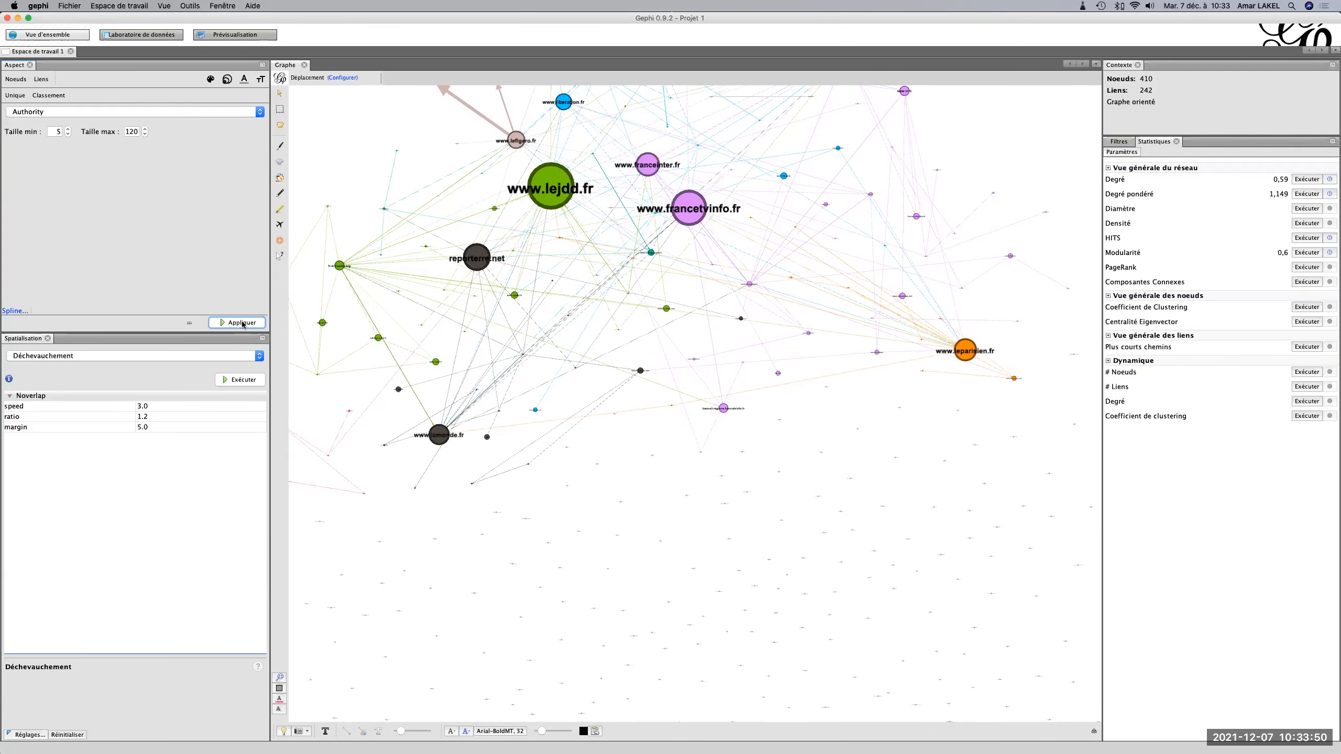
# Bend the Authority size spline into a curve that rises steeply at low values, and reapply the node sizes.
pyautogui.click(13, 311)
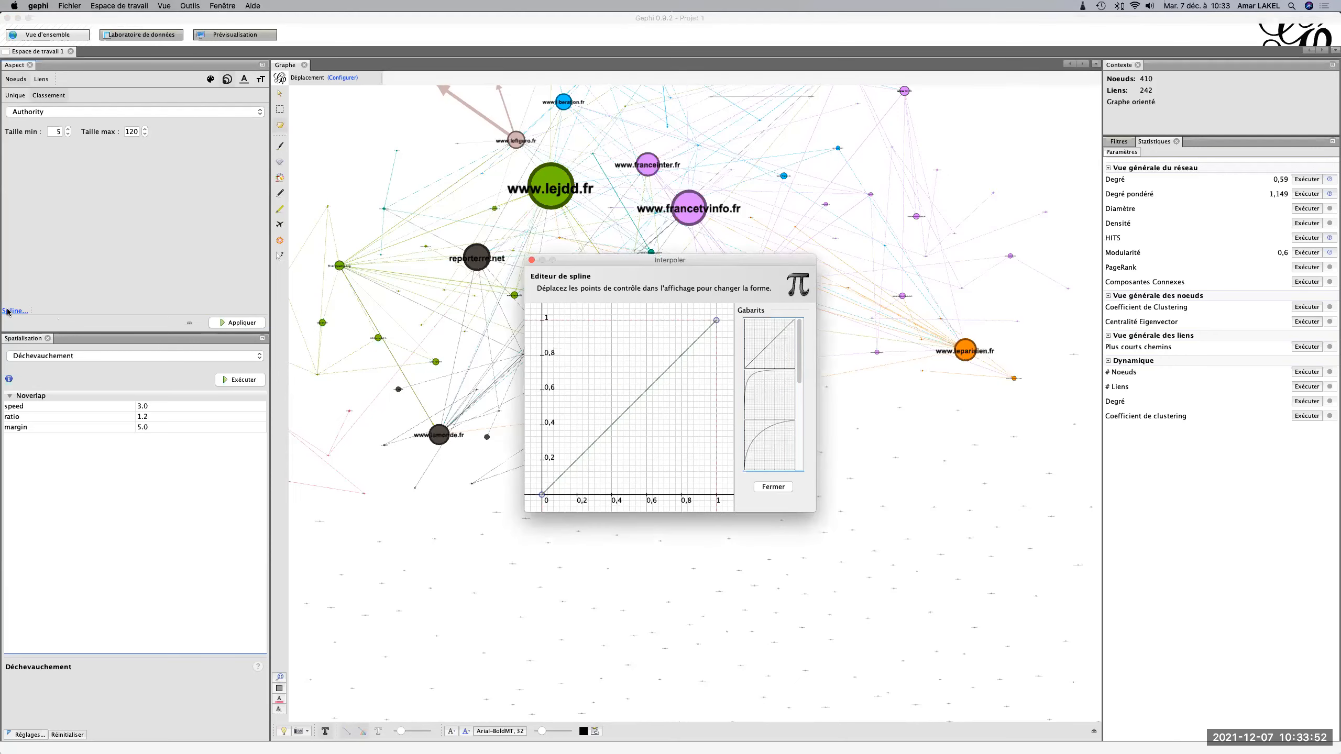
pyautogui.moveTo(717, 320); pyautogui.dragTo(506, 308)
pyautogui.click(532, 260)
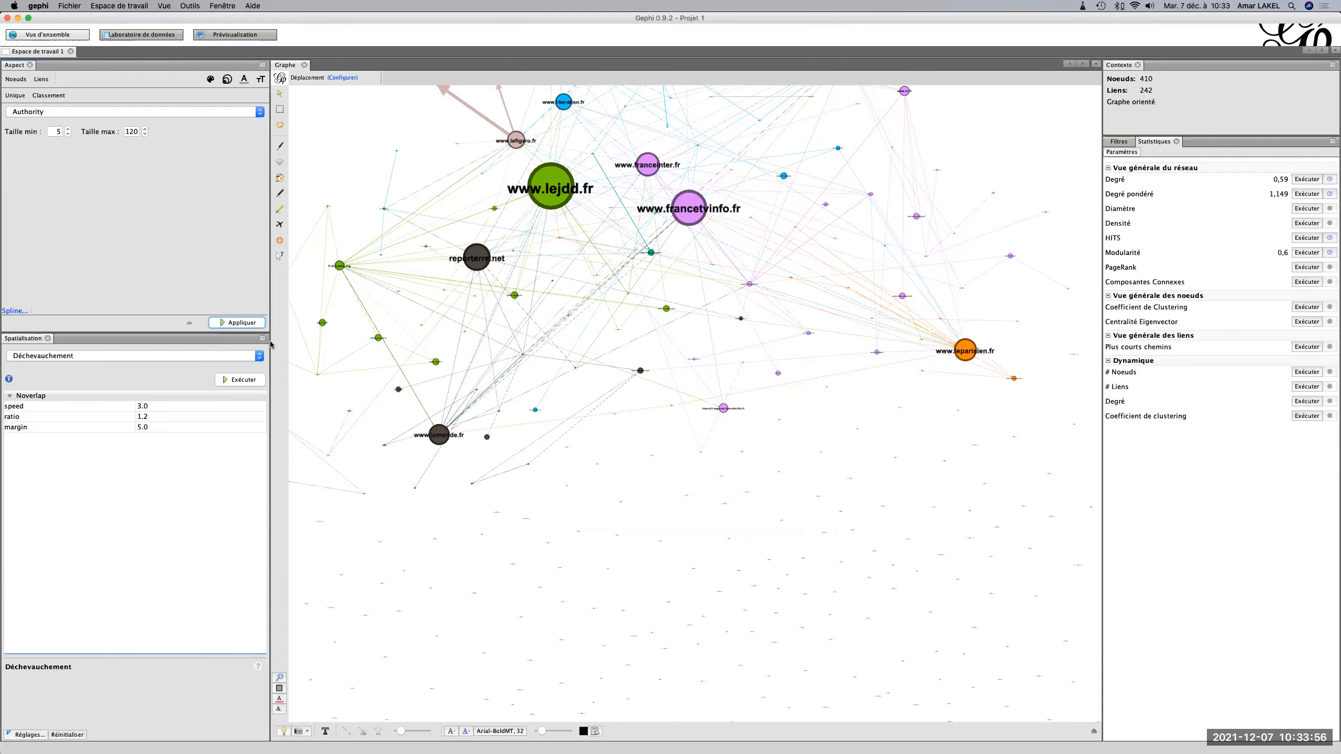
pyautogui.click(246, 324)
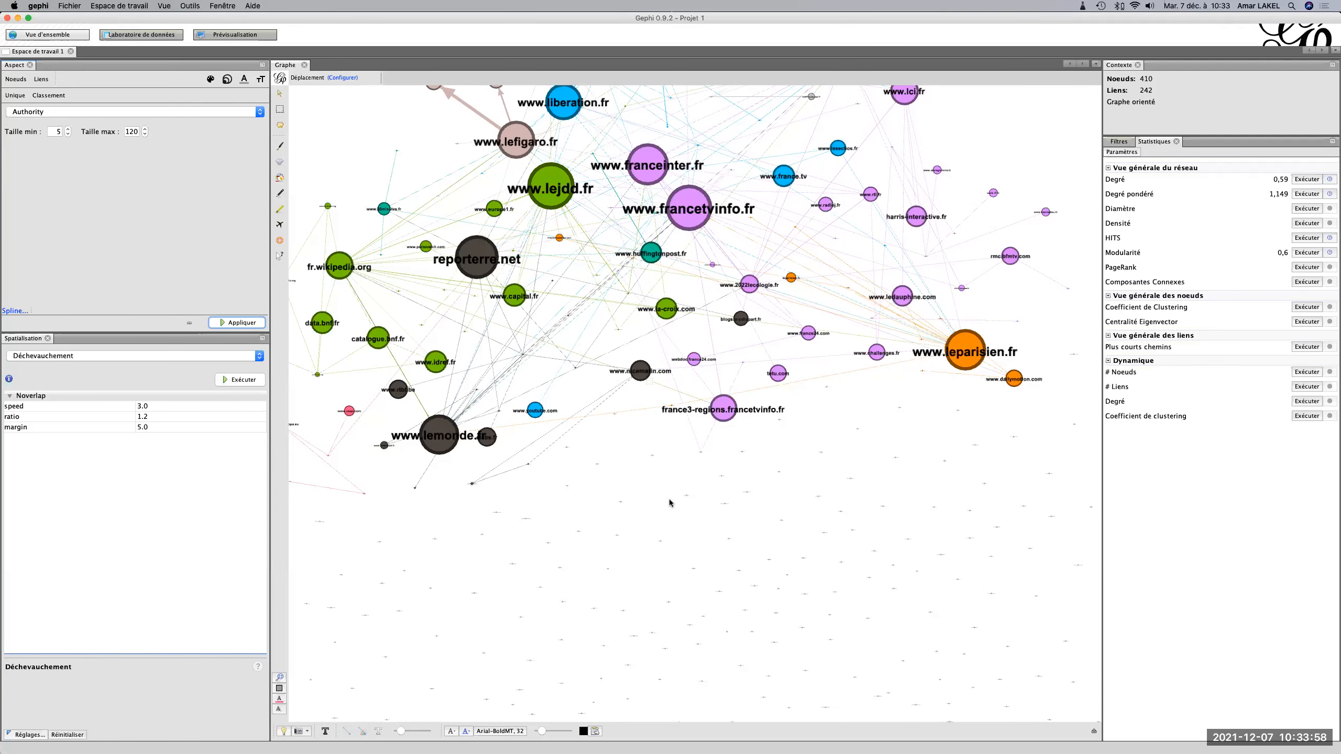
pyautogui.scroll(-5, 669, 499)
pyautogui.scroll(2, 669, 499)
pyautogui.scroll(-2, 669, 499)
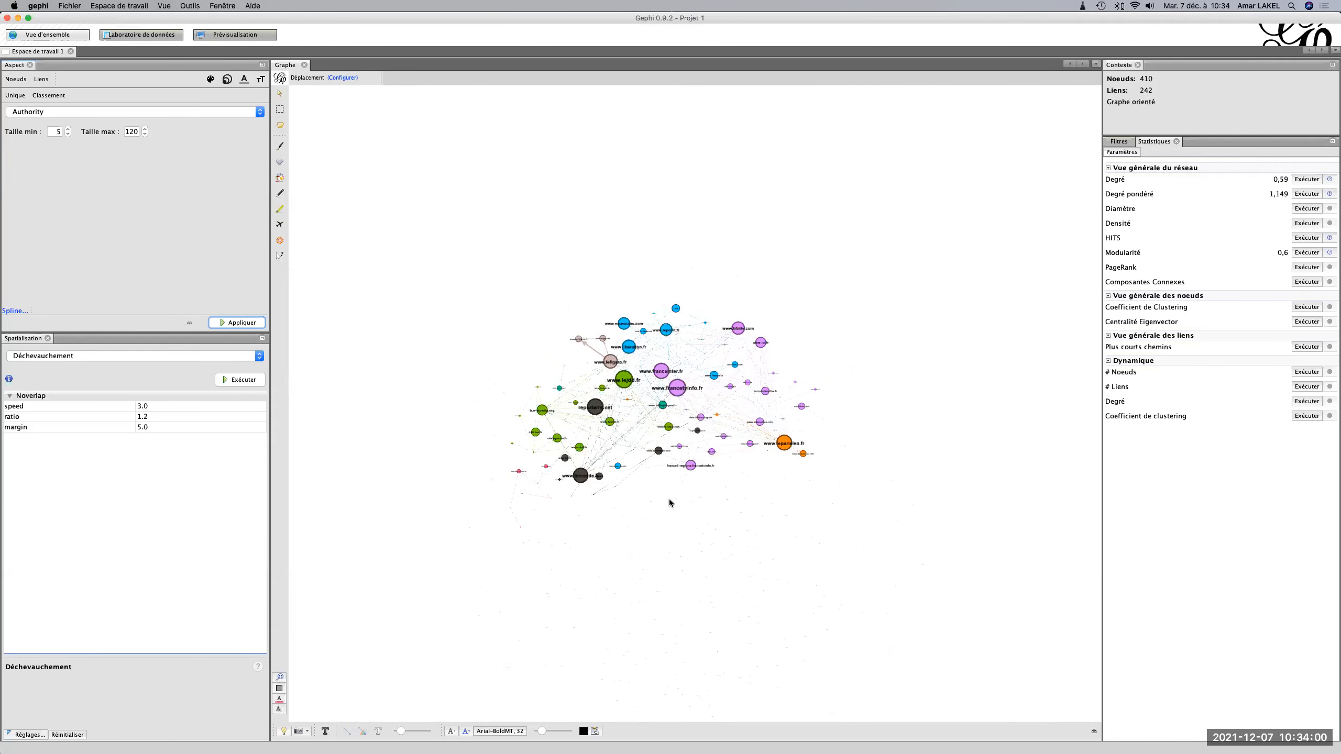
# Run the Force Atlas layout on the graph with its default parameters.
pyautogui.click(216, 354)
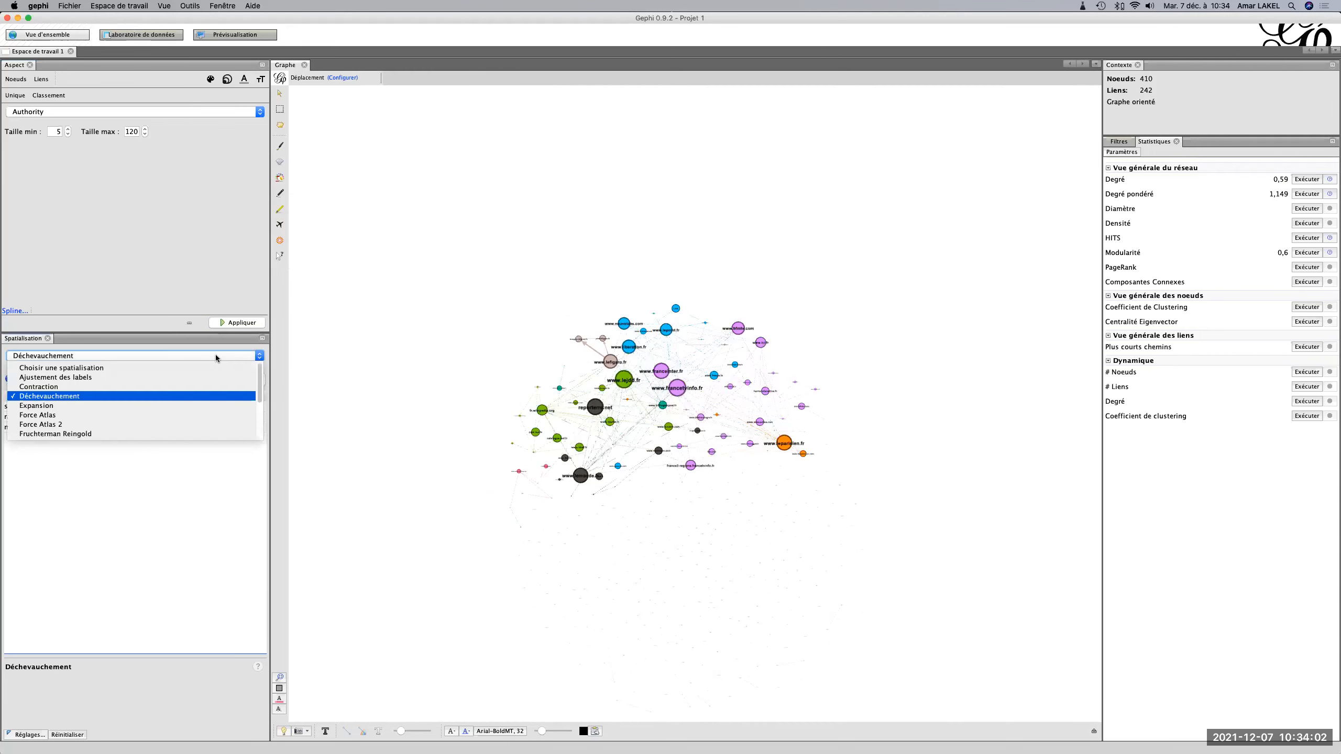
pyautogui.click(153, 416)
pyautogui.click(244, 380)
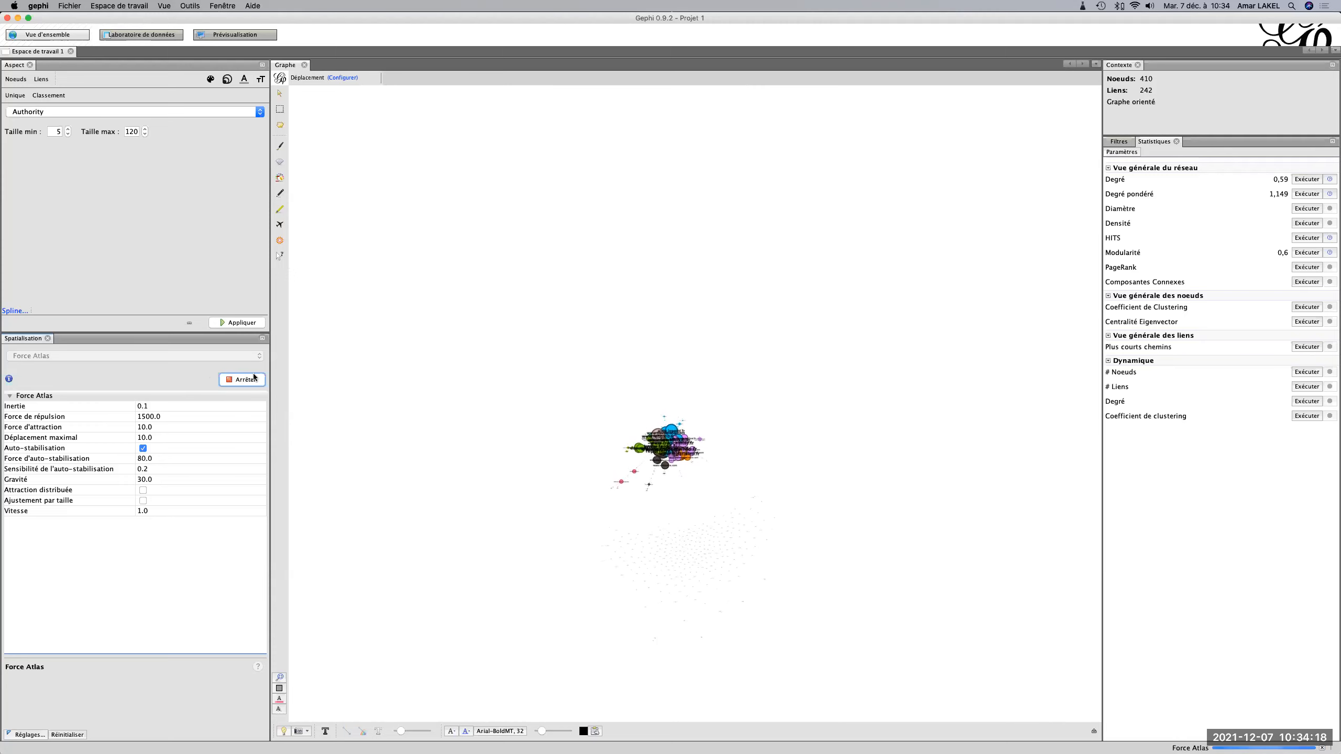
pyautogui.scroll(5, 670, 453)
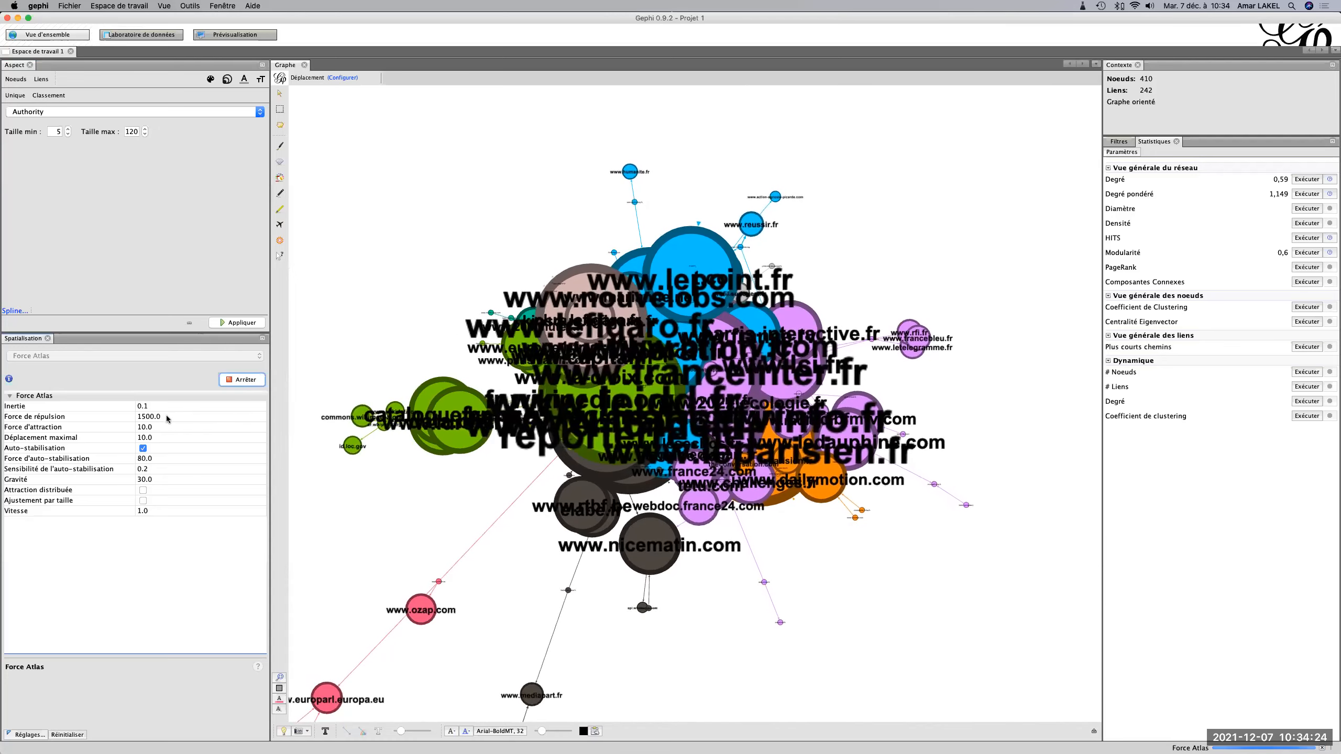
# Set the Force Atlas repulsion strength (Force de répulsion) to 2000.0 while the layout runs.
pyautogui.click(137, 417)
pyautogui.click(143, 417)
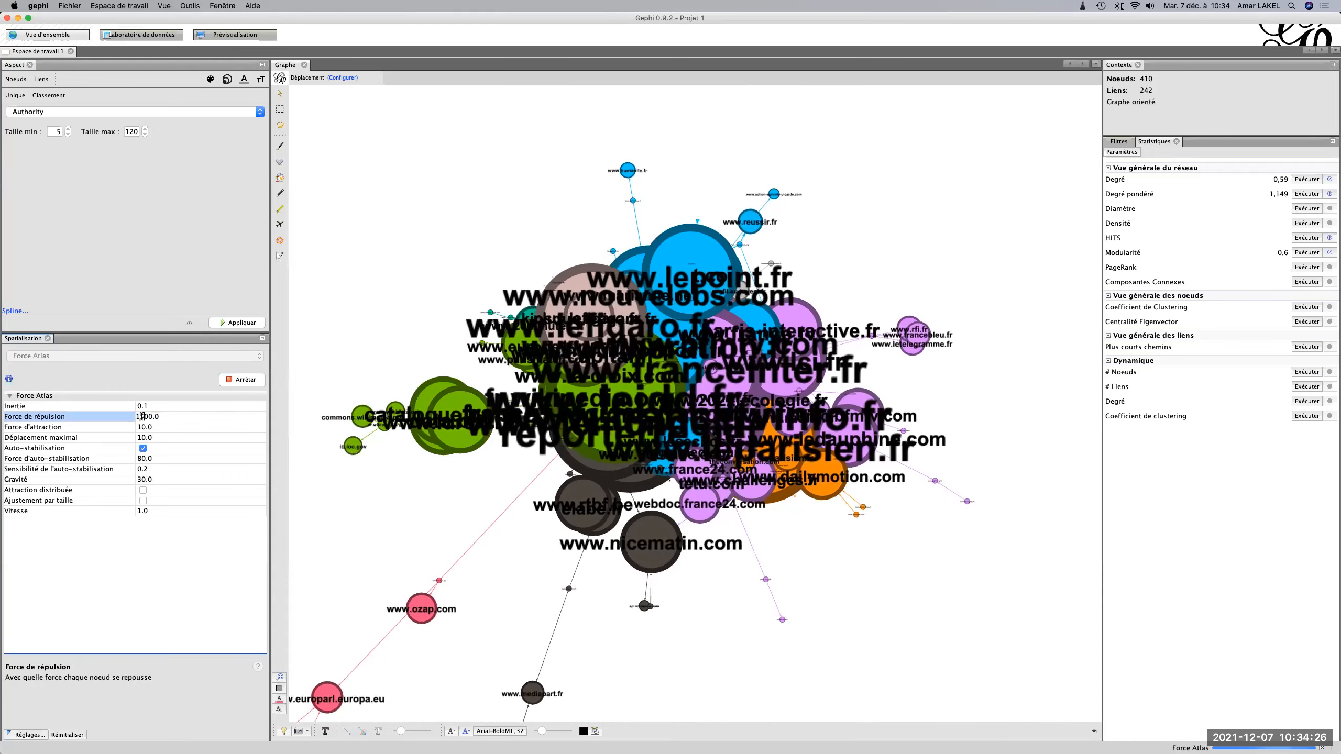
pyautogui.press('BackSpace')
pyautogui.press('BackSpace')
pyautogui.write('20')
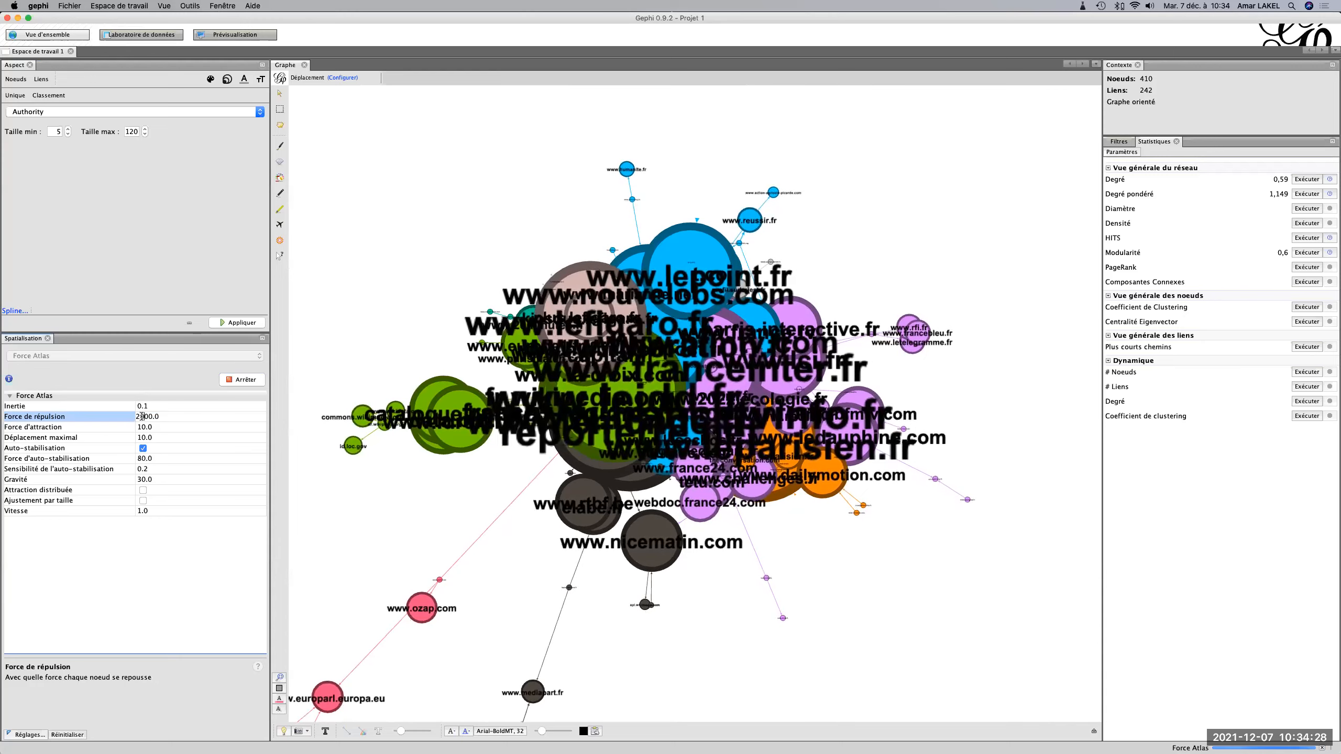
pyautogui.press('Return')
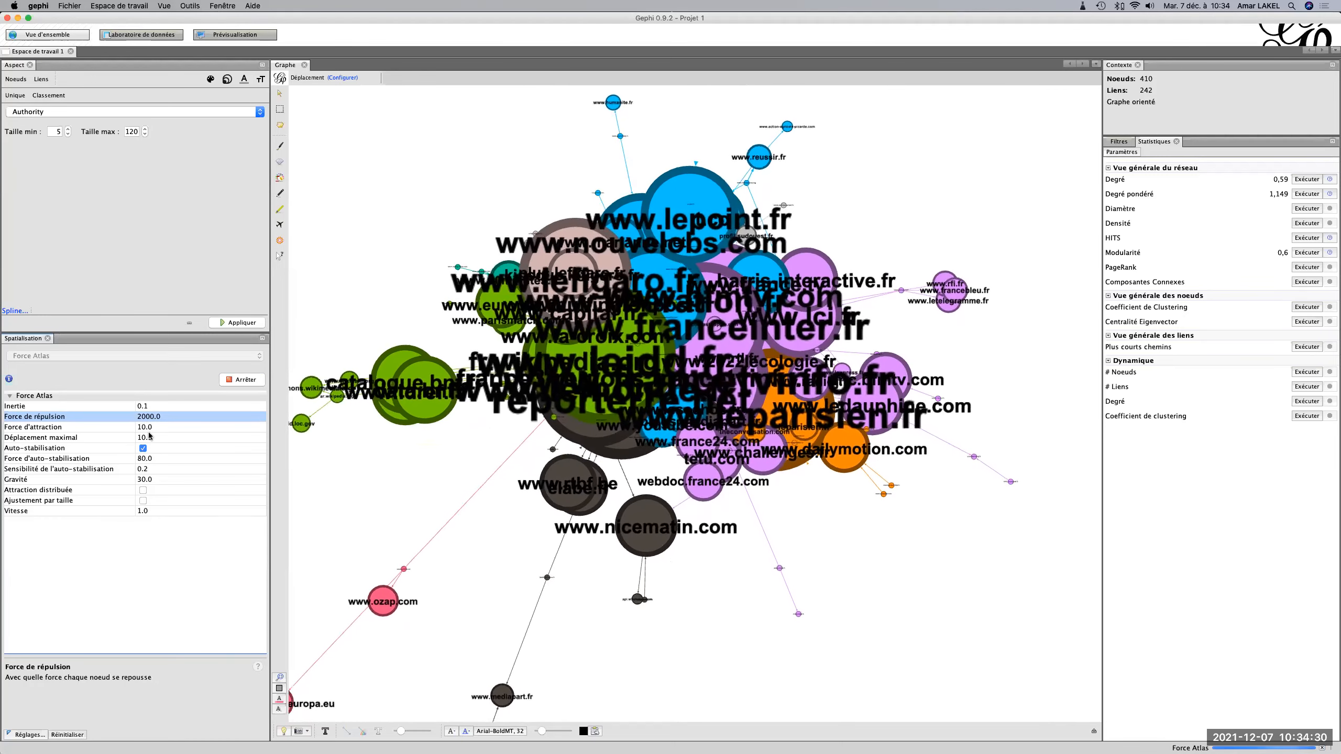
# Set the Force Atlas attraction strength (Force d'attraction) to 2.0 to spread the clusters apart.
pyautogui.click(144, 428)
pyautogui.click(144, 428)
pyautogui.press('BackSpace')
pyautogui.press('BackSpace')
pyautogui.write('2')
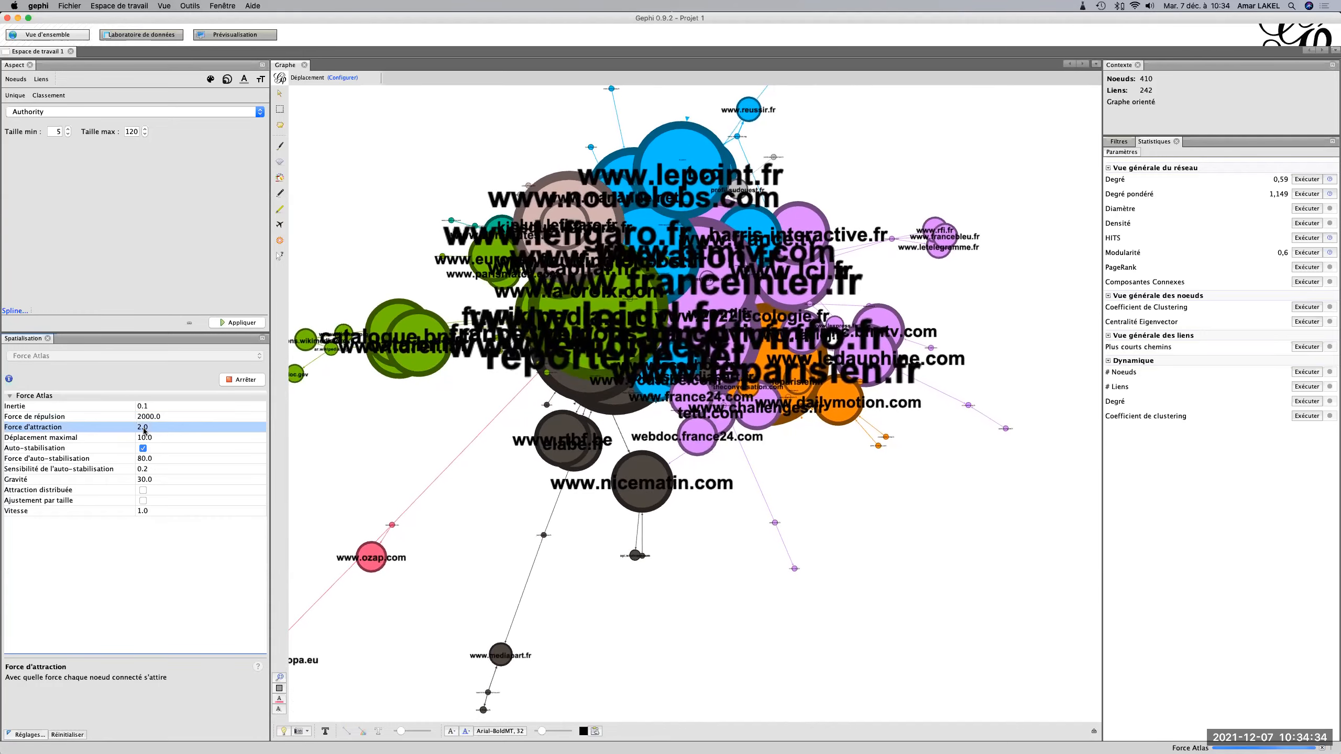
pyautogui.press('Return')
pyautogui.scroll(-10, 445, 453)
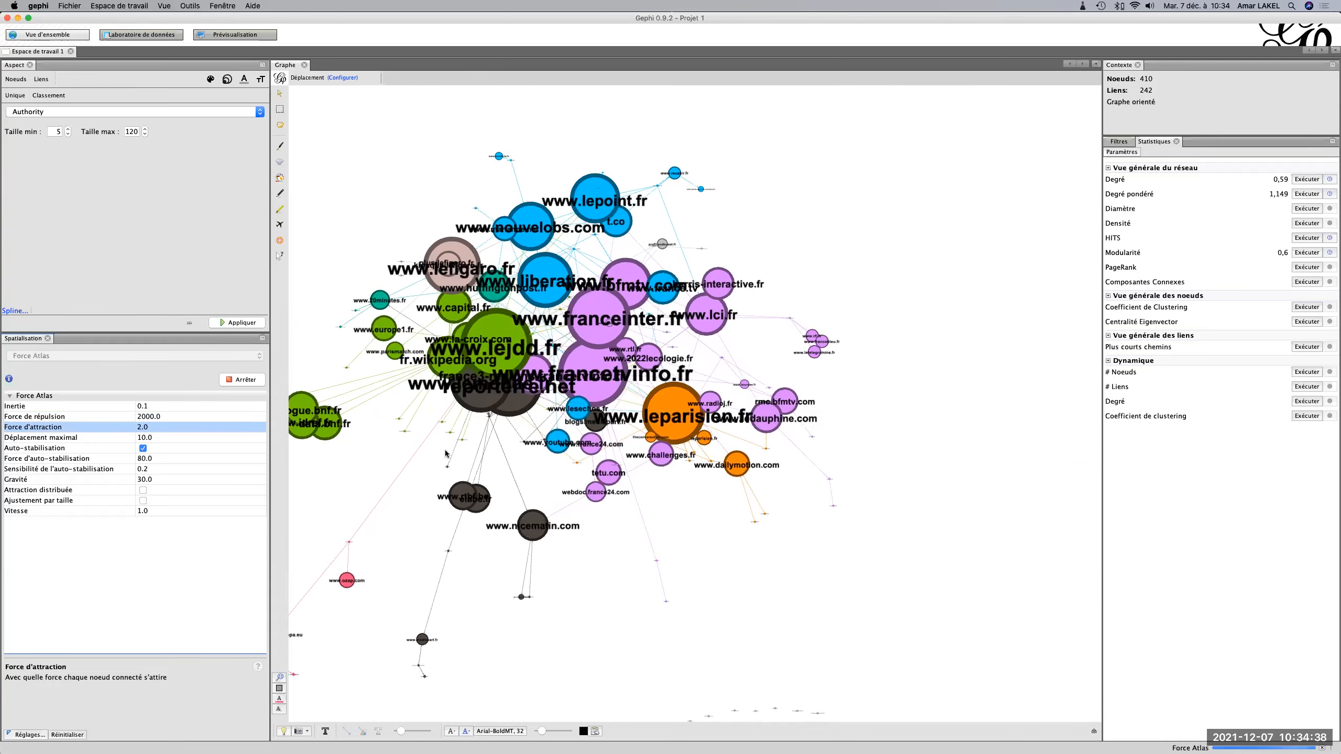
pyautogui.moveTo(585, 581)
pyautogui.mouseDown()
pyautogui.moveTo(616, 578)
pyautogui.moveTo(606, 584)
pyautogui.mouseUp()
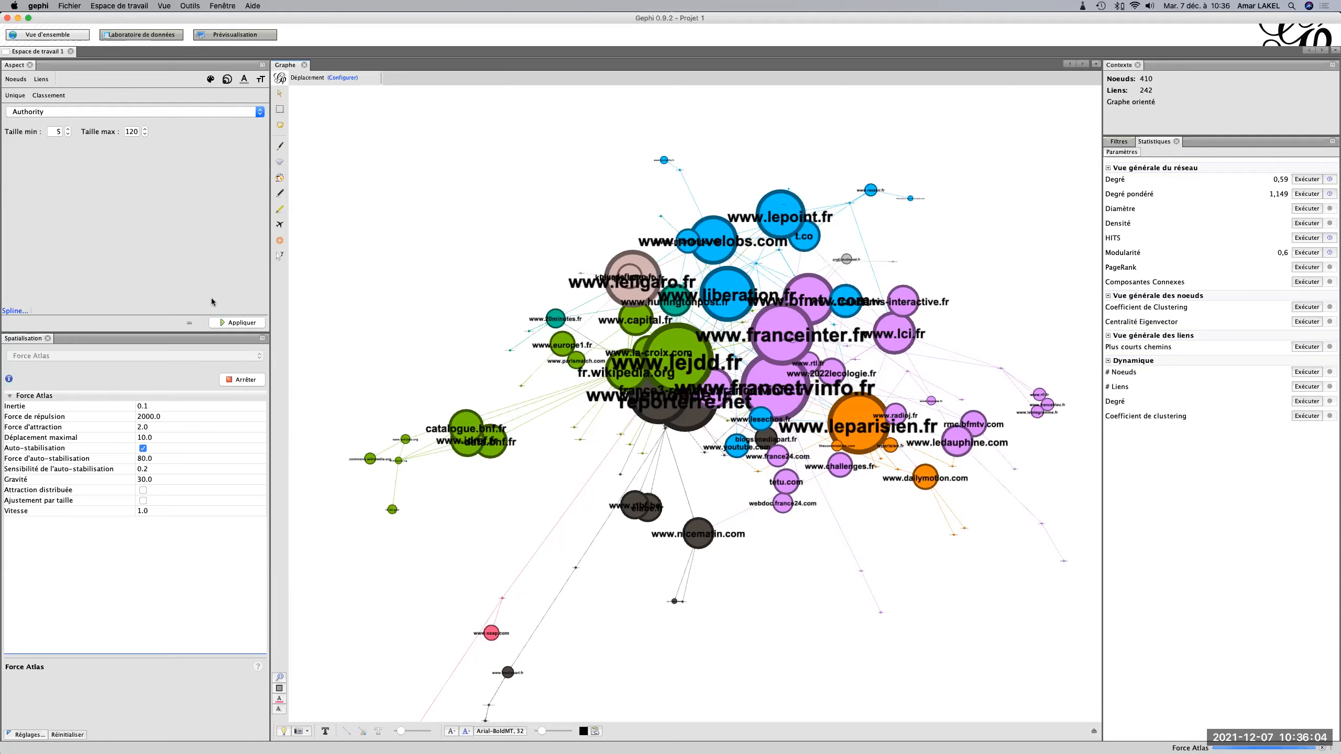
pyautogui.click(97, 113)
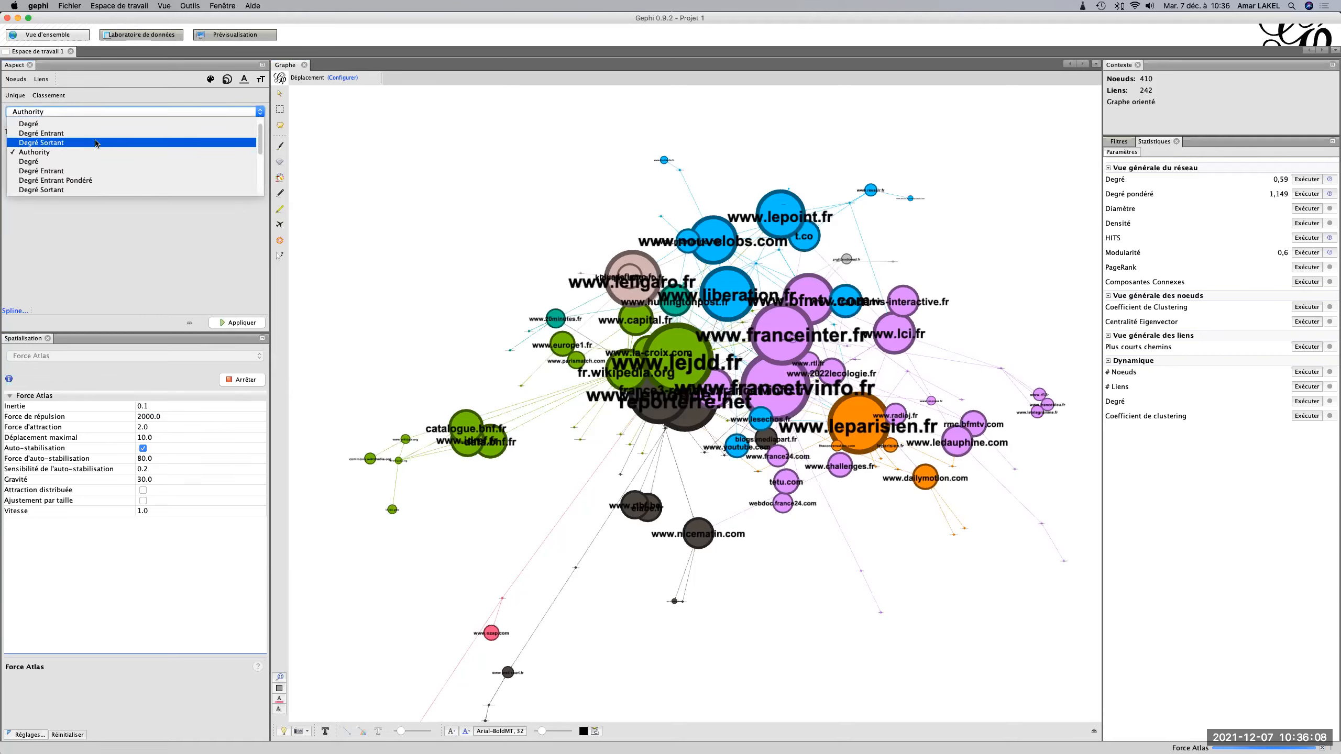
pyautogui.click(157, 239)
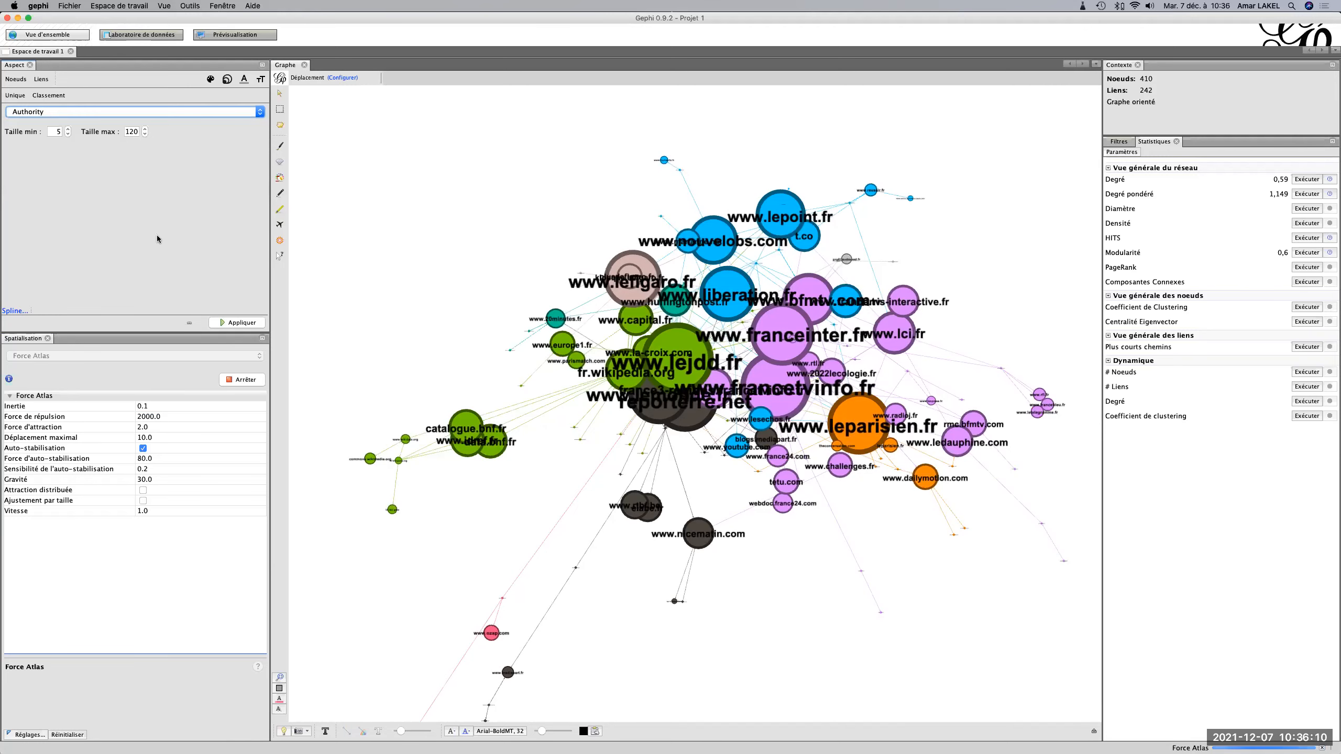
pyautogui.click(208, 36)
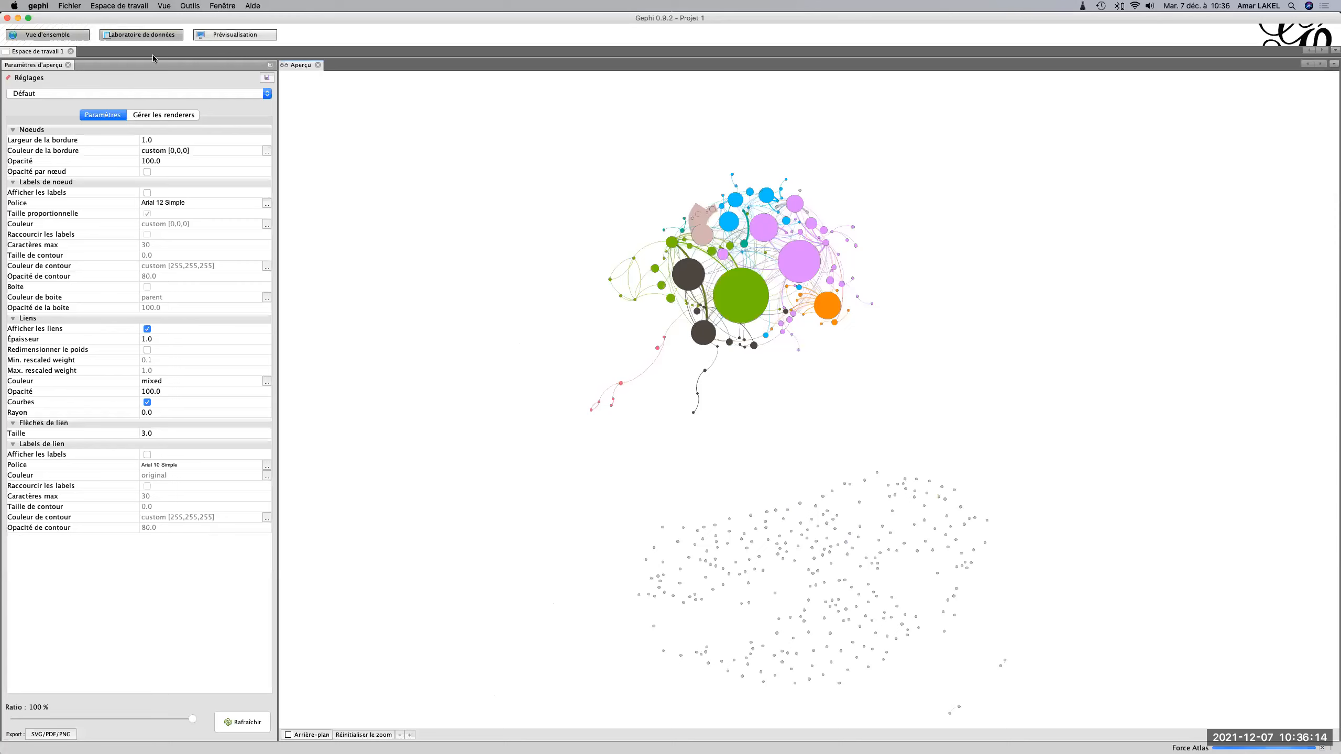
# Examine the export options for the node table in the data laboratory and leave without exporting.
pyautogui.click(150, 38)
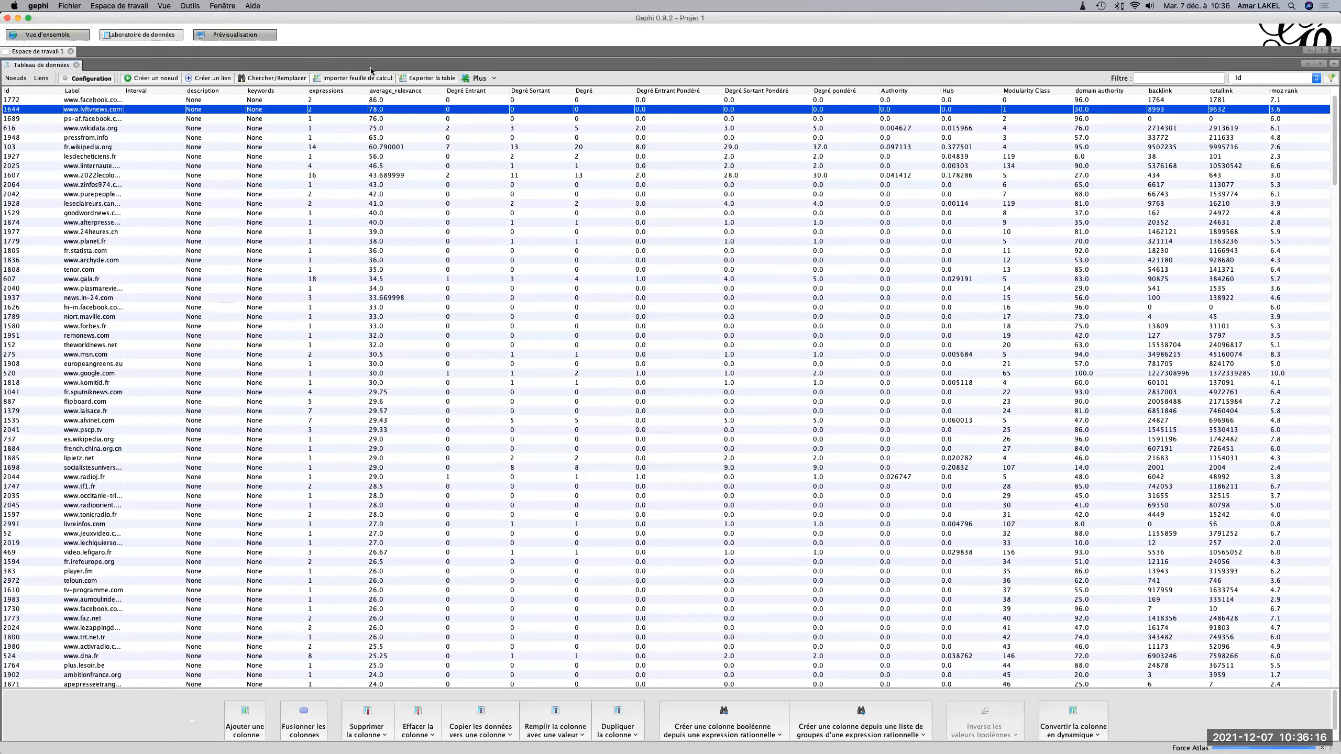
pyautogui.click(428, 78)
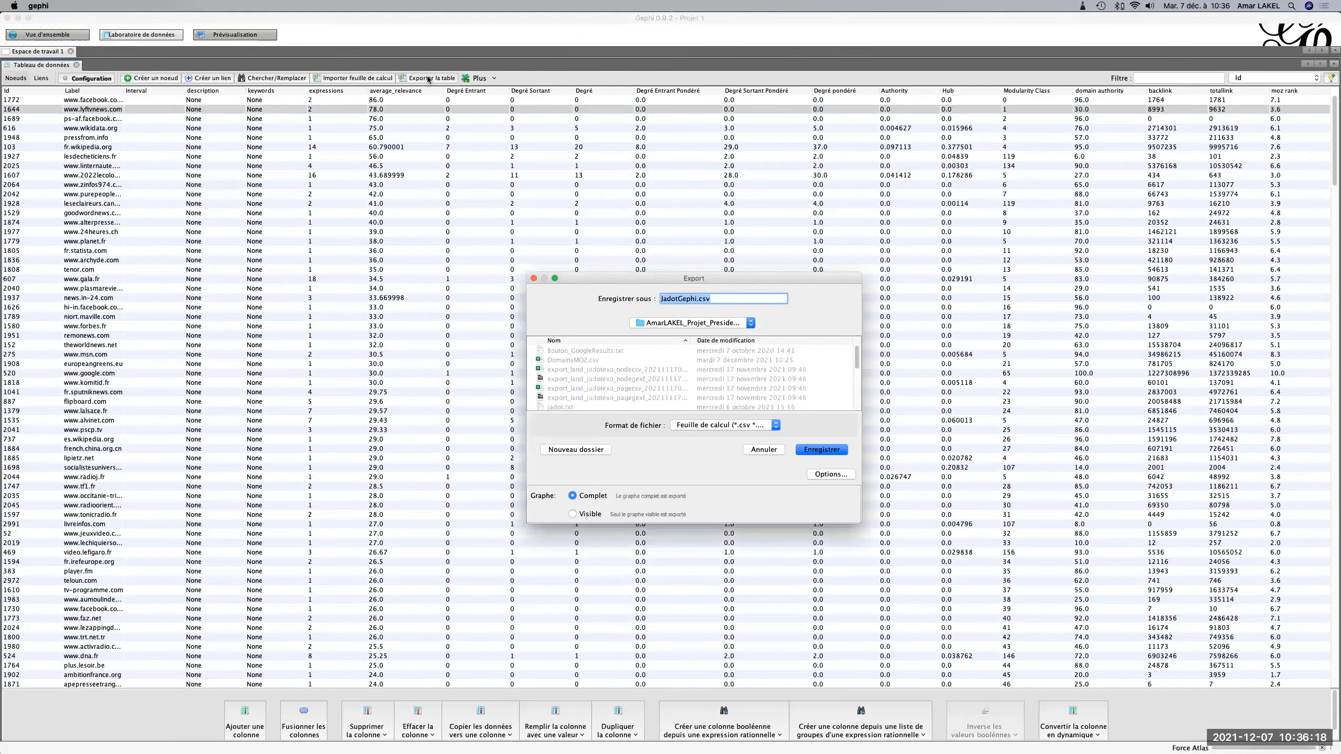
pyautogui.click(740, 422)
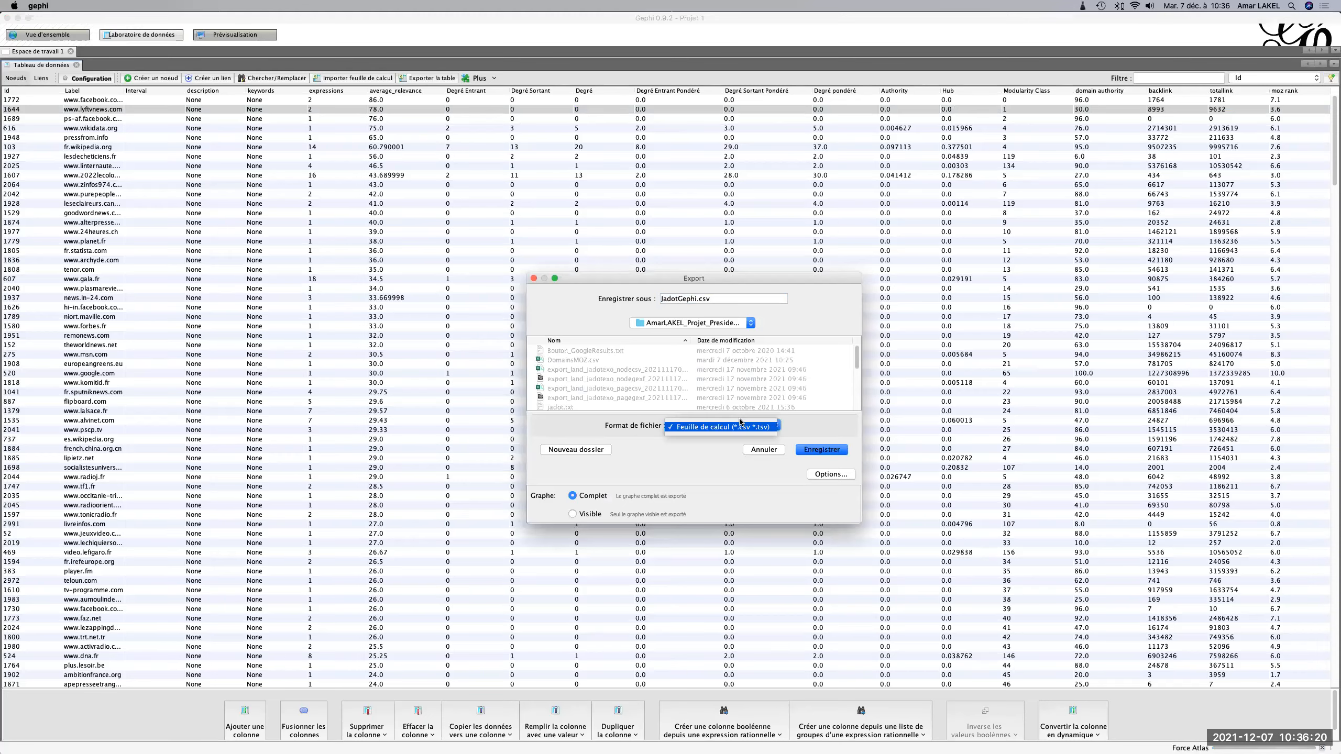
pyautogui.click(534, 278)
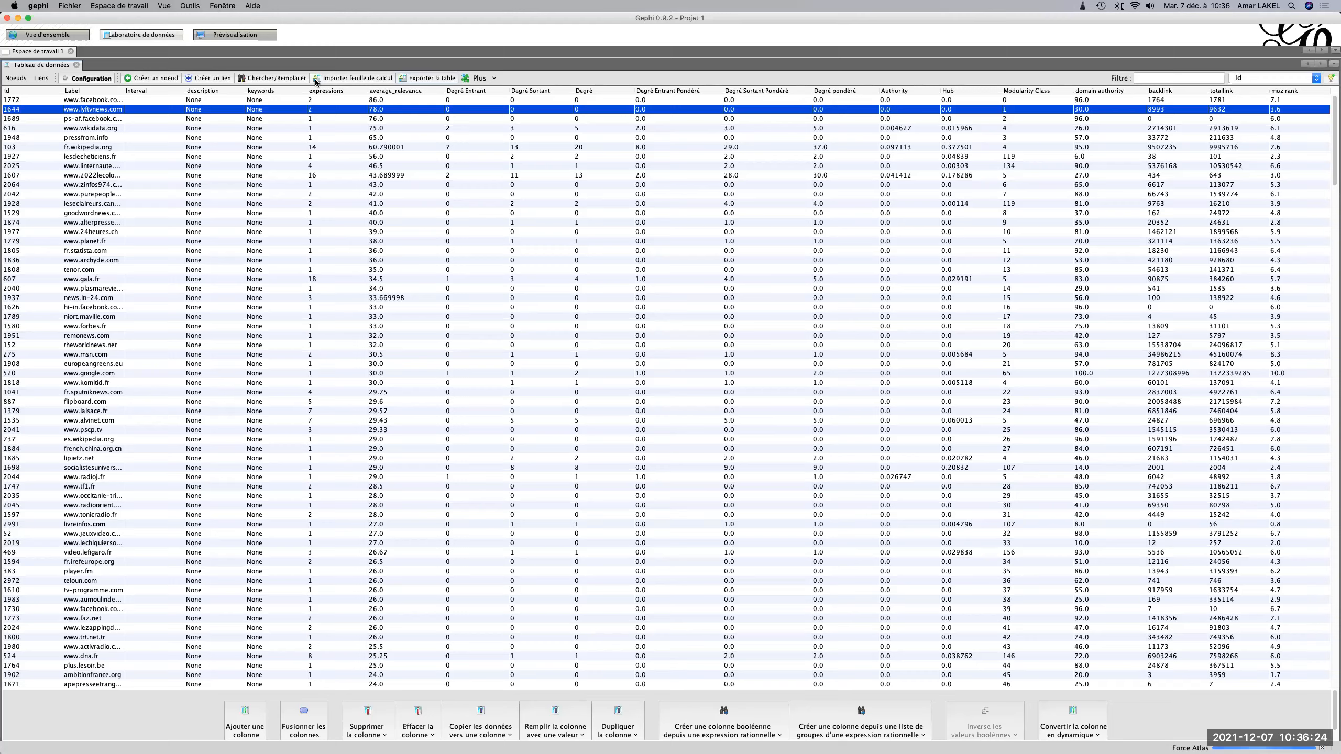
# Display the node labels in the graph preview and refresh the rendering.
pyautogui.click(231, 35)
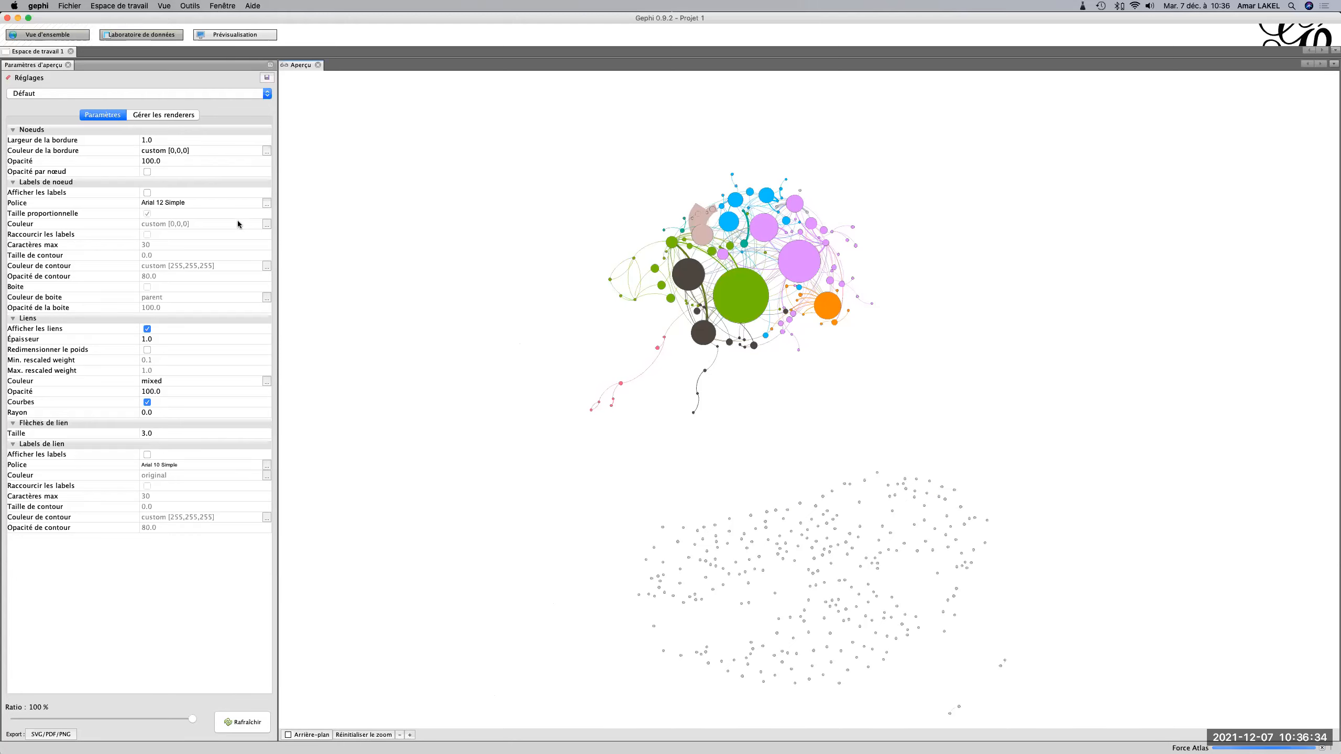
pyautogui.click(147, 193)
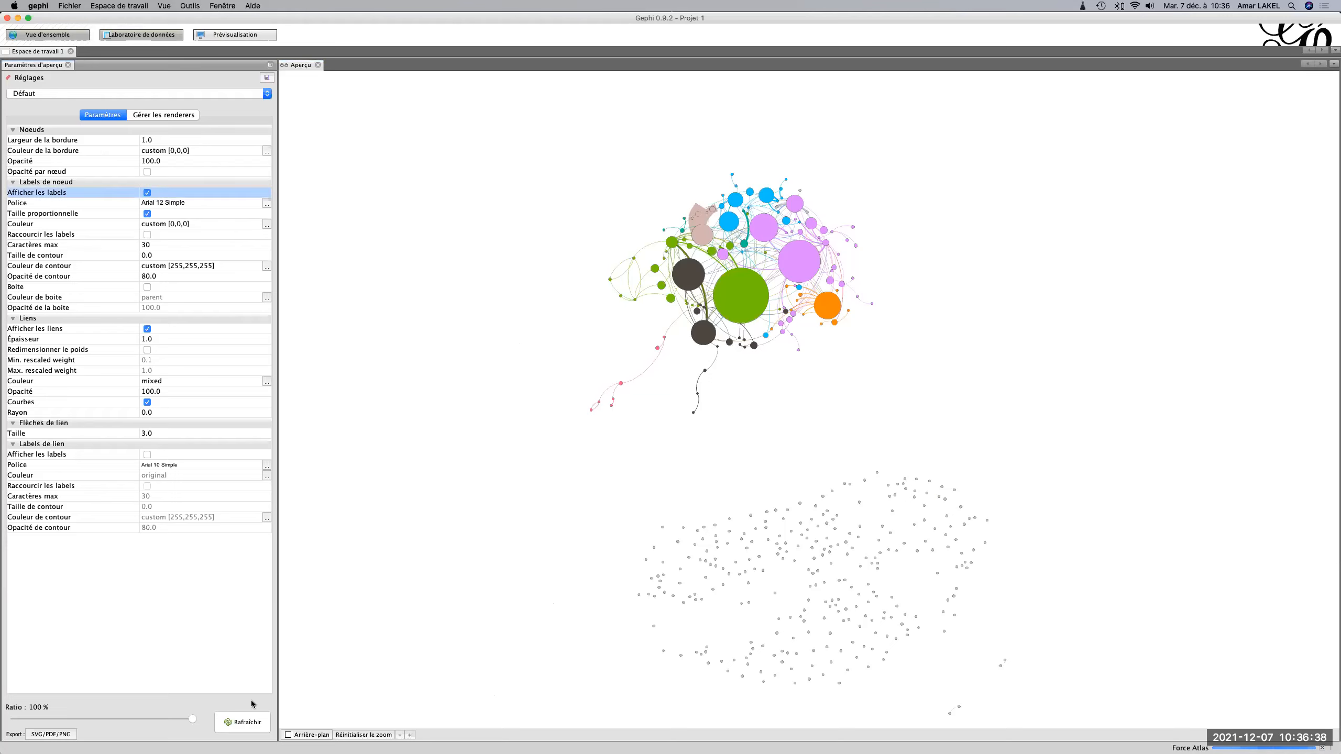
pyautogui.click(250, 724)
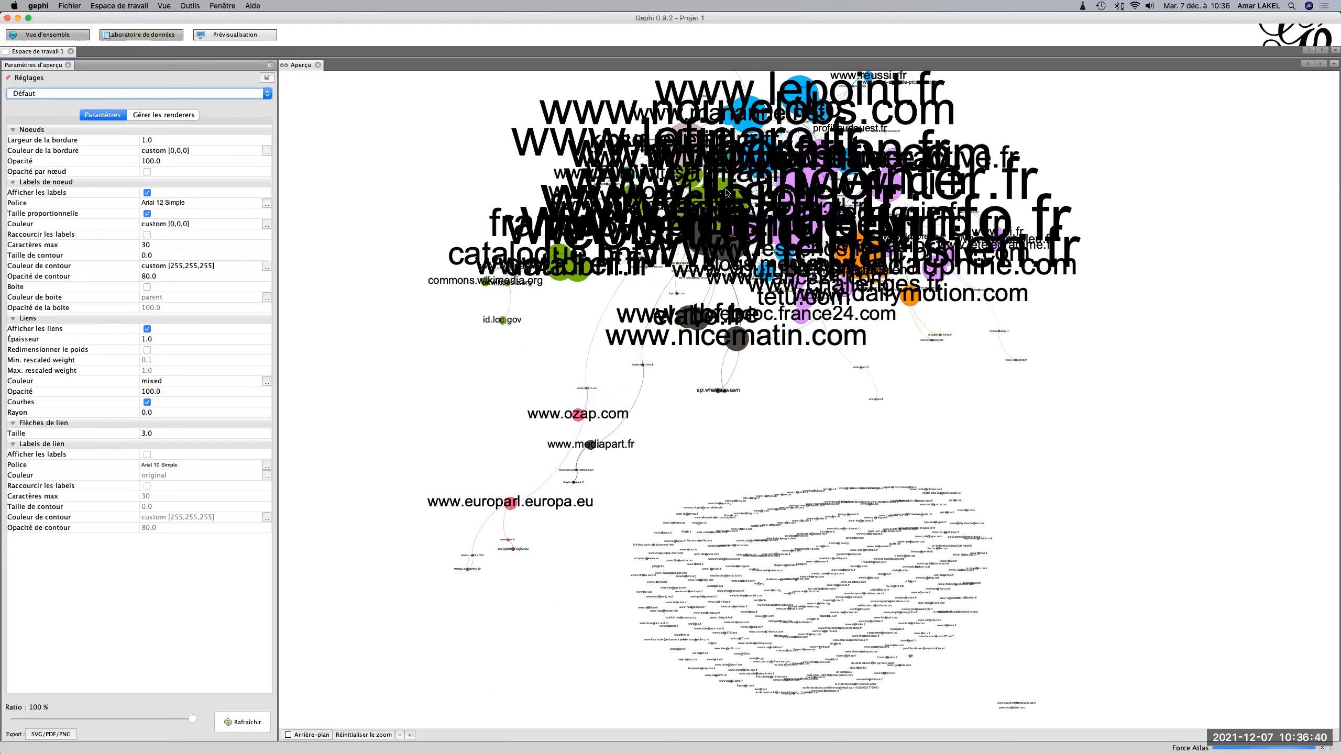
# Set the preview's node label font size to 4 and refresh the rendering.
pyautogui.click(267, 203)
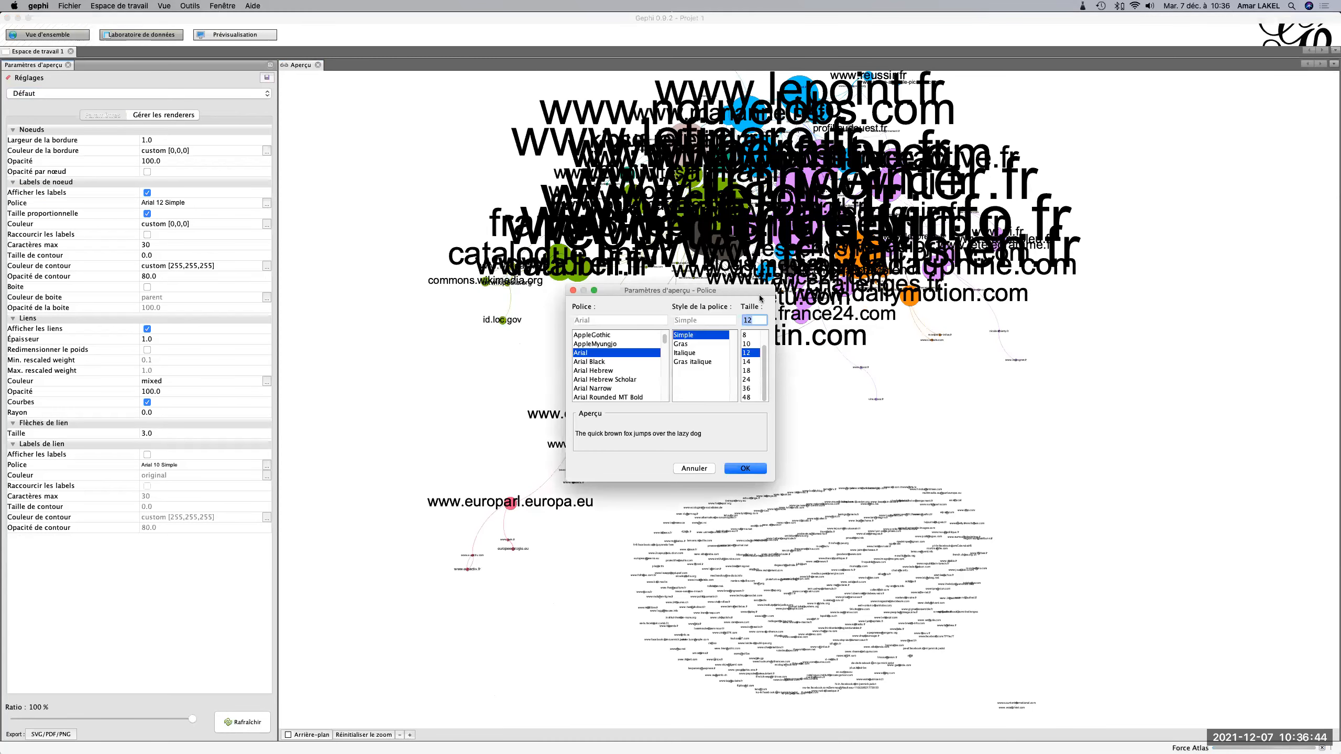
pyautogui.write('4')
pyautogui.click(744, 468)
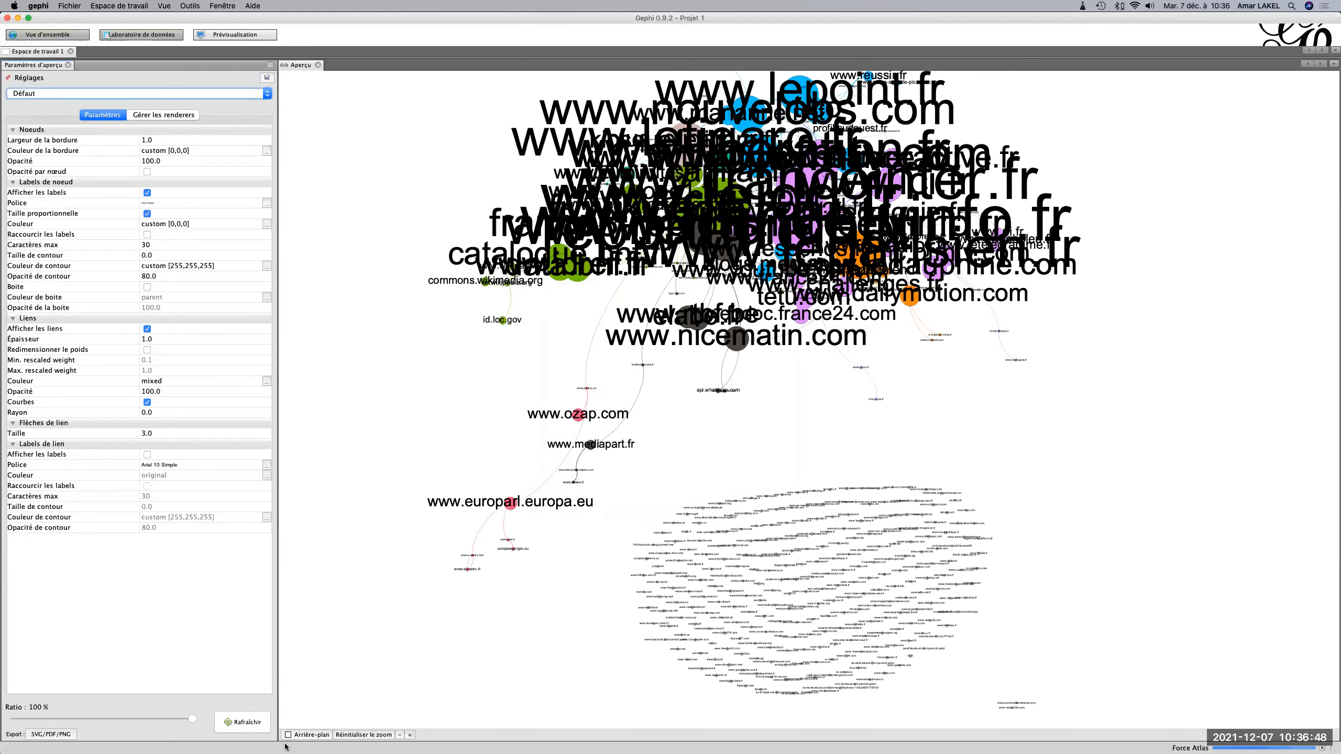
pyautogui.click(258, 724)
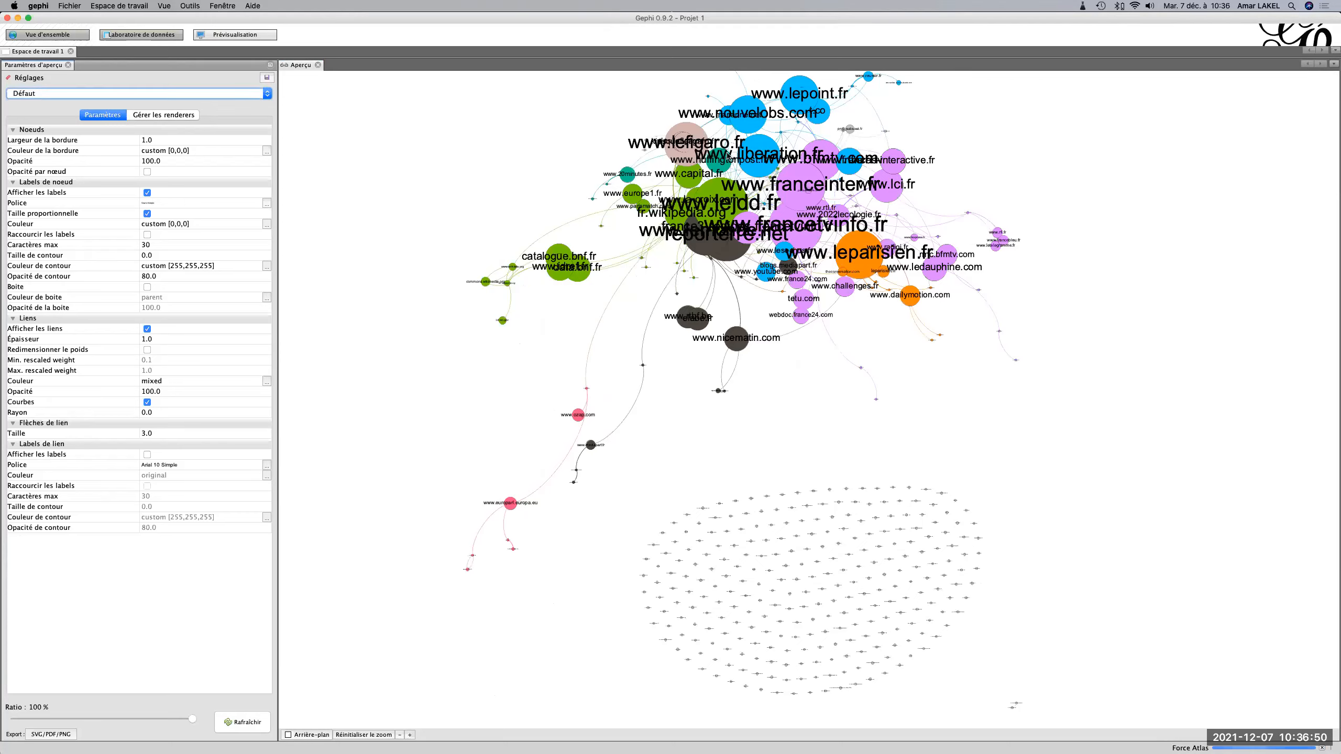
# Enlarge the node labels slightly in the overview graph and stop the Force Atlas layout.
pyautogui.click(40, 35)
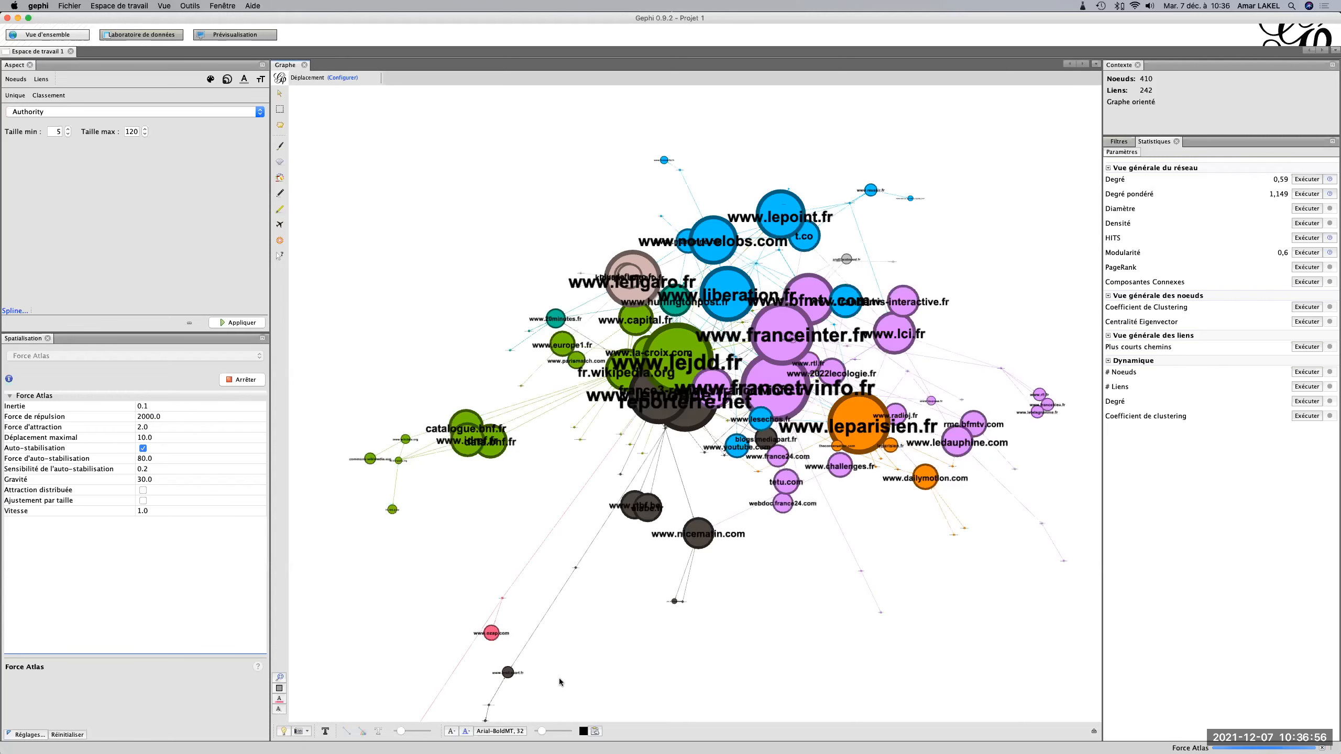
pyautogui.moveTo(541, 732); pyautogui.dragTo(546, 733)
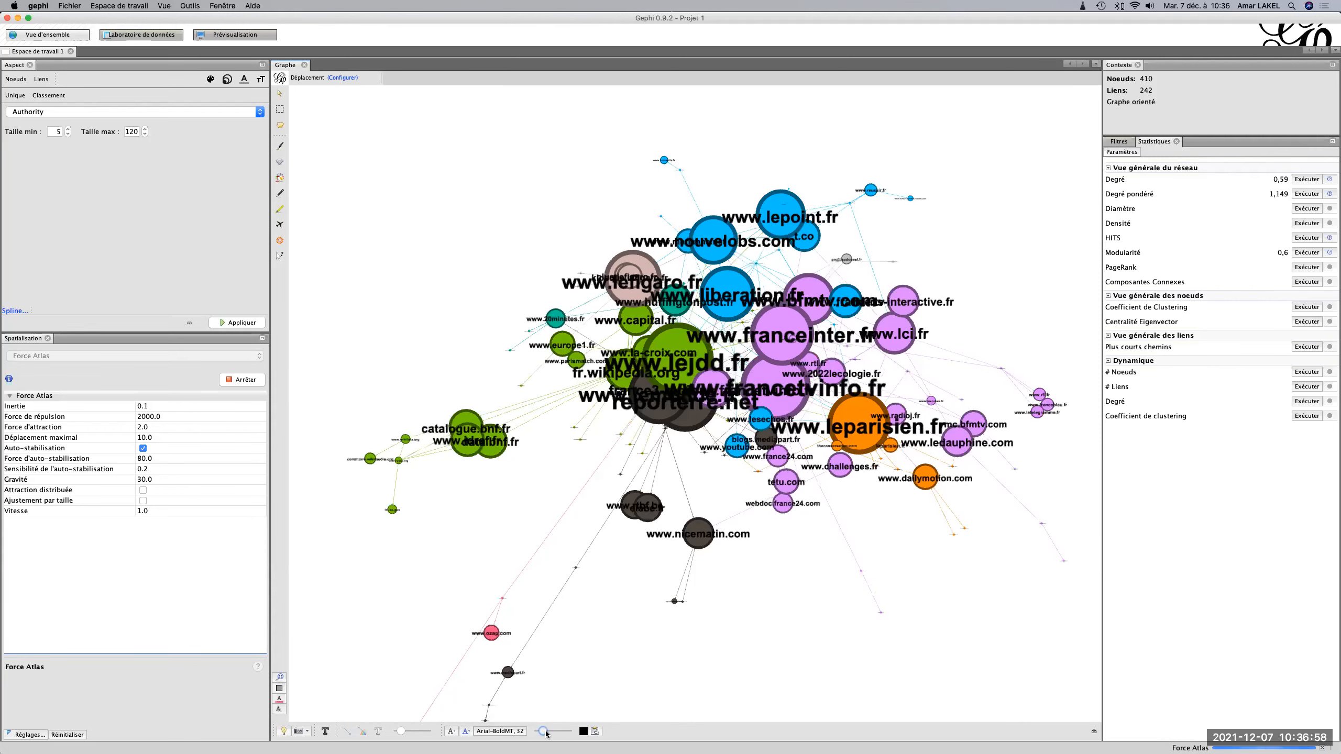
pyautogui.click(226, 383)
# Run the Ajustement des labels layout with speed 1.0 and node size included to separate the overlapping labels.
pyautogui.click(201, 358)
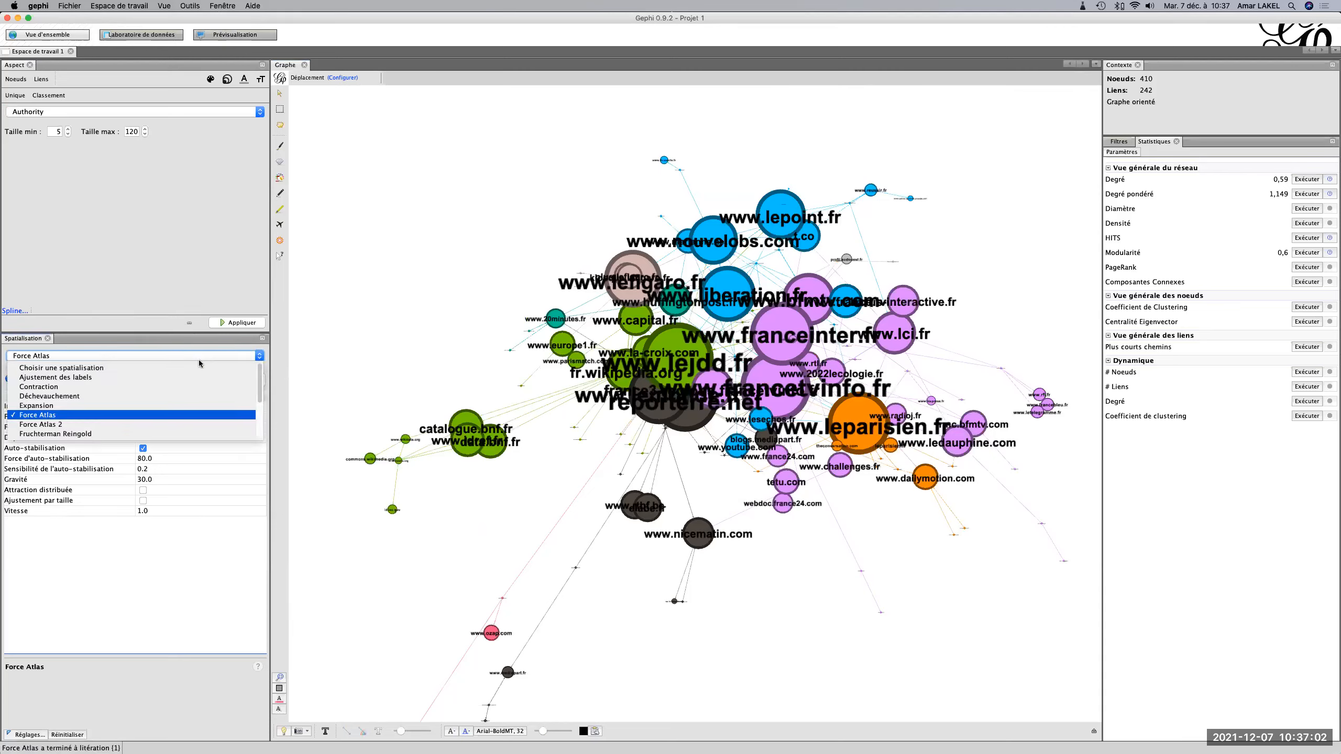
pyautogui.click(190, 378)
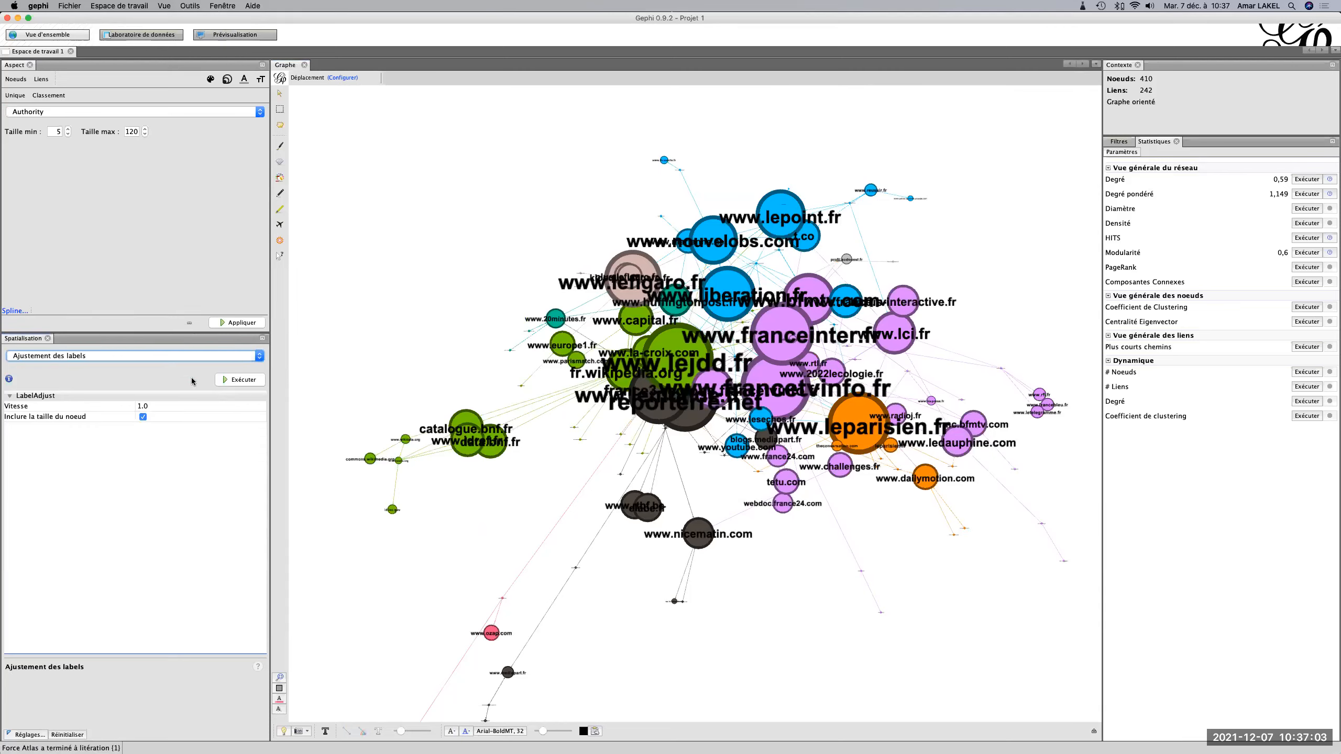
pyautogui.click(233, 379)
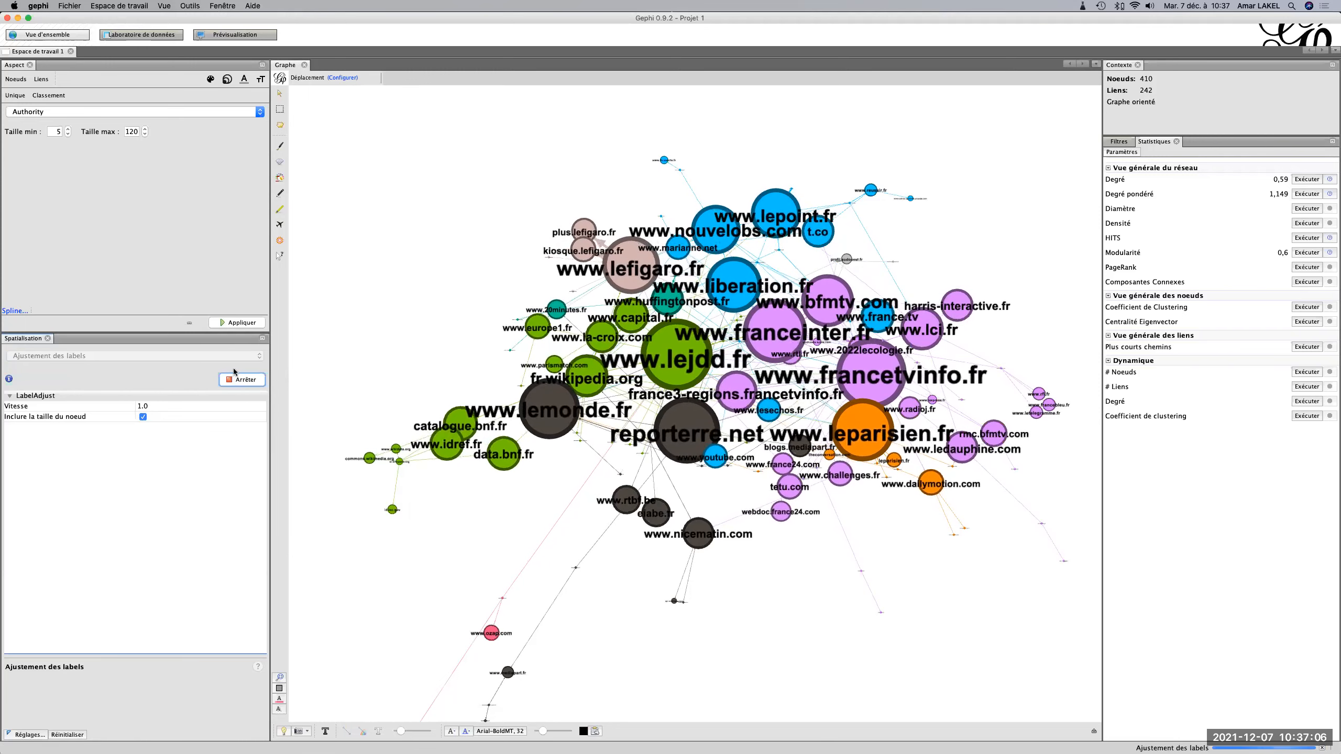
# Run the Déchevauchement layout with speed 3.0, ratio 1.2 and margin 5.0 to separate the overlapping nodes.
pyautogui.click(227, 356)
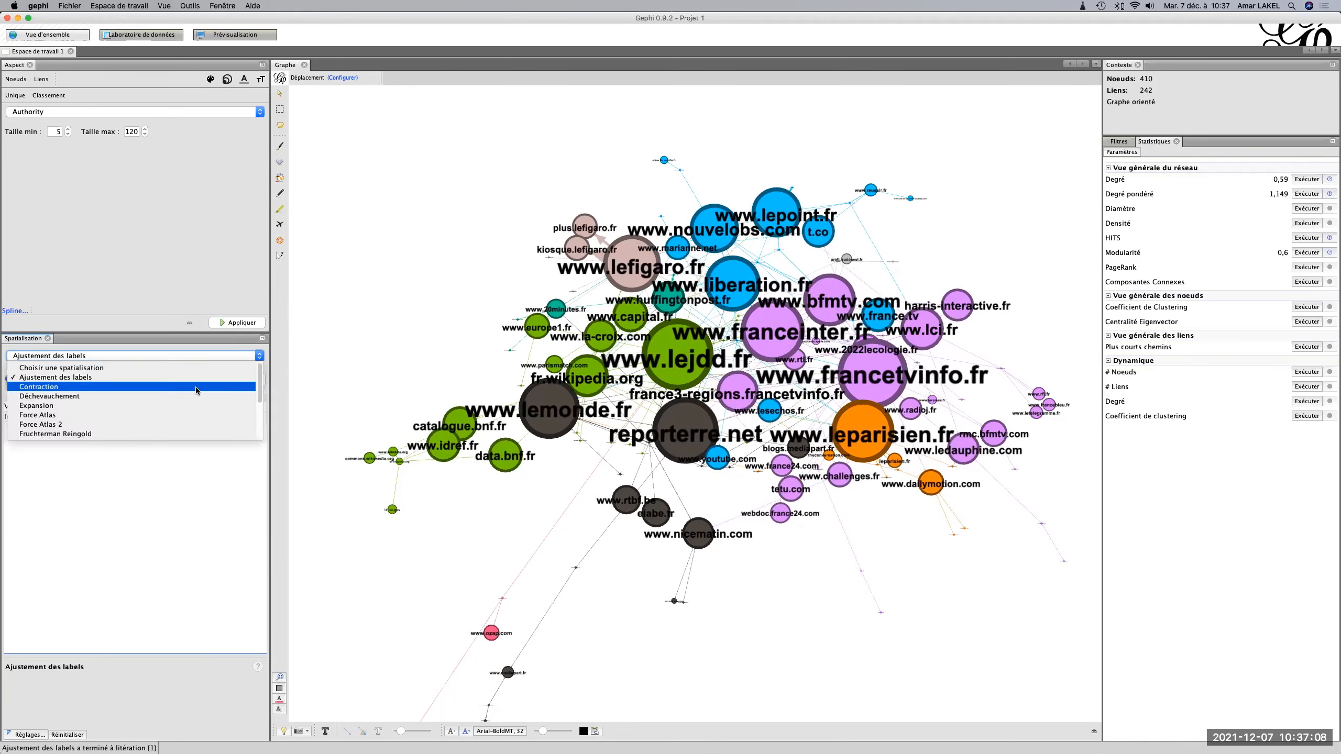
pyautogui.click(195, 398)
pyautogui.click(237, 381)
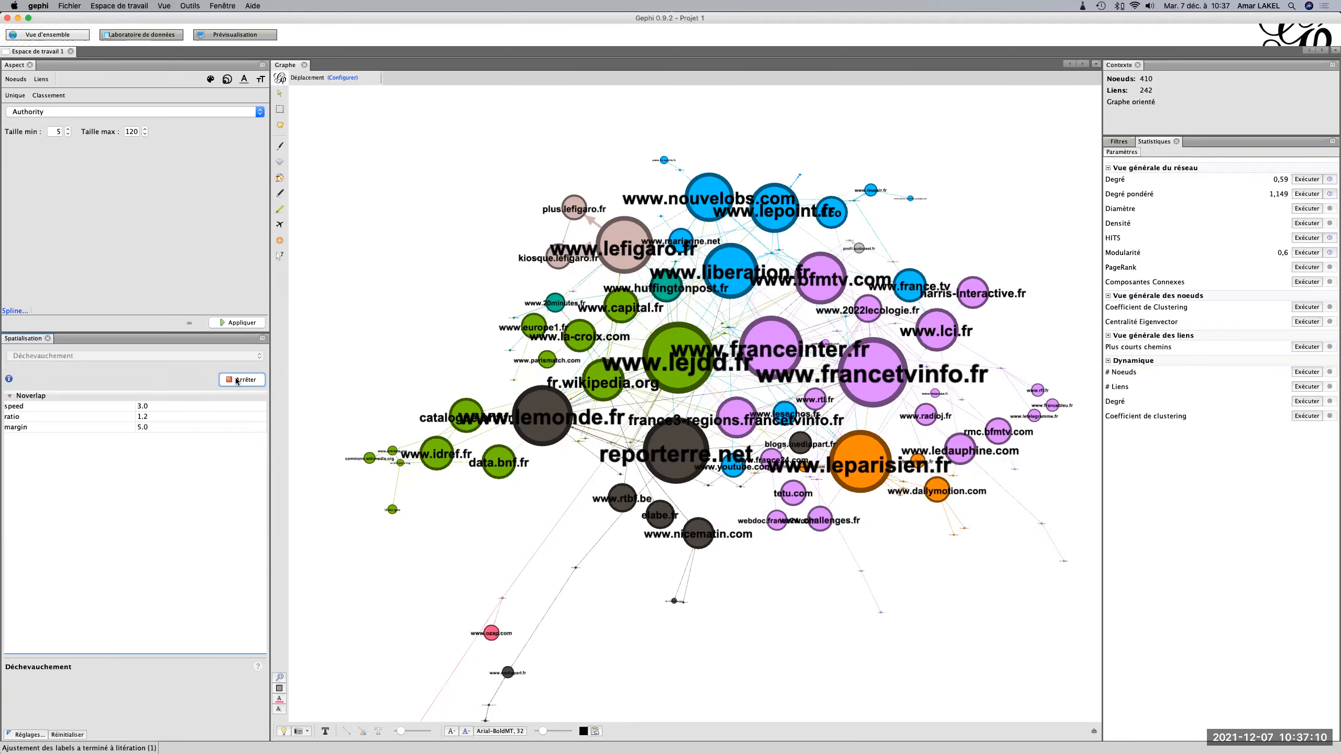
# Run the Ajustement des labels layout again on the spread-out nodes, with speed 1.0 and node size included.
pyautogui.click(223, 360)
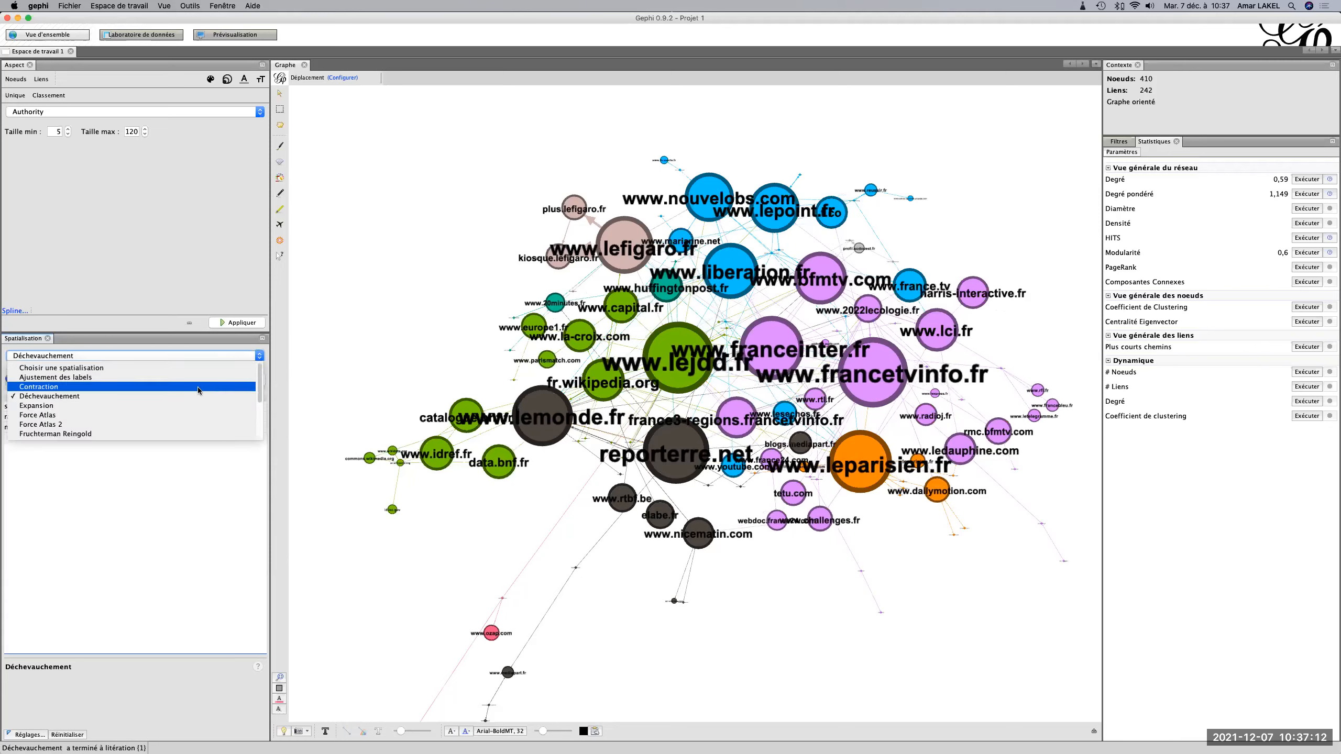
pyautogui.click(199, 378)
pyautogui.click(239, 379)
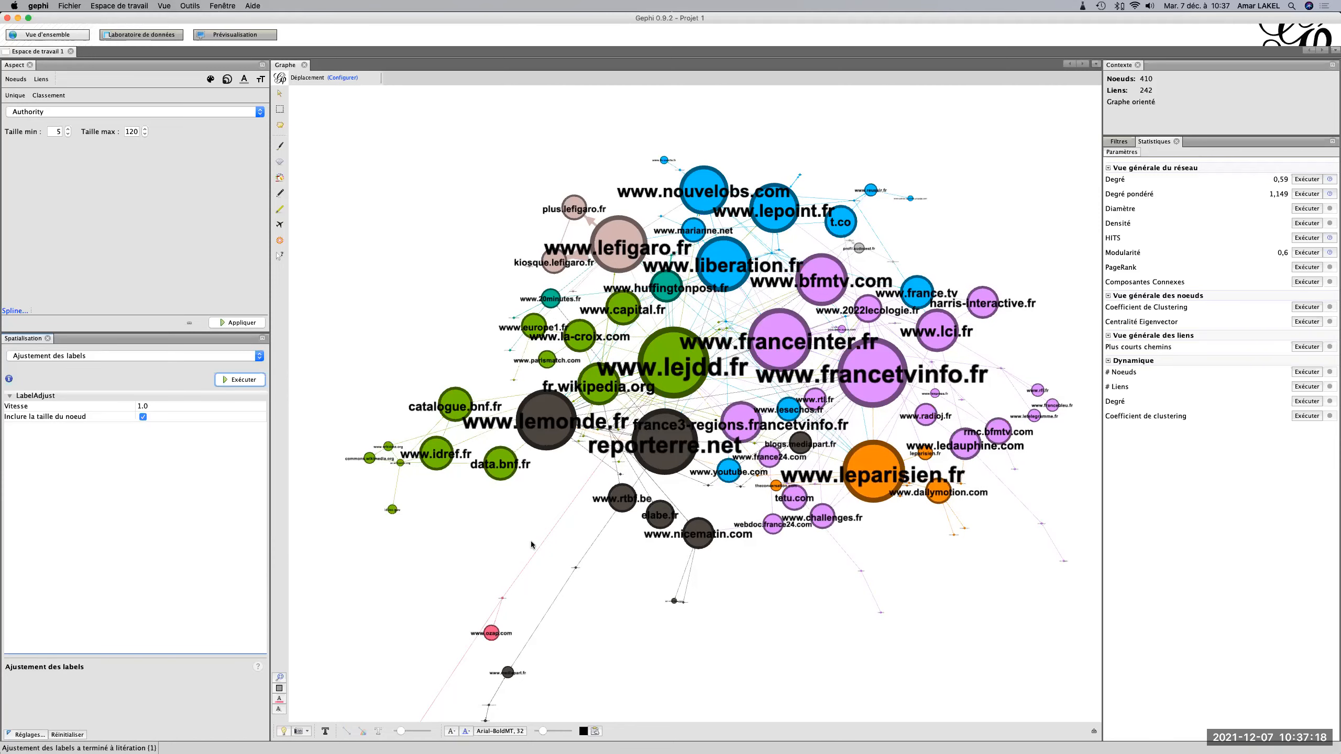
# Refresh the graph preview with the adjusted layout and bring the main cluster fully into view.
pyautogui.click(211, 36)
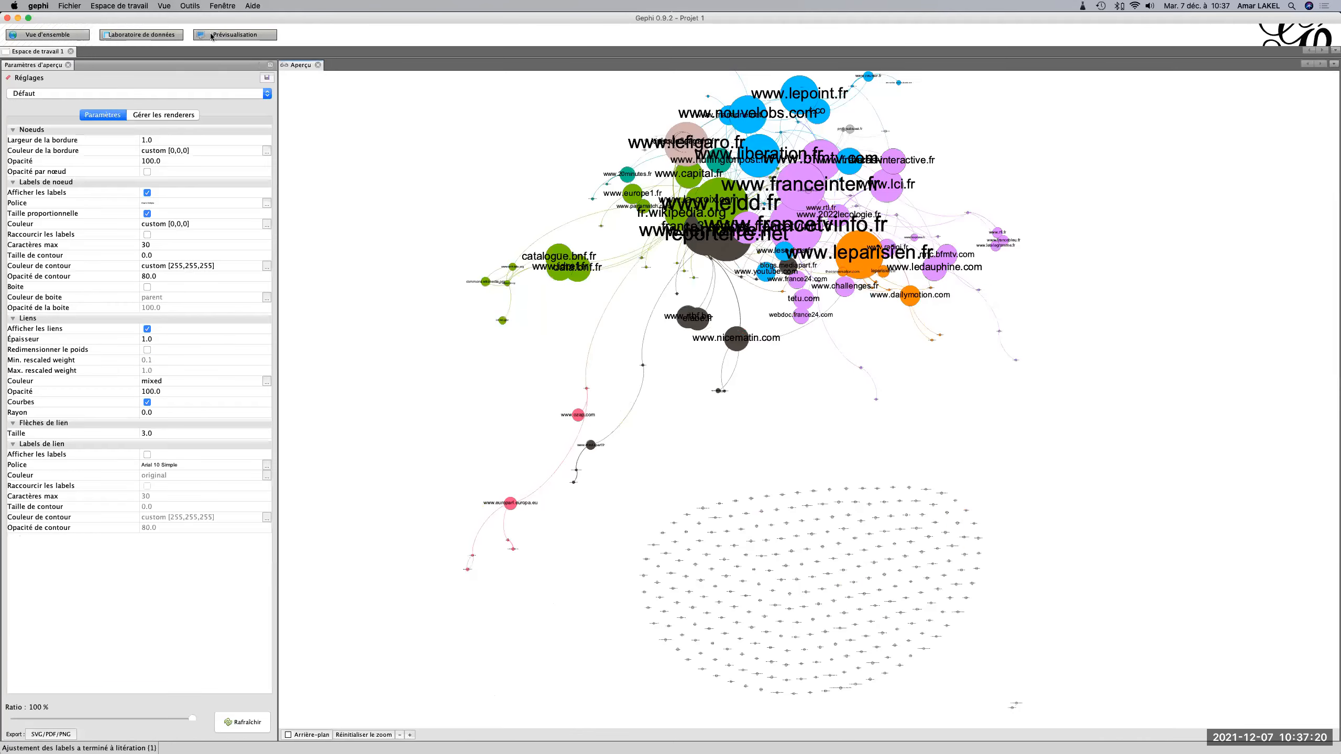
pyautogui.click(254, 723)
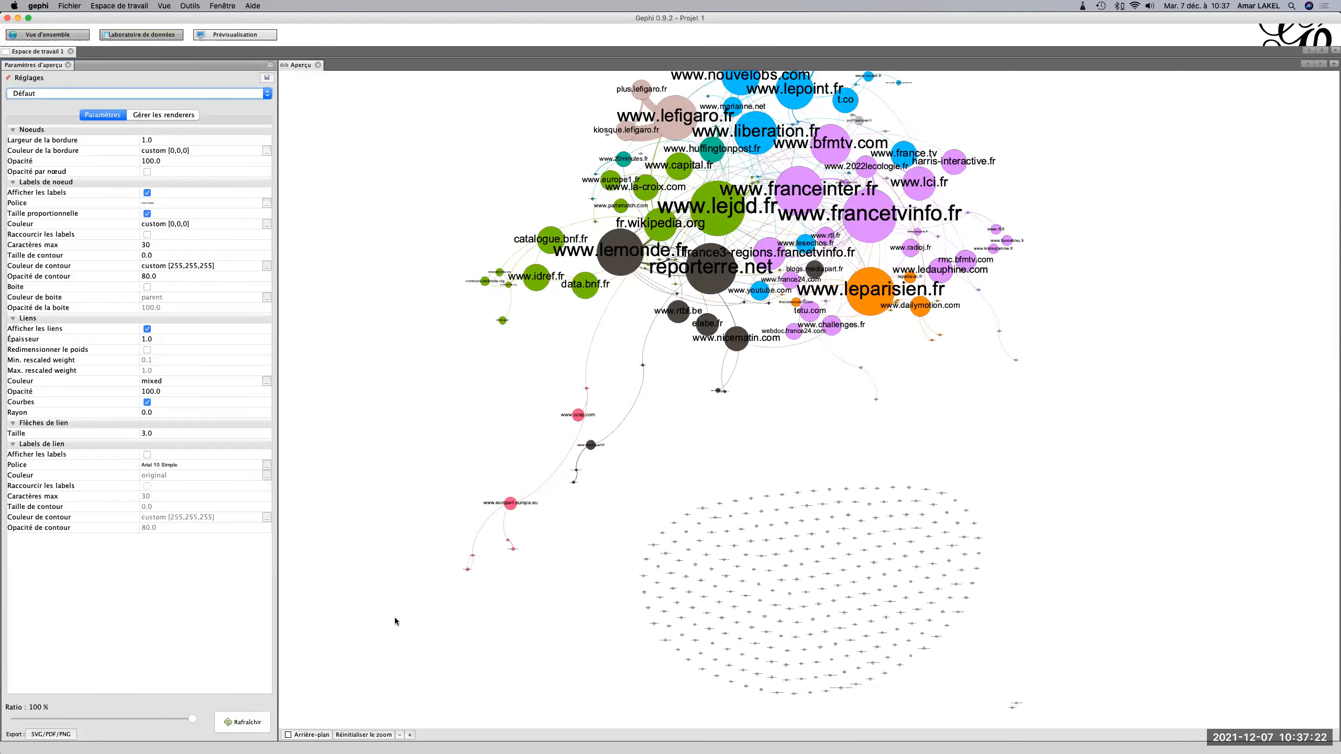
pyautogui.moveTo(1002, 350); pyautogui.dragTo(1017, 485)
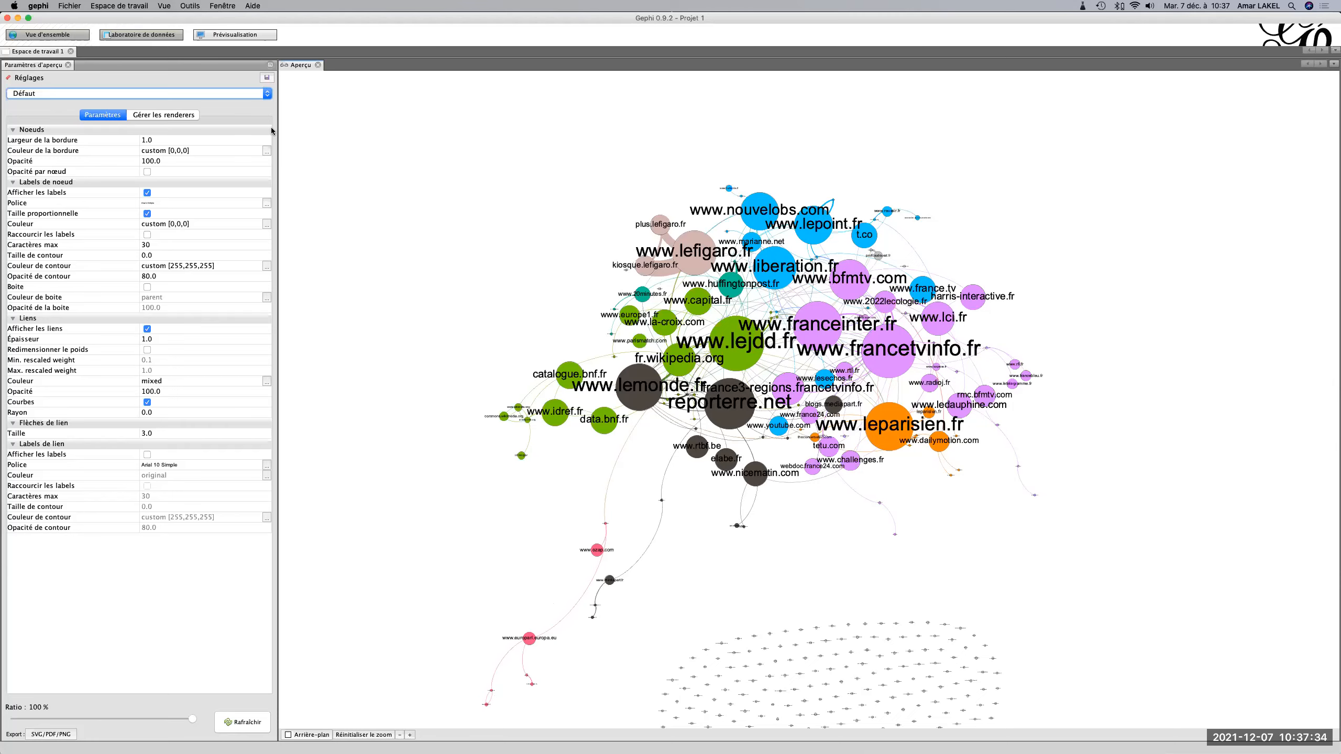
# Review the node data table and the overview graph, and return to the preview.
pyautogui.click(140, 35)
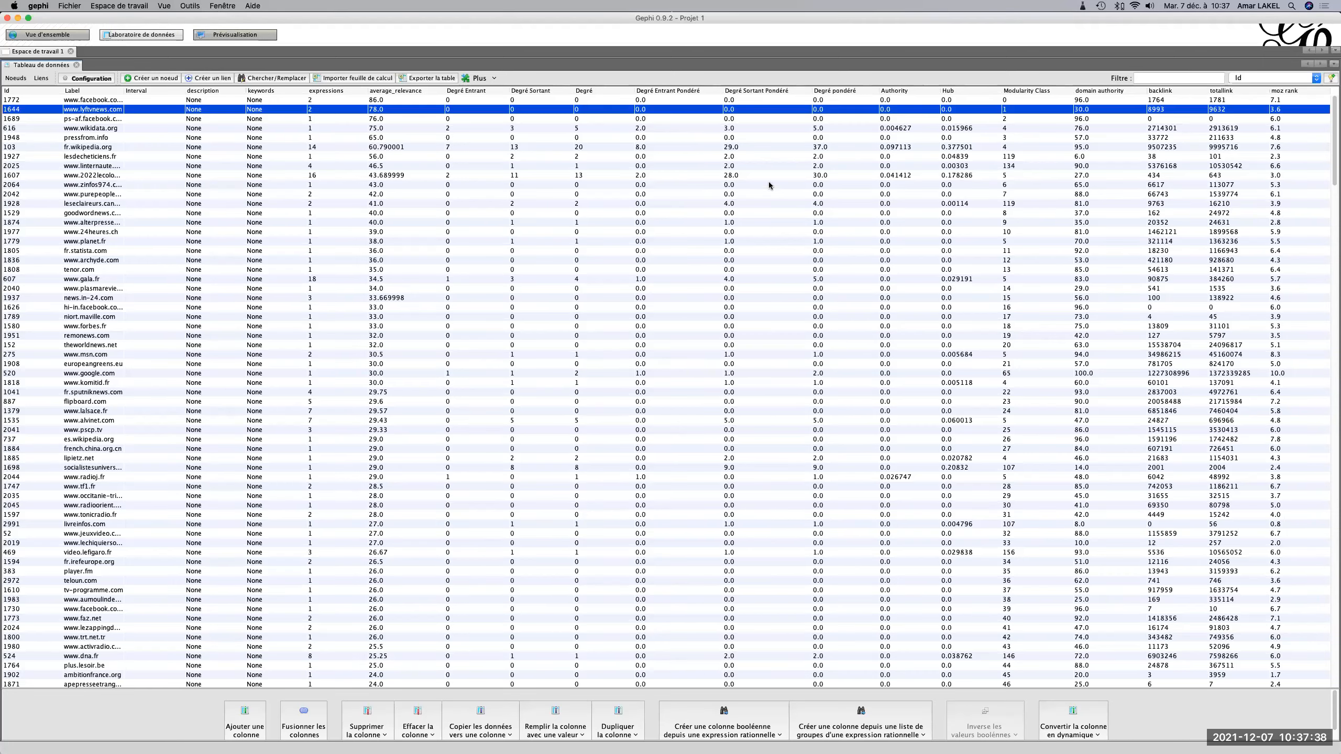
pyautogui.click(65, 34)
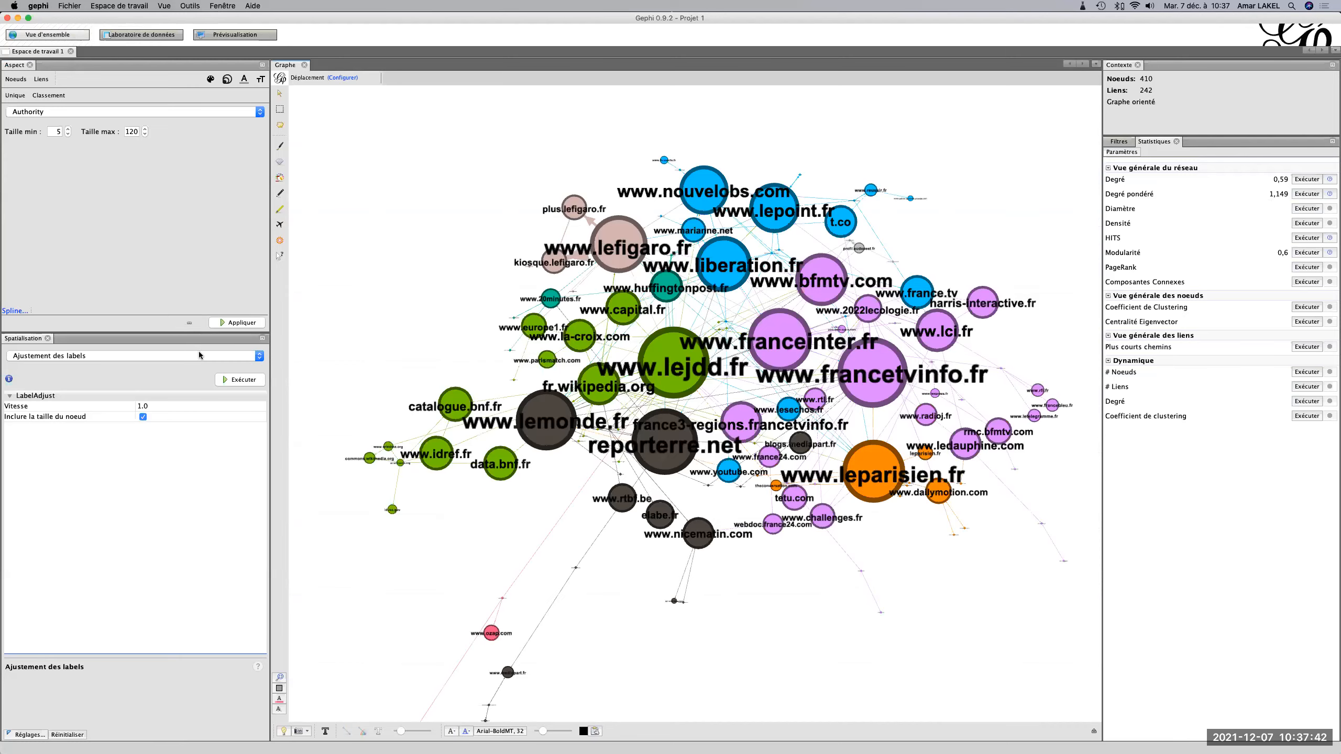
pyautogui.click(232, 34)
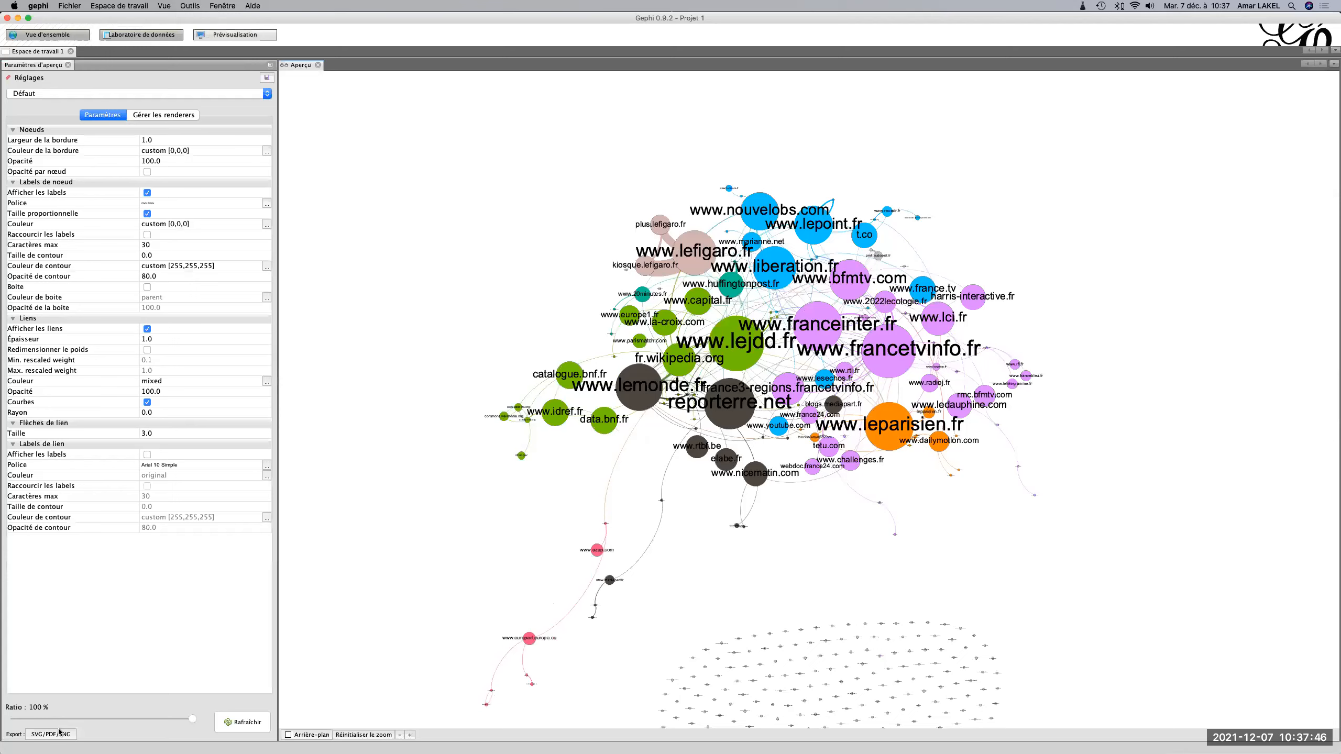
# Start exporting the preview as an SVG file and accept the SVG options with line thickness scaling enabled.
pyautogui.click(60, 735)
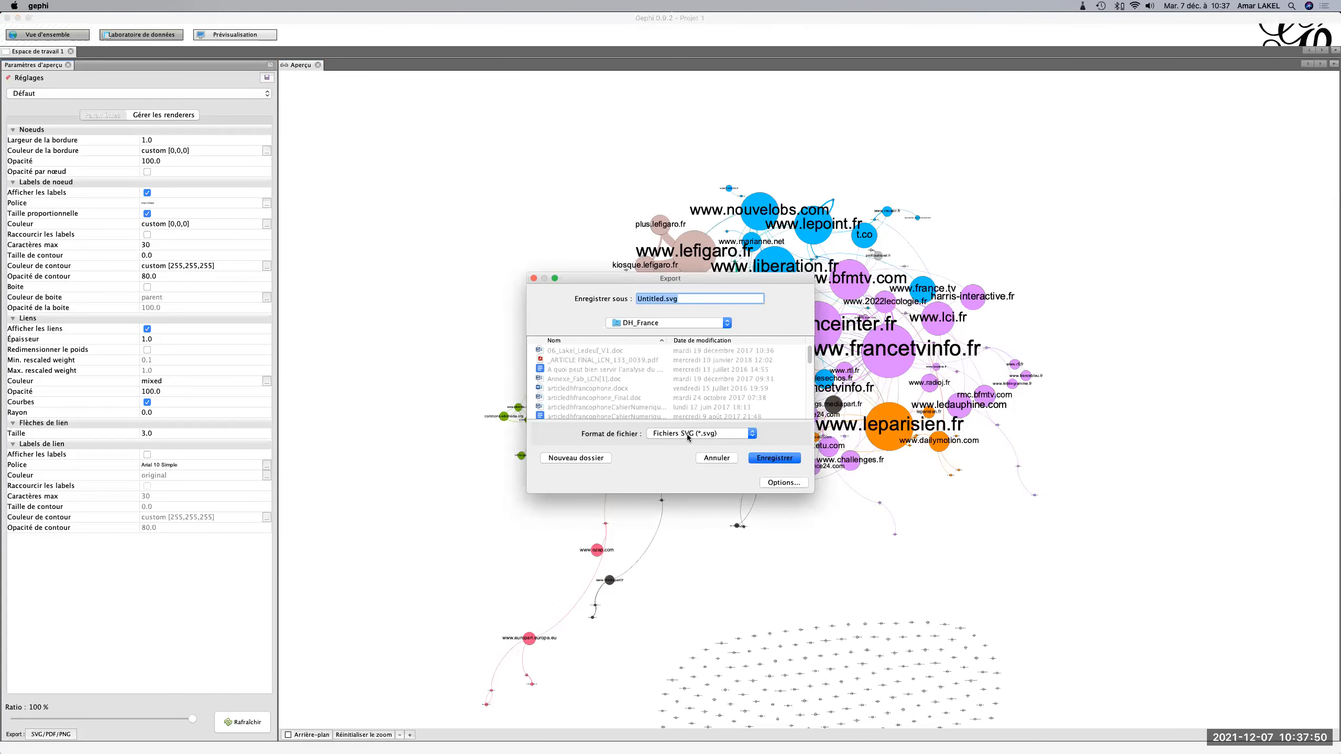
pyautogui.click(689, 435)
pyautogui.click(684, 417)
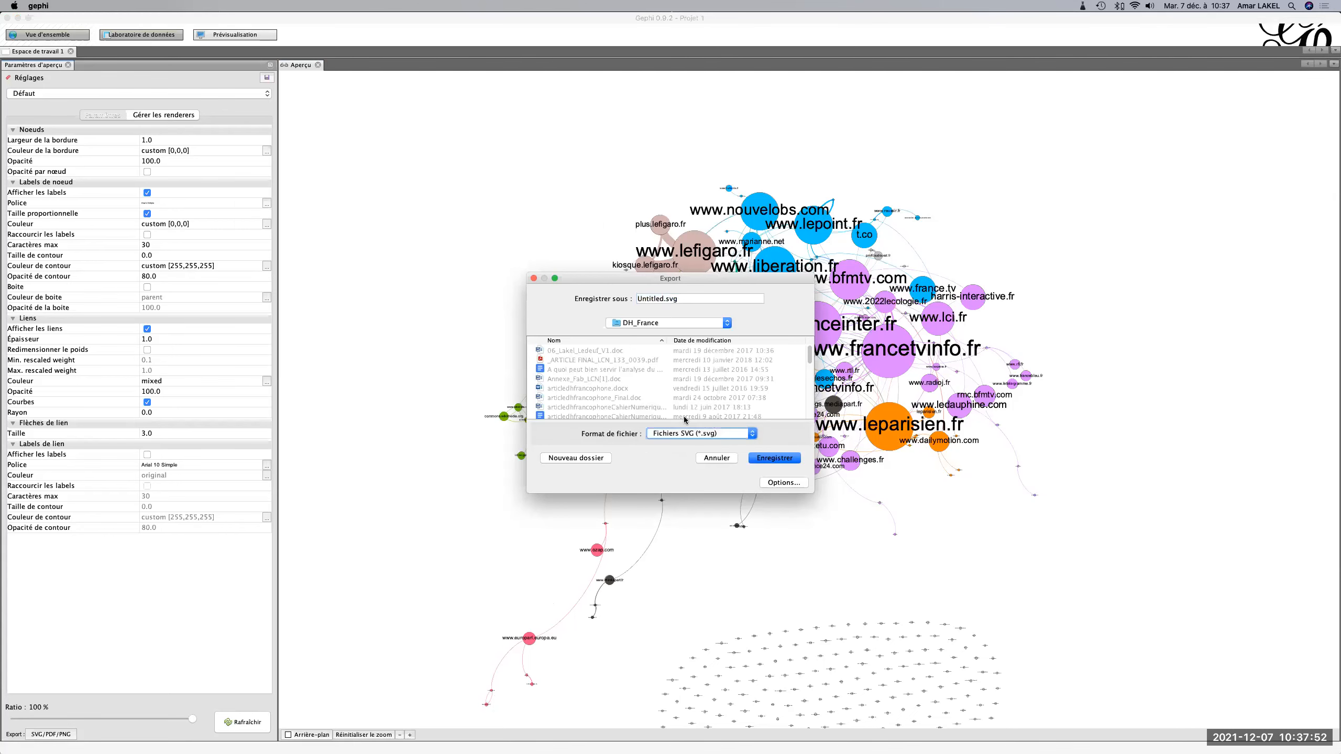
pyautogui.click(785, 483)
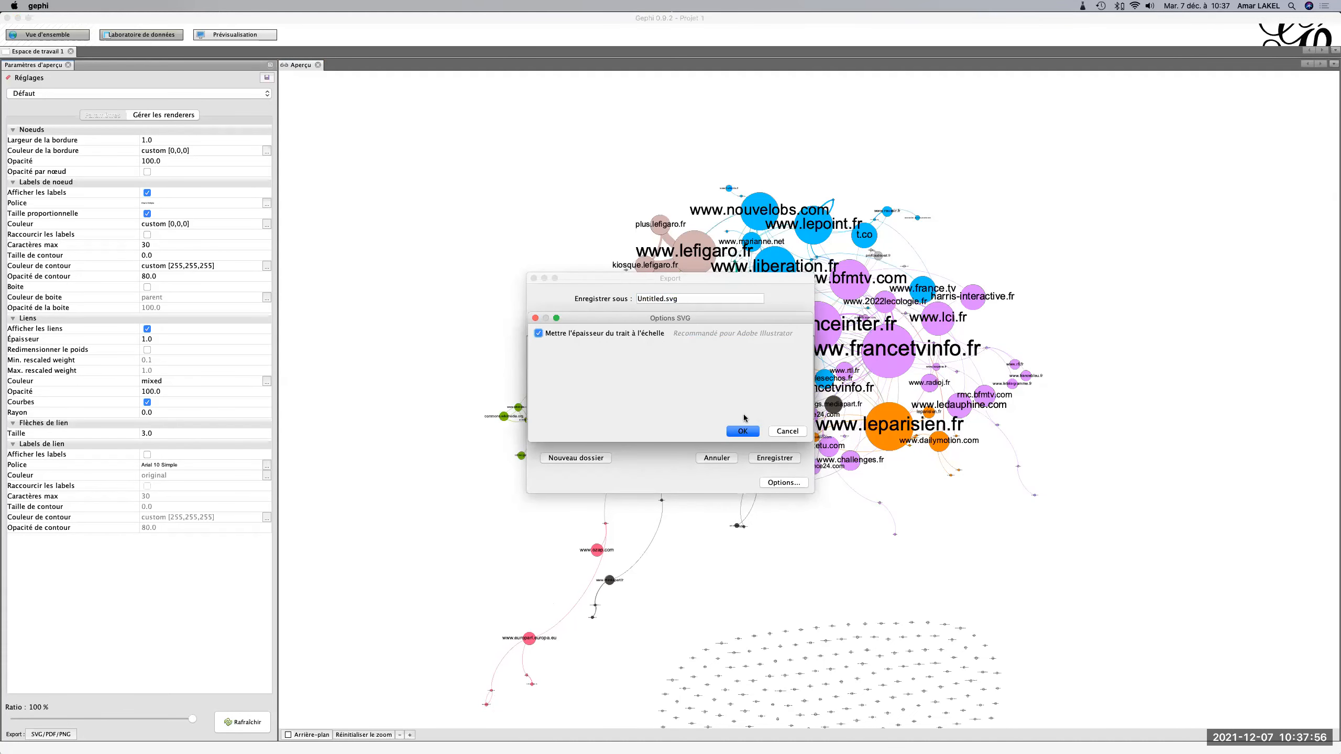
pyautogui.click(741, 431)
# Set the export file format to PDF.
pyautogui.click(712, 433)
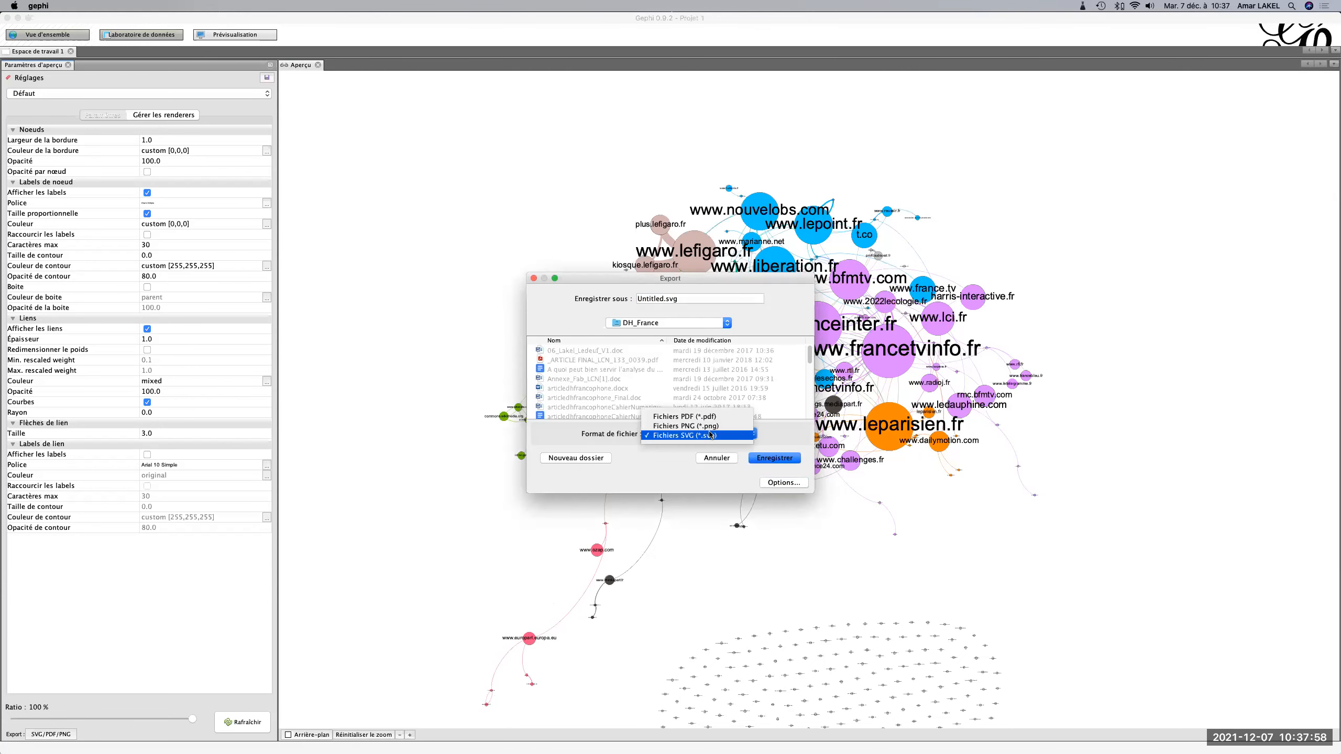
pyautogui.click(694, 418)
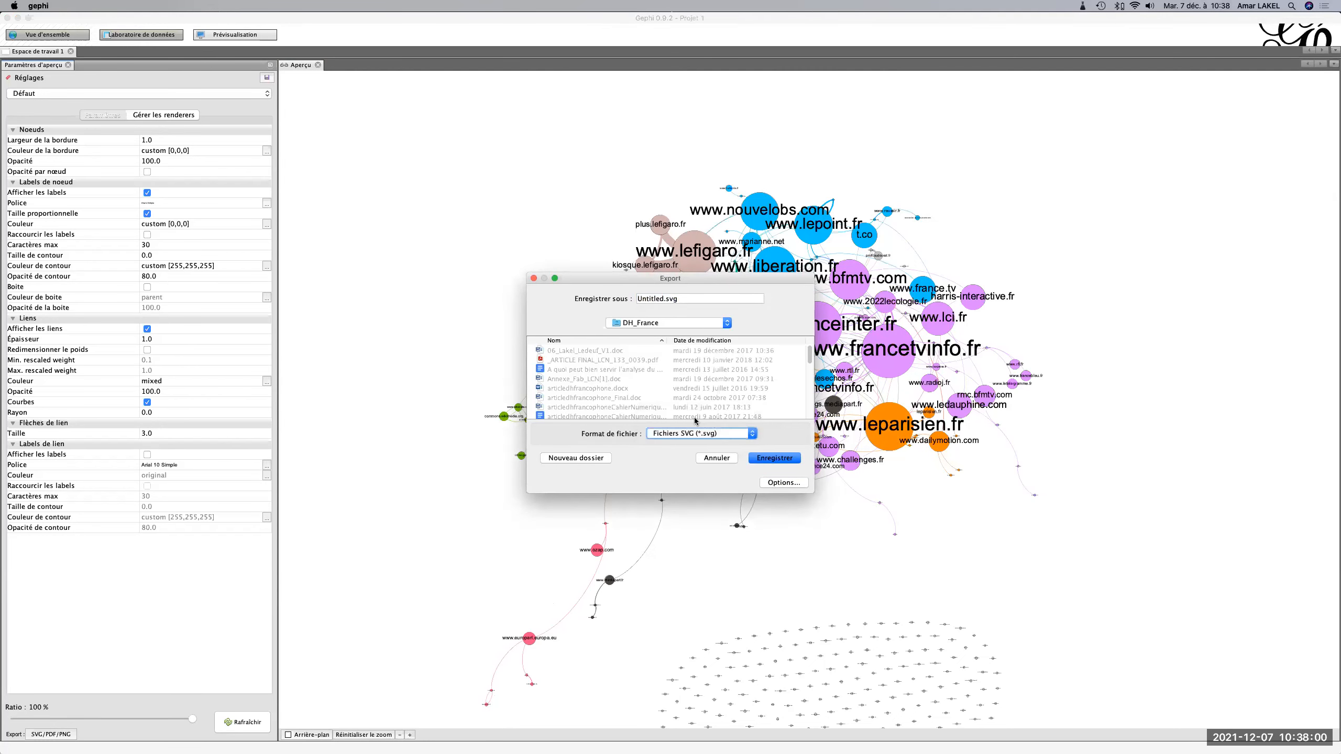
pyautogui.click(690, 434)
pyautogui.click(688, 425)
pyautogui.click(688, 432)
pyautogui.click(685, 425)
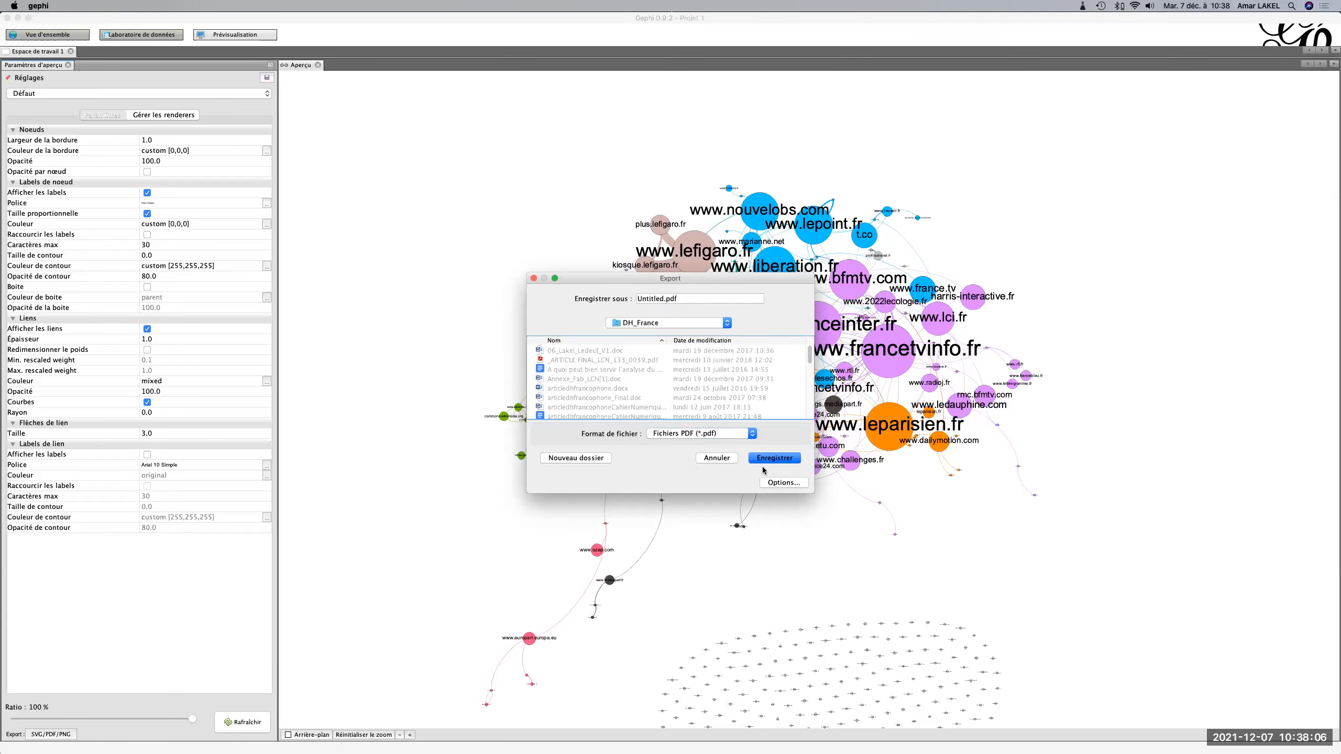
# Open the PDF export options and show the available page formats.
pyautogui.click(784, 482)
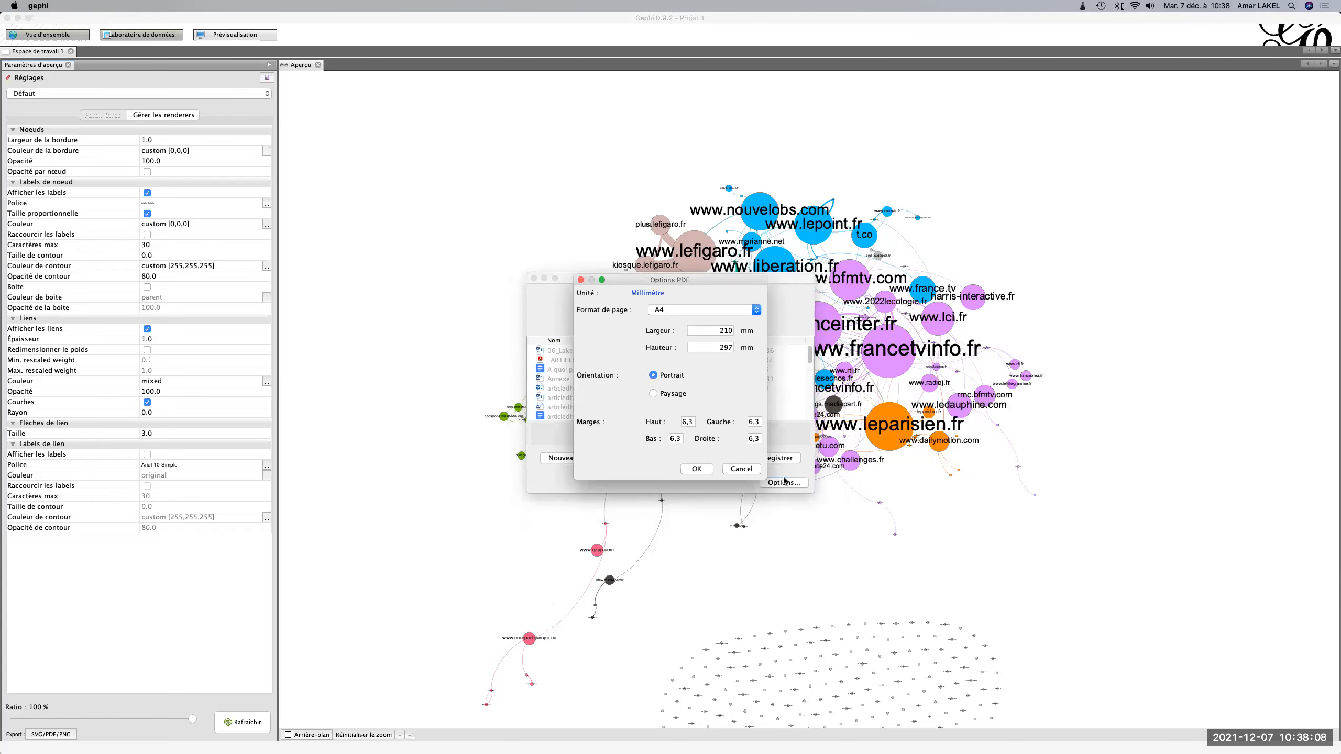
pyautogui.click(667, 312)
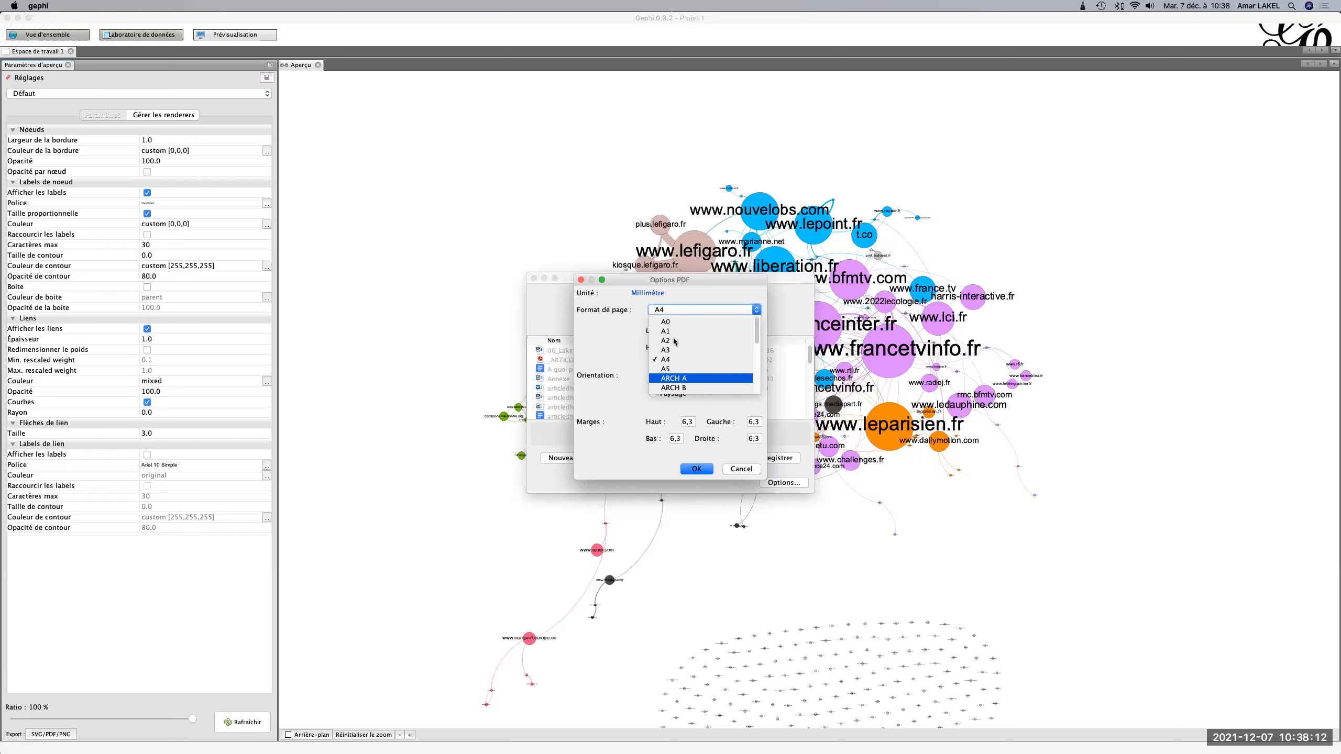
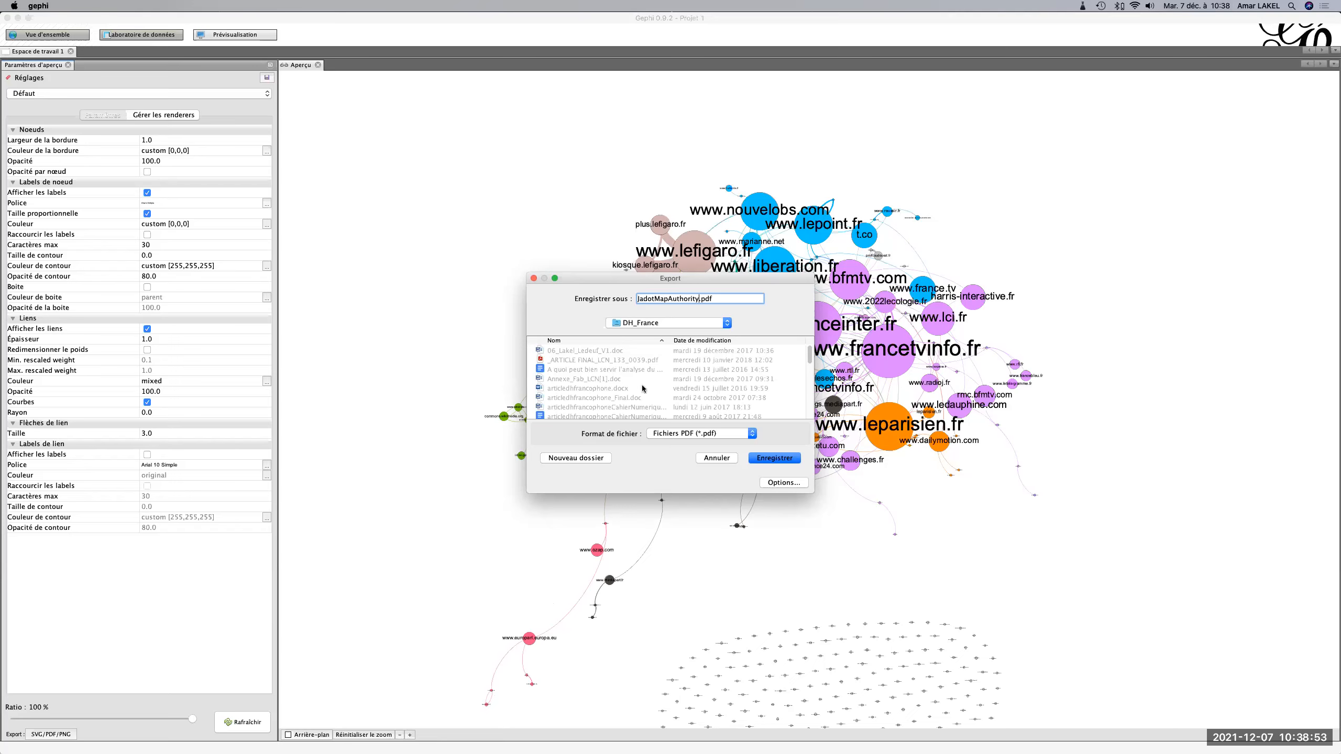
# Choose the _Cours folder in Google Drive as the destination for the PDF export.
pyautogui.click(650, 324)
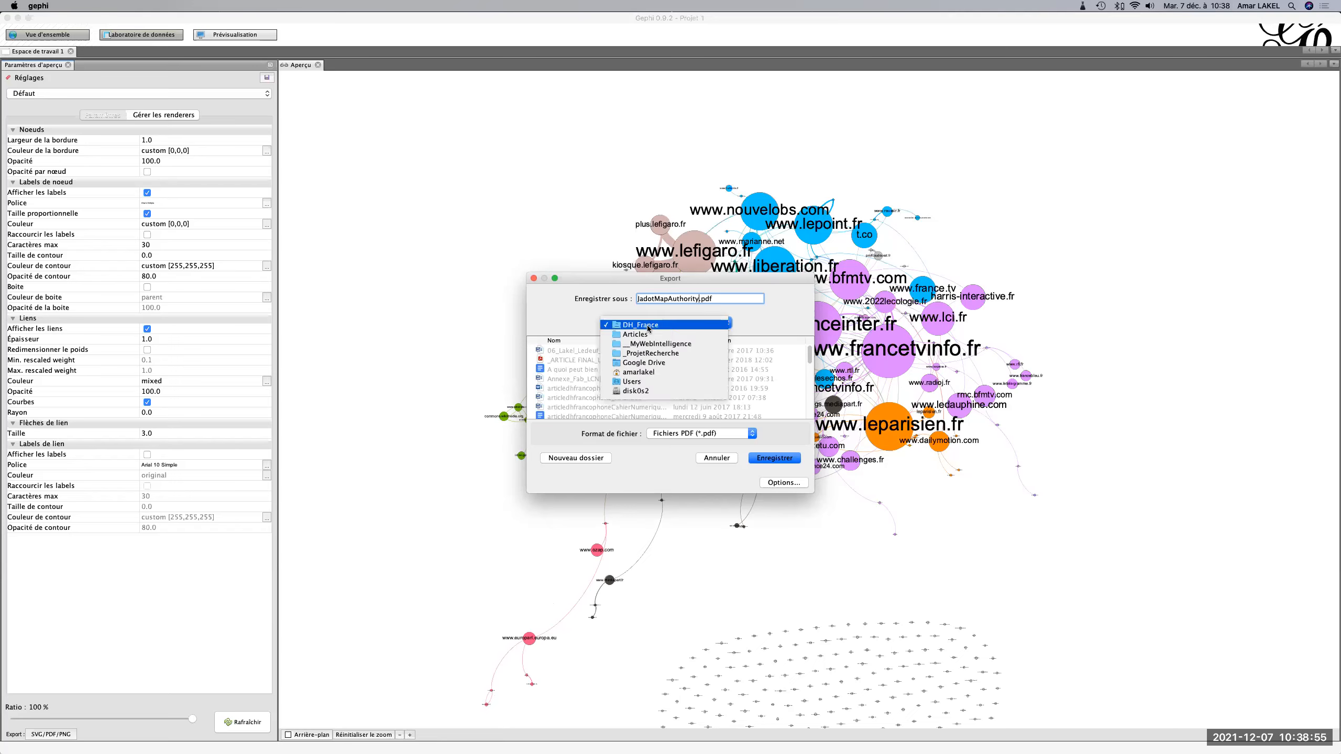
pyautogui.click(658, 364)
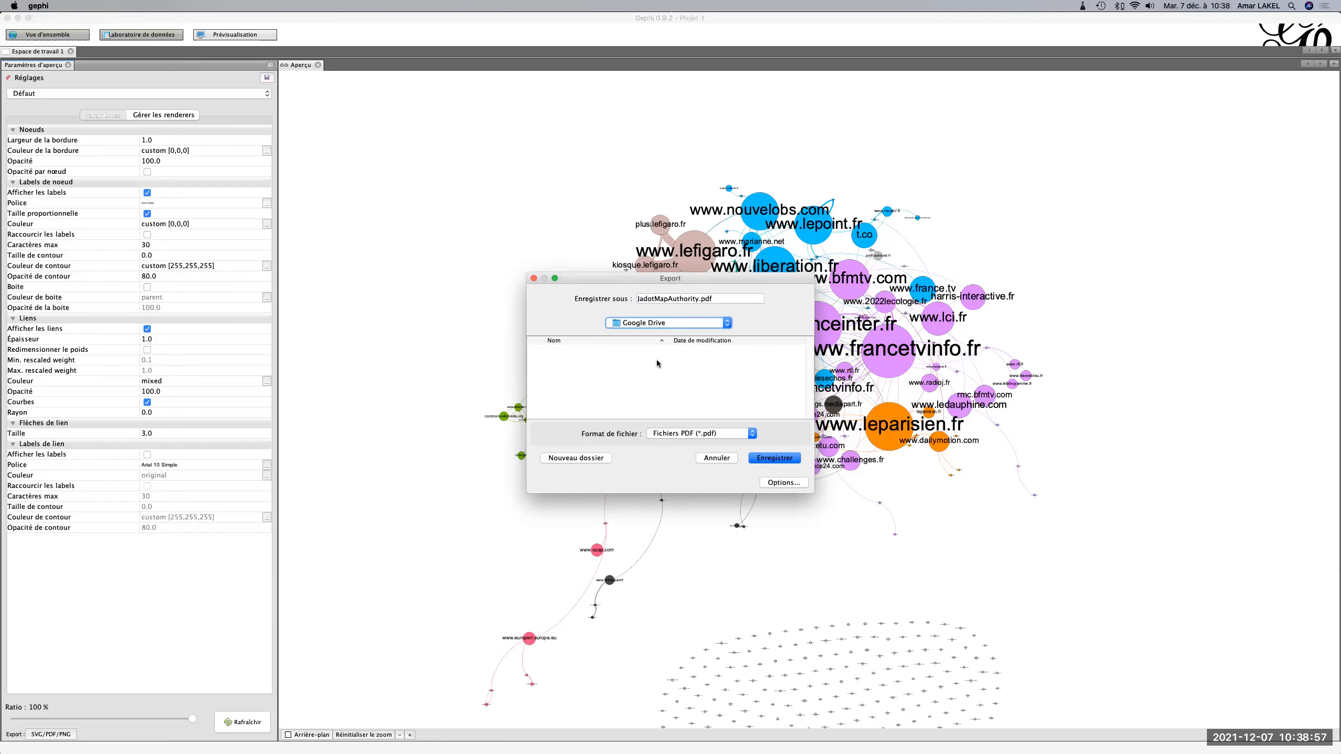
pyautogui.scroll(-10, 638, 400)
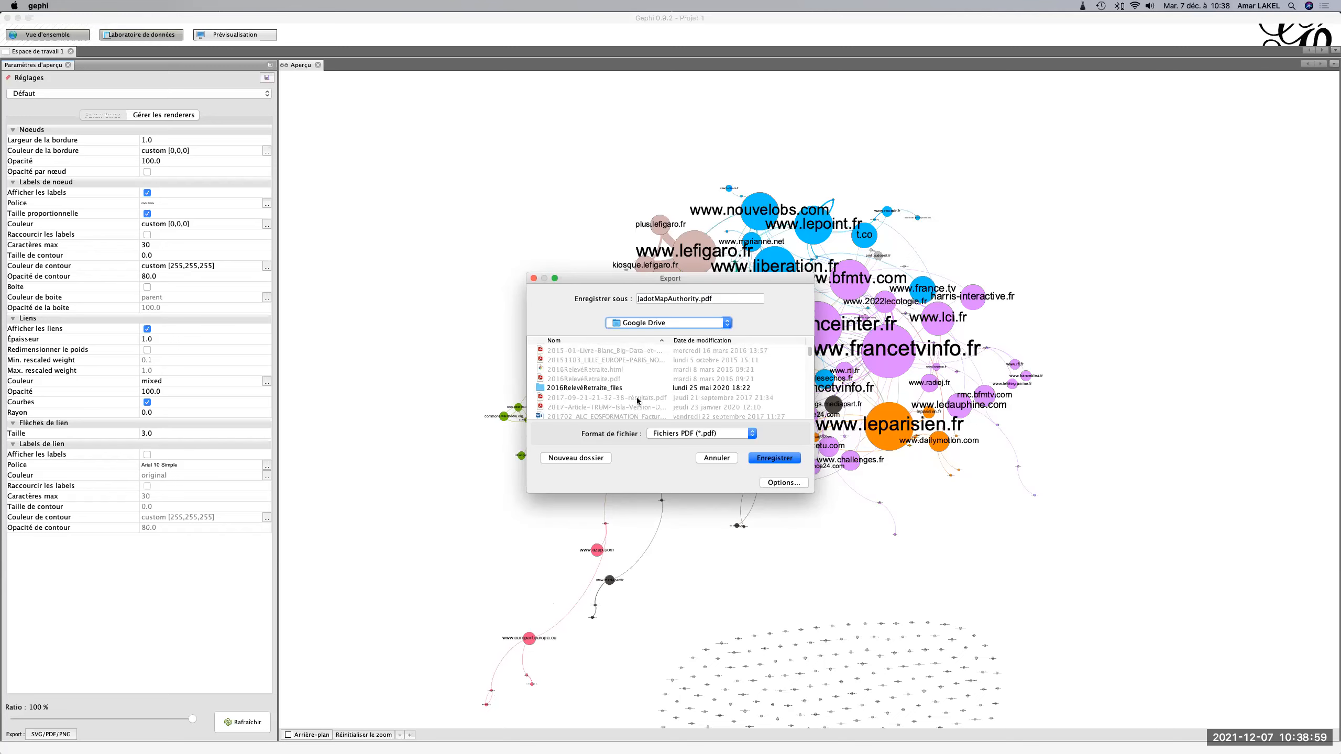
pyautogui.scroll(-5, 637, 400)
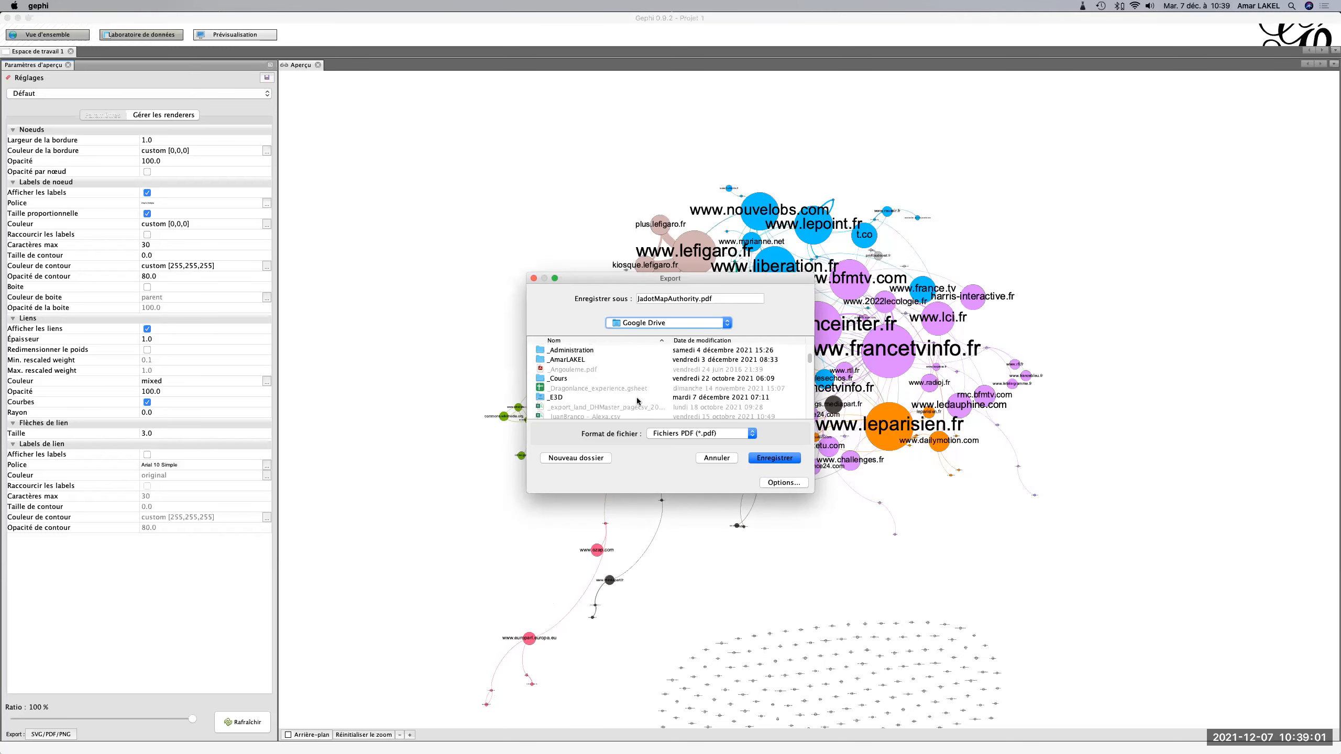
pyautogui.doubleClick(563, 379)
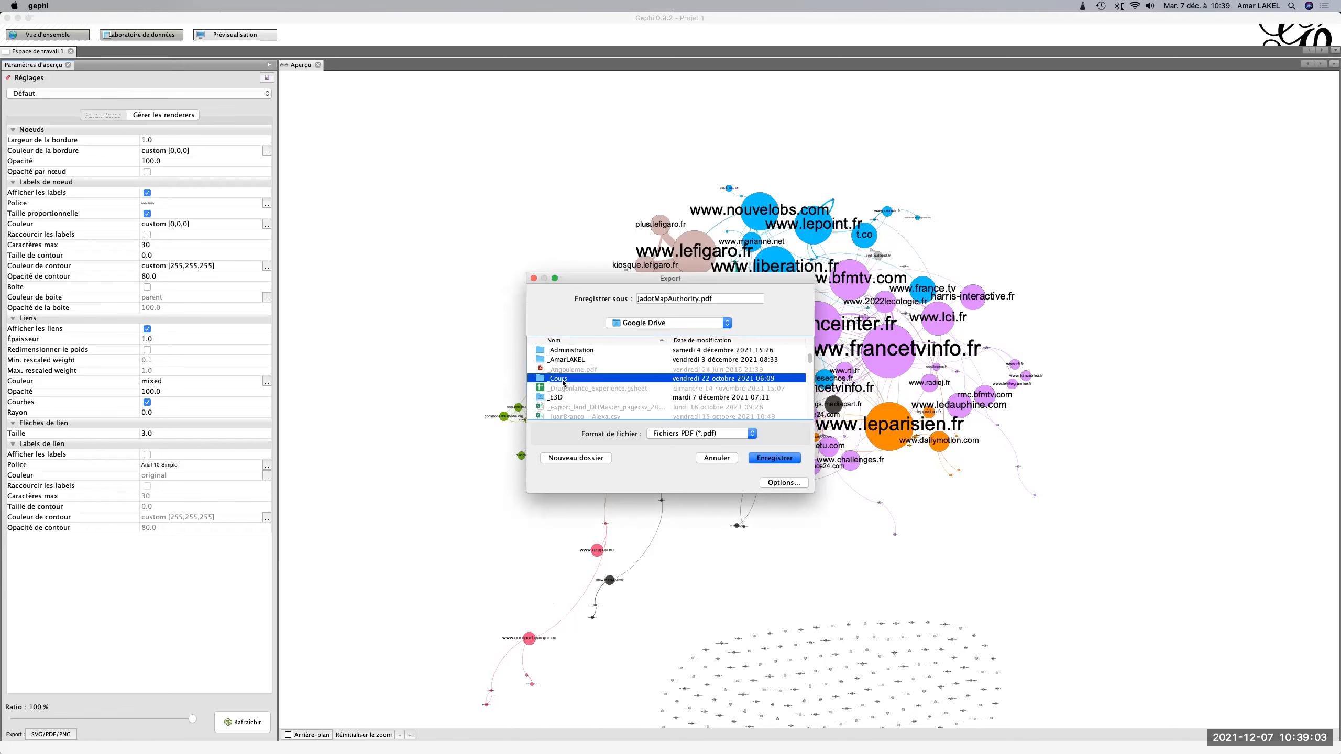
# Save JadotMapAuthority.pdf in the presidential project folder inside M2_IntelligenceStratégique.
pyautogui.scroll(-10, 563, 383)
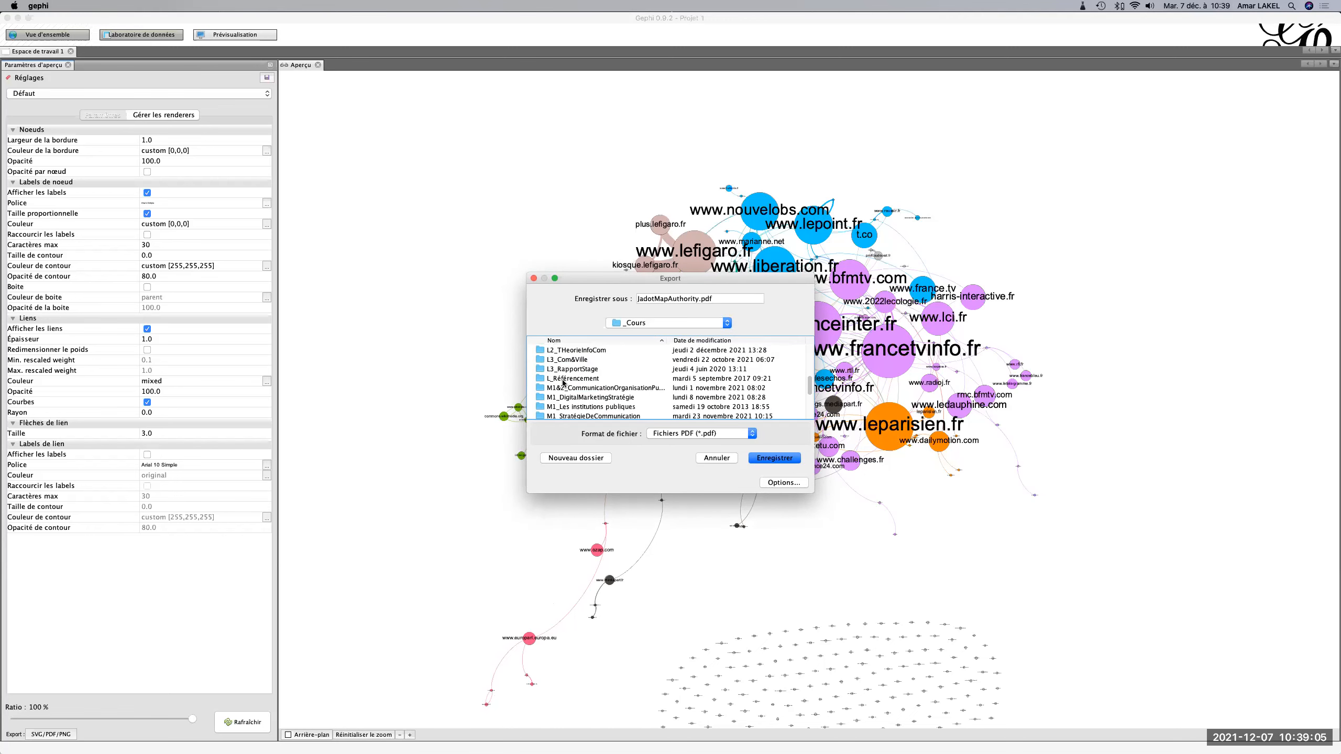
pyautogui.doubleClick(567, 397)
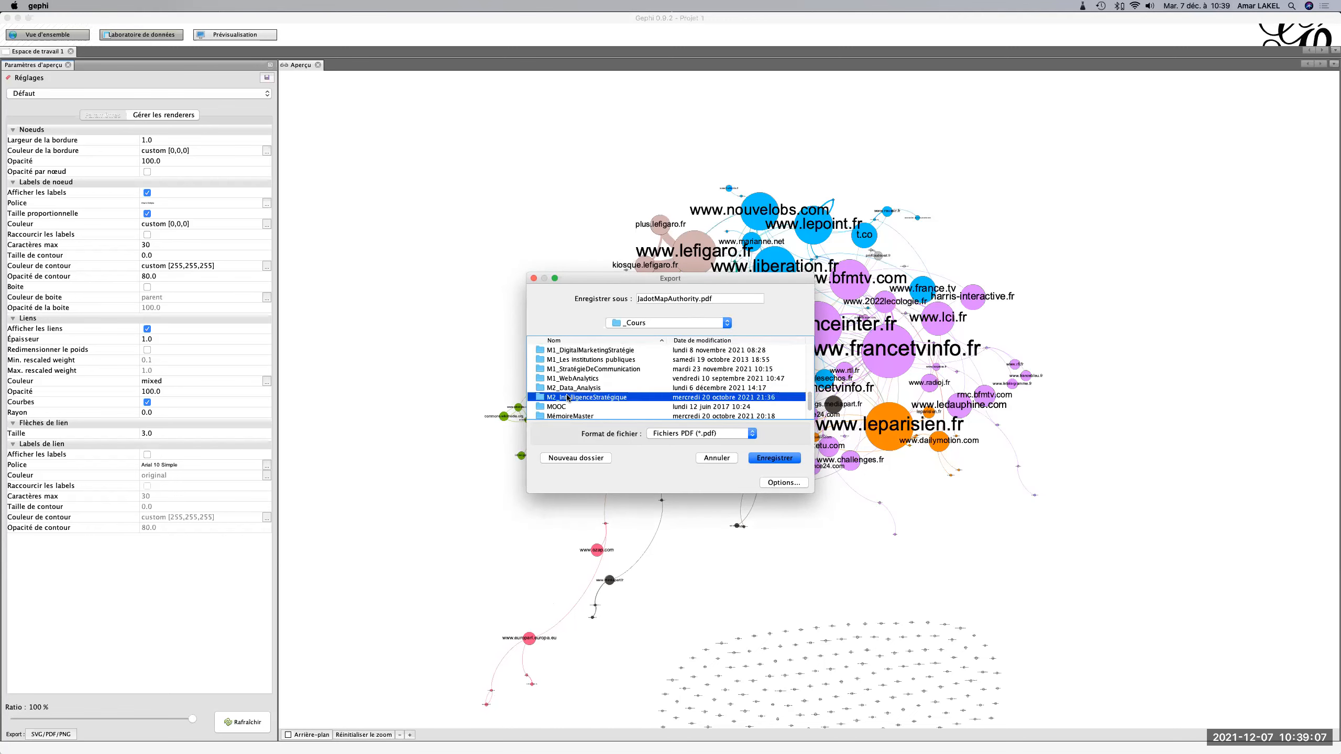
pyautogui.scroll(-2, 568, 398)
pyautogui.scroll(2, 567, 399)
pyautogui.doubleClick(568, 373)
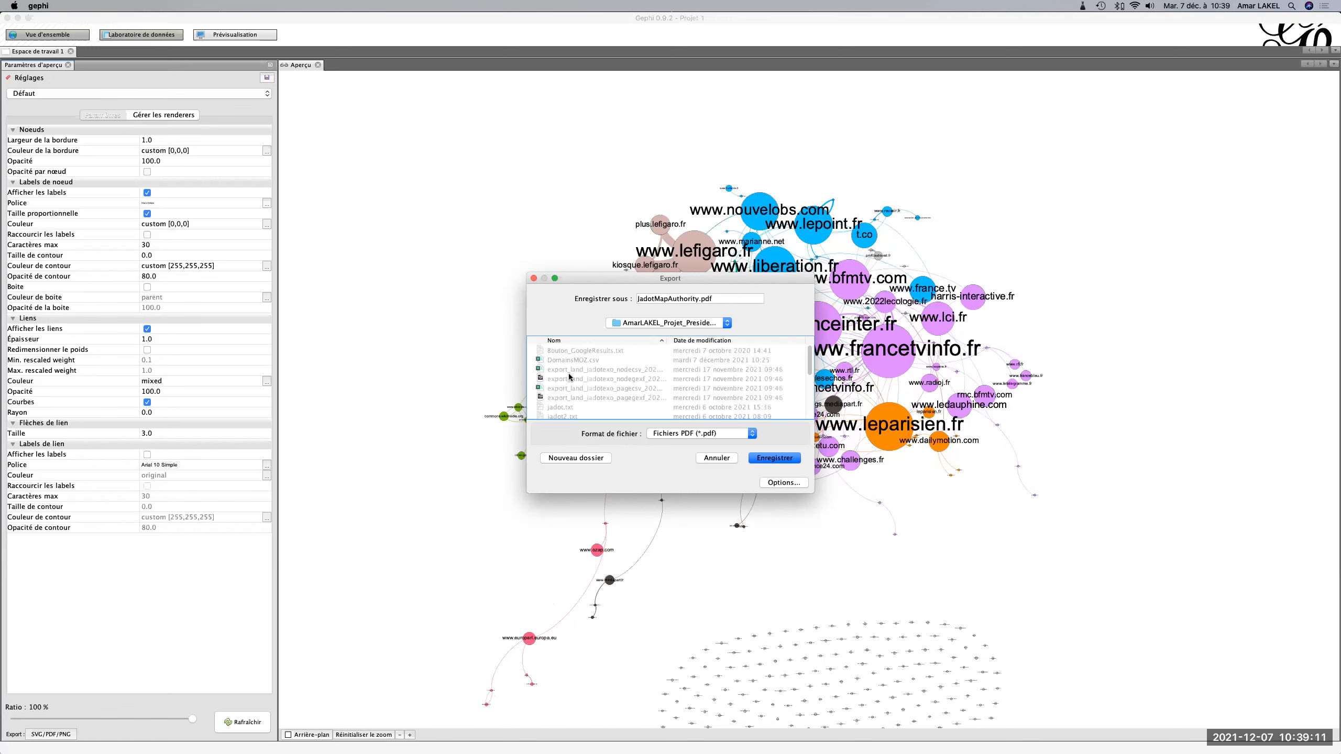
pyautogui.click(776, 458)
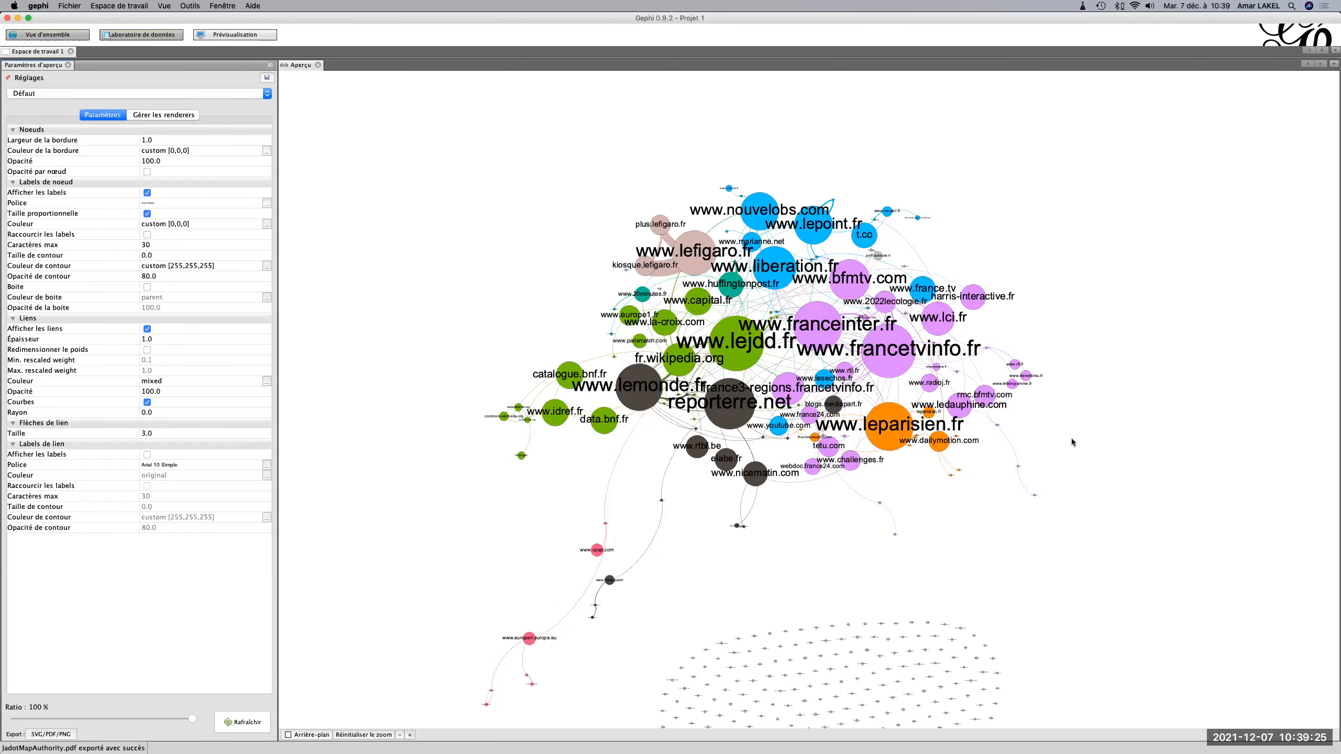
# Switch to Finder and open the recent folder __MyWebIntelligence.
pyautogui.press('super+Tab')
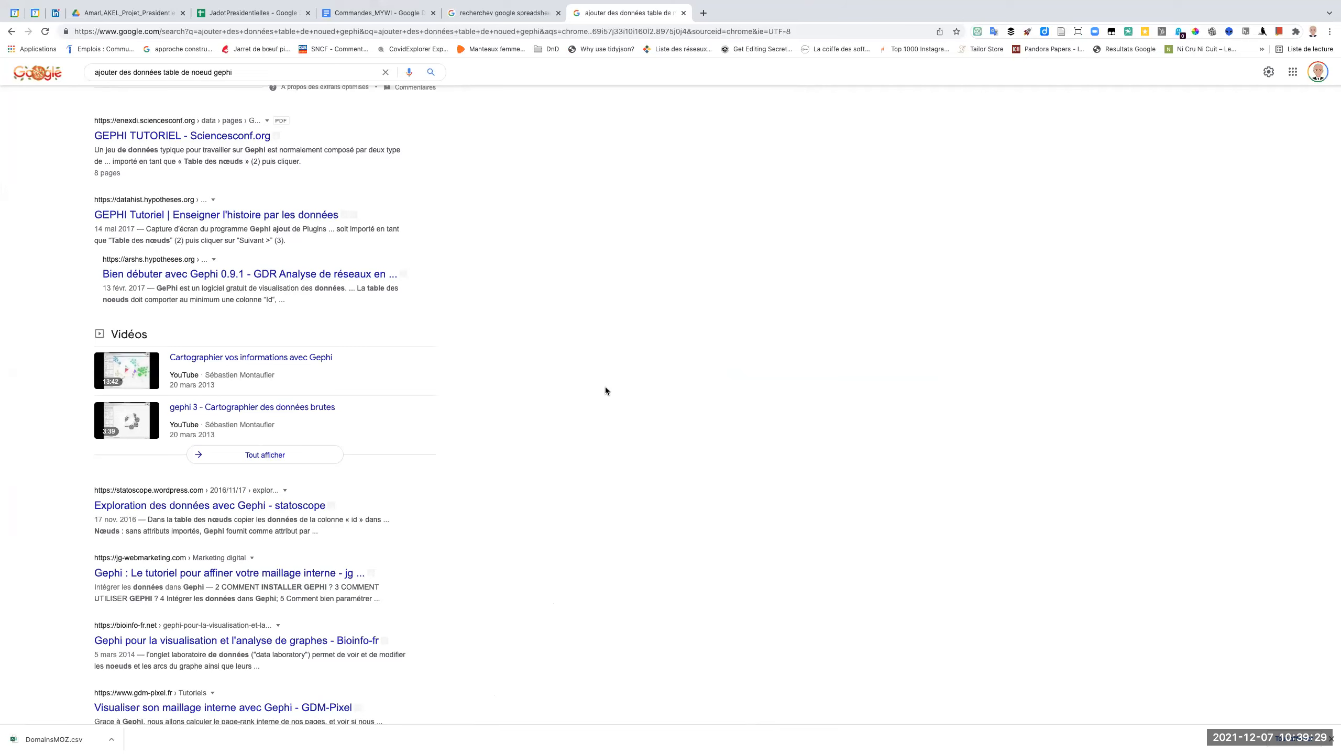
pyautogui.press('super+Tab')
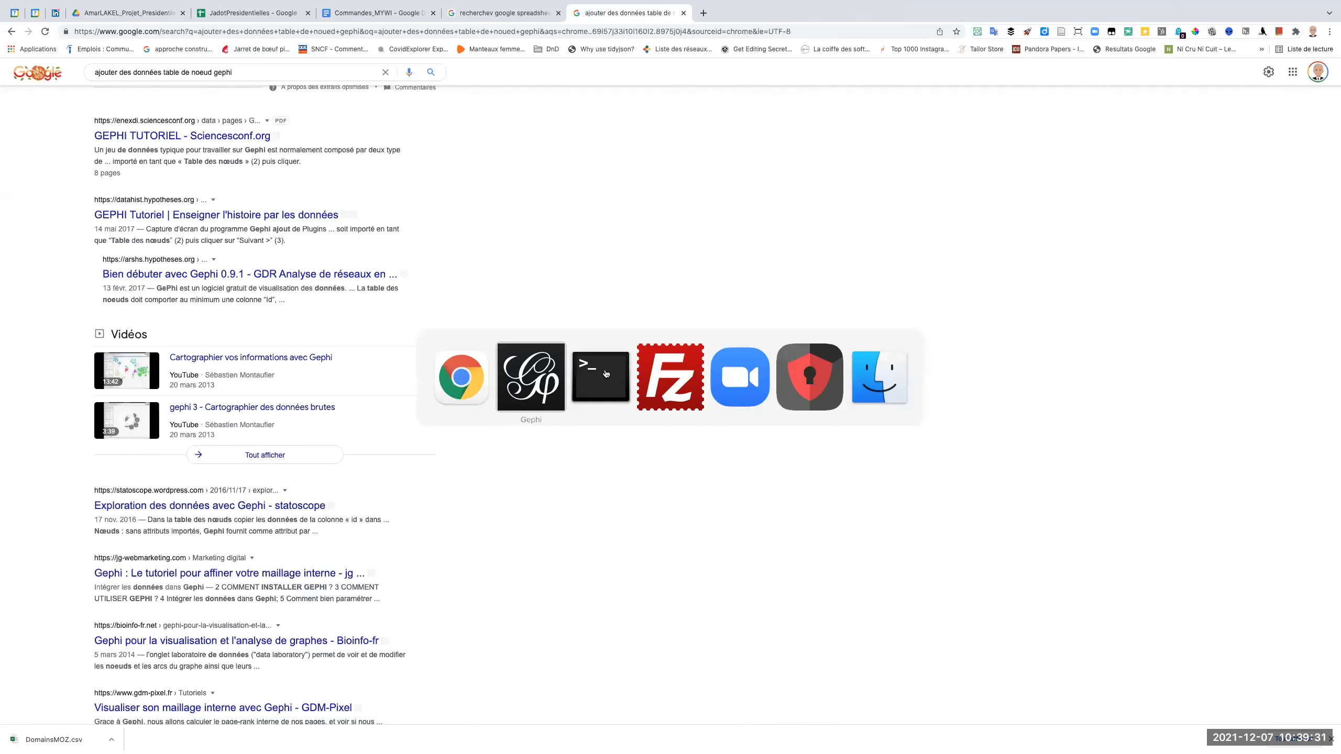
pyautogui.press('super+Tab')
pyautogui.press('super+Tab')
pyautogui.press('super+Tab')
pyautogui.press('super+Tab')
pyautogui.press('super+Tab')
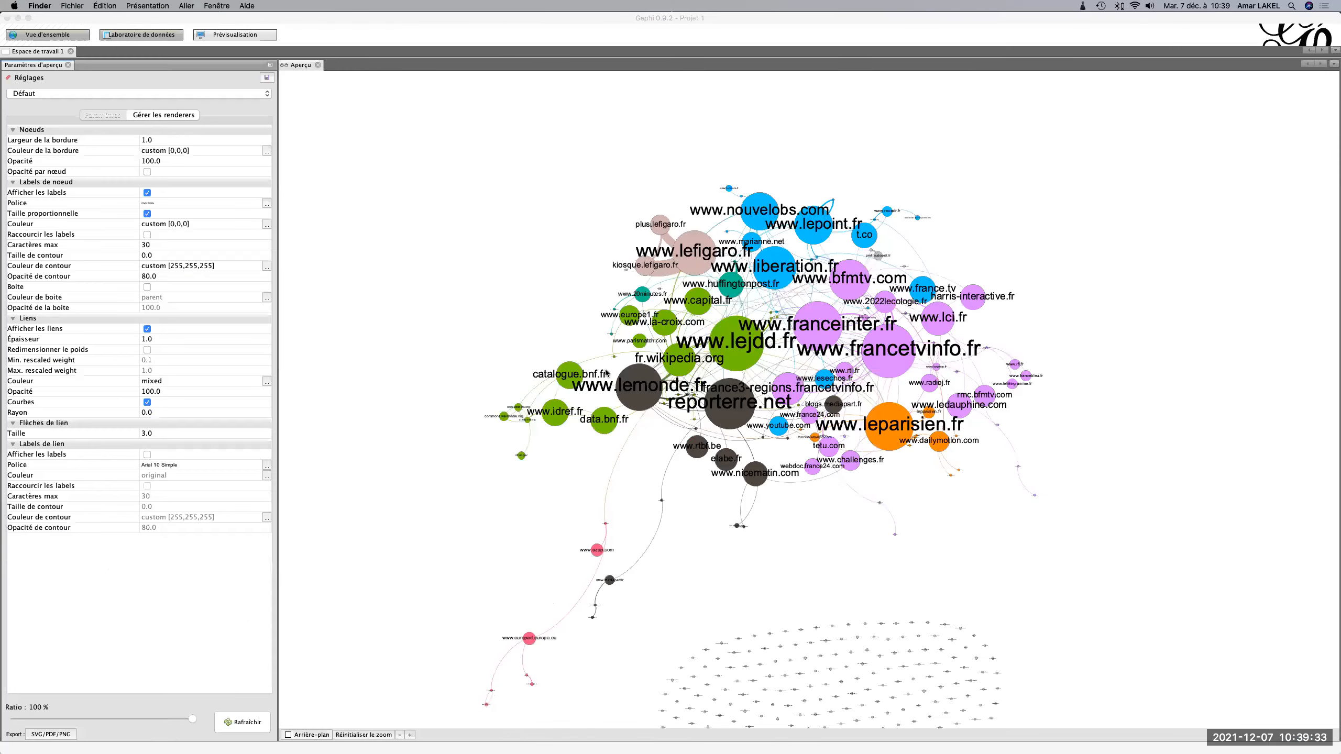
pyautogui.click(186, 6)
pyautogui.moveTo(279, 192)
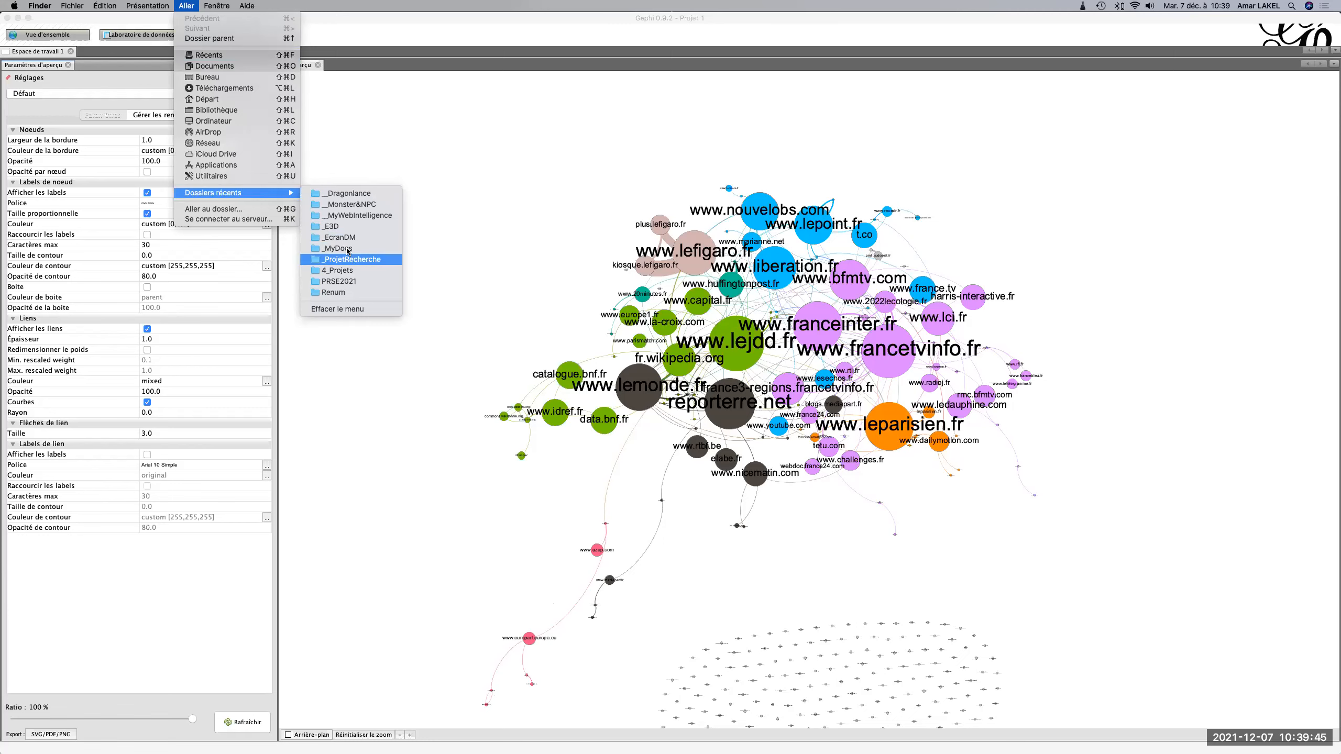
pyautogui.click(348, 215)
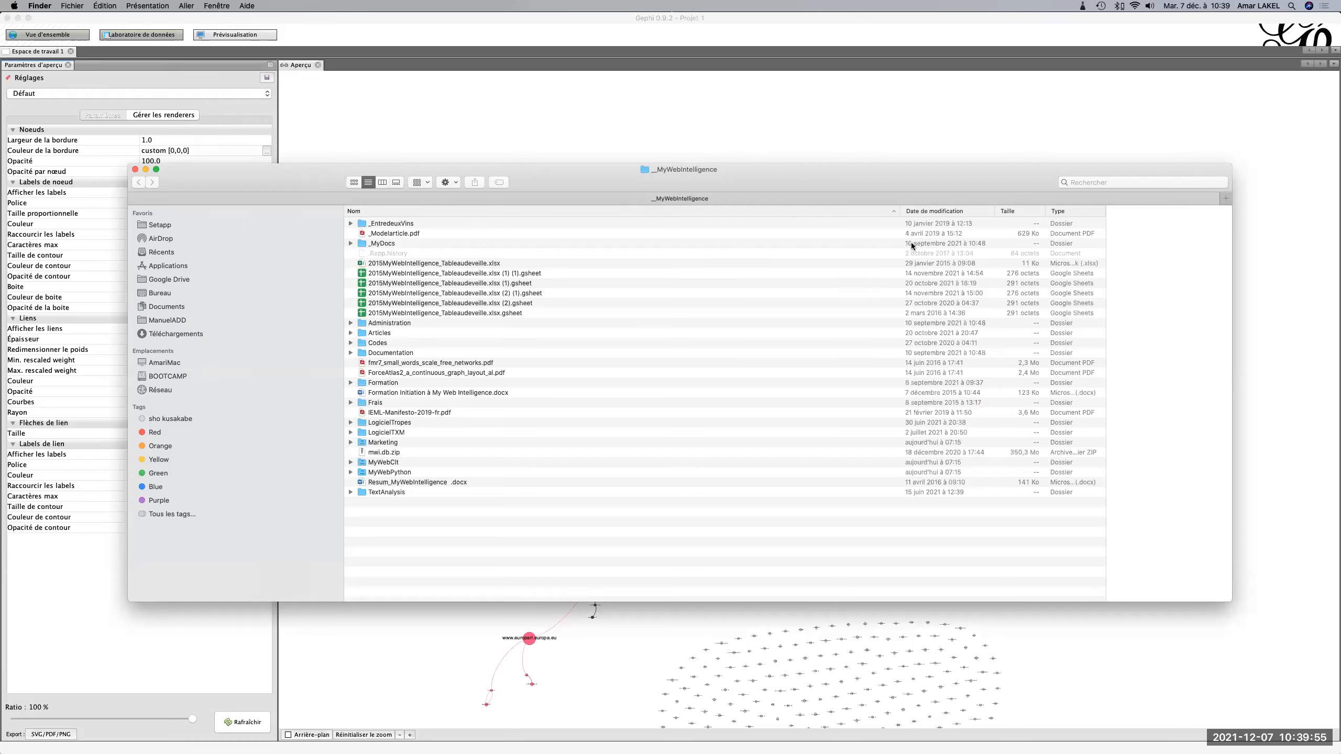
# Browse from Google Drive through _Cours and M2_IntelligenceStratégique to the presidential project folder.
pyautogui.click(176, 281)
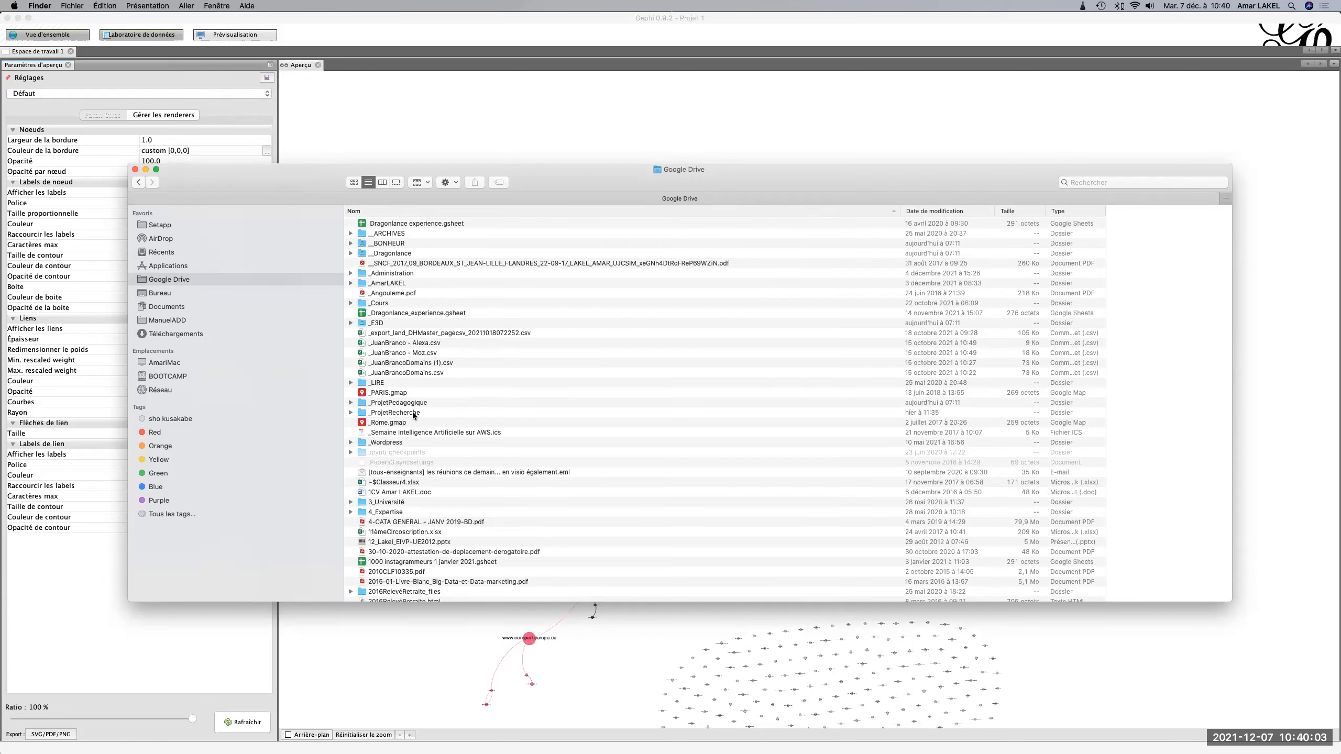
pyautogui.doubleClick(373, 303)
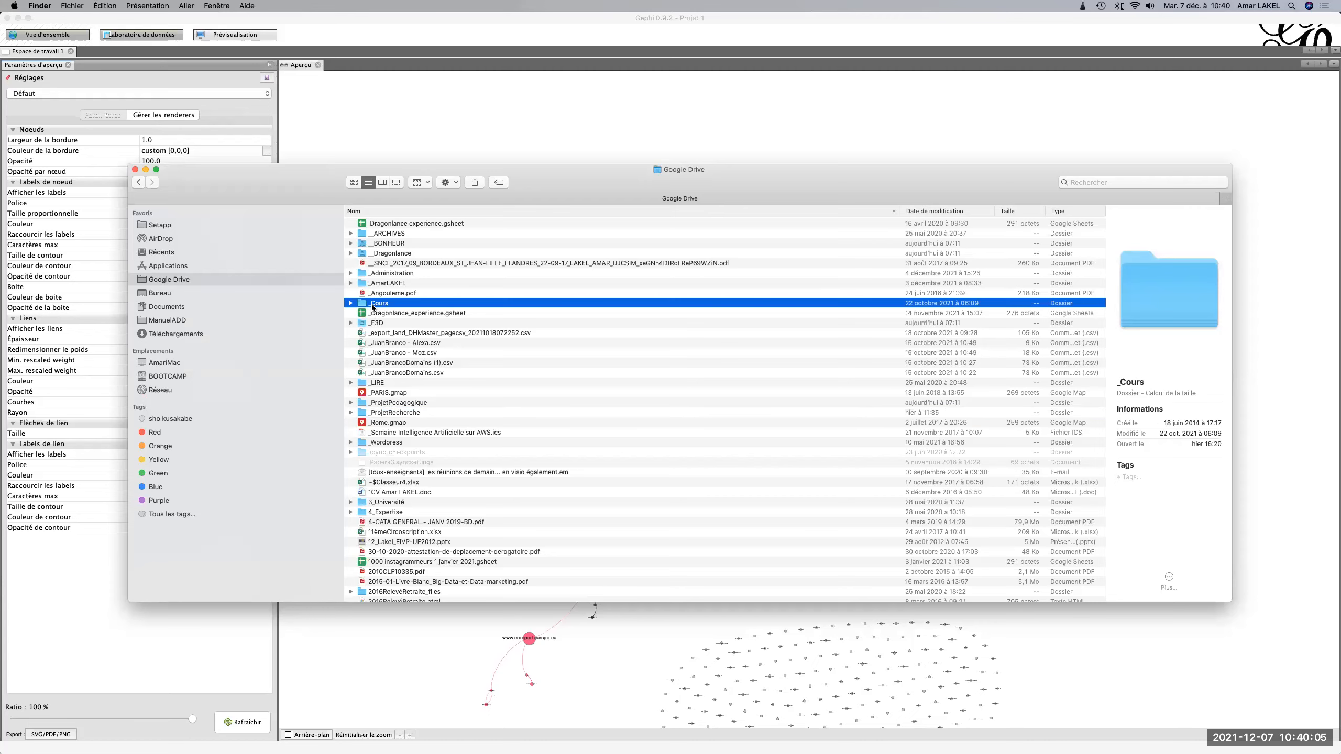
pyautogui.click(459, 502)
pyautogui.doubleClick(459, 502)
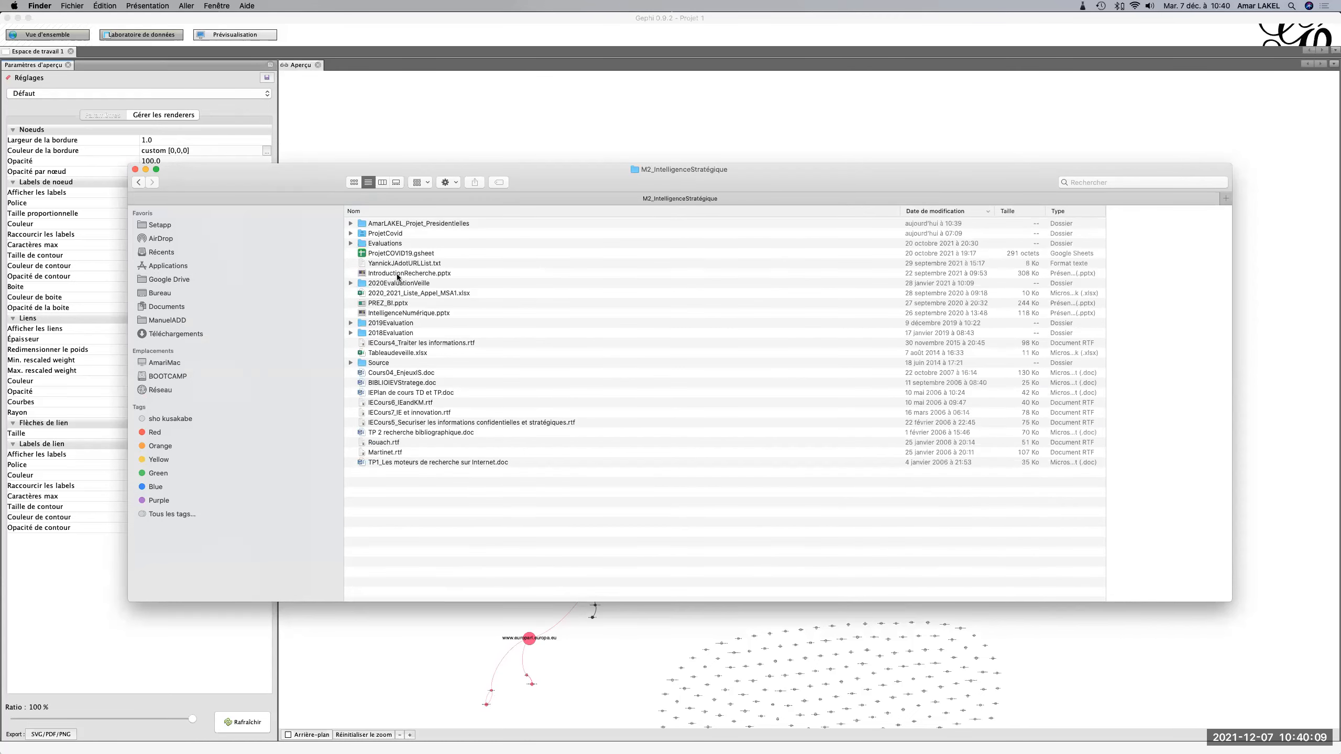
pyautogui.click(399, 224)
pyautogui.doubleClick(398, 225)
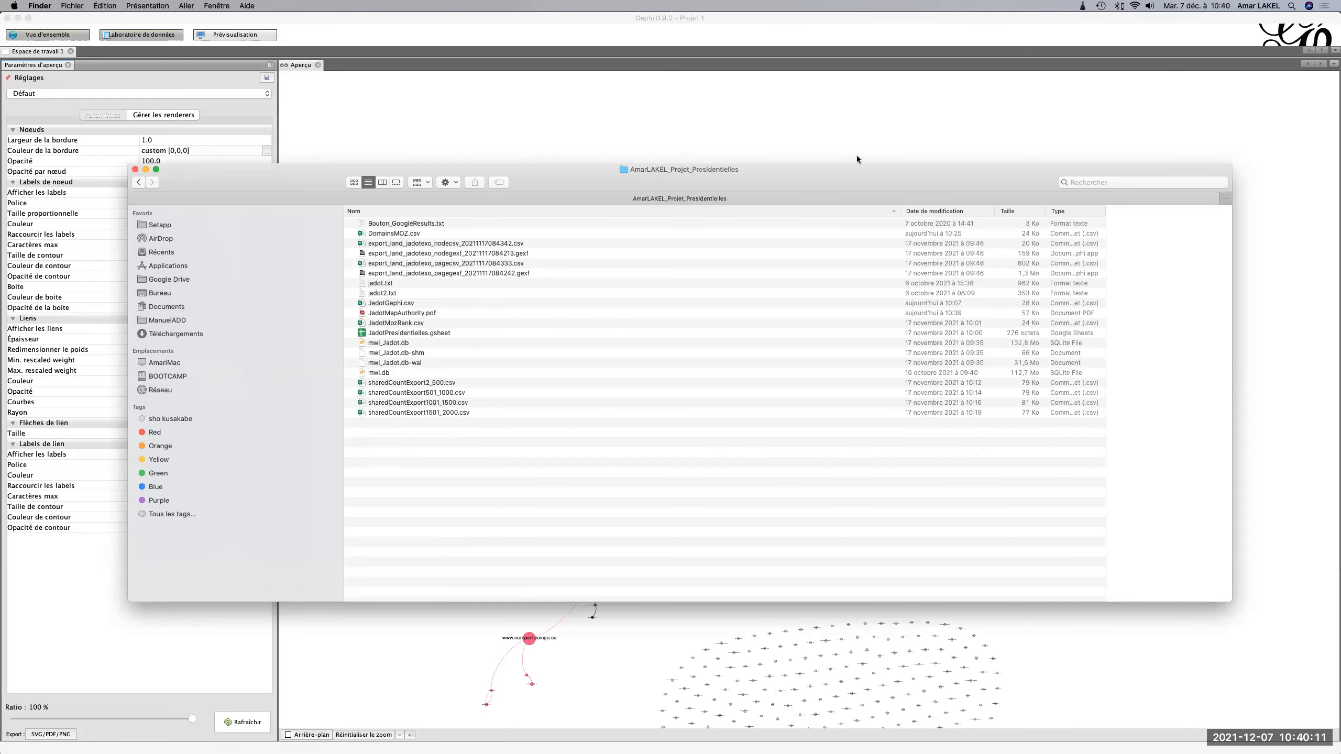
# Sort the project files by modification date and open JadotMapAuthority.pdf in Acrobat Reader.
pyautogui.click(973, 212)
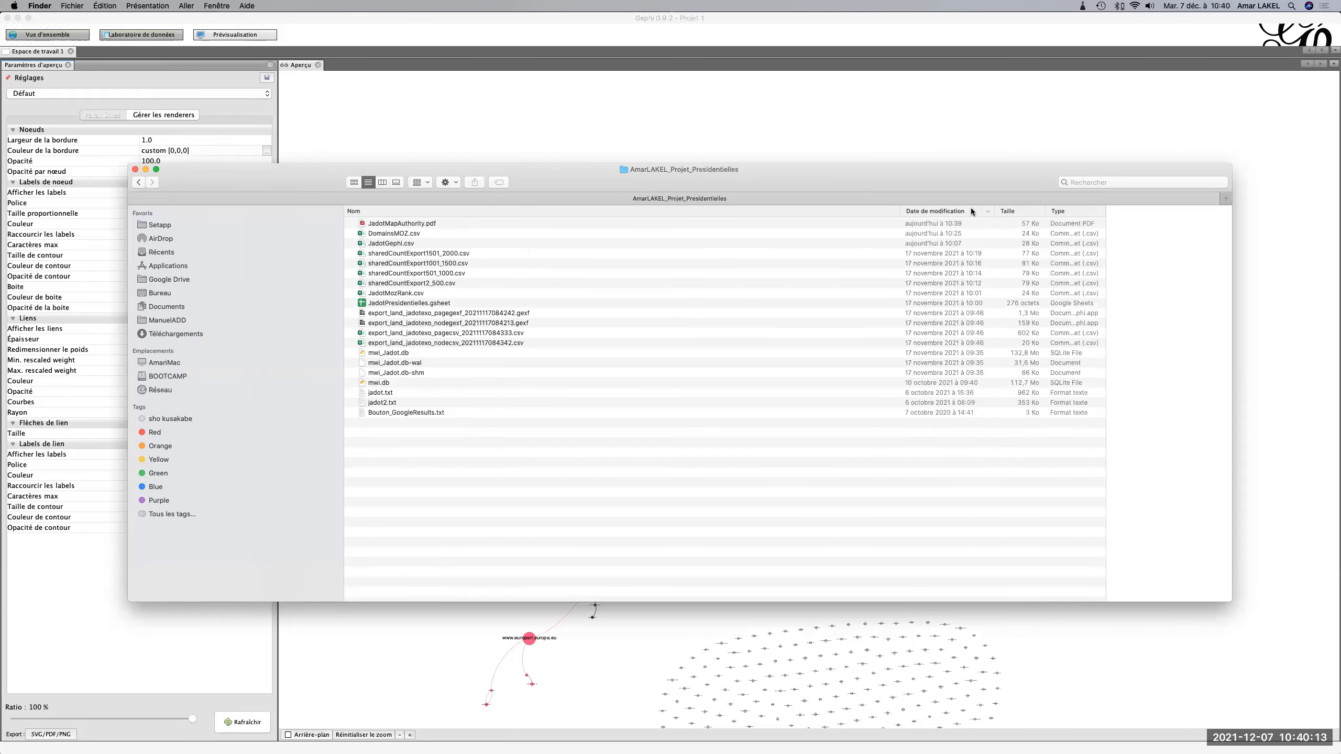
pyautogui.click(384, 225)
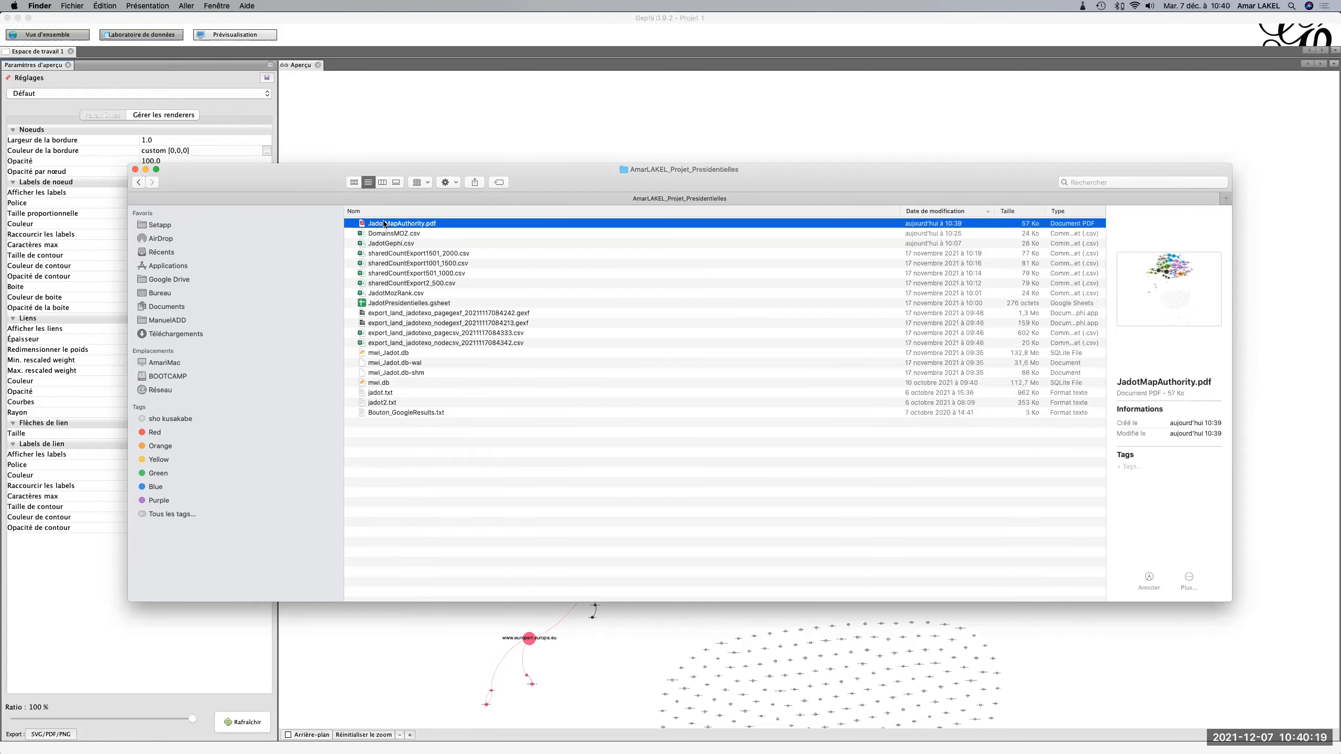
pyautogui.doubleClick(384, 225)
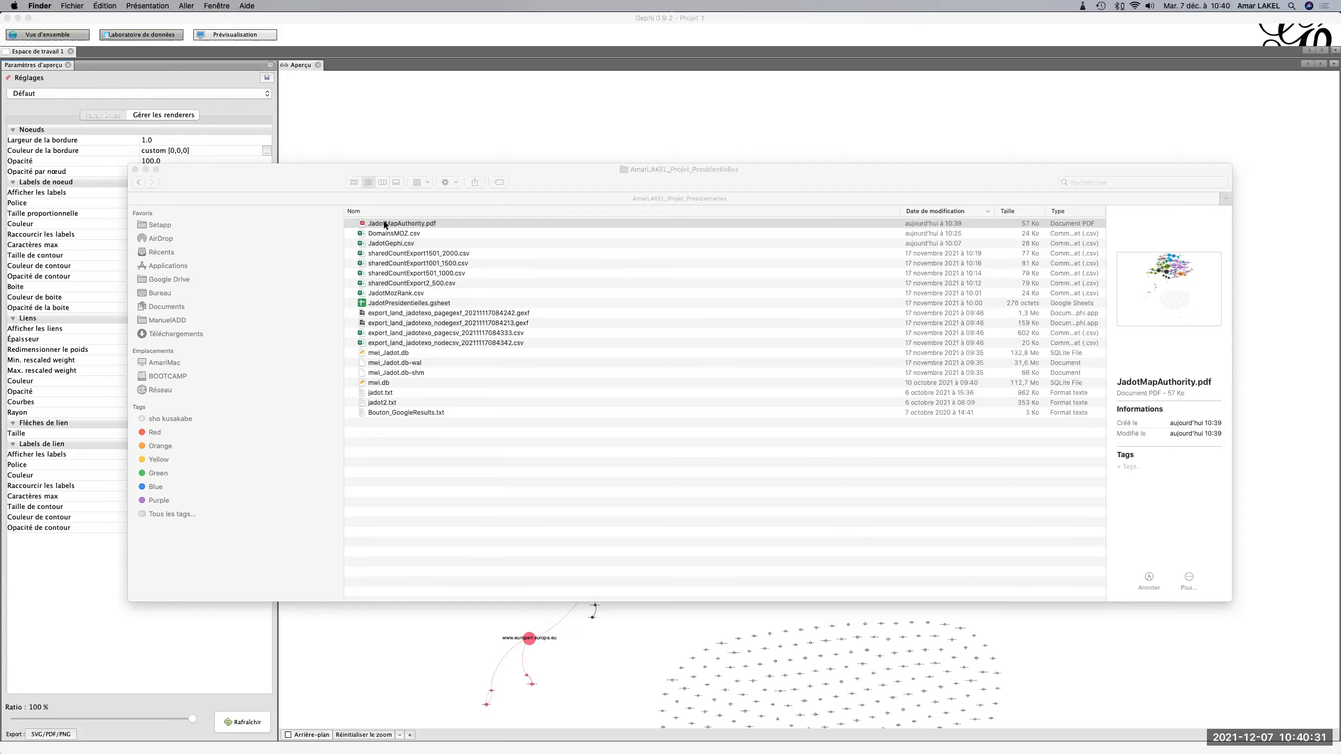
pyautogui.doubleClick(385, 224)
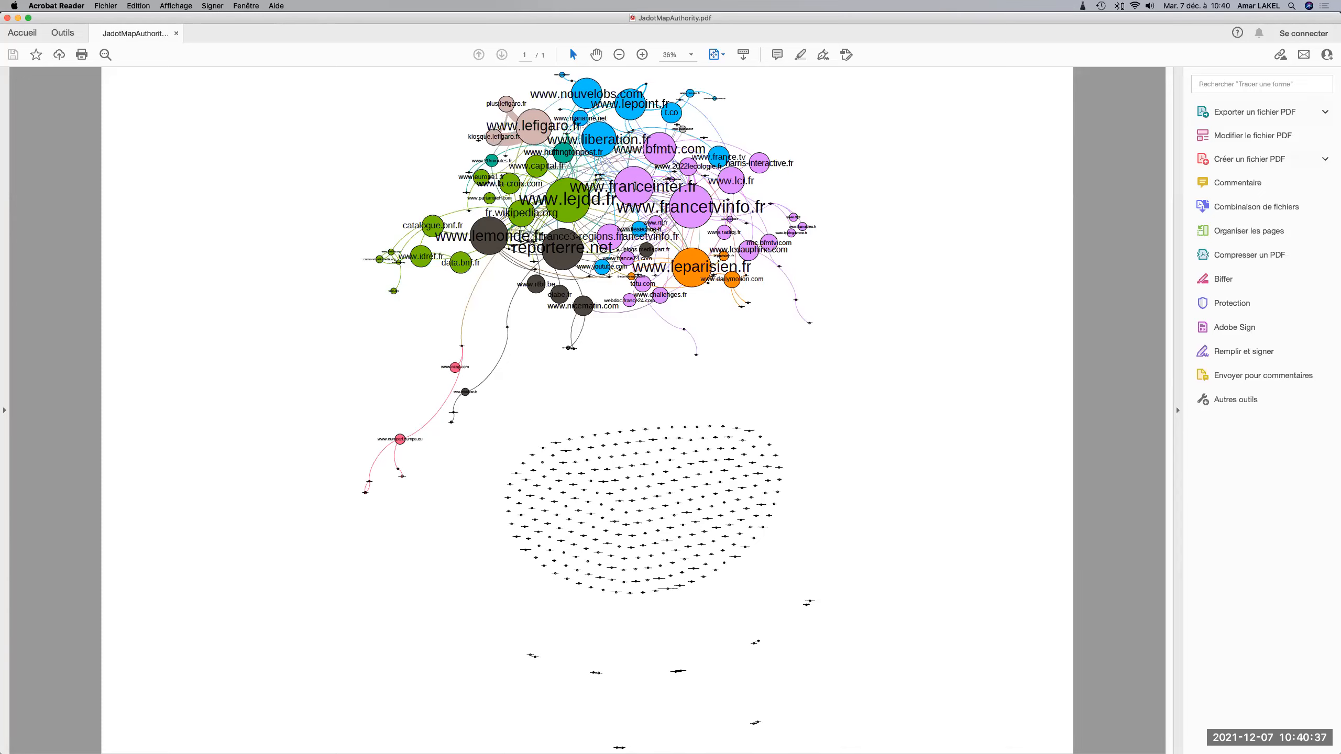
pyautogui.scroll(5, 633, 183)
pyautogui.scroll(3, 634, 184)
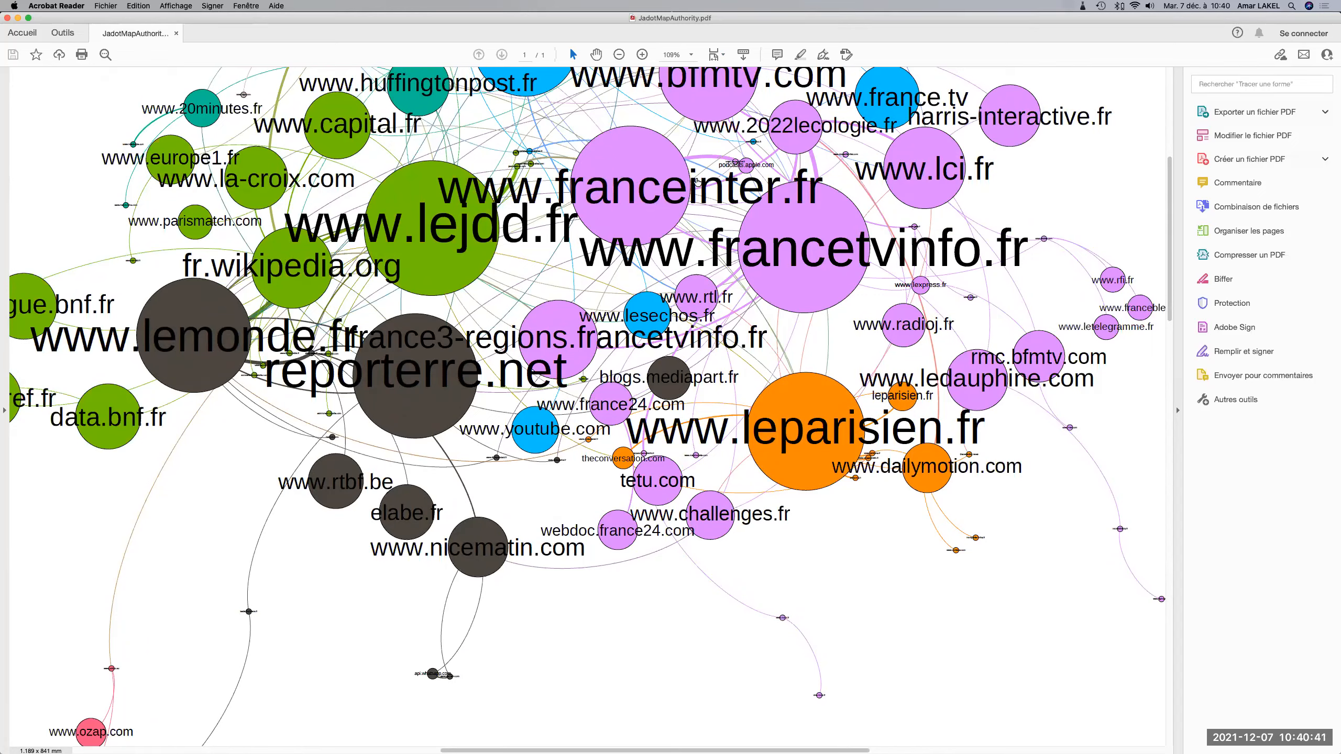
pyautogui.click(663, 196)
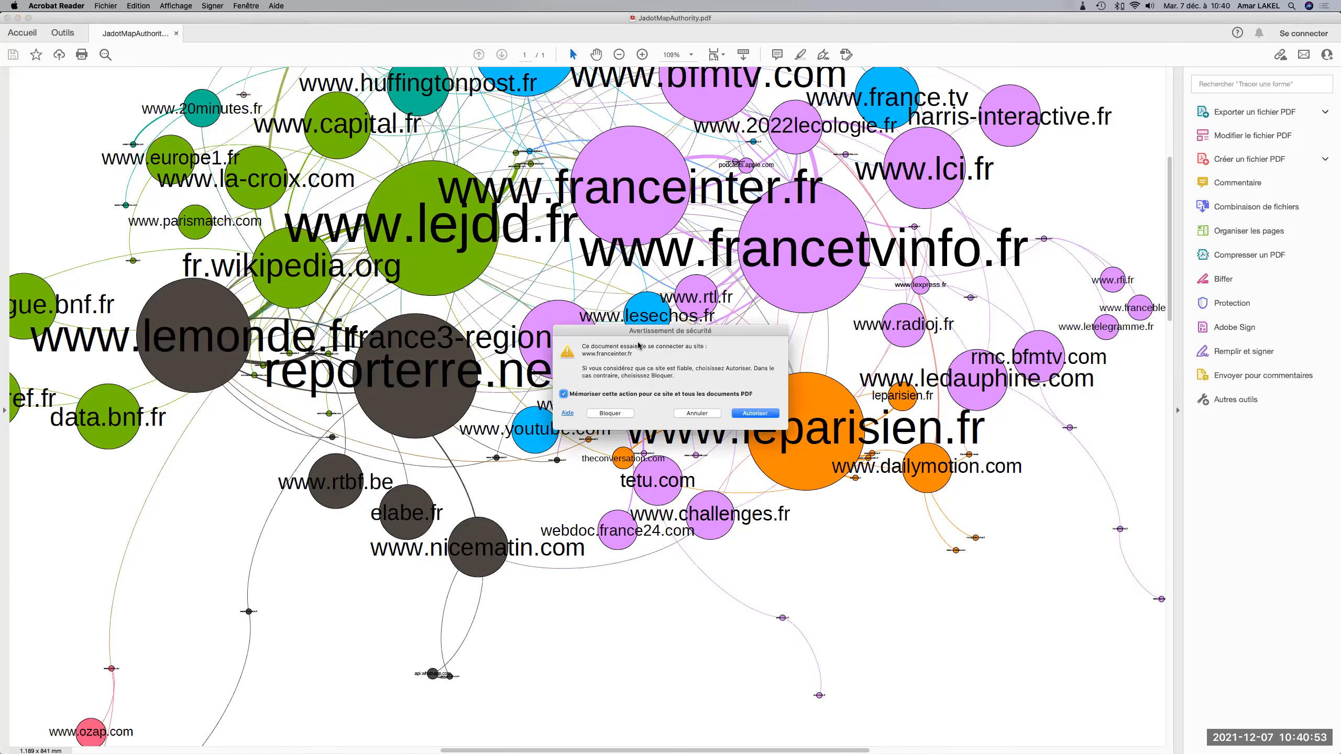
pyautogui.click(754, 413)
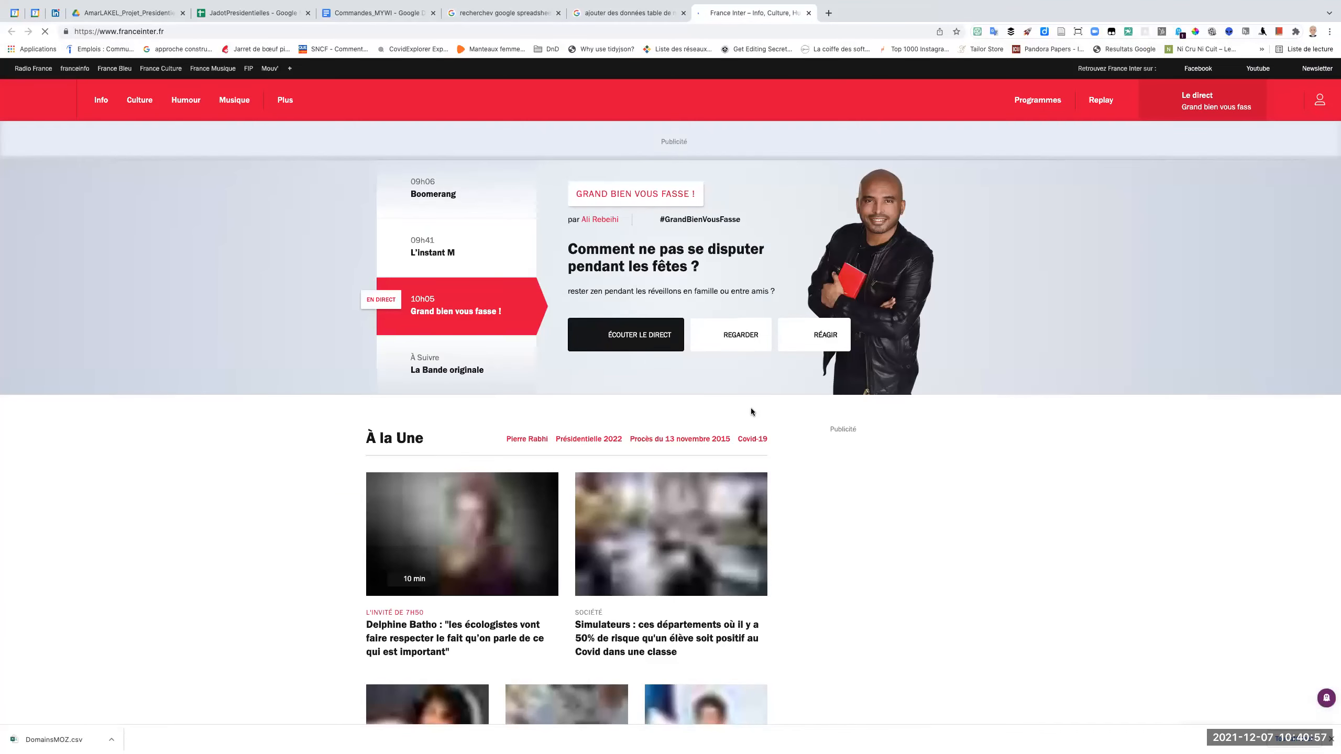
pyautogui.press('super+Tab')
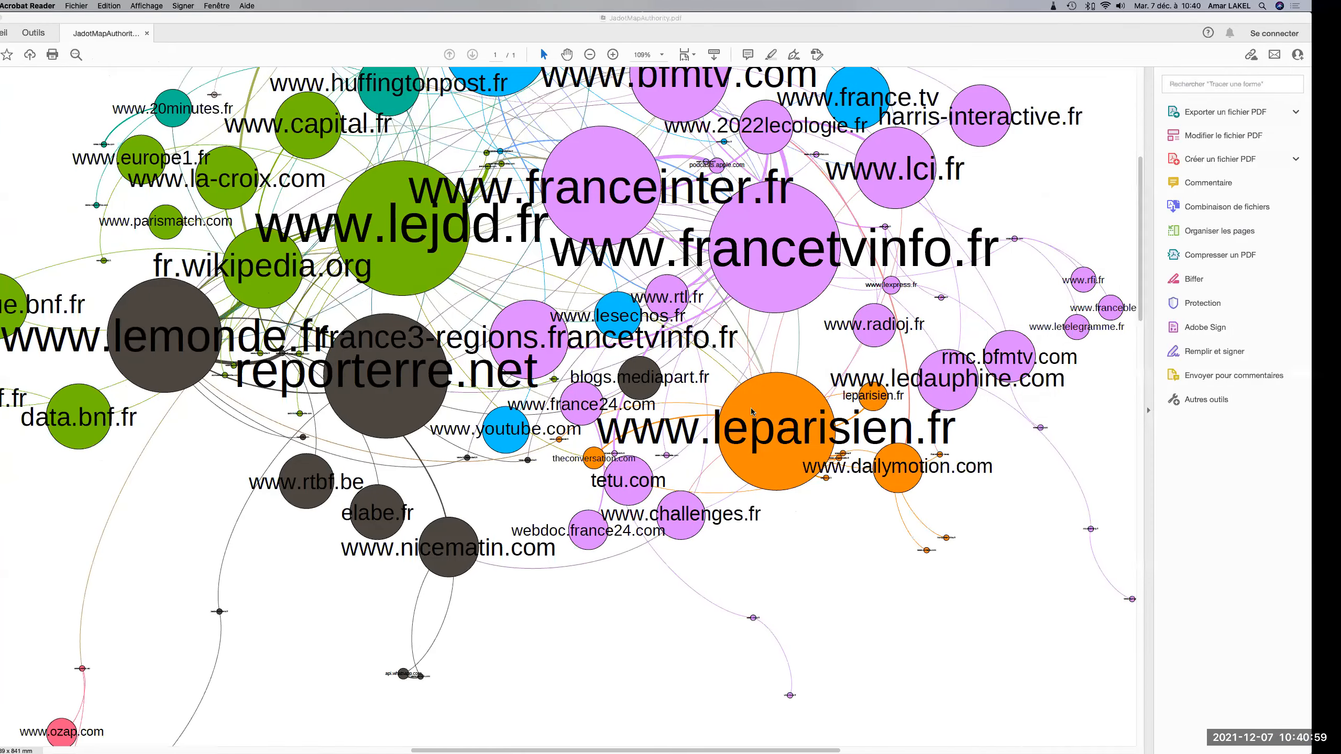
pyautogui.scroll(-15, 693, 647)
pyautogui.hscroll(5, 693, 646)
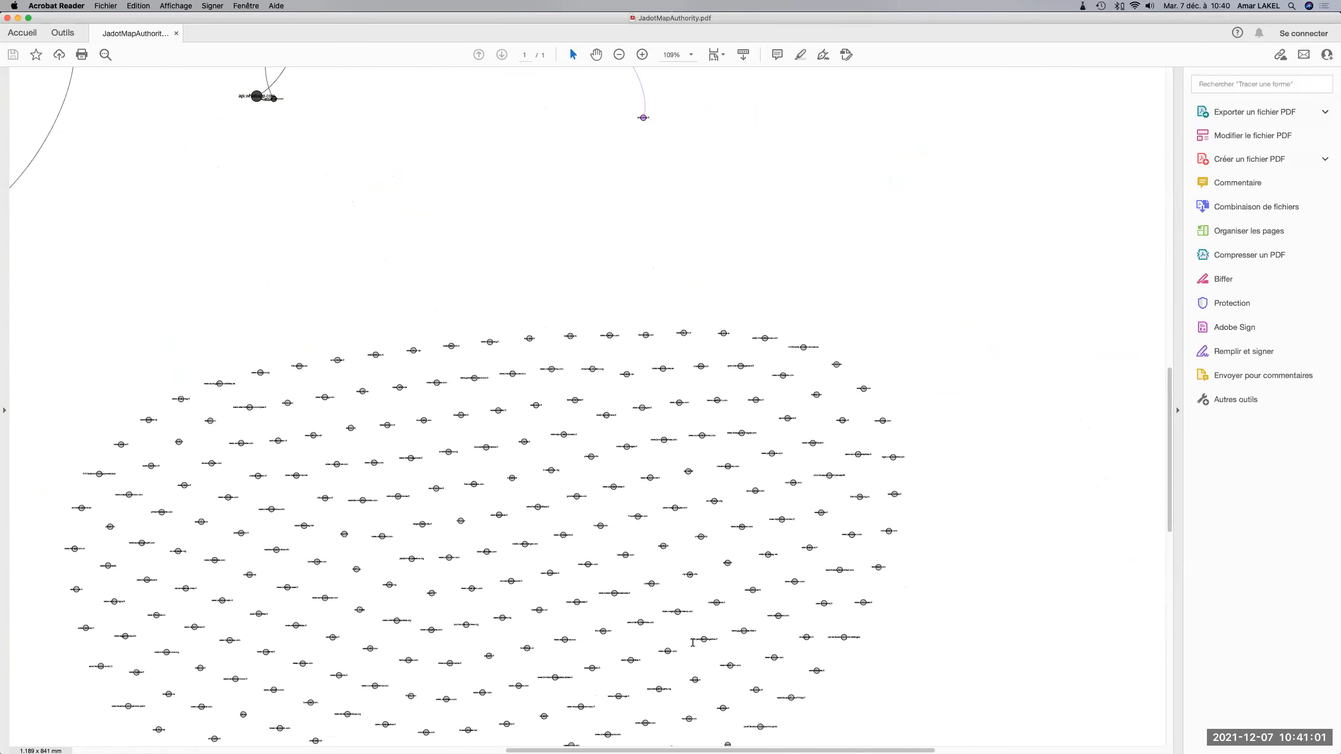
pyautogui.scroll(10, 697, 634)
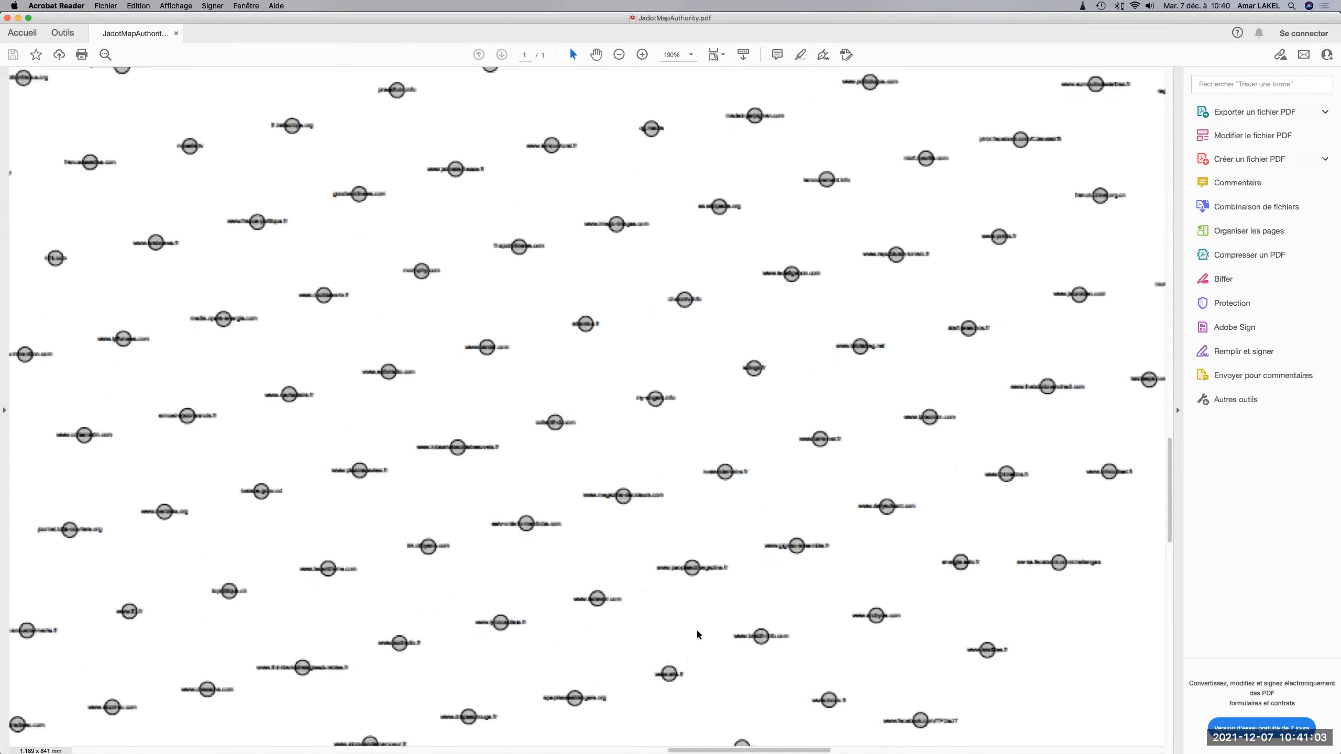
pyautogui.scroll(3, 697, 634)
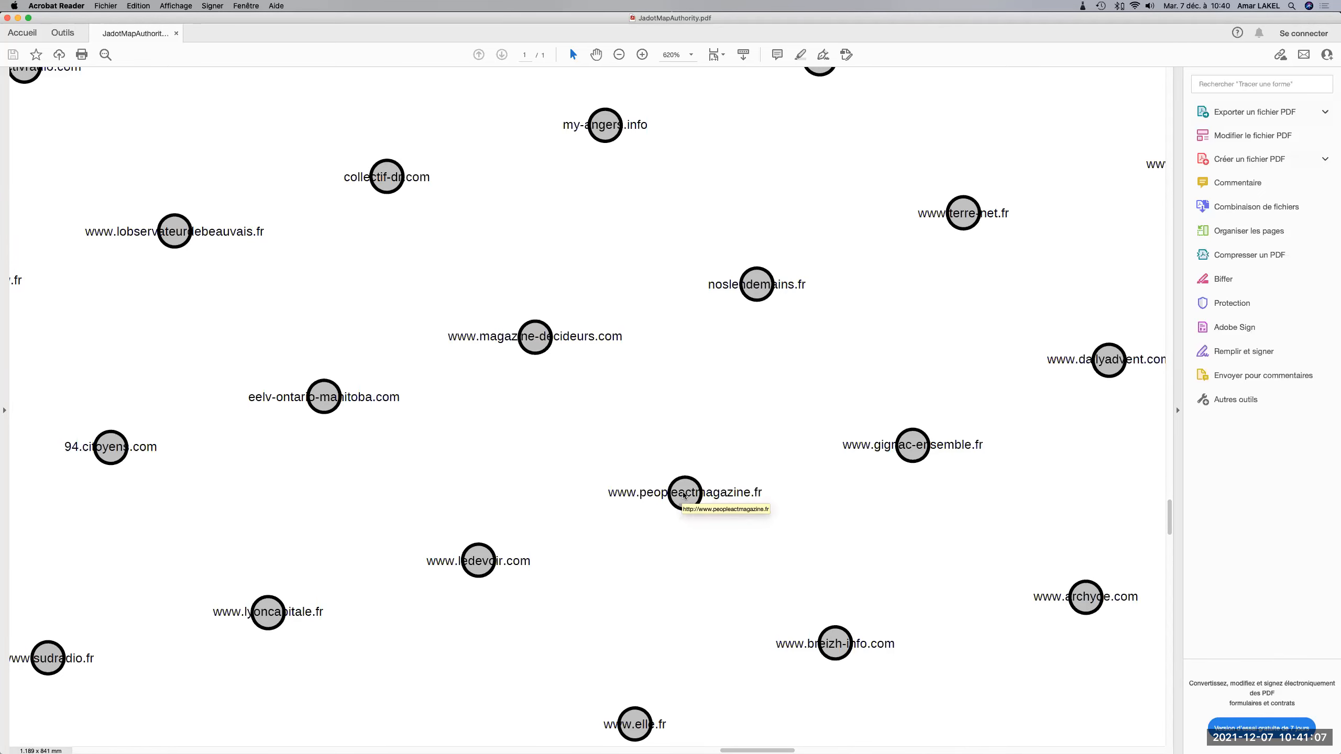
pyautogui.click(684, 495)
pyautogui.click(755, 414)
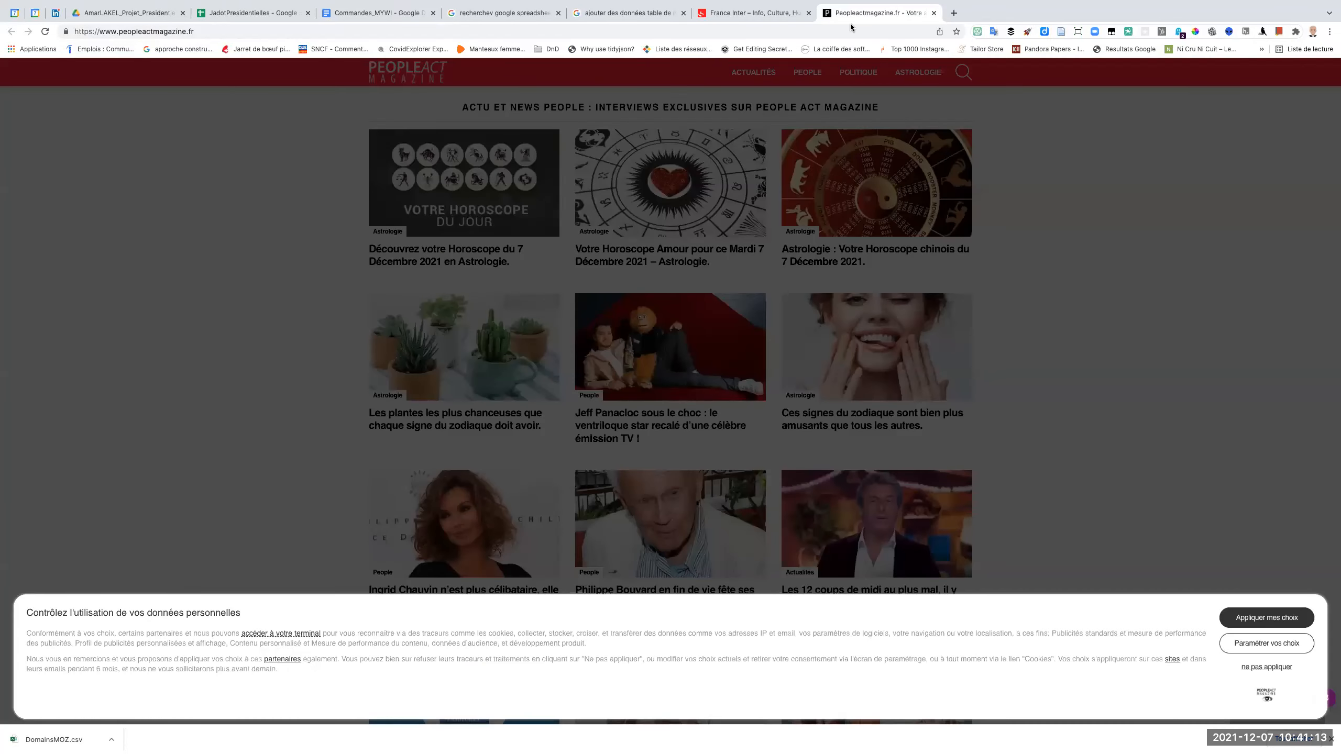
pyautogui.click(934, 13)
pyautogui.hotkey('ctrl', 'Left')
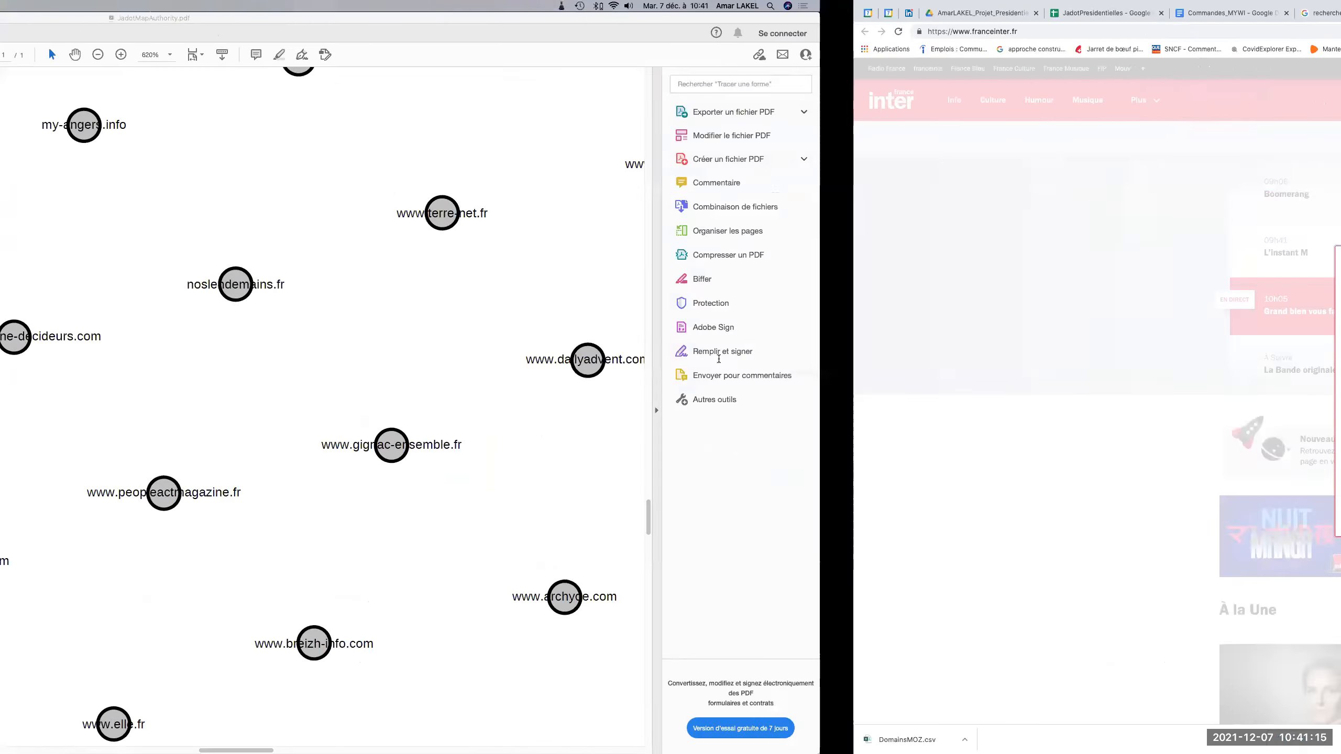
pyautogui.click(480, 564)
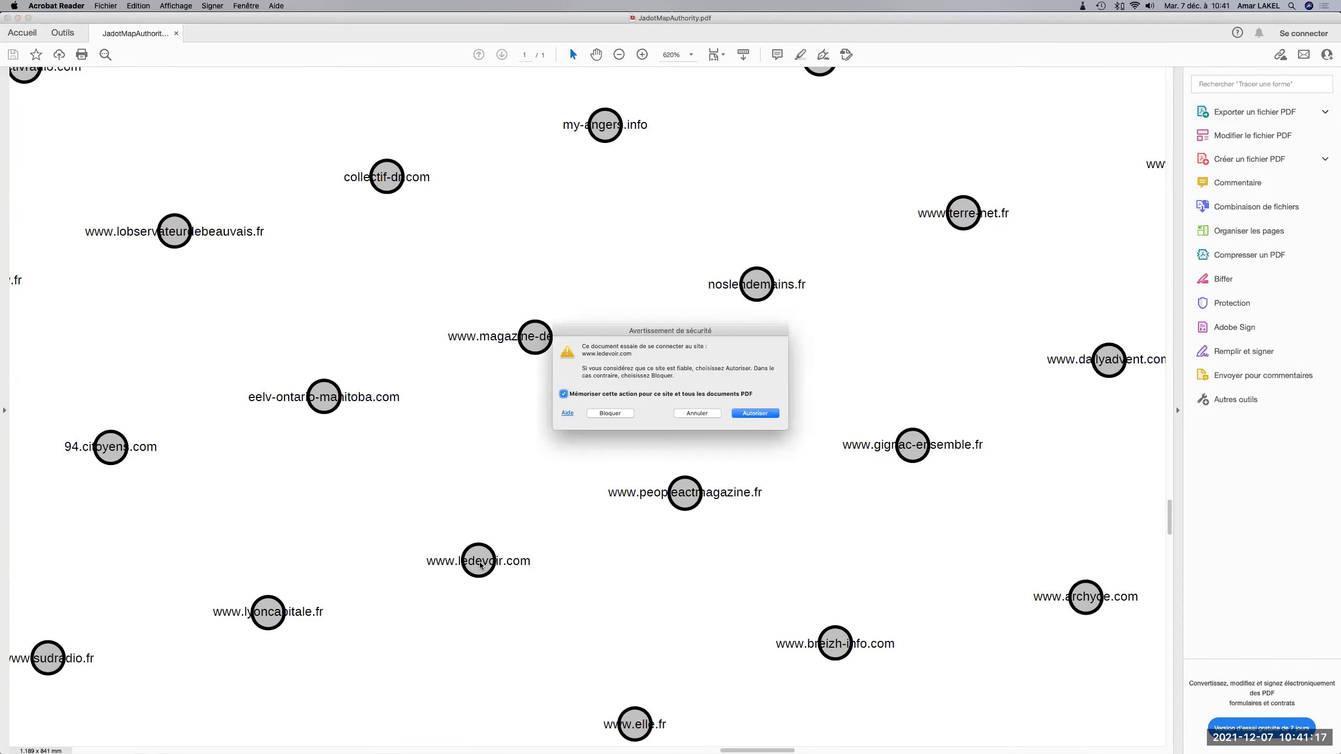
pyautogui.click(743, 413)
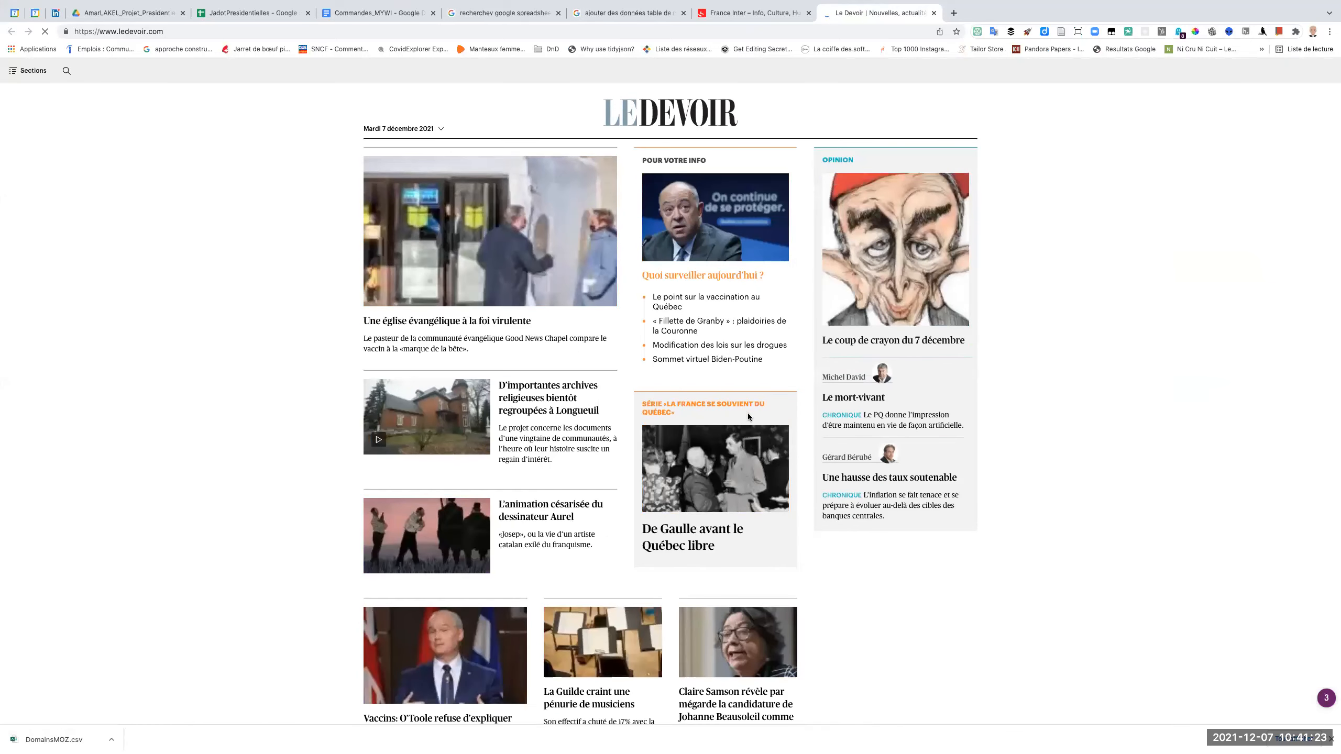
pyautogui.hotkey('ctrl', 'Left')
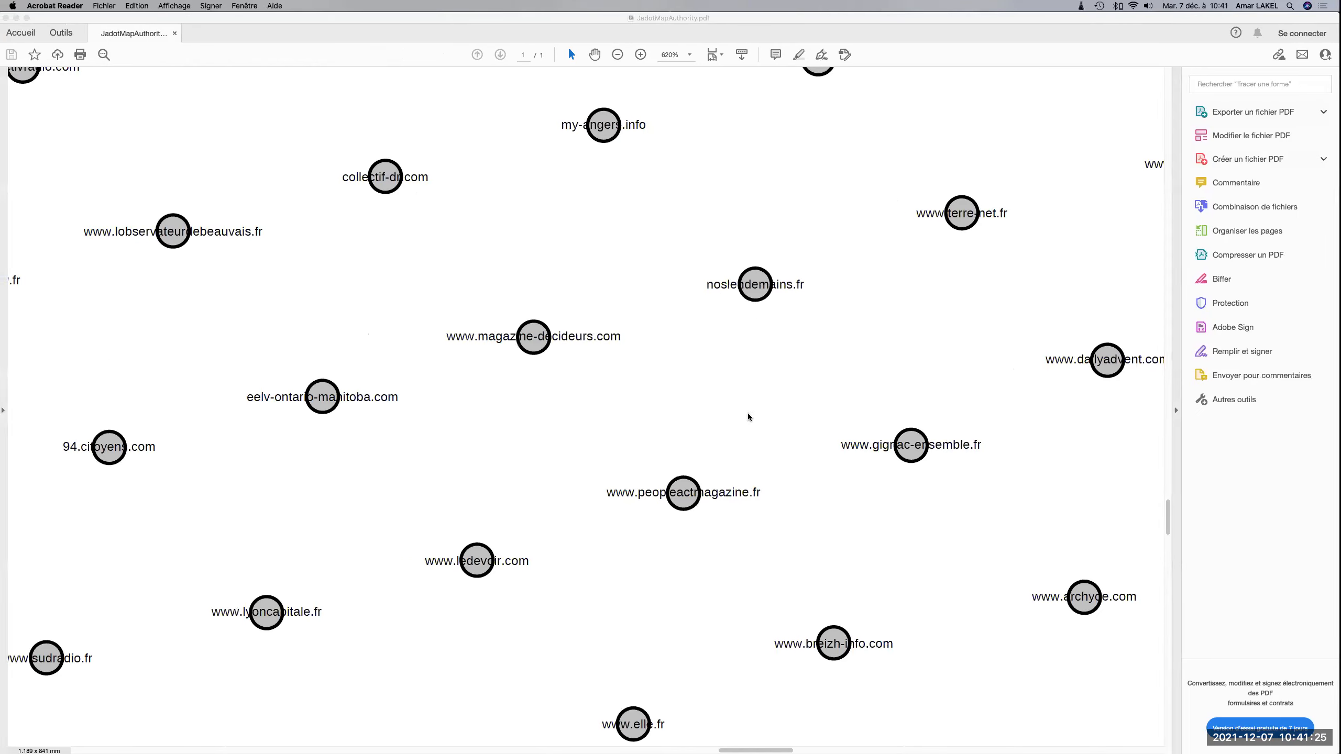
pyautogui.scroll(-5, 748, 413)
pyautogui.scroll(-5, 747, 413)
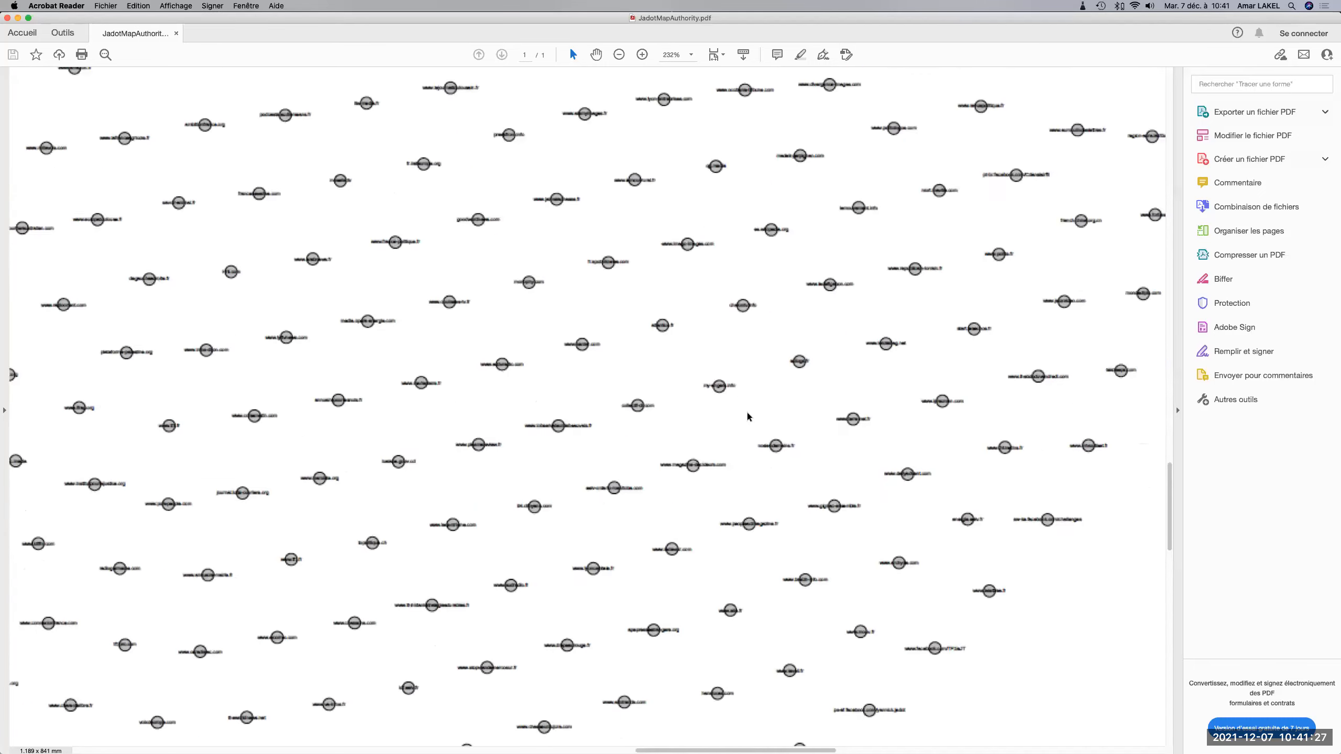
pyautogui.scroll(-5, 437, 342)
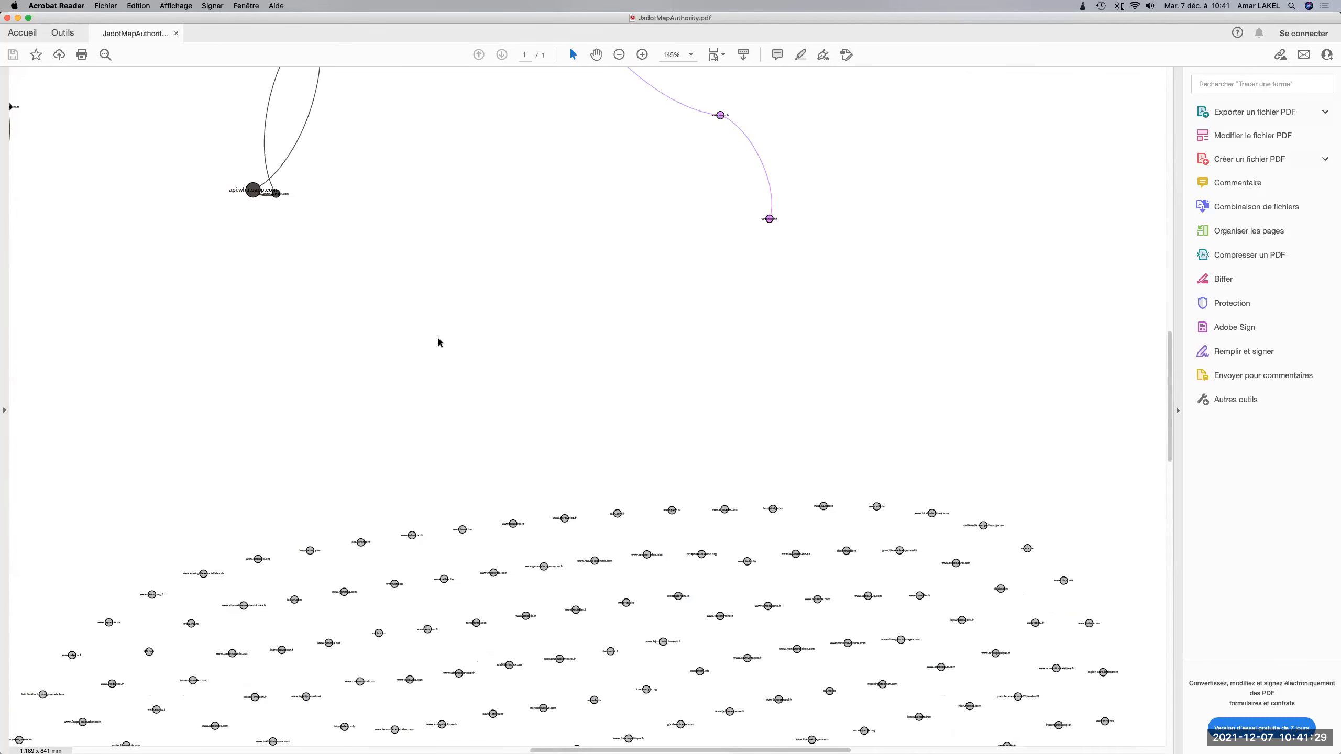
pyautogui.scroll(2, 766, 514)
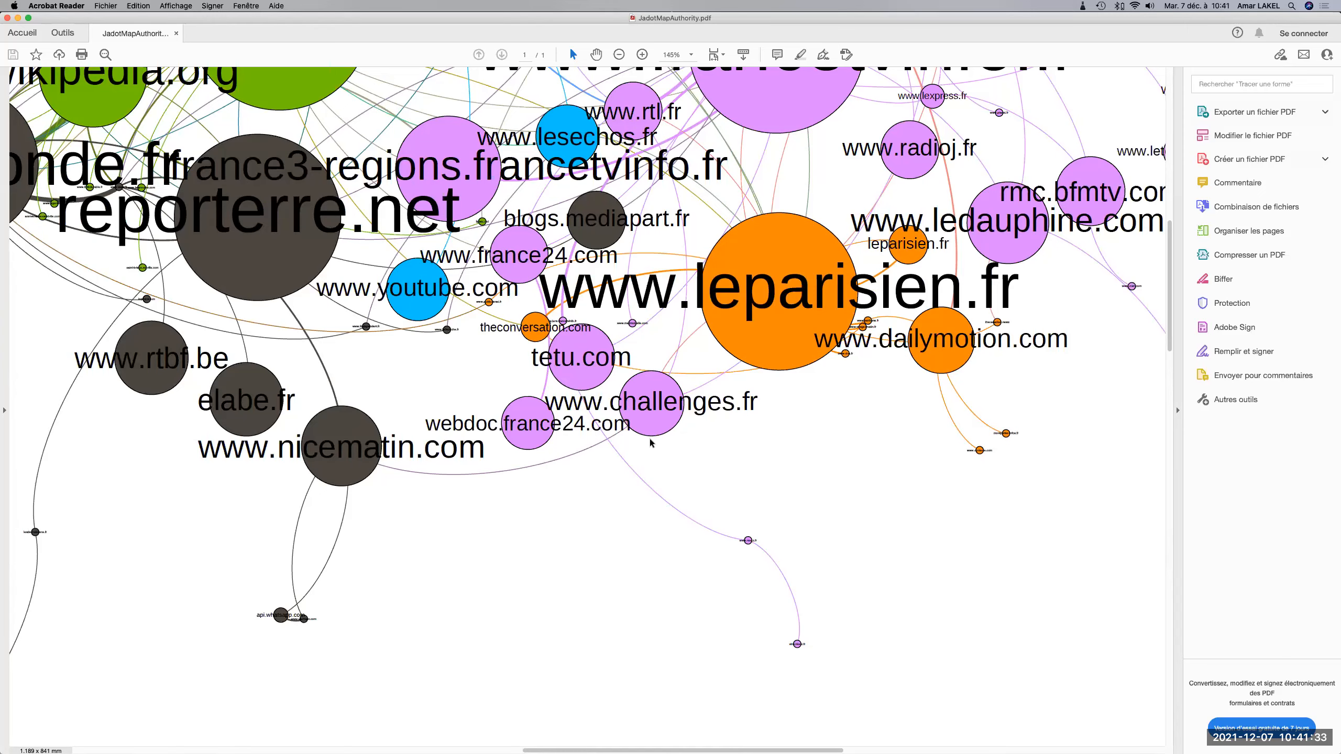
pyautogui.scroll(3, 748, 544)
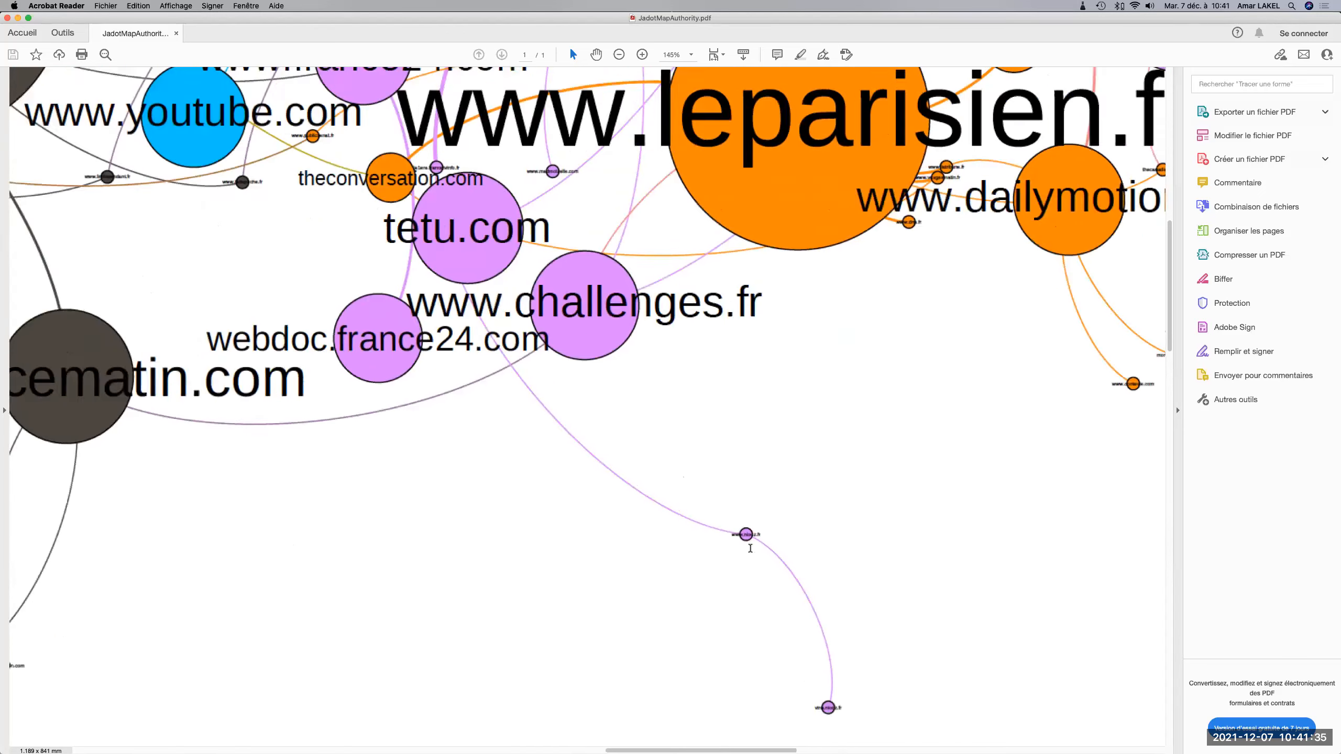
pyautogui.scroll(5, 750, 548)
pyautogui.click(590, 390)
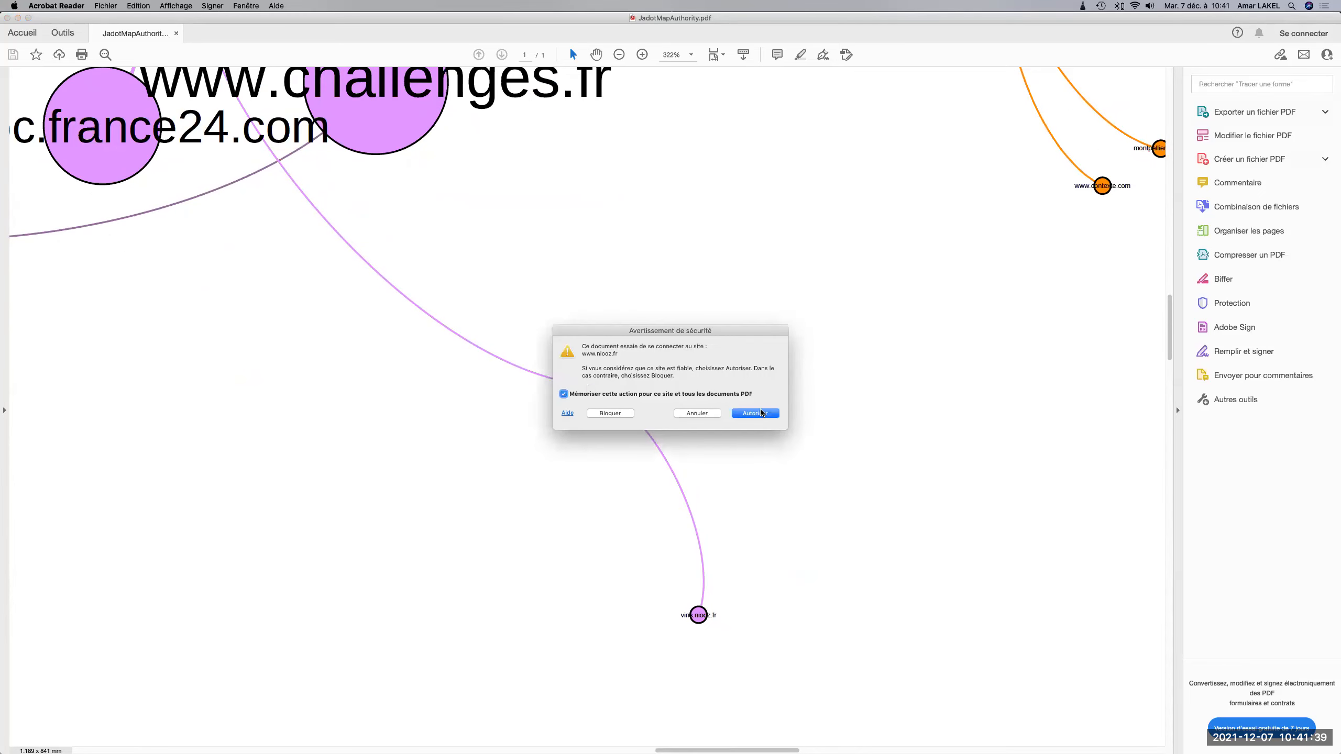
pyautogui.click(756, 413)
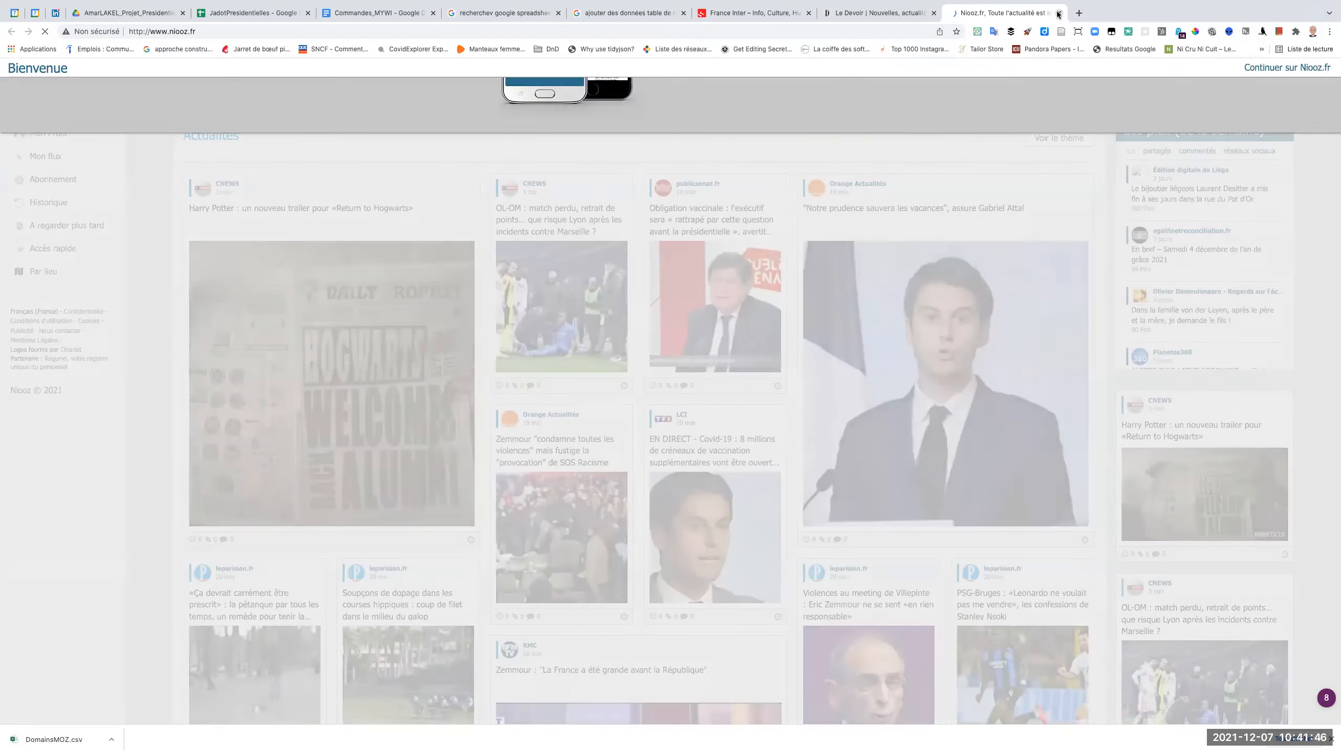
pyautogui.click(1059, 13)
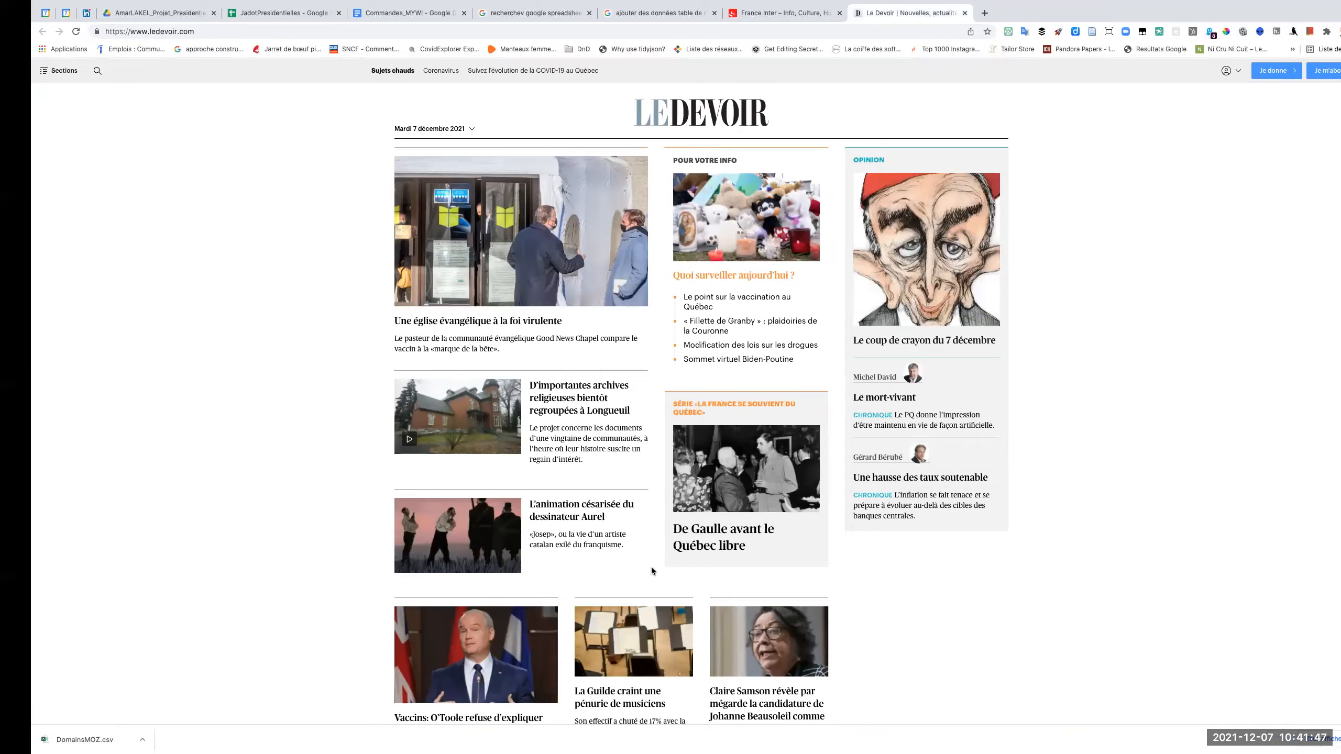
pyautogui.press('super+Tab')
pyautogui.scroll(-2, 650, 574)
pyautogui.scroll(-5, 651, 574)
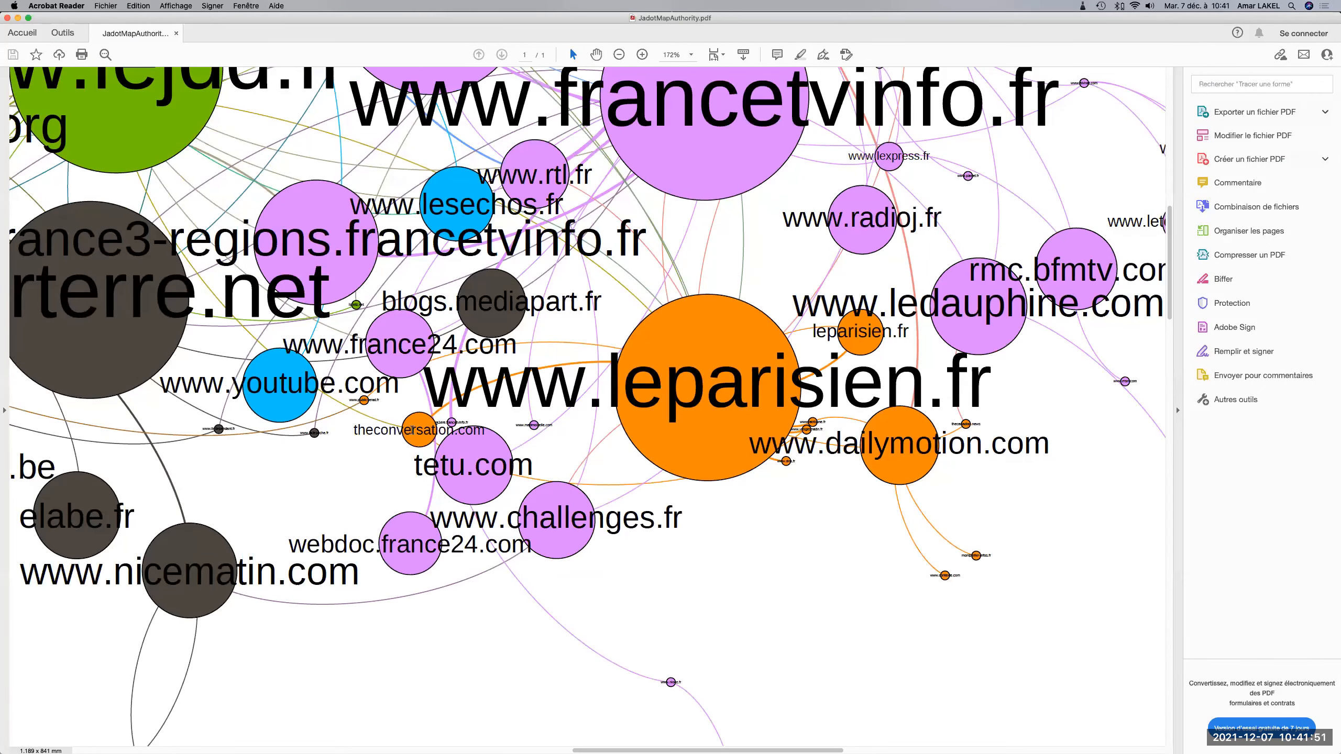
pyautogui.scroll(5, 416, 431)
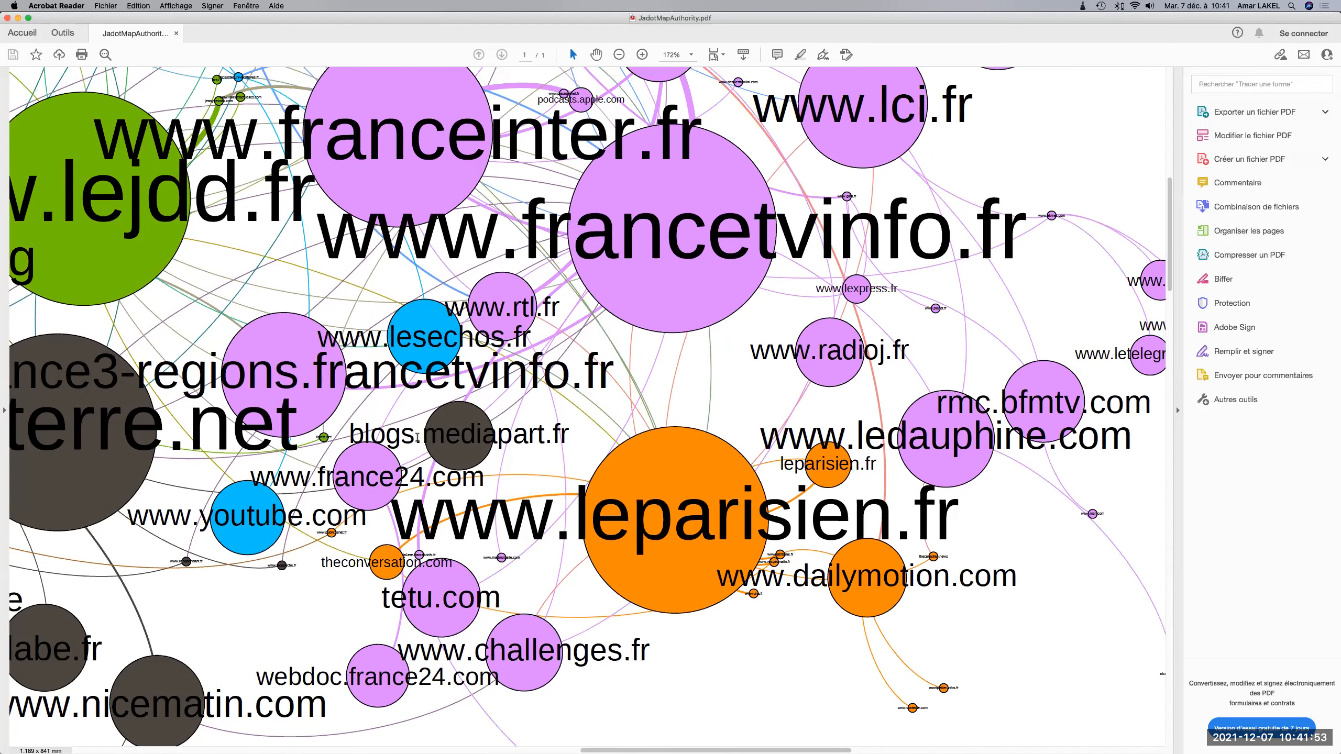
pyautogui.scroll(5, 417, 442)
pyautogui.hscroll(5, 417, 443)
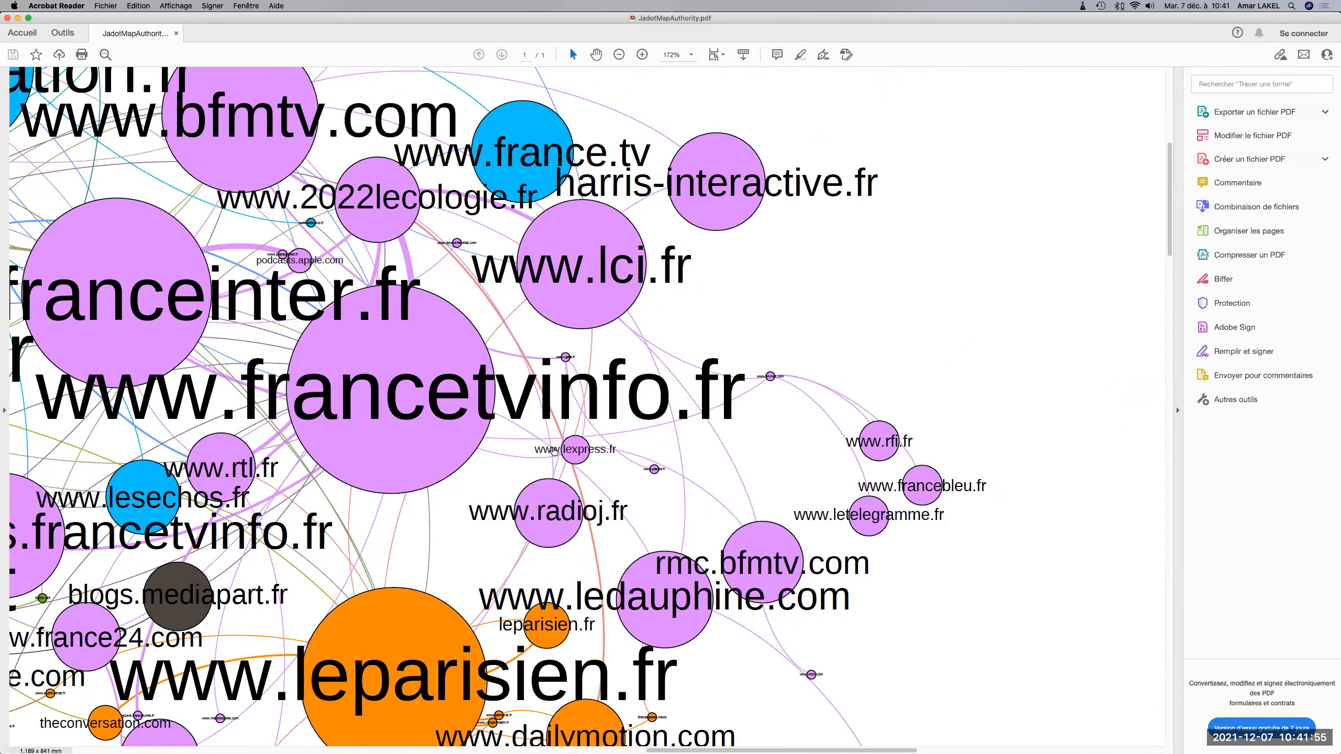
pyautogui.hscroll(3, 576, 456)
pyautogui.scroll(3, 575, 457)
pyautogui.hscroll(-6, 575, 457)
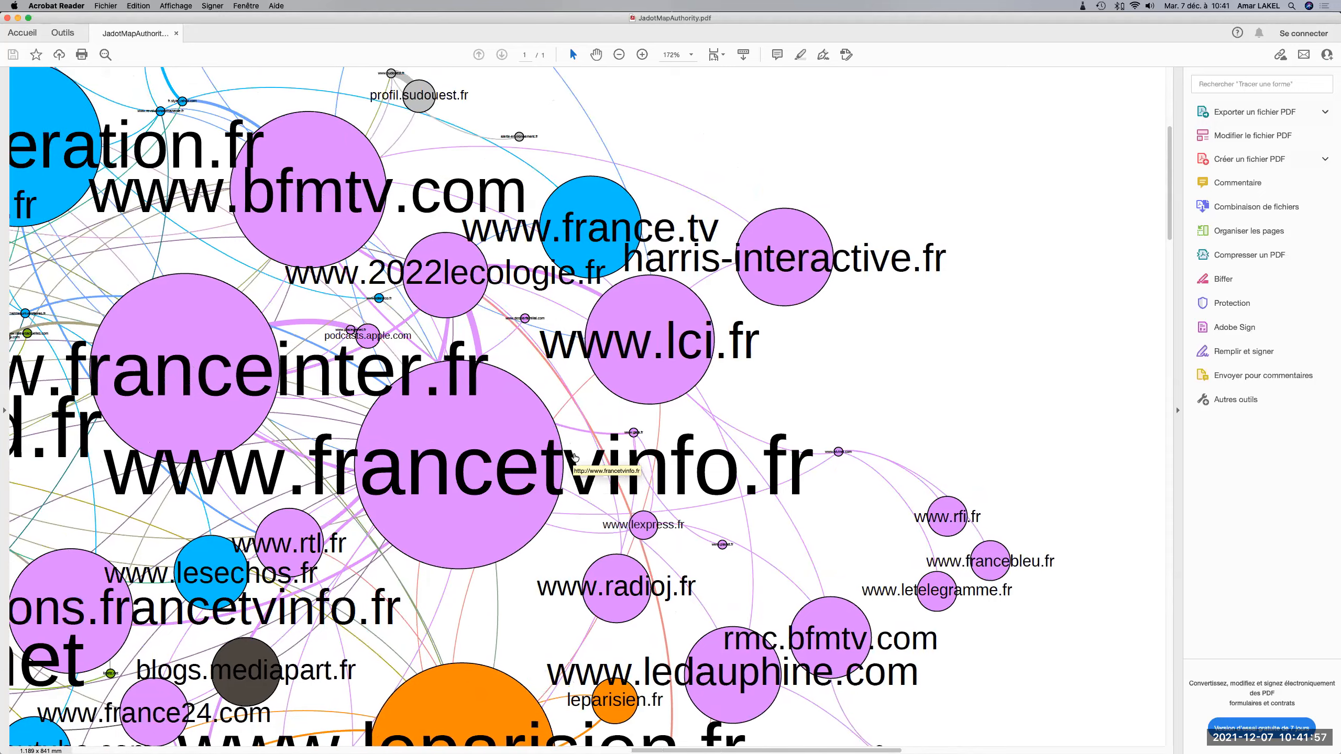
pyautogui.hscroll(-3, 575, 457)
pyautogui.scroll(6, 575, 457)
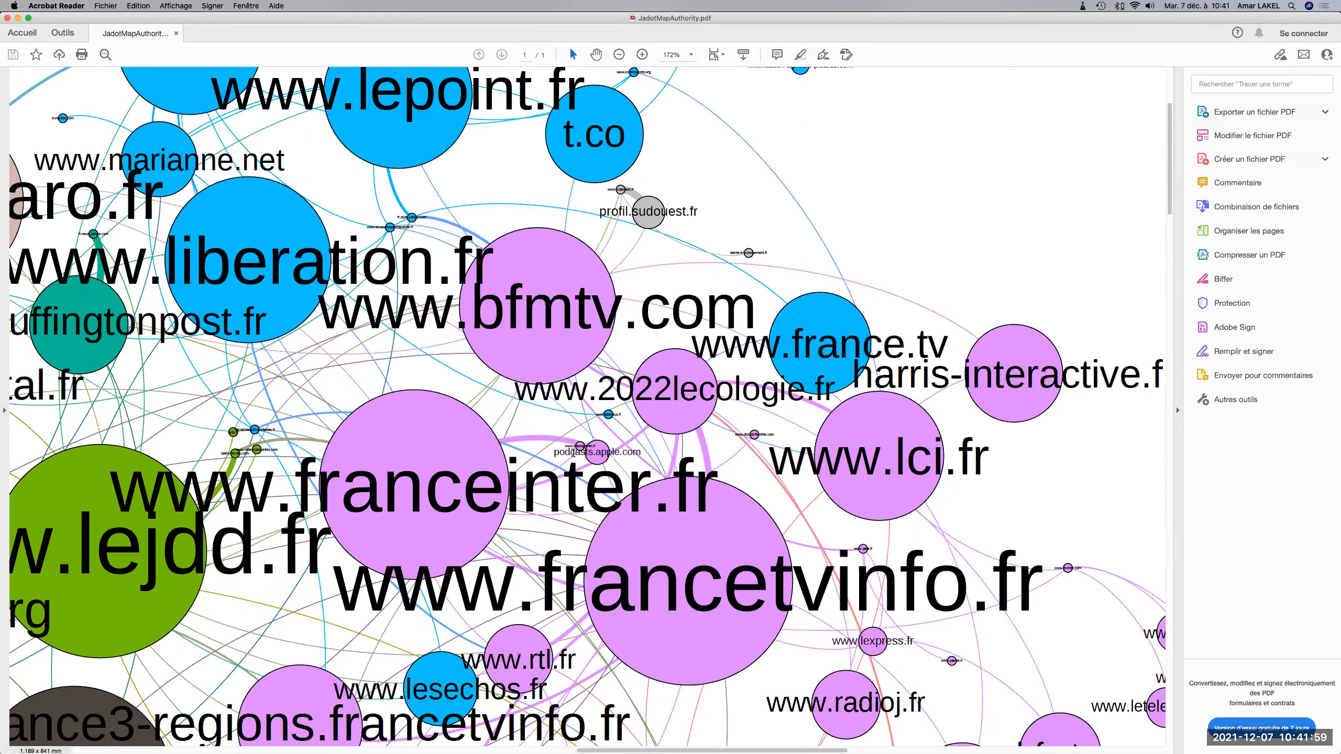
pyautogui.scroll(-2, 575, 457)
pyautogui.hscroll(-3, 575, 457)
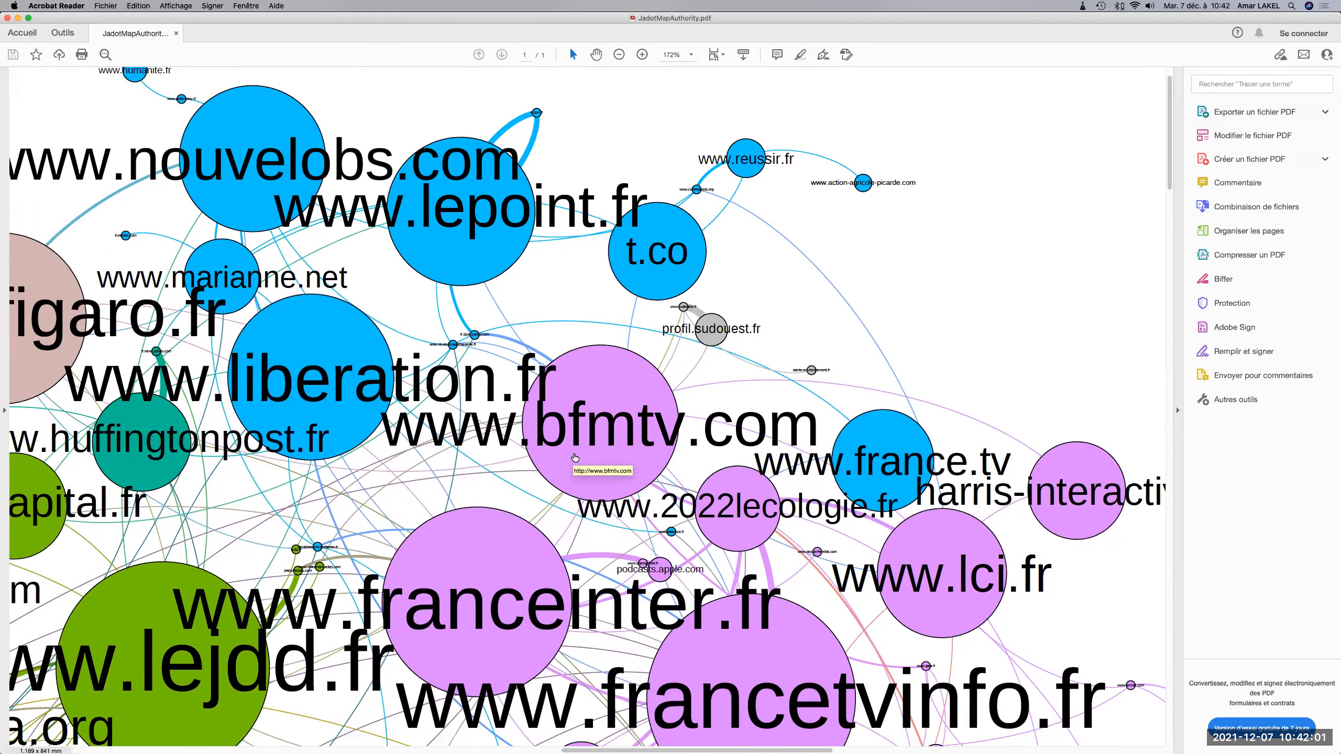
pyautogui.scroll(2, 575, 457)
pyautogui.hscroll(-6, 575, 457)
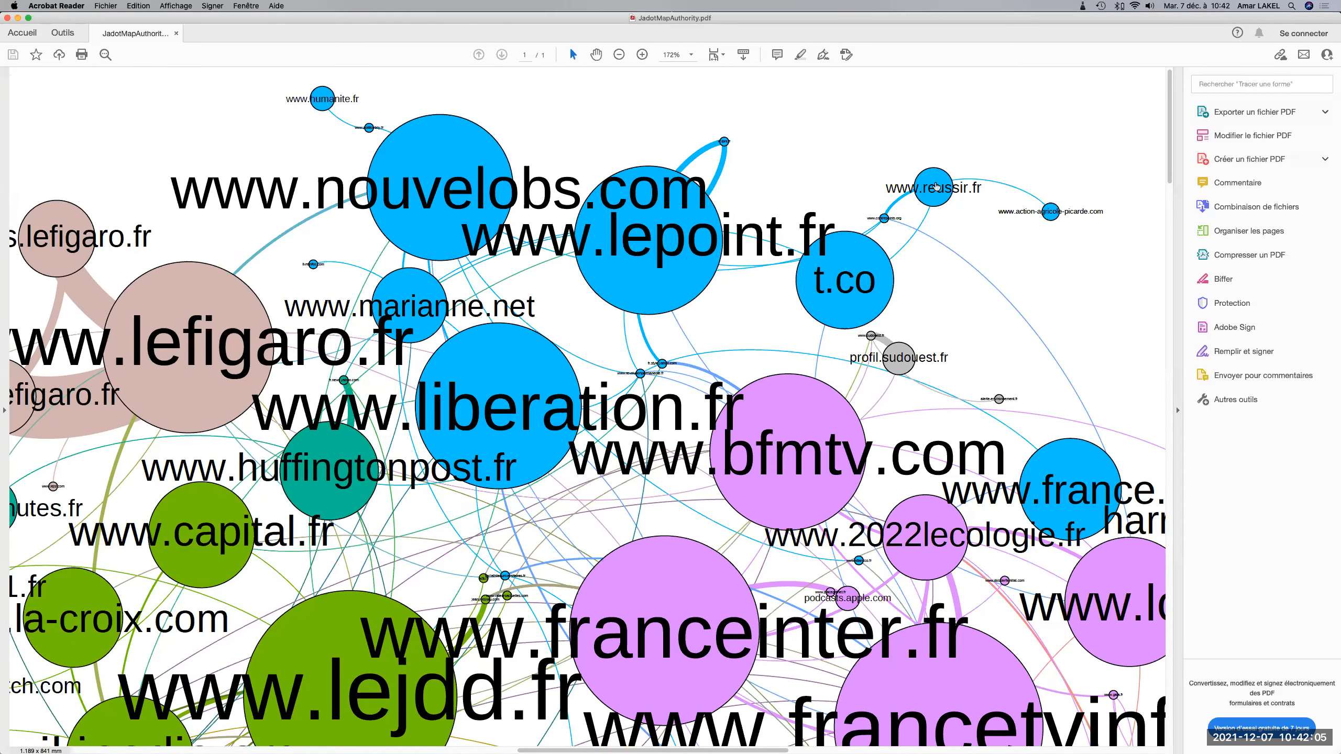
pyautogui.click(936, 186)
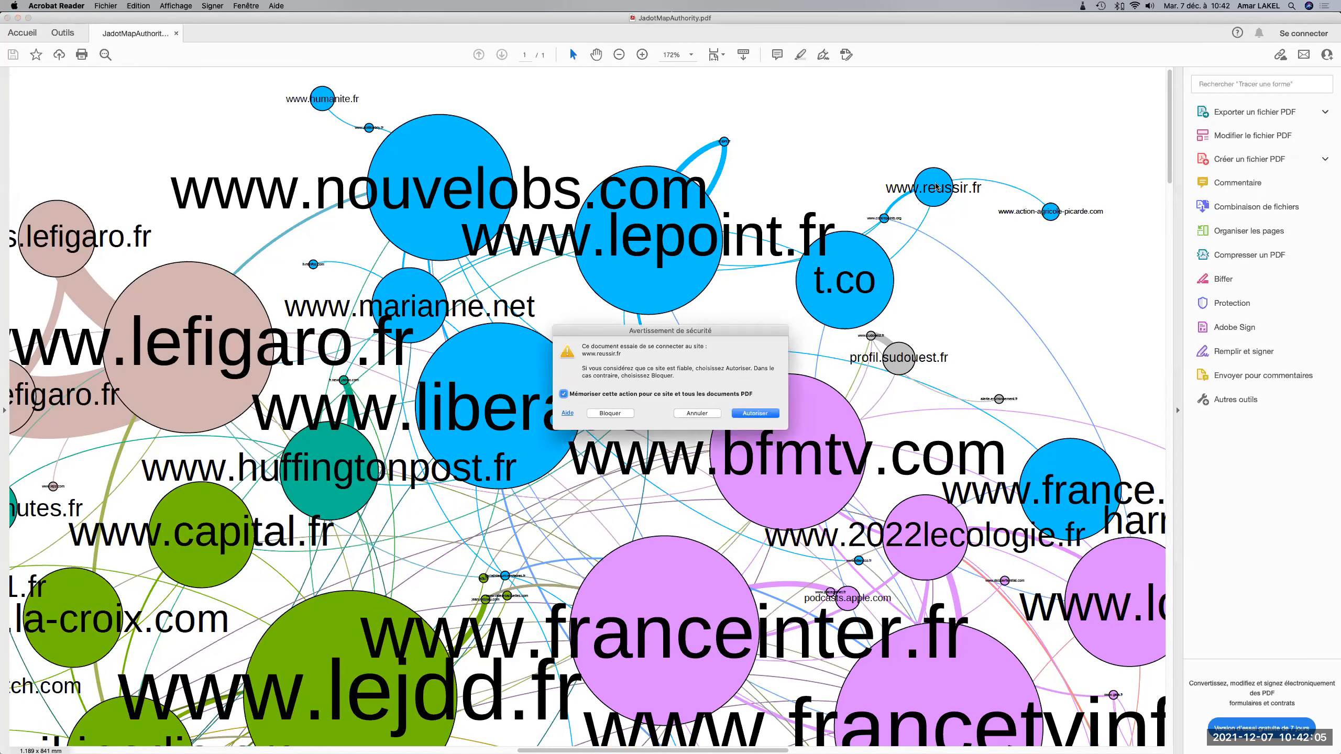
pyautogui.click(763, 414)
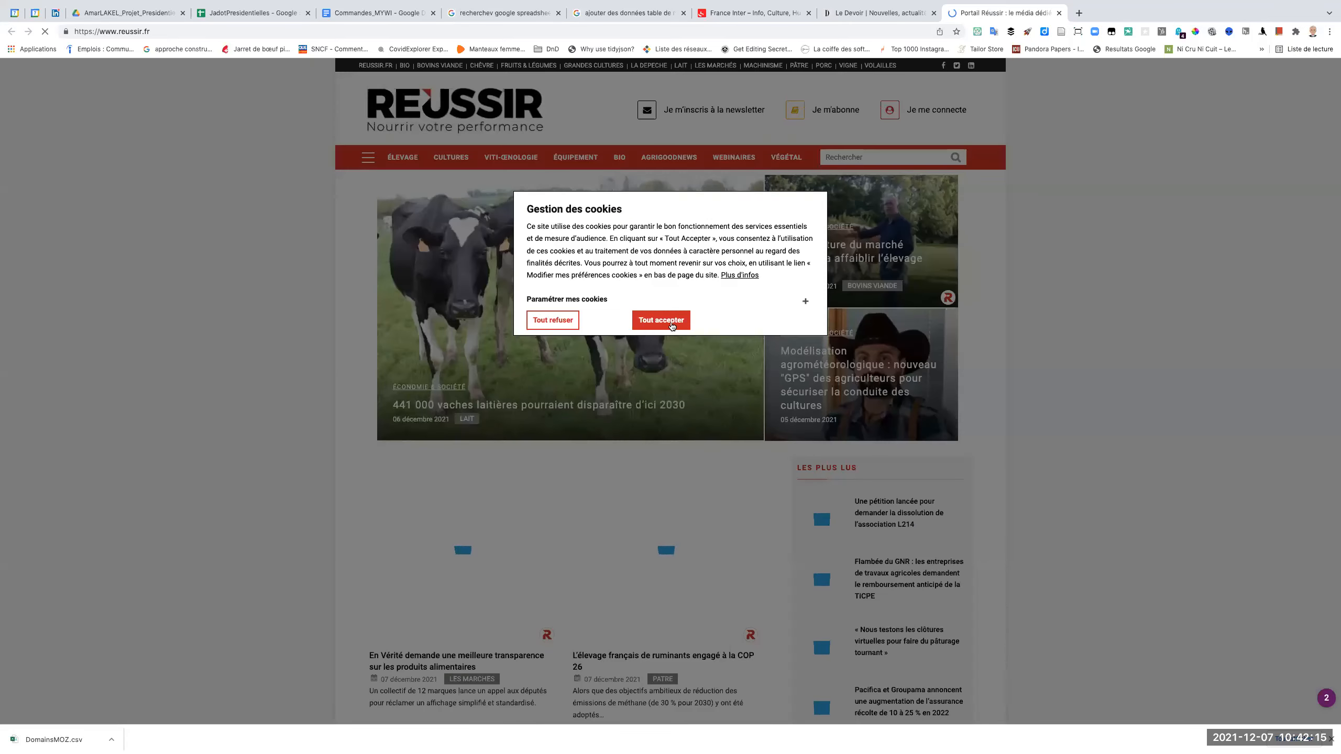
pyautogui.click(672, 323)
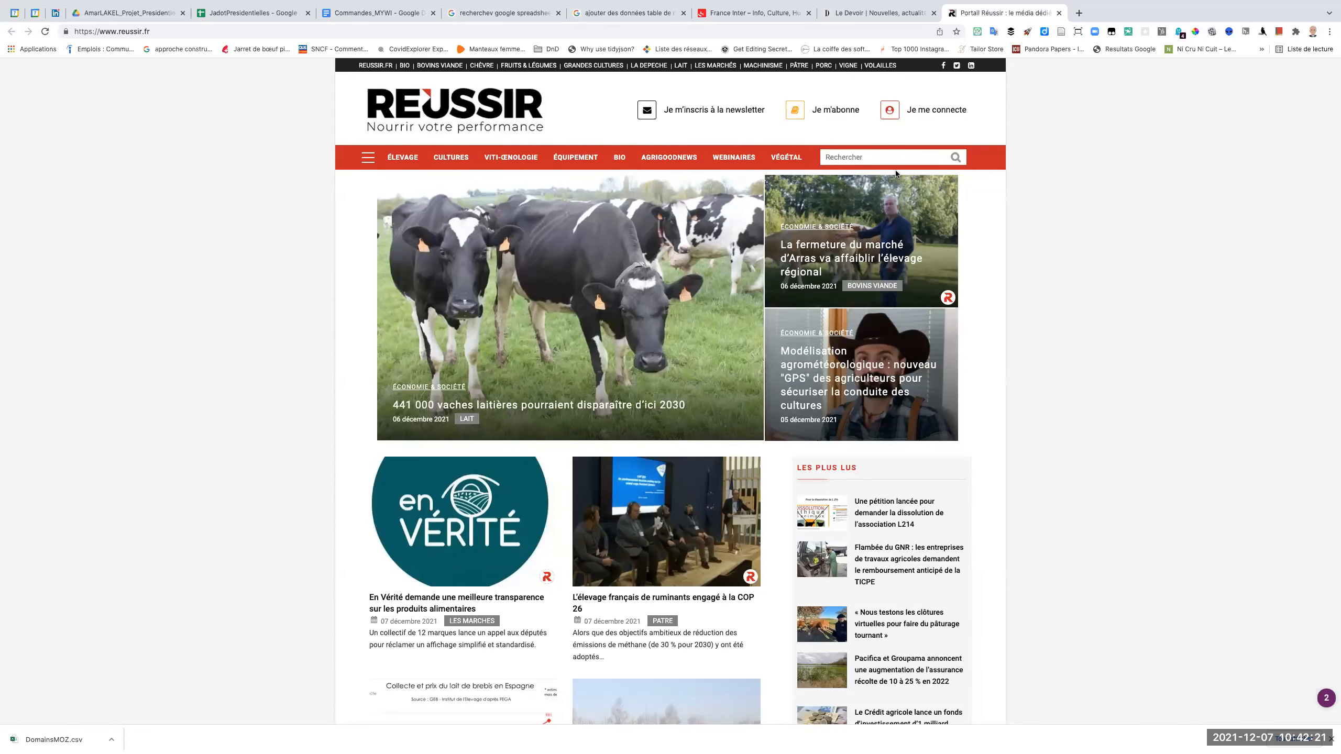
pyautogui.click(1059, 13)
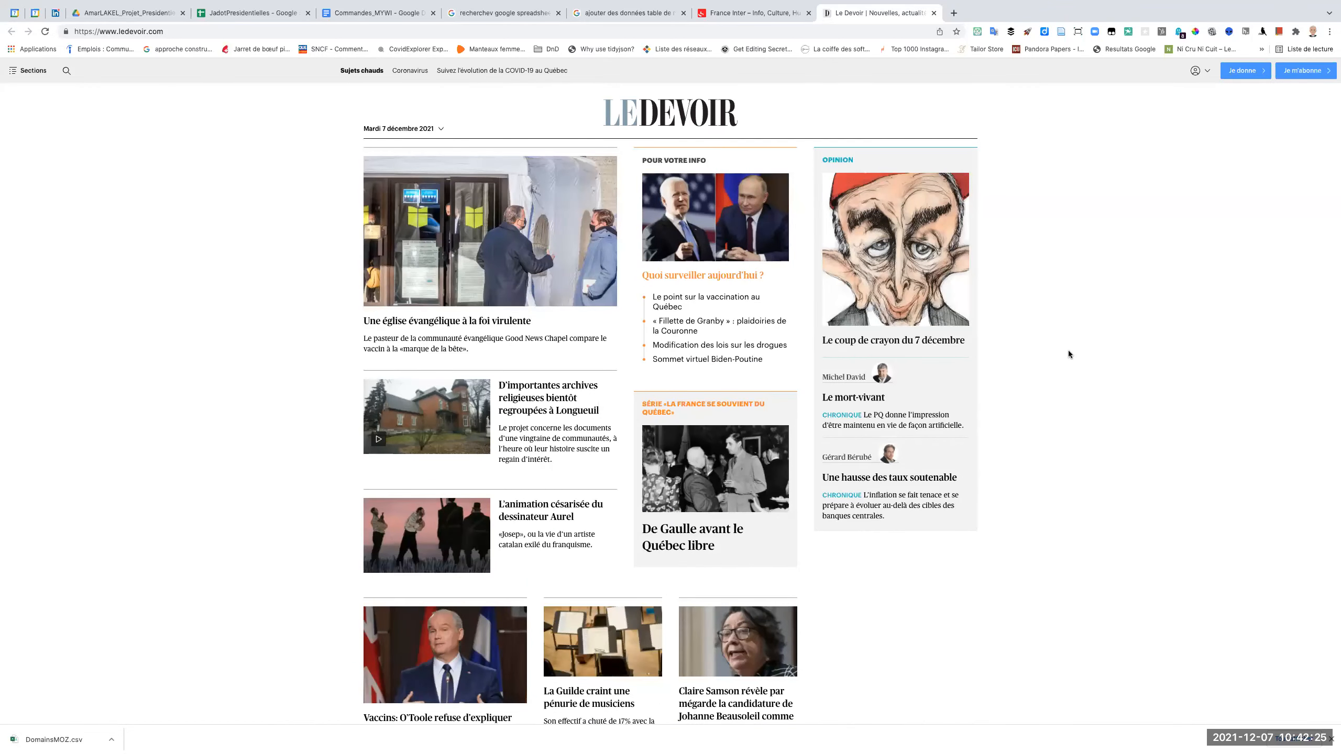
pyautogui.hotkey('ctrl', 'Left')
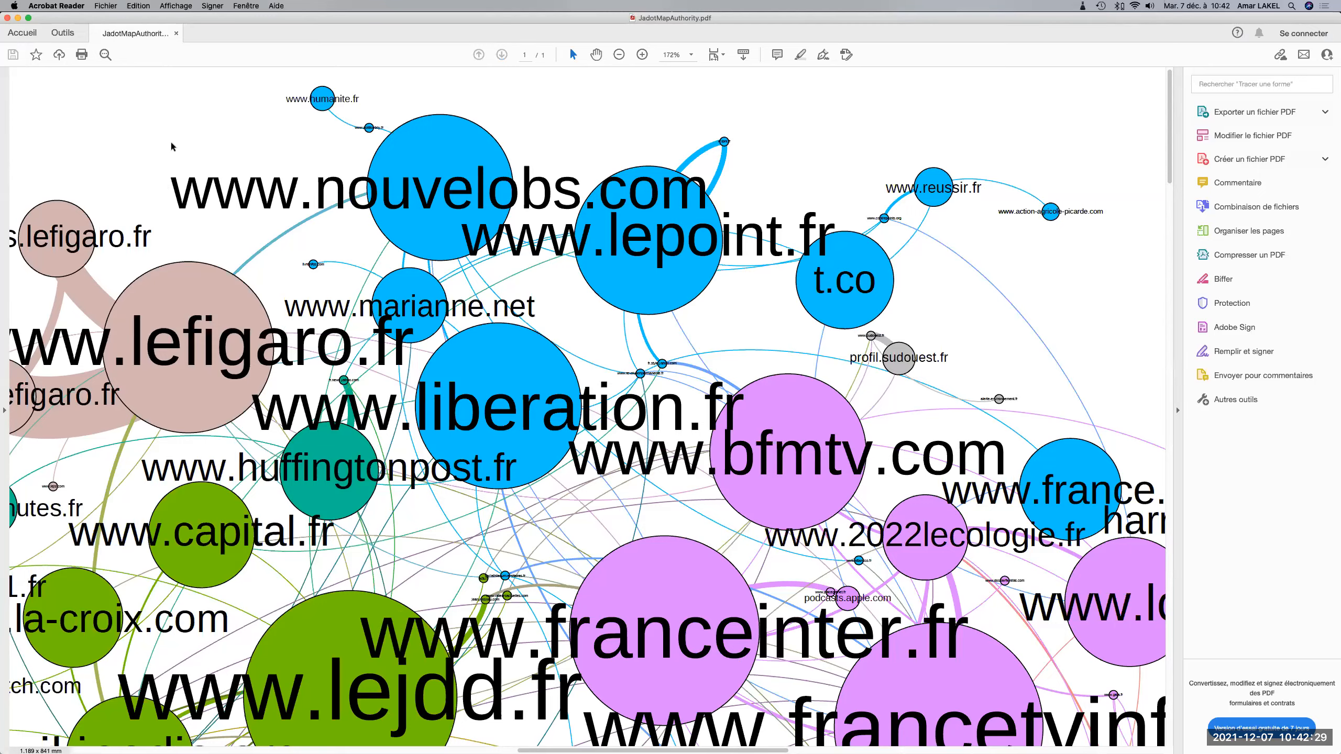
# Switch to Gephi, start saving the project, and go from the _Cours folder to the presidential project folder as its destination.
pyautogui.press('super+Tab')
pyautogui.press('super+Tab')
pyautogui.press('super+Tab')
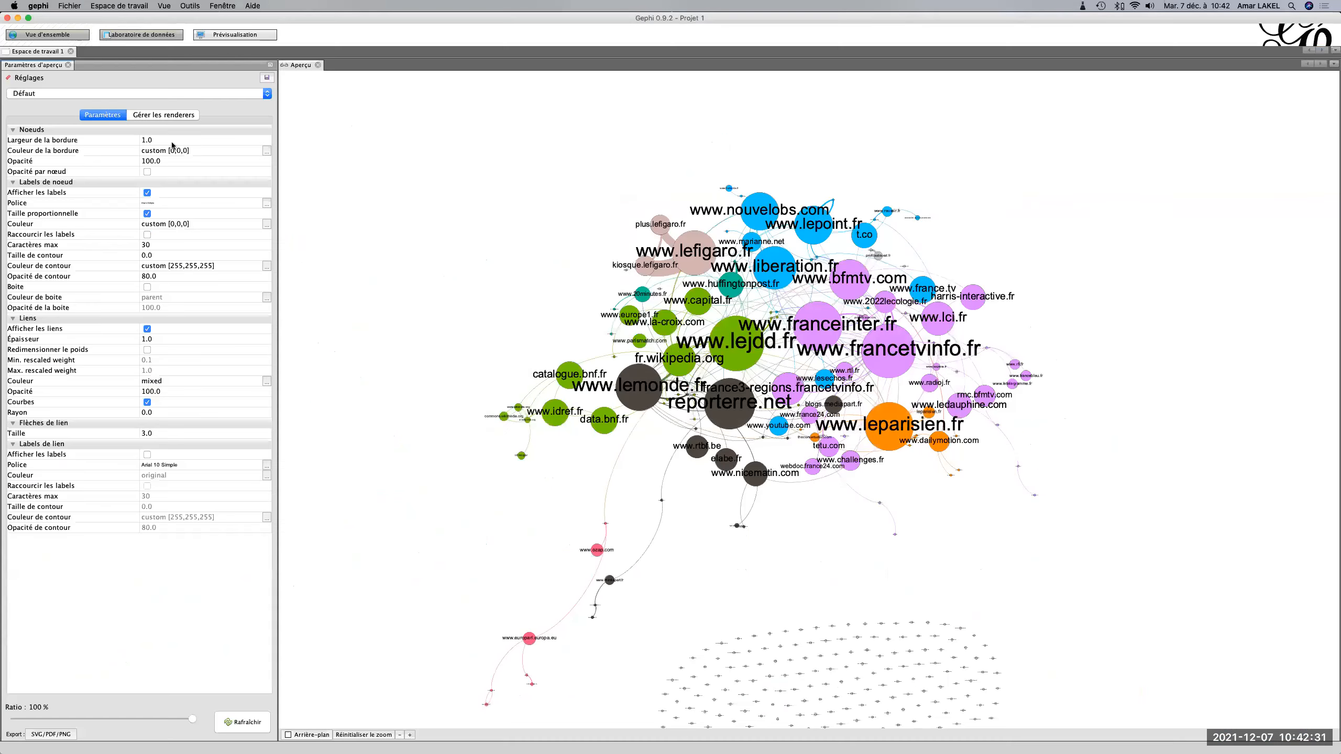
pyautogui.click(67, 6)
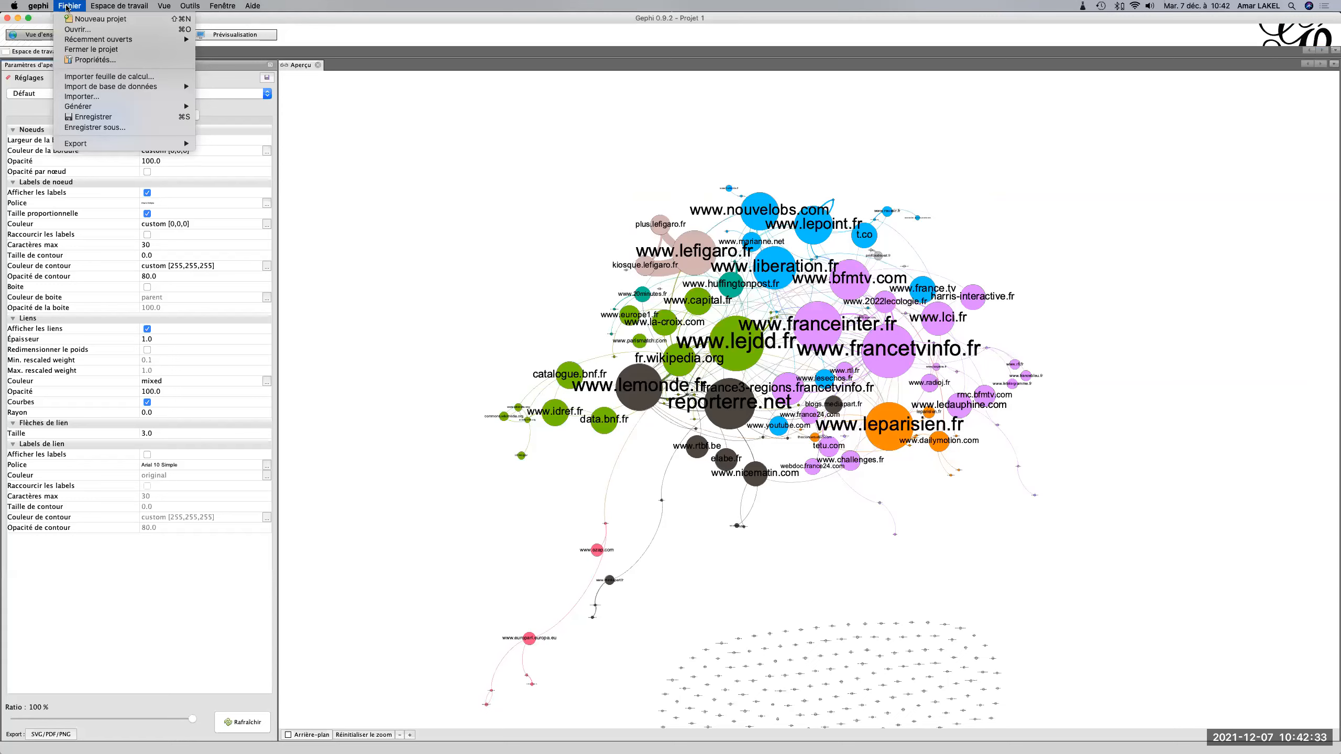
pyautogui.click(96, 119)
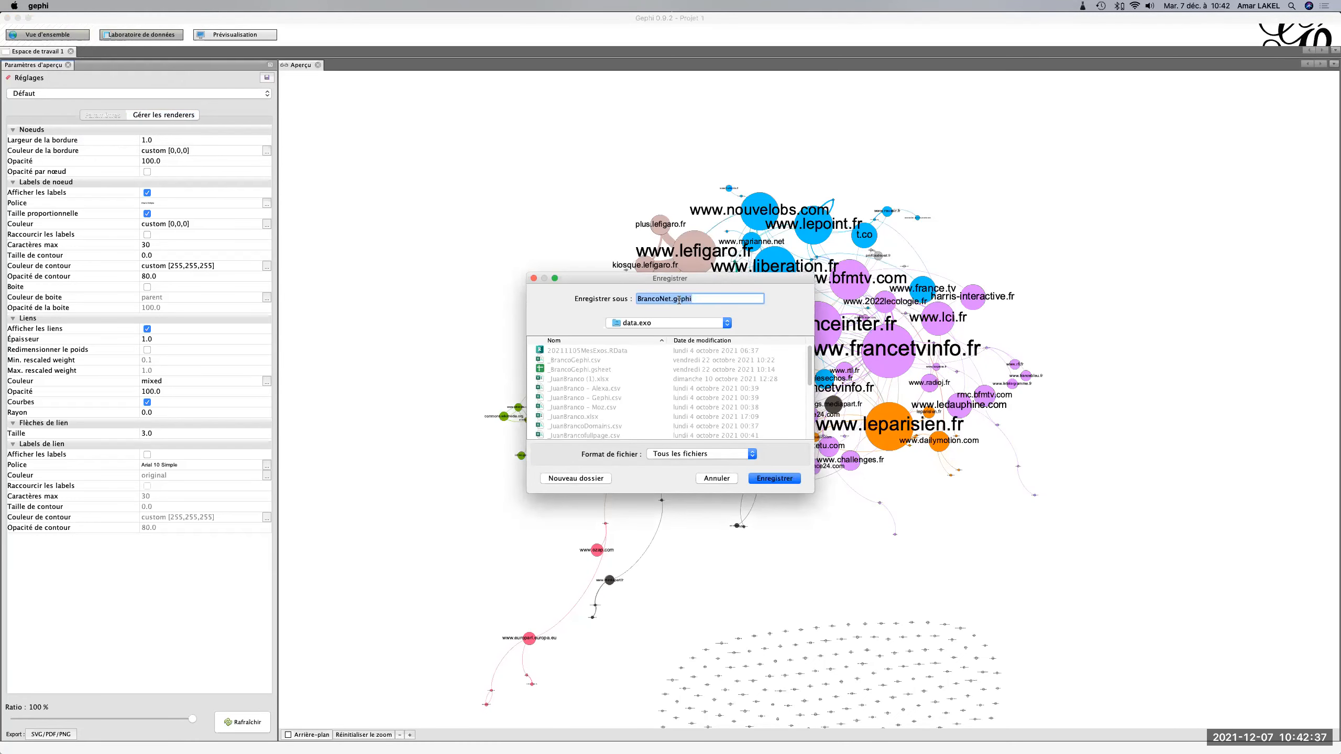
pyautogui.click(674, 299)
pyautogui.click(672, 322)
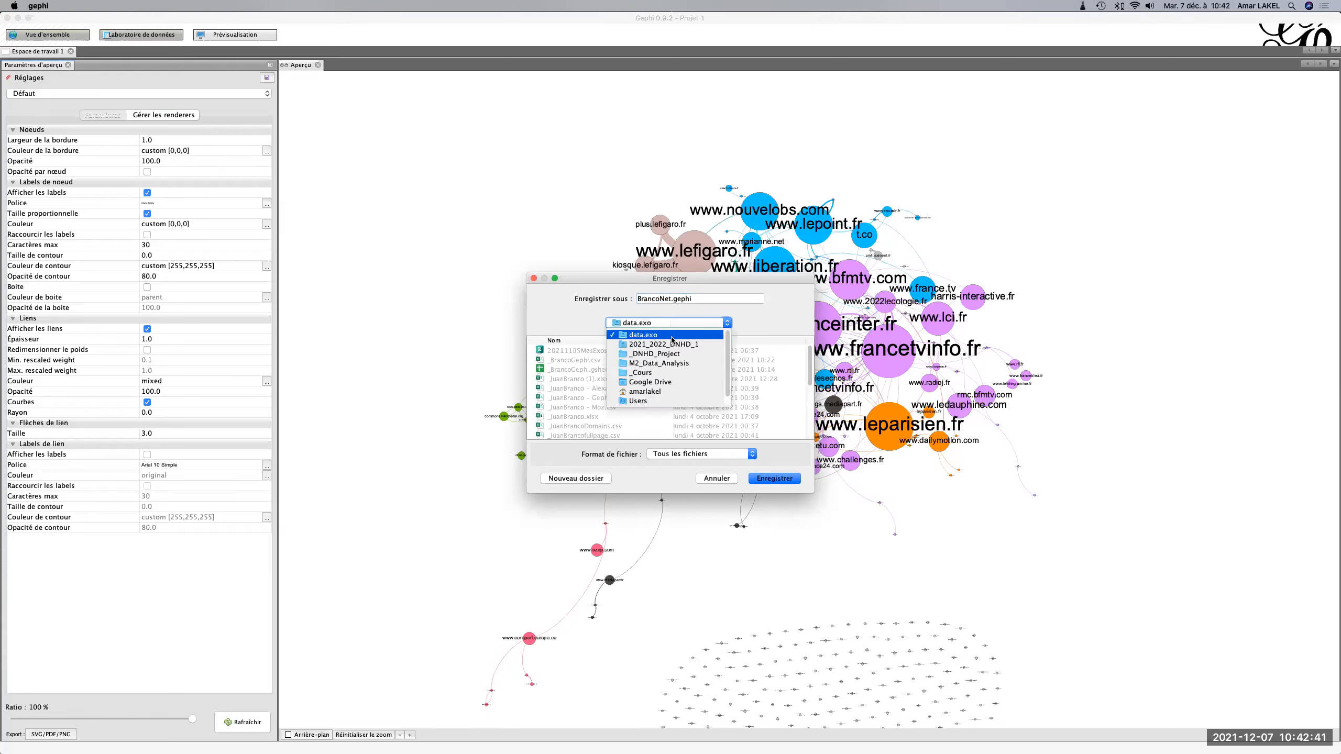
pyautogui.click(668, 374)
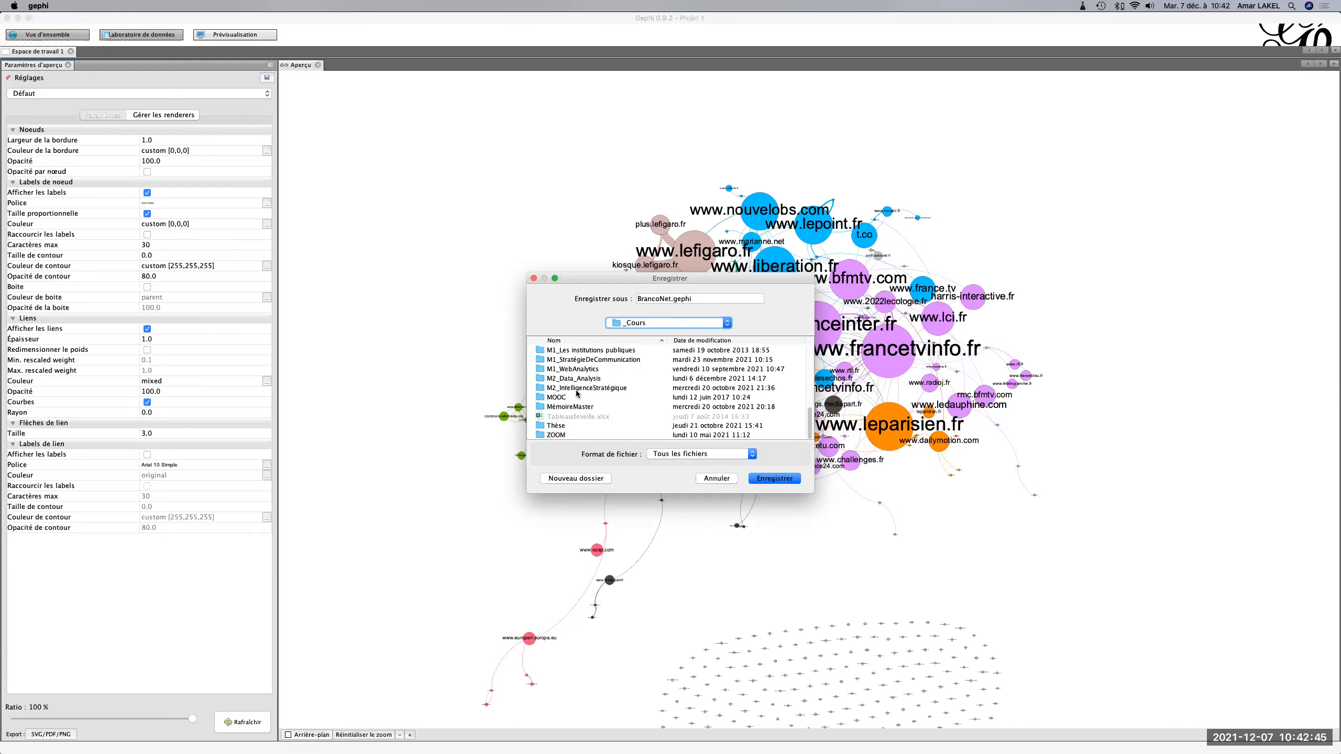
pyautogui.doubleClick(577, 389)
pyautogui.doubleClick(577, 390)
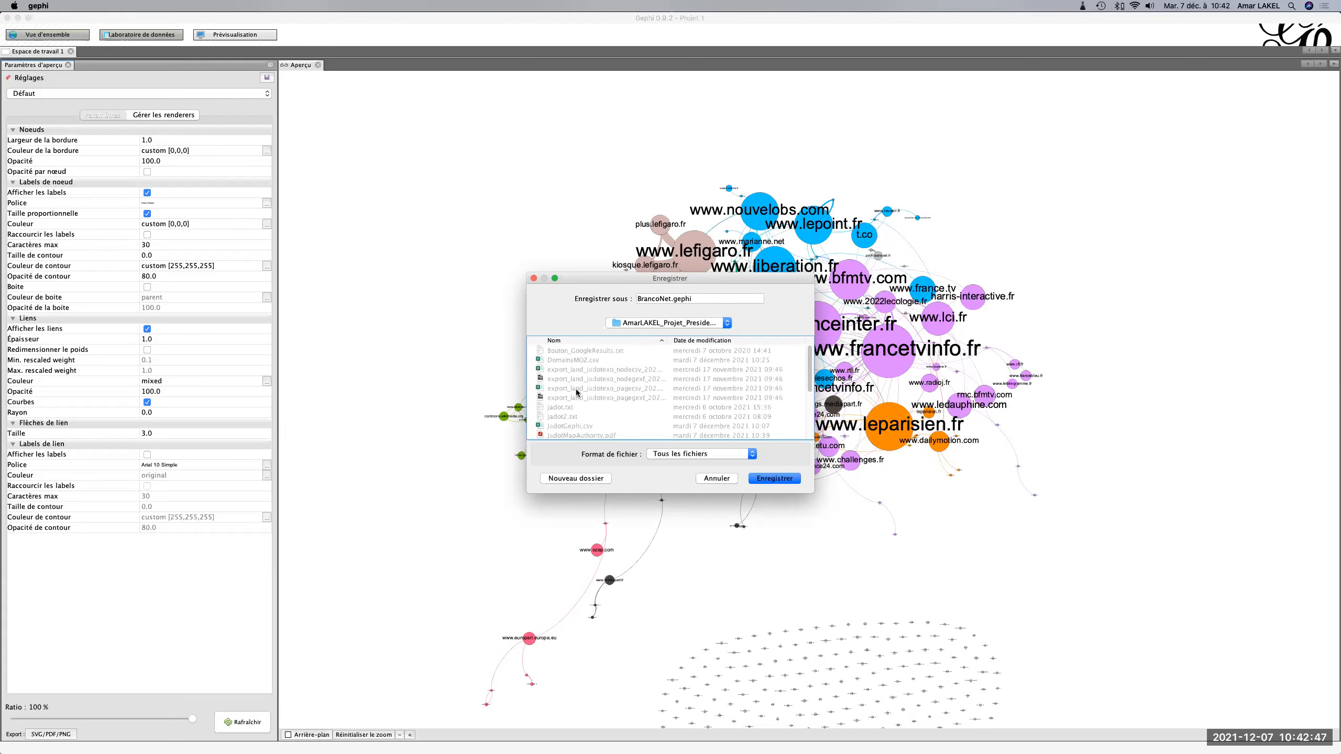
# Name the project file Jadot.gephi and save it in the presidential project folder.
pyautogui.click(669, 298)
pyautogui.moveTo(671, 298); pyautogui.dragTo(626, 302)
pyautogui.write('Jadot')
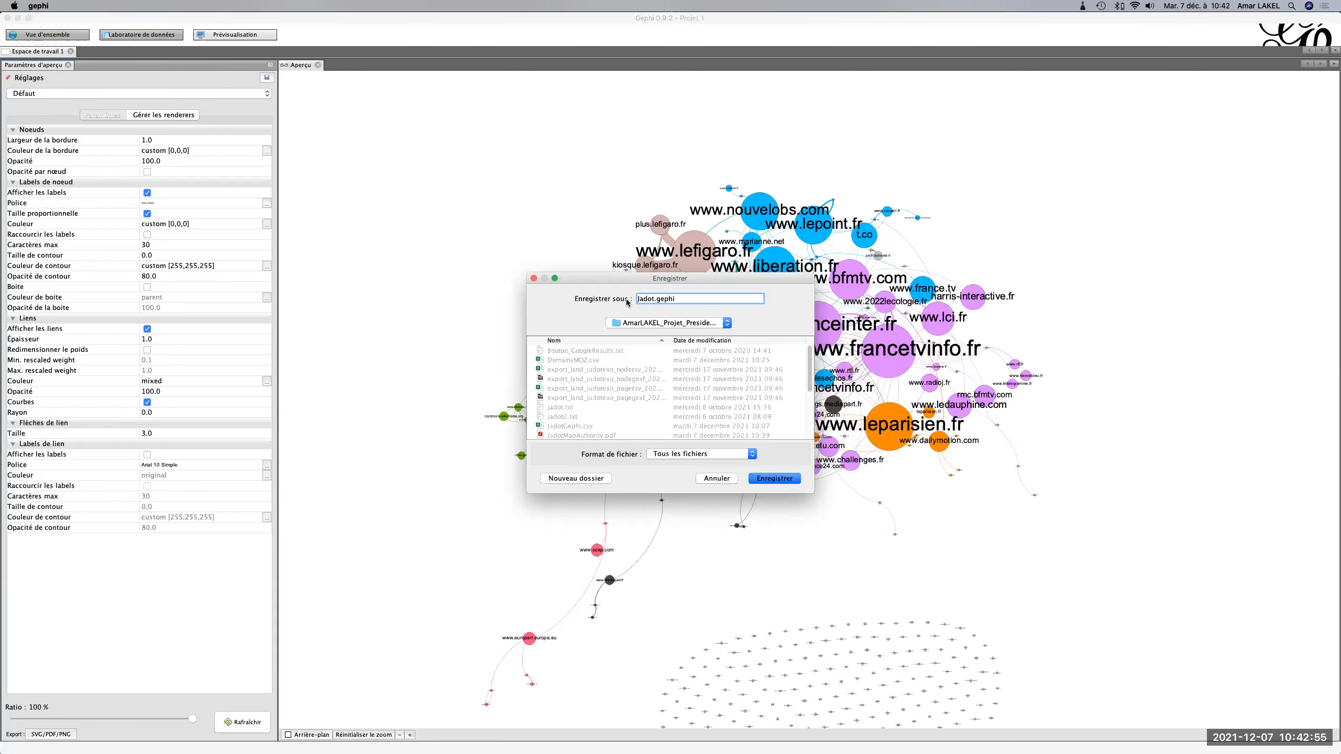
pyautogui.click(789, 481)
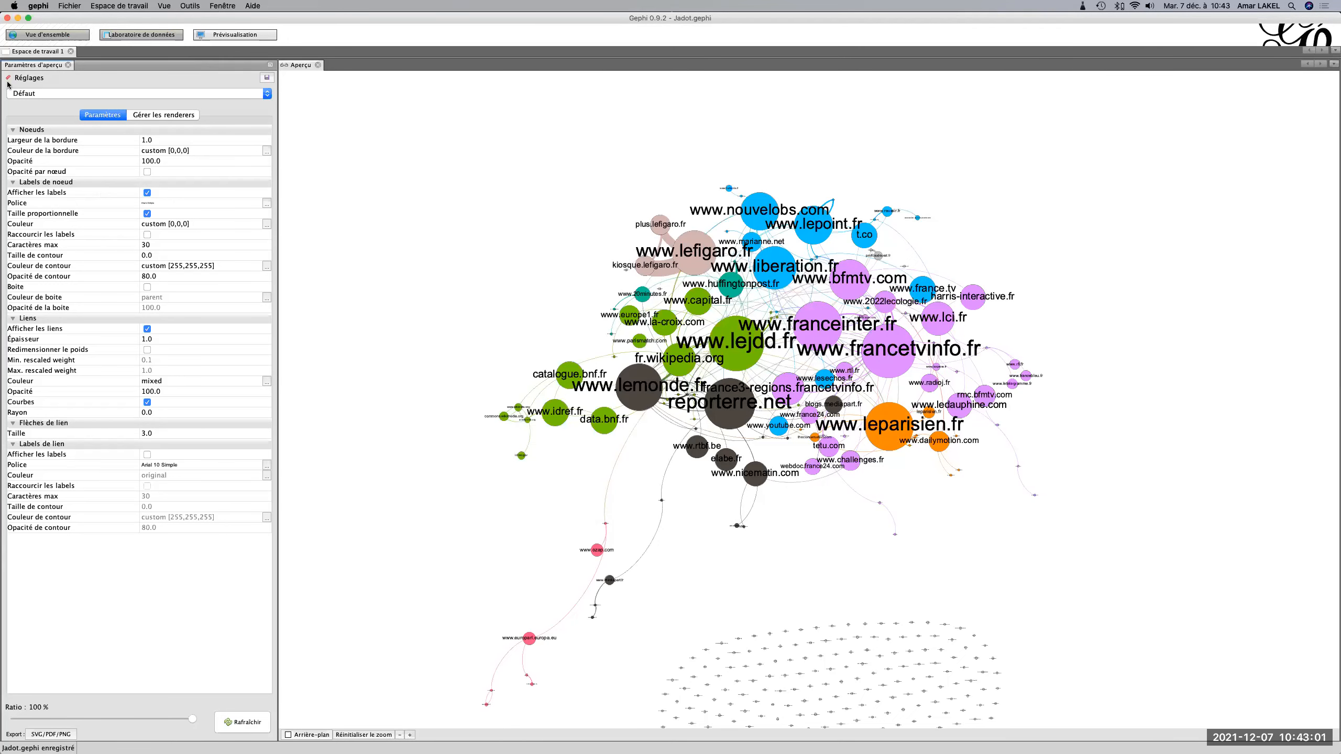
# Close Gephi while saving the changes, and close the JadotMapAuthority.pdf window in Acrobat Reader.
pyautogui.click(7, 17)
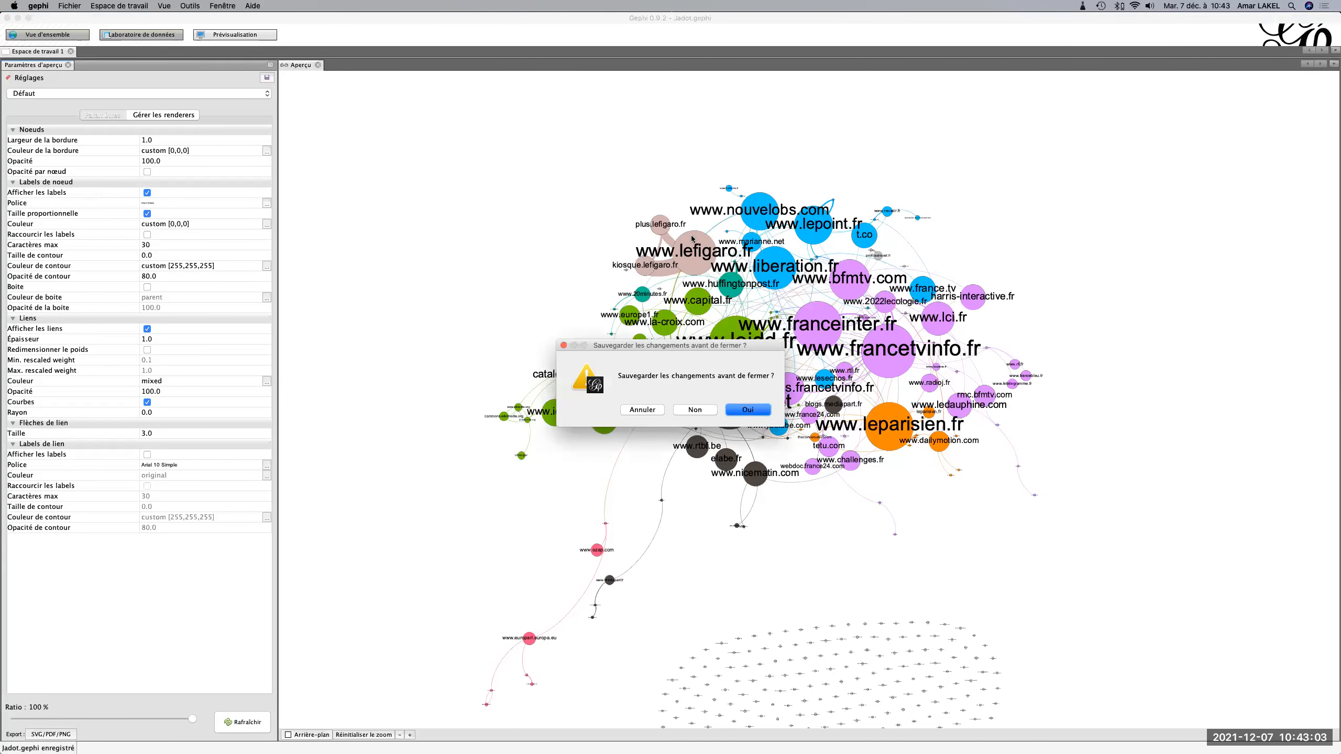
pyautogui.click(761, 412)
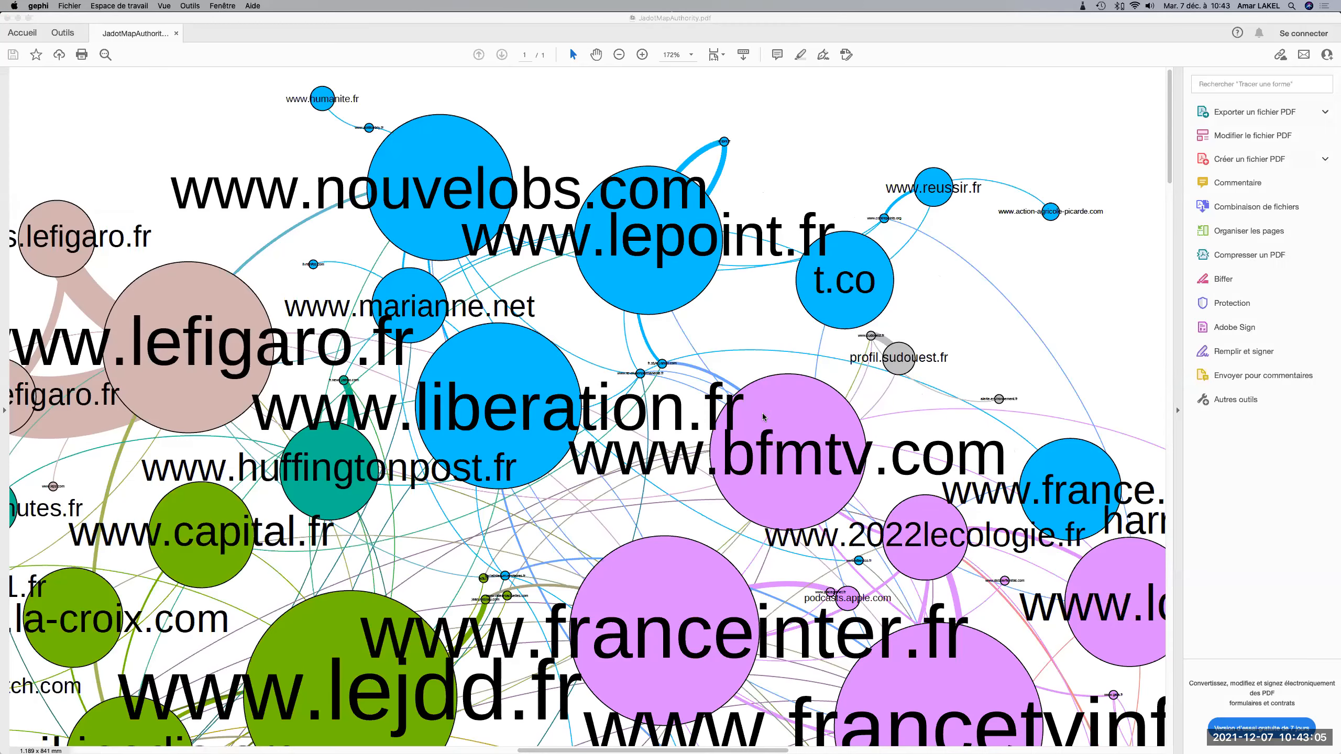
pyautogui.click(7, 18)
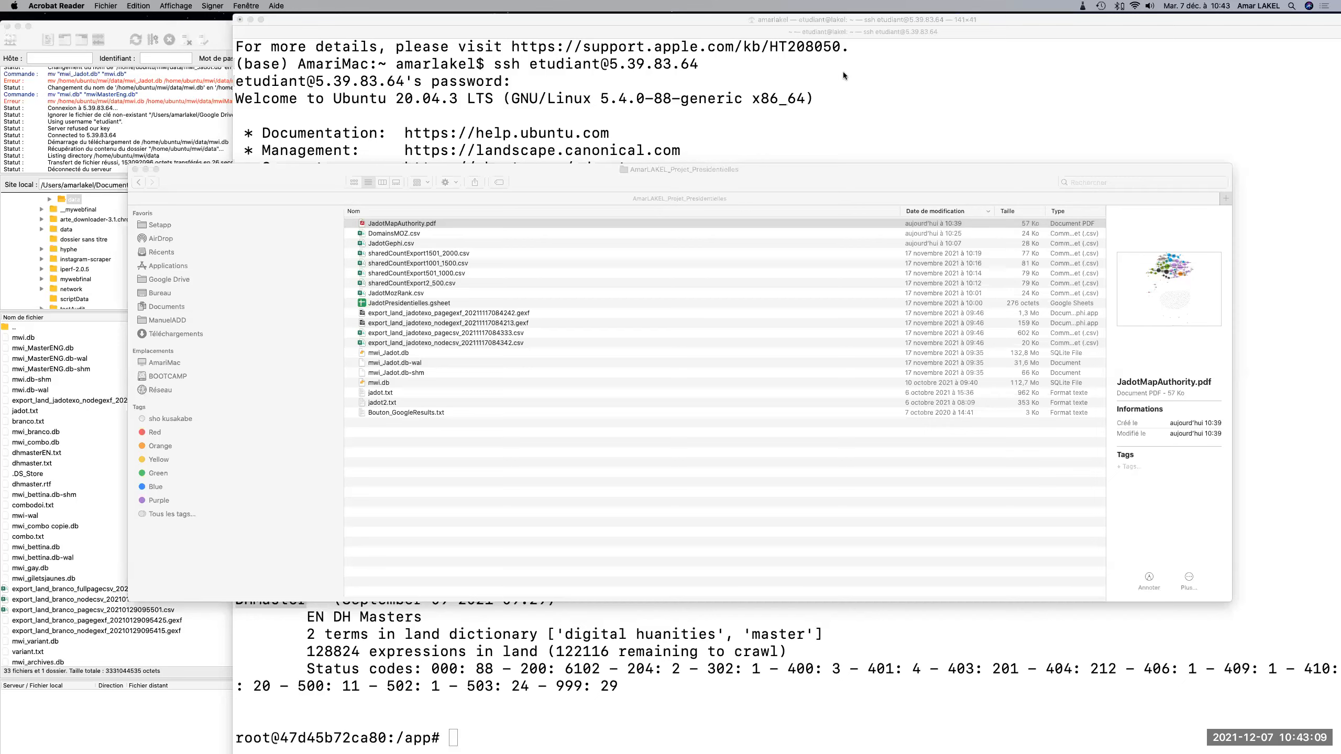
# Find and launch Gephi again through the system search, and quit FileZilla while it loads.
pyautogui.click(1291, 7)
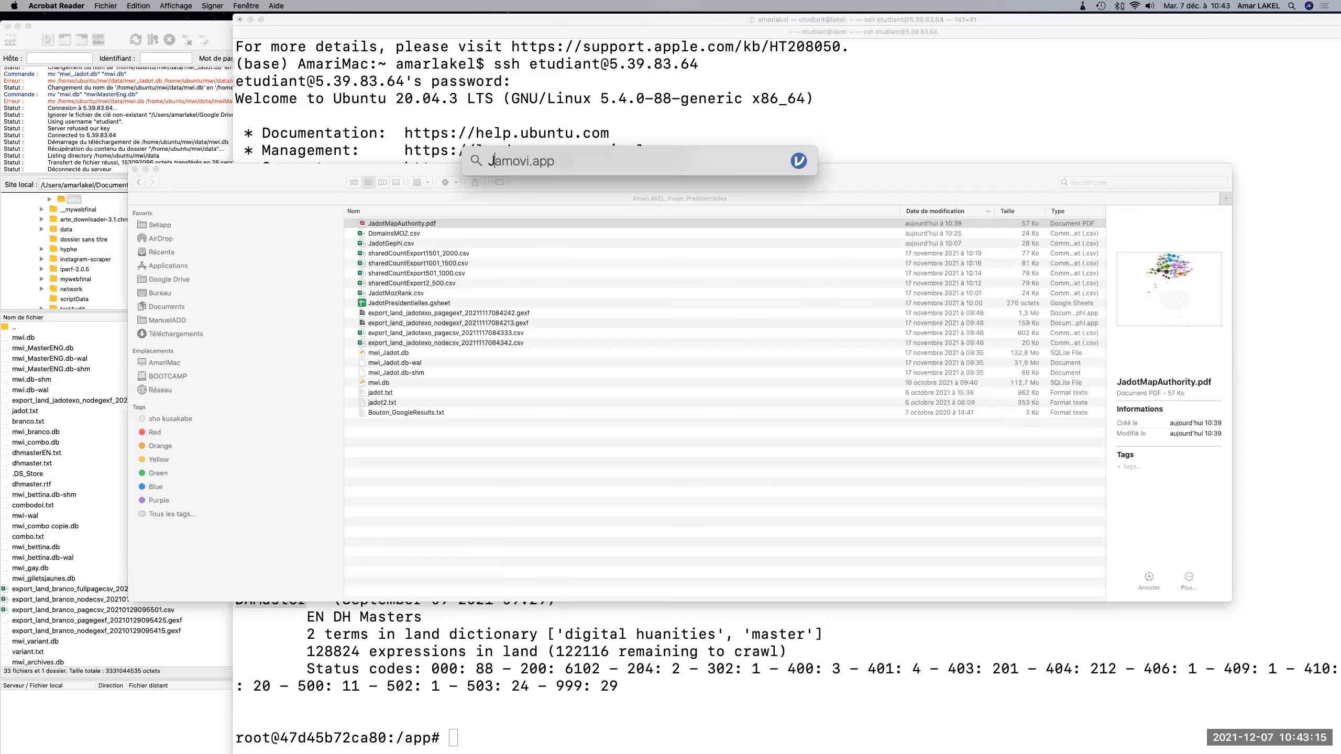
pyautogui.write('gephi')
pyautogui.press('Return')
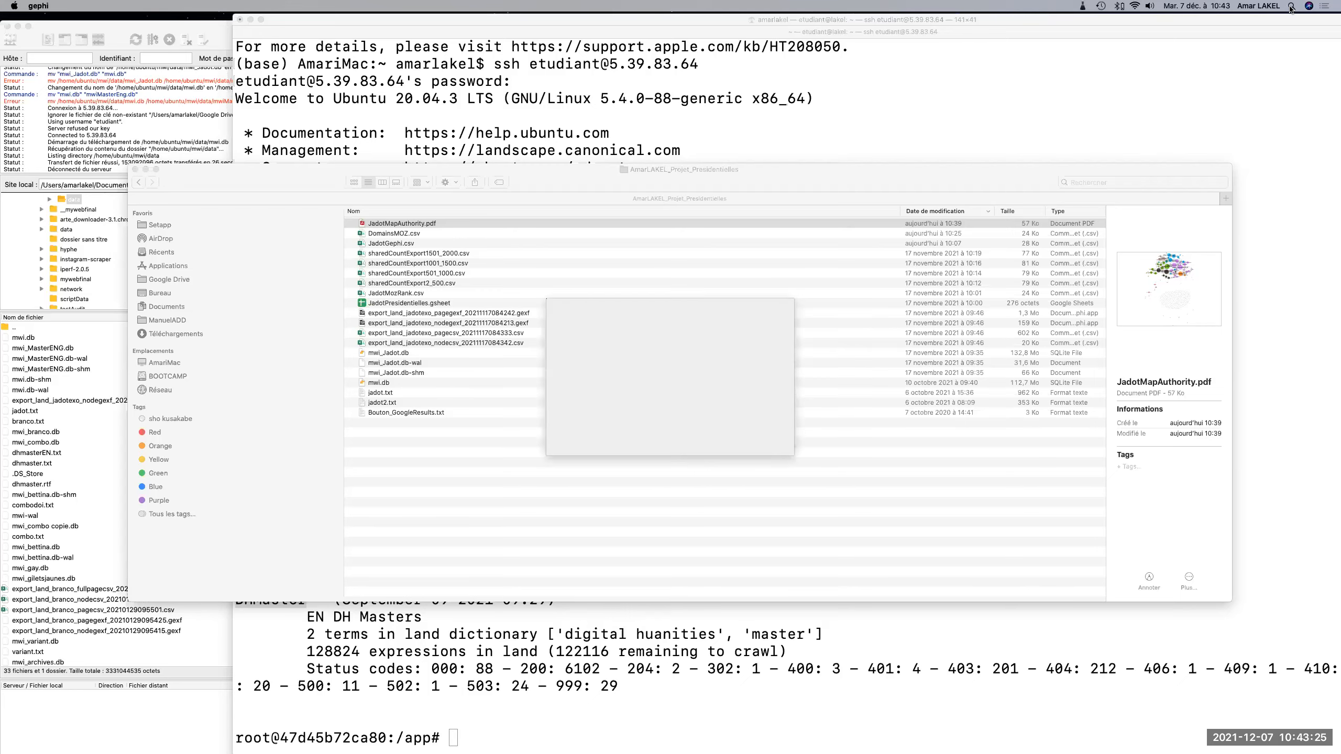
pyautogui.click(218, 33)
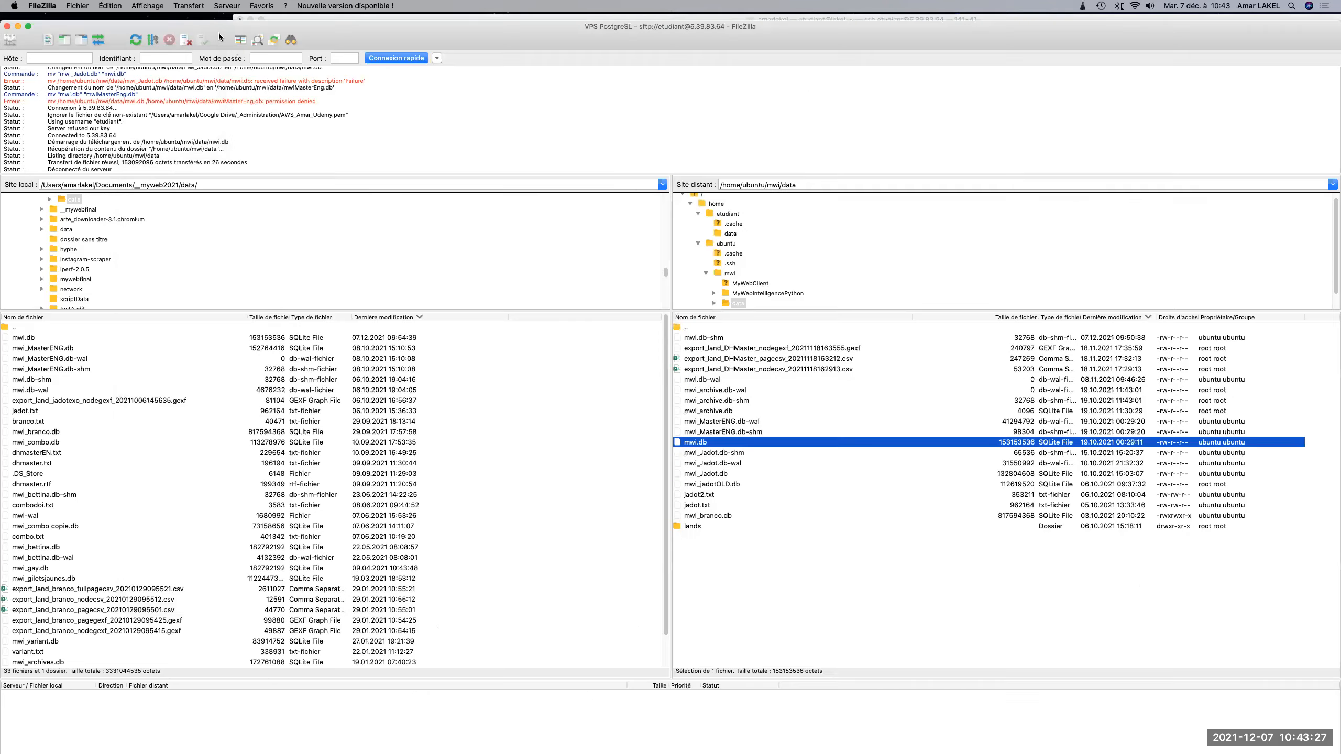
pyautogui.press('super+q')
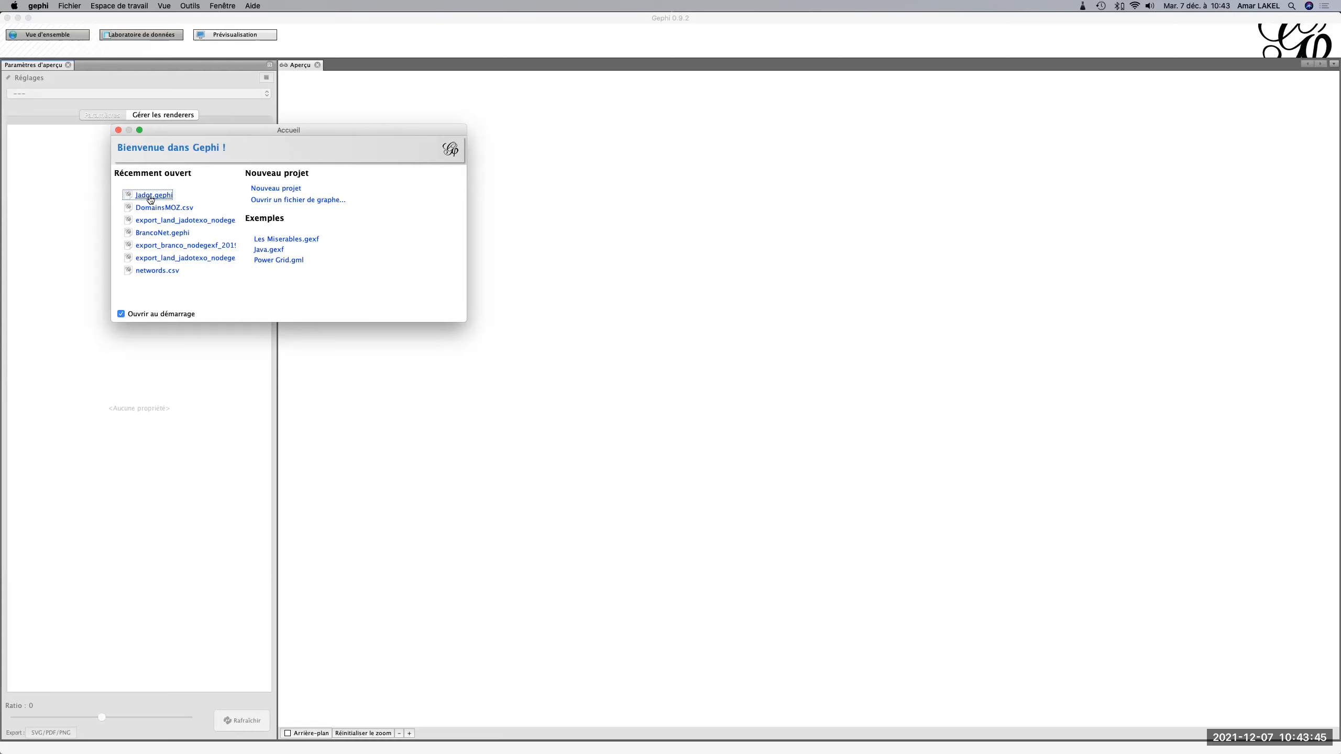
# Browse for a graph file from Gephi's welcome window, sort the files by newest modification date, and open Jadot.gephi.
pyautogui.click(269, 200)
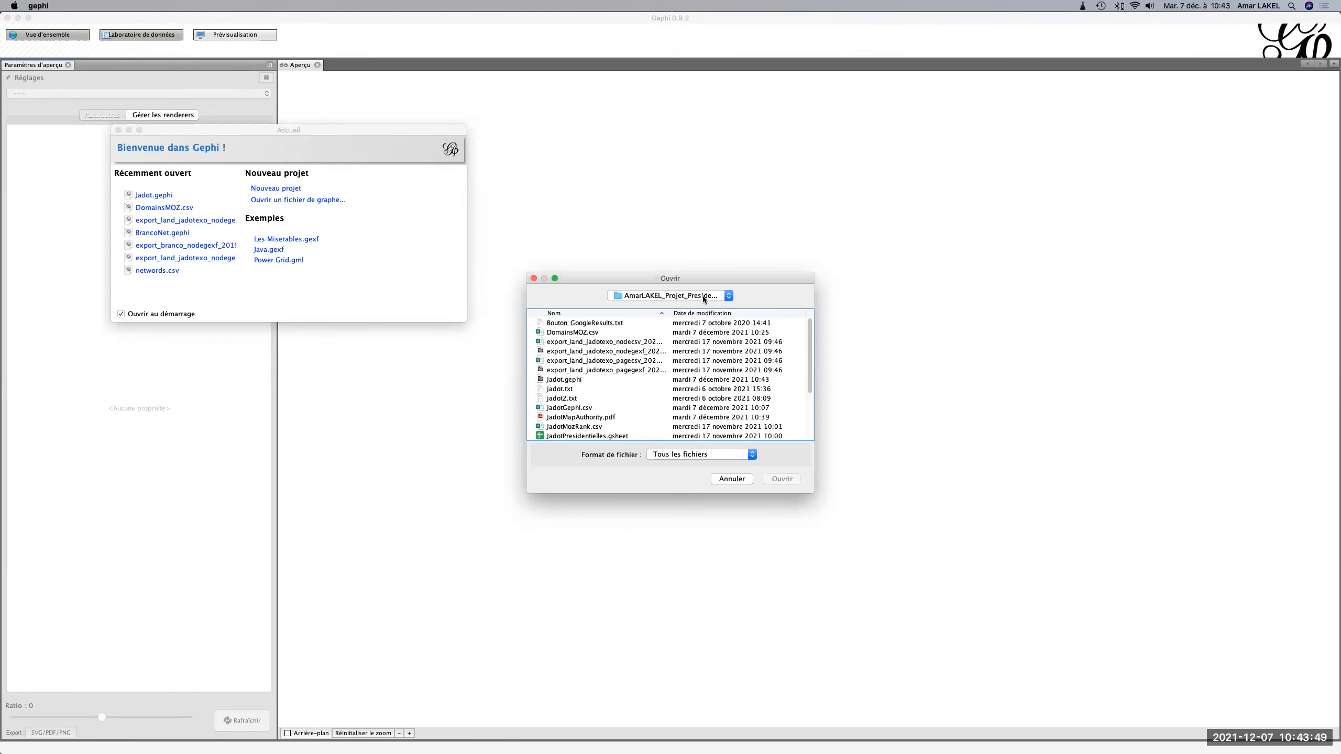
pyautogui.click(719, 314)
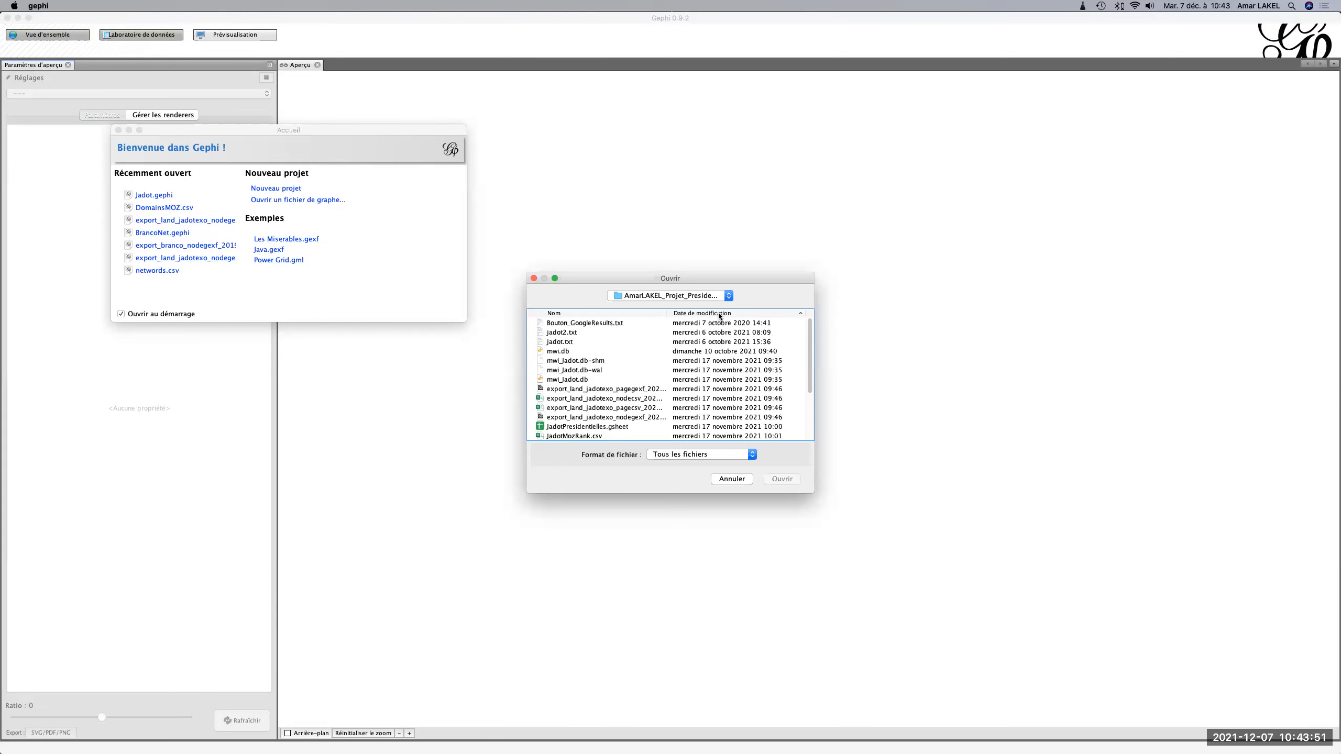
pyautogui.click(719, 314)
pyautogui.click(564, 323)
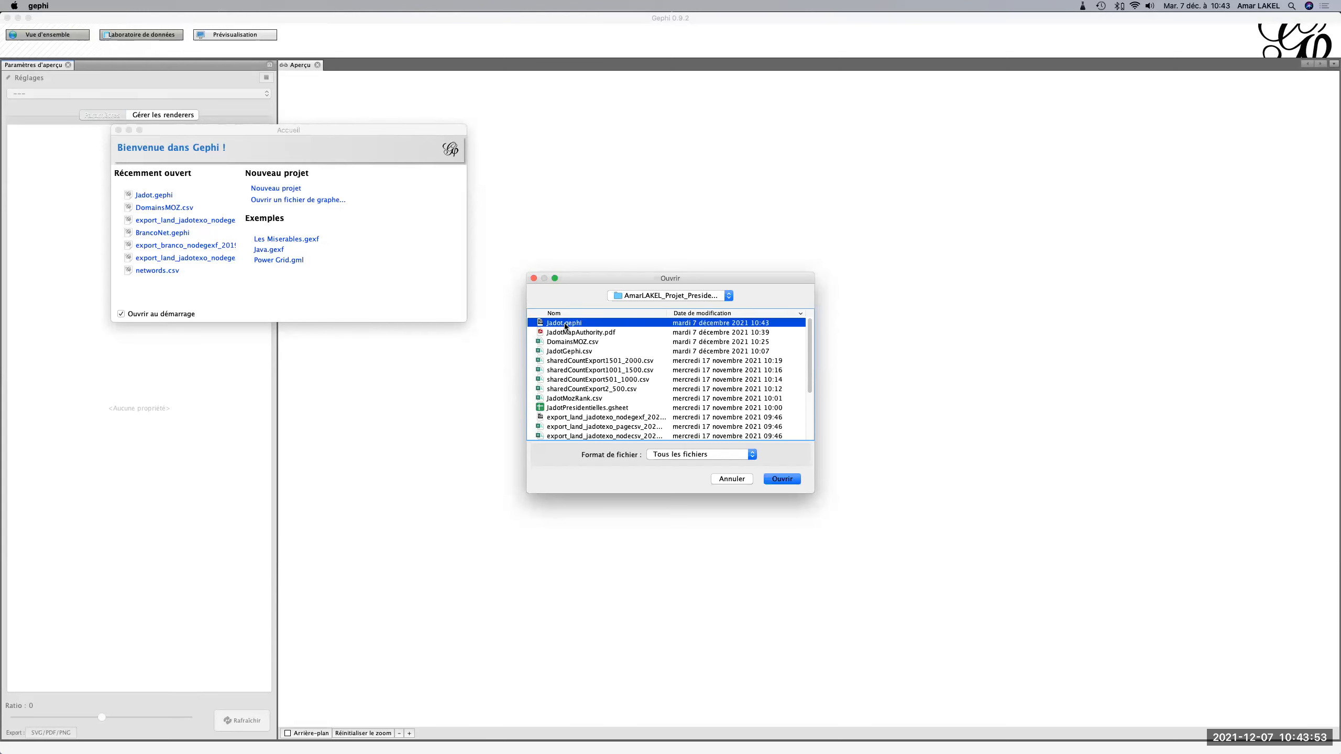
pyautogui.click(790, 478)
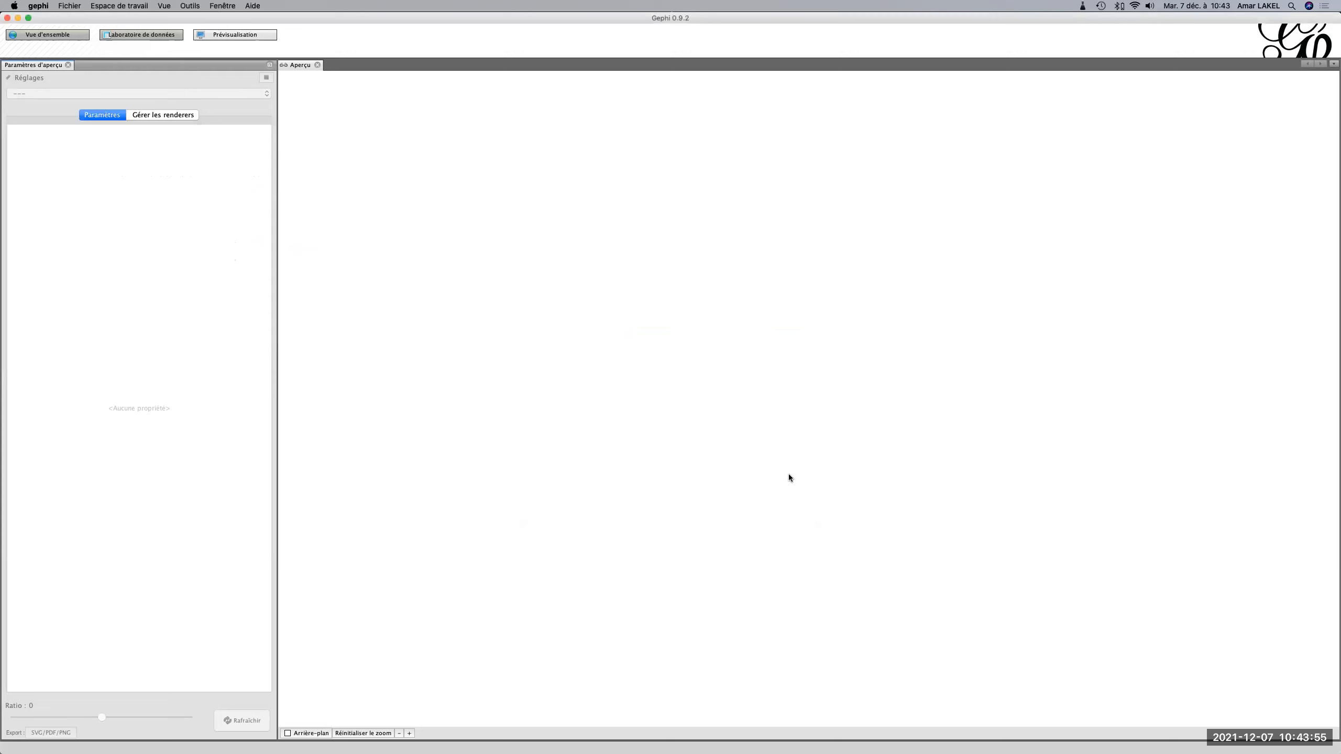
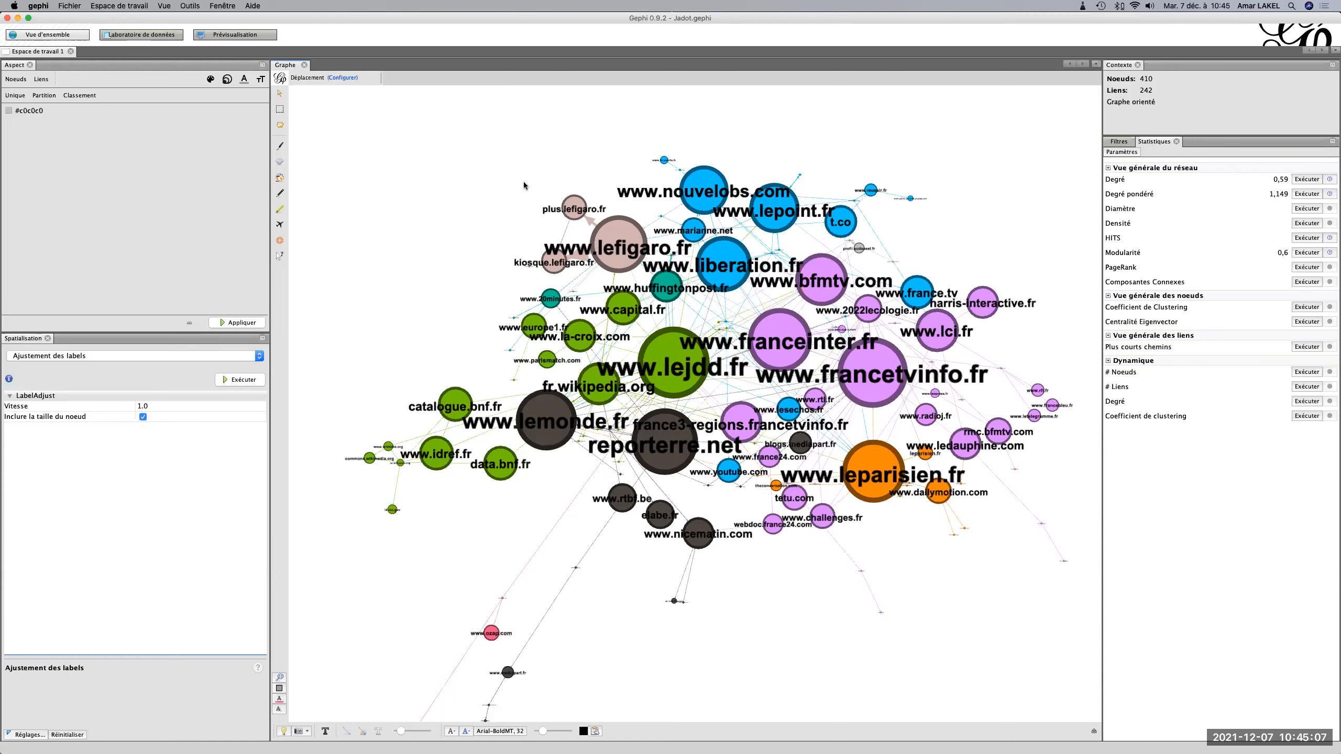
# Show the Jadot project's node table in Gephi's data laboratory.
pyautogui.click(66, 7)
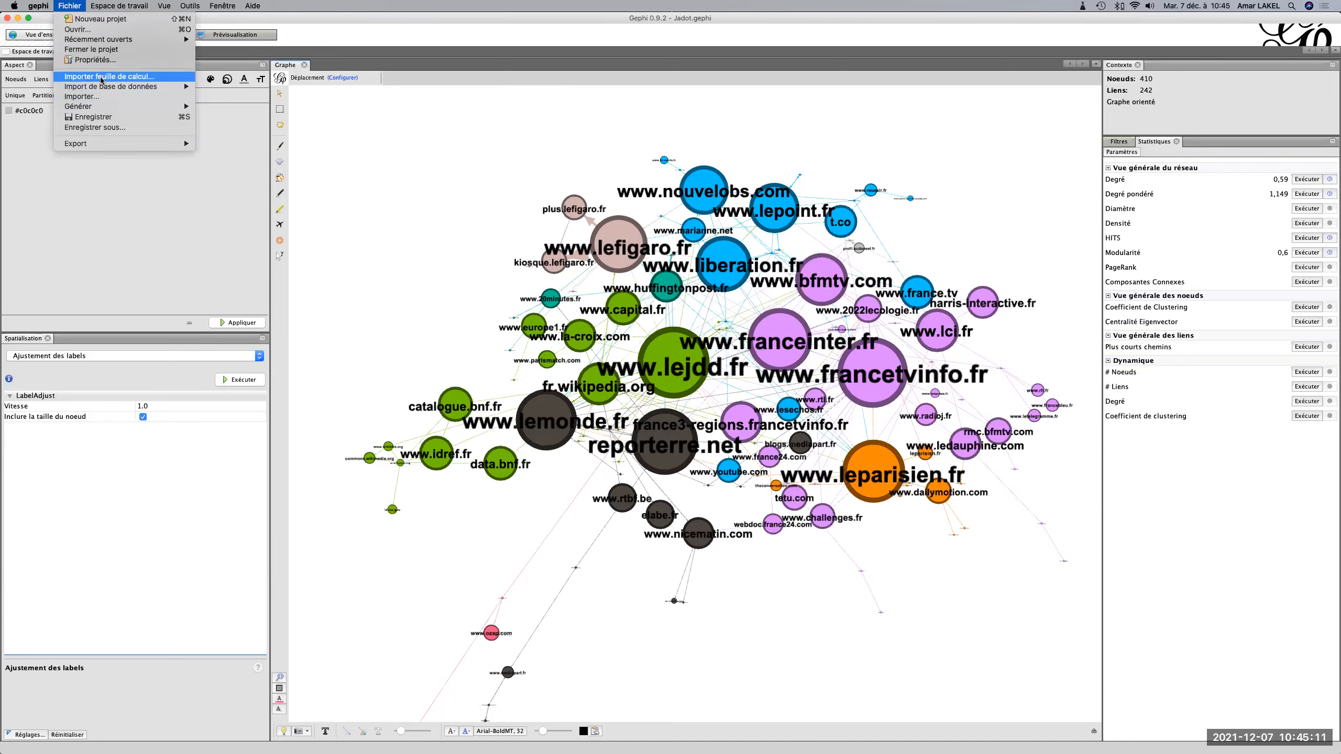
pyautogui.click(467, 149)
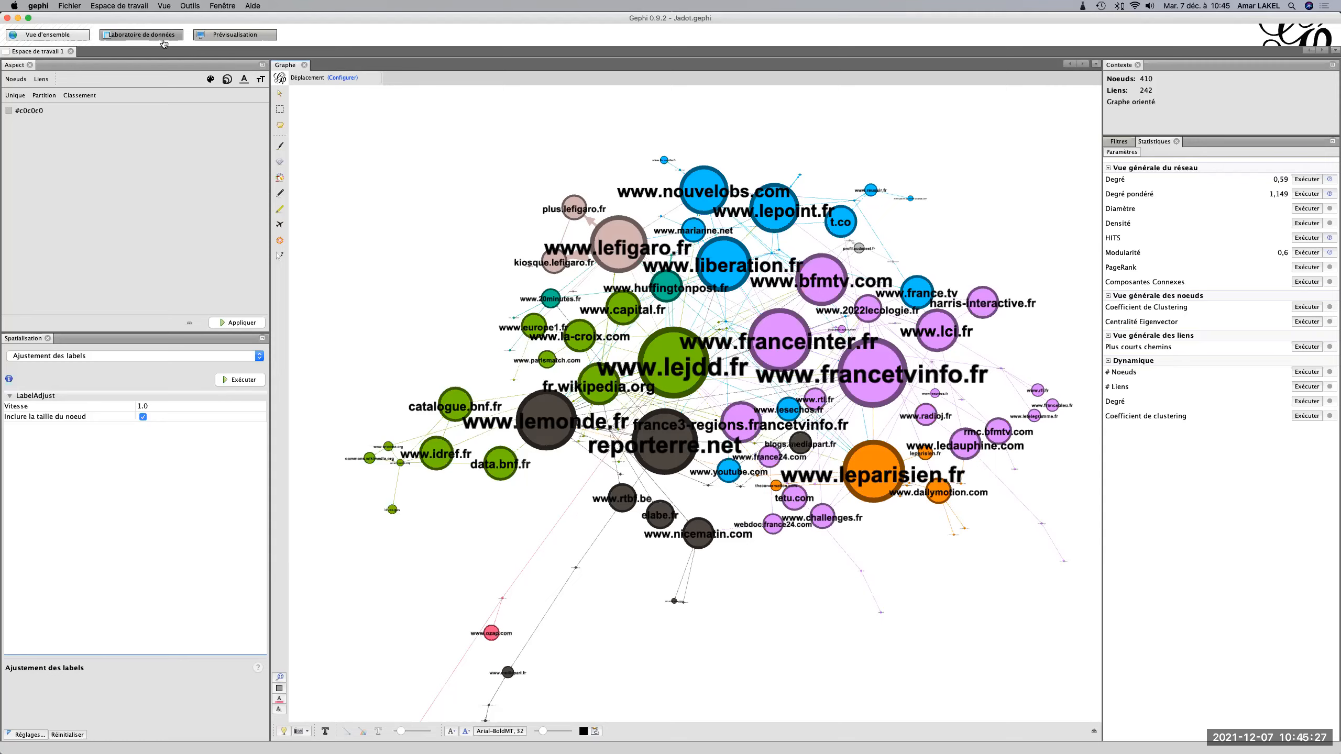
pyautogui.click(145, 38)
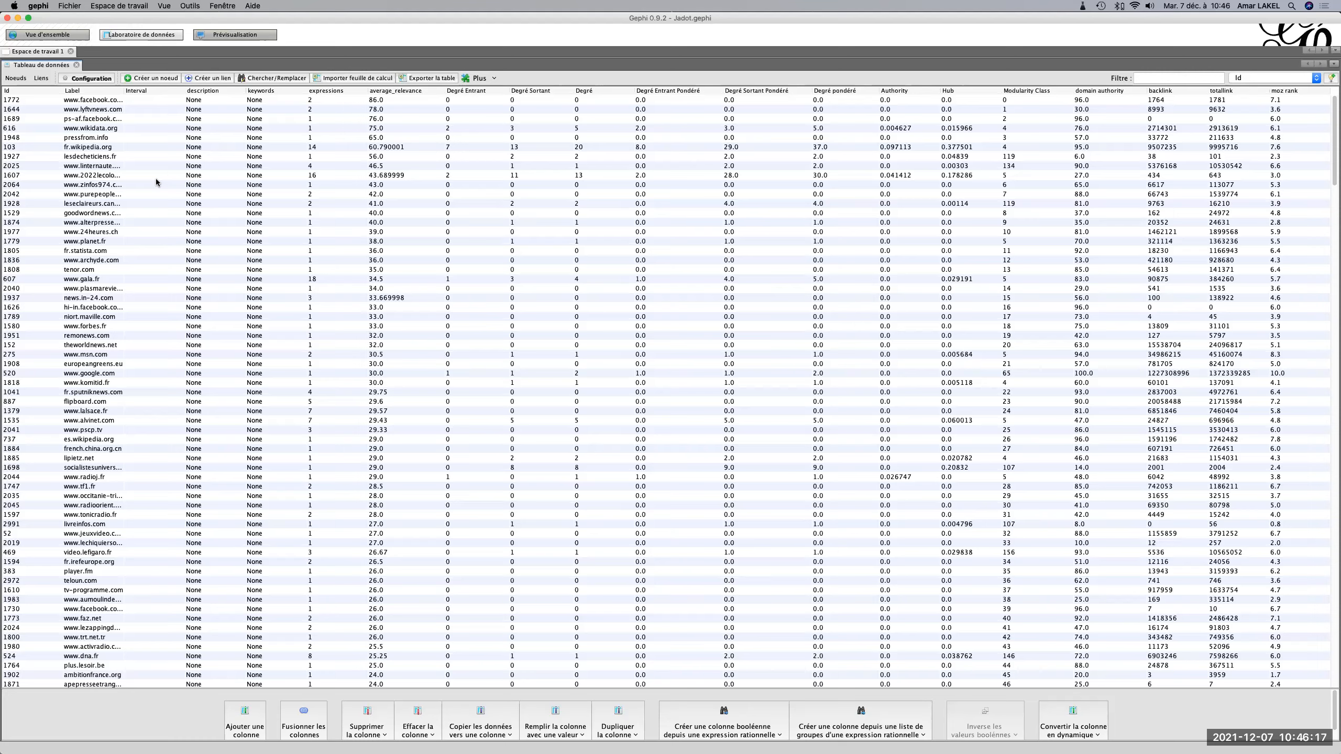
# Switch to Terminal, exit the container shell and log out of the remote server.
pyautogui.press('super+Tab')
pyautogui.press('super+Tab')
pyautogui.press('Tab')
pyautogui.press('Tab')
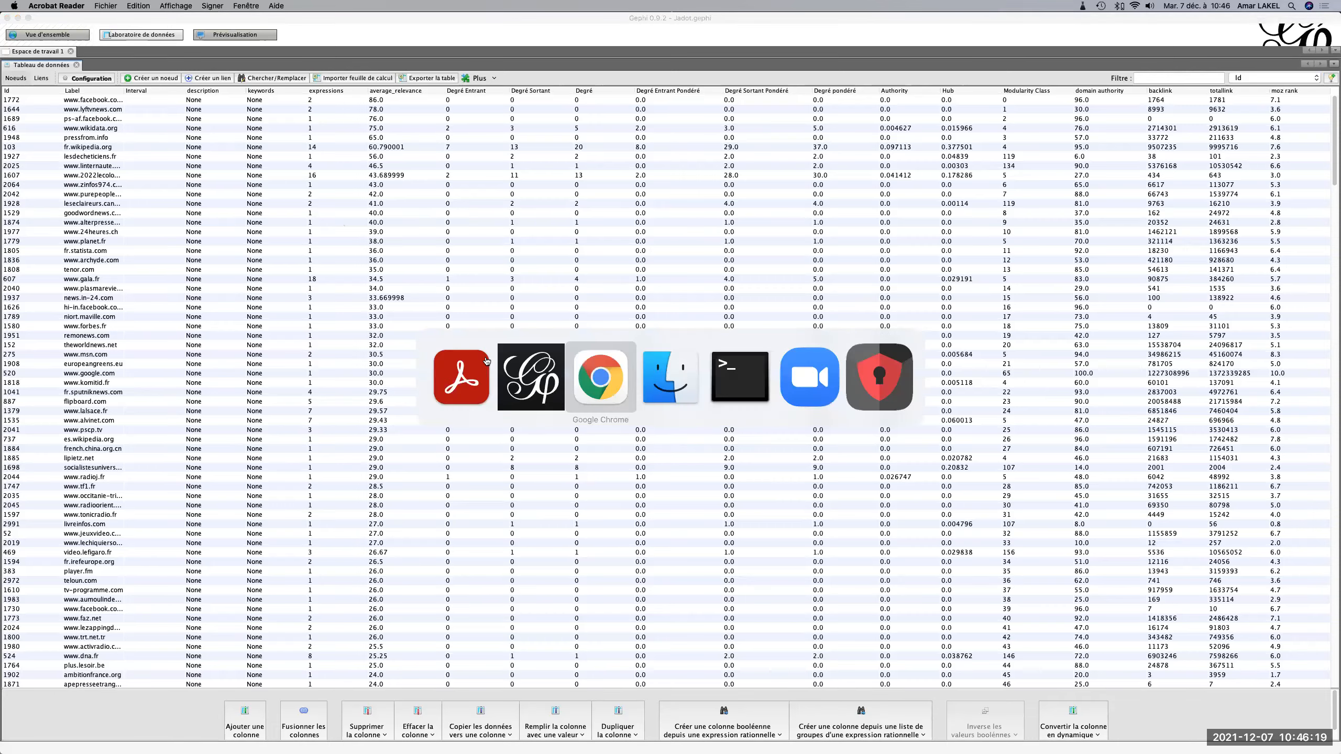
pyautogui.press('Tab')
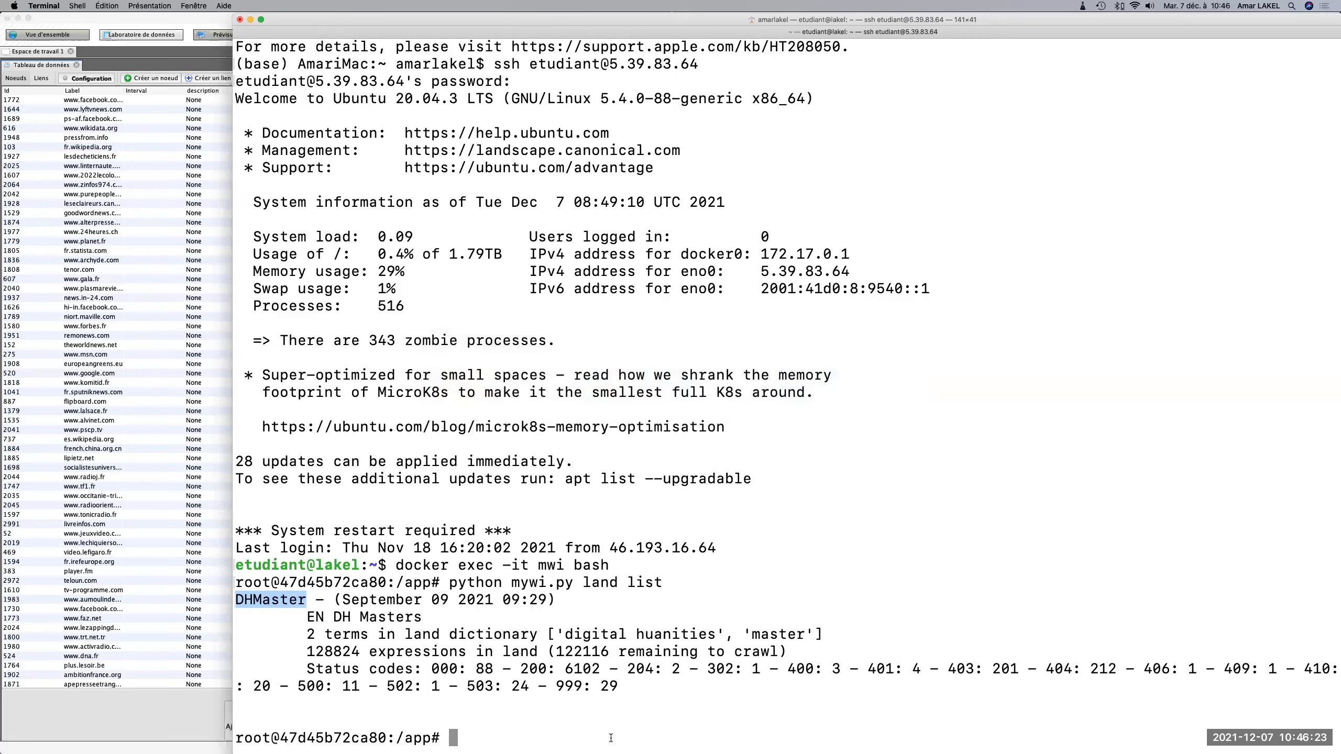
pyautogui.write('exit')
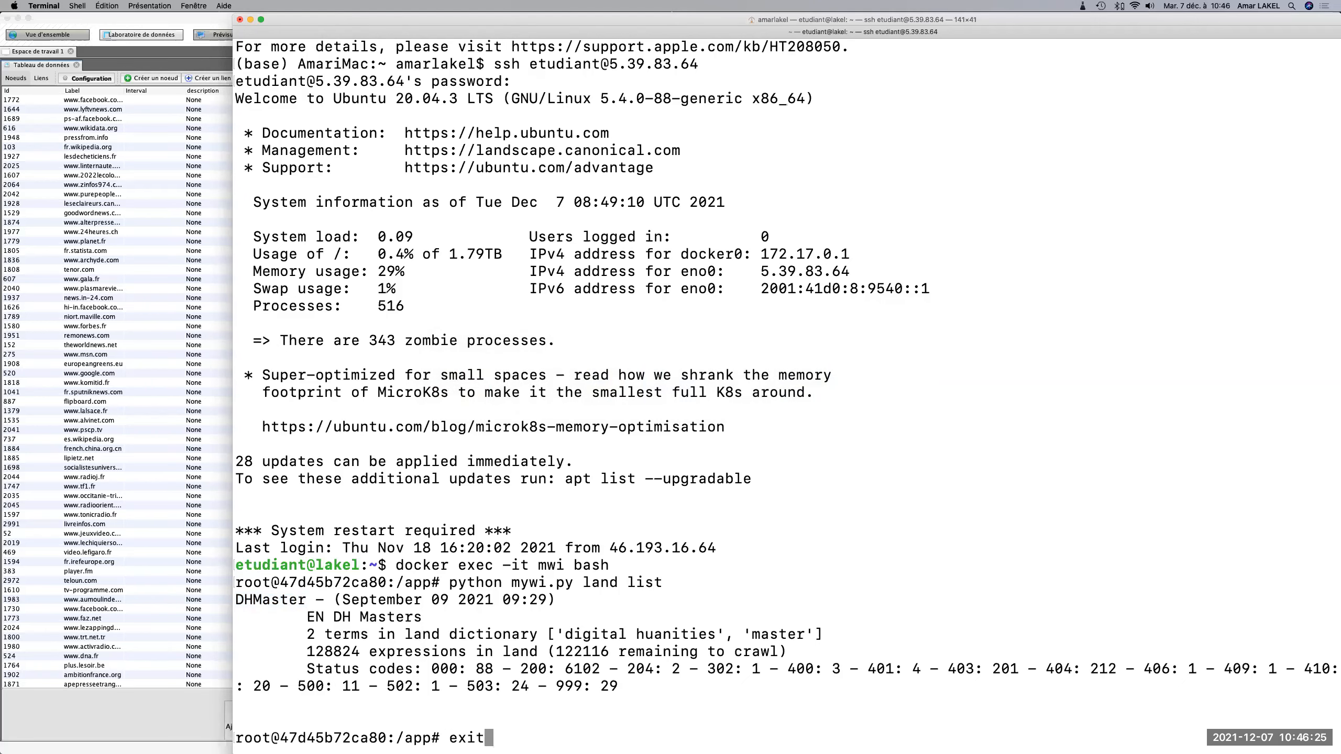
pyautogui.press('Return')
pyautogui.write('exit')
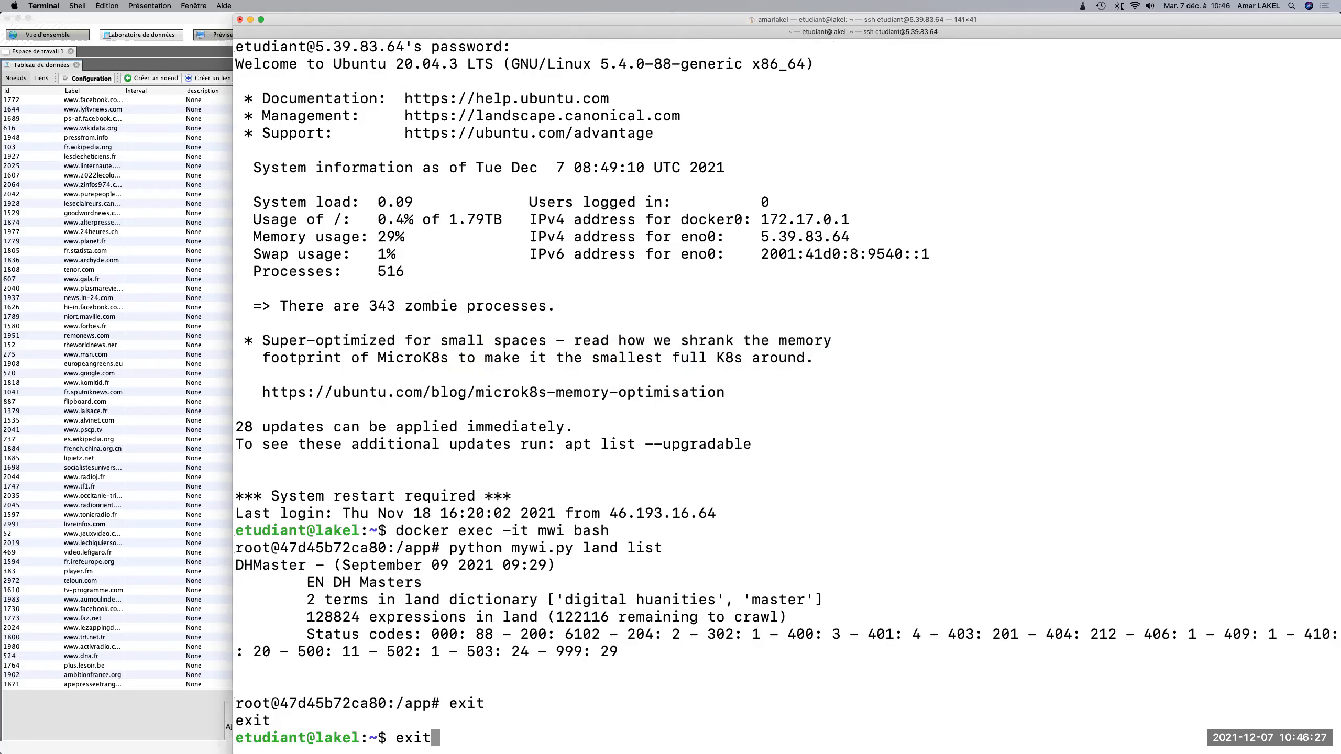
pyautogui.press('Return')
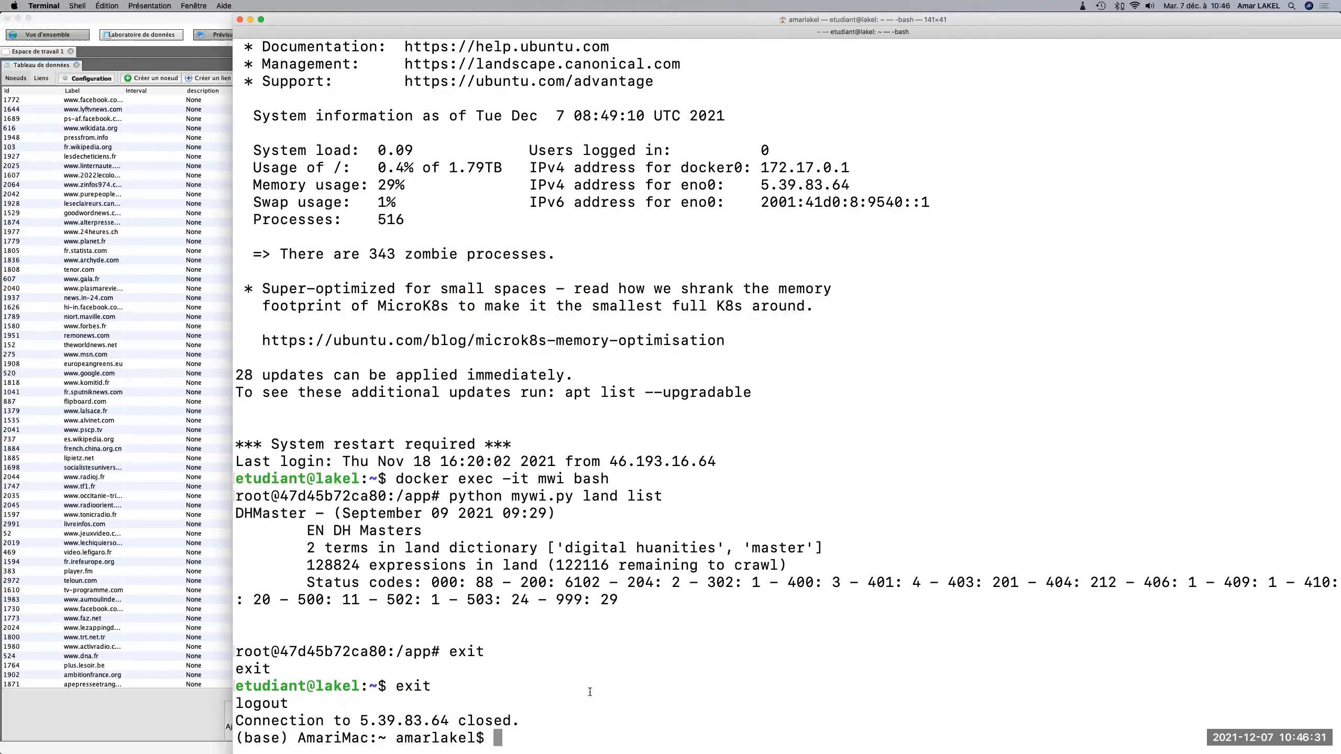
pyautogui.press('Up')
pyautogui.press('Up')
pyautogui.press('Down')
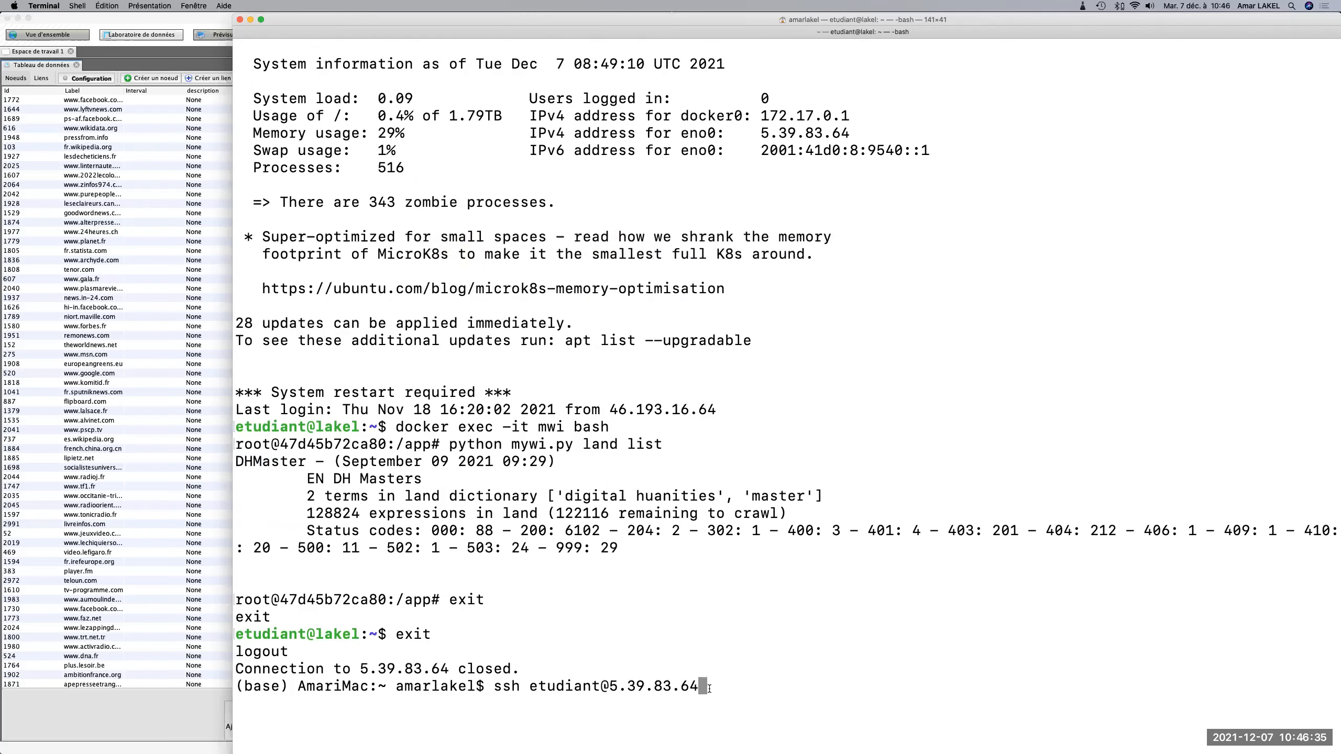
pyautogui.moveTo(709, 688); pyautogui.dragTo(507, 686)
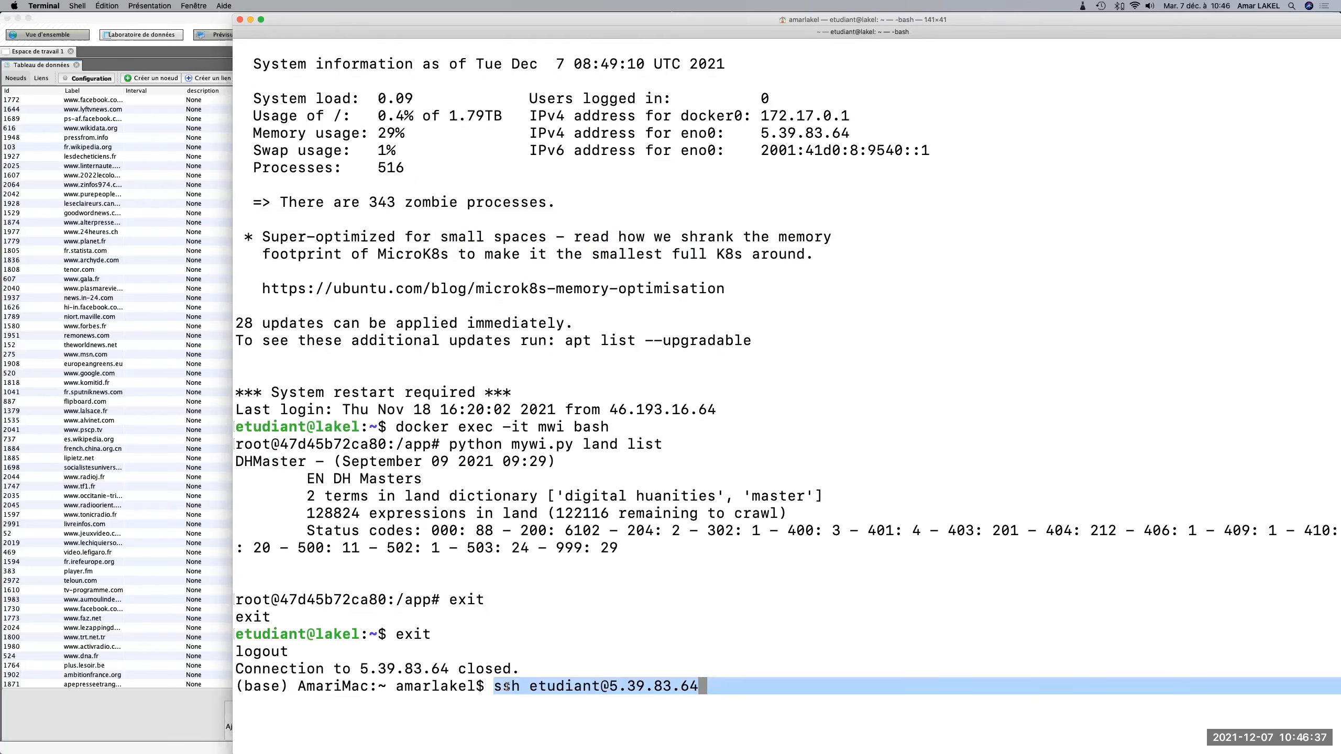
pyautogui.click(1034, 503)
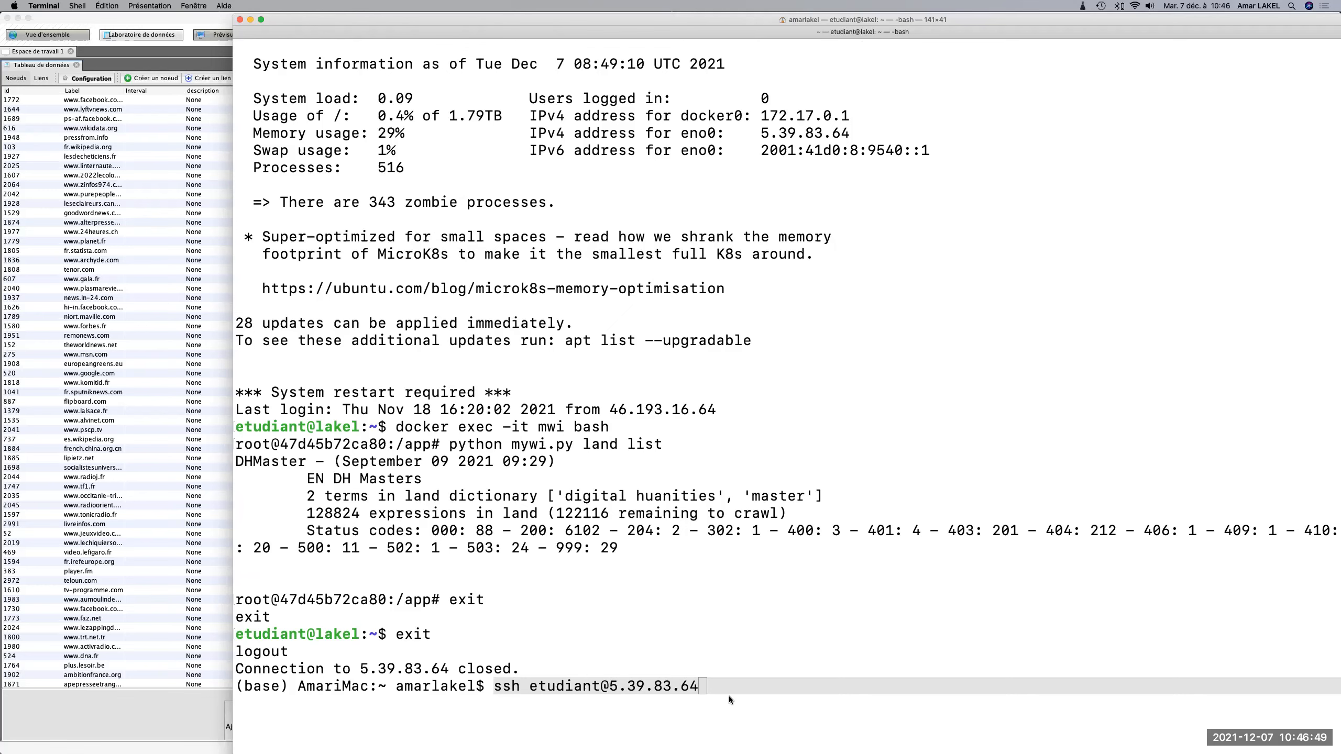
pyautogui.click(714, 683)
pyautogui.press('Return')
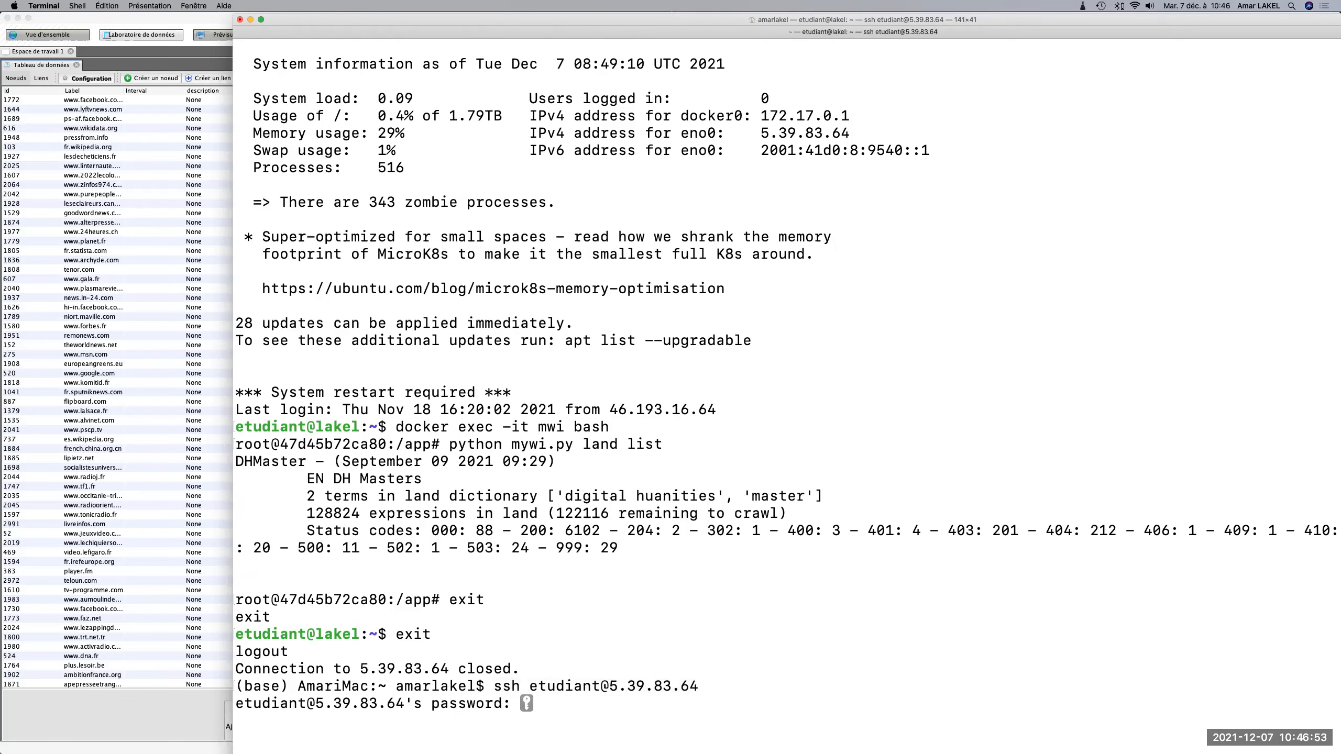
pyautogui.press('Return')
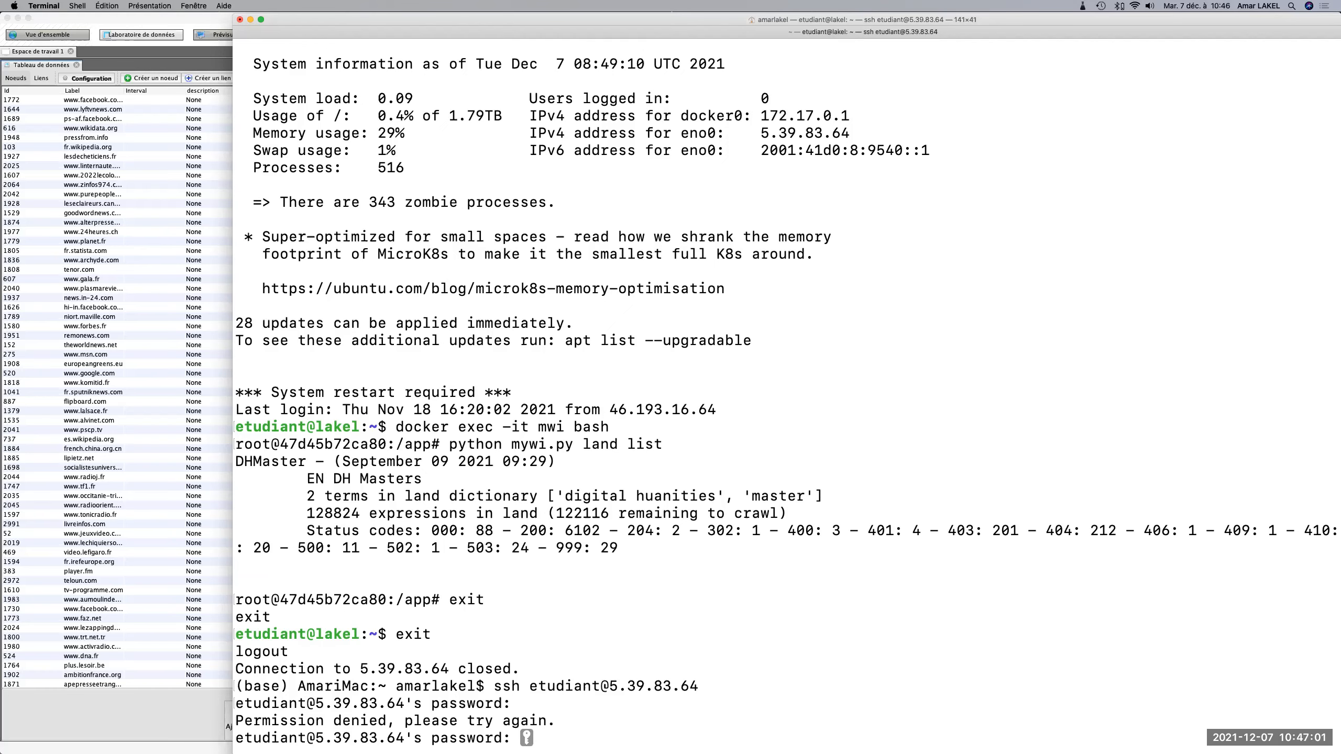
pyautogui.press('Return')
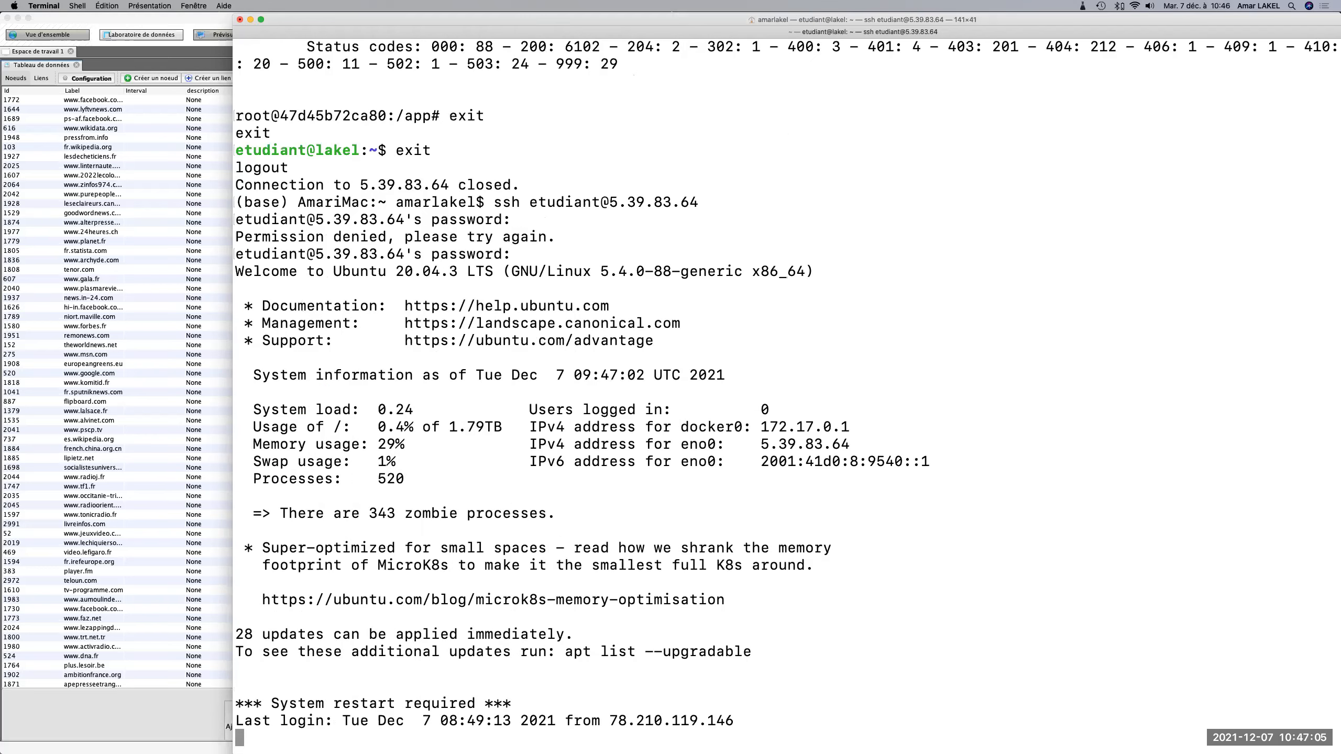
# Open a shell in the mwi container by running docker exec -it mwi bash.
pyautogui.write('exit')
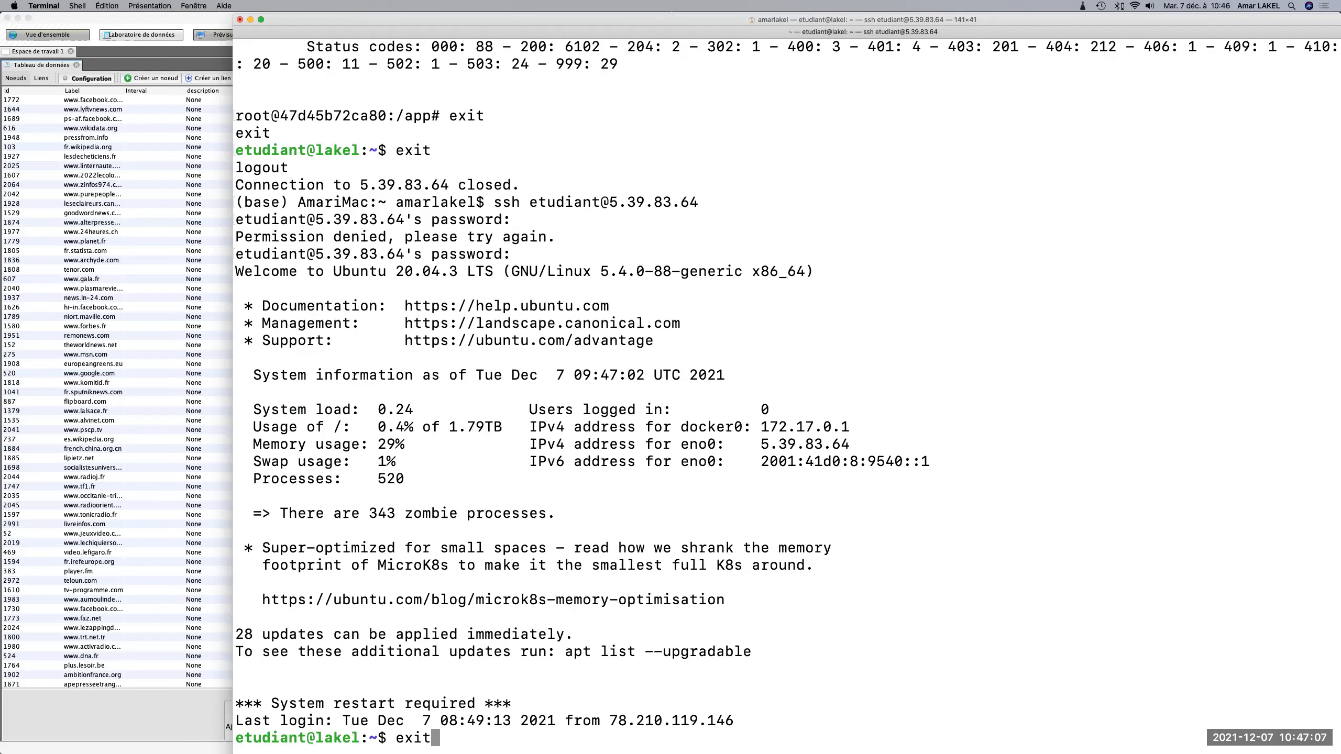
pyautogui.press('Up')
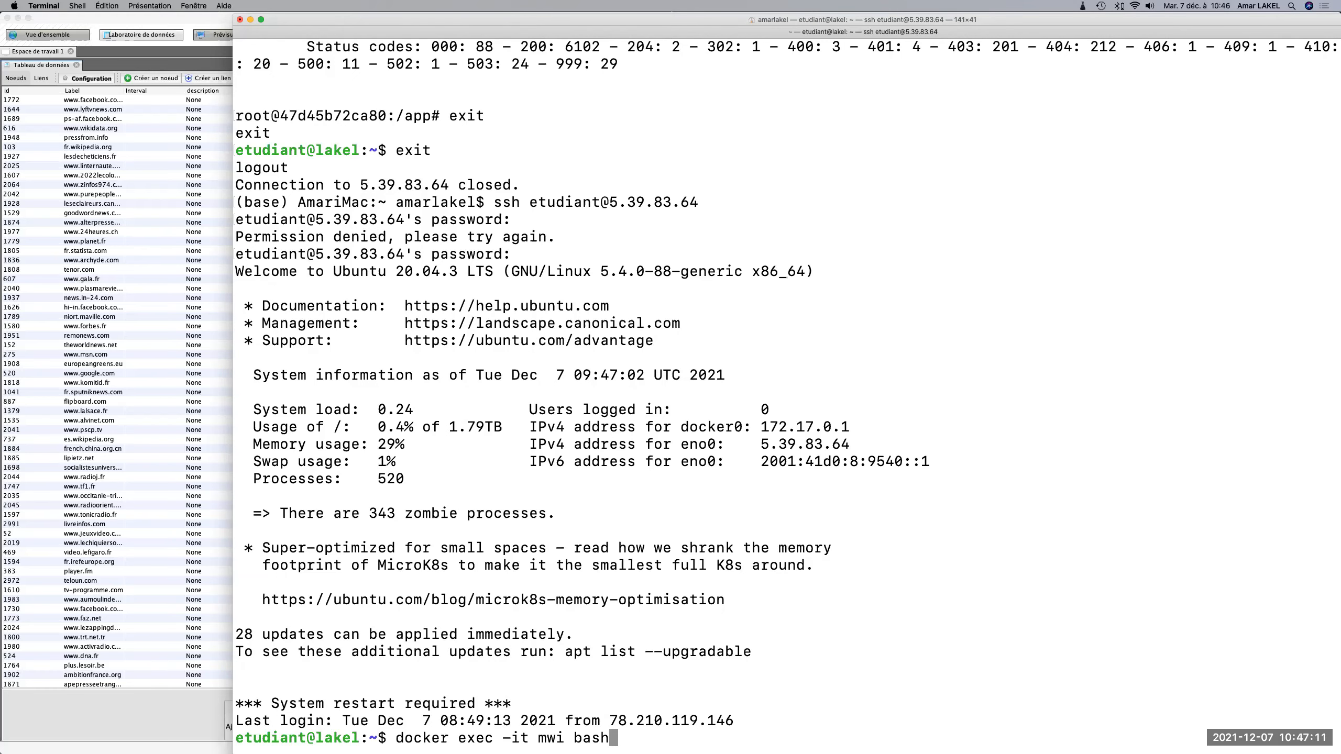
pyautogui.press('Return')
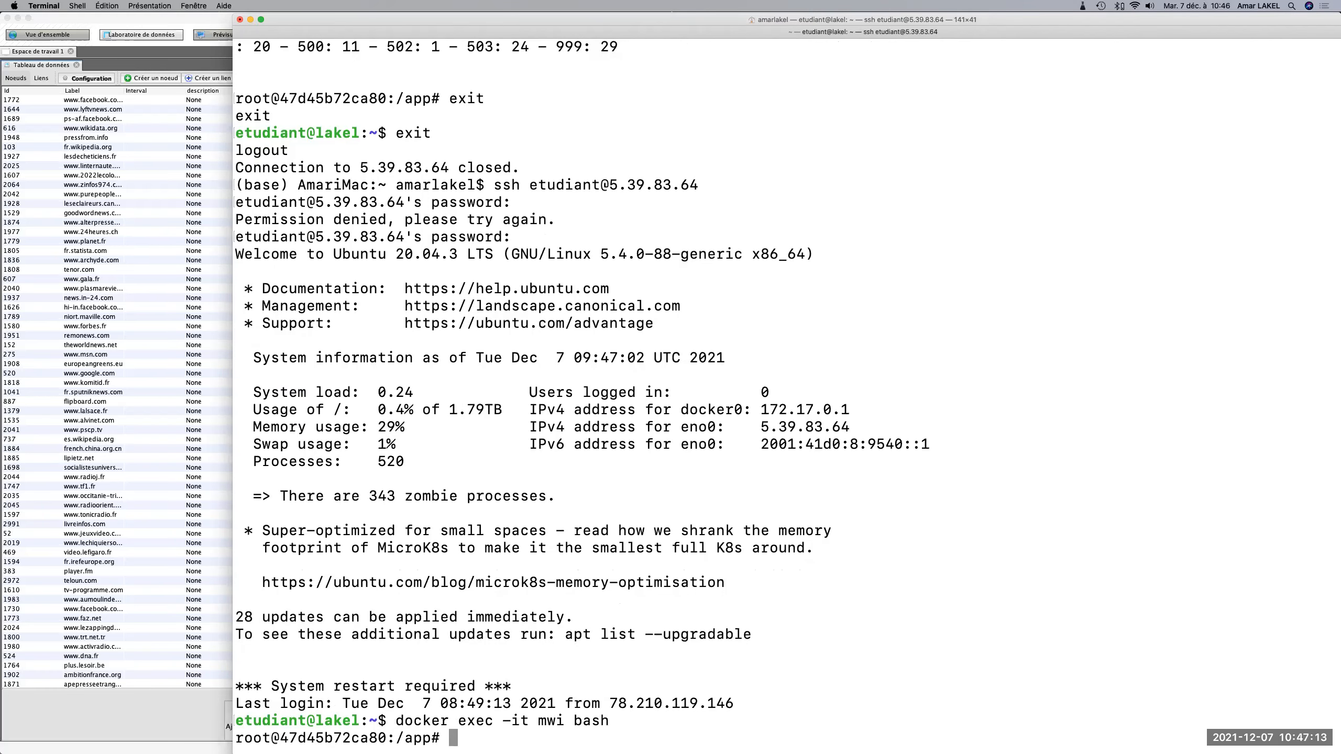
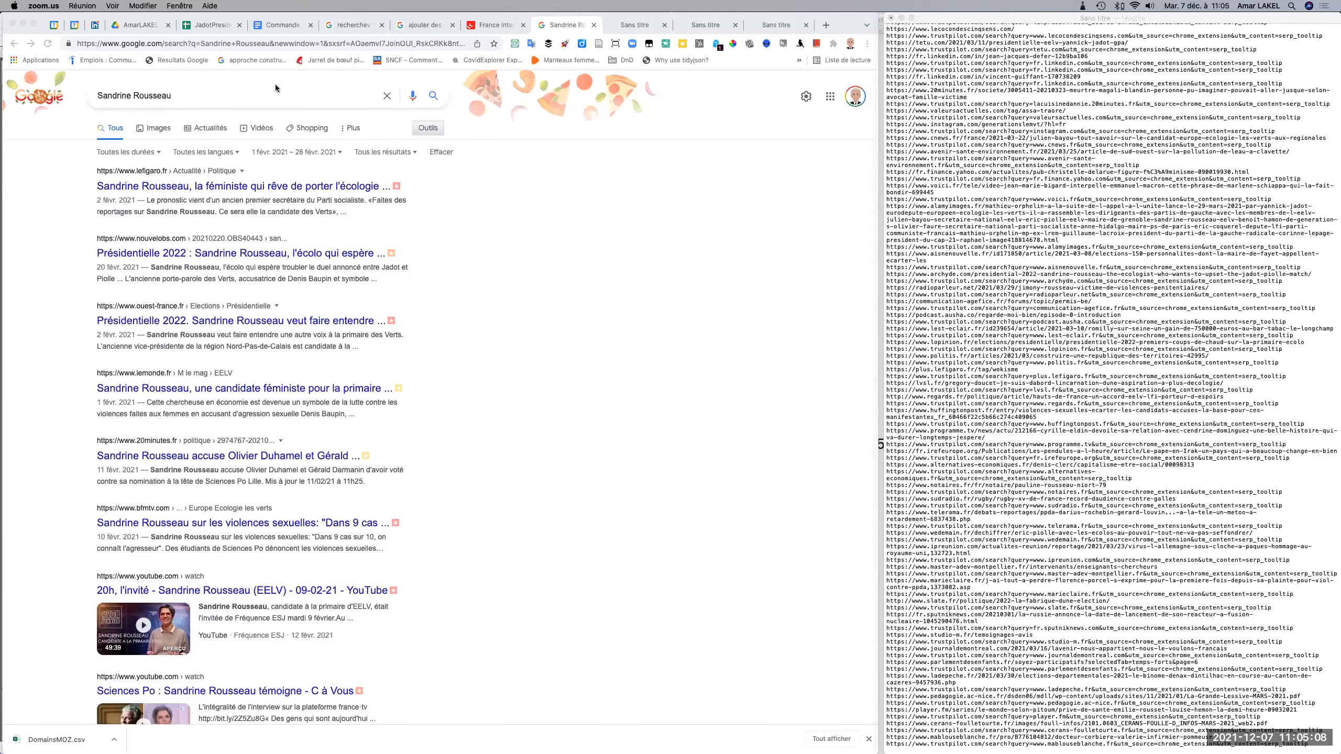
# Extract the links of the February 2021 Sandrine Rousseau results and append their plain listing to the TextEdit URL list.
pyautogui.click(180, 61)
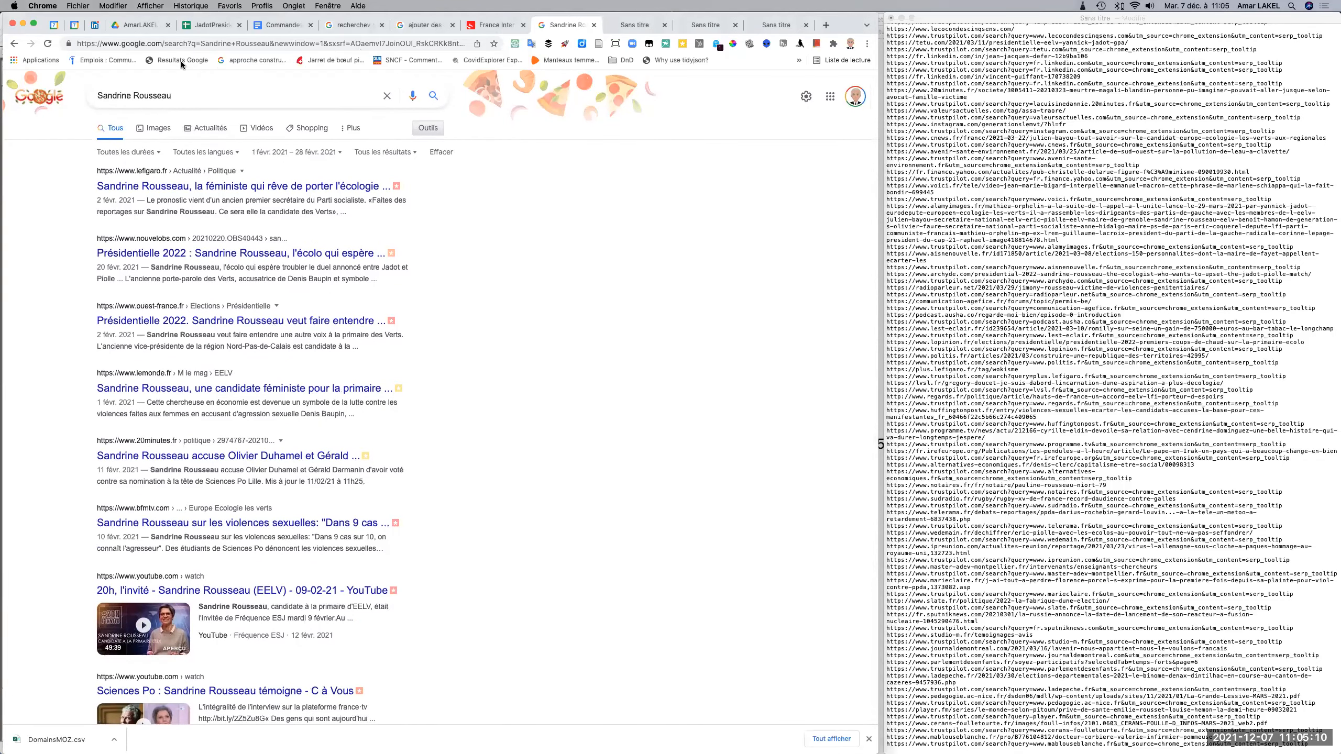
pyautogui.scroll(-5, 256, 503)
pyautogui.scroll(-20, 255, 503)
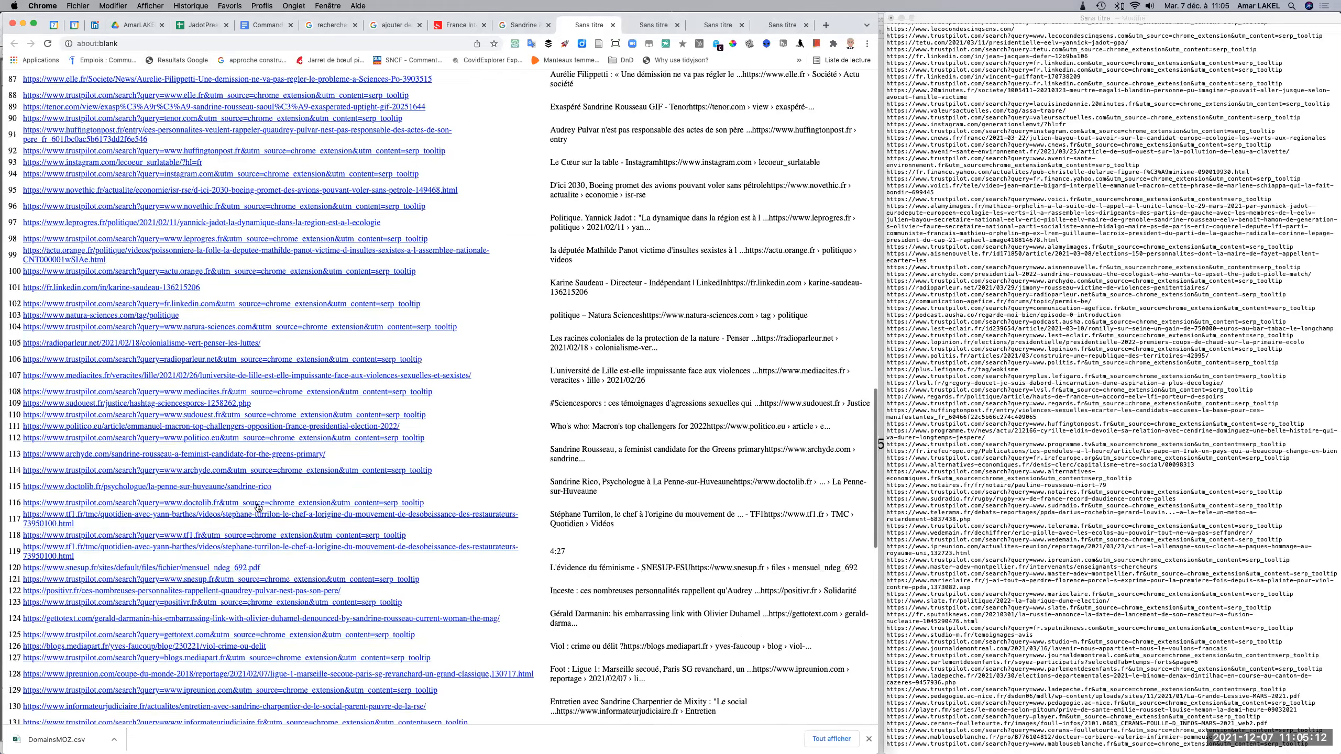
pyautogui.moveTo(8, 497); pyautogui.dragTo(178, 501)
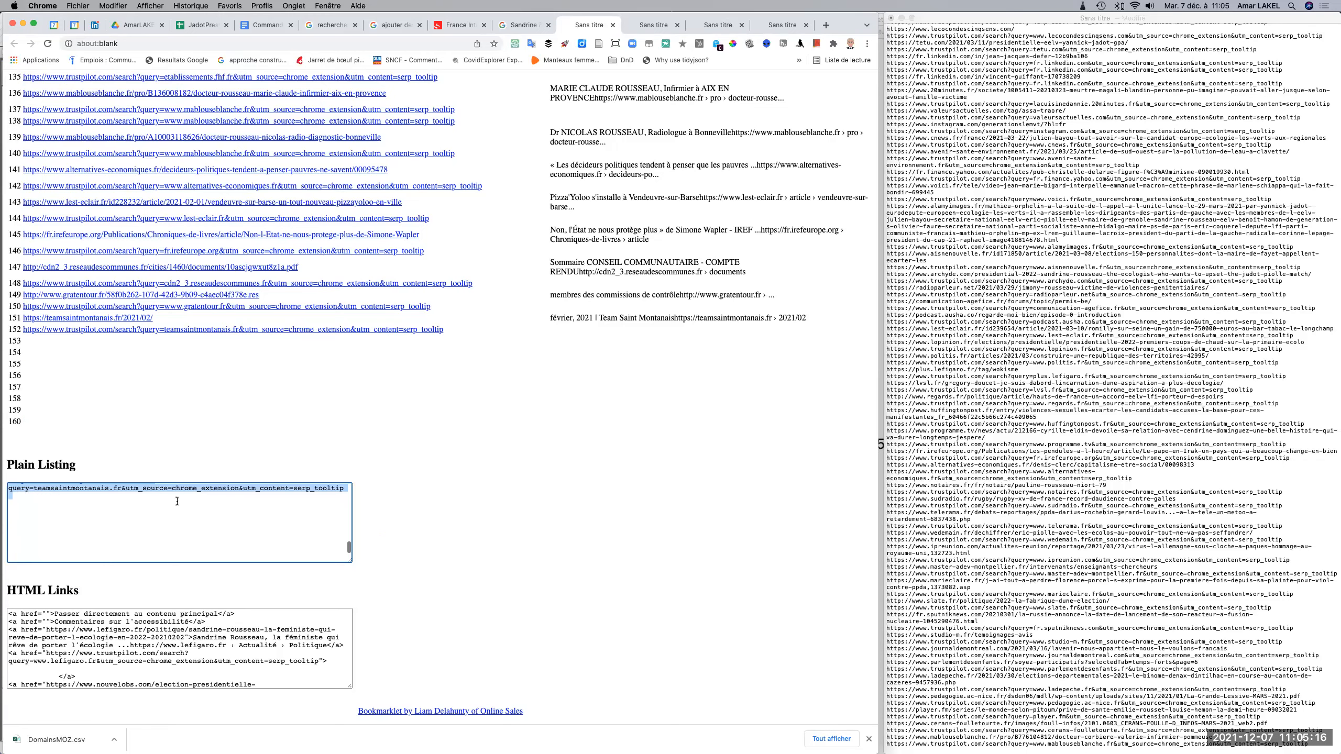
pyautogui.scroll(-3, 966, 508)
pyautogui.click(1313, 740)
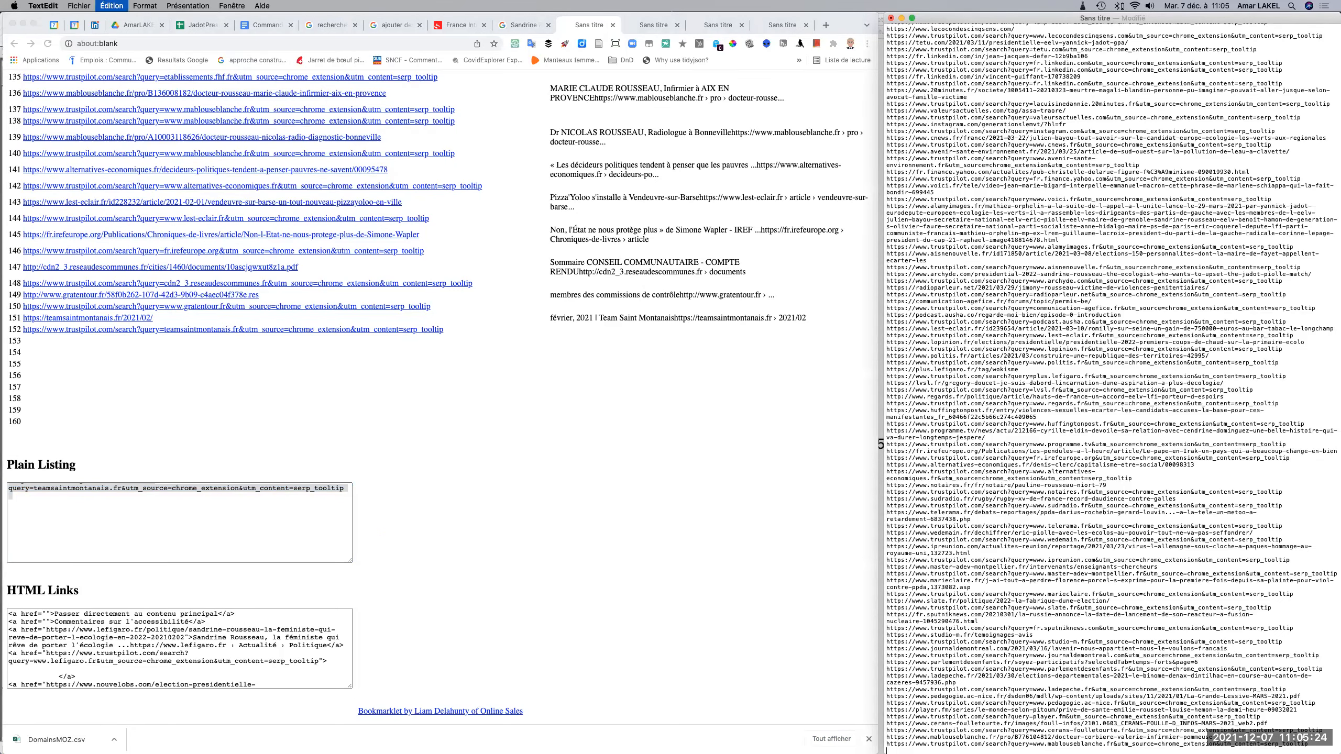
pyautogui.press('super+v')
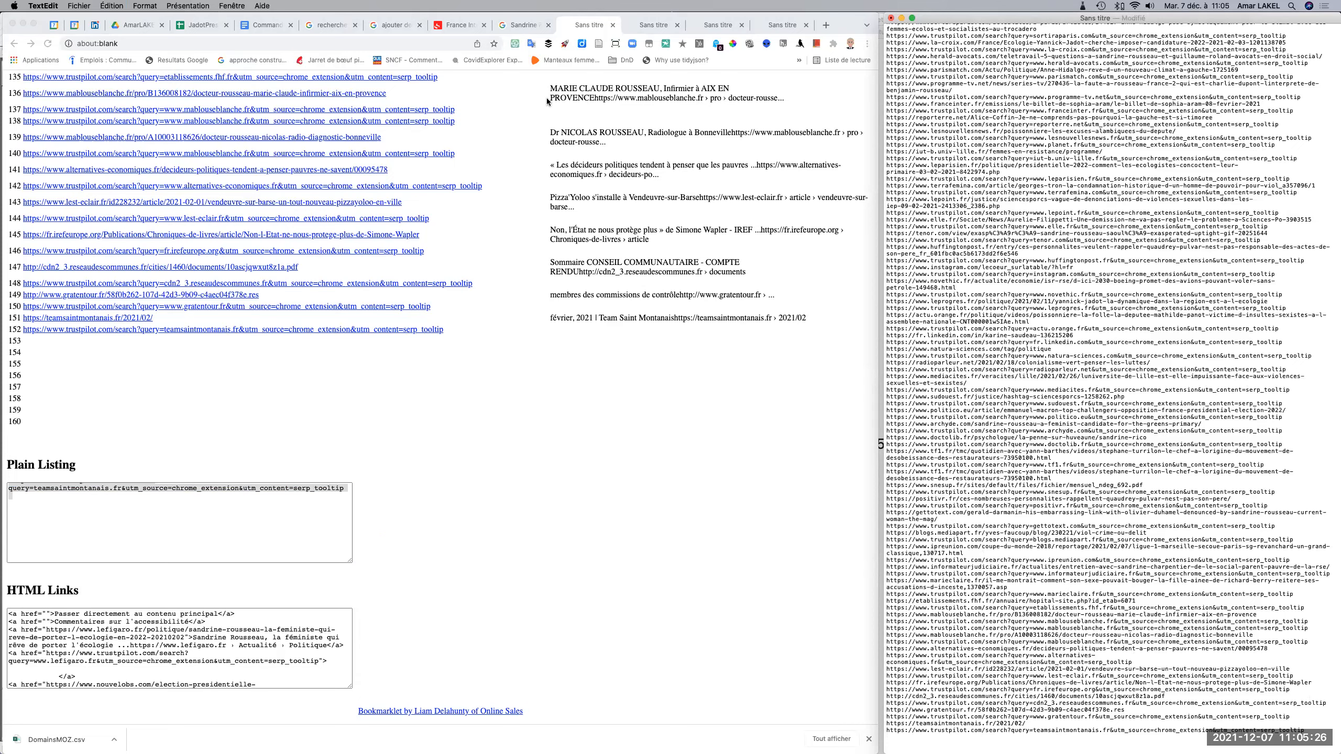
# Restrict the Sandrine Rousseau Google search to the custom date range 1/1/2021 to 1/31/2021.
pyautogui.click(520, 27)
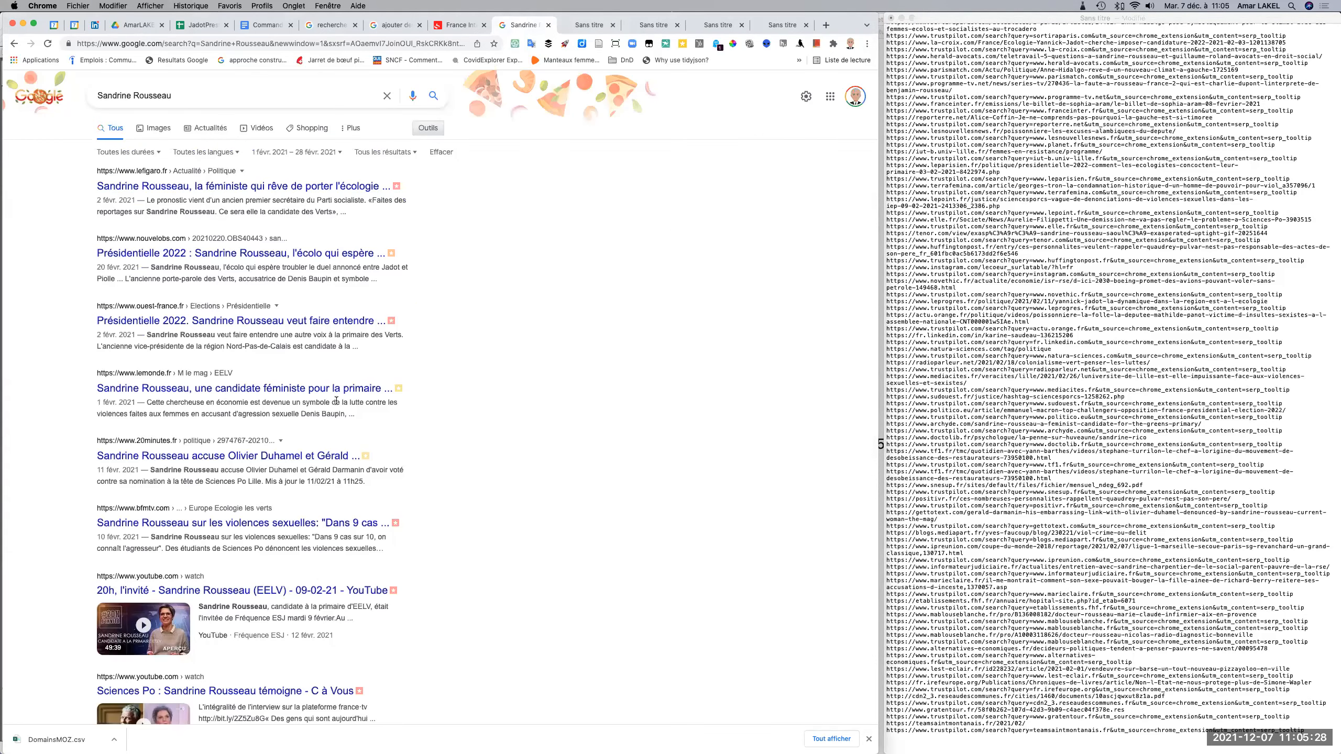
pyautogui.click(339, 152)
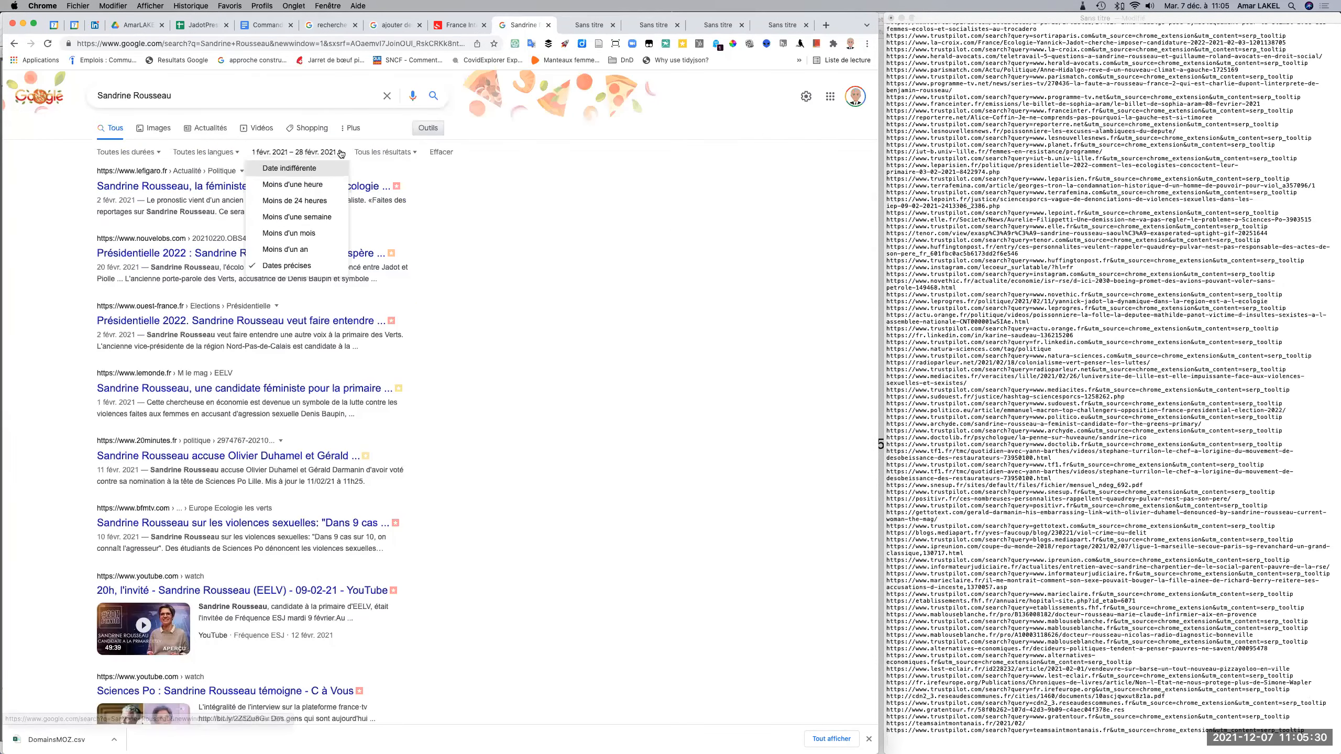
pyautogui.click(287, 266)
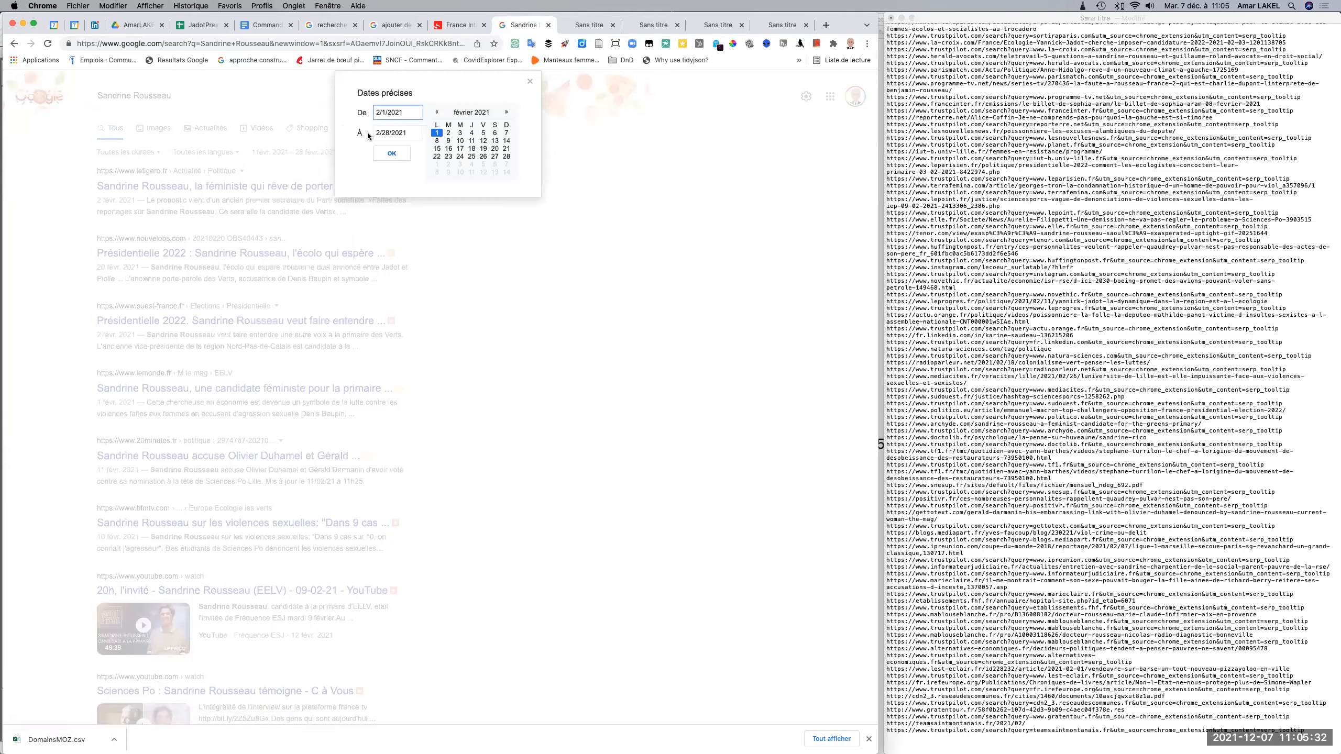
pyautogui.write('1')
pyautogui.click(376, 134)
pyautogui.press('Delete')
pyautogui.write('1')
pyautogui.click(507, 164)
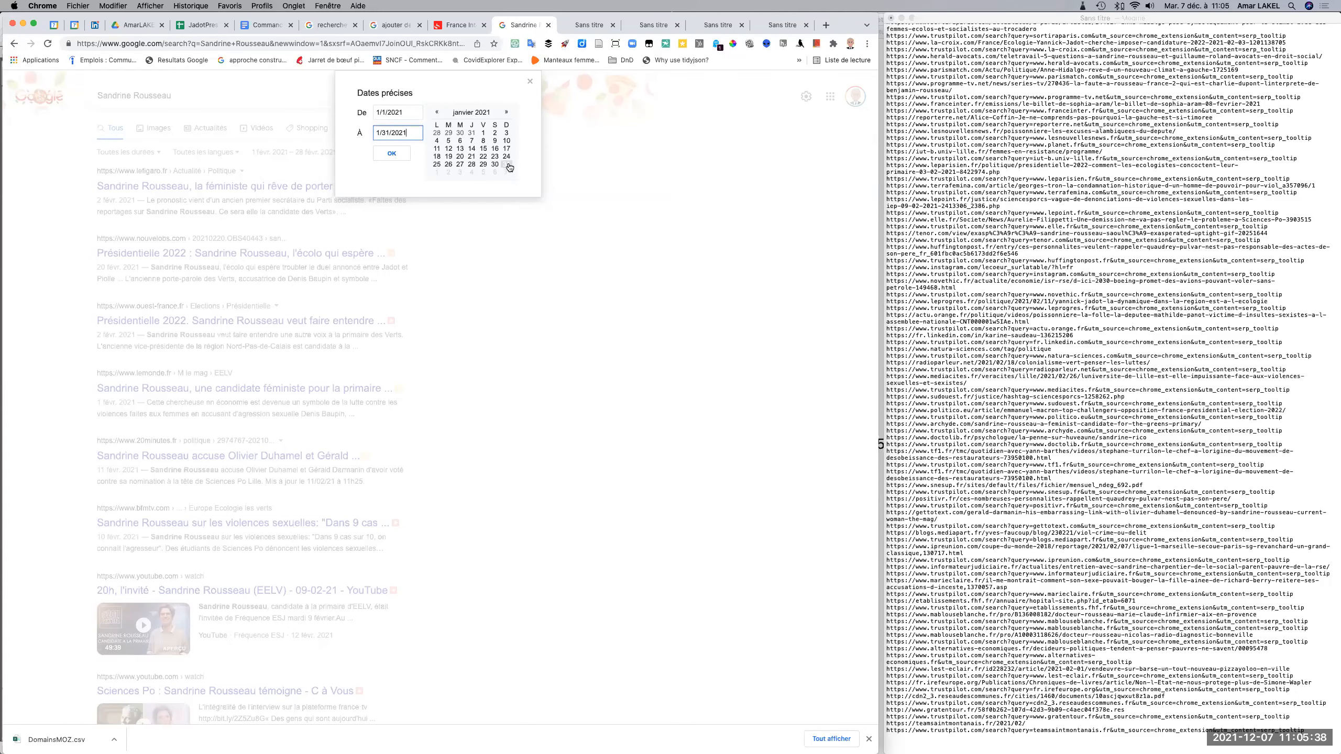
pyautogui.click(386, 154)
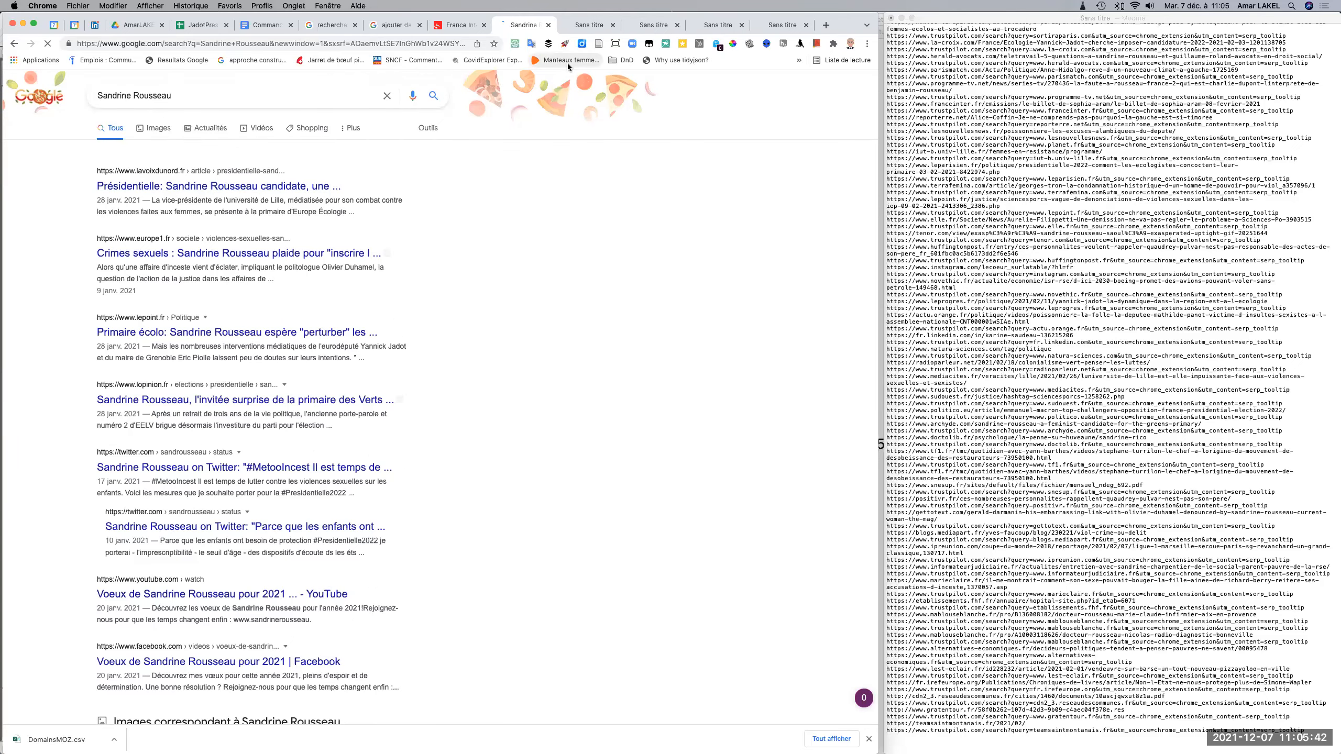
# Extract the links of the January 2021 results and append their plain listing to the TextEdit URL list.
pyautogui.click(188, 59)
pyautogui.scroll(-20, 276, 488)
pyautogui.scroll(-20, 276, 488)
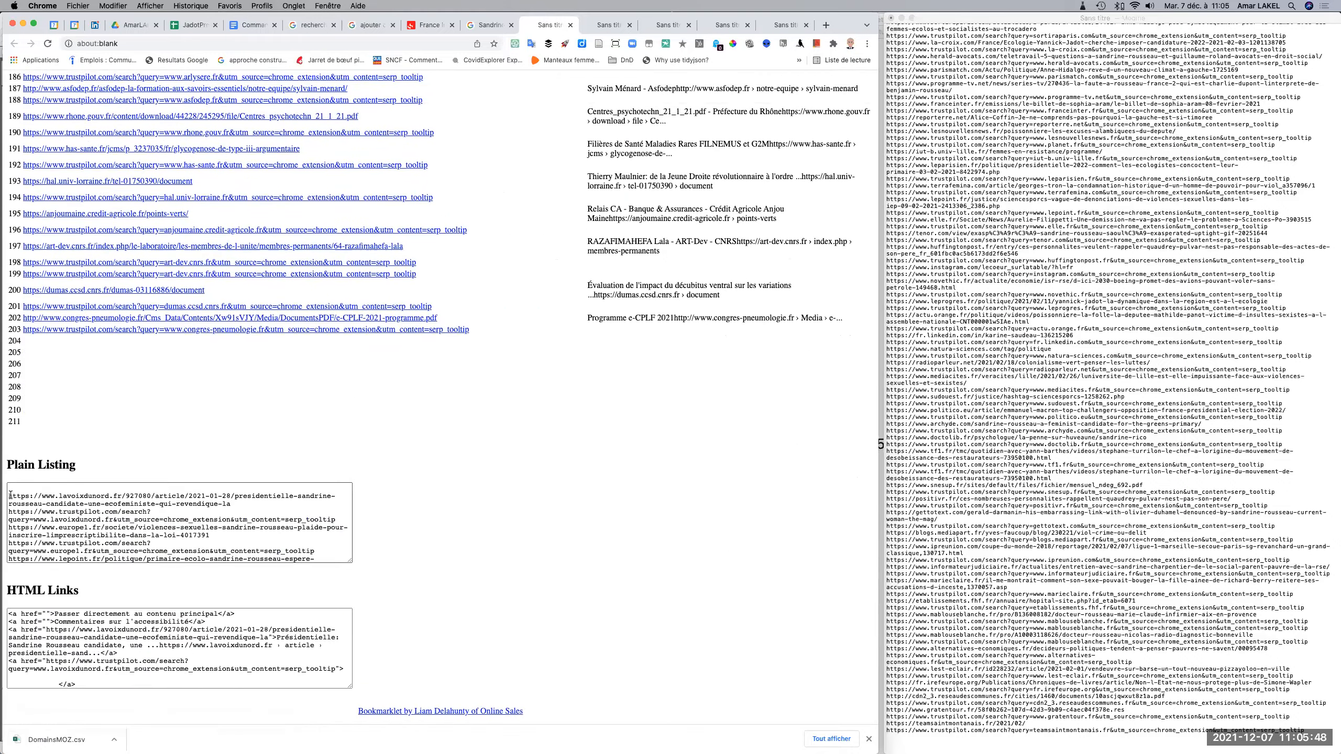
pyautogui.moveTo(7, 494); pyautogui.dragTo(215, 506)
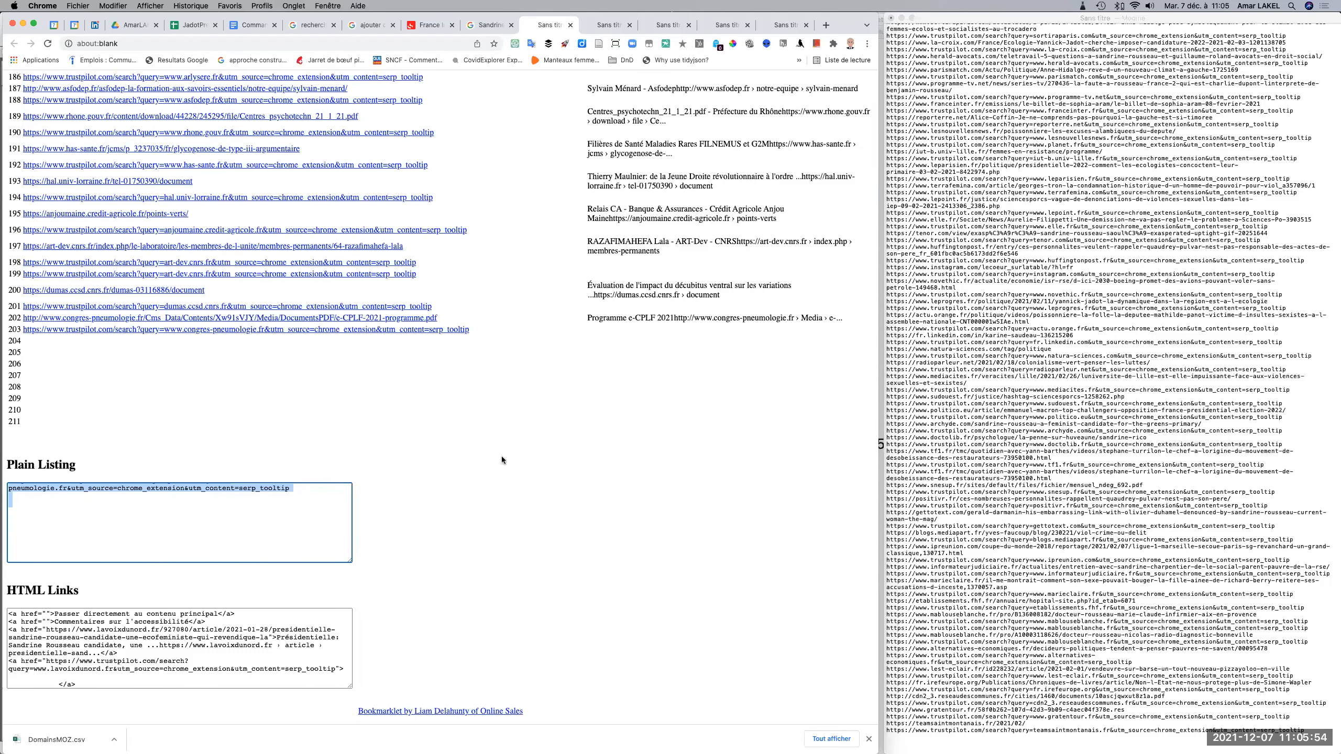
pyautogui.click(920, 747)
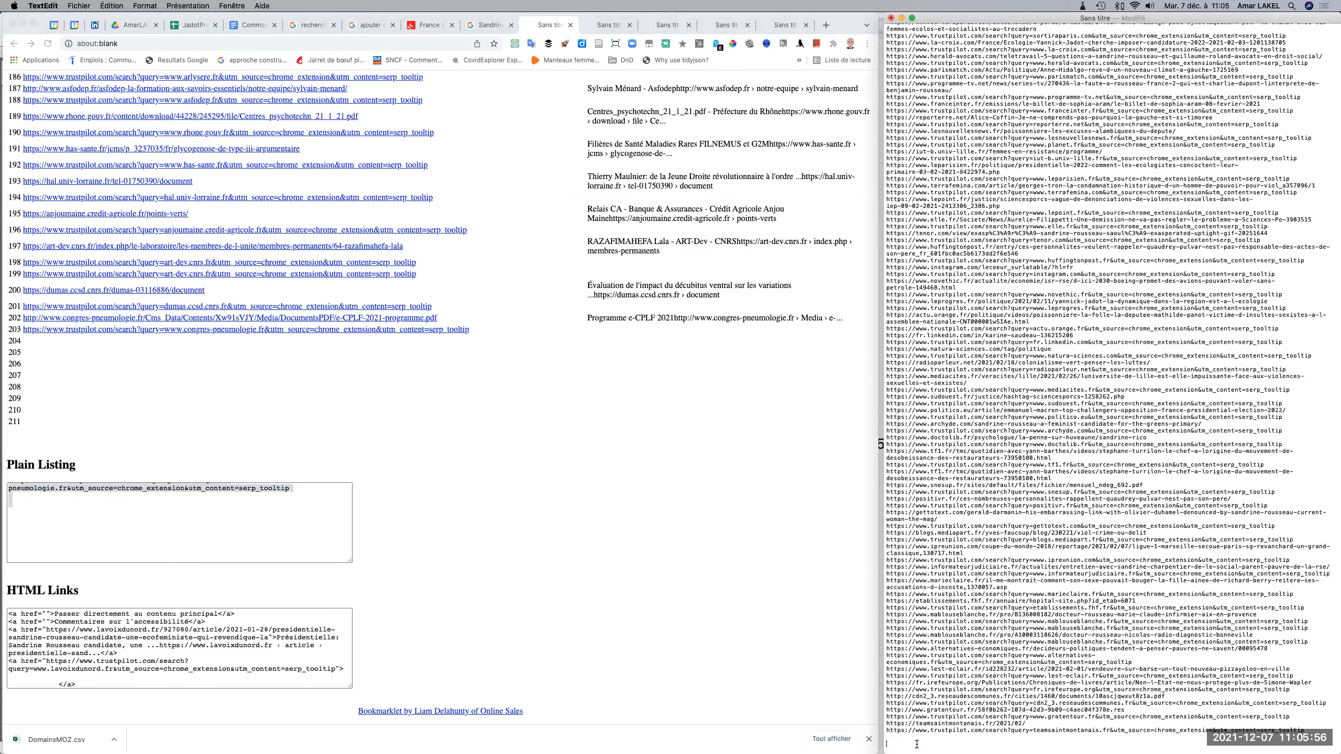
pyautogui.press('super+v')
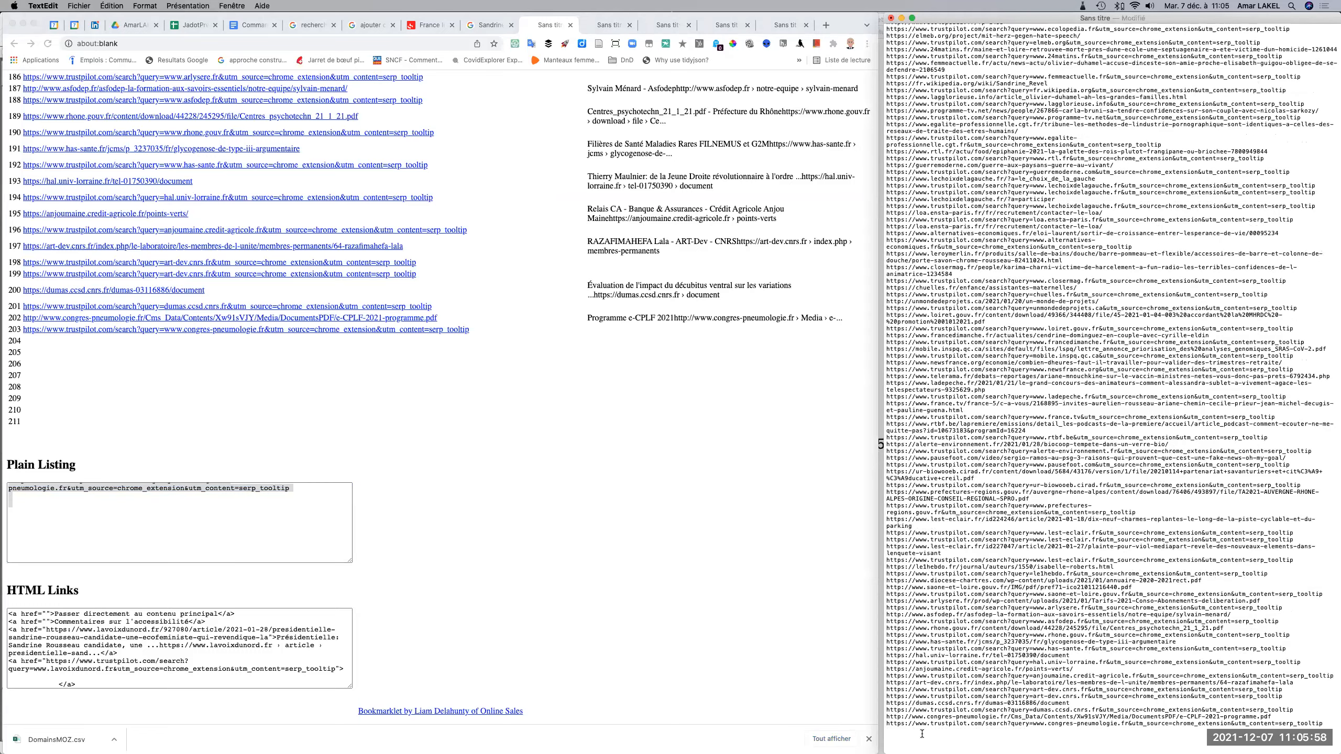
# Change the Google search's custom date range to 12/1/2020 through 12/31/2020.
pyautogui.click(483, 26)
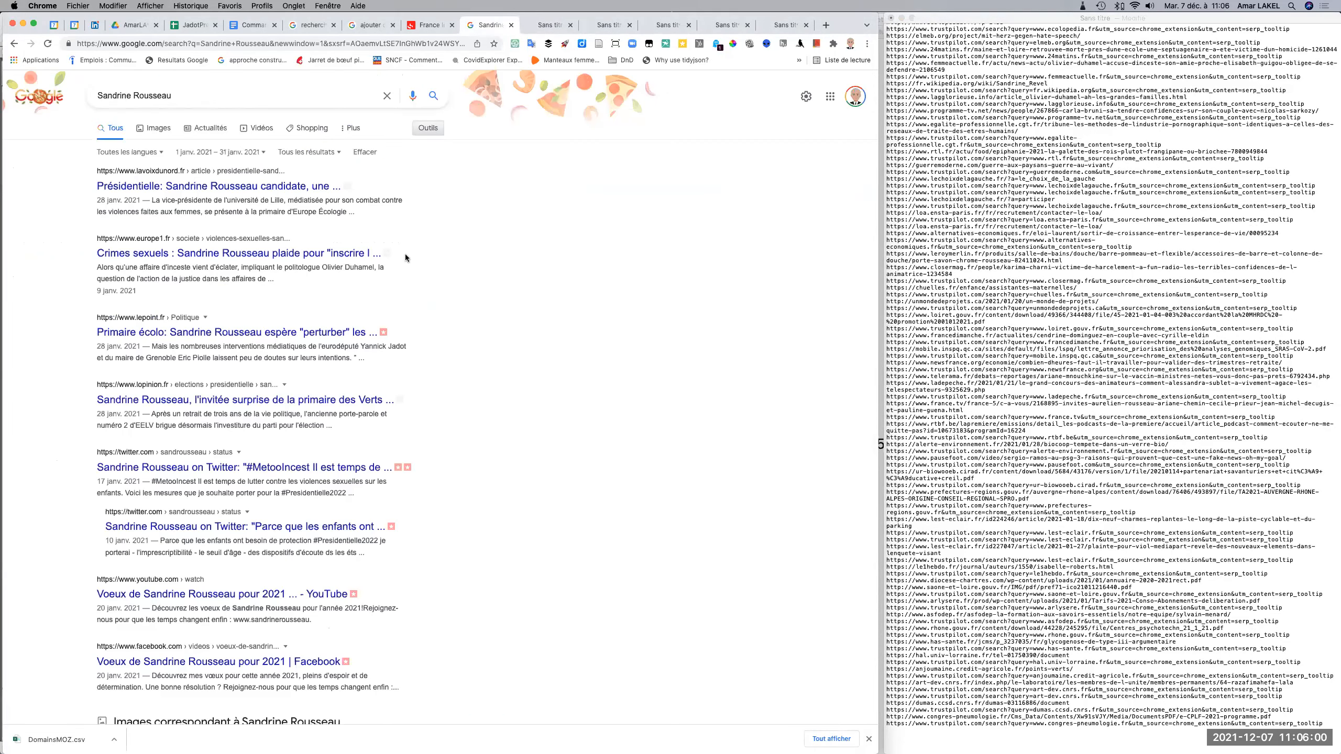
pyautogui.click(264, 152)
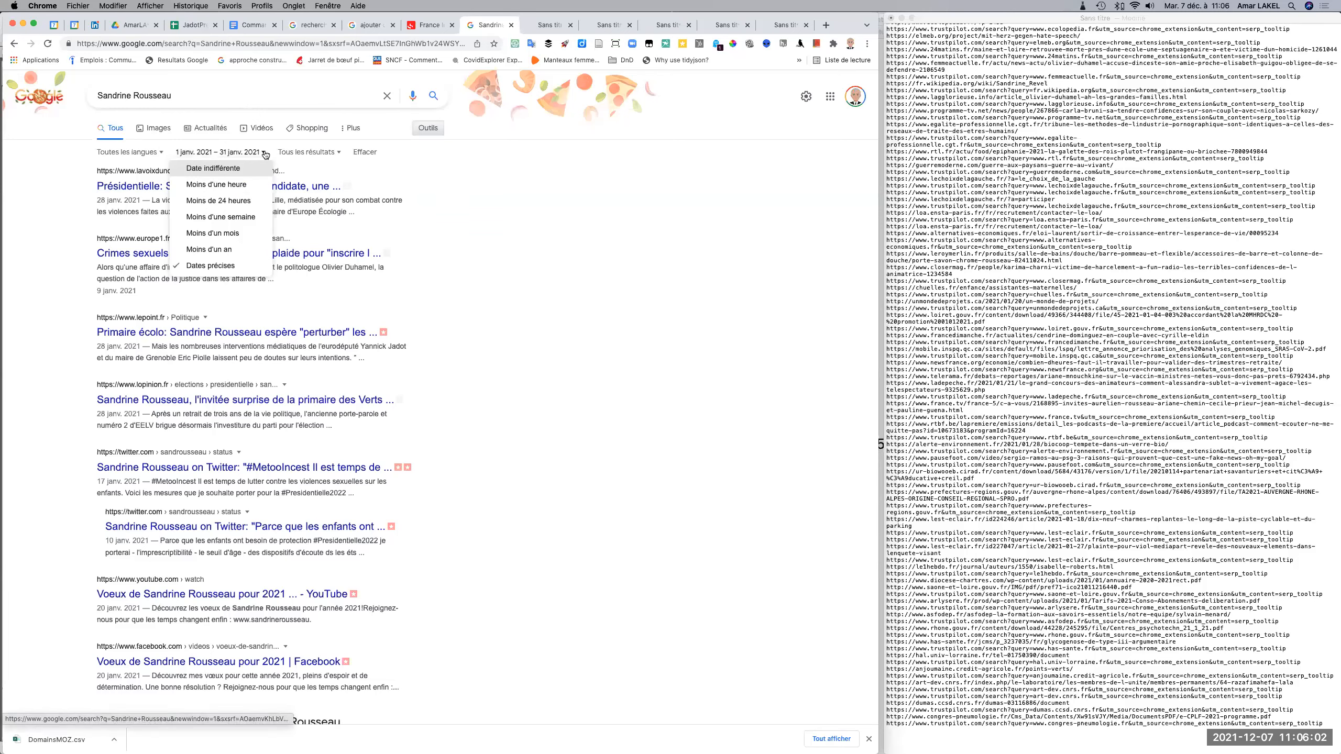
pyautogui.click(222, 266)
pyautogui.press('BackSpace')
pyautogui.write('020')
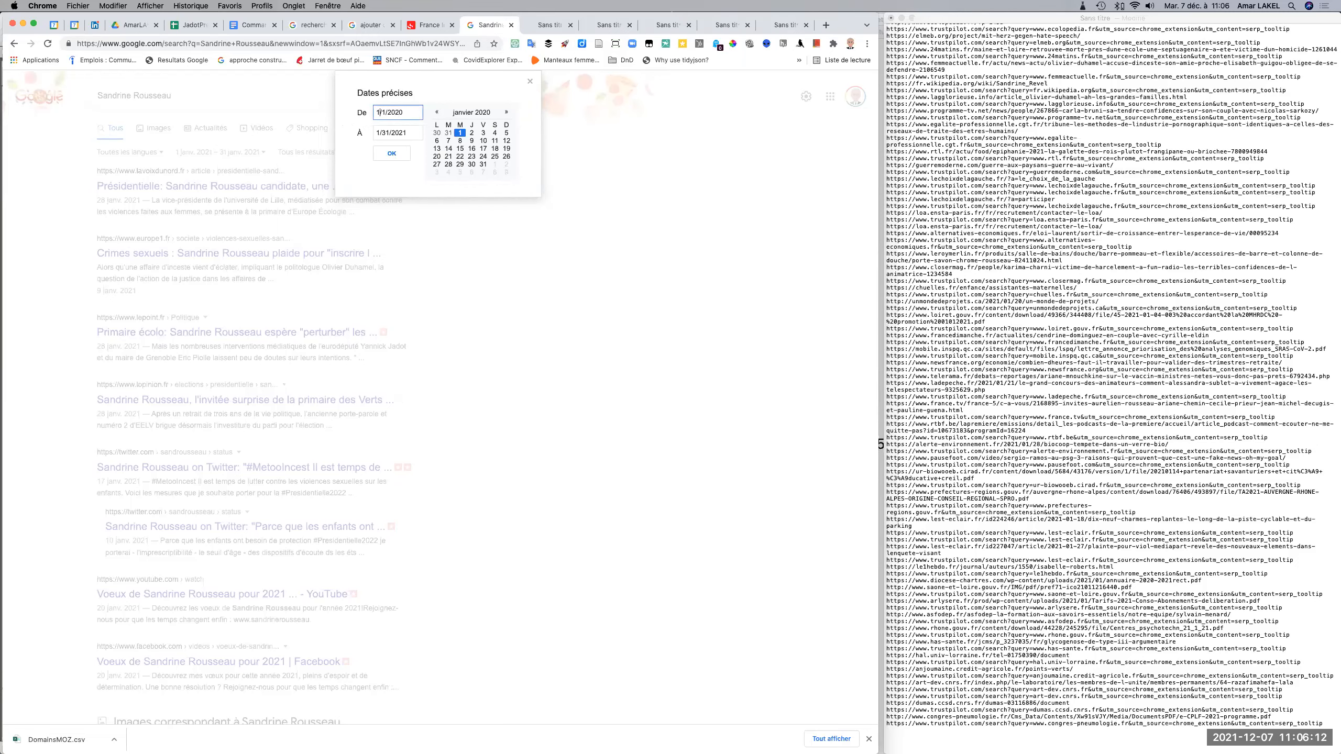
pyautogui.write('2')
pyautogui.click(381, 133)
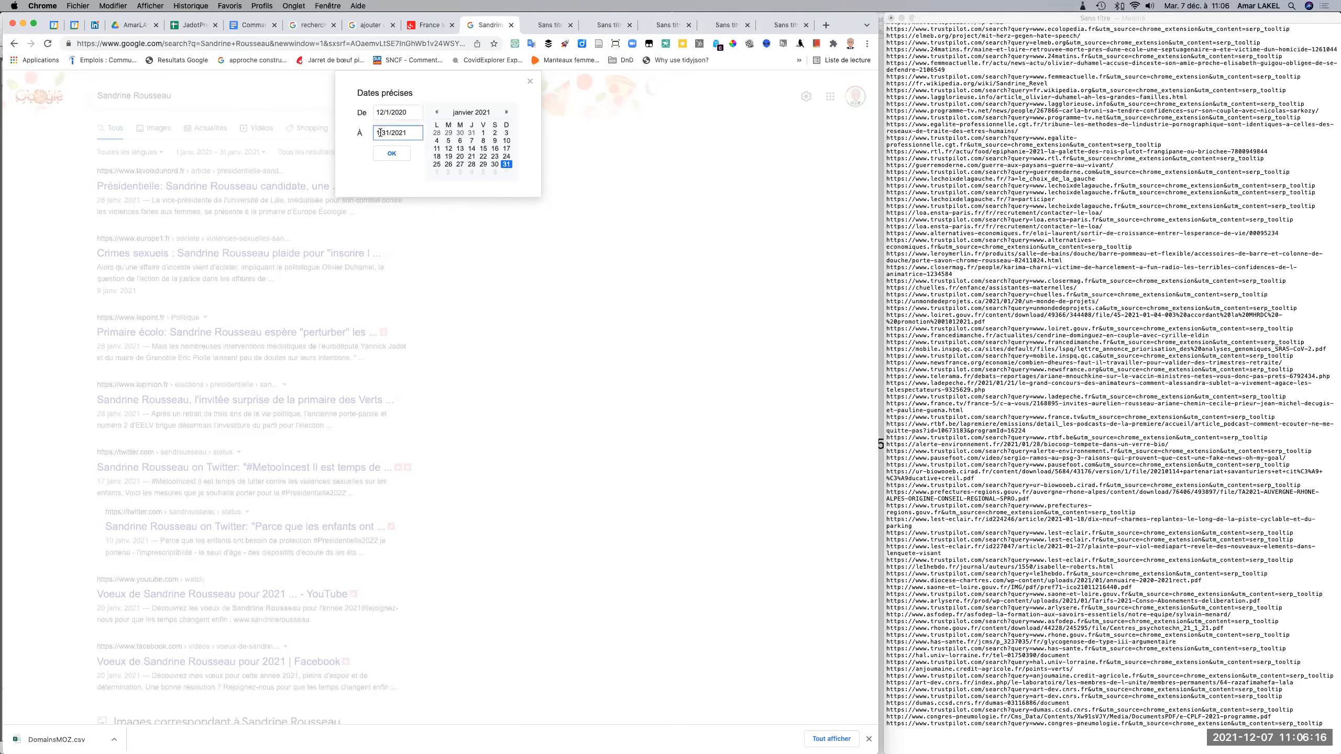
pyautogui.press('BackSpace')
pyautogui.write('2')
pyautogui.press('BackSpace')
pyautogui.write('31')
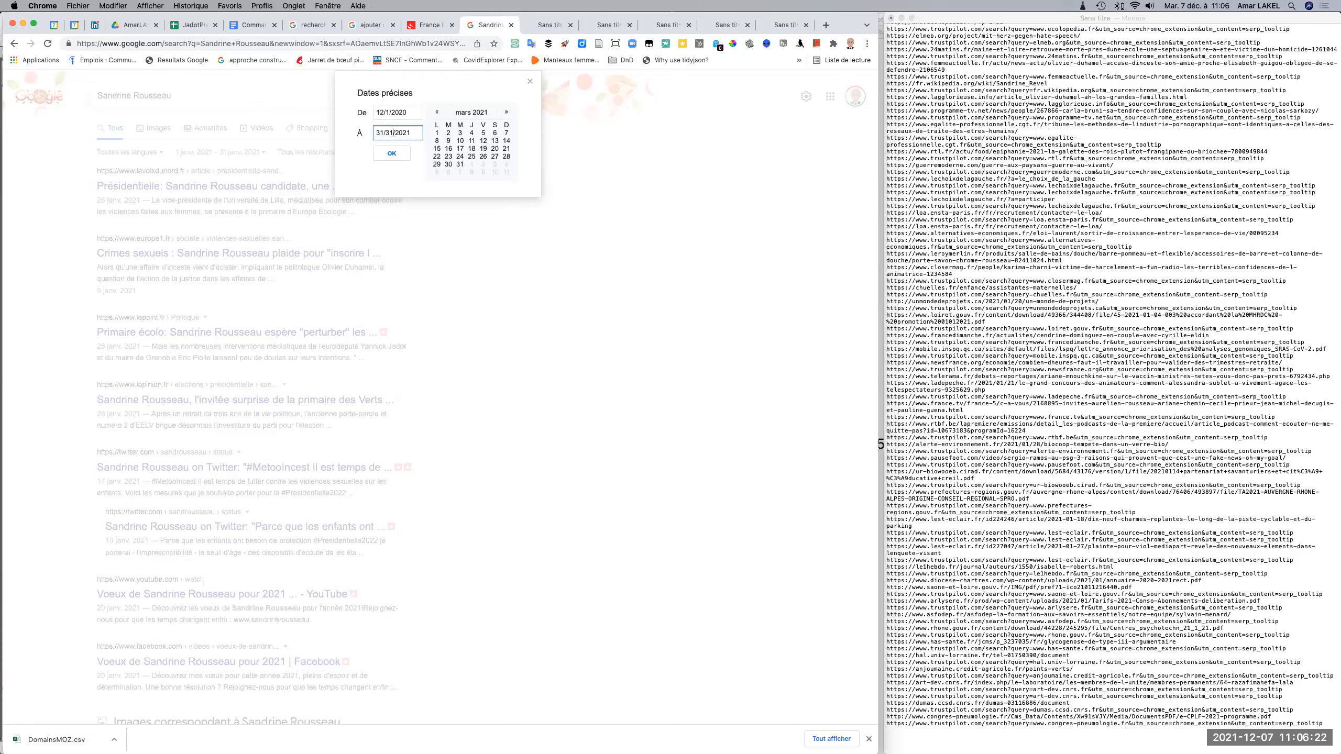
pyautogui.doubleClick(378, 132)
pyautogui.write('12')
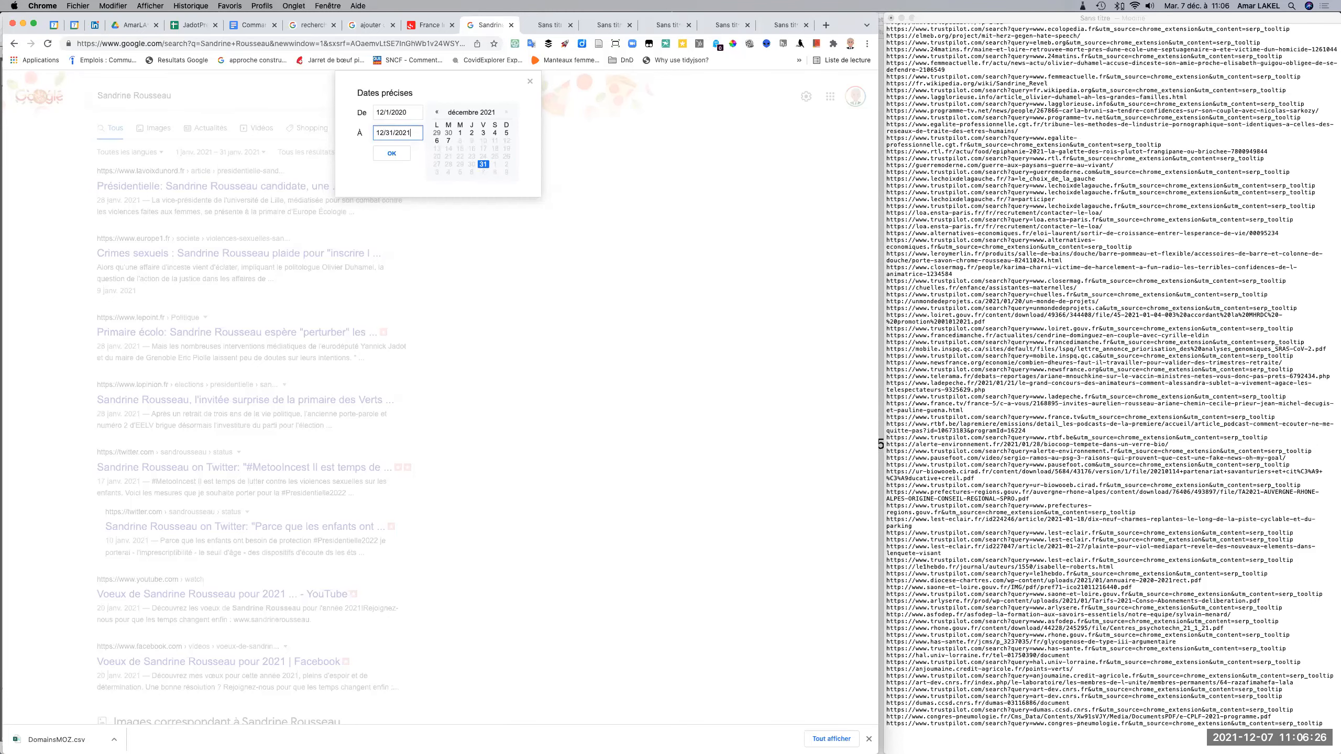
pyautogui.click(394, 153)
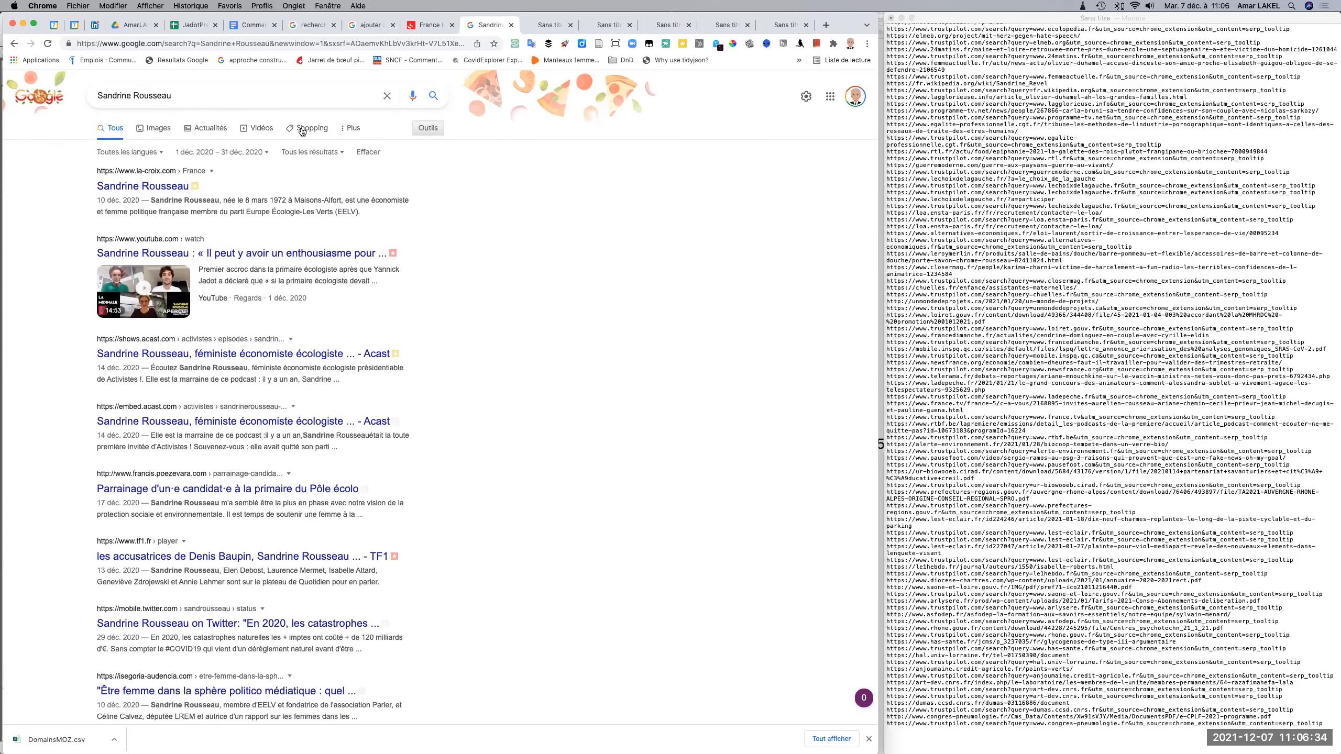
# Extract the links of the December 2020 results and append their plain listing to the TextEdit URL list.
pyautogui.click(189, 62)
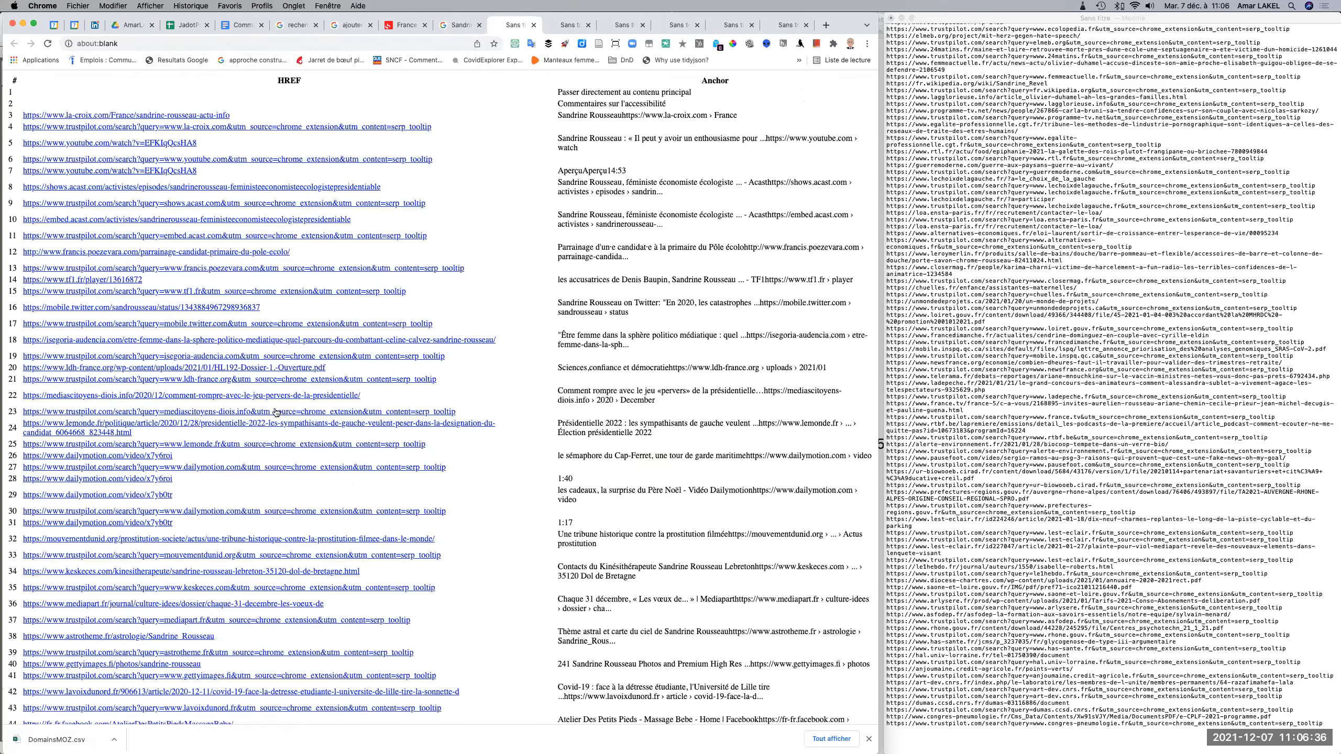
pyautogui.scroll(-20, 275, 412)
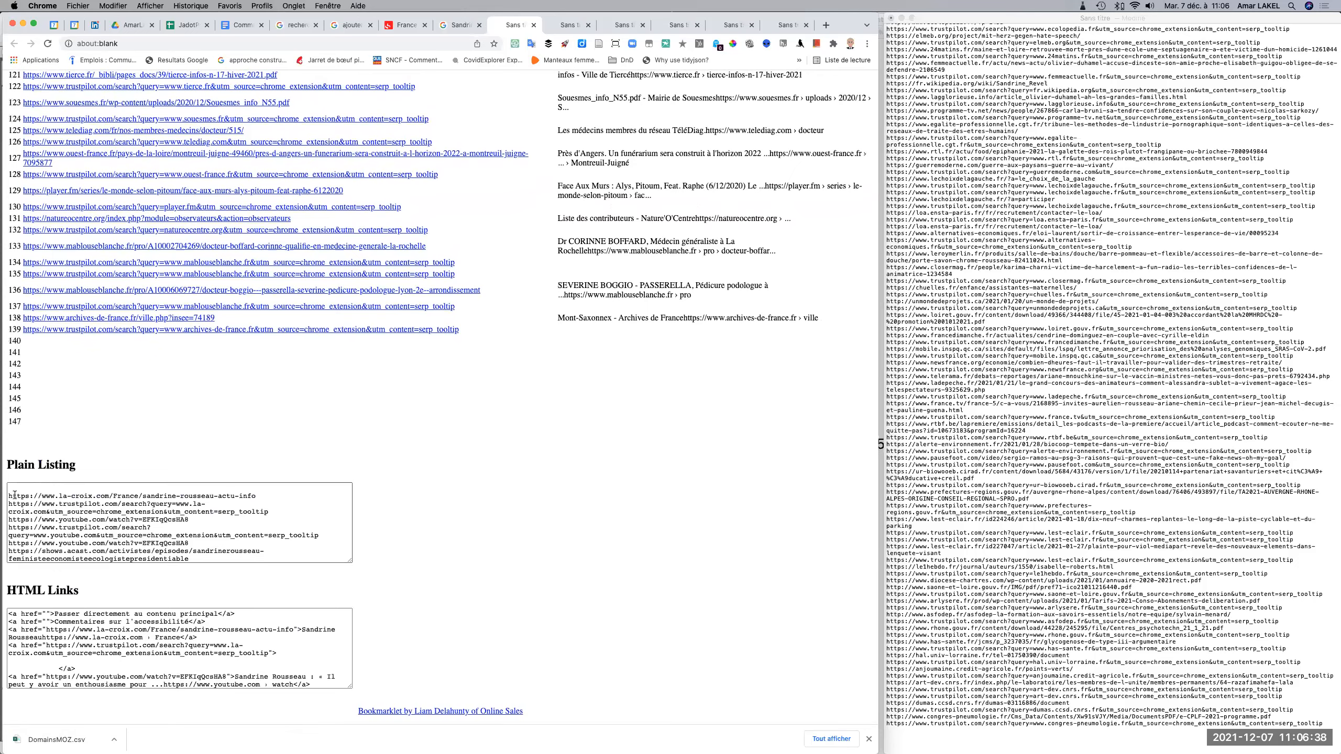
pyautogui.moveTo(16, 495); pyautogui.dragTo(274, 496)
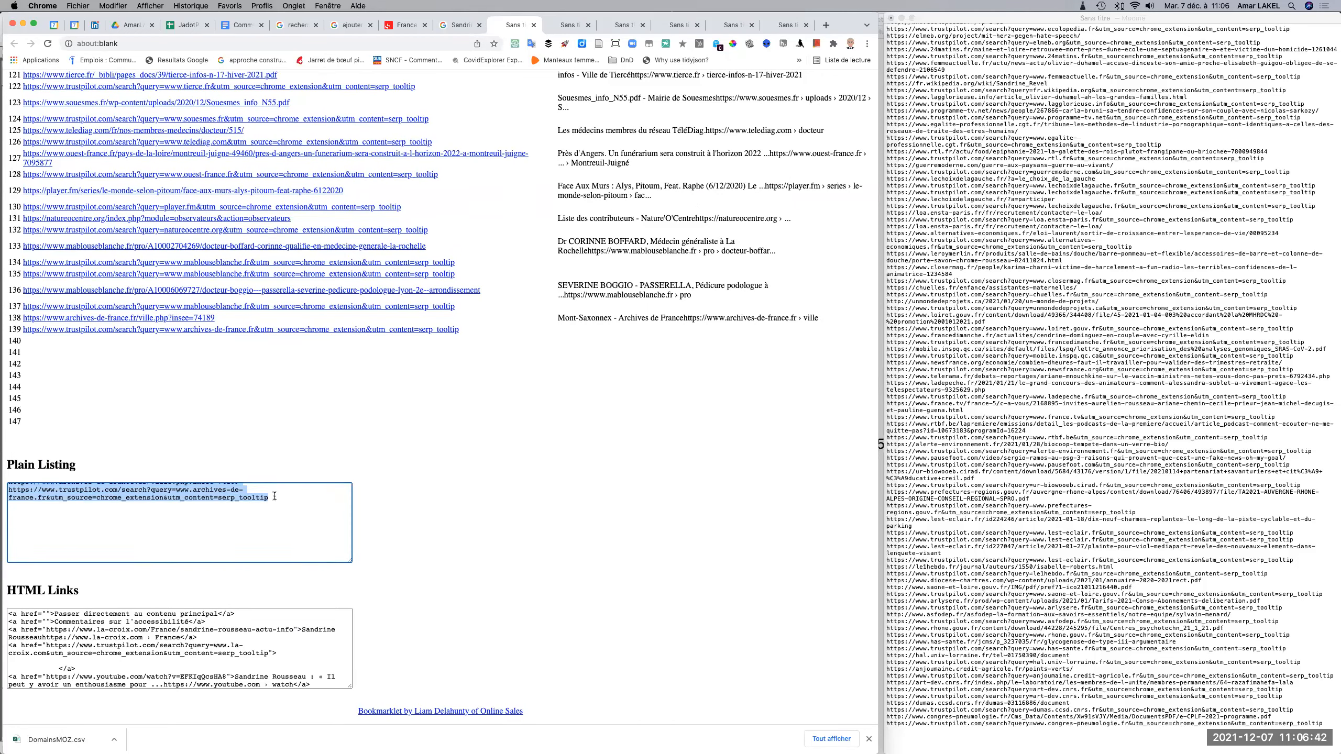
pyautogui.click(895, 739)
pyautogui.press('BackSpace')
pyautogui.press('BackSpace')
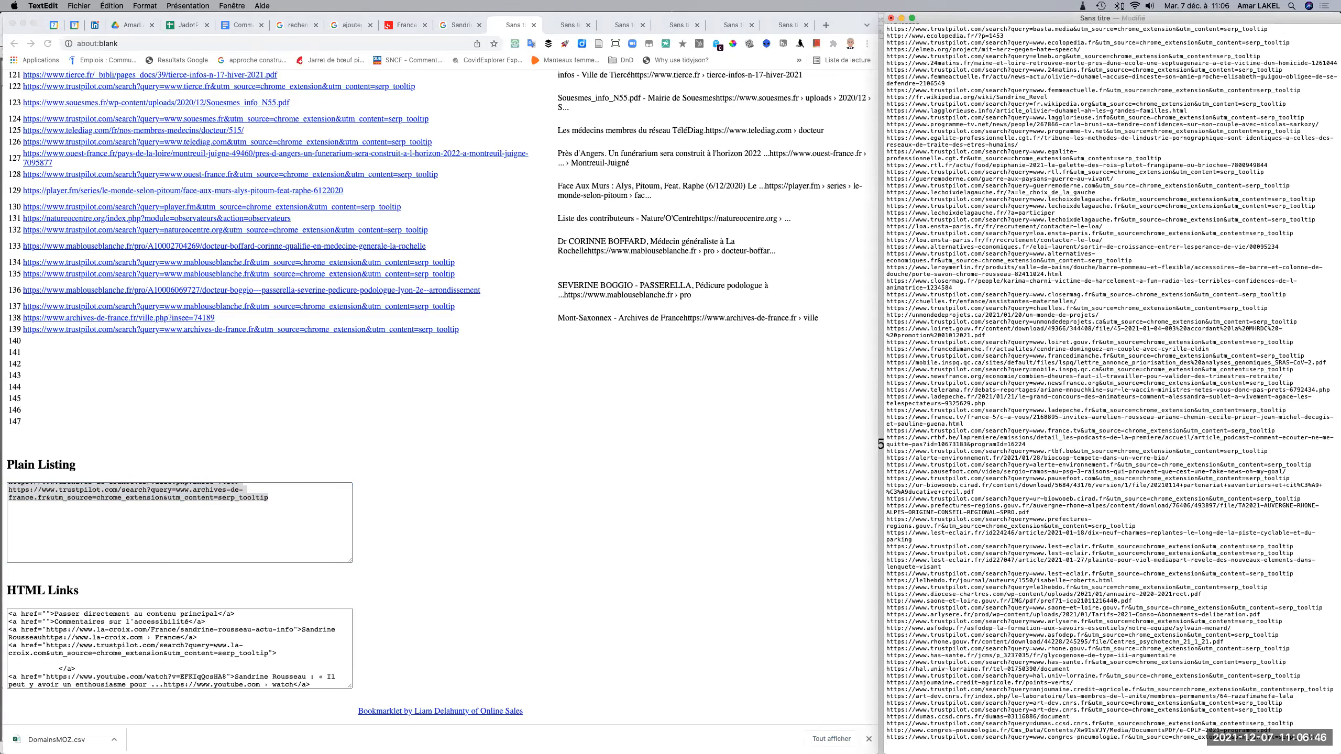
pyautogui.press('super+v')
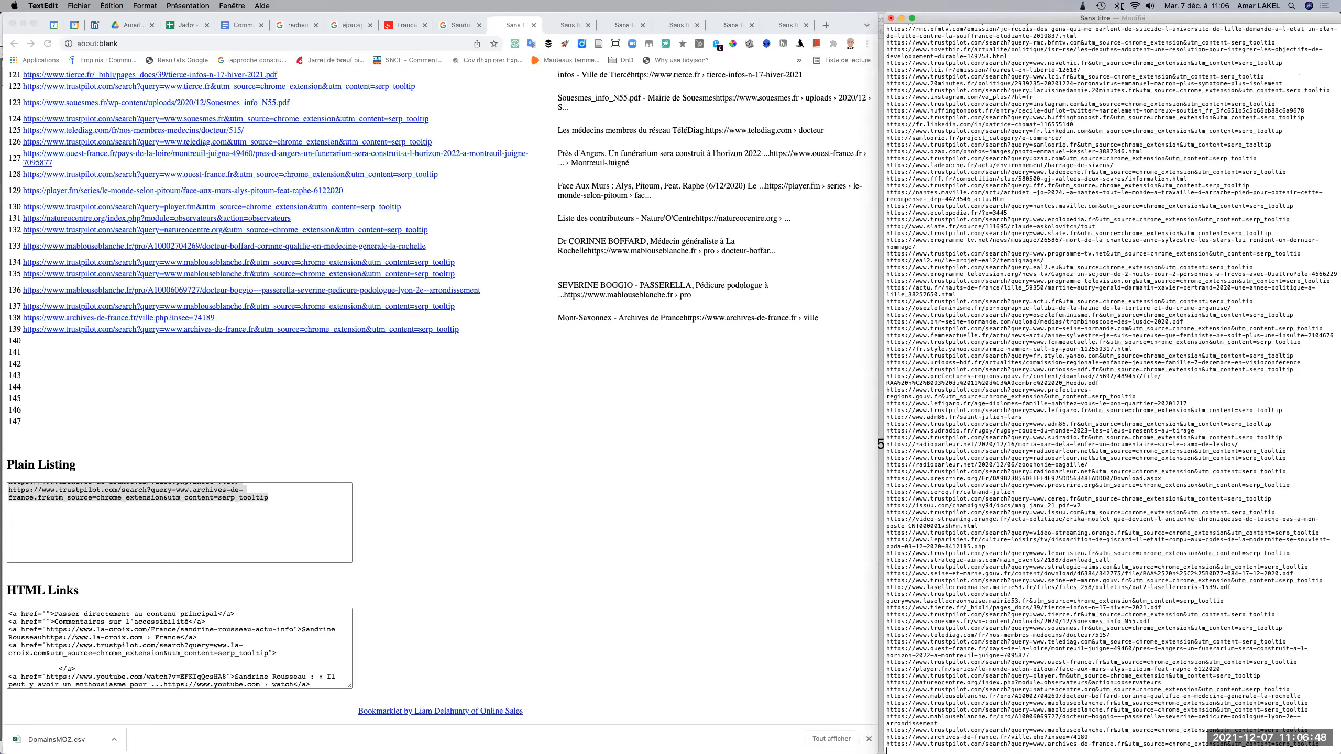
# Change the Google search's custom date range to 11/1/2020 through 11/30/2020.
pyautogui.click(460, 25)
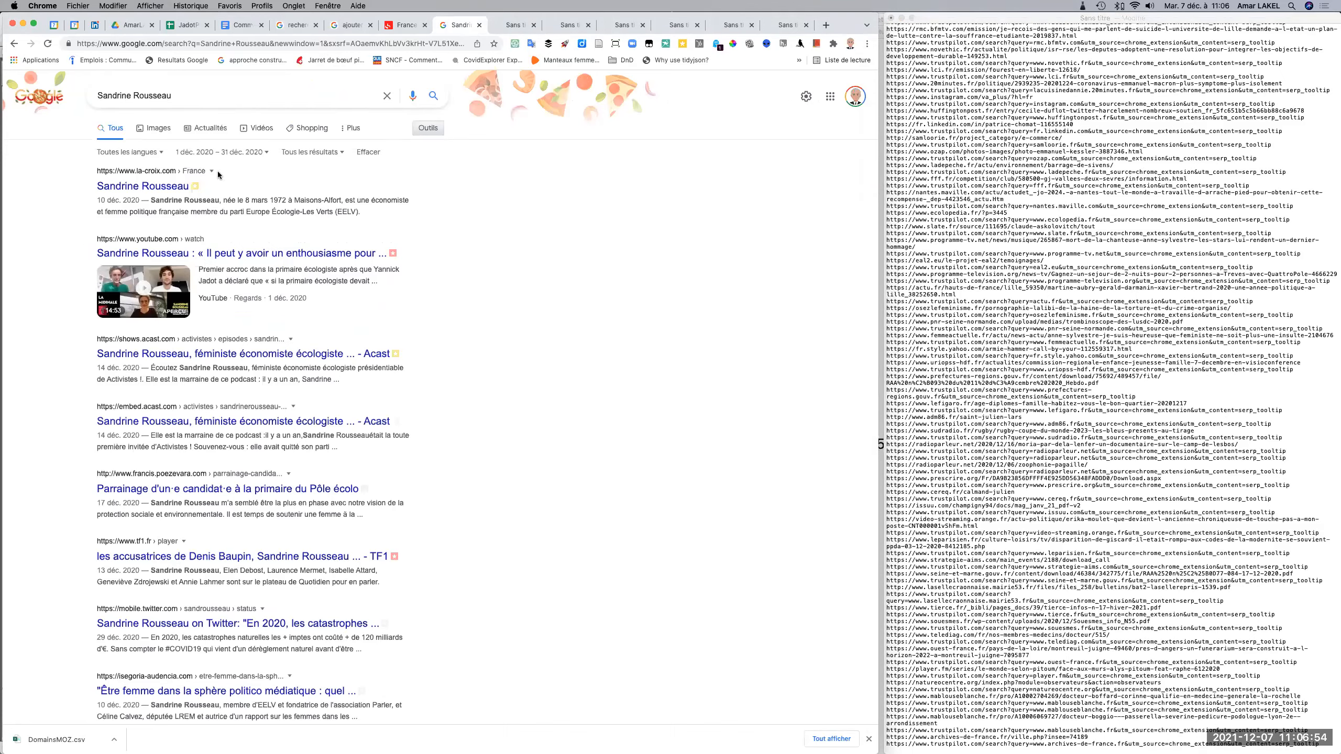
pyautogui.click(238, 153)
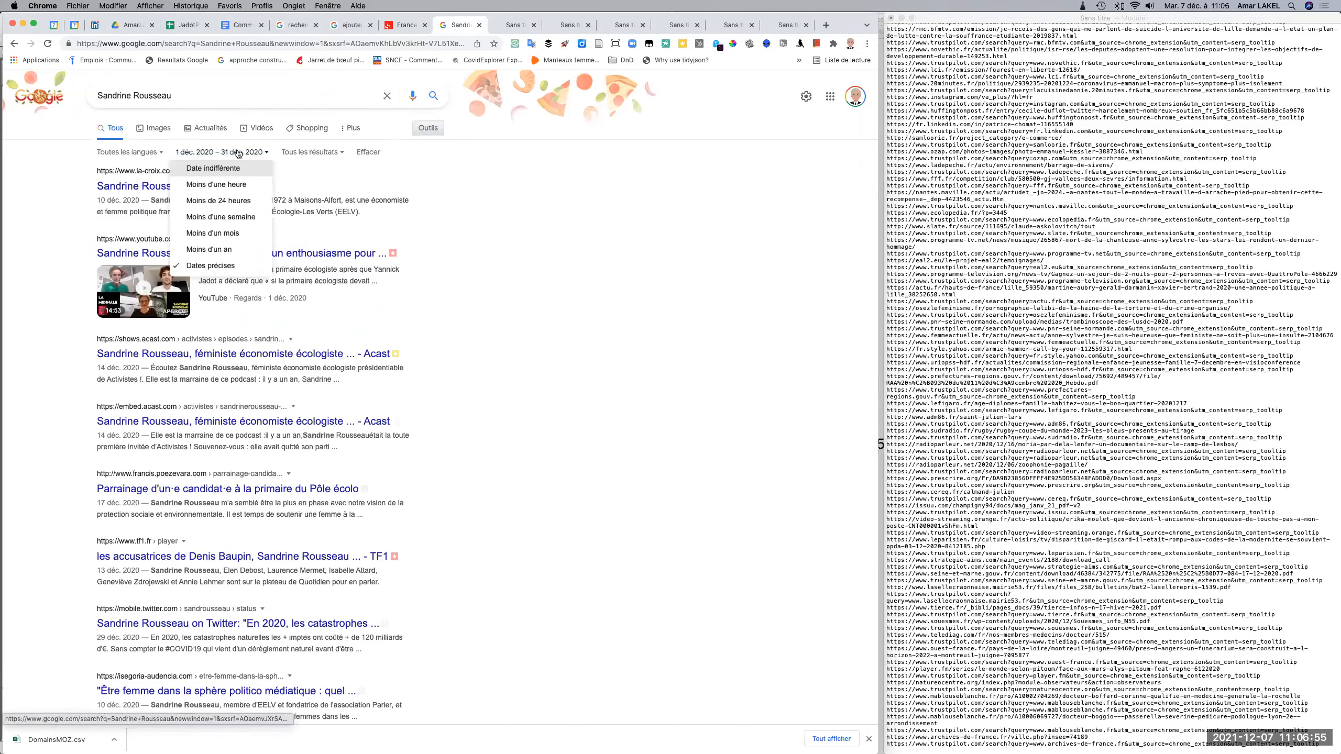
pyautogui.click(220, 265)
pyautogui.click(383, 113)
pyautogui.press('BackSpace')
pyautogui.press('BackSpace')
pyautogui.write('11/1/2020')
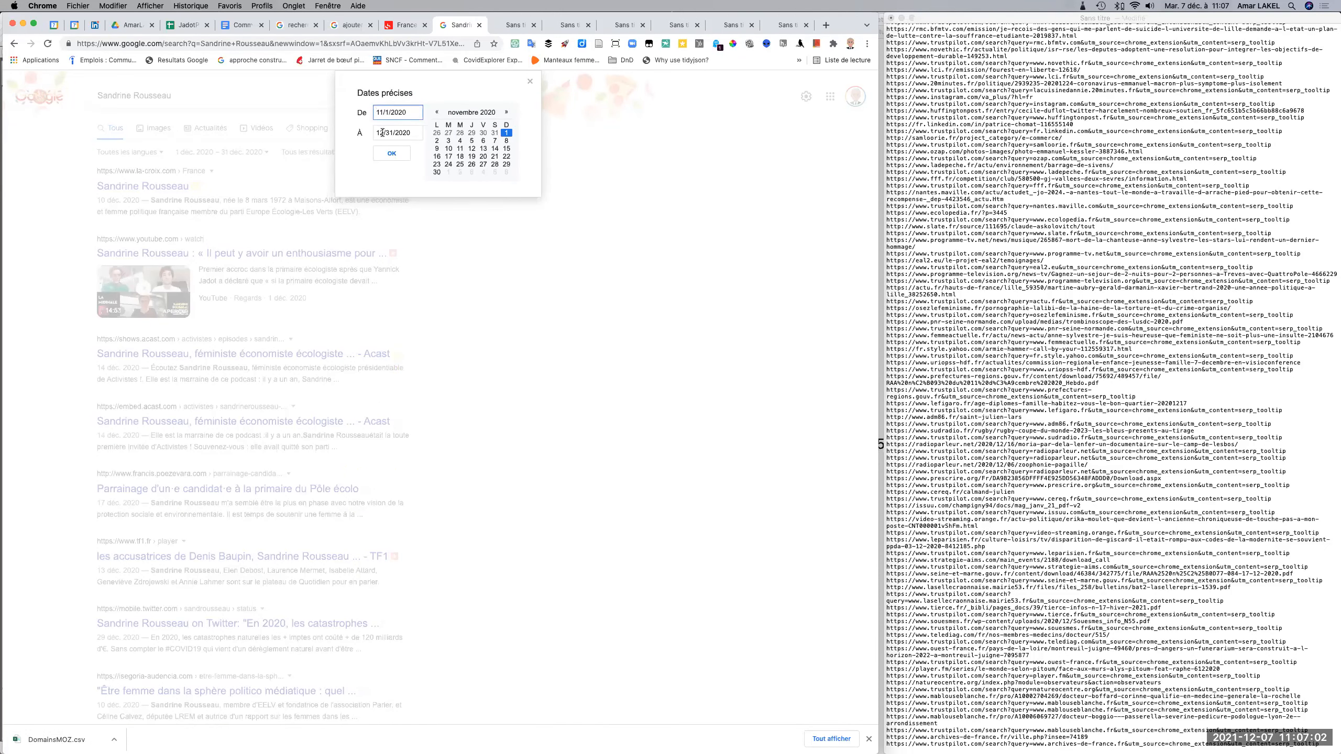
pyautogui.click(382, 131)
pyautogui.press('BackSpace')
pyautogui.write('1')
pyautogui.hotkey('shift', 'Left')
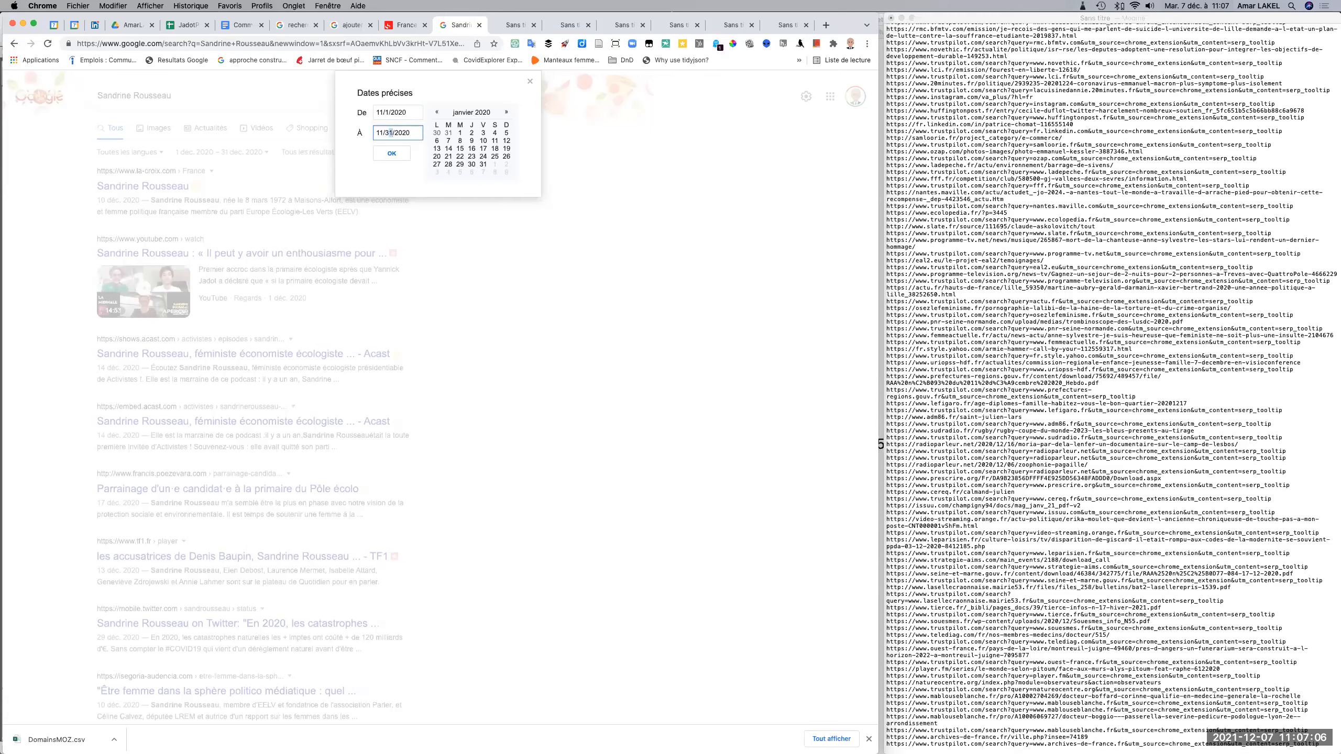
pyautogui.write('0')
pyautogui.click(391, 153)
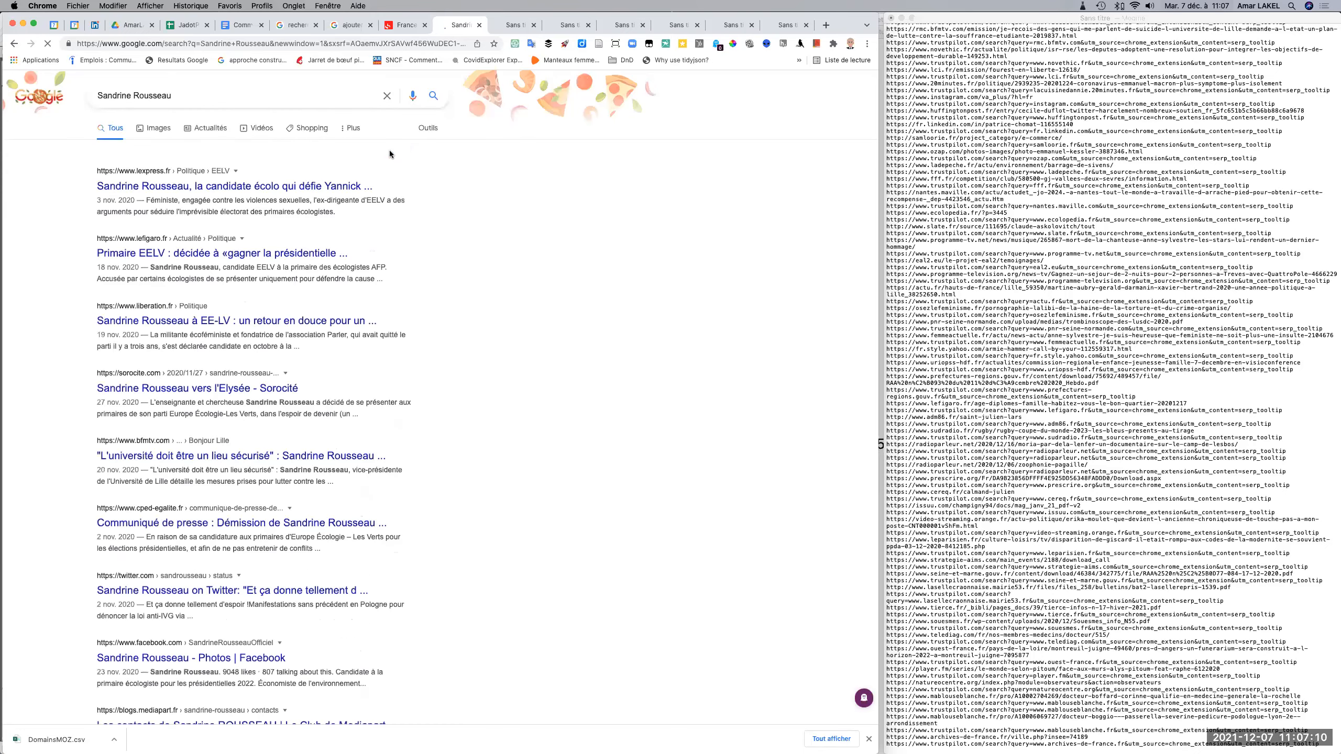
# Extract the links of the November 2020 results and append their plain listing to the TextEdit URL list.
pyautogui.click(177, 61)
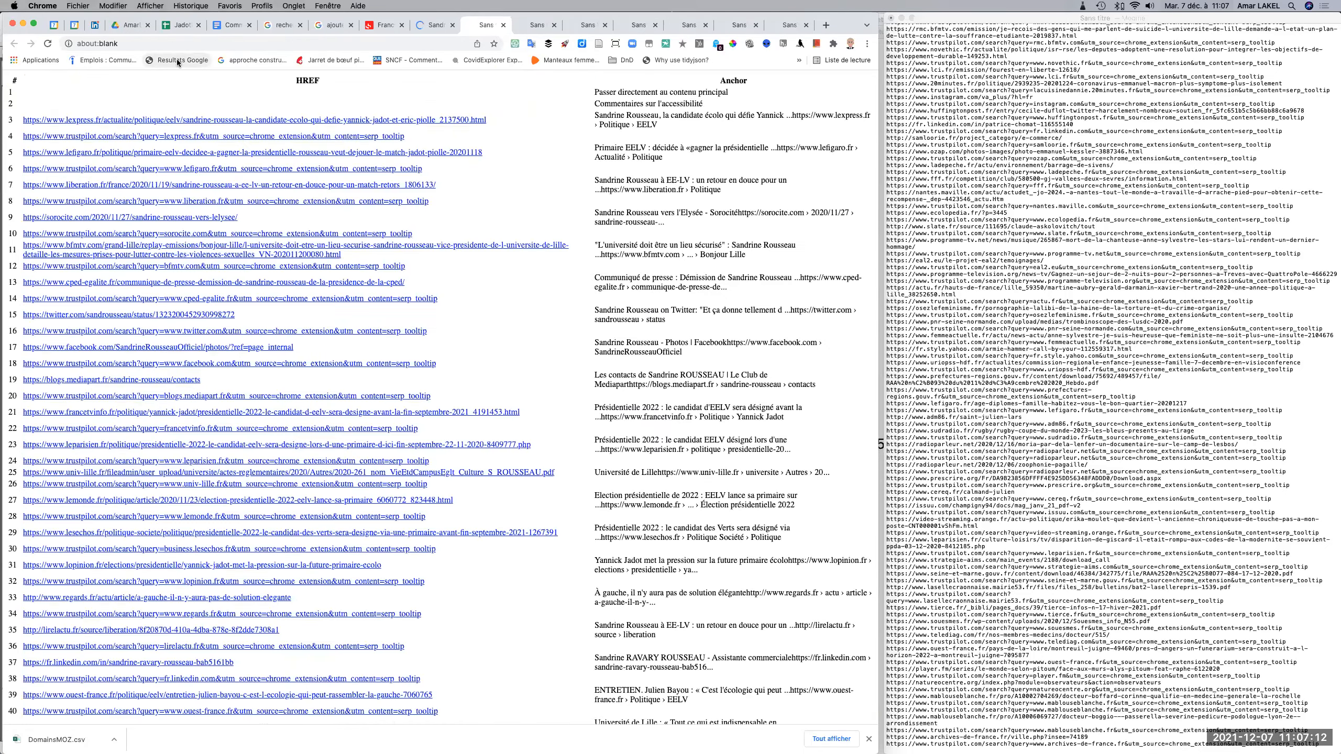
pyautogui.scroll(-20, 245, 337)
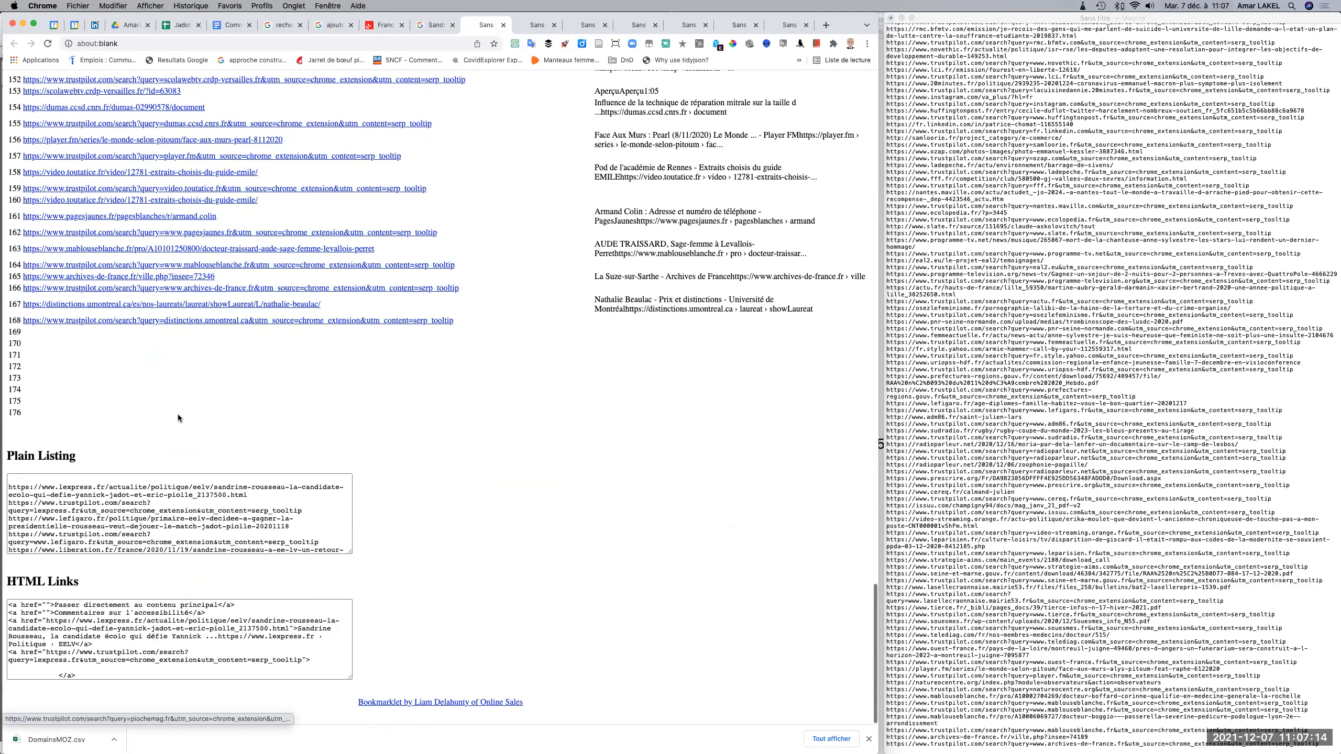
pyautogui.moveTo(11, 491); pyautogui.dragTo(181, 498)
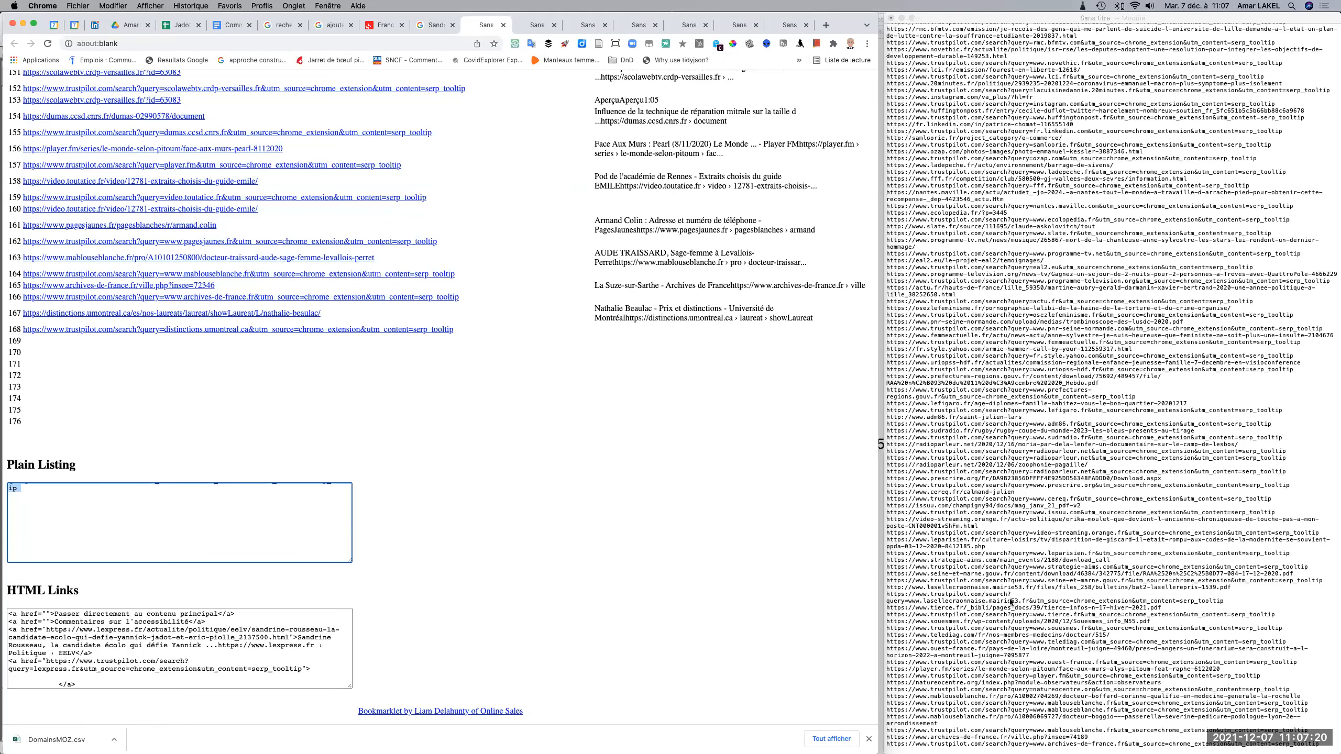
pyautogui.scroll(-2, 1250, 695)
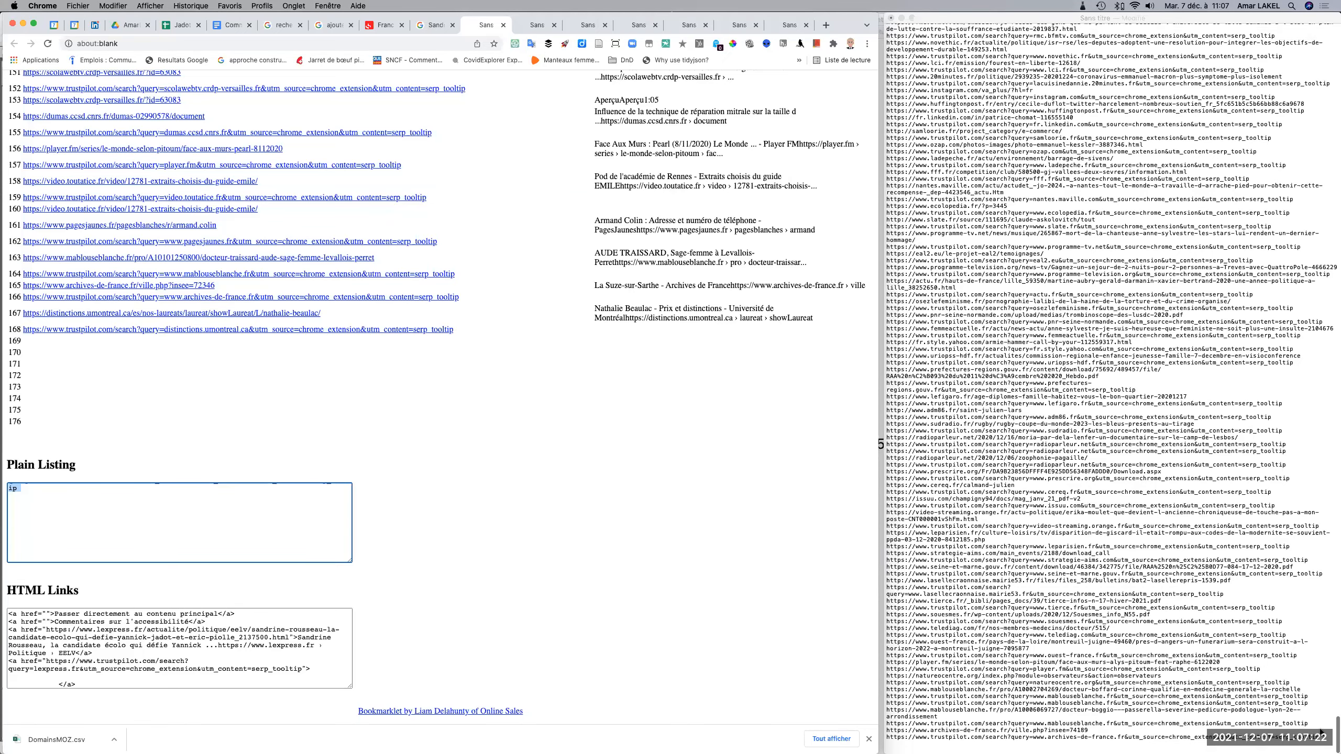
pyautogui.click(1321, 733)
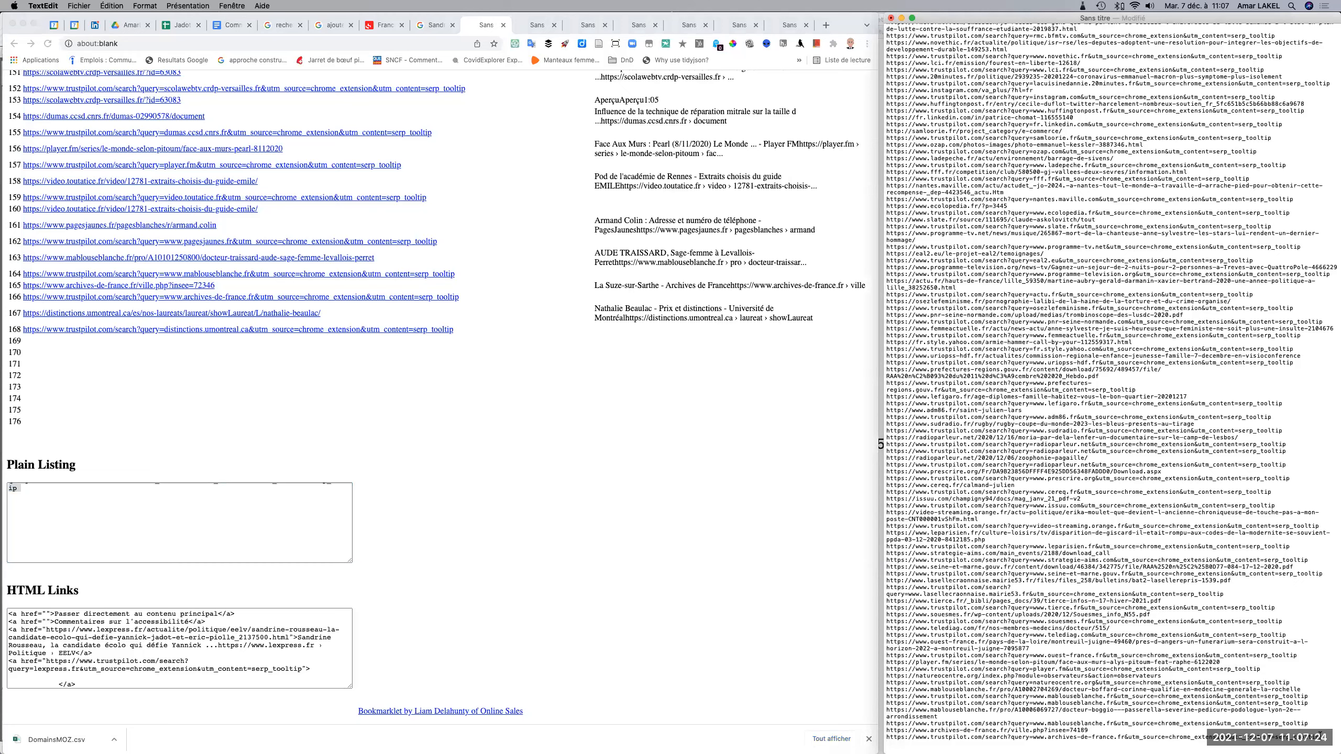
pyautogui.press('super+v')
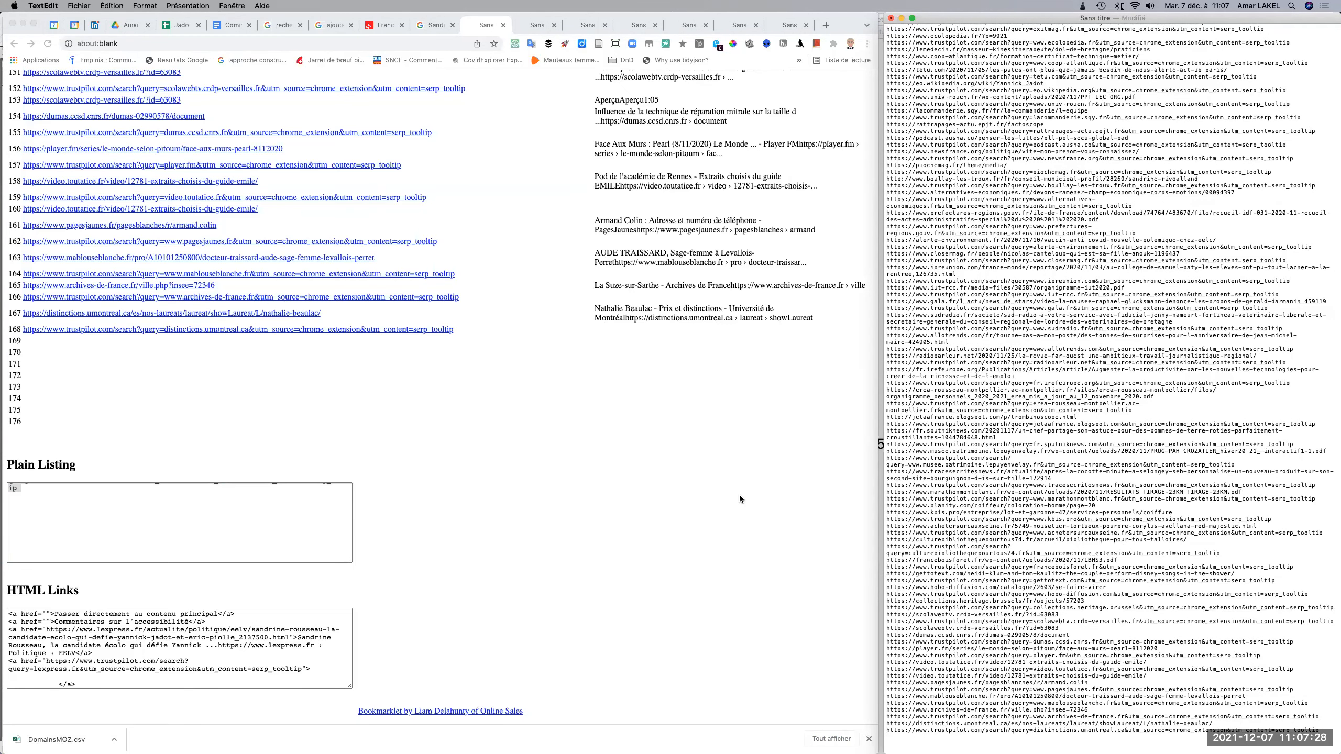
# Change the Google search's custom date range to 10/1/2020 through 10/31/2020.
pyautogui.click(426, 25)
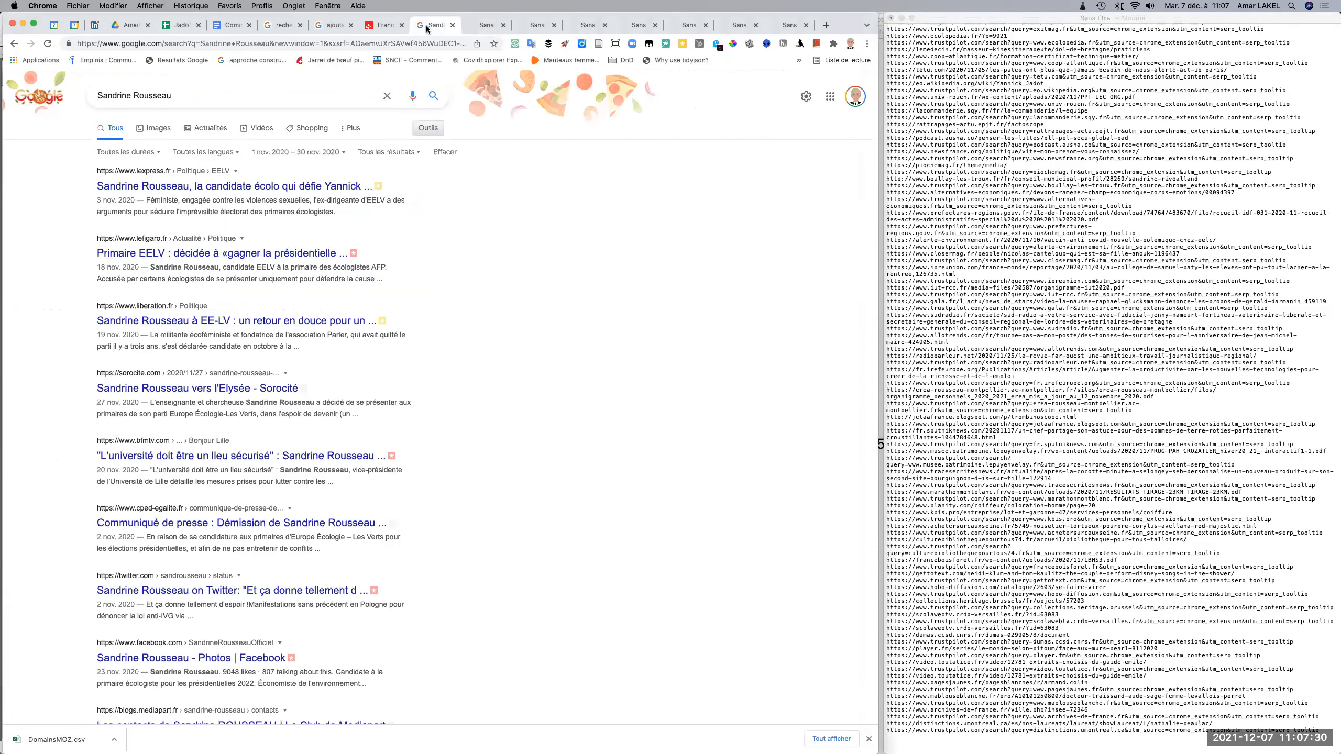
pyautogui.click(345, 152)
pyautogui.click(298, 266)
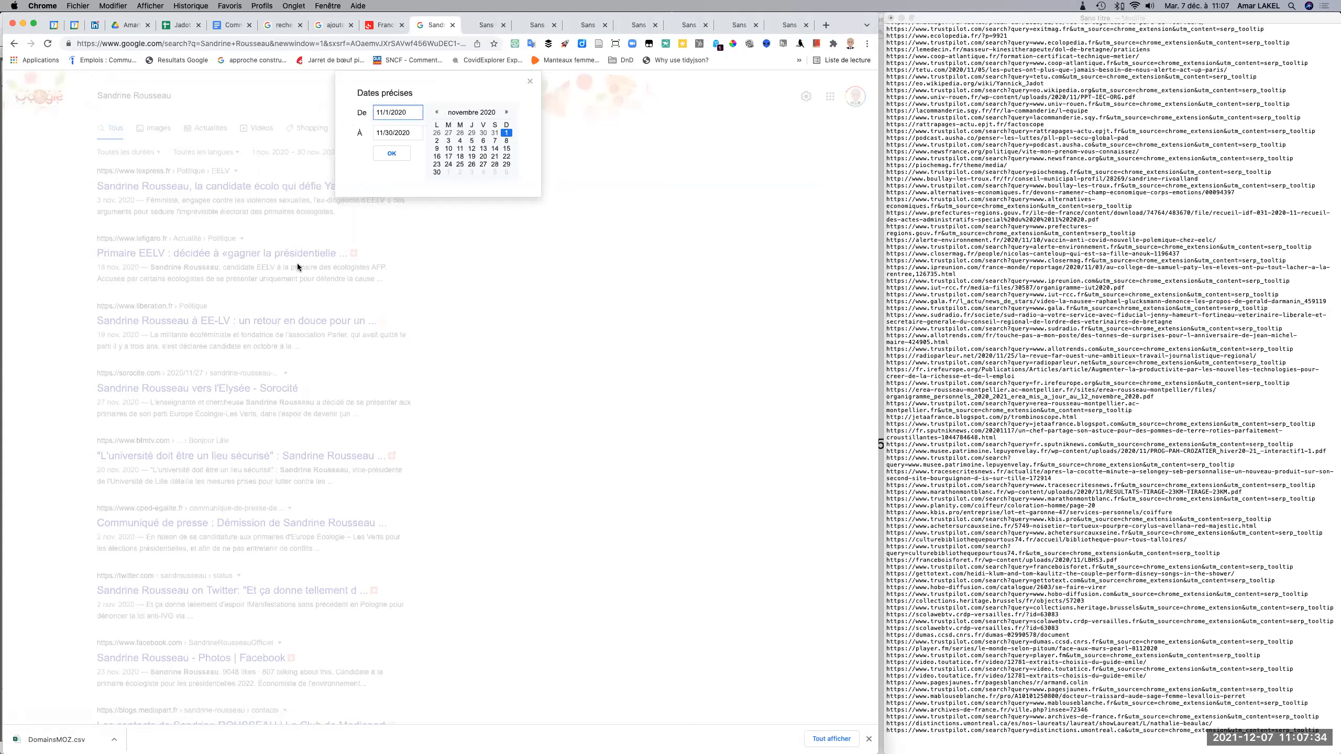
pyautogui.press('BackSpace')
pyautogui.write('0')
pyautogui.click(381, 129)
pyautogui.press('BackSpace')
pyautogui.write('0')
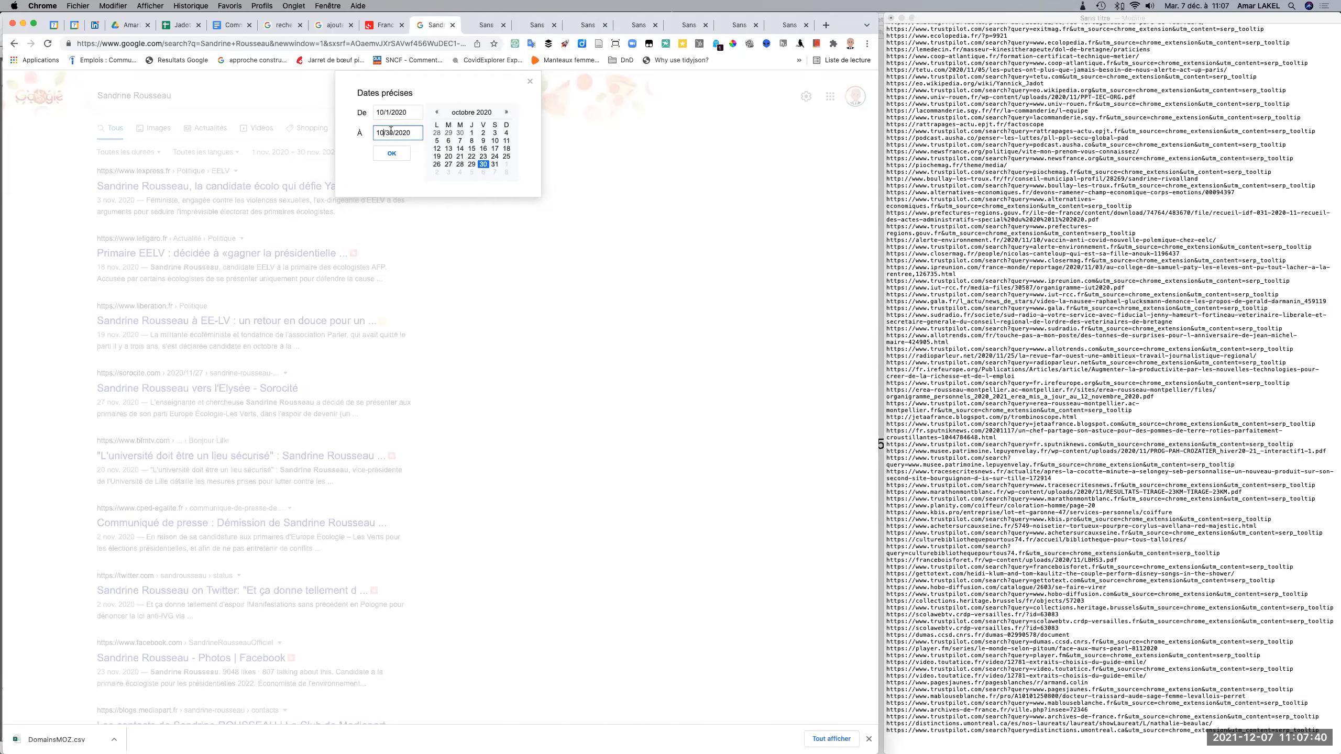
pyautogui.click(495, 164)
pyautogui.click(394, 153)
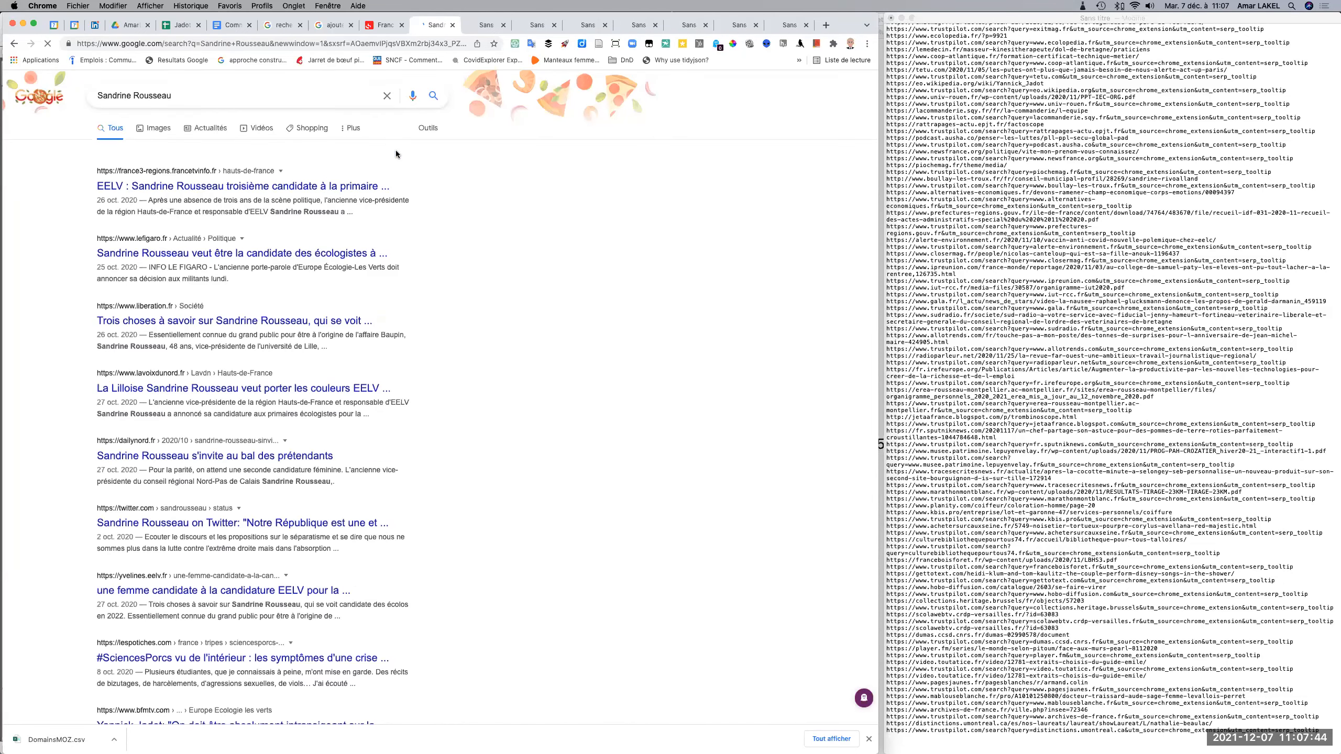
# Extract the links of the October 2020 results and append their plain listing to the TextEdit URL list.
pyautogui.click(184, 60)
pyautogui.scroll(-15, 266, 326)
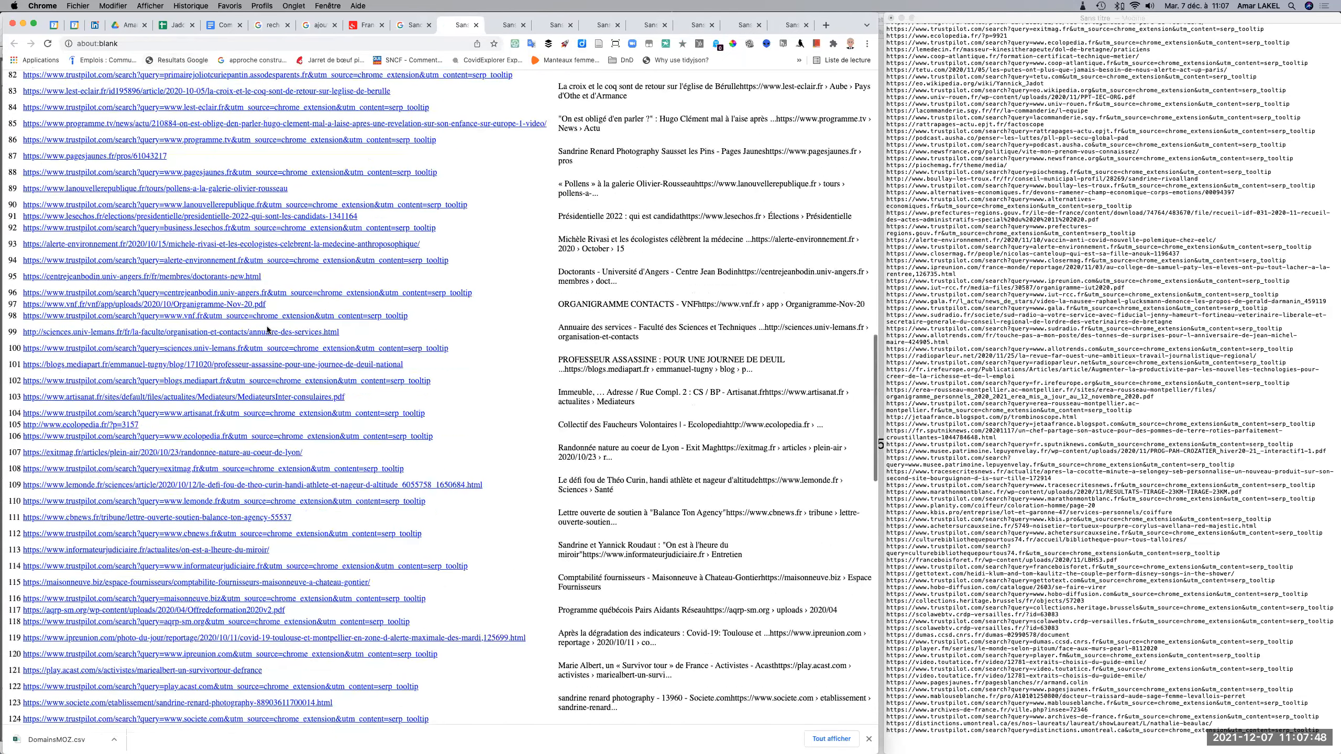
pyautogui.moveTo(165, 504)
pyautogui.mouseDown()
pyautogui.moveTo(178, 605)
pyautogui.moveTo(159, 497)
pyautogui.mouseUp()
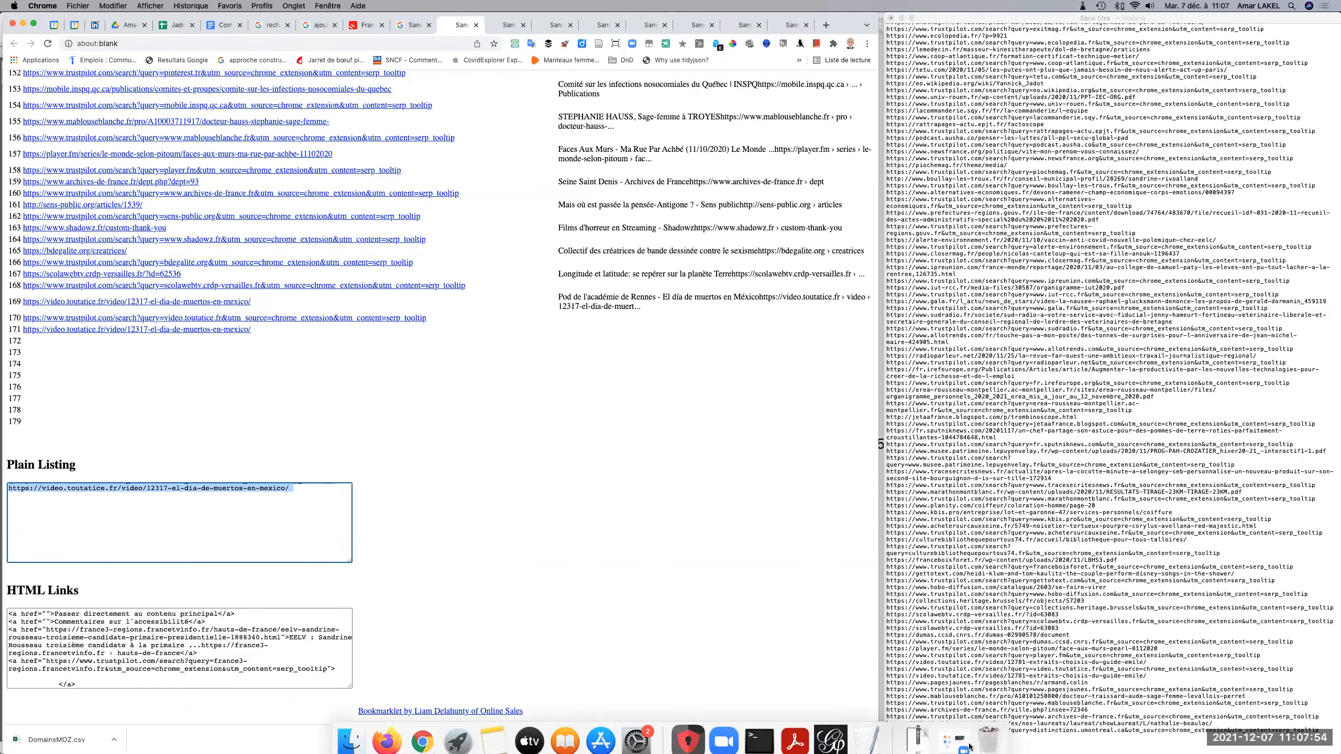
pyautogui.click(922, 743)
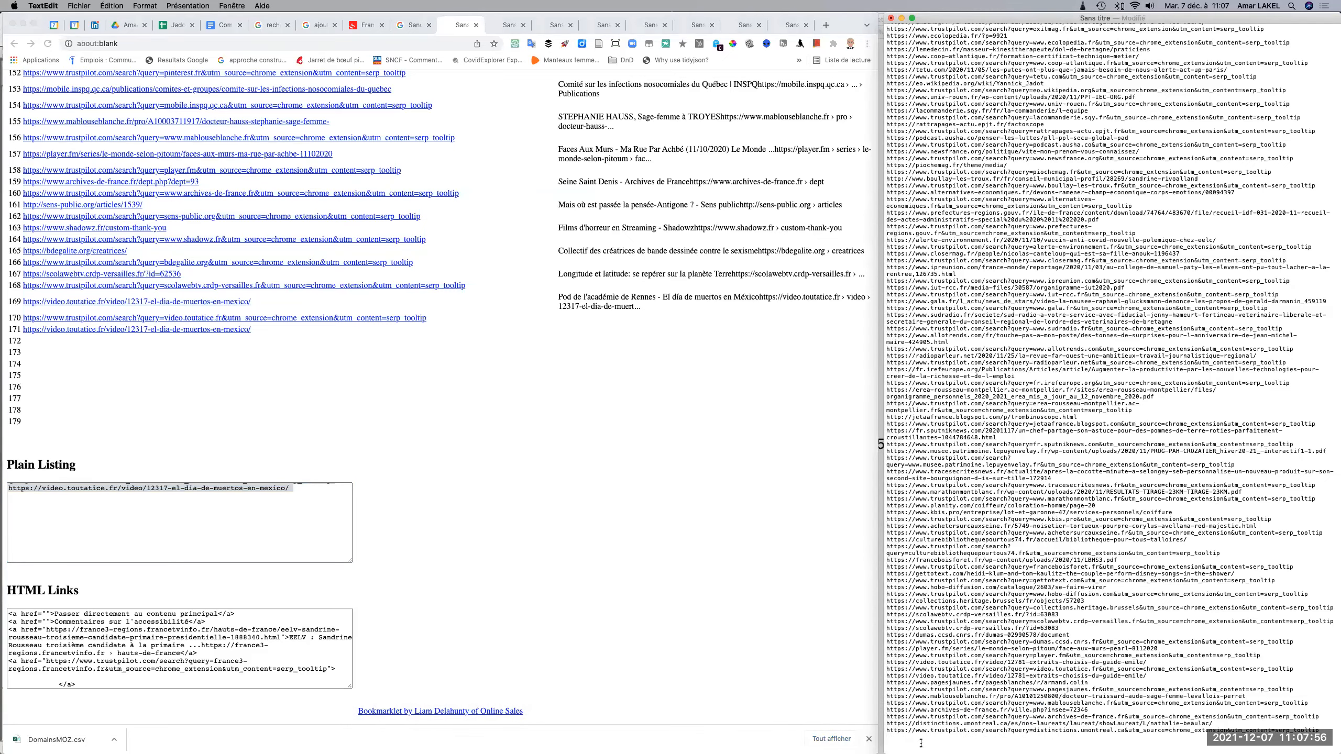
pyautogui.press('super+v')
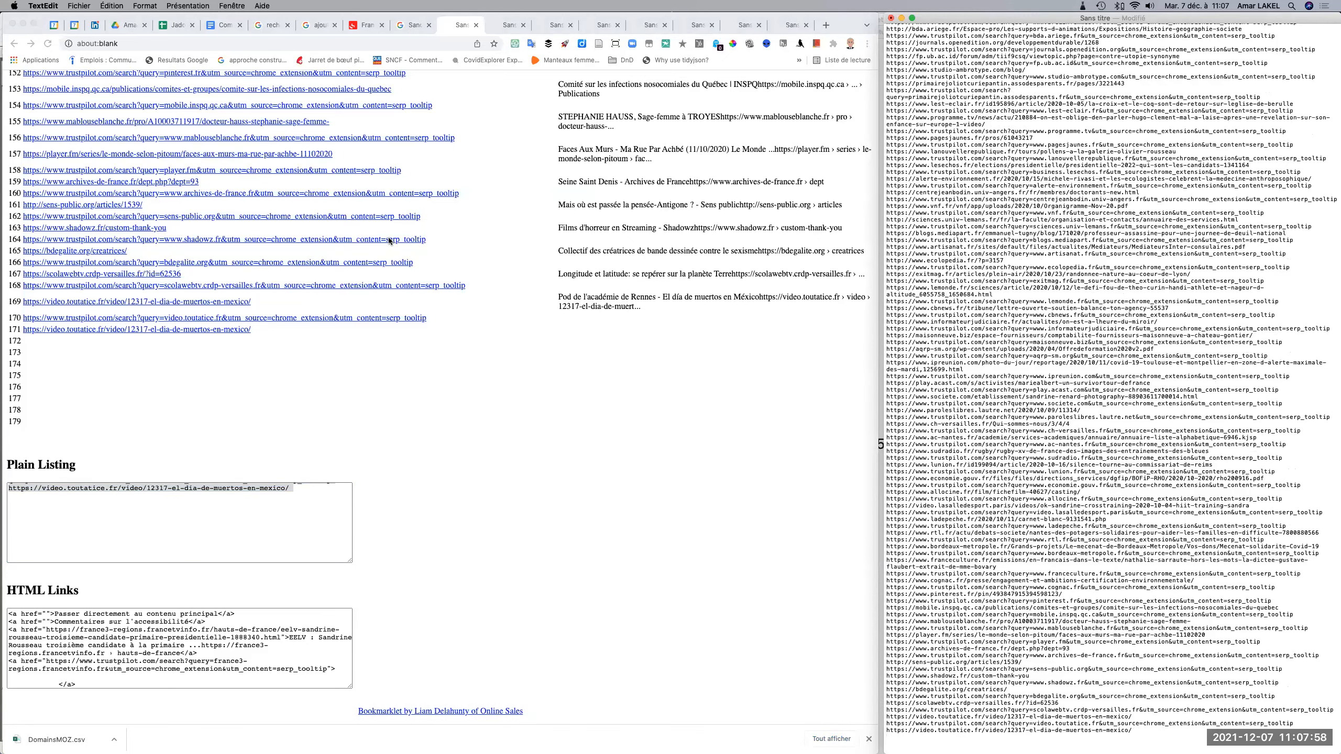
# Change the Google search's custom date range to 9/1/2020 through 9/30/2020.
pyautogui.click(410, 23)
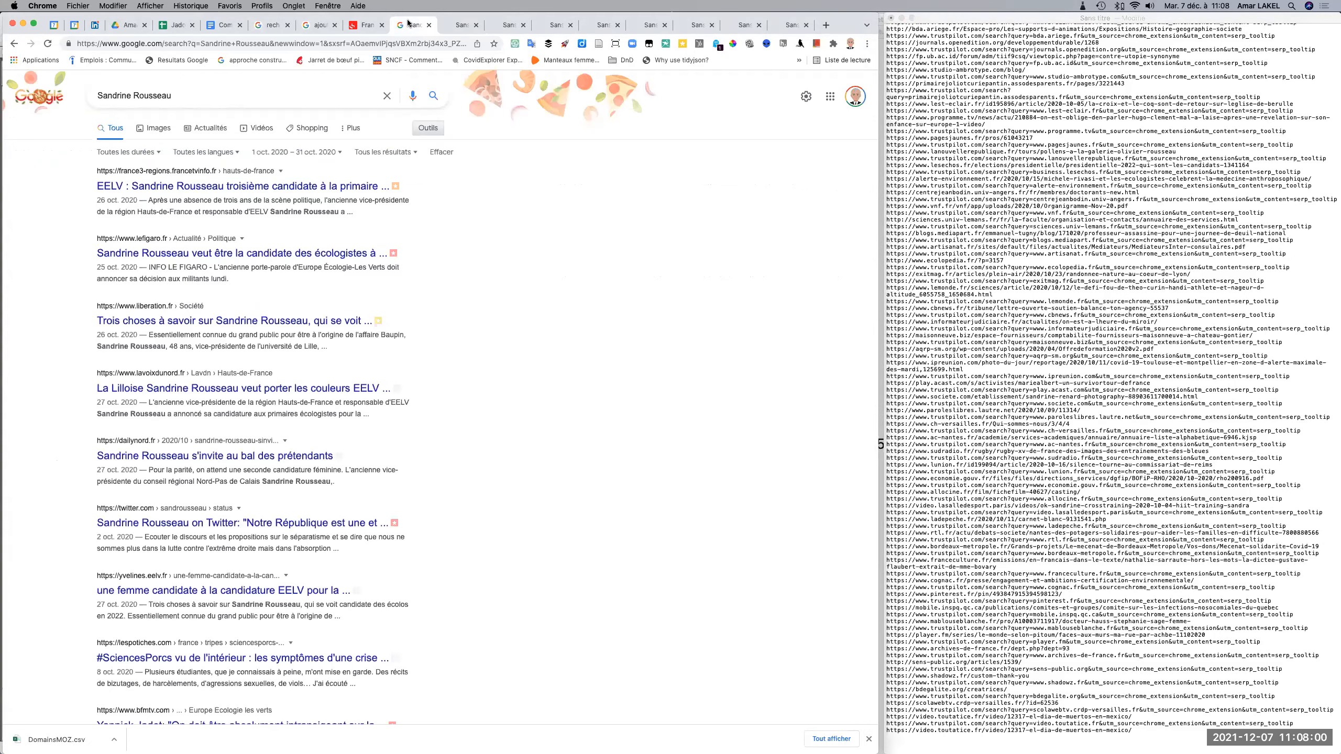
pyautogui.click(339, 152)
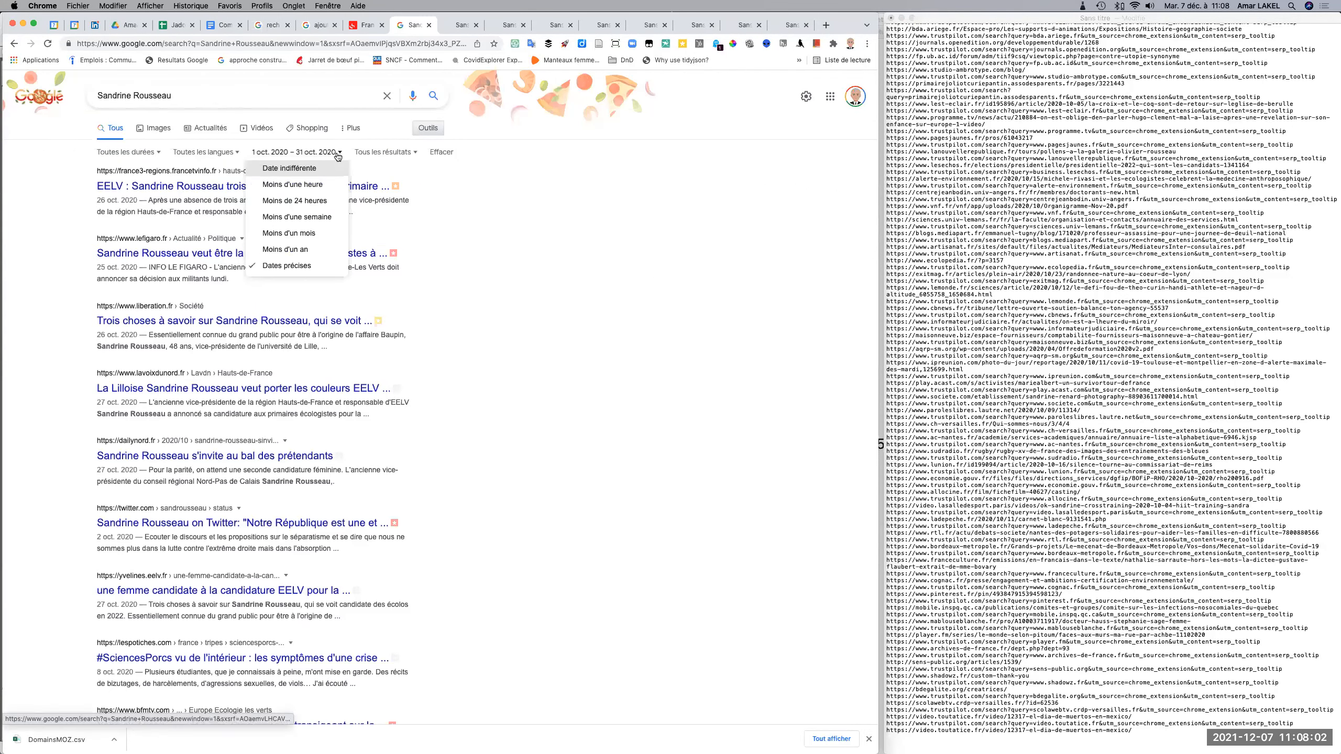
pyautogui.click(273, 267)
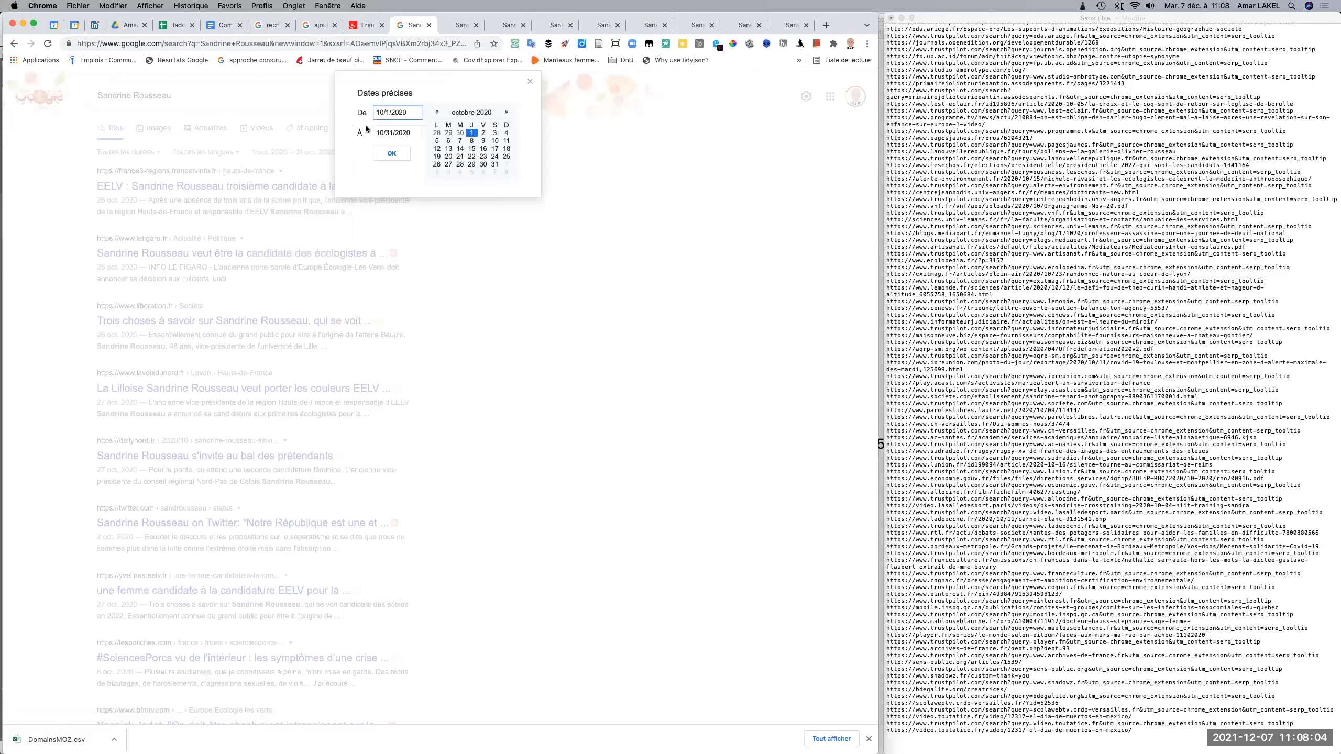
pyautogui.click(384, 113)
pyautogui.press('BackSpace')
pyautogui.press('BackSpace')
pyautogui.write('09')
pyautogui.click(384, 130)
pyautogui.press('BackSpace')
pyautogui.press('BackSpace')
pyautogui.write('09')
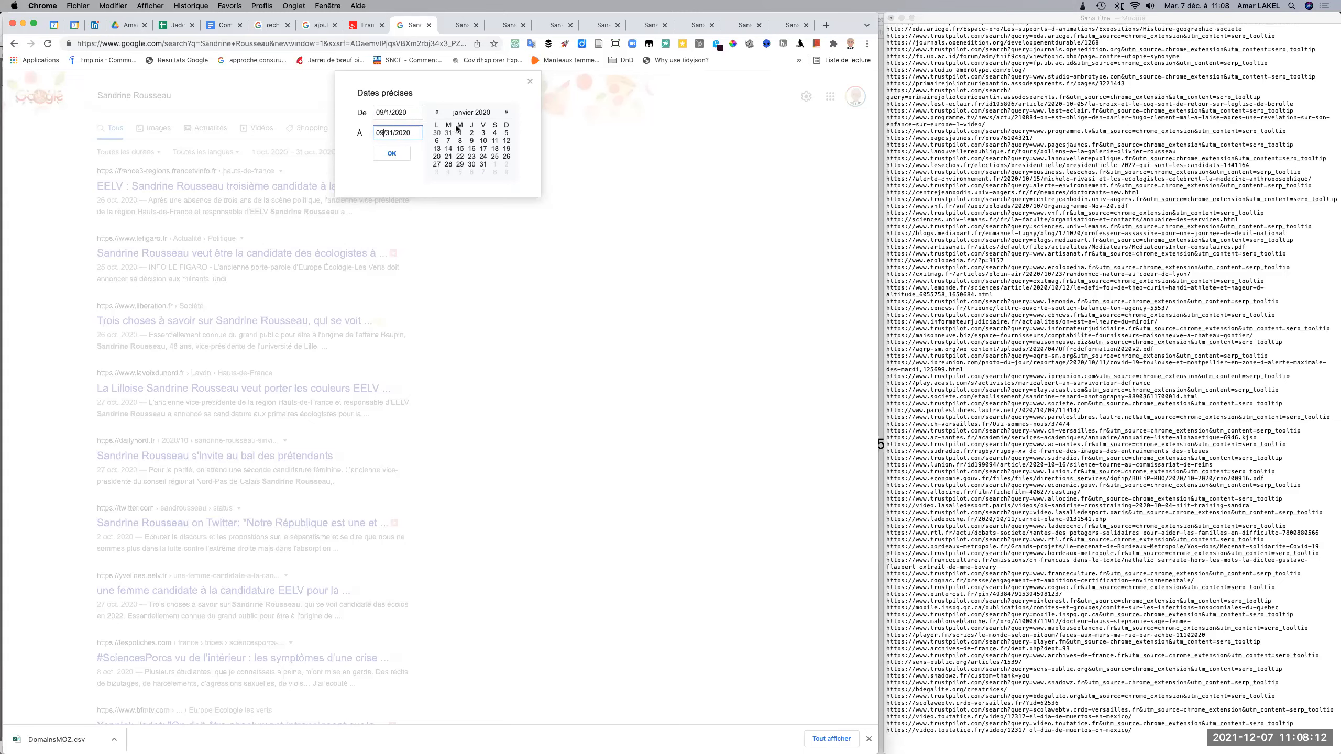
pyautogui.click(393, 132)
pyautogui.press('BackSpace')
pyautogui.write('0')
pyautogui.click(391, 154)
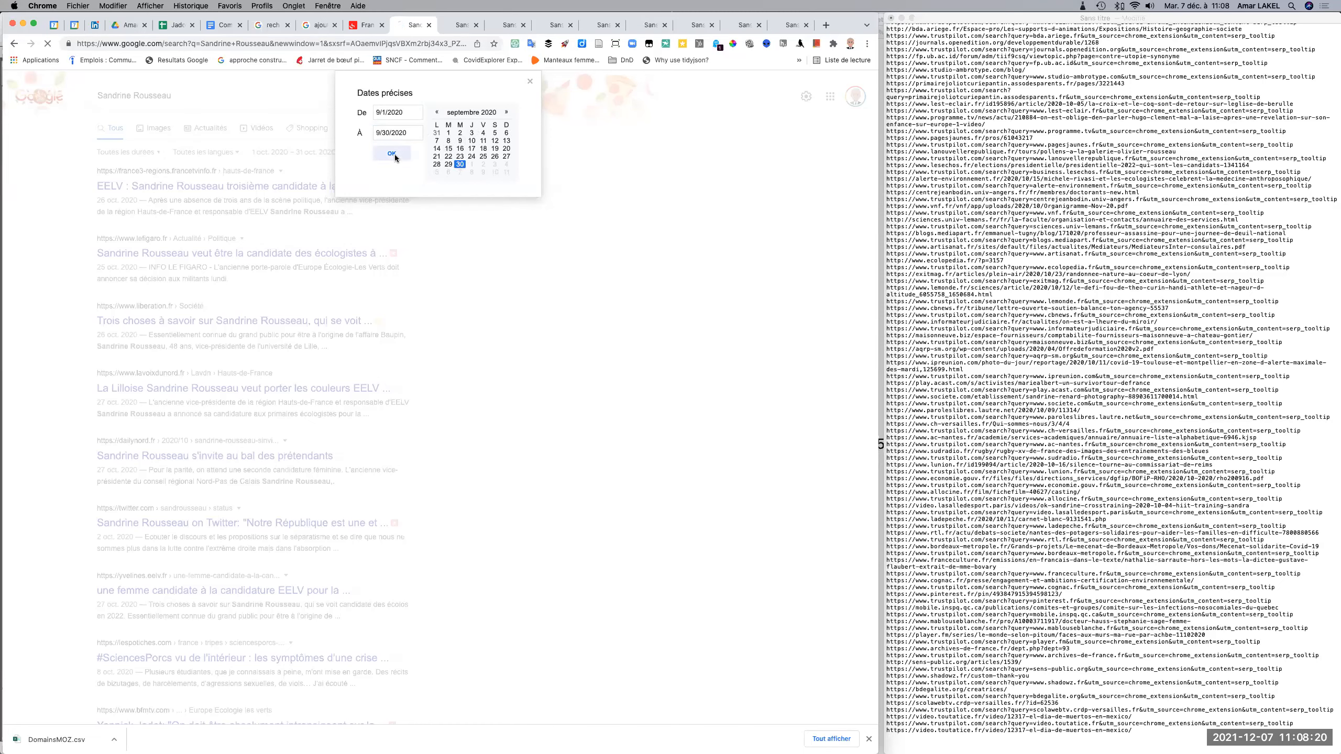
# Look through the September 2020 results, extract their links and append the plain listing to the TextEdit URL list.
pyautogui.scroll(-10, 280, 299)
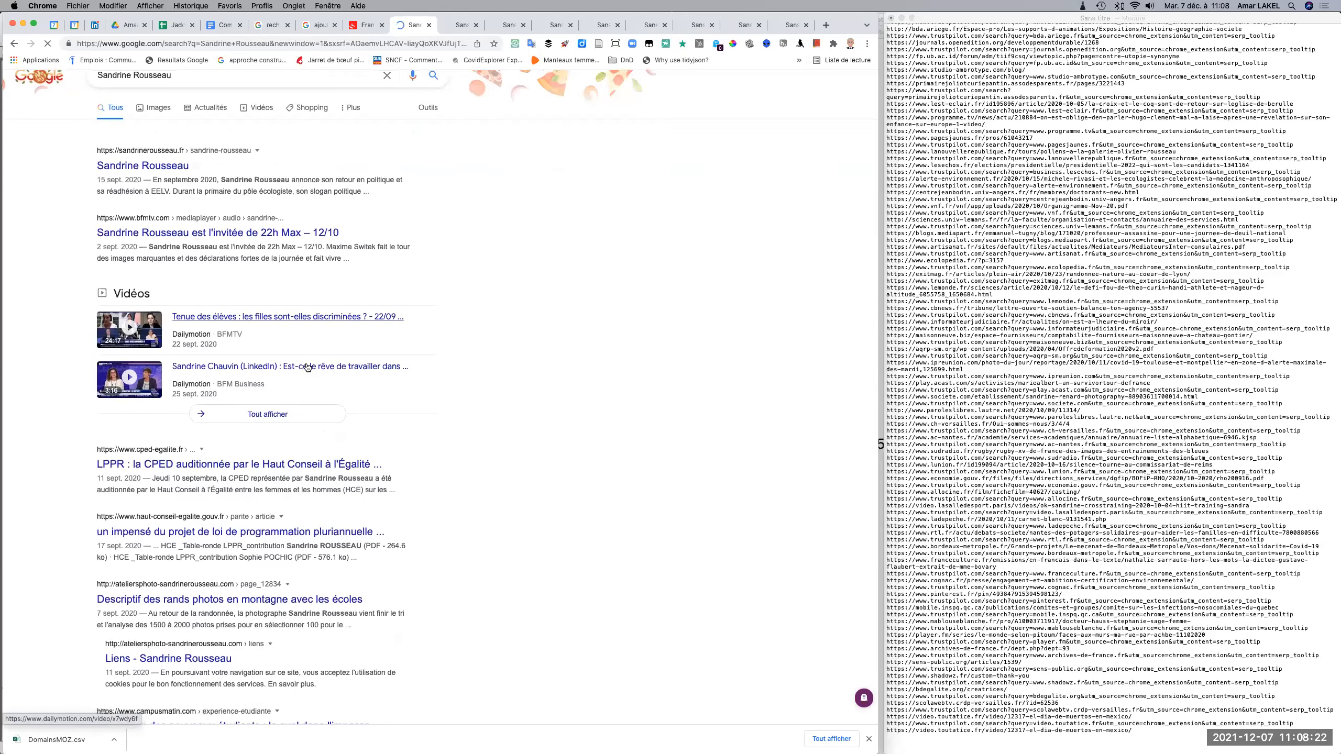
pyautogui.scroll(-15, 307, 365)
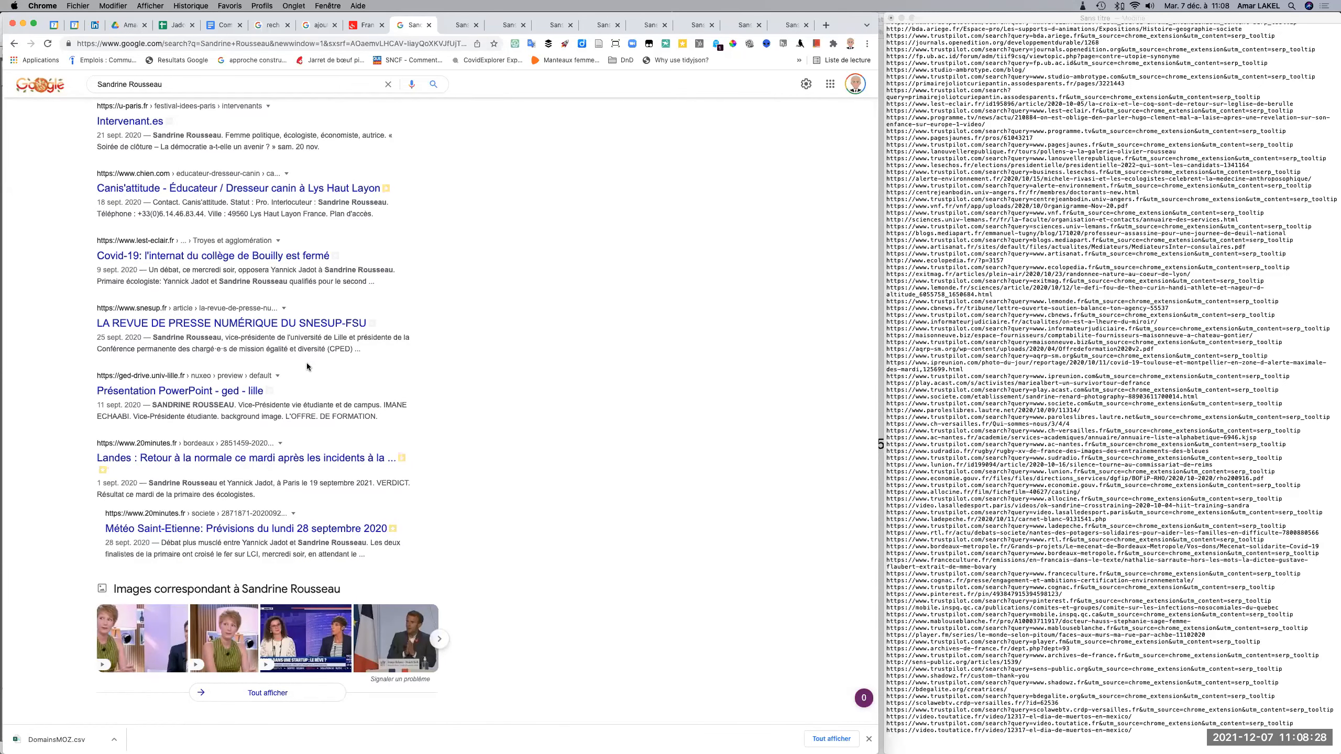
pyautogui.scroll(20, 308, 367)
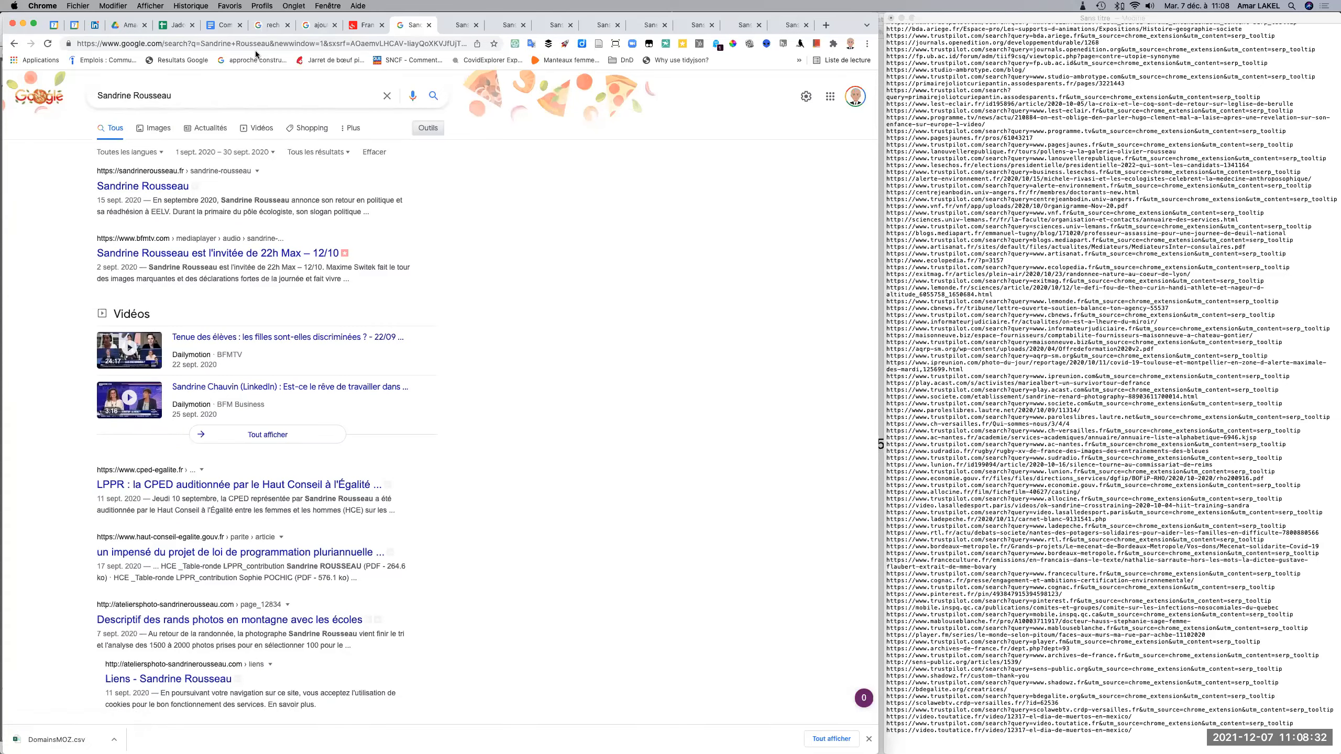
pyautogui.click(182, 60)
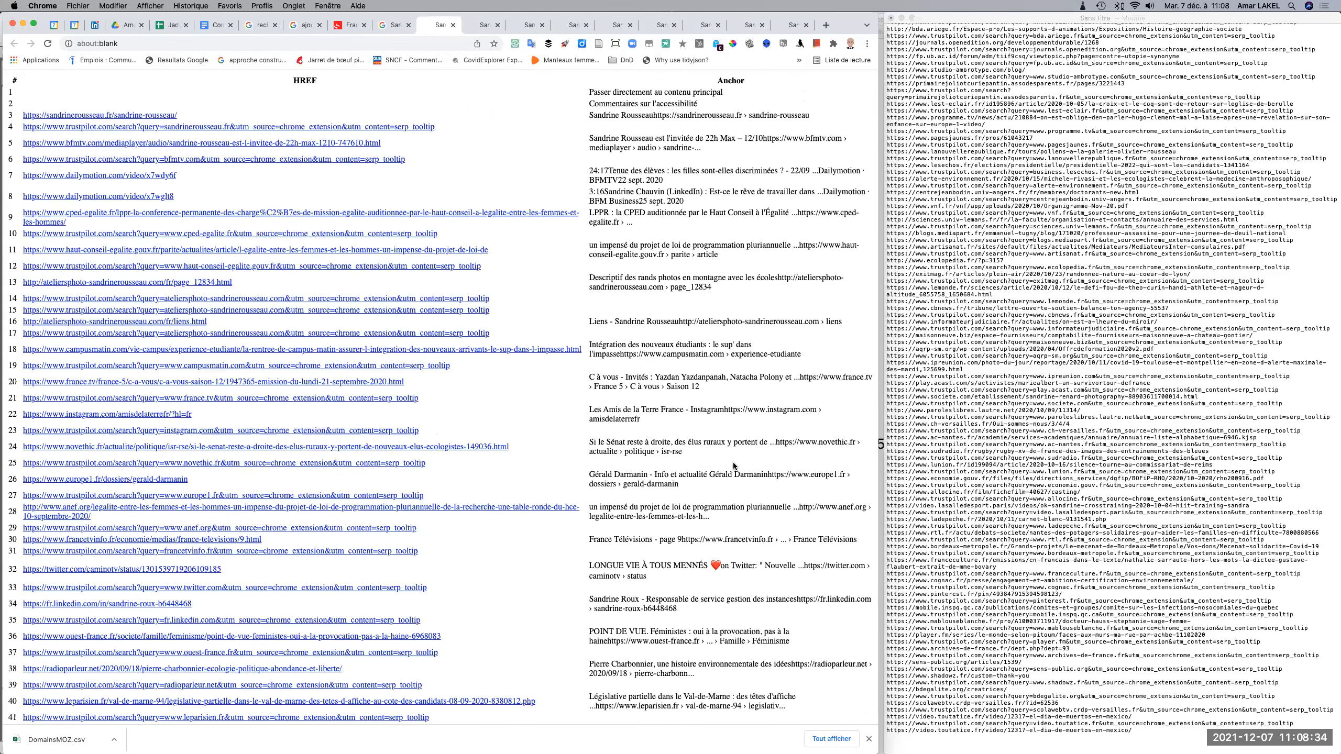
pyautogui.scroll(-20, 345, 564)
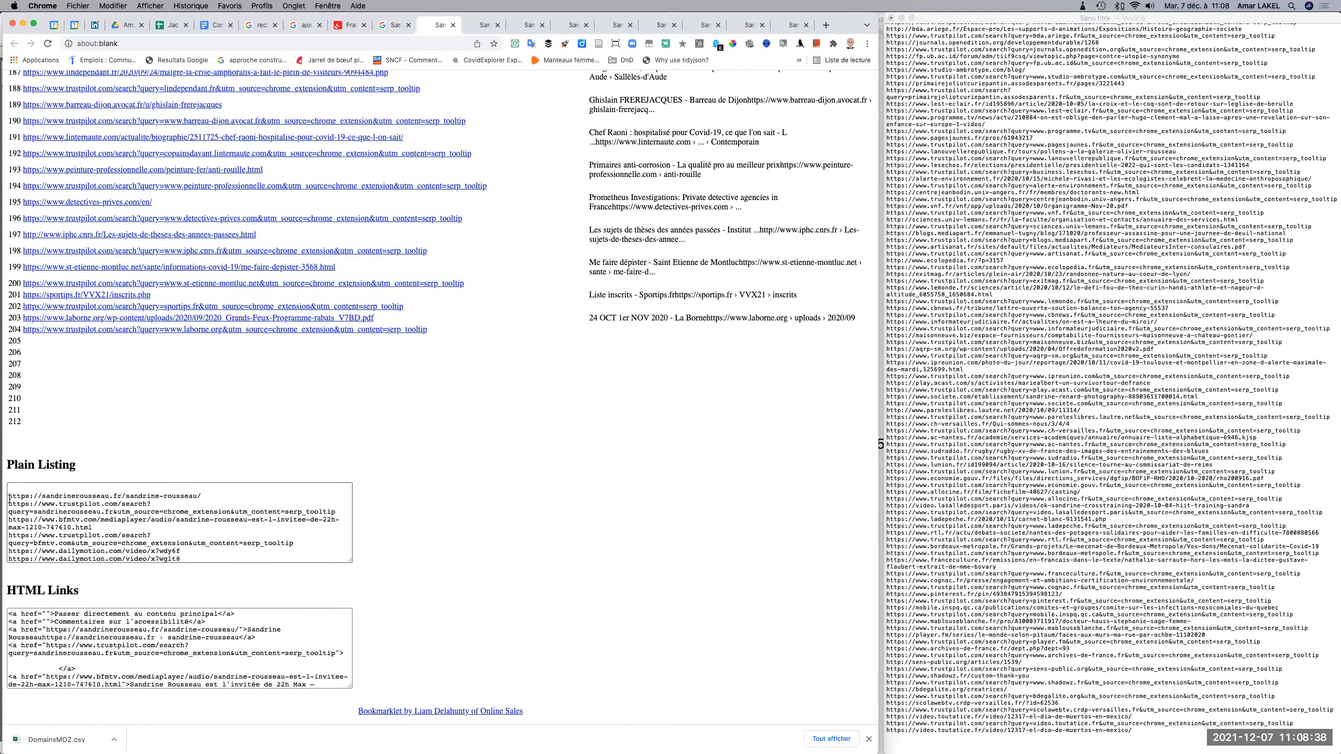
pyautogui.moveTo(8, 496); pyautogui.dragTo(164, 504)
pyautogui.press('super+c')
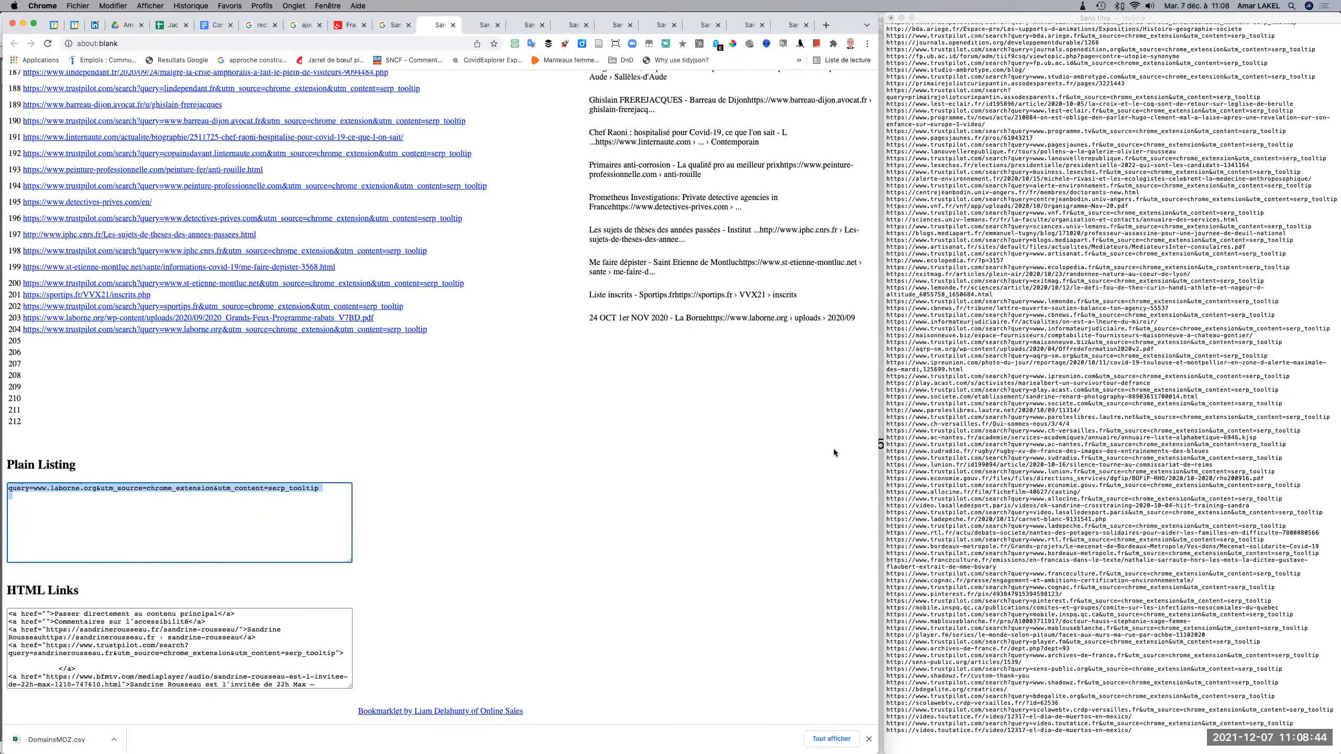
pyautogui.click(915, 739)
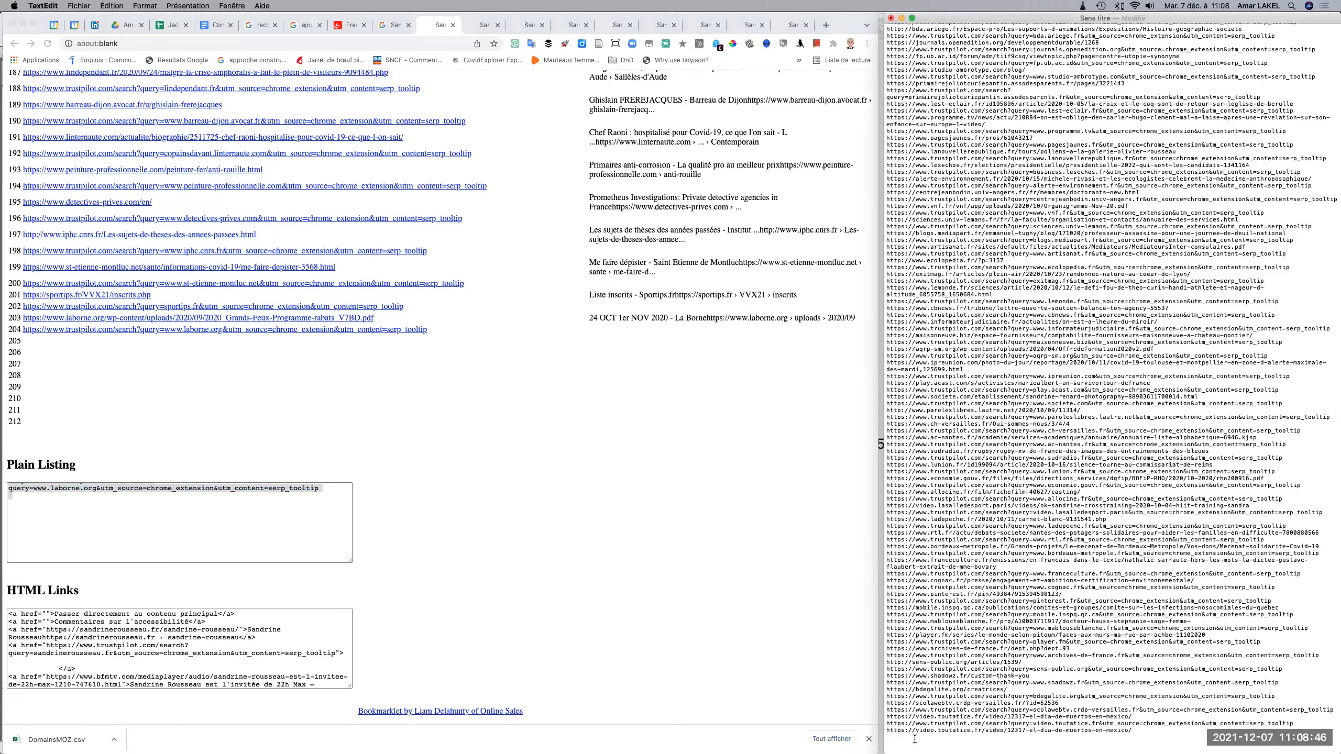
pyautogui.press('super+v')
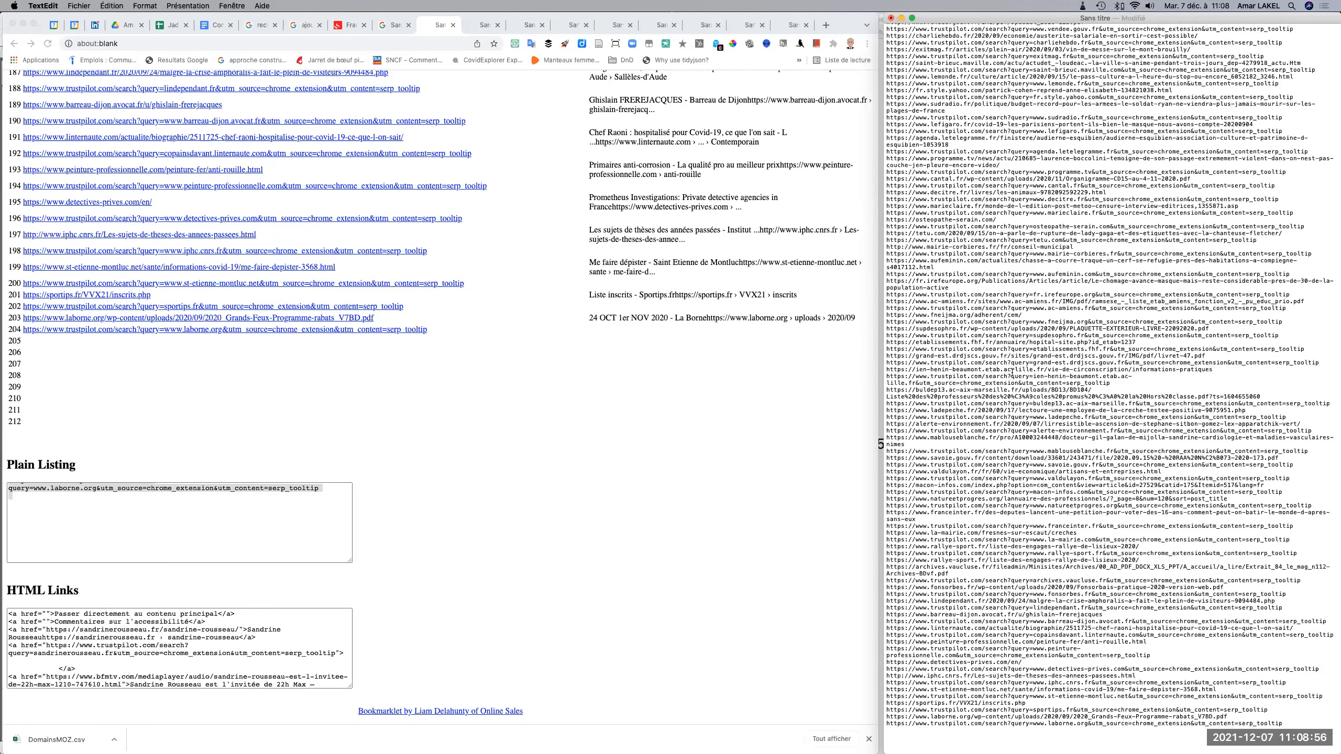
# Start saving the URL list and create a folder named SandrineRousseau inside the recent Projet_Presidentielles folder as its location.
pyautogui.press('super+s')
pyautogui.press('super+s')
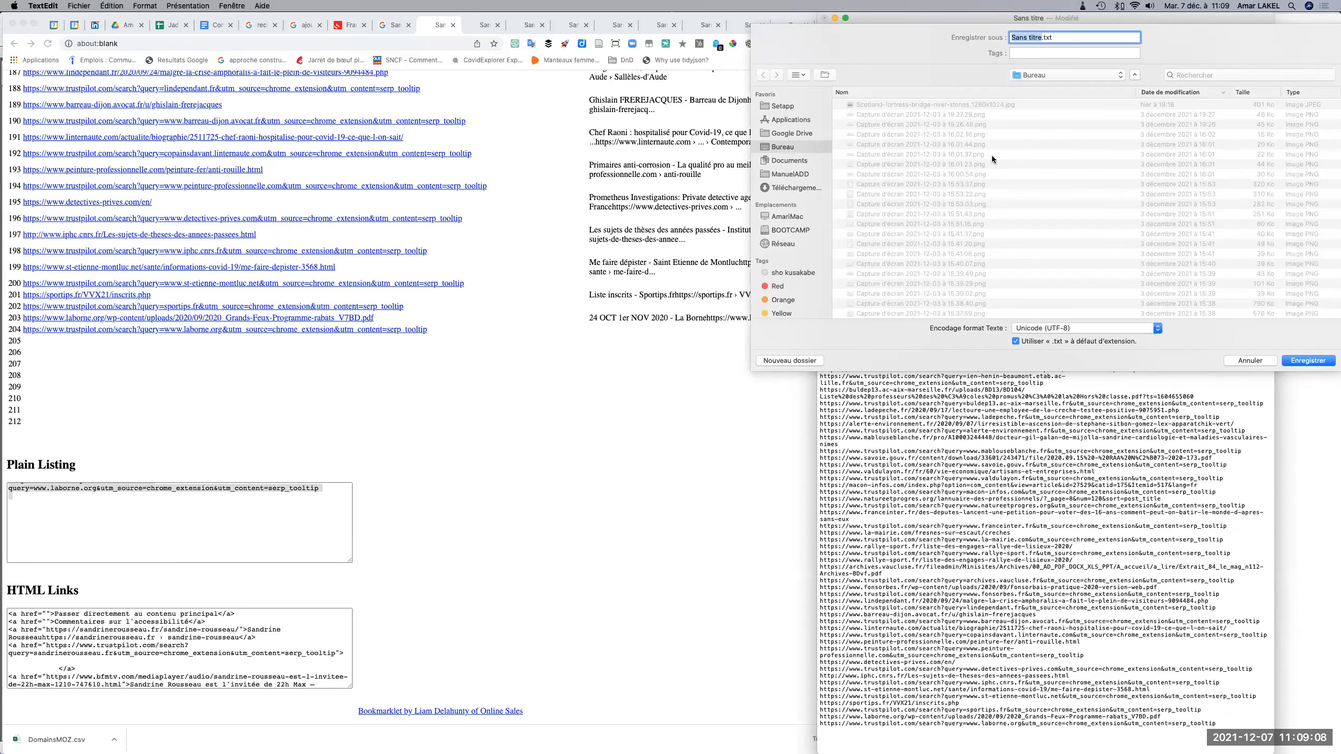
pyautogui.click(1037, 72)
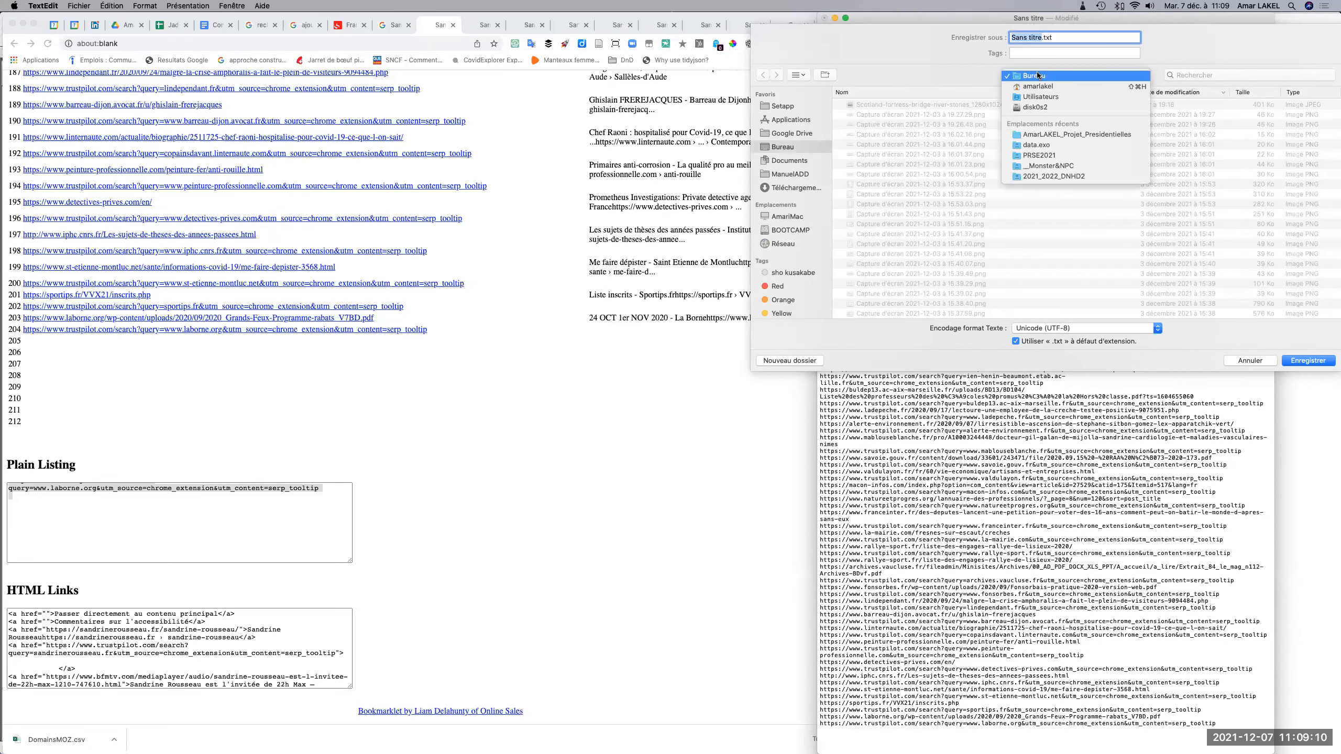
pyautogui.click(1041, 134)
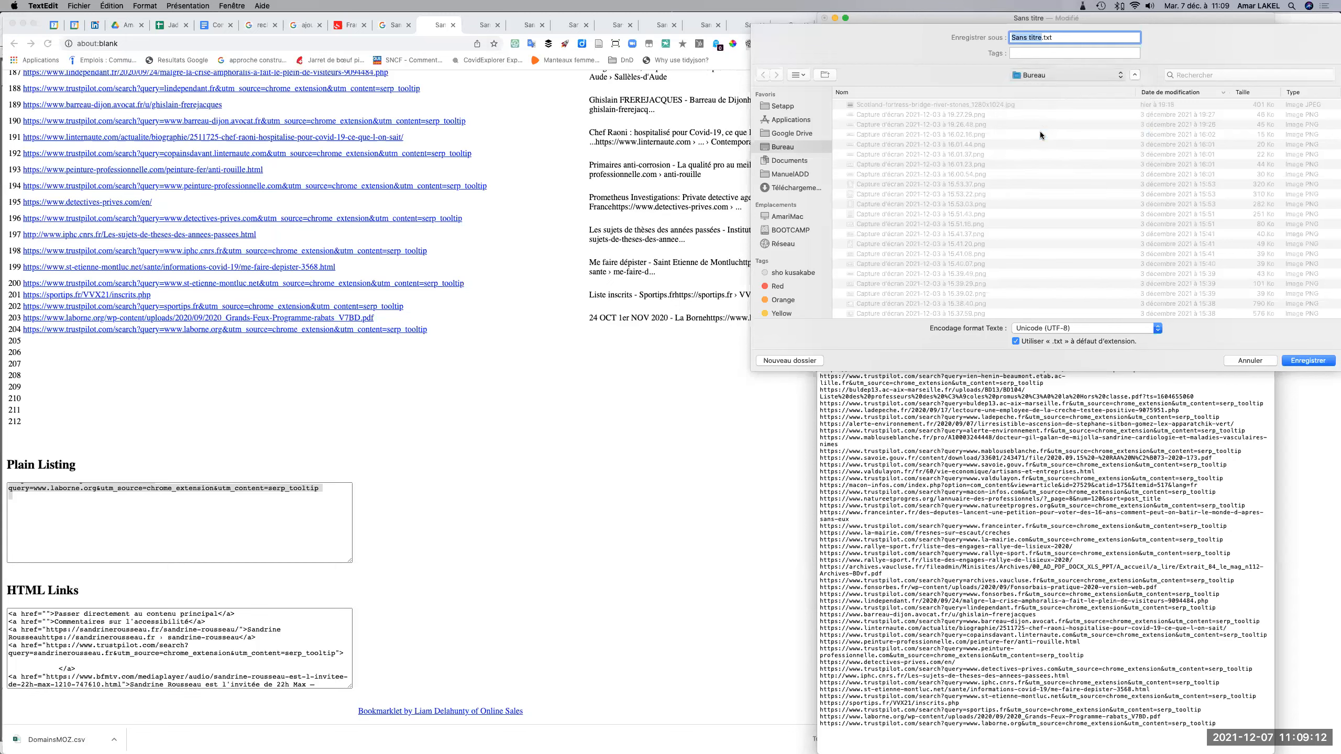
pyautogui.click(788, 361)
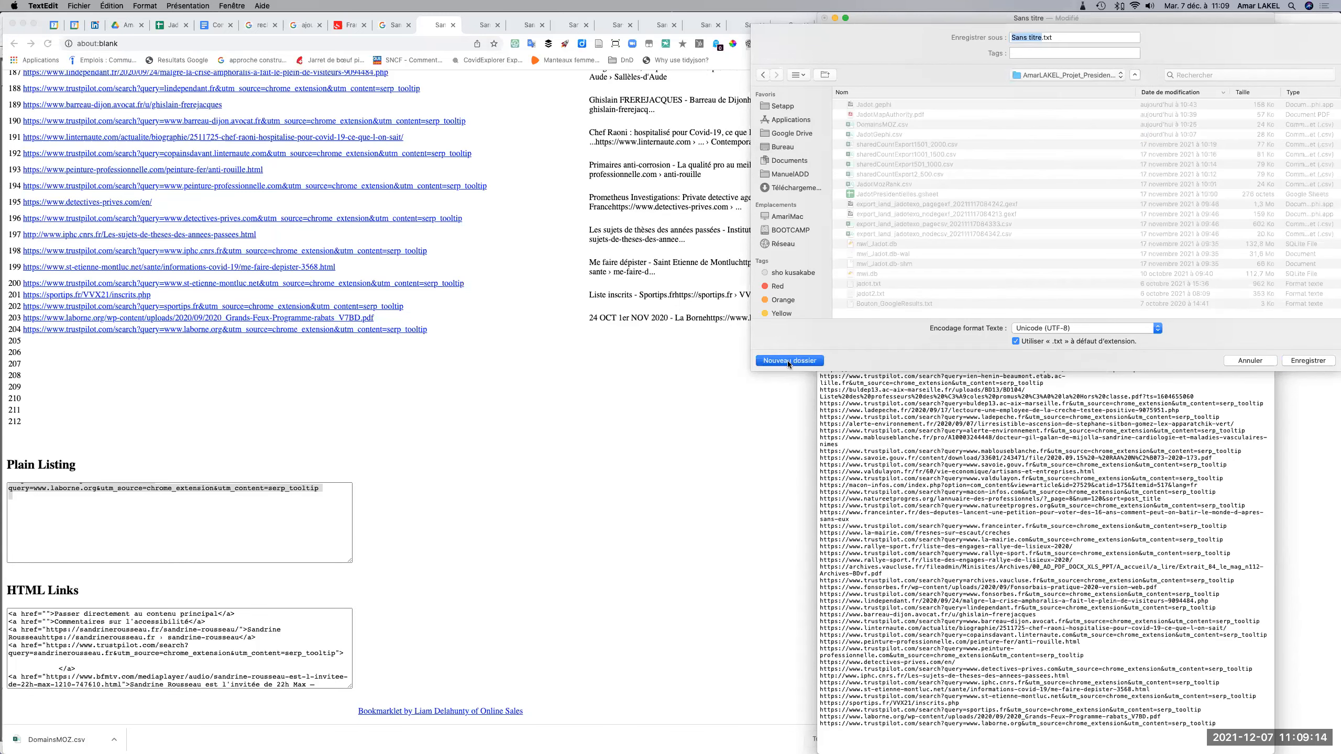
pyautogui.write('S')
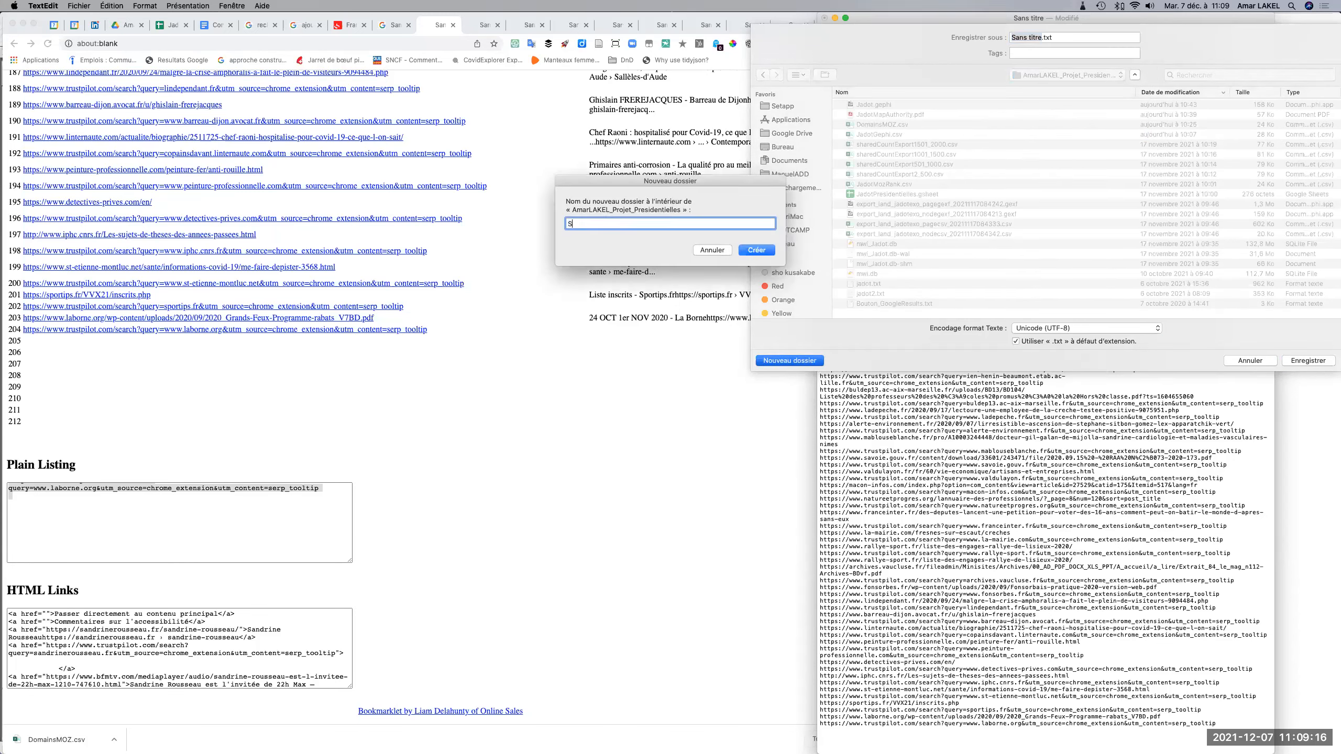
pyautogui.write('andrineRousseau')
pyautogui.press('Return')
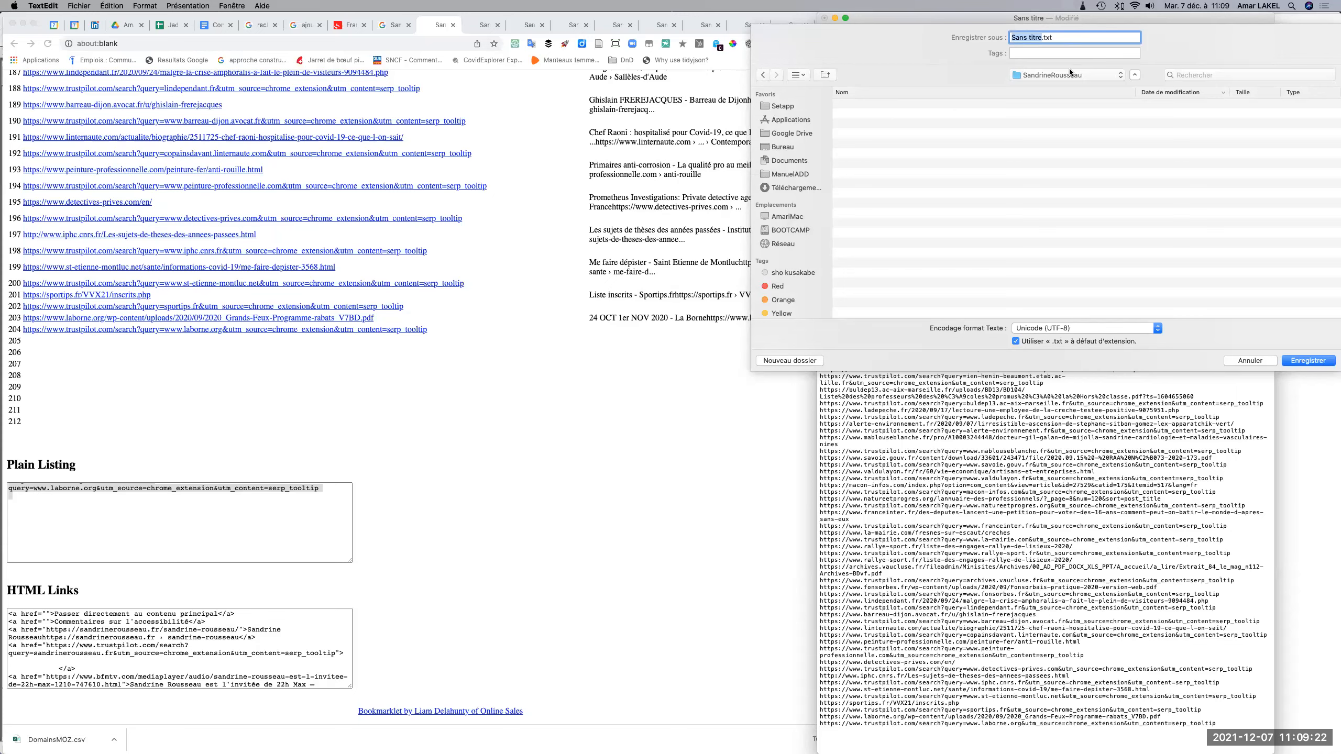
# Save the URL list as urlsandrine.txt in the SandrineRousseau folder and close the document.
pyautogui.write('urlsandrine')
pyautogui.click(1307, 361)
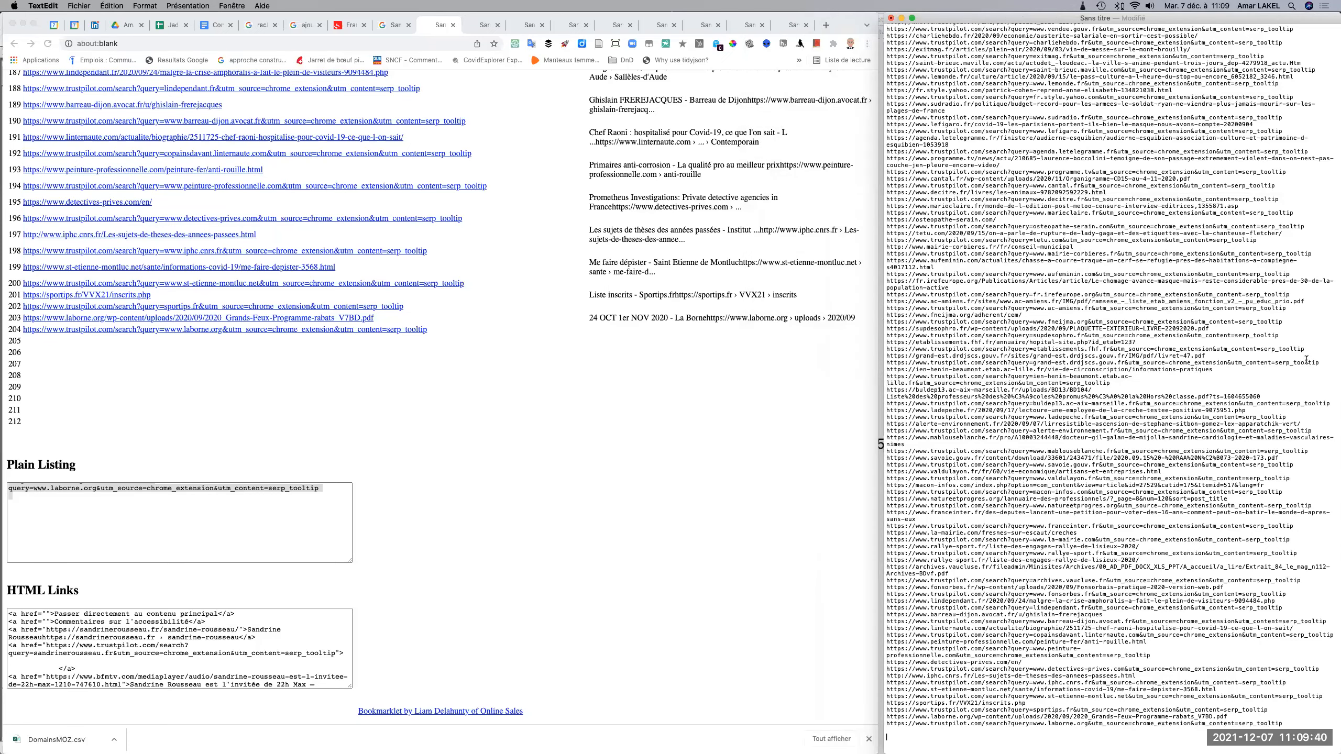
pyautogui.click(890, 18)
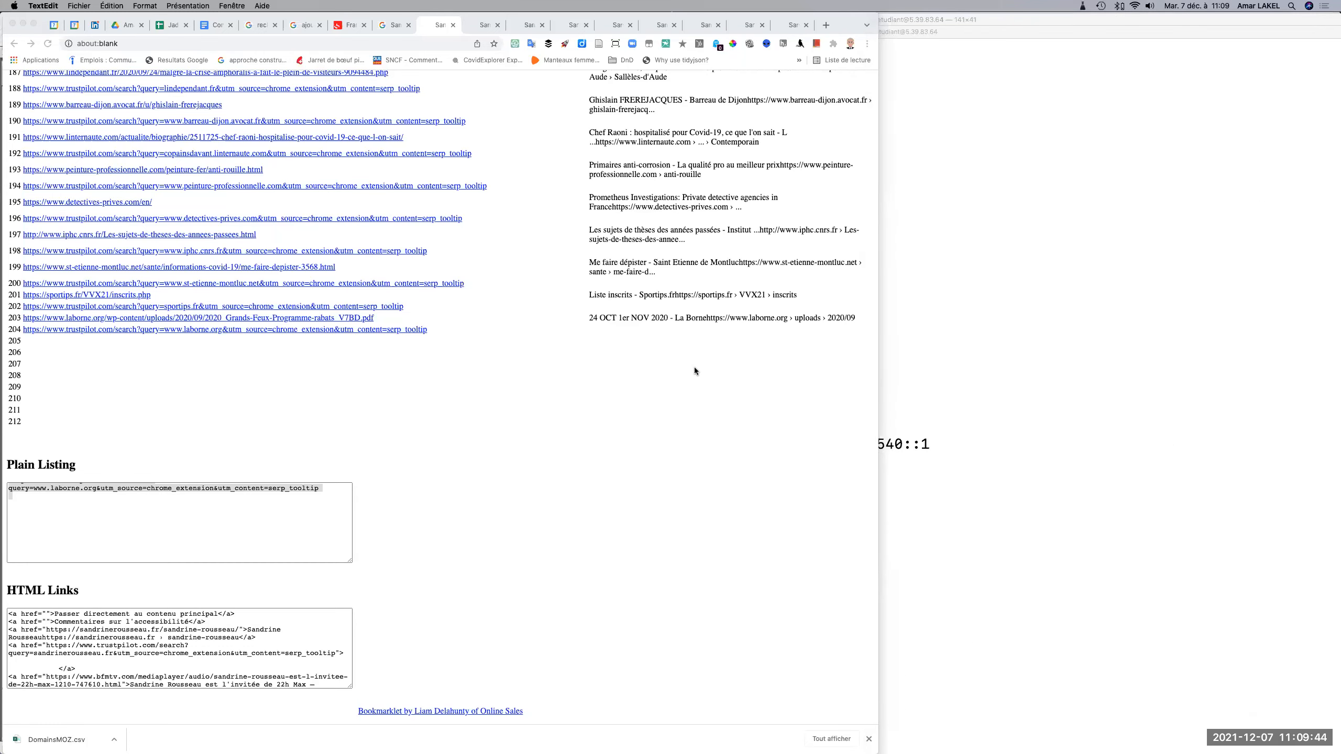
# Search the Mac for FileZilla, launch it and dismiss the notice about the new version.
pyautogui.press('super+Tab')
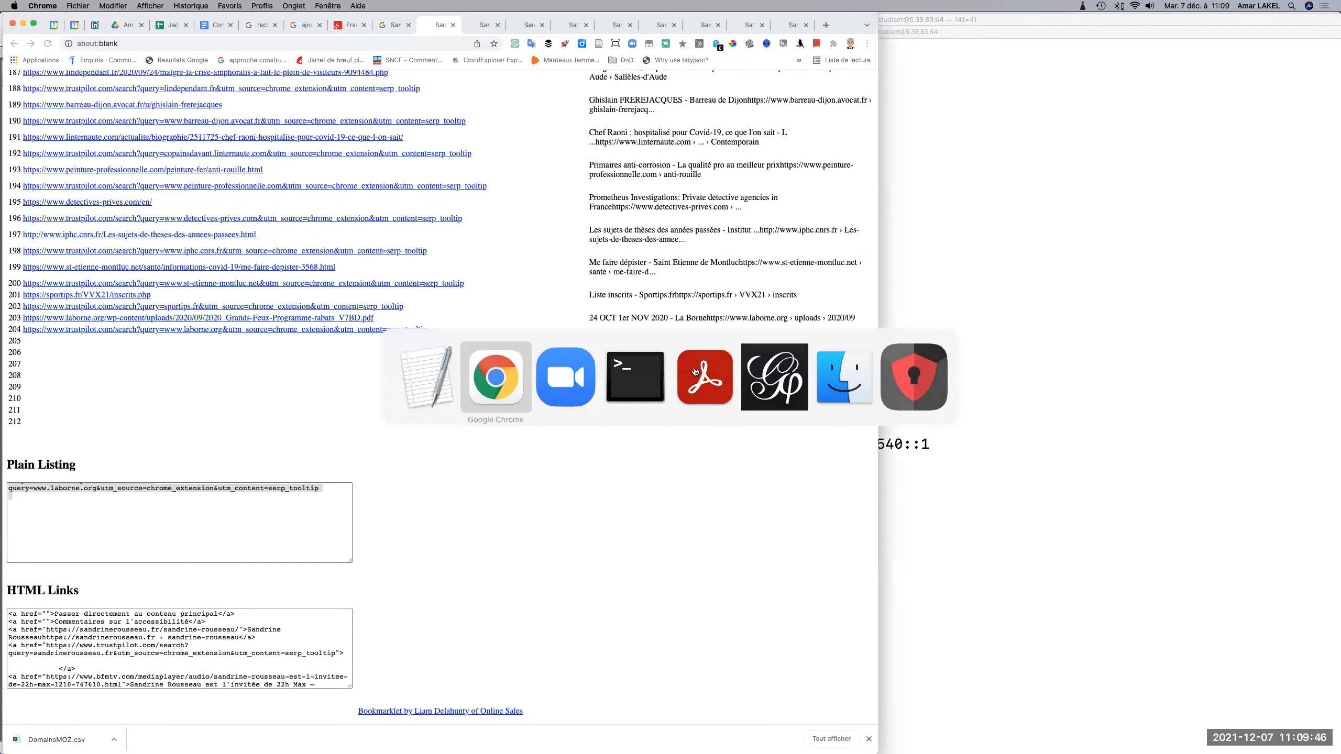
pyautogui.press('super+Tab')
pyautogui.press('super+Tab')
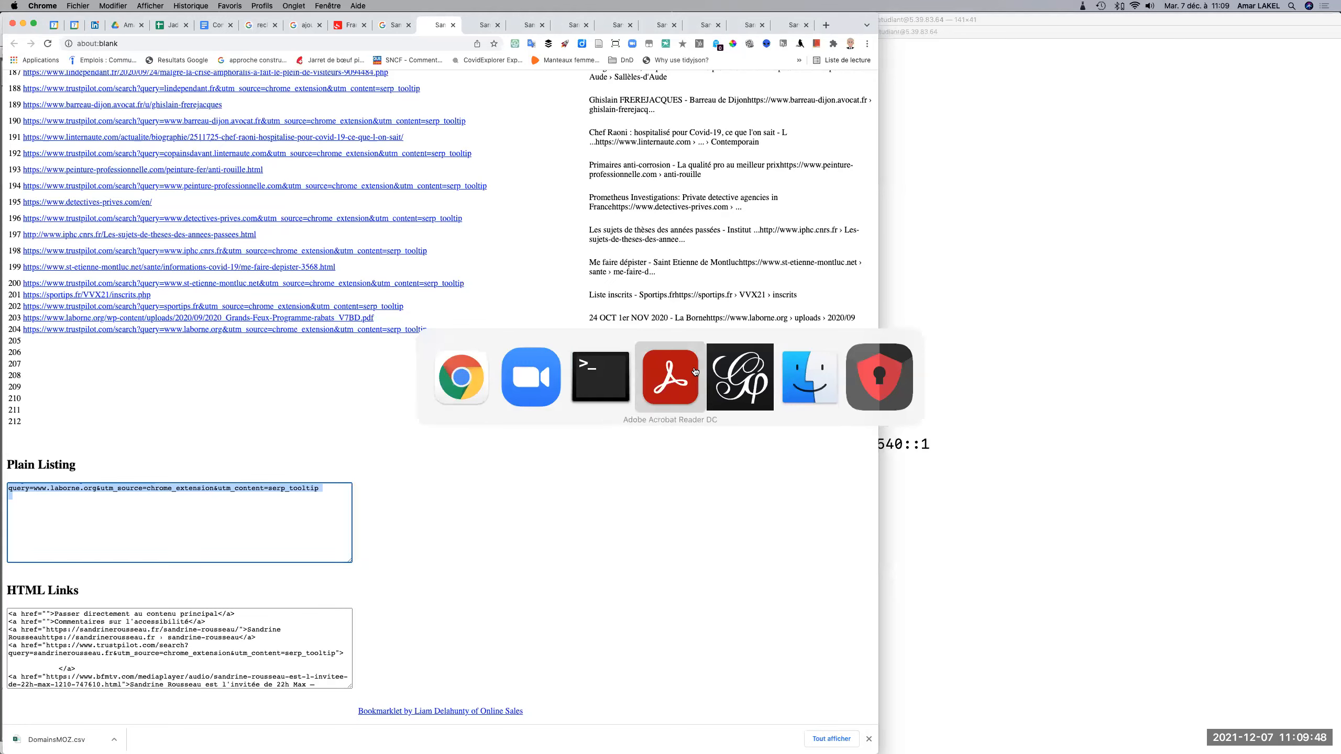
pyautogui.click(464, 410)
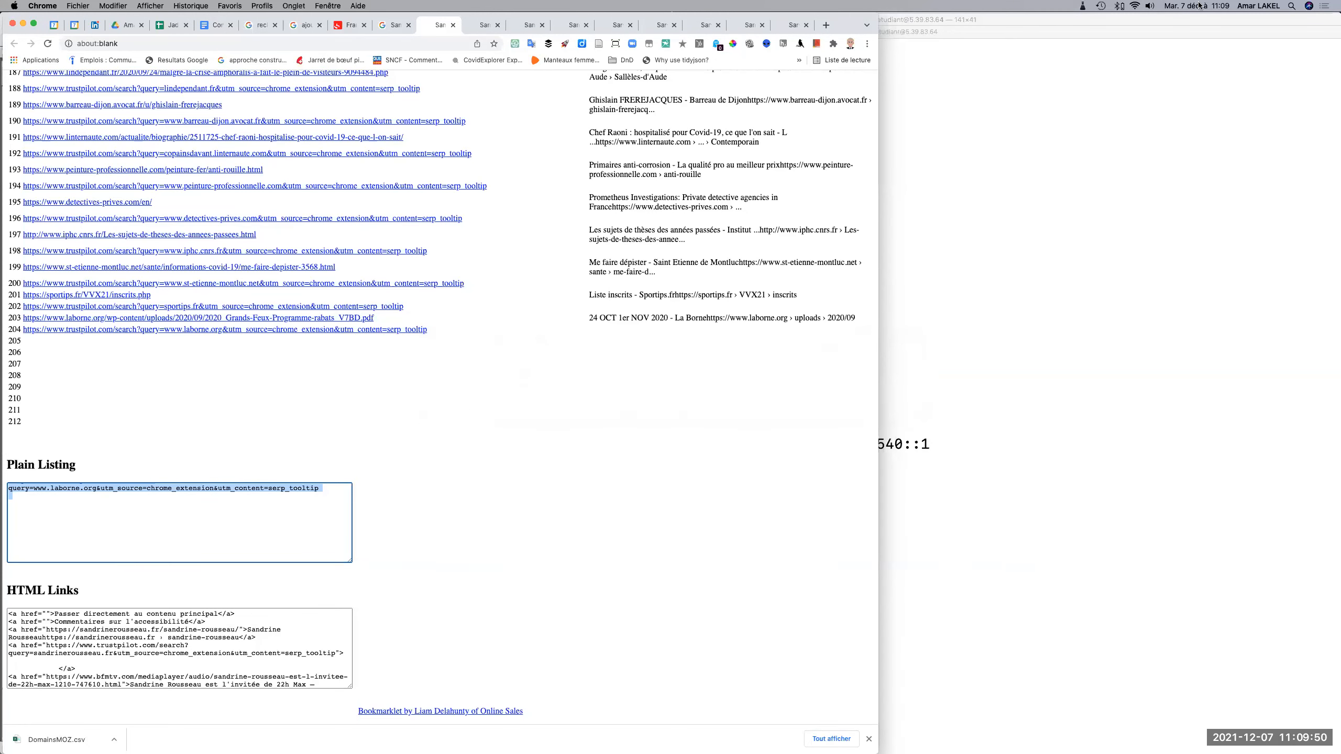
pyautogui.click(1292, 6)
pyautogui.write('fil')
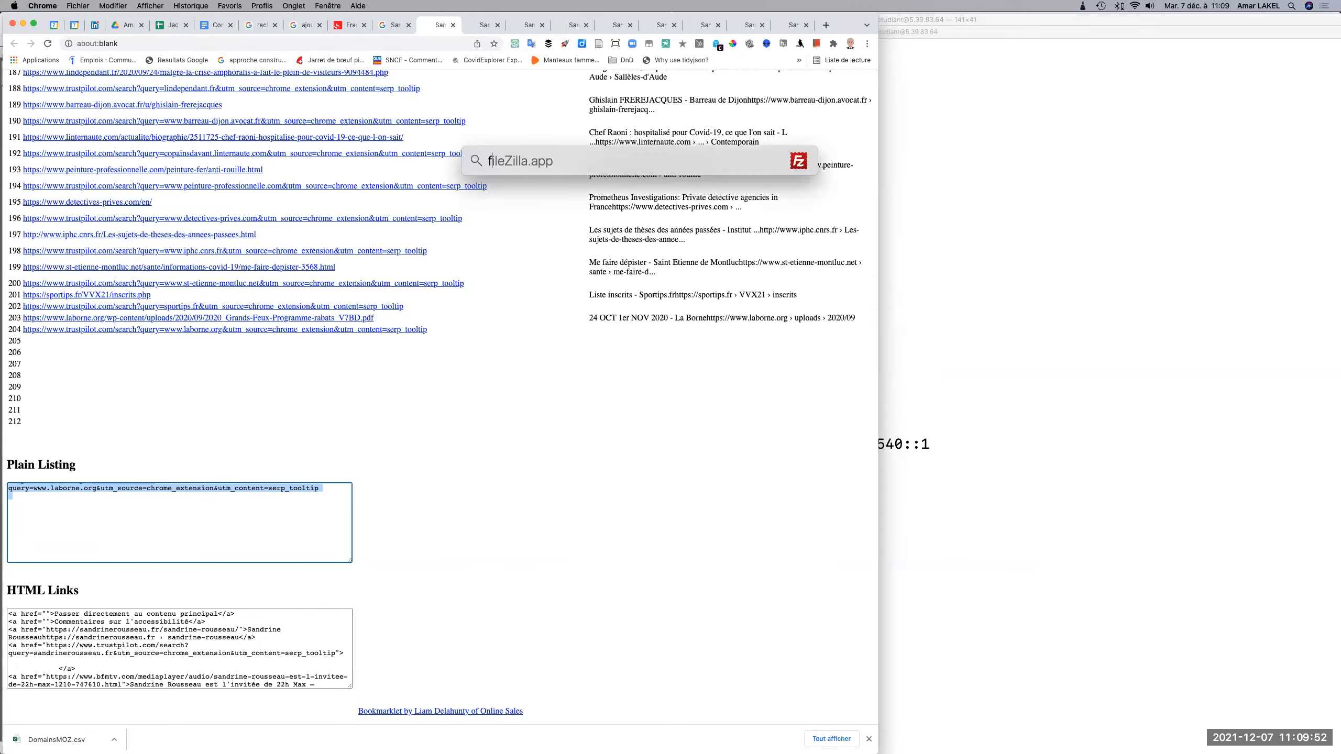
pyautogui.write('e')
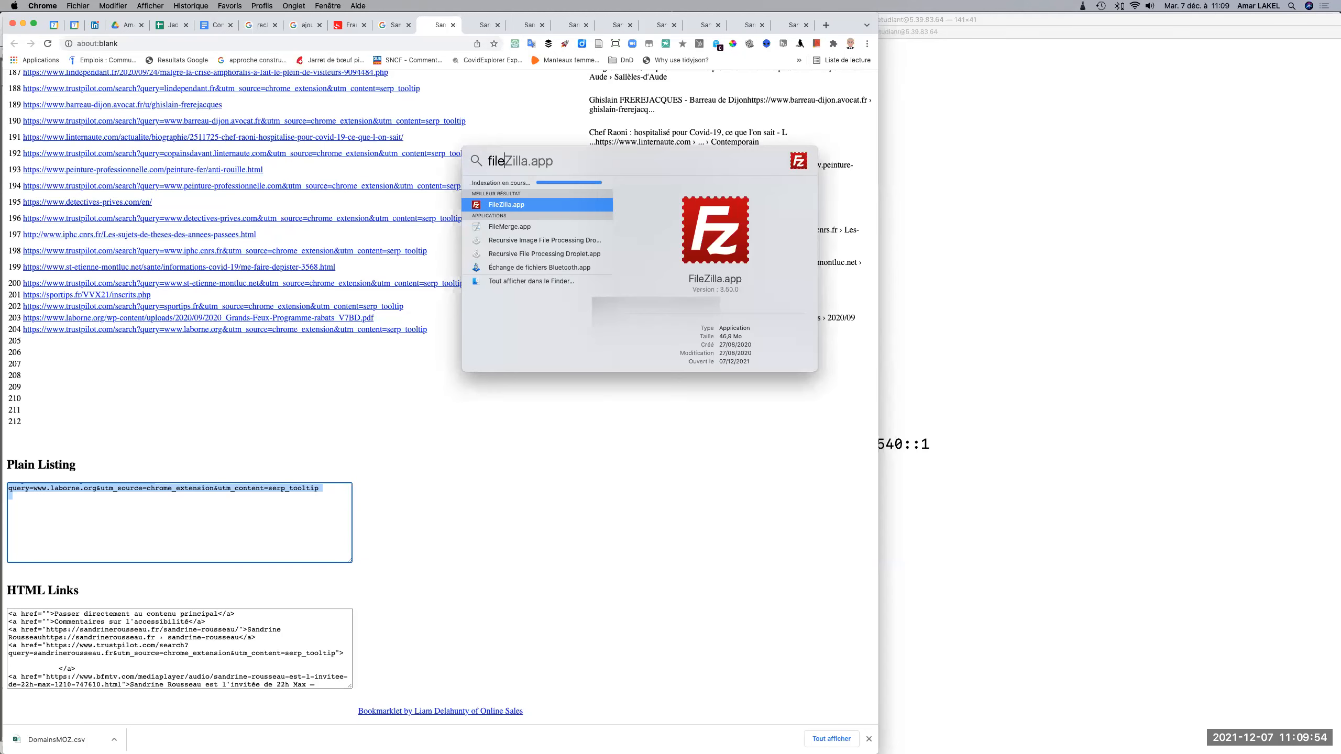
pyautogui.press('Return')
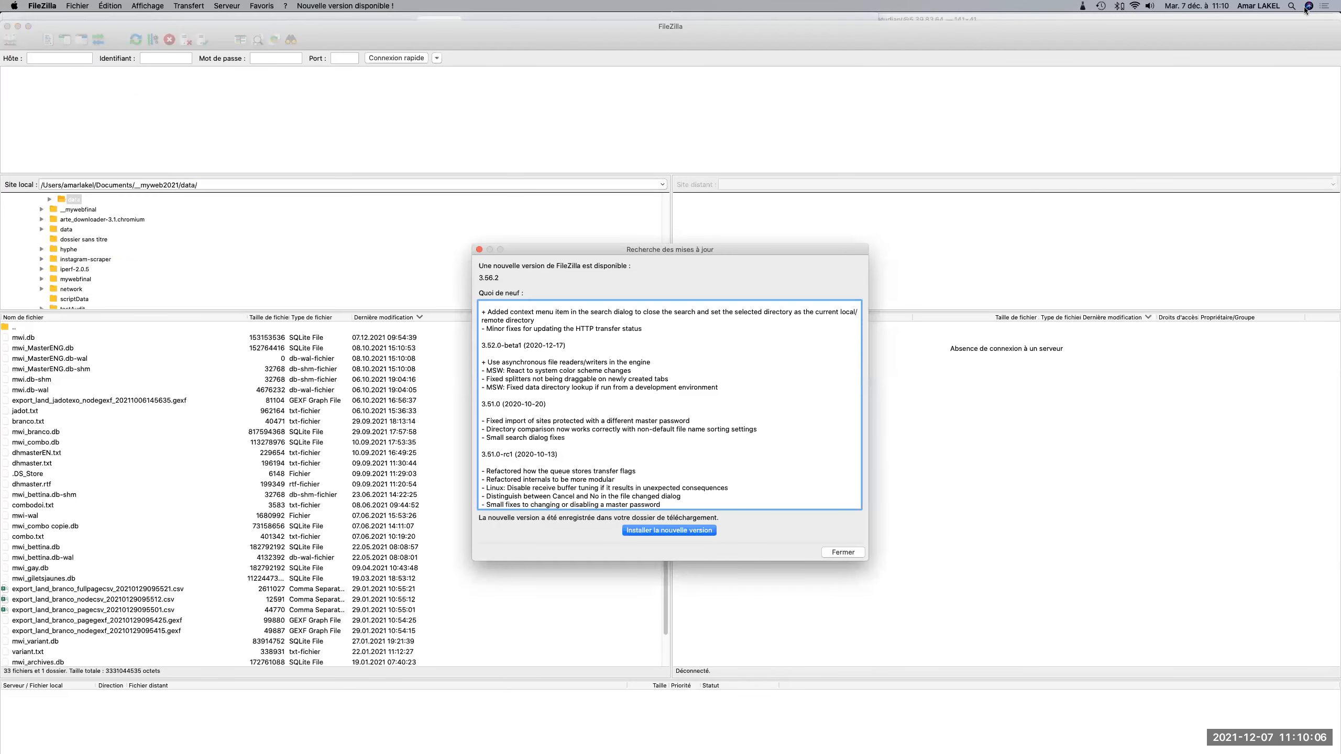
pyautogui.click(834, 552)
# Connect over SFTP to the saved VPS PostgreSQL site from the Site Manager.
pyautogui.click(16, 42)
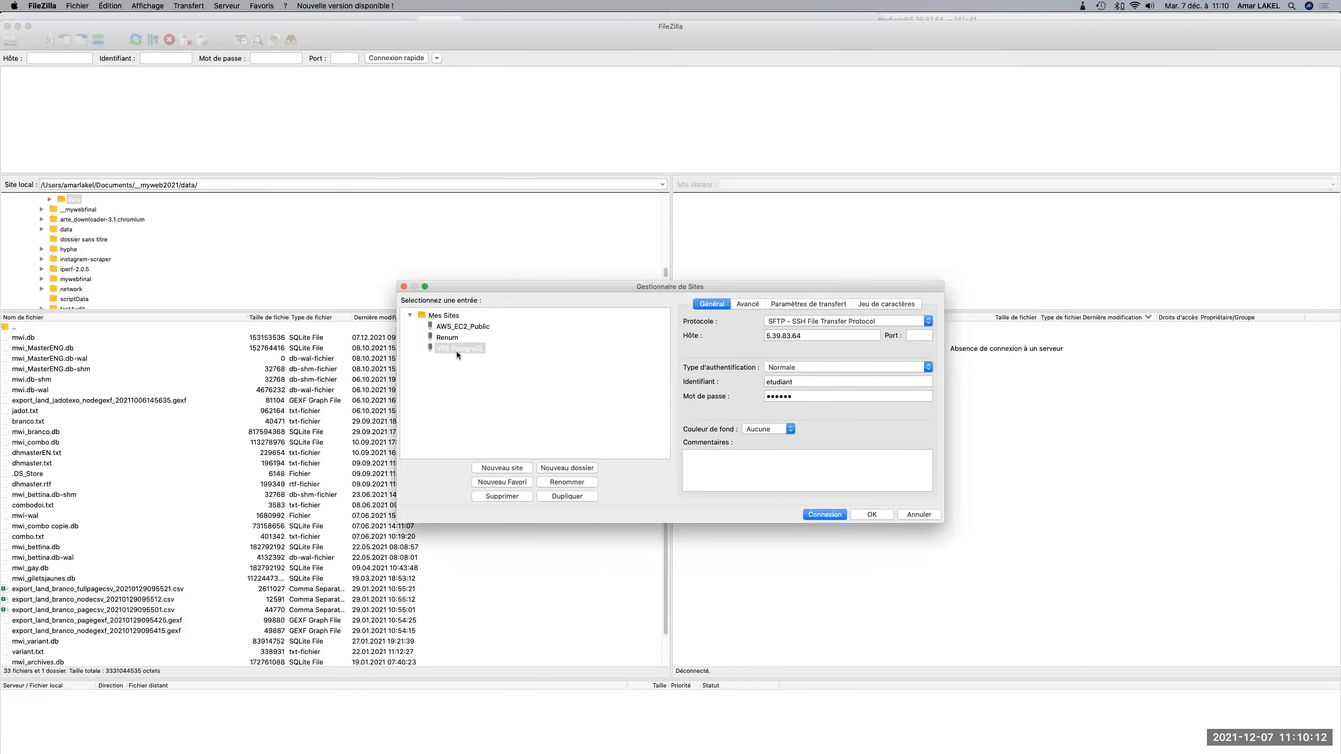
pyautogui.moveTo(799, 334); pyautogui.dragTo(756, 340)
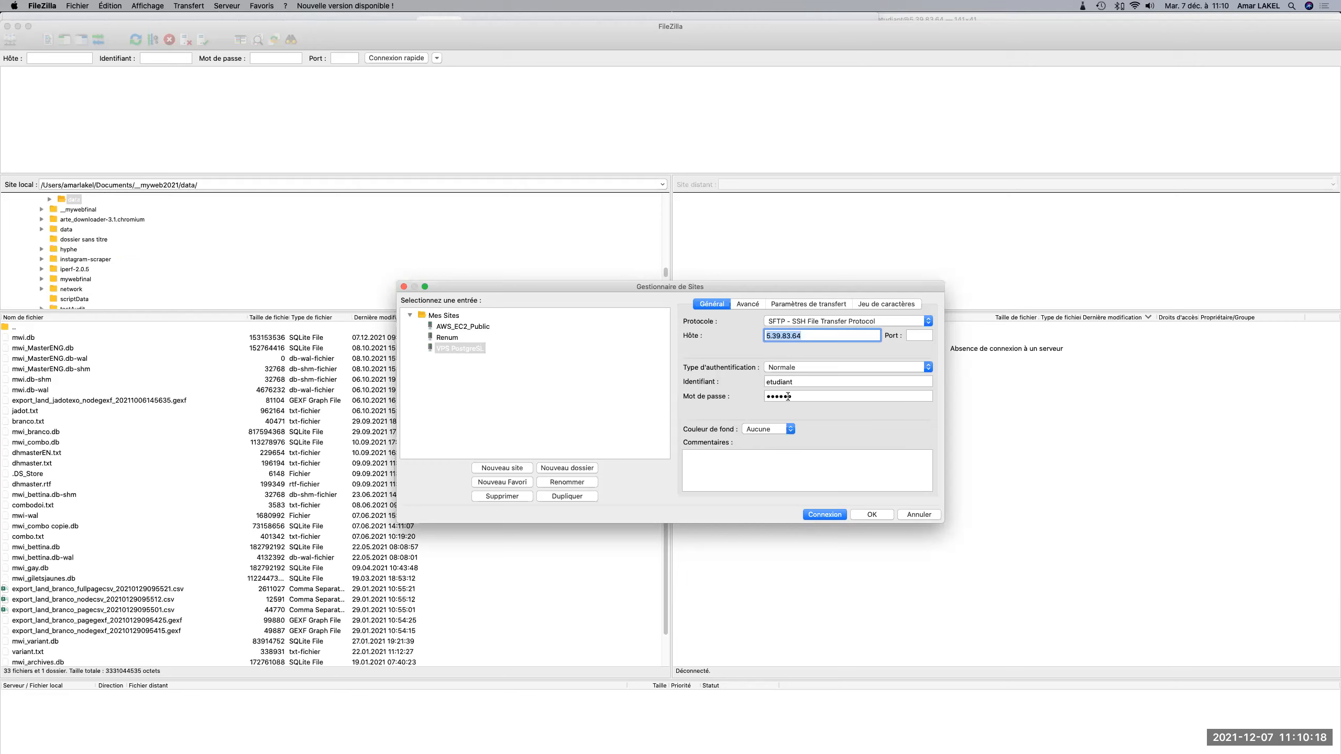
pyautogui.click(837, 513)
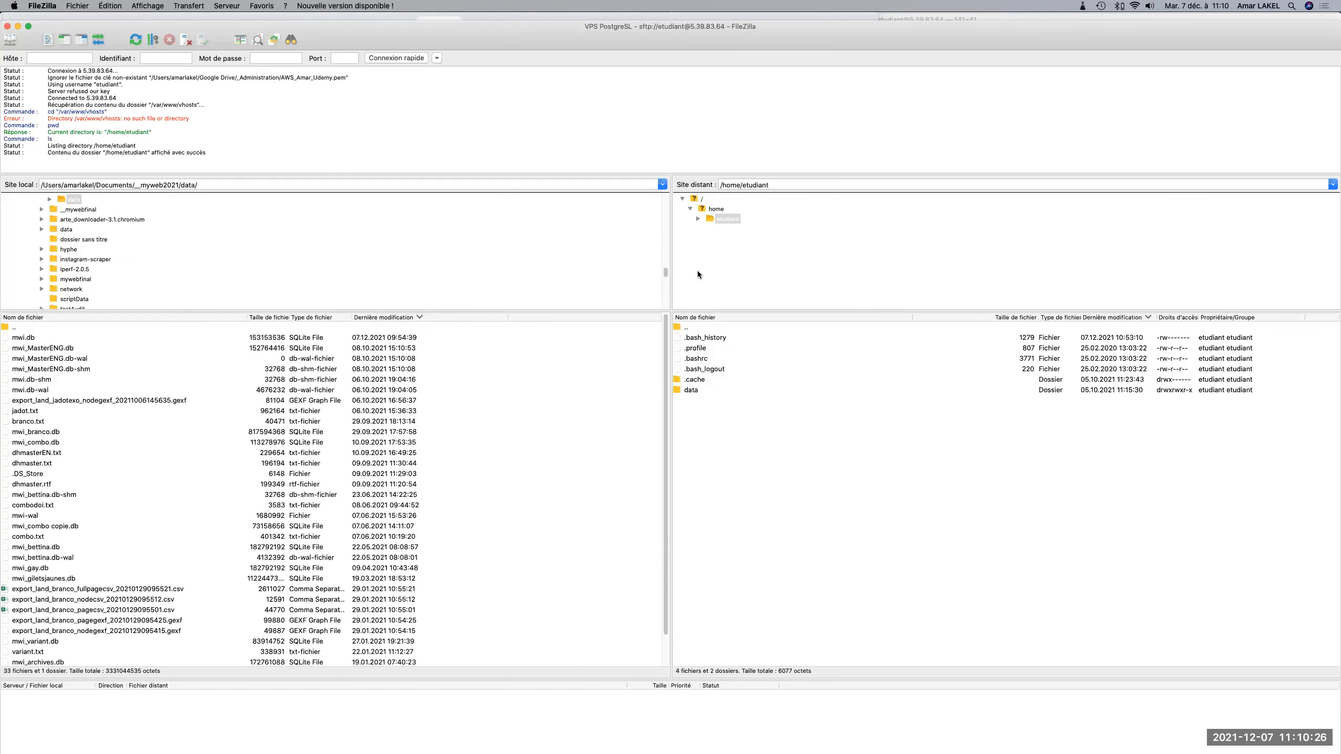
# Browse the server to the /home/ubuntu/mwi/data folder and select its jadot.txt file.
pyautogui.click(717, 209)
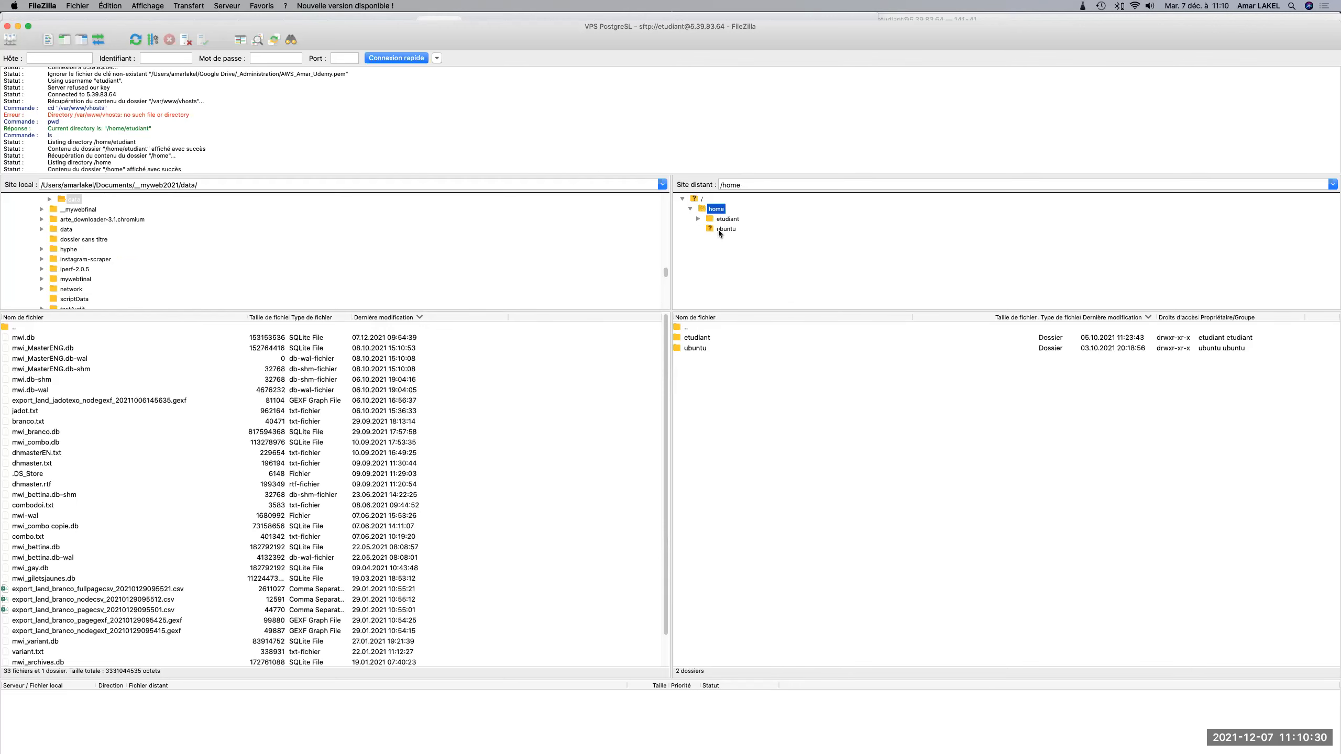
pyautogui.click(720, 230)
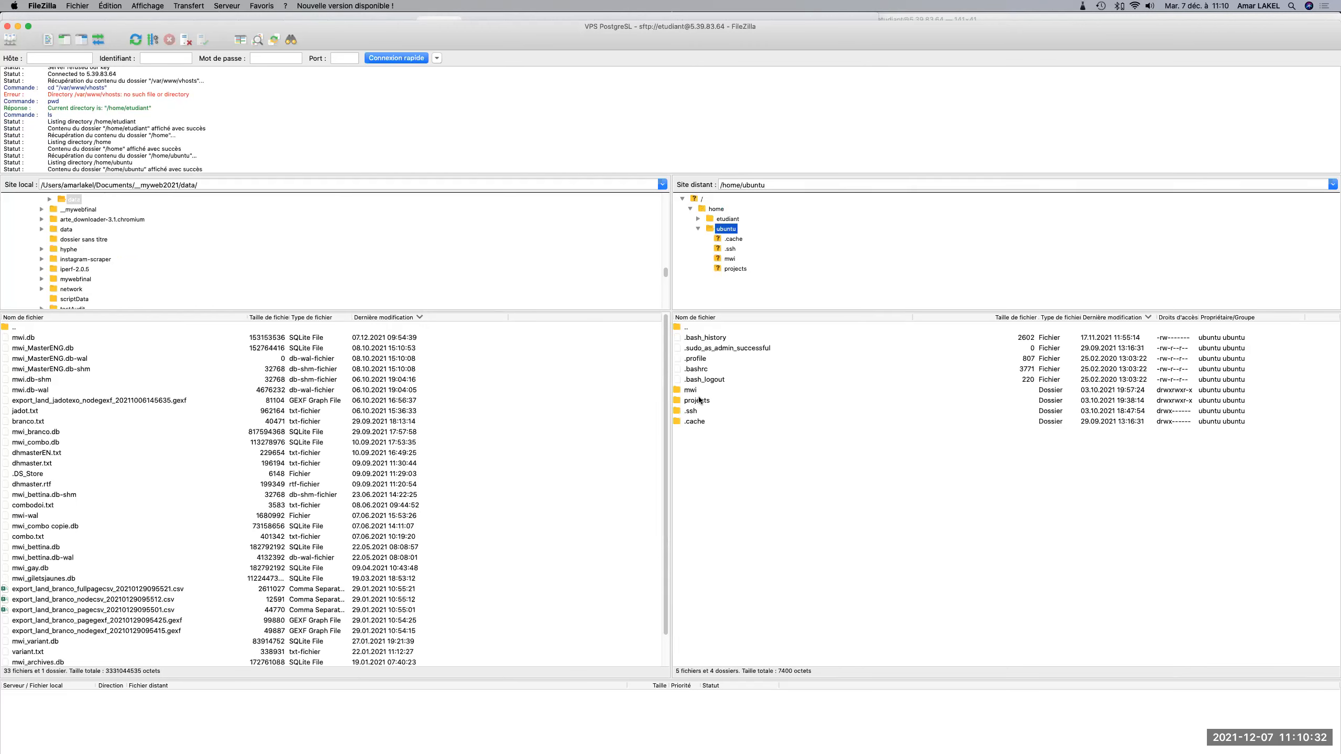
pyautogui.doubleClick(690, 390)
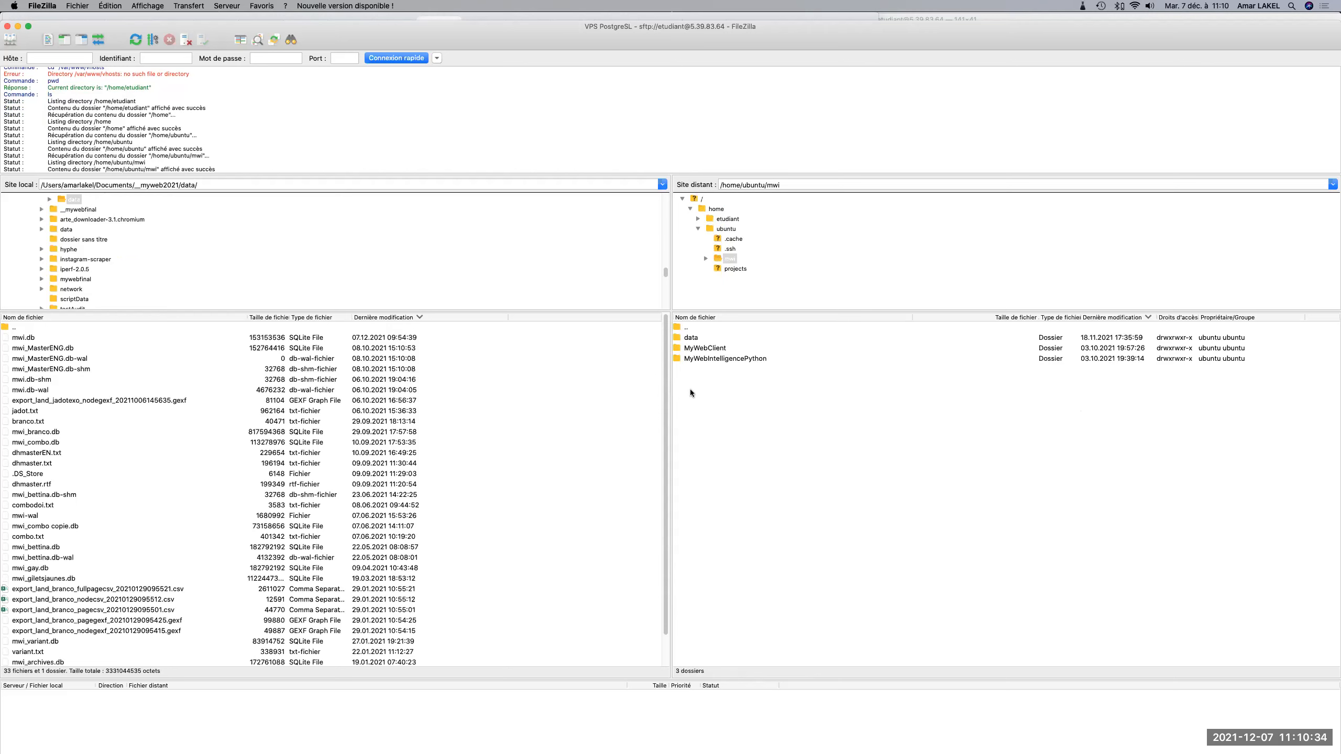
pyautogui.click(688, 340)
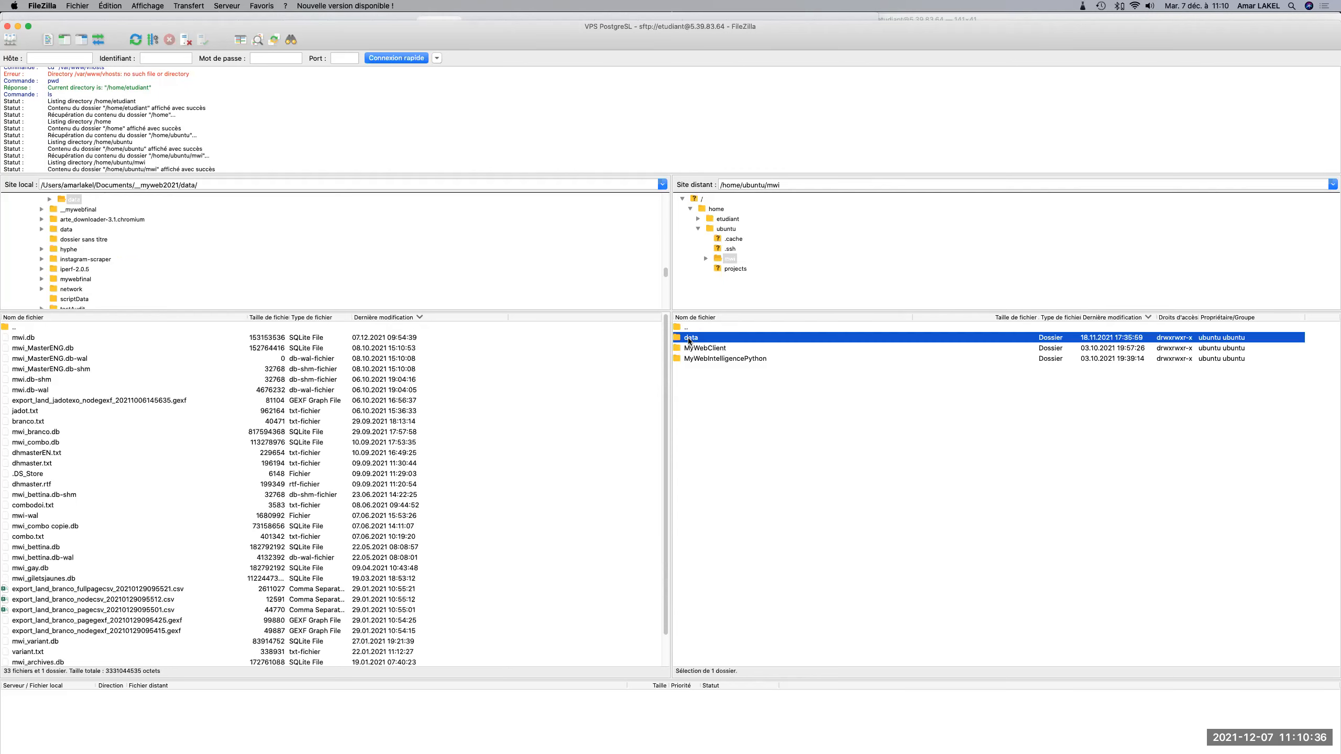
pyautogui.doubleClick(688, 338)
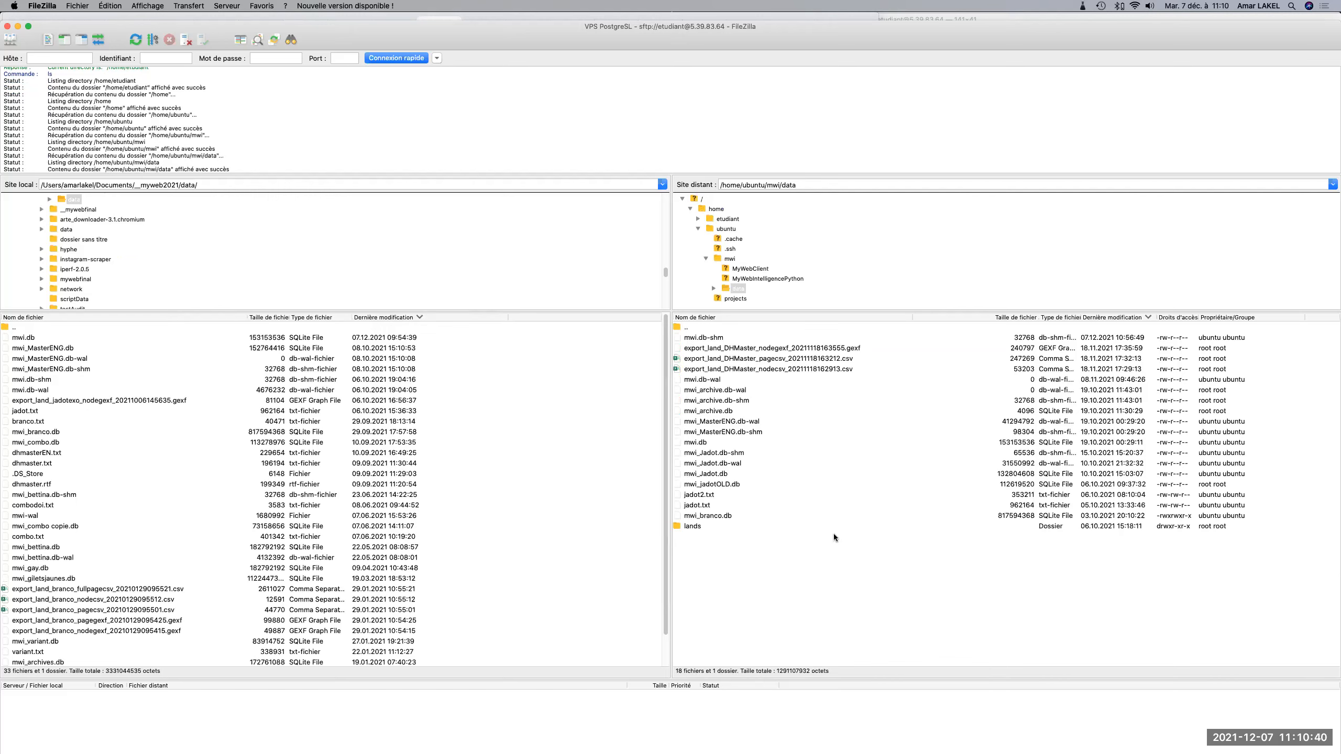
pyautogui.click(705, 506)
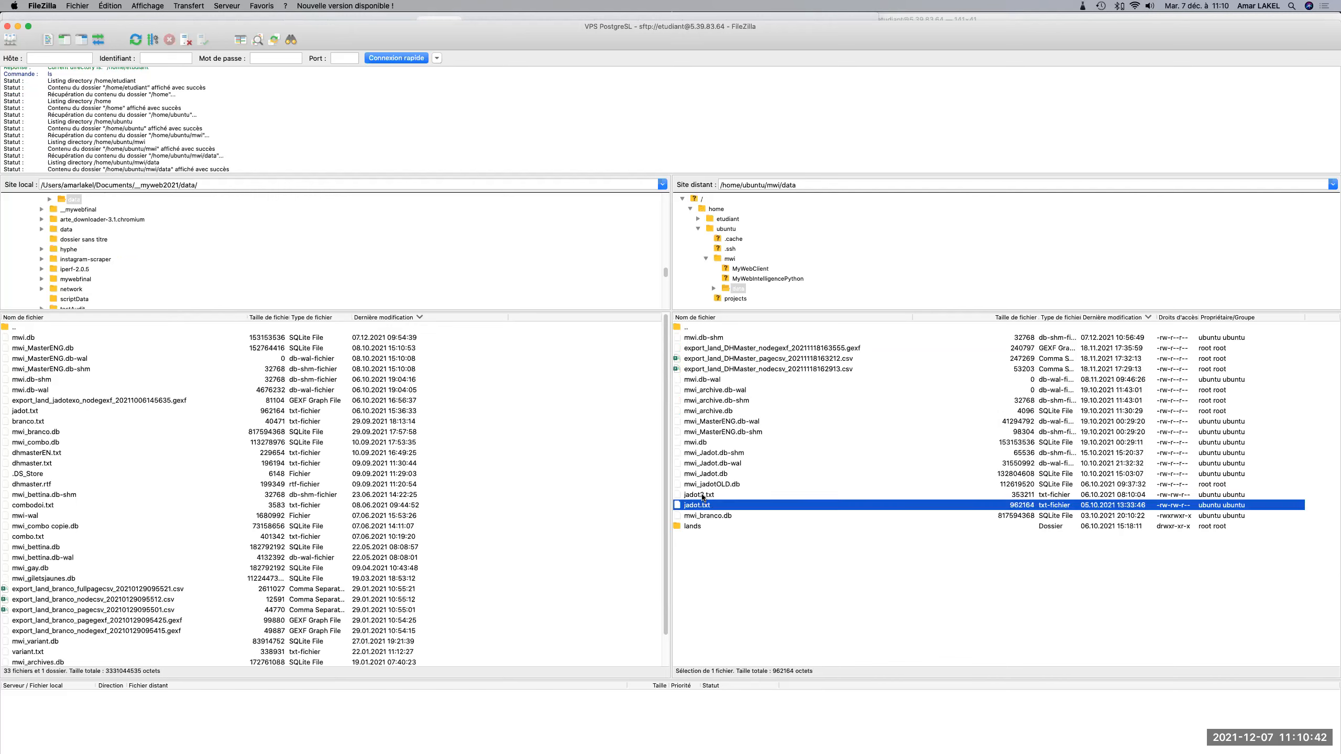
pyautogui.click(703, 496)
pyautogui.click(702, 506)
# Collapse the Documents folder in the local directory tree and open the Google Drive folder.
pyautogui.scroll(3, 92, 234)
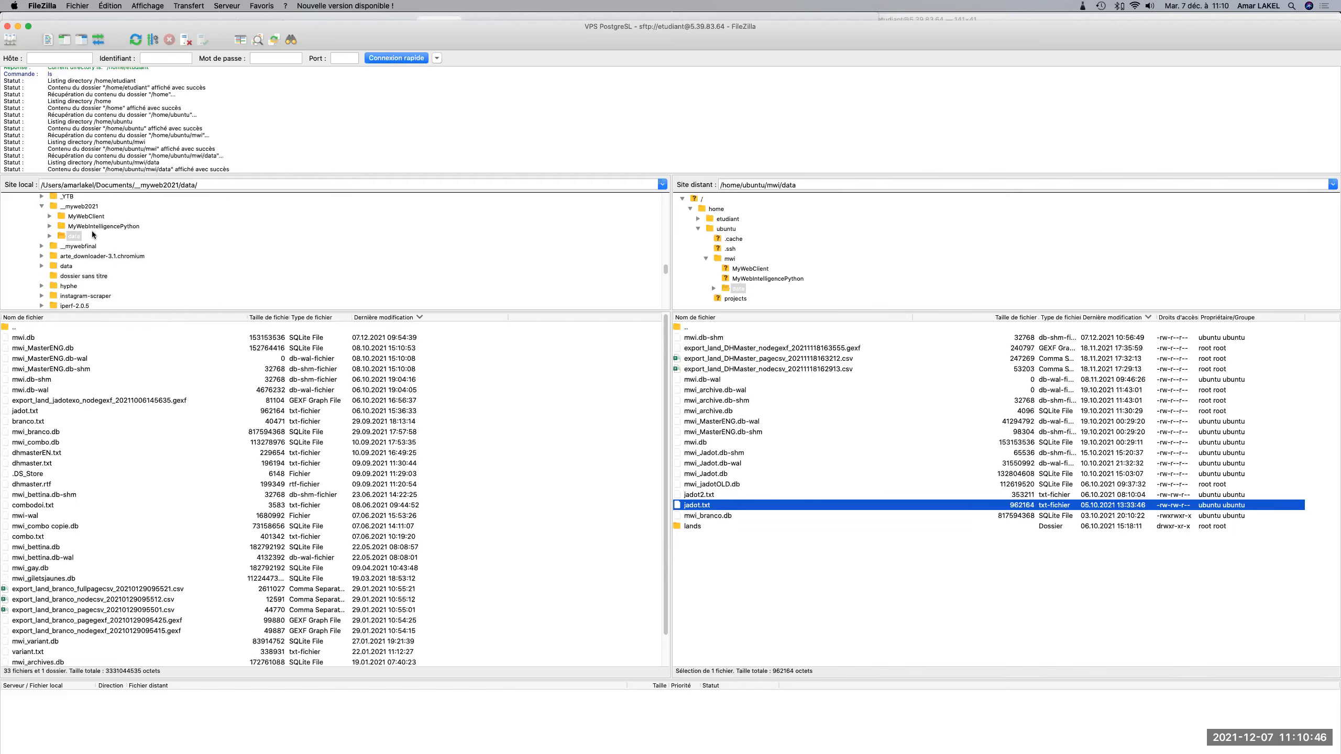
pyautogui.scroll(10, 92, 234)
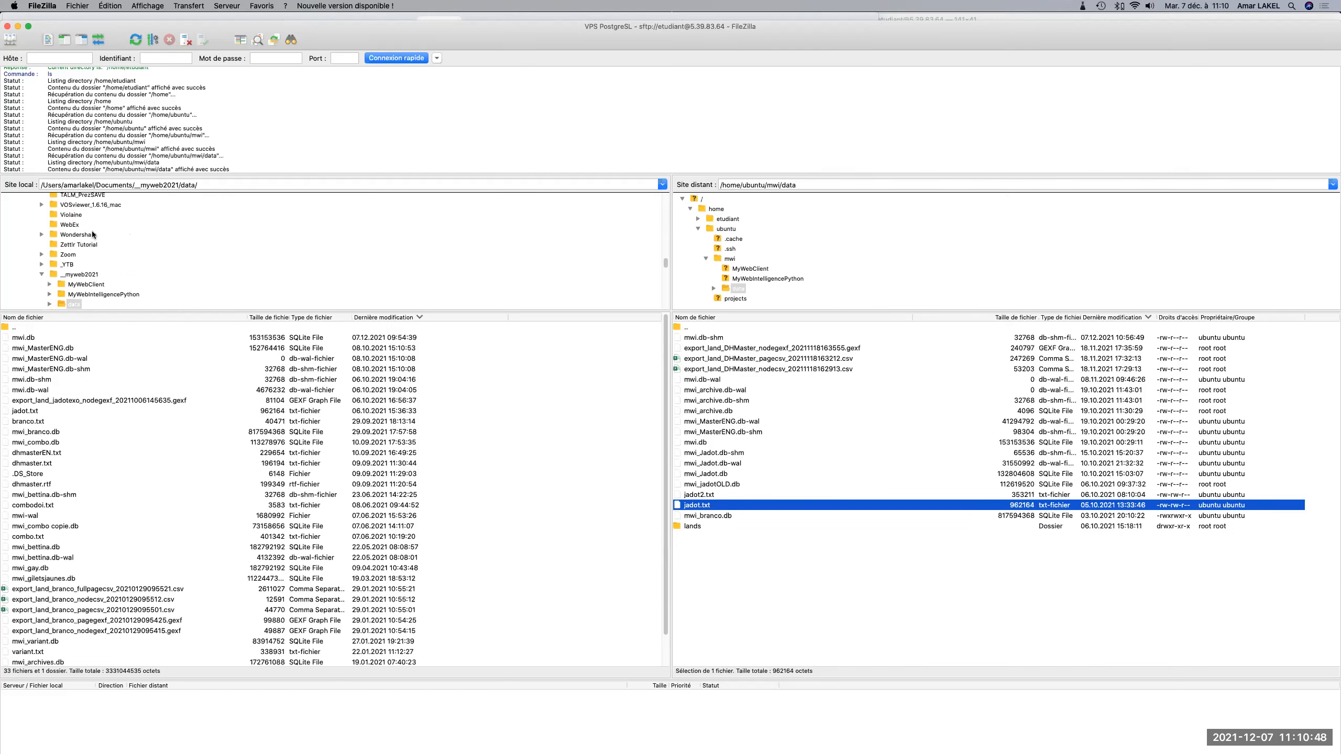
pyautogui.scroll(4, 92, 231)
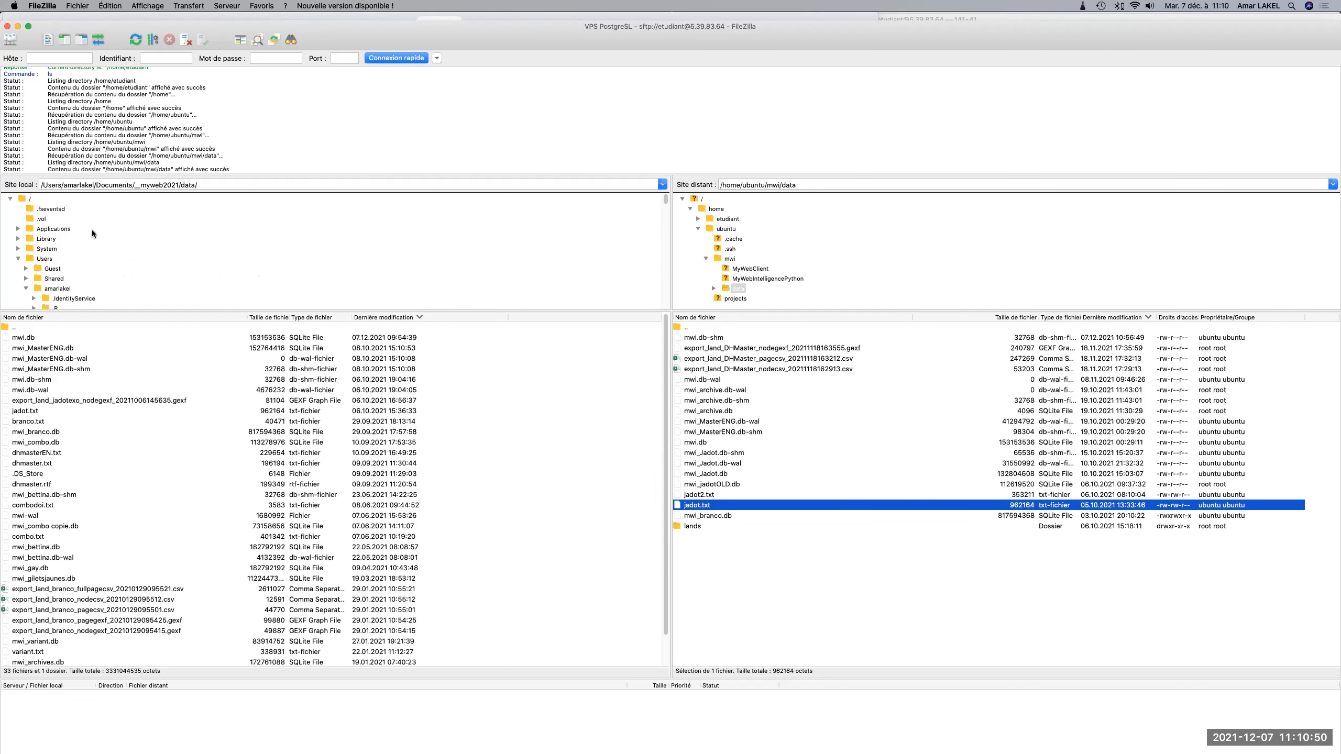
pyautogui.scroll(-6, 92, 234)
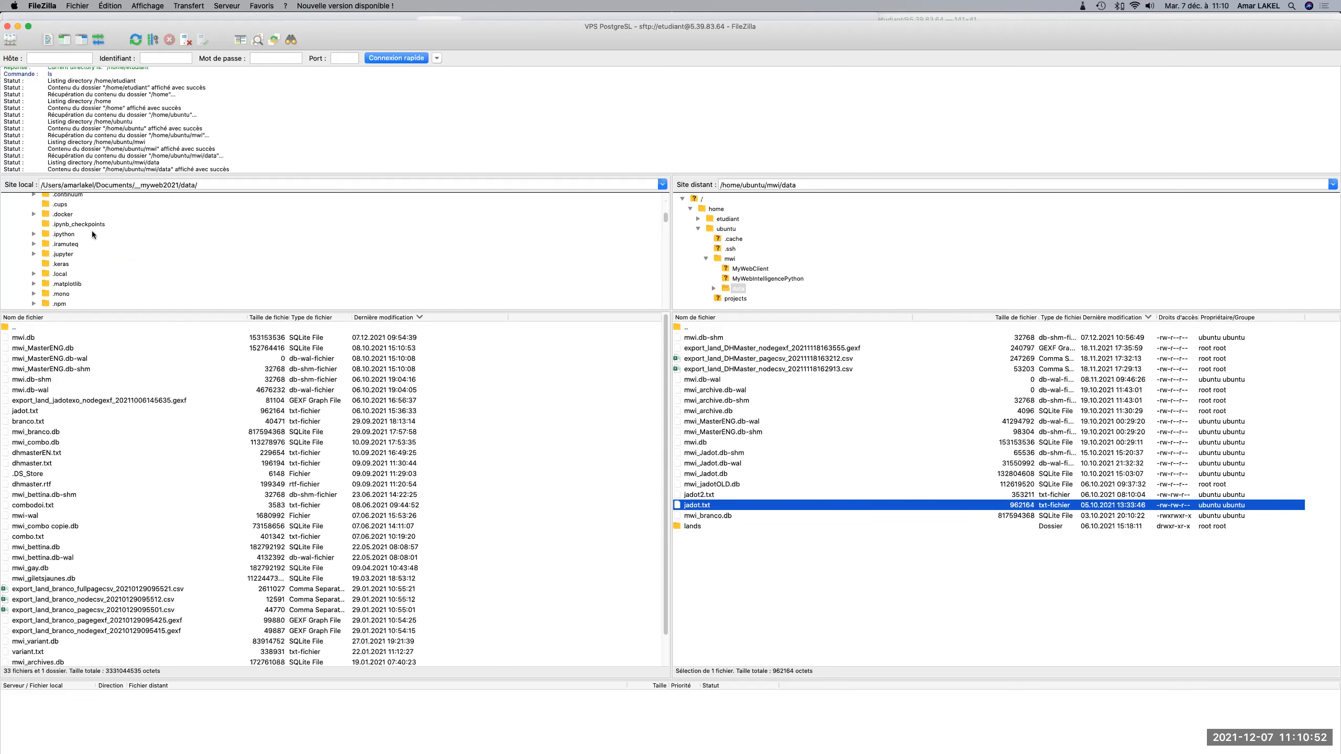
pyautogui.scroll(-4, 93, 234)
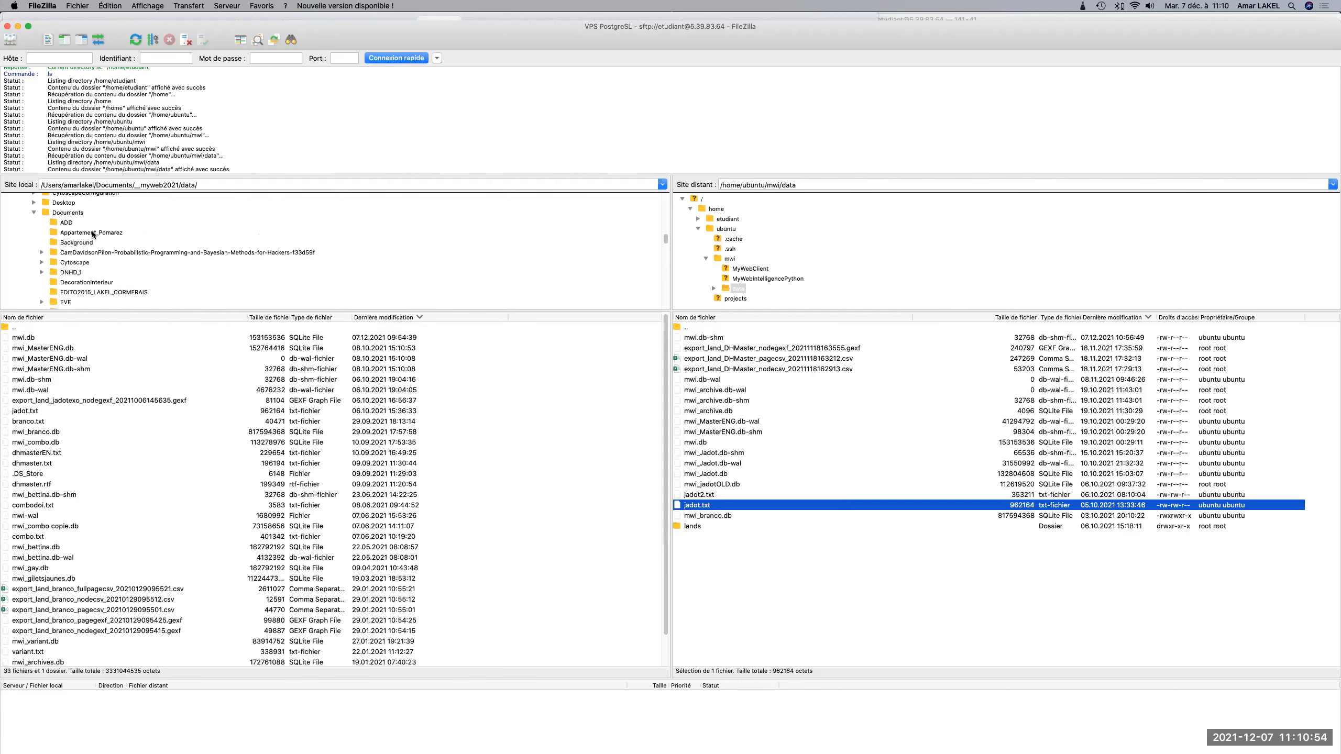
pyautogui.click(32, 207)
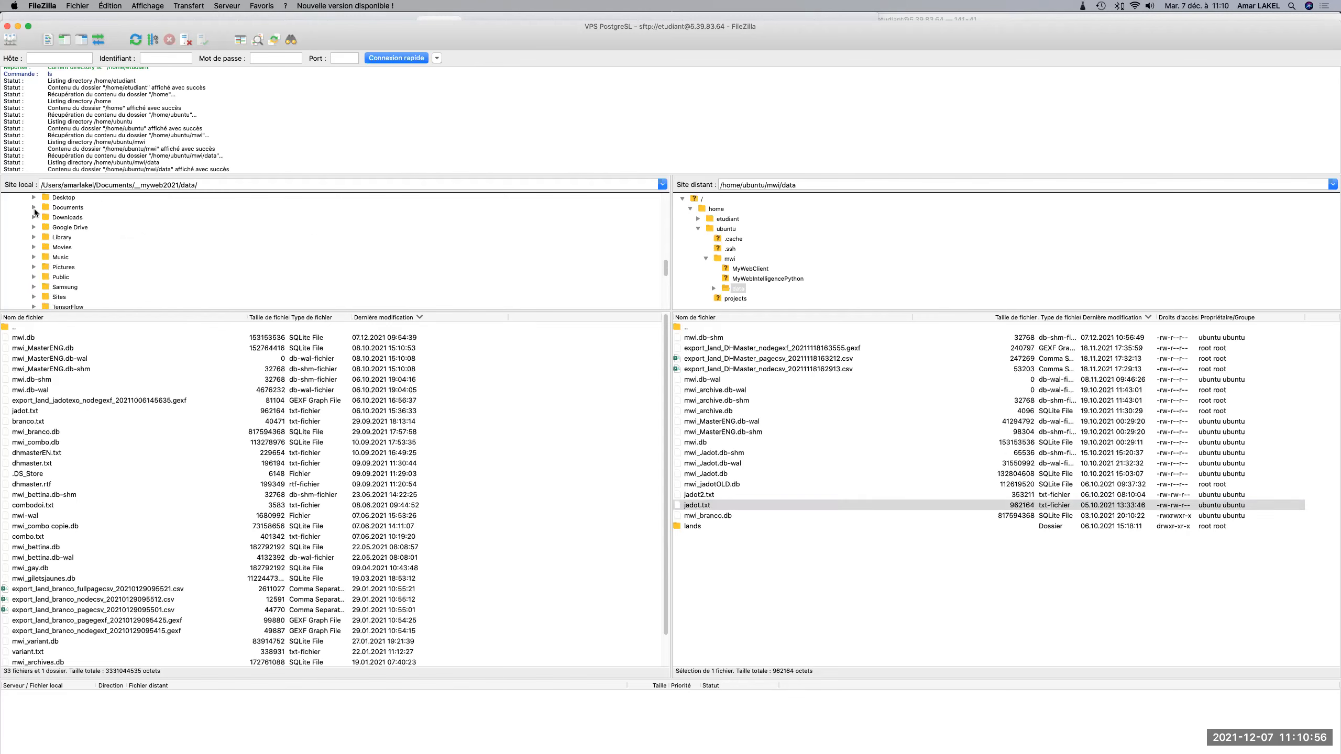
pyautogui.click(68, 231)
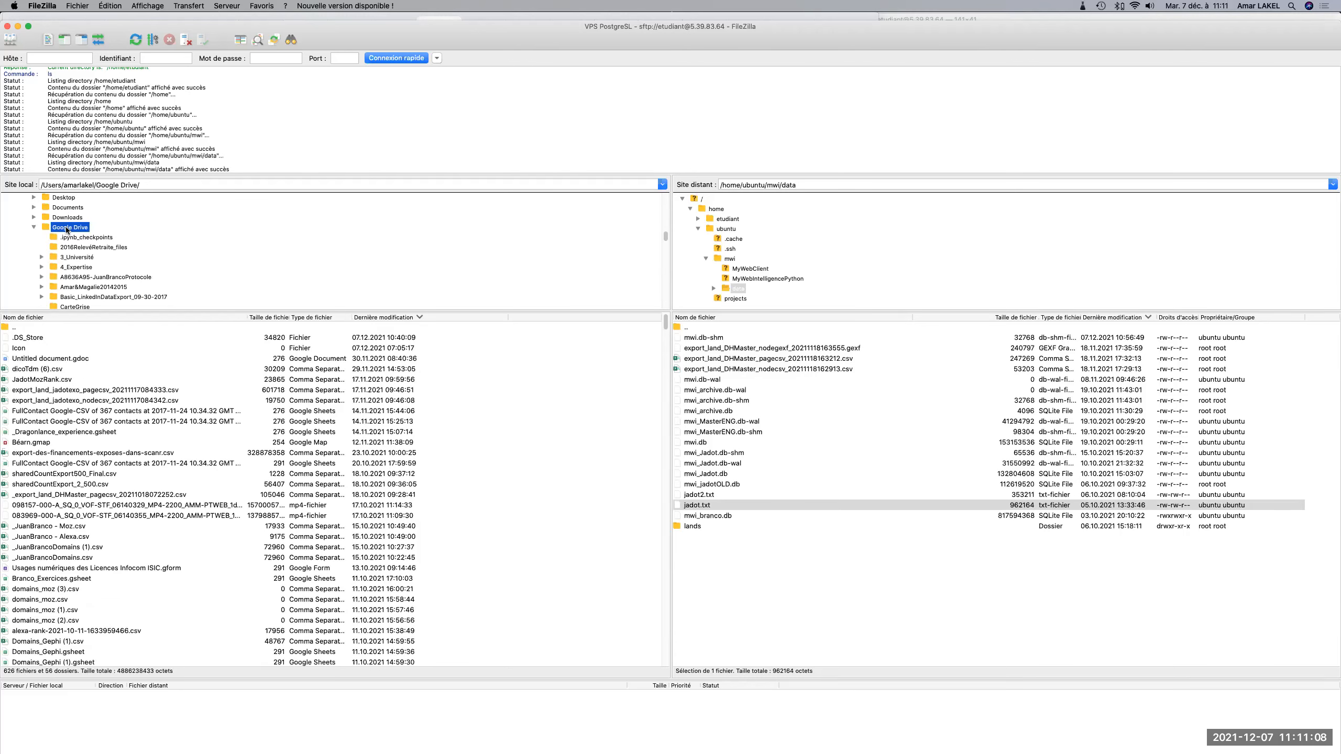
# Open the _Cours folder inside the local Google Drive and sort its contents by file name in descending order.
pyautogui.scroll(-5, 89, 287)
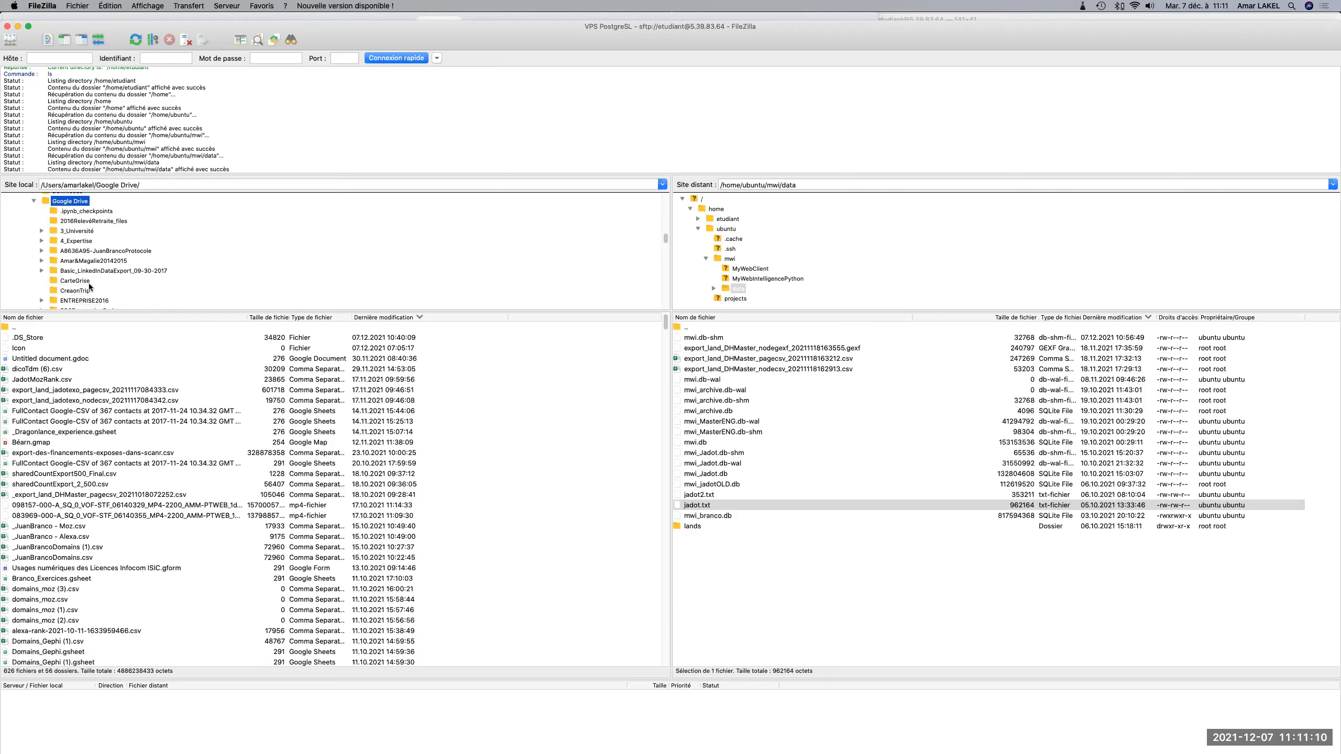
pyautogui.scroll(-15, 89, 288)
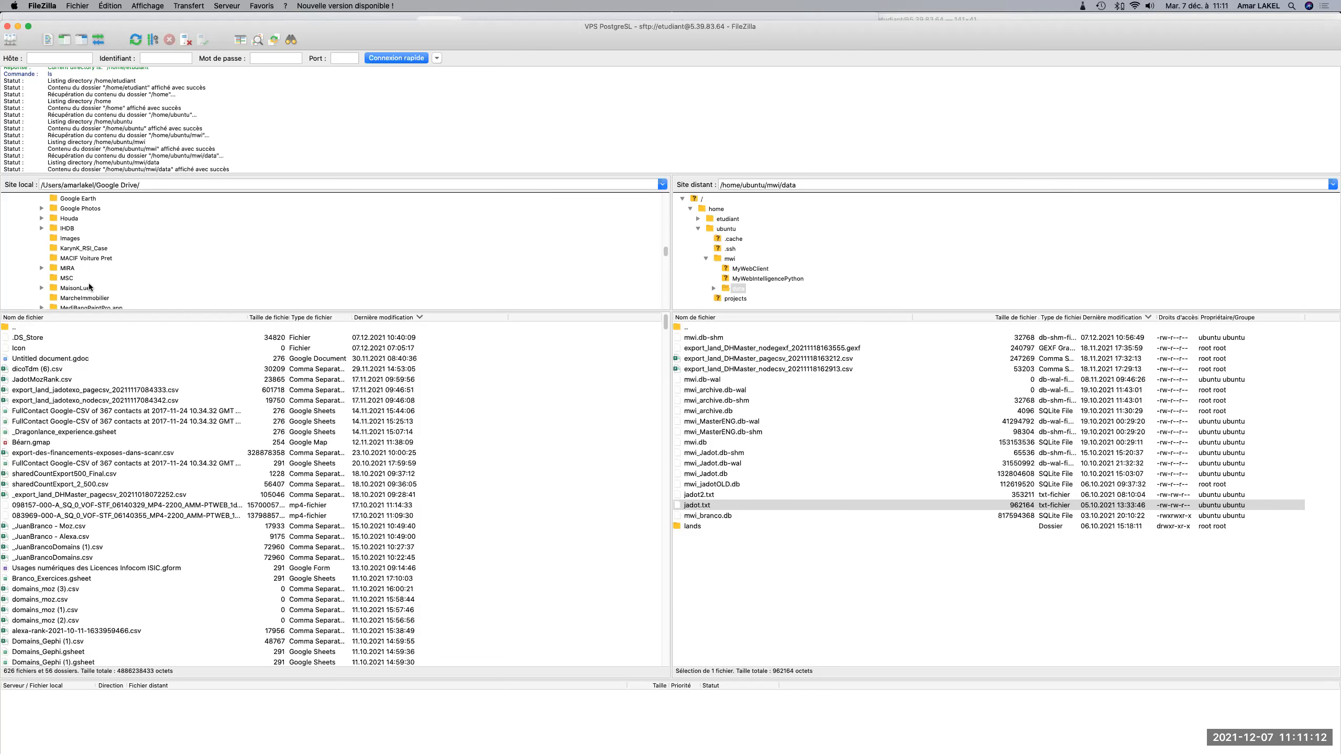
pyautogui.scroll(-3, 90, 287)
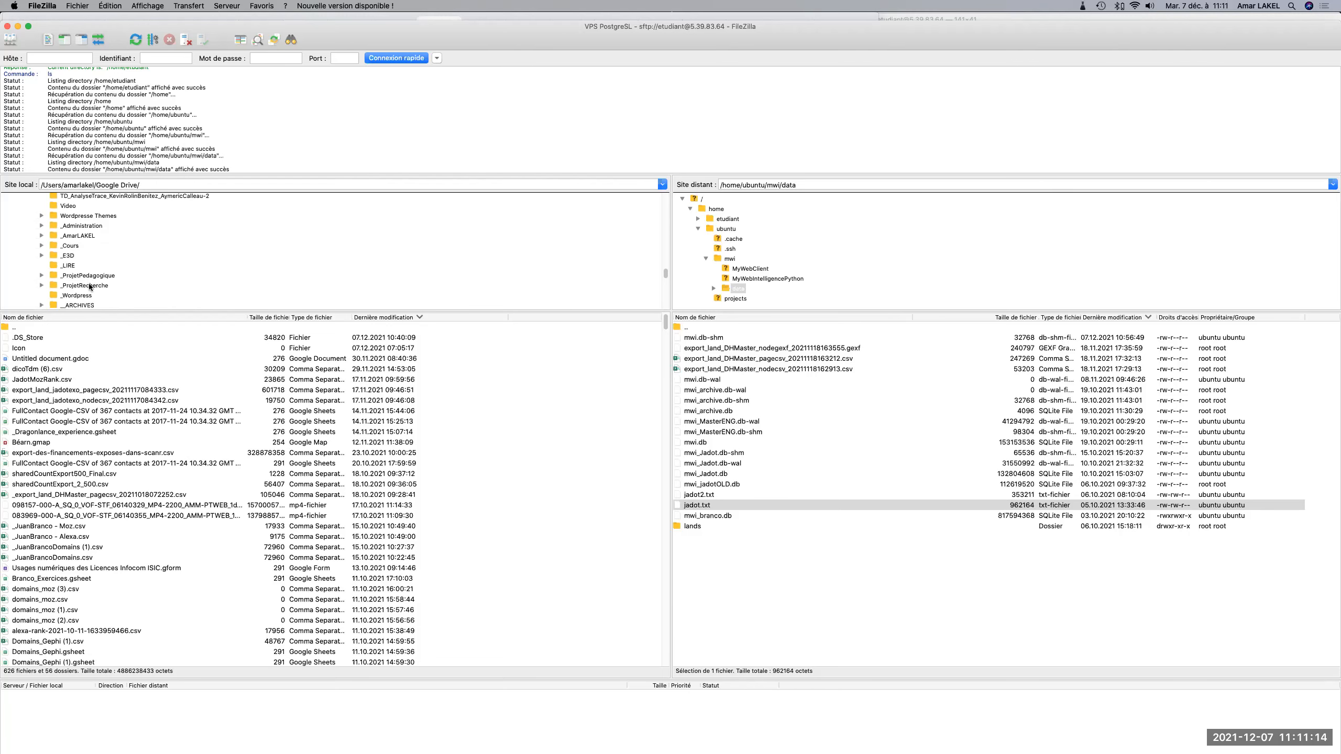
pyautogui.click(69, 245)
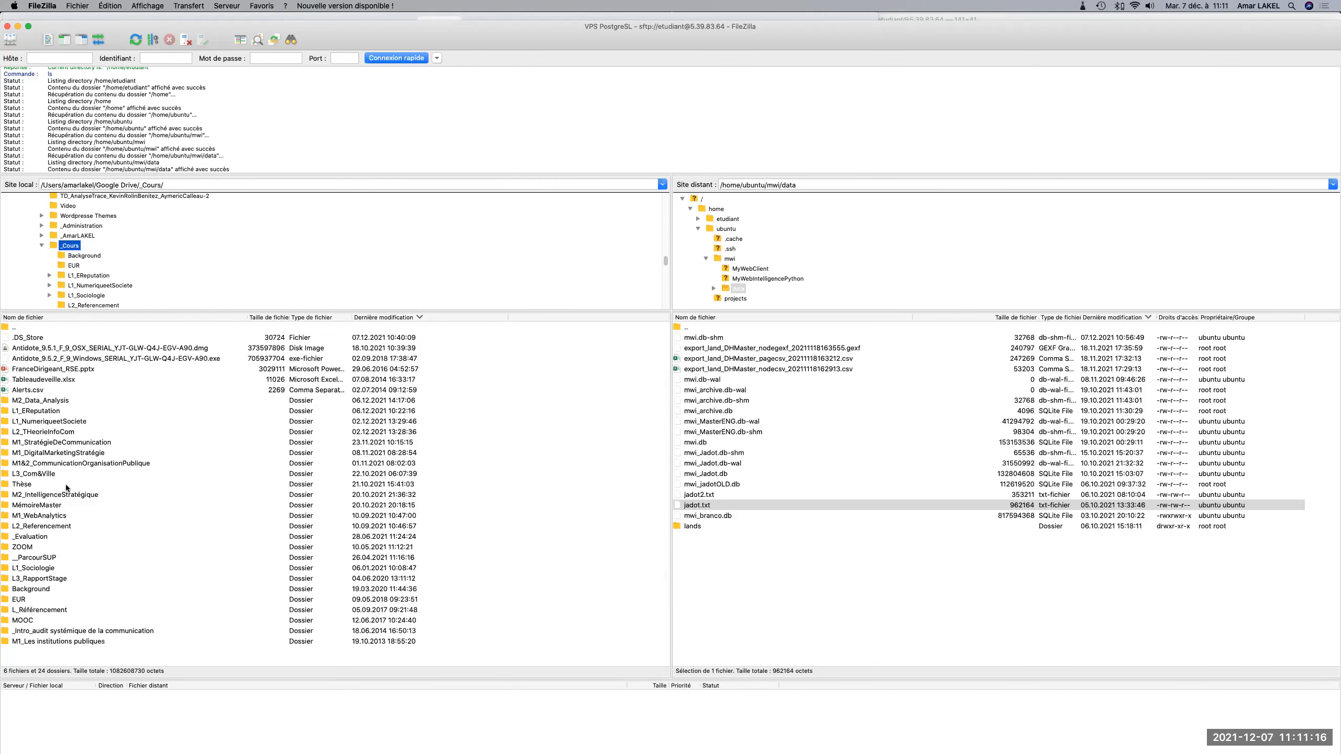
pyautogui.click(105, 317)
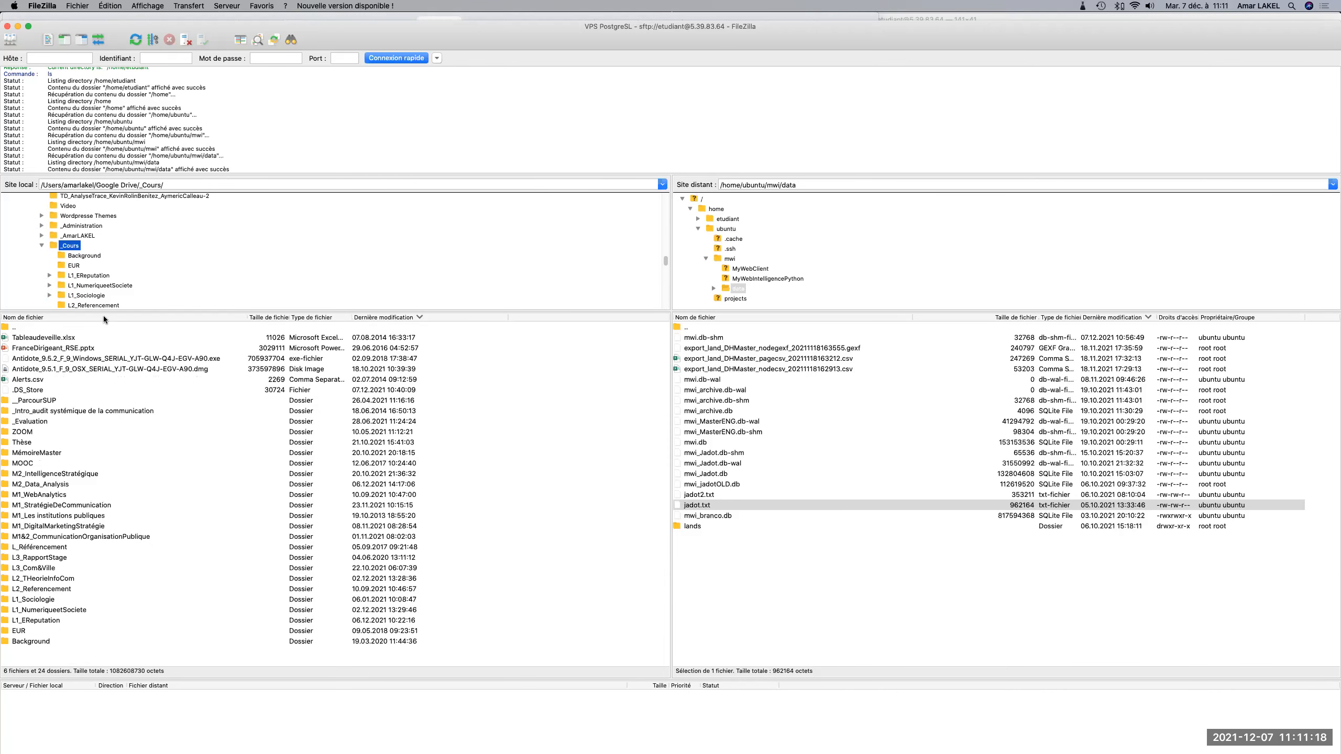
# Go through M2_IntelligenceStratégique and its Projet_Presidentielles folder to open the local SandrineRousseau folder.
pyautogui.doubleClick(39, 474)
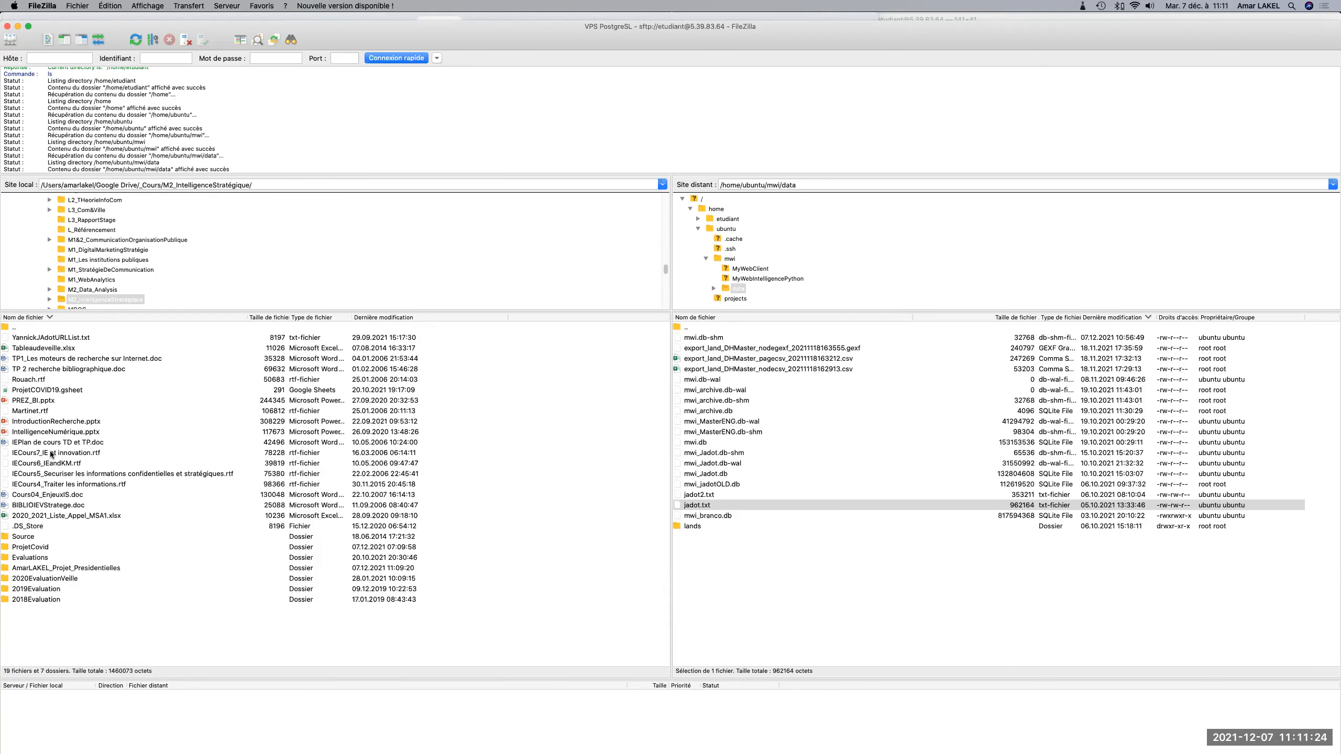
pyautogui.doubleClick(49, 568)
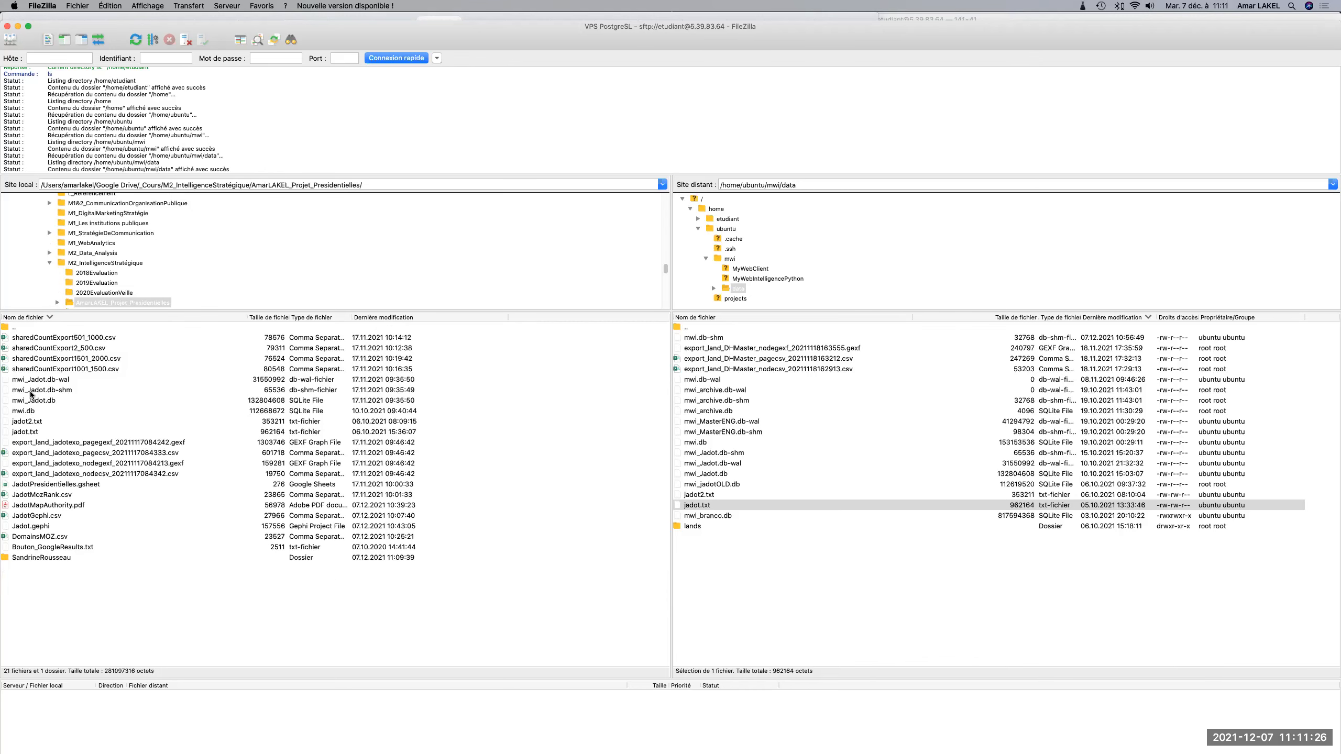
pyautogui.doubleClick(24, 559)
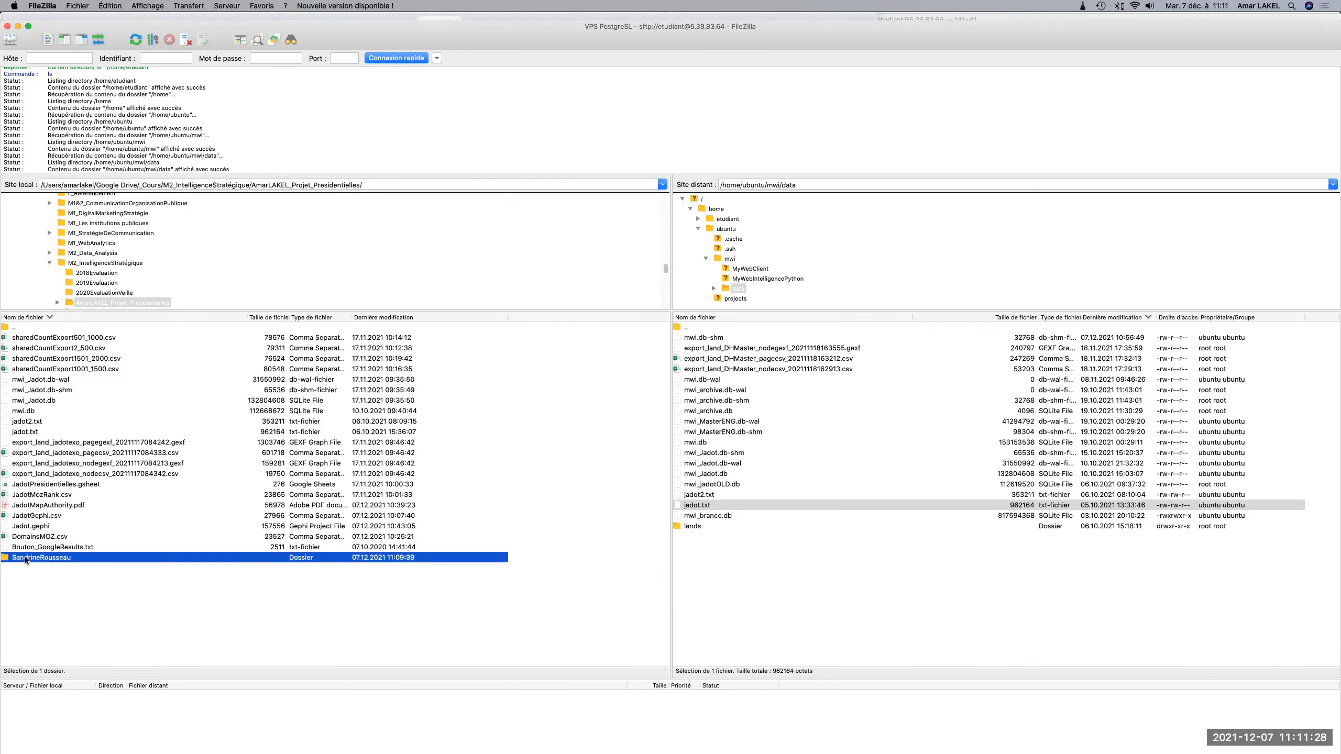
# Try to upload urlsandrine.txt to the remote /home/ubuntu/mwi/data folder, then refresh that folder's listing and sort it by file name.
pyautogui.click(40, 339)
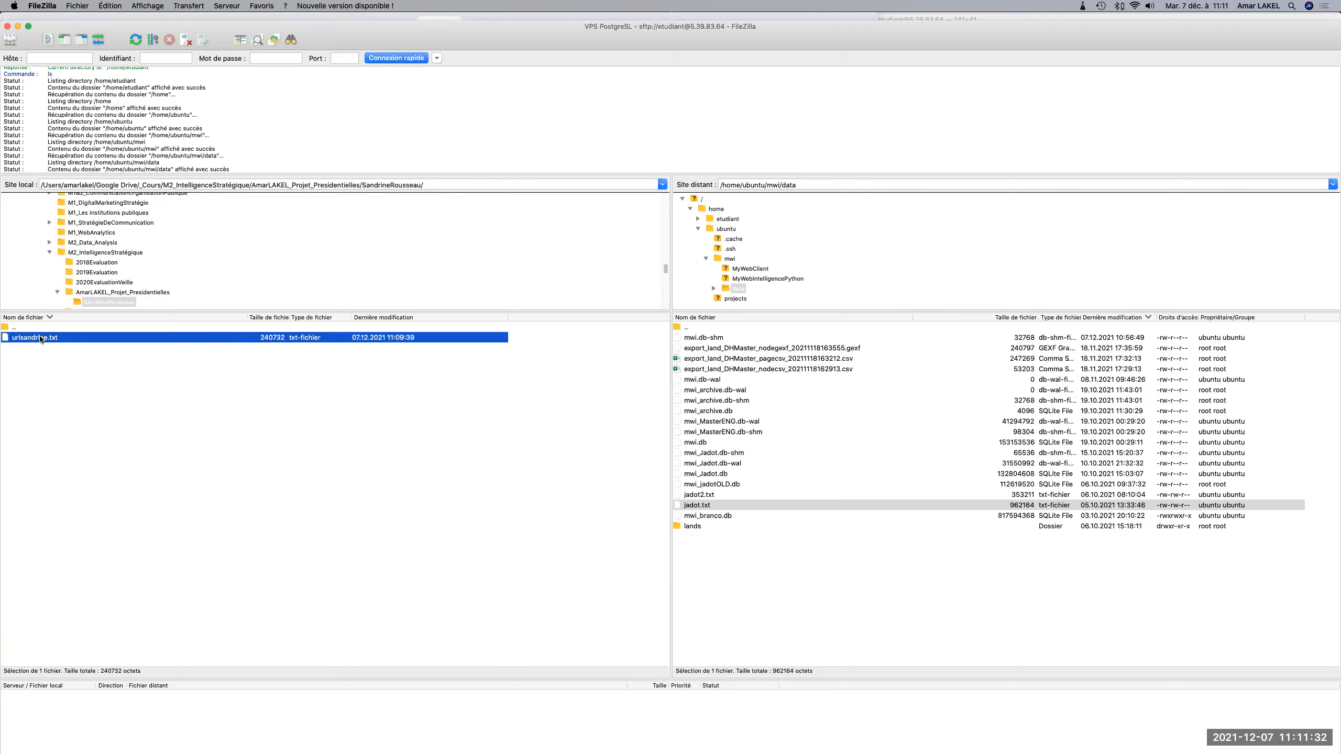
pyautogui.moveTo(41, 339); pyautogui.dragTo(801, 477)
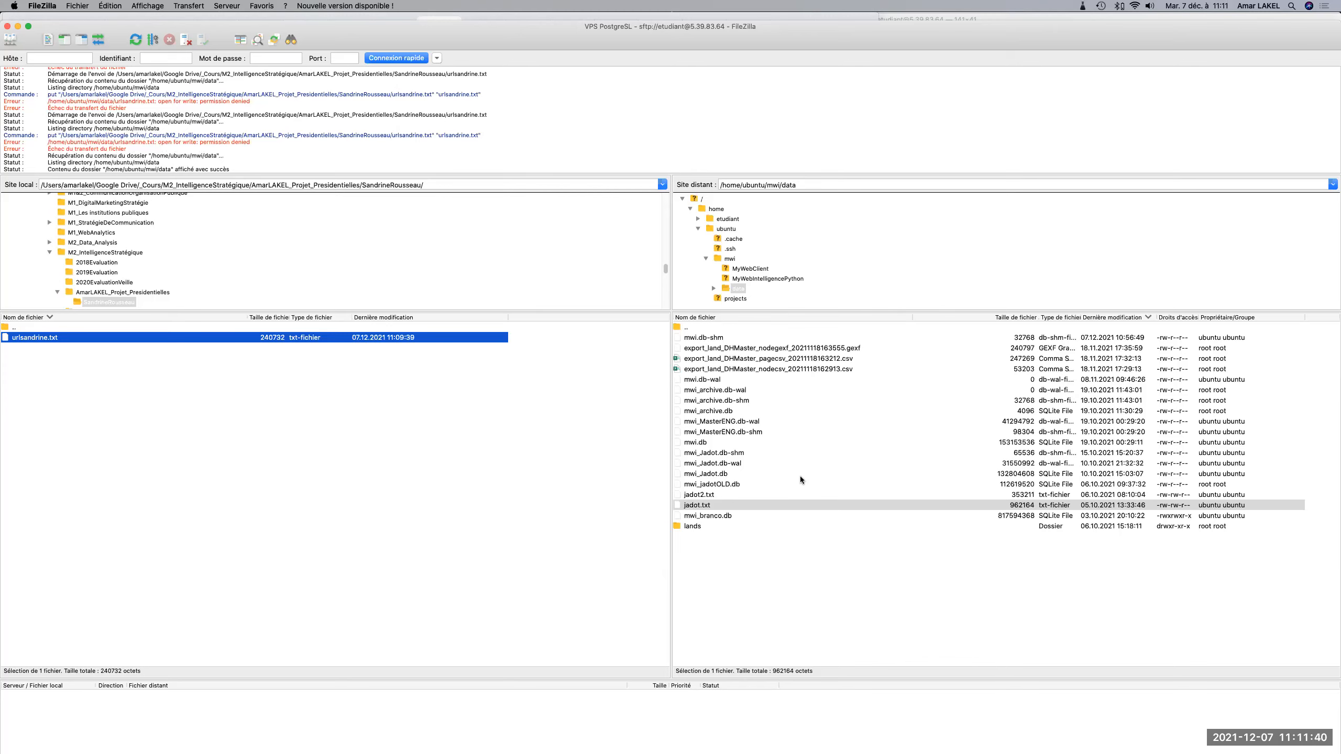
pyautogui.rightClick(858, 569)
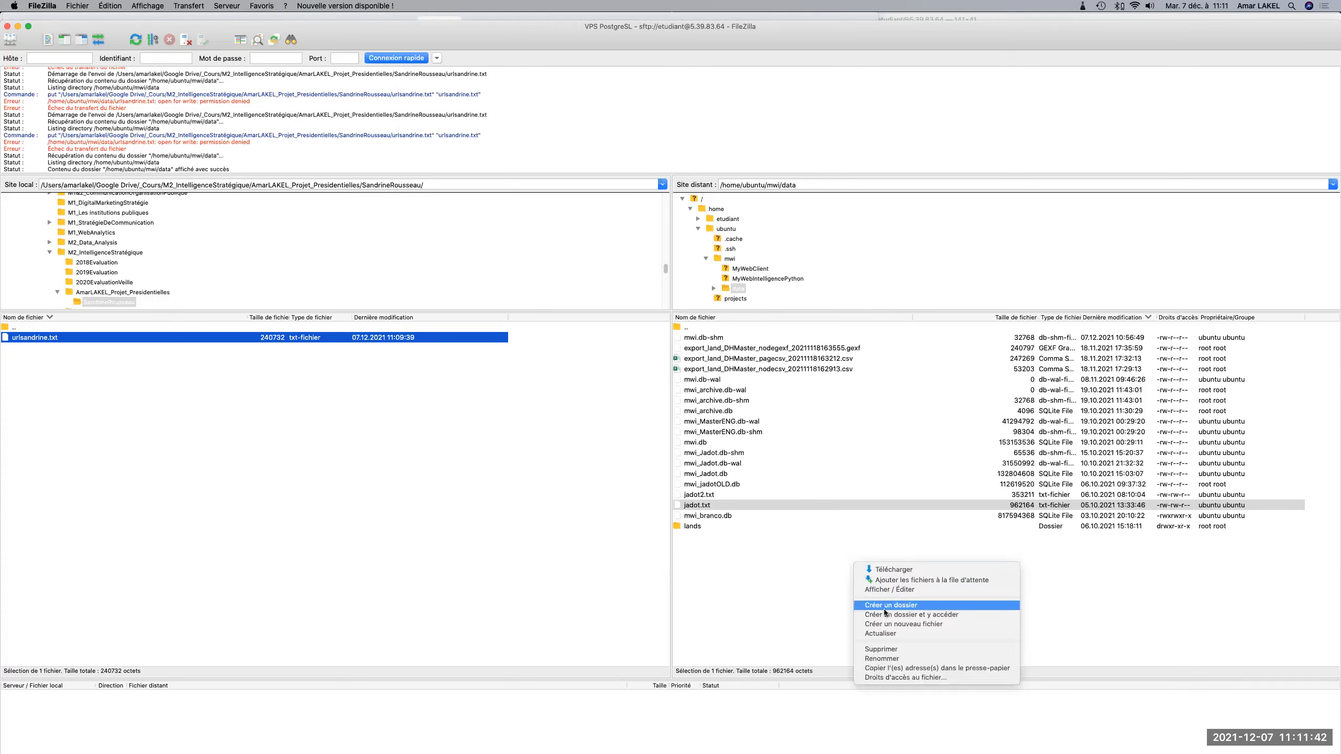
pyautogui.click(815, 627)
pyautogui.rightClick(817, 631)
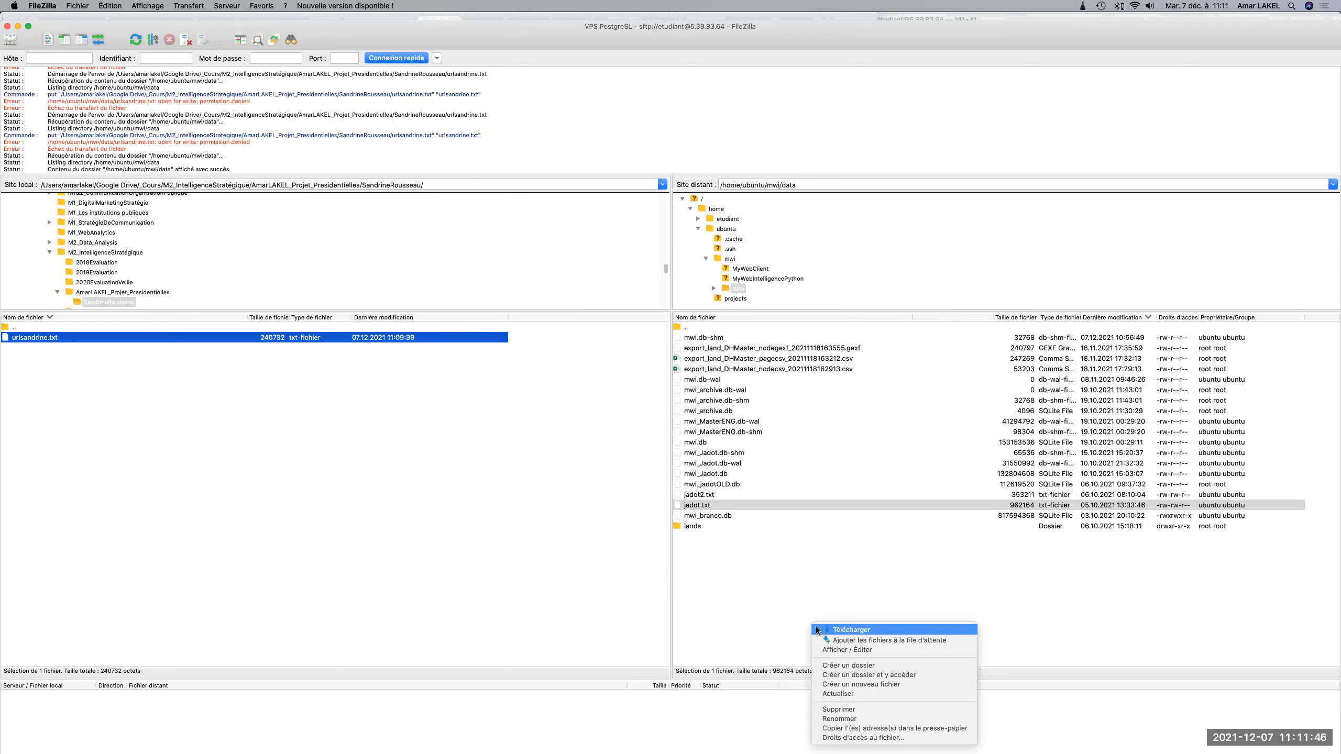
pyautogui.click(834, 692)
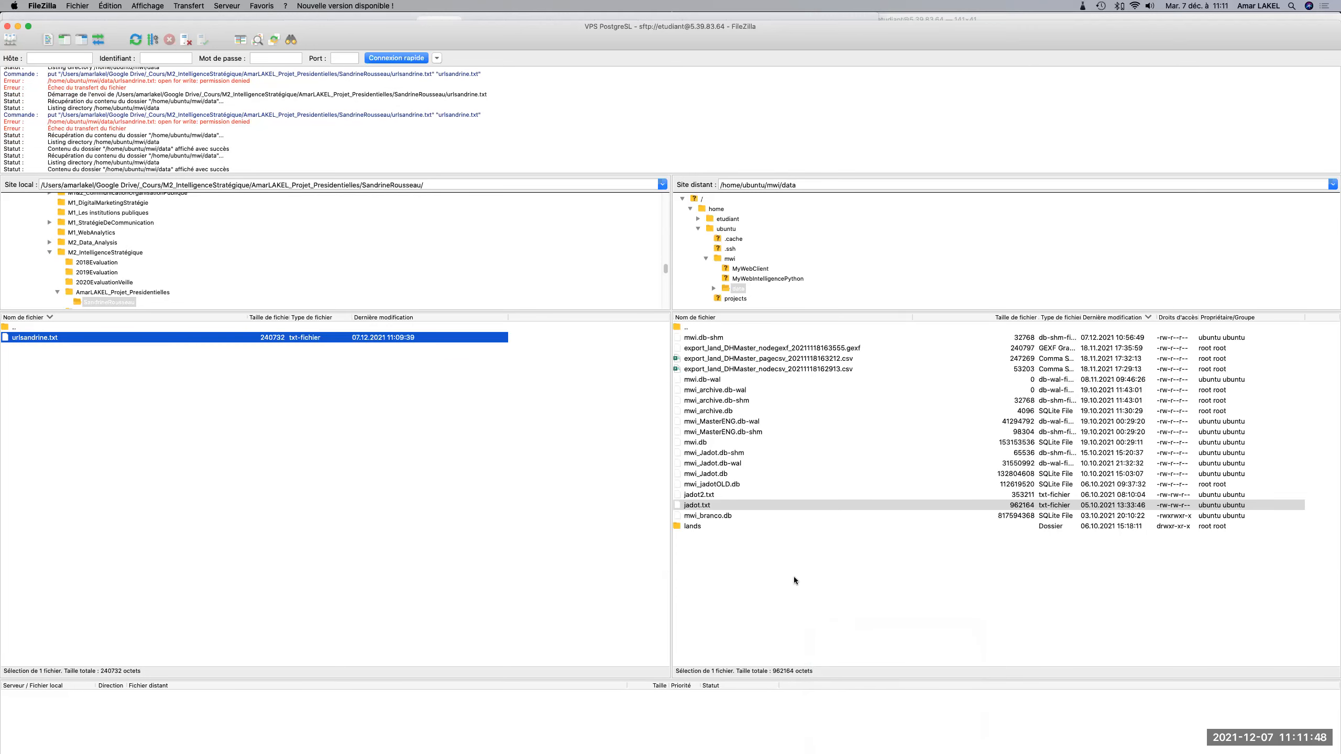
pyautogui.click(800, 320)
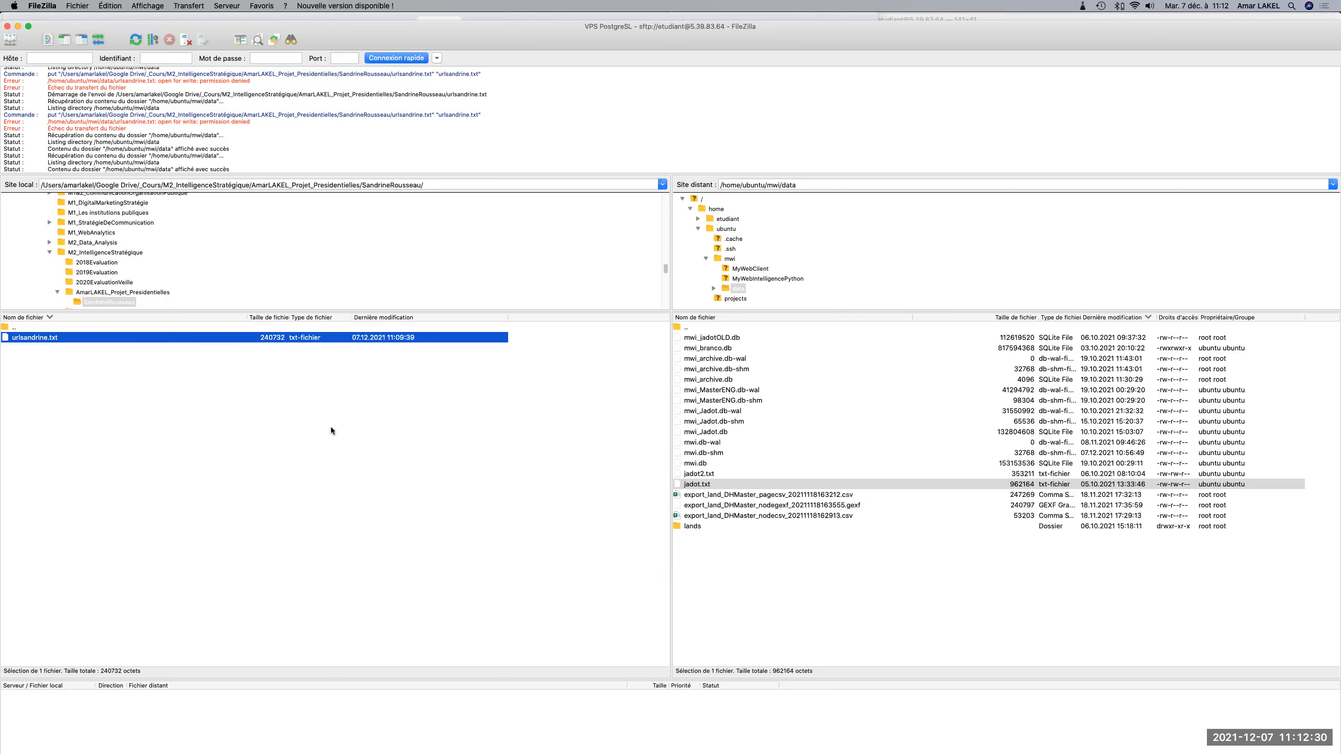
# Switch to the Terminal window with the open SSH session.
pyautogui.press('super+Tab')
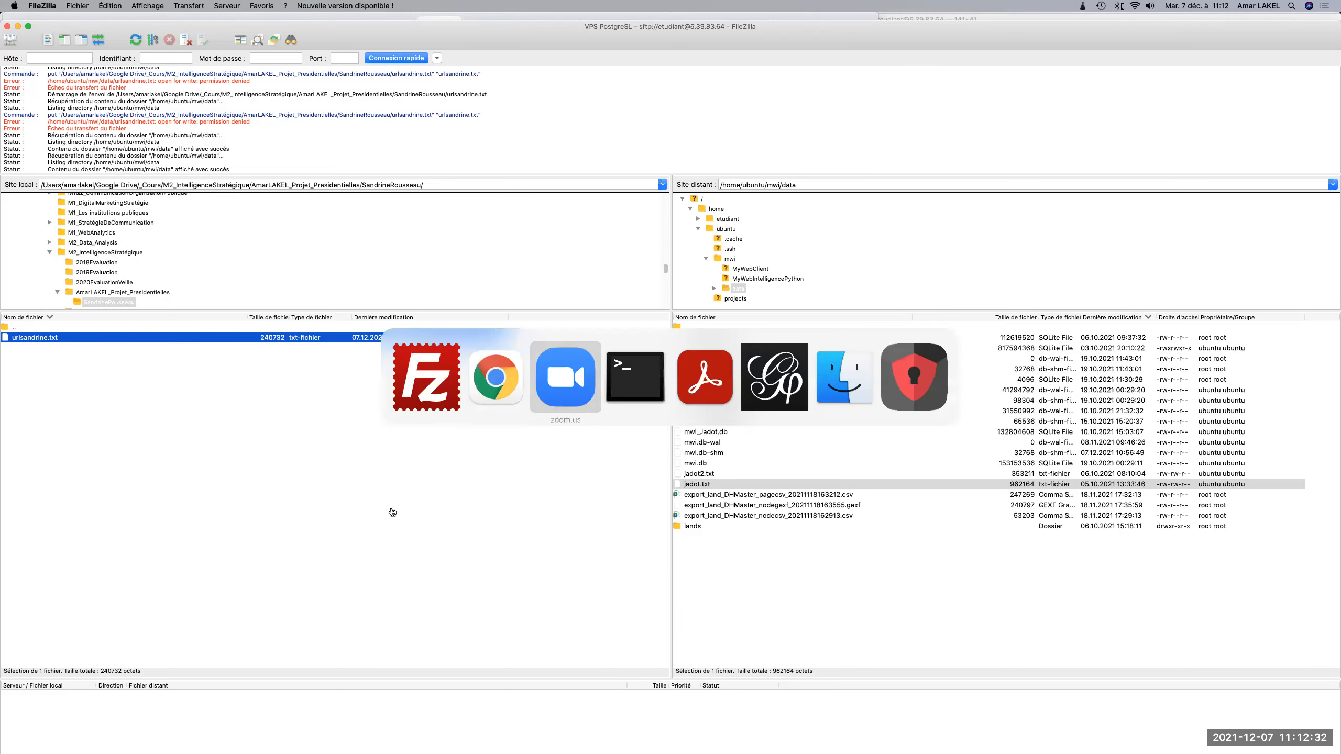
pyautogui.press('super+Tab')
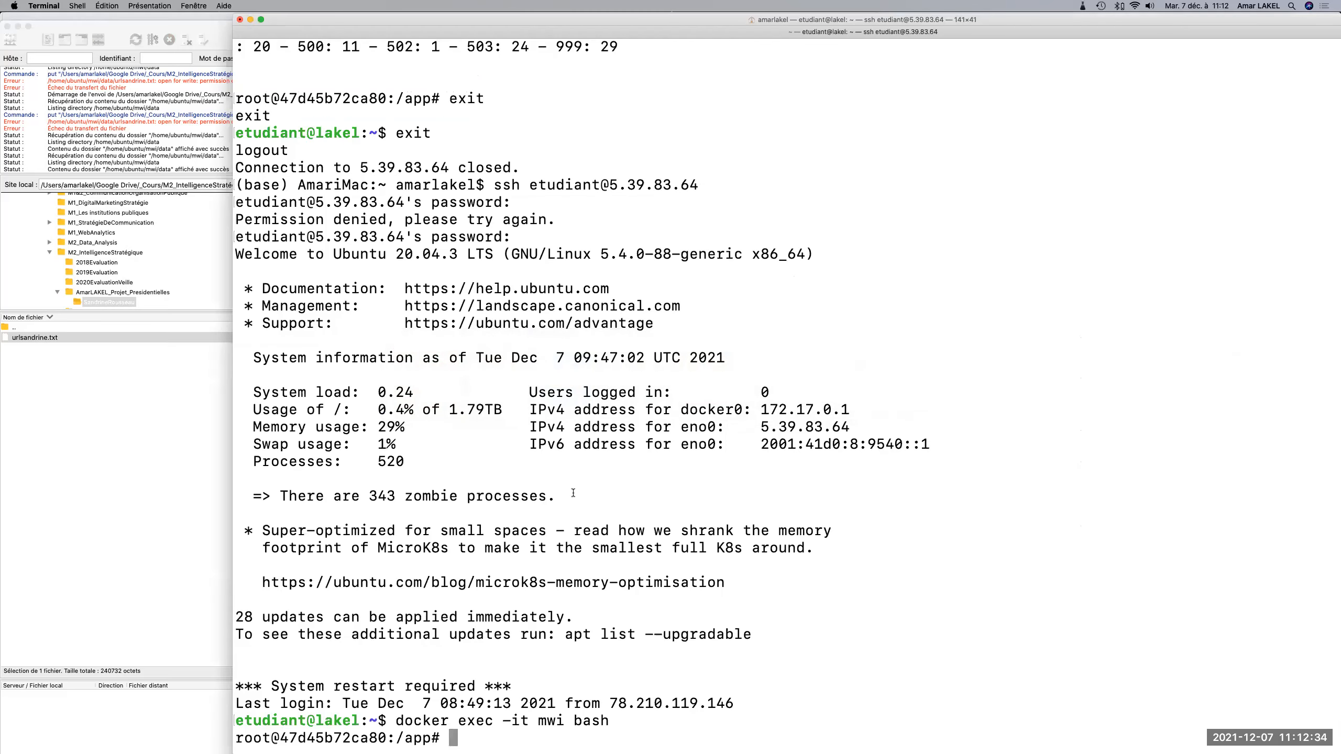